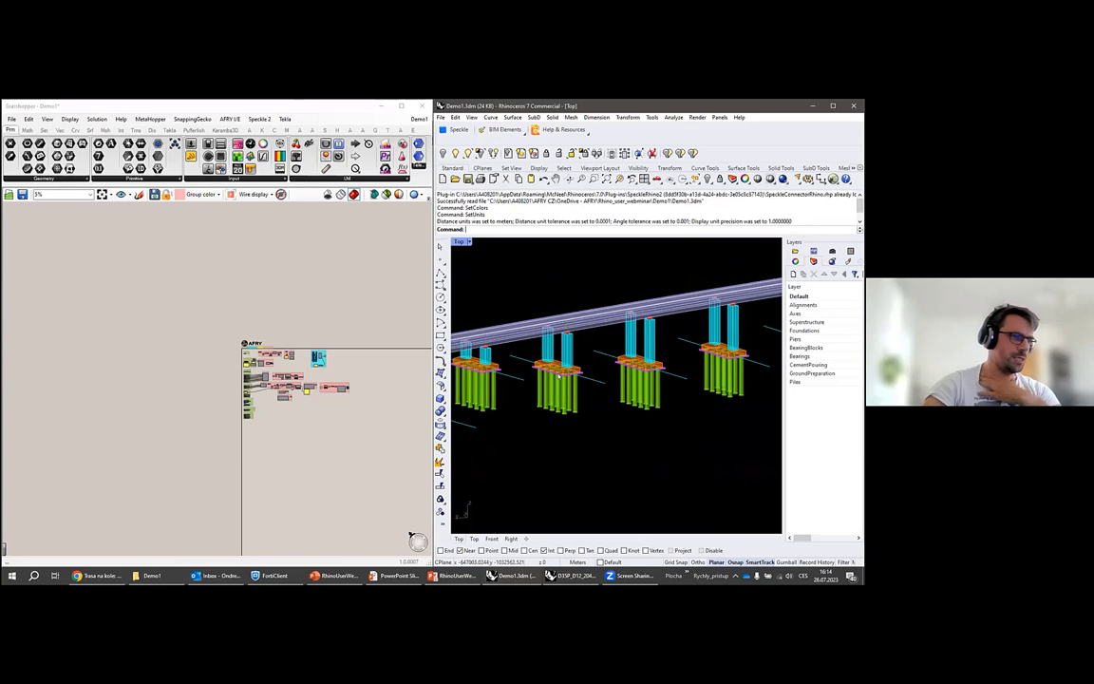
Examine the complete bridge model from several angles, from the deck down to the piles.
{"action": "scroll", "coordinate": [558, 375], "scroll_direction": "down", "scroll_amount": 7}
{"action": "right_click_drag", "start_coordinate": [537, 383], "coordinate": [597, 376]}
{"action": "right_click_drag", "start_coordinate": [487, 404], "coordinate": [494, 394]}
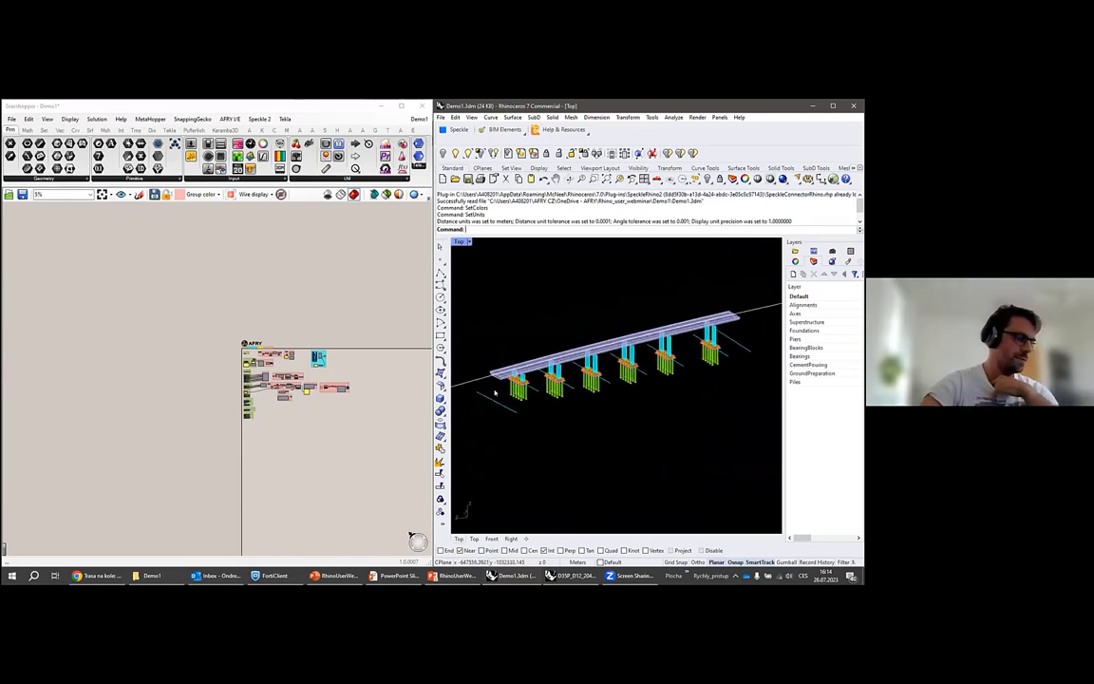
{"action": "right_click_drag", "start_coordinate": [494, 392], "coordinate": [532, 370]}
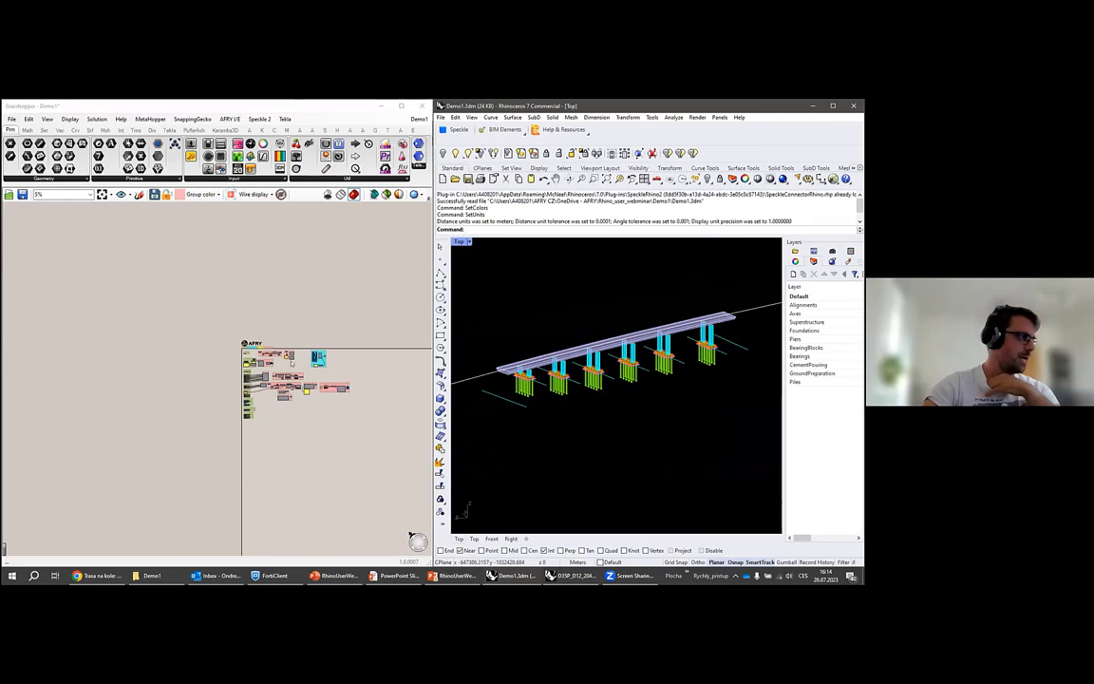
Disable all calculation and output component groups of the definition, keeping the green input data groups enabled.
{"action": "scroll", "coordinate": [294, 361], "scroll_direction": "up", "scroll_amount": 5}
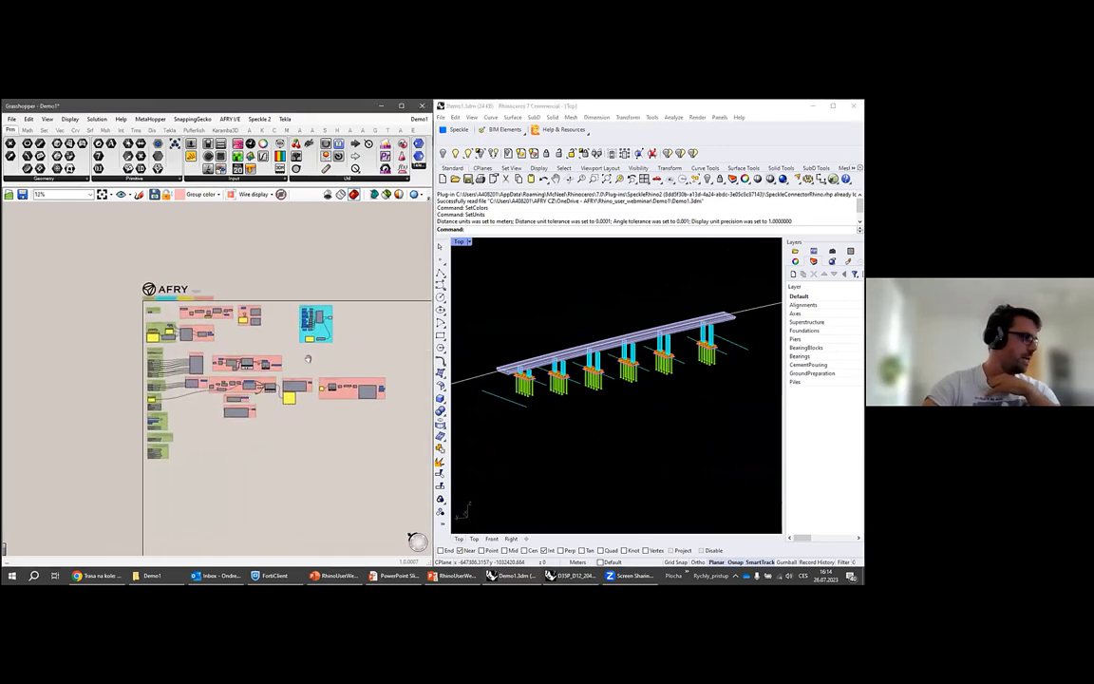
{"action": "right_click_drag", "start_coordinate": [308, 359], "coordinate": [284, 329]}
{"action": "scroll", "coordinate": [284, 329], "scroll_direction": "up", "scroll_amount": 1}
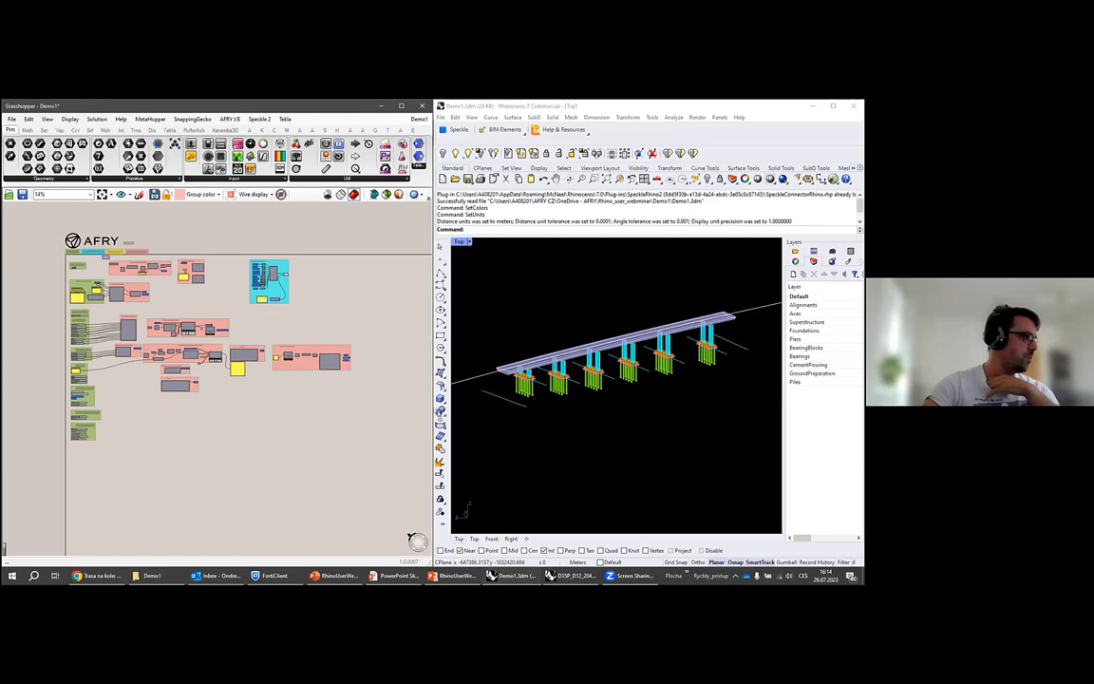
{"action": "left_click_drag", "start_coordinate": [90, 229], "coordinate": [364, 375]}
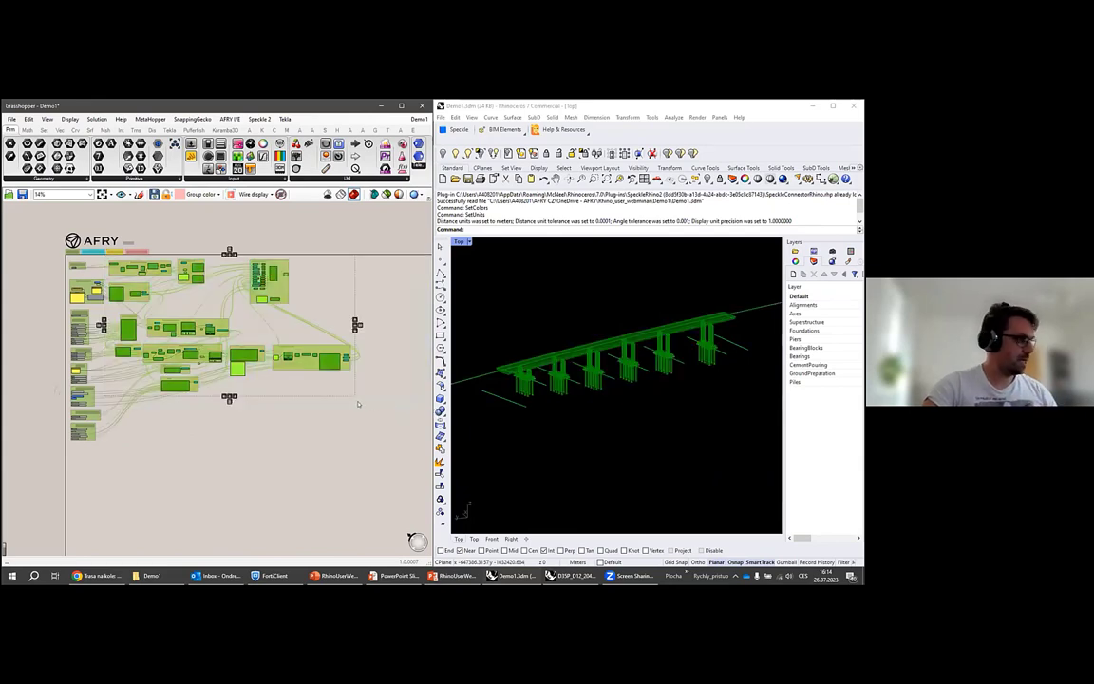
{"action": "key", "text": "super"}
{"action": "left_click", "coordinate": [359, 310]}
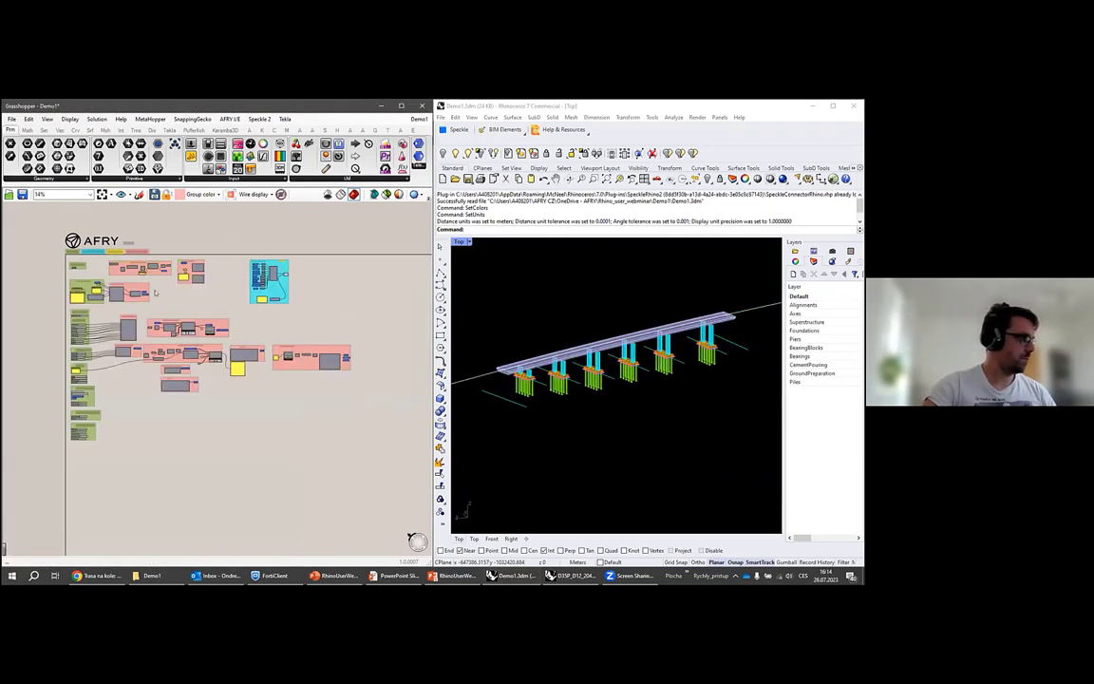
{"action": "mouse_move", "coordinate": [101, 258]}
{"action": "left_mouse_down"}
{"action": "mouse_move", "coordinate": [424, 433]}
{"action": "mouse_move", "coordinate": [400, 402]}
{"action": "left_mouse_up"}
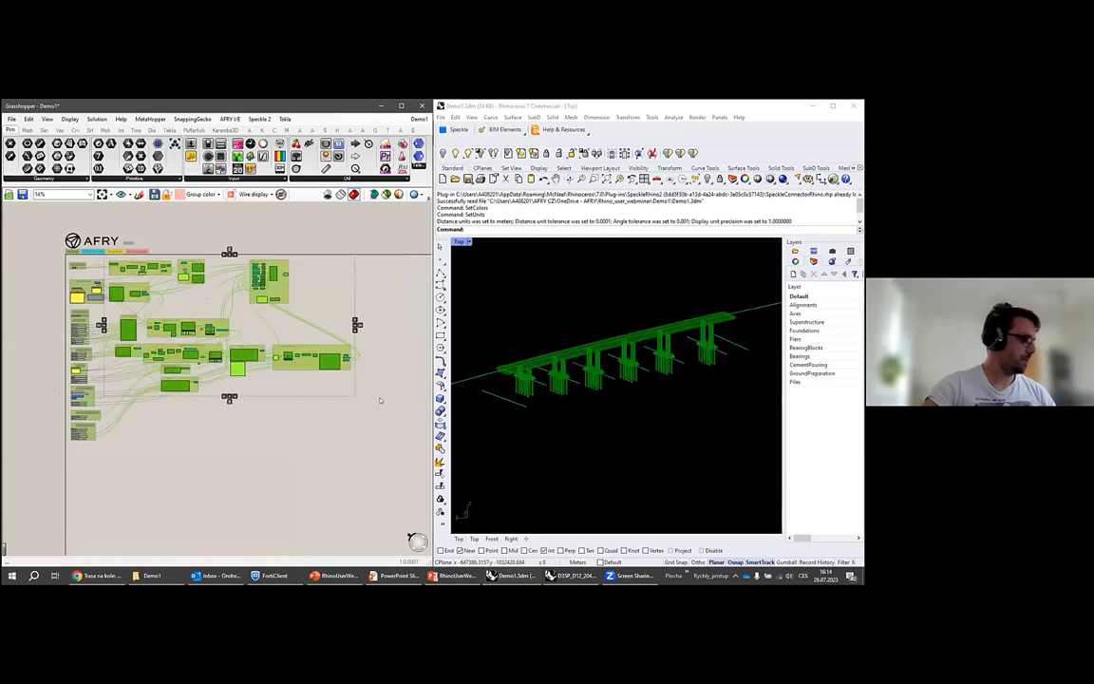
{"action": "key", "text": "ctrl+e"}
{"action": "left_click", "coordinate": [53, 318]}
Examine the input data groups for the spans, superstructure, cross-section, pier foundations, piers and bearing blocks.
{"action": "scroll", "coordinate": [52, 318], "scroll_direction": "up", "scroll_amount": 10}
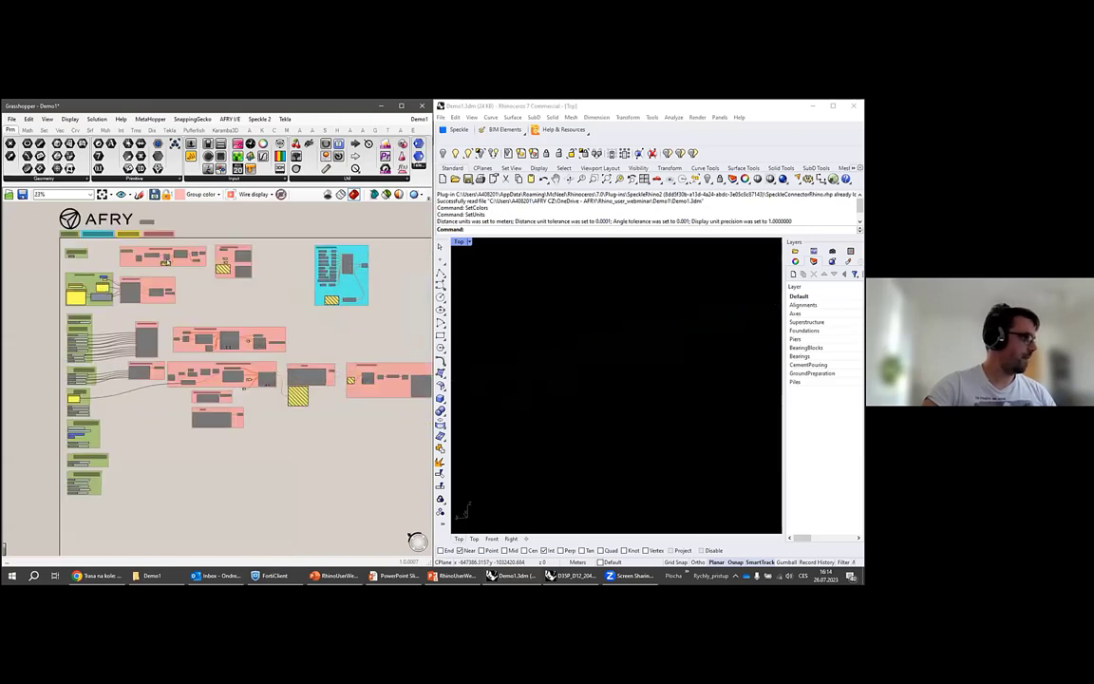
{"action": "scroll", "coordinate": [376, 342], "scroll_direction": "down", "scroll_amount": 3}
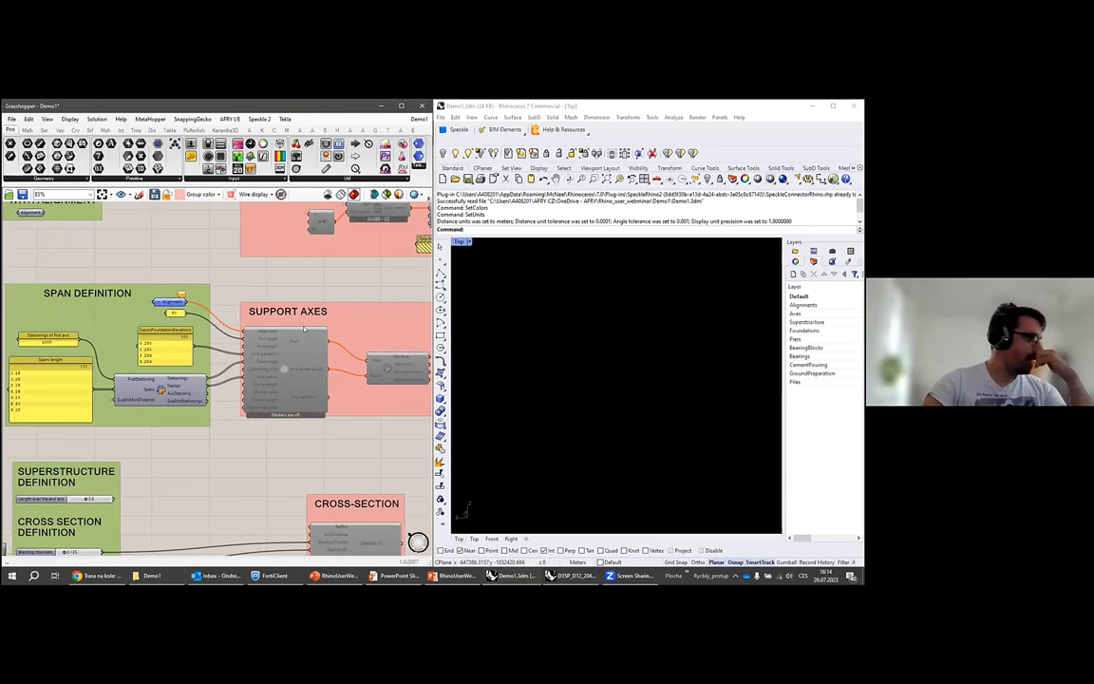
{"action": "scroll", "coordinate": [245, 344], "scroll_direction": "down", "scroll_amount": 2}
{"action": "scroll", "coordinate": [245, 344], "scroll_direction": "down", "scroll_amount": 3}
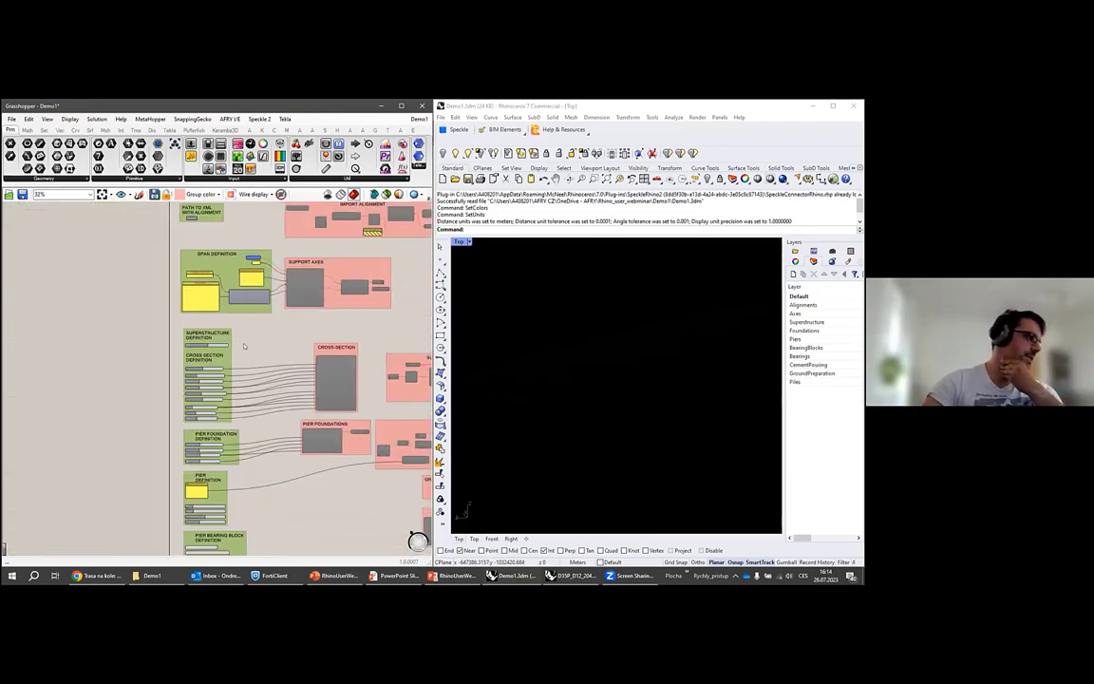
{"action": "right_click_drag", "start_coordinate": [241, 362], "coordinate": [241, 337]}
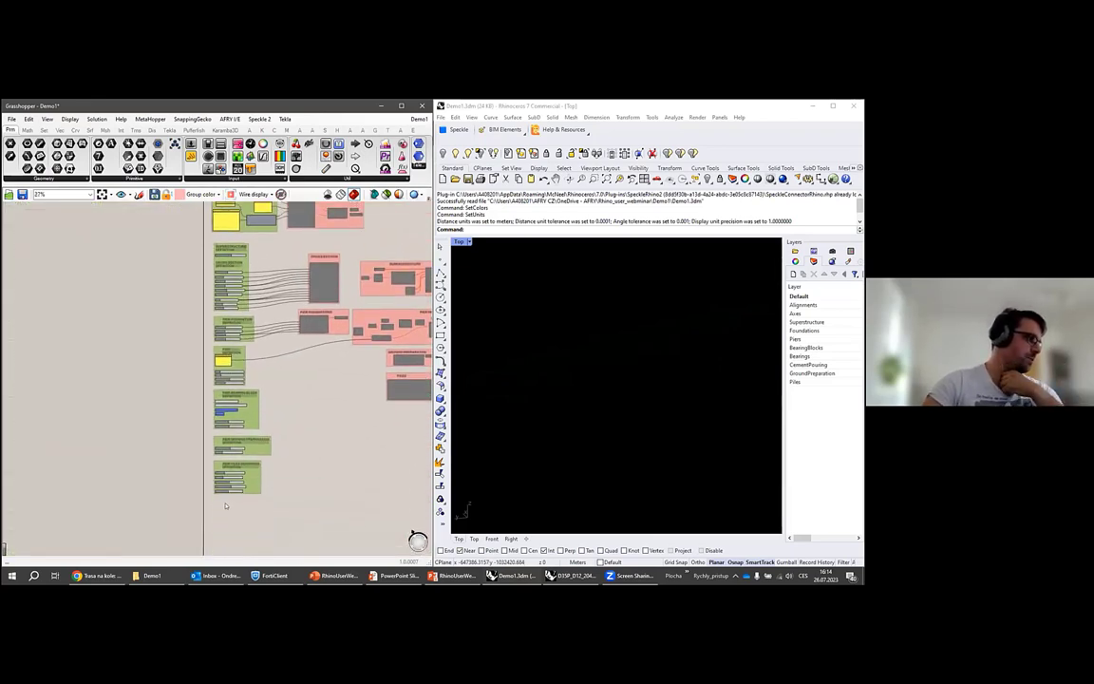
{"action": "scroll", "coordinate": [231, 342], "scroll_direction": "up", "scroll_amount": 3}
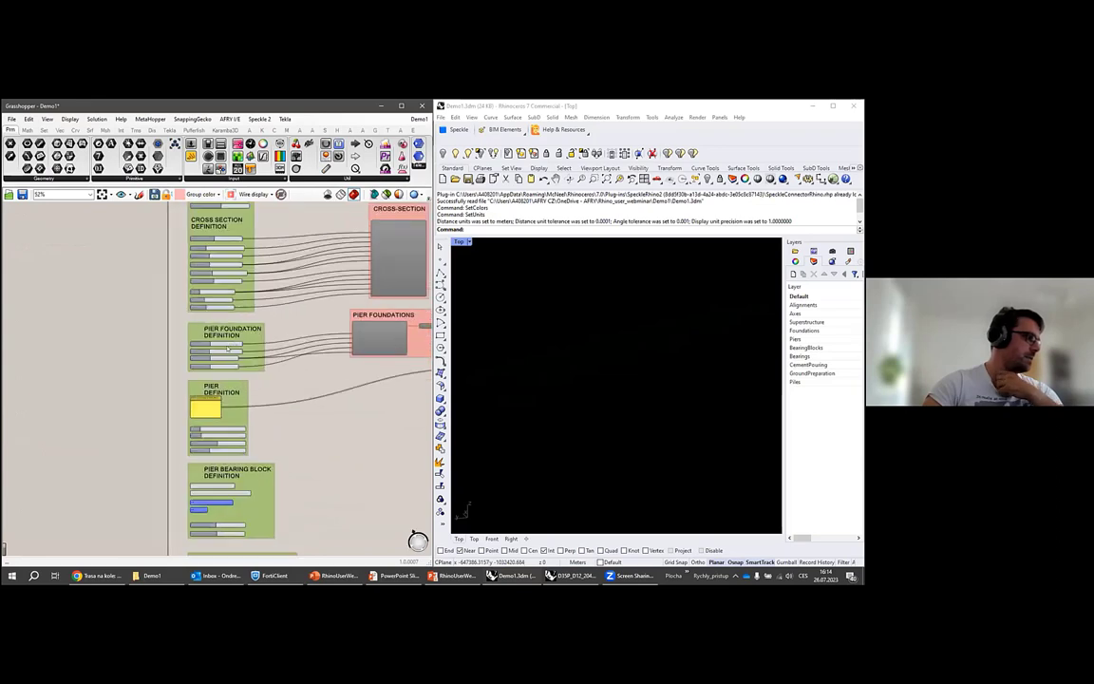
{"action": "scroll", "coordinate": [229, 347], "scroll_direction": "up", "scroll_amount": 3}
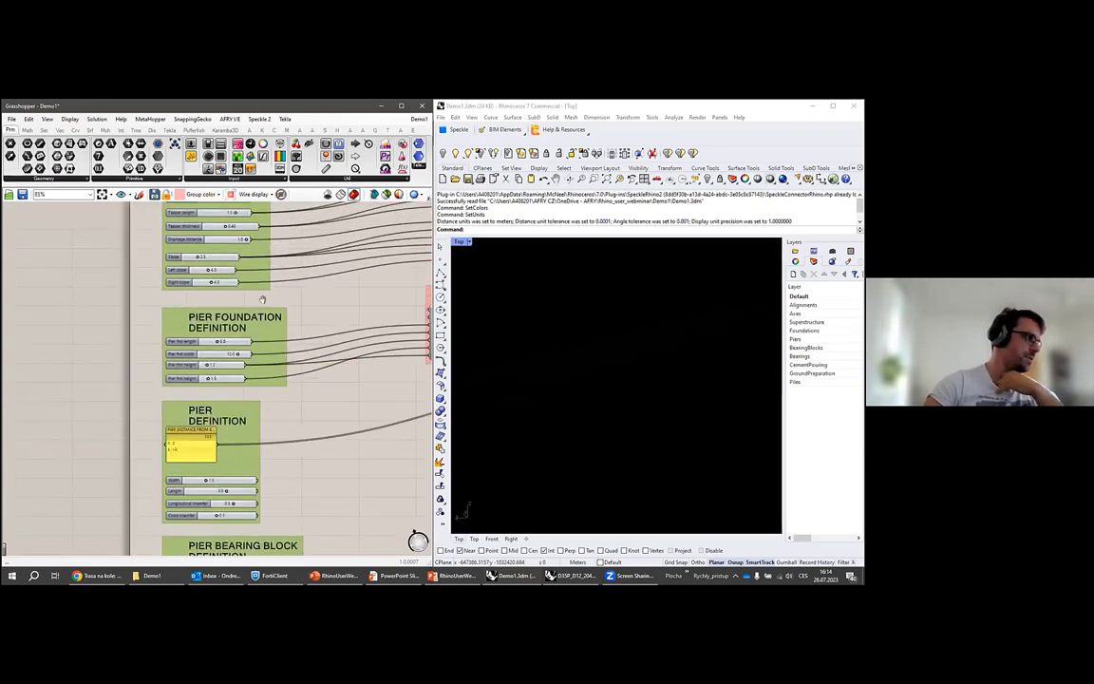
{"action": "right_click_drag", "start_coordinate": [261, 370], "coordinate": [272, 448]}
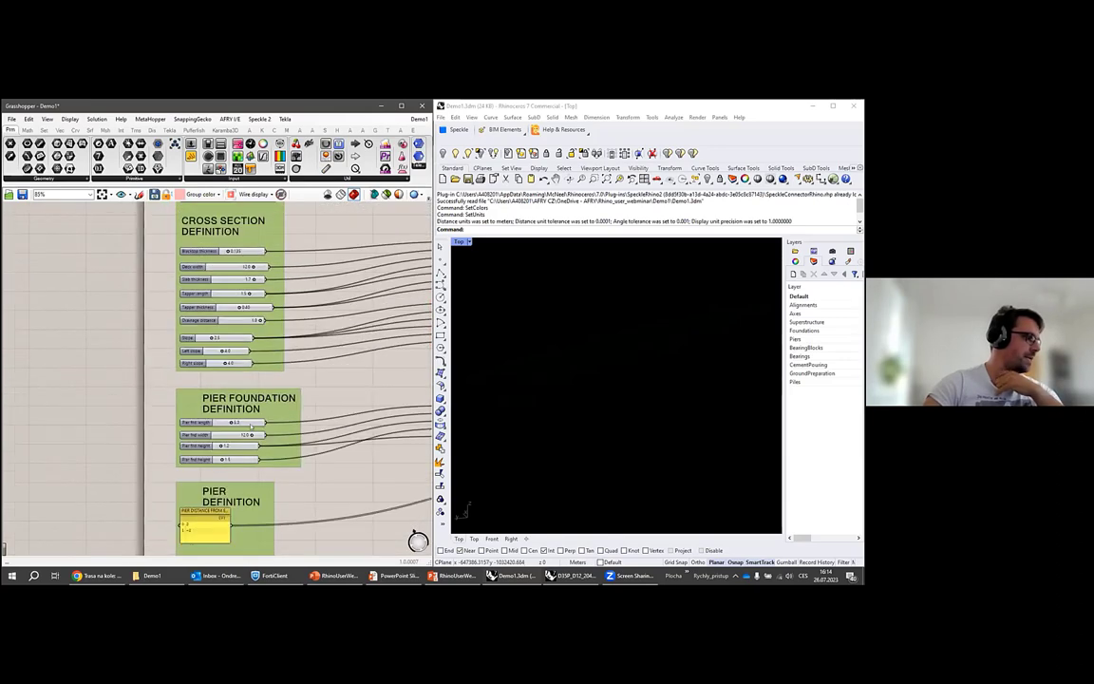
{"action": "right_click_drag", "start_coordinate": [240, 342], "coordinate": [237, 415]}
{"action": "right_click_drag", "start_coordinate": [215, 325], "coordinate": [215, 398]}
{"action": "right_click_drag", "start_coordinate": [215, 291], "coordinate": [214, 399]}
Inspect the Alignment file path parameter in the Path to XML with Alignment group.
{"action": "scroll", "coordinate": [213, 398], "scroll_direction": "up", "scroll_amount": 3}
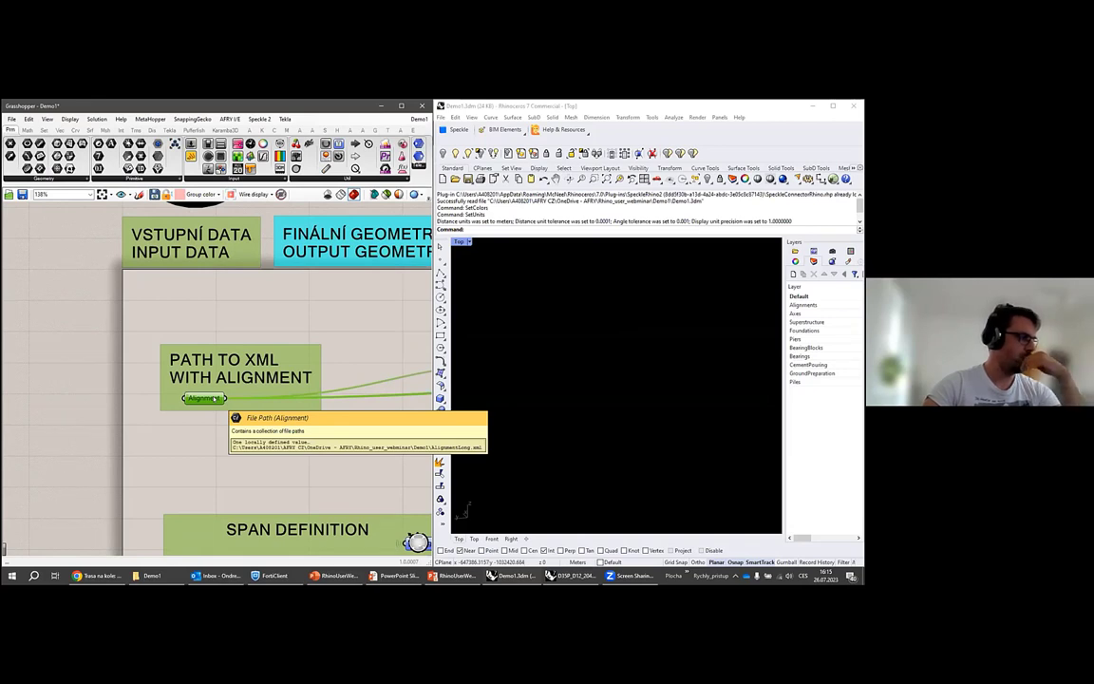
{"action": "scroll", "coordinate": [190, 380], "scroll_direction": "down", "scroll_amount": 3}
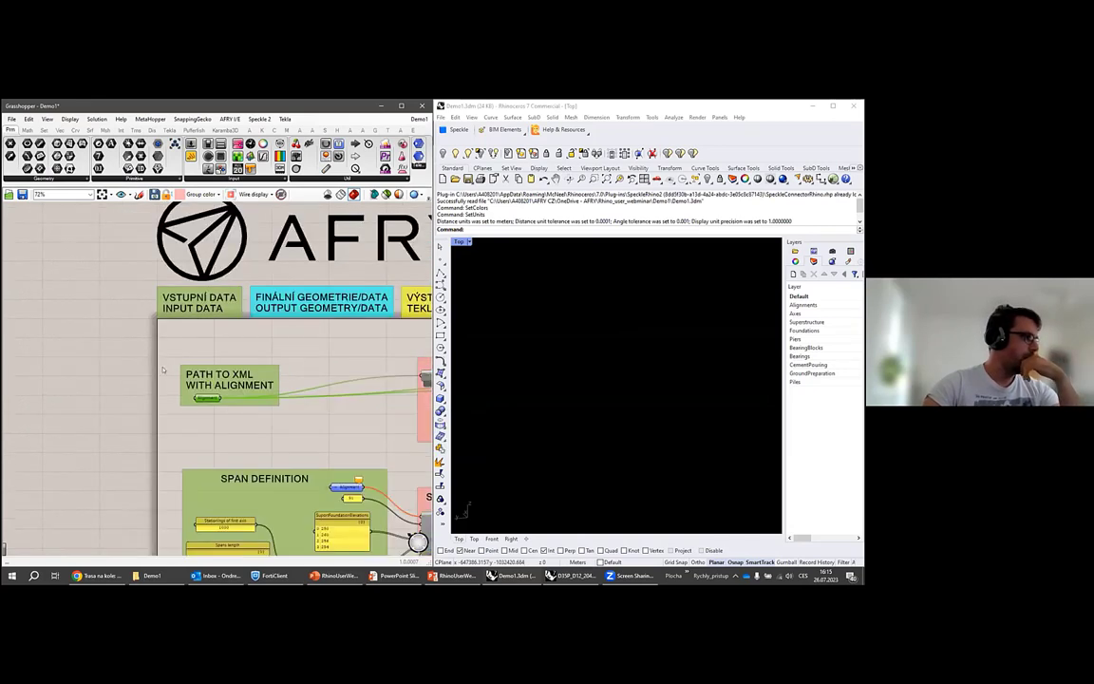
{"action": "right_click_drag", "start_coordinate": [168, 376], "coordinate": [131, 355]}
{"action": "scroll", "coordinate": [325, 382], "scroll_direction": "up", "scroll_amount": 3}
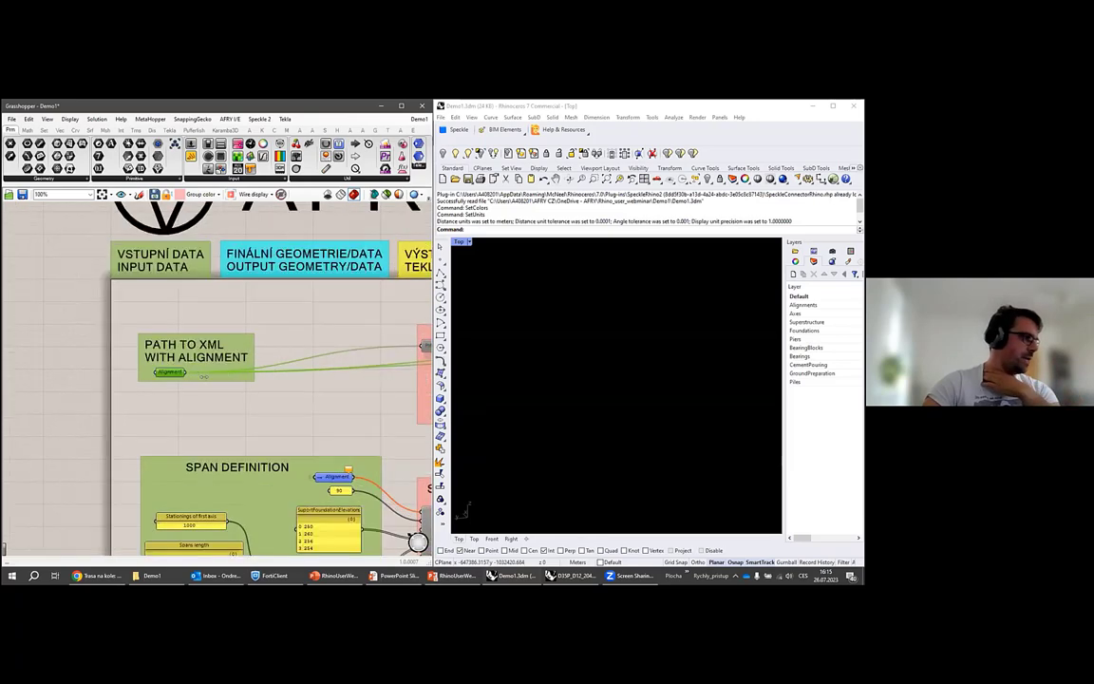
{"action": "scroll", "coordinate": [238, 385], "scroll_direction": "down", "scroll_amount": 3}
Enable the alignment names reader, the list item after it and the profile names reader in the Import Alignment group.
{"action": "right_click_drag", "start_coordinate": [308, 339], "coordinate": [128, 325]}
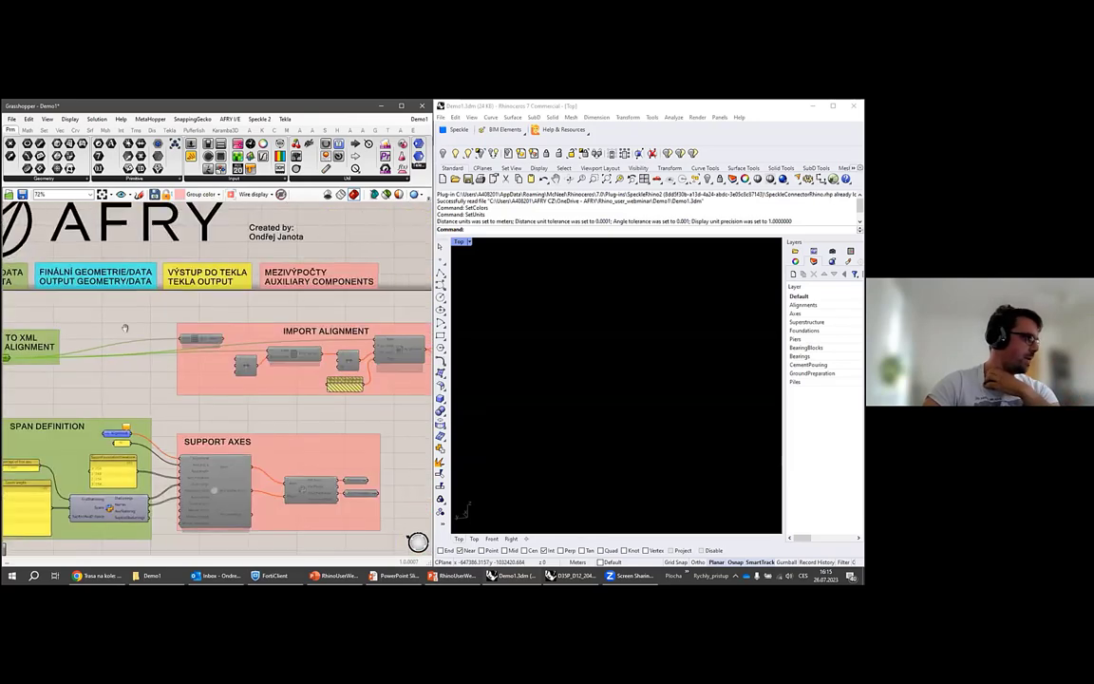
{"action": "right_click_drag", "start_coordinate": [242, 341], "coordinate": [120, 338]}
{"action": "scroll", "coordinate": [66, 320], "scroll_direction": "up", "scroll_amount": 1}
{"action": "right_click_drag", "start_coordinate": [25, 325], "coordinate": [41, 325]}
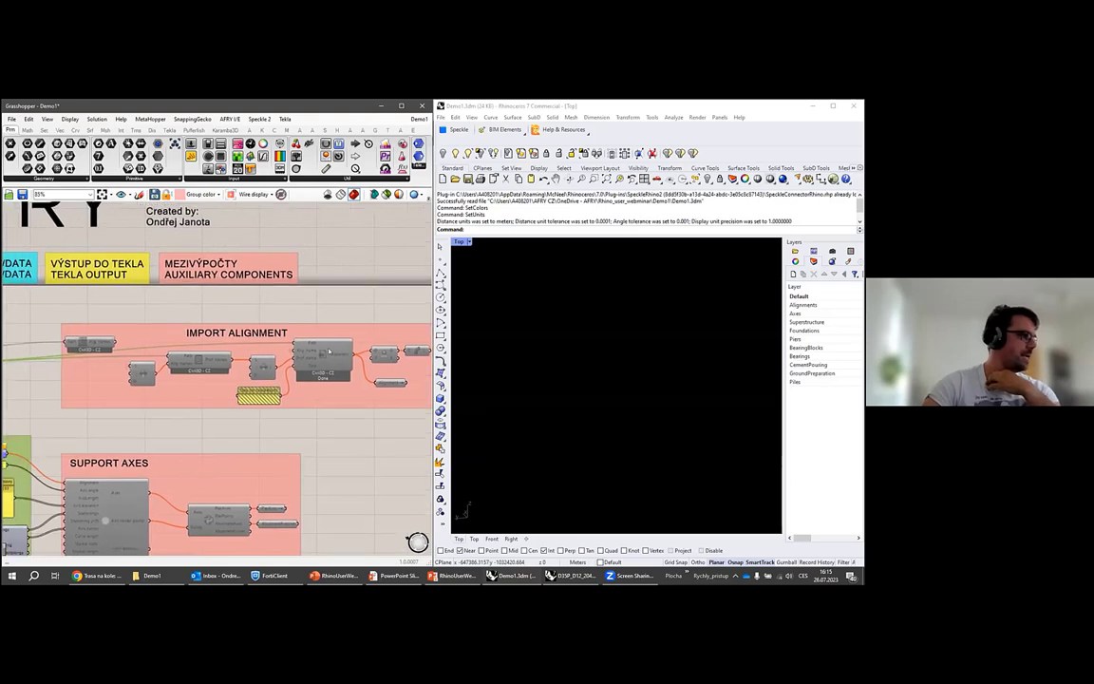
{"action": "left_click", "coordinate": [304, 357]}
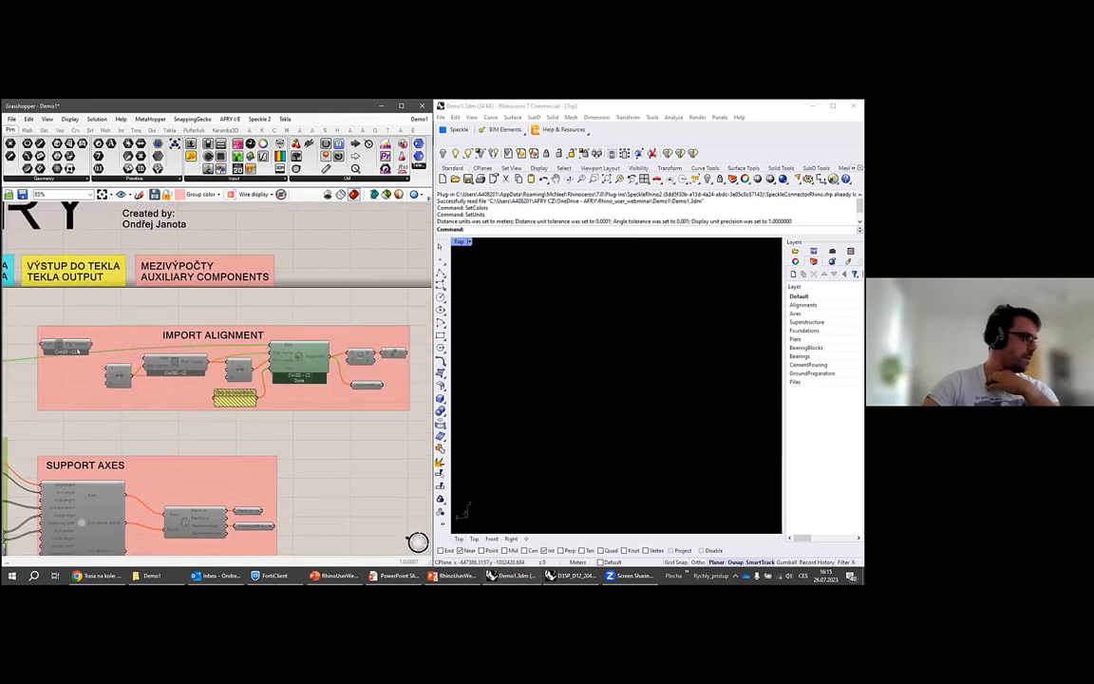
{"action": "left_click", "coordinate": [57, 346]}
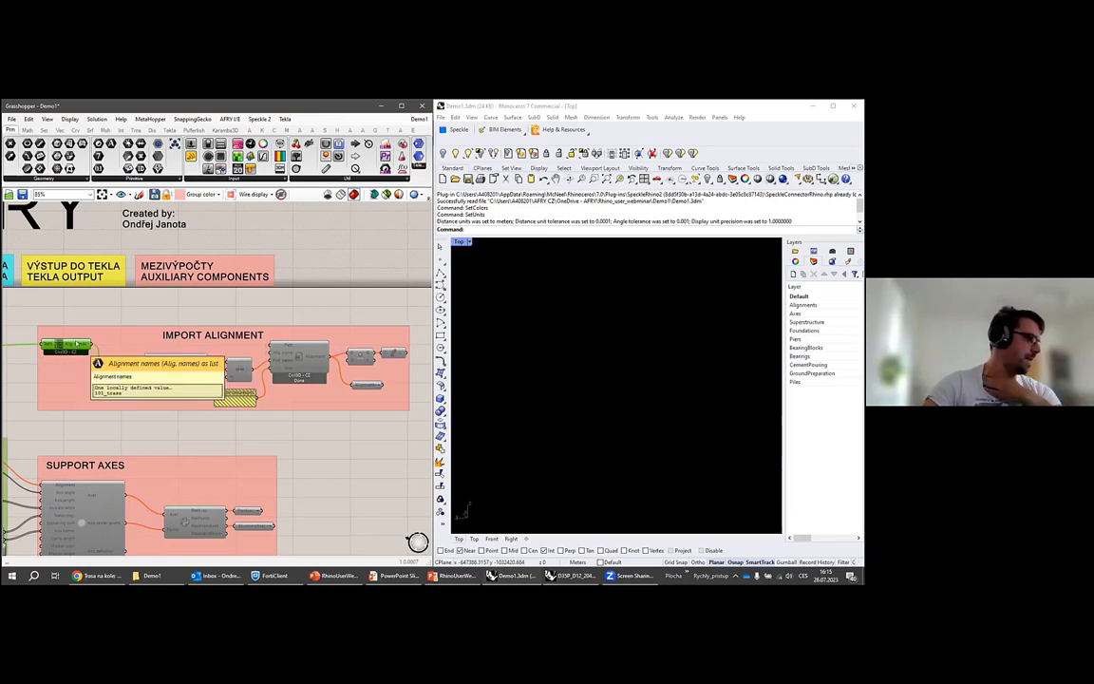
{"action": "left_click", "coordinate": [118, 376]}
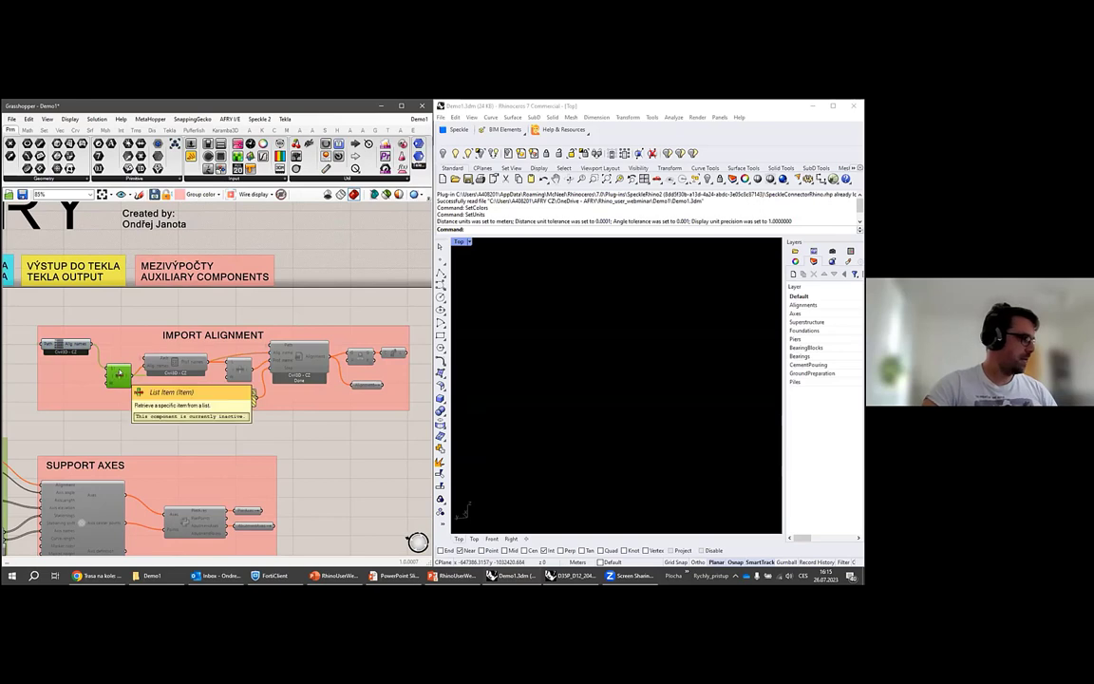
{"action": "left_click", "coordinate": [173, 365]}
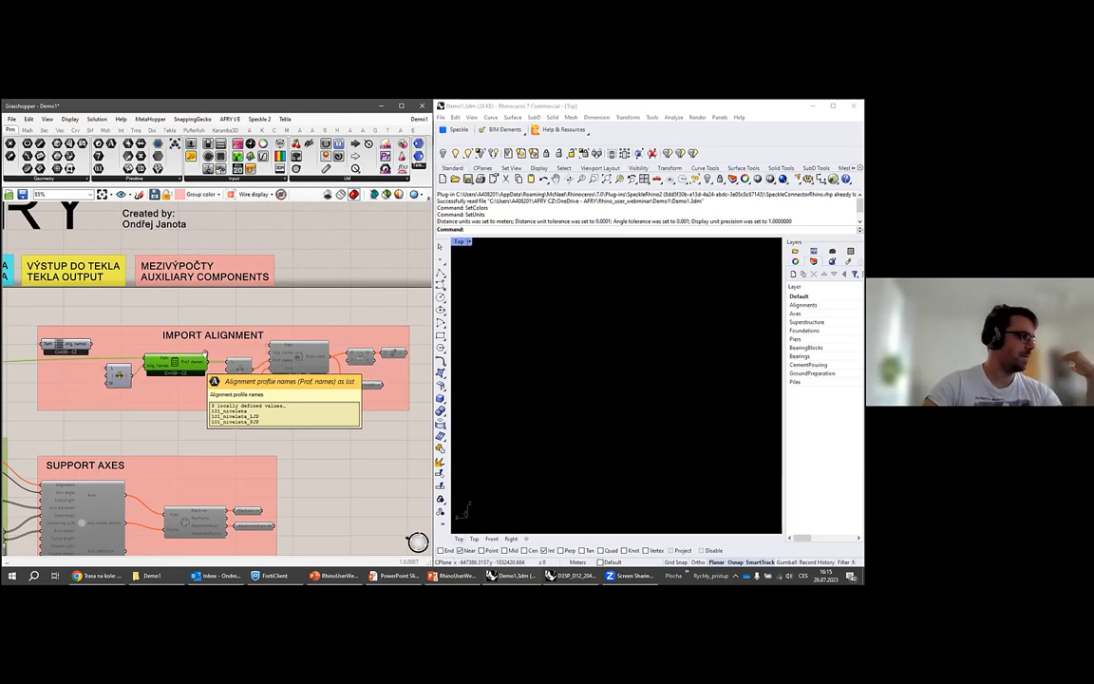
Enable the list item that picks the profile name and the Step for calculations panel in the Import Alignment group.
{"action": "right_click_drag", "start_coordinate": [193, 362], "coordinate": [259, 364]}
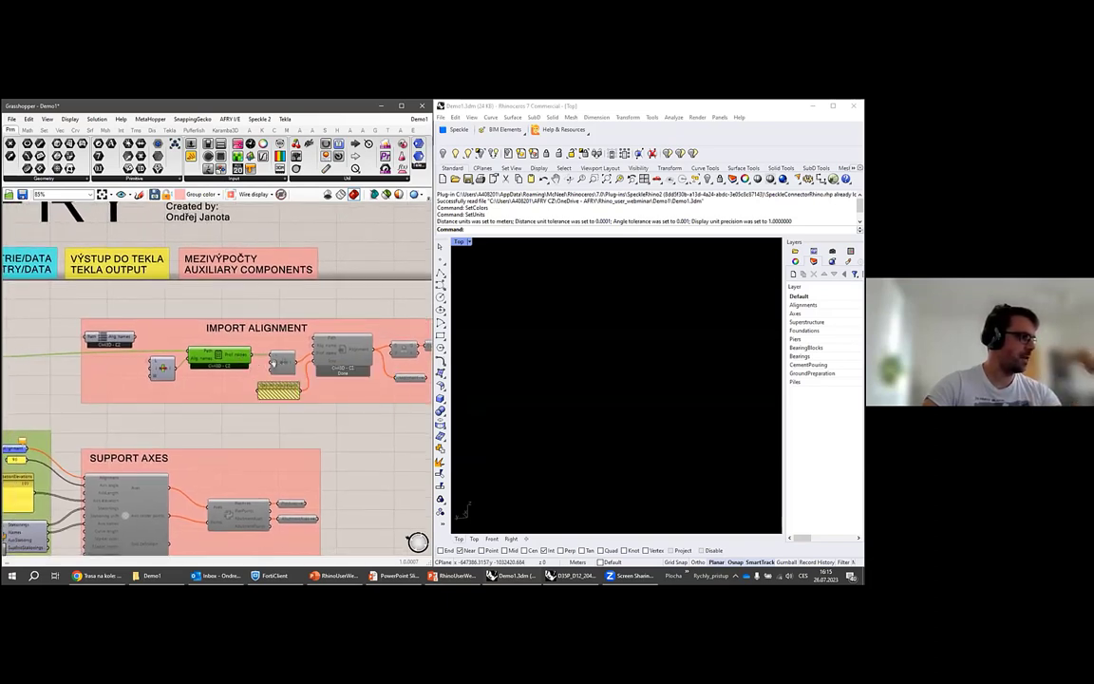
{"action": "scroll", "coordinate": [262, 366], "scroll_direction": "up", "scroll_amount": 3}
{"action": "left_click", "coordinate": [279, 371]}
{"action": "key", "text": "ctrl+e"}
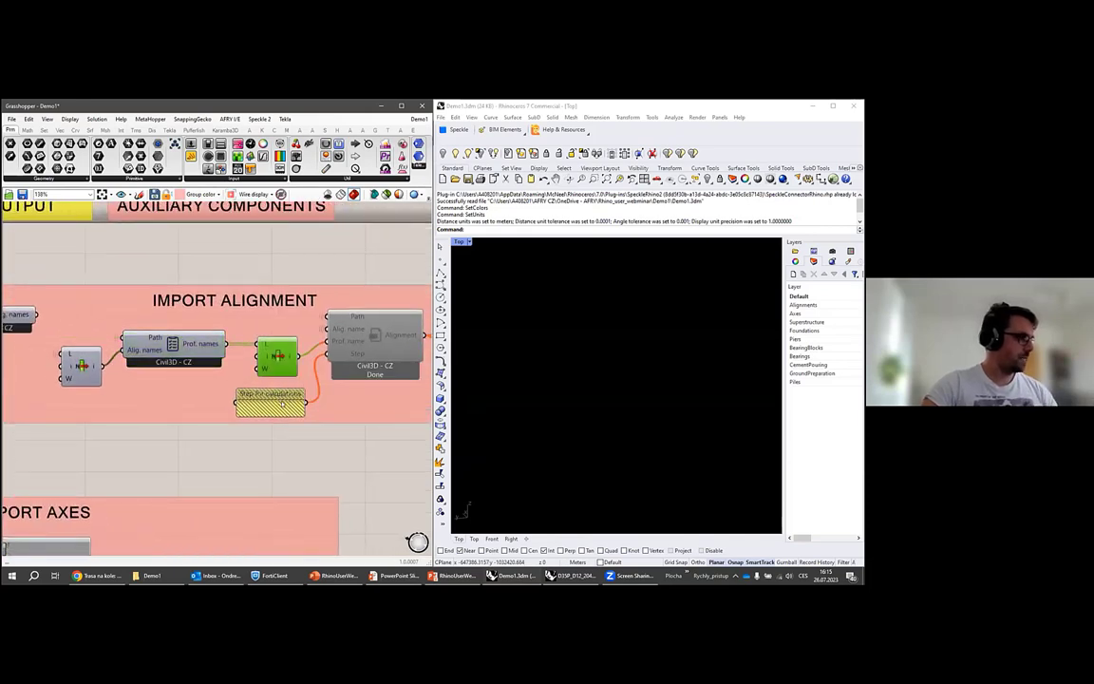
{"action": "left_click", "coordinate": [267, 393]}
{"action": "right_click_drag", "start_coordinate": [201, 416], "coordinate": [143, 421]}
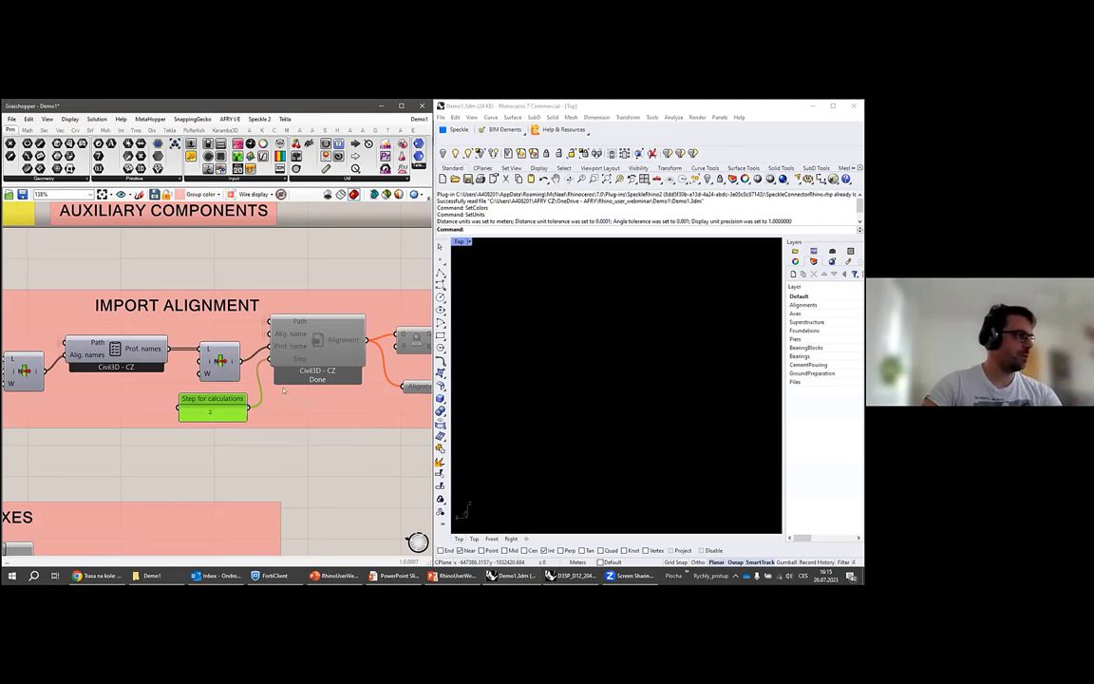
Enable the Civil3D - CZ component that builds the alignment curve from the path, alignment name, profile name and step.
{"action": "right_click_drag", "start_coordinate": [317, 341], "coordinate": [296, 347]}
{"action": "left_click", "coordinate": [298, 346]}
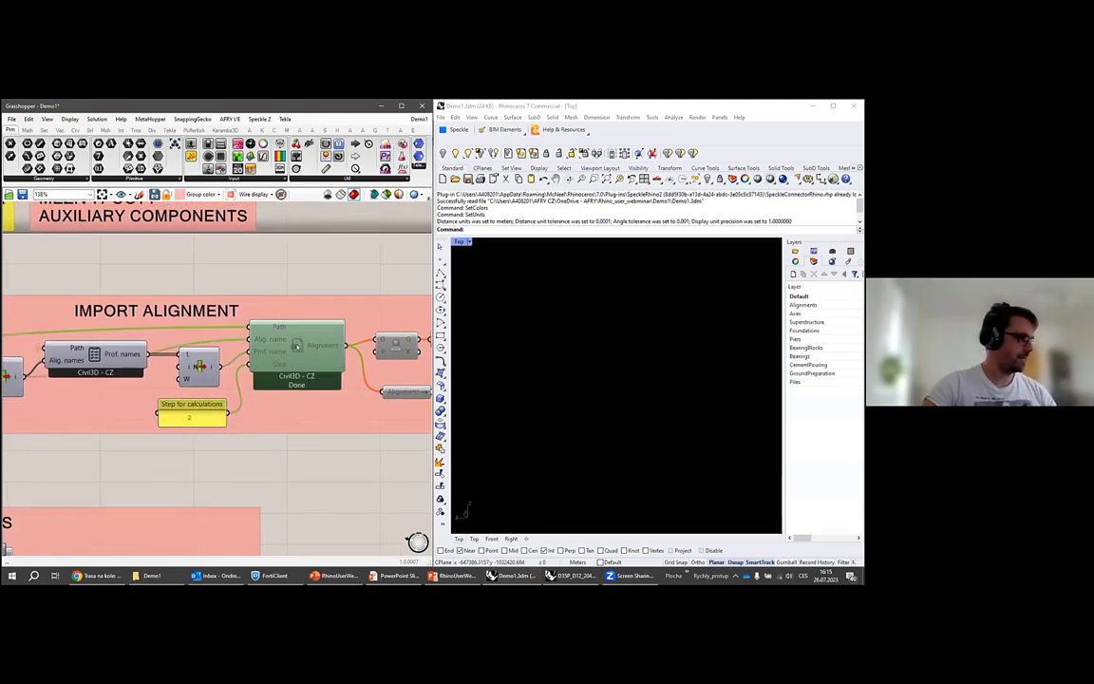
{"action": "key", "text": "ctrl+e"}
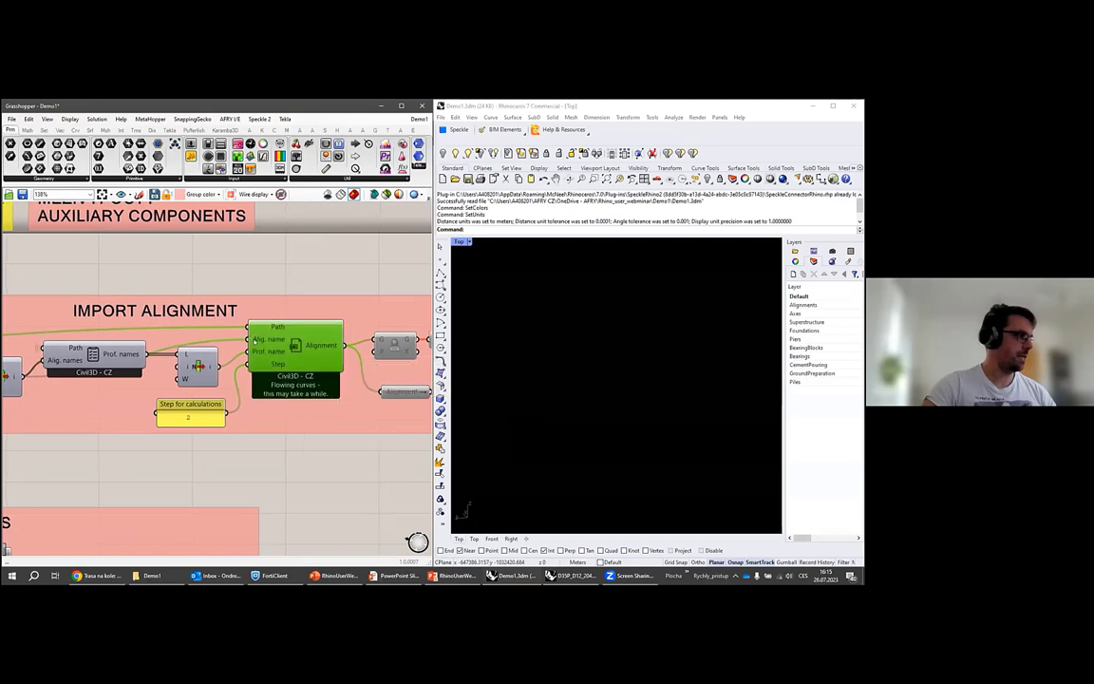
{"action": "right_click_drag", "start_coordinate": [321, 340], "coordinate": [255, 342]}
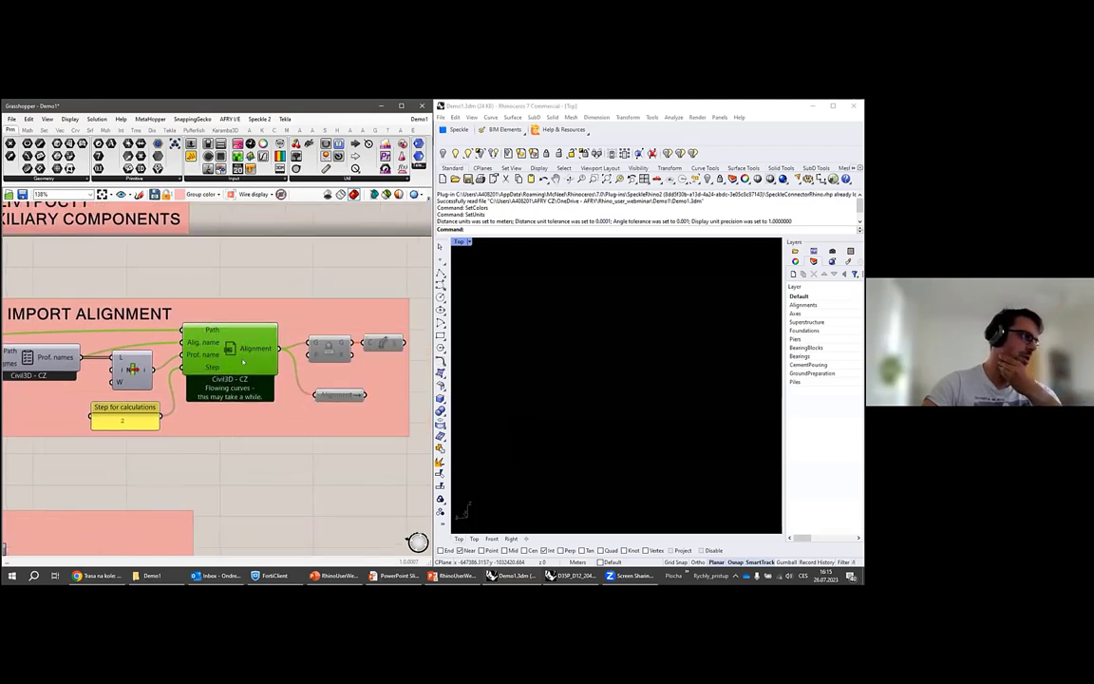
{"action": "right_click_drag", "start_coordinate": [228, 347], "coordinate": [195, 350]}
{"action": "middle_click", "coordinate": [193, 350]}
{"action": "left_click", "coordinate": [209, 332]}
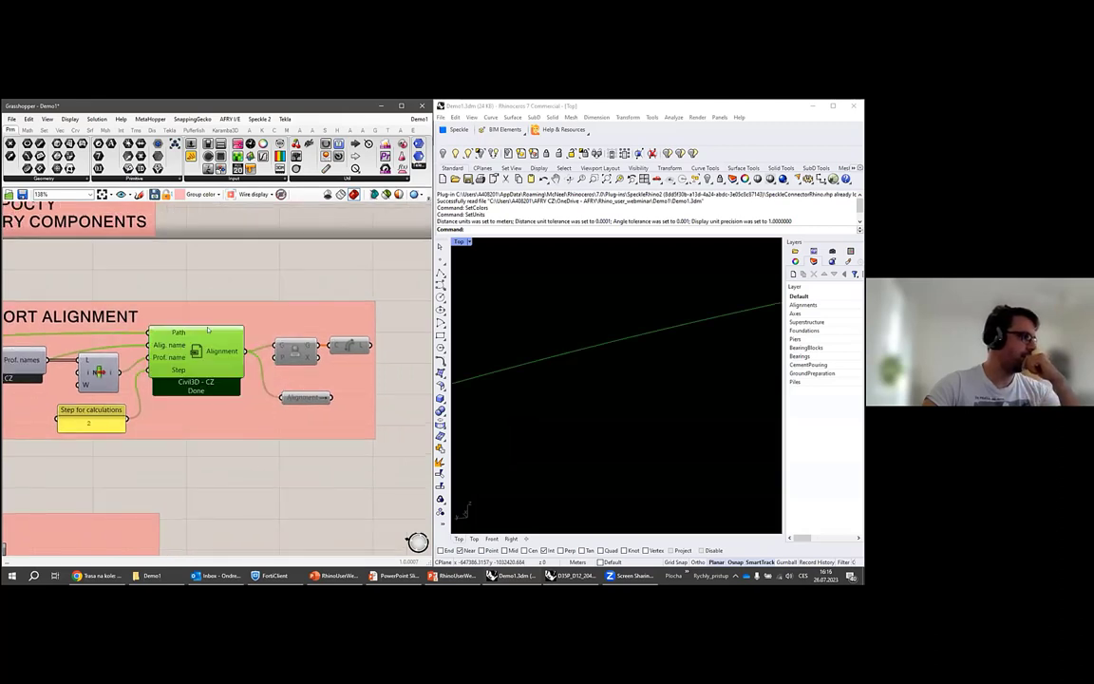
Examine the full course of the imported alignment curve from above and from the side.
{"action": "scroll", "coordinate": [643, 359], "scroll_direction": "down", "scroll_amount": 5}
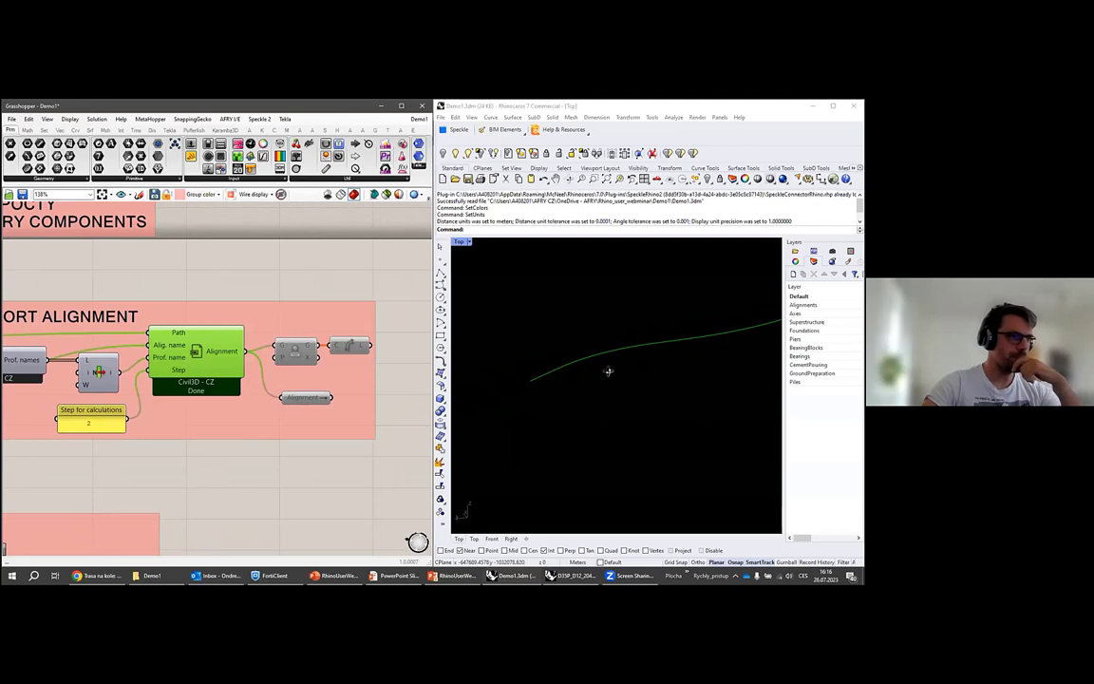
{"action": "scroll", "coordinate": [608, 372], "scroll_direction": "down", "scroll_amount": 6}
{"action": "right_click_drag", "start_coordinate": [608, 371], "coordinate": [621, 347]}
{"action": "scroll", "coordinate": [621, 346], "scroll_direction": "up", "scroll_amount": 4}
{"action": "scroll", "coordinate": [623, 323], "scroll_direction": "down", "scroll_amount": 1}
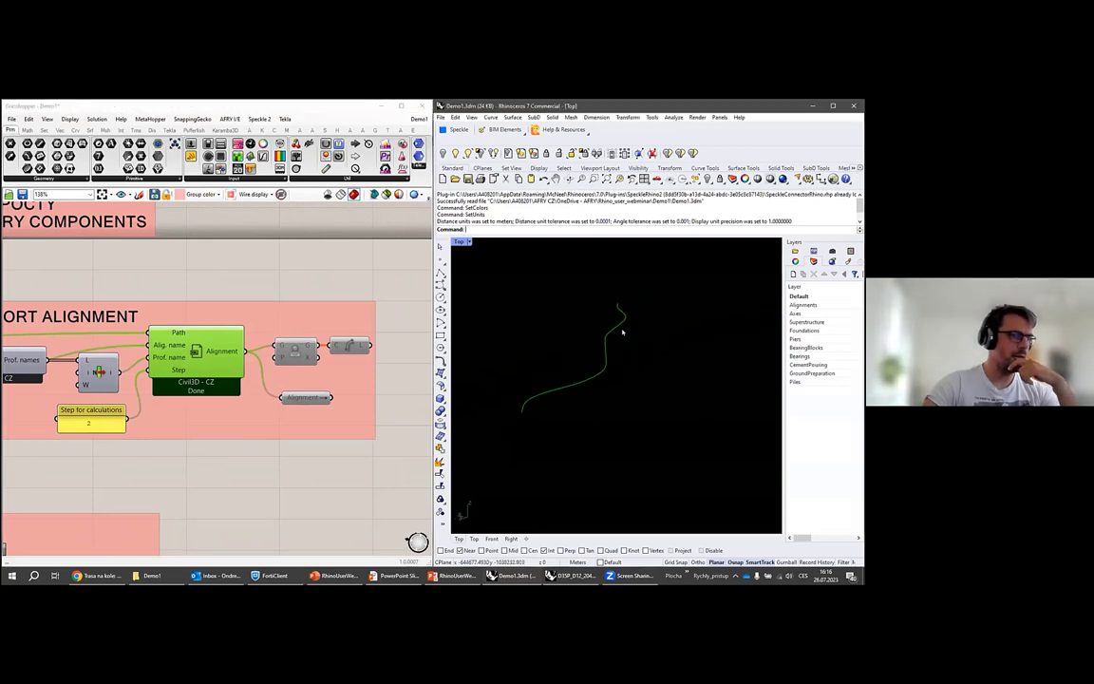
{"action": "scroll", "coordinate": [567, 373], "scroll_direction": "down", "scroll_amount": 4}
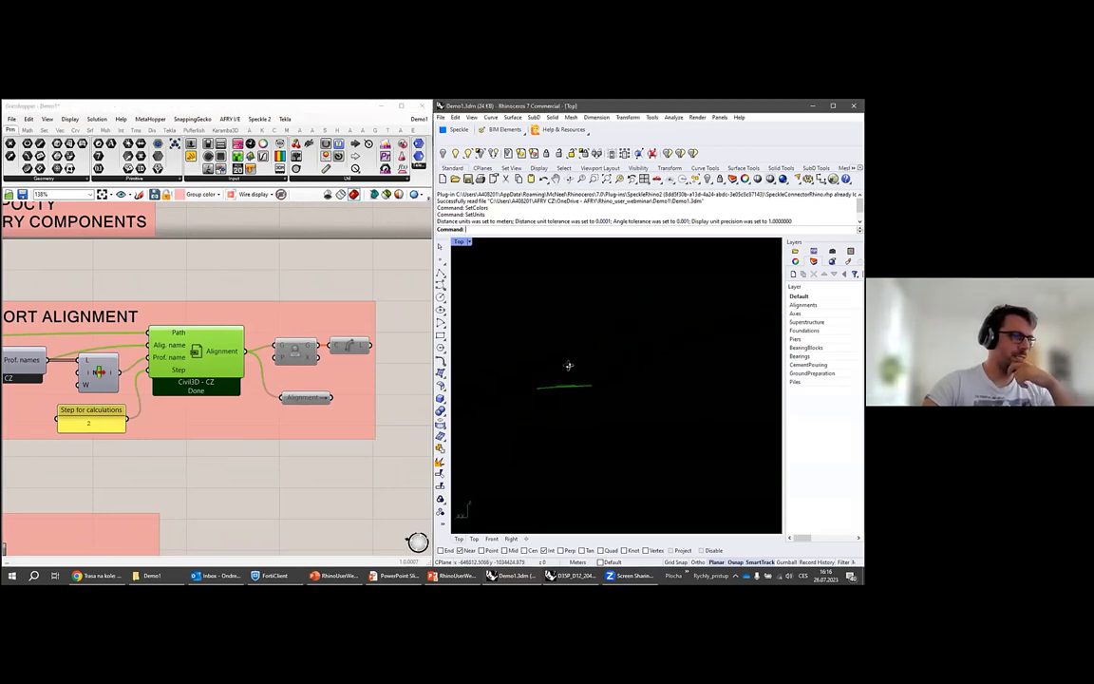
{"action": "scroll", "coordinate": [567, 372], "scroll_direction": "up", "scroll_amount": 3}
{"action": "scroll", "coordinate": [559, 373], "scroll_direction": "up", "scroll_amount": 3}
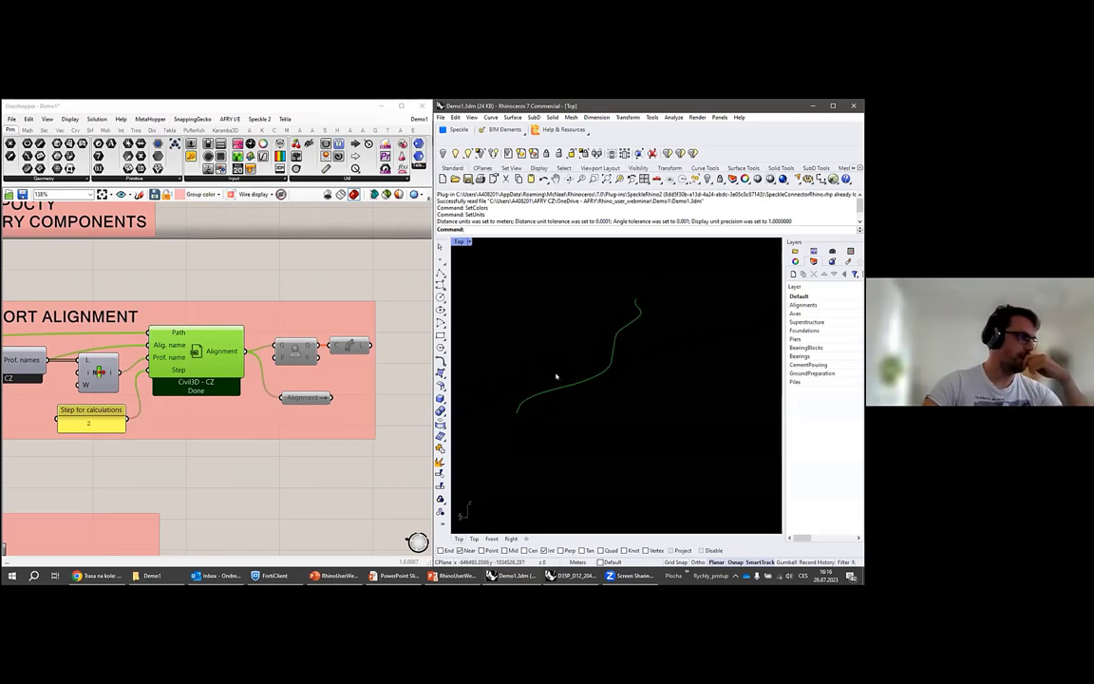
{"action": "right_click_drag", "start_coordinate": [343, 384], "coordinate": [334, 382]}
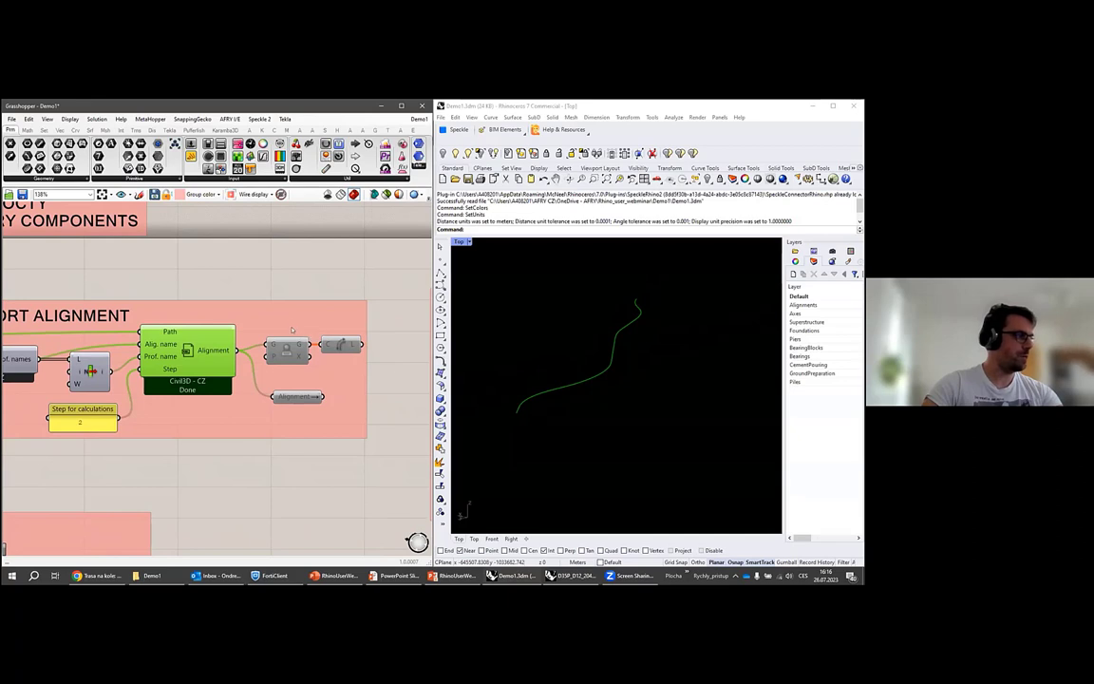
Enable the Project component, the Length component and the Alignment relay at the output of the Import Alignment group.
{"action": "left_click_drag", "start_coordinate": [262, 282], "coordinate": [372, 423]}
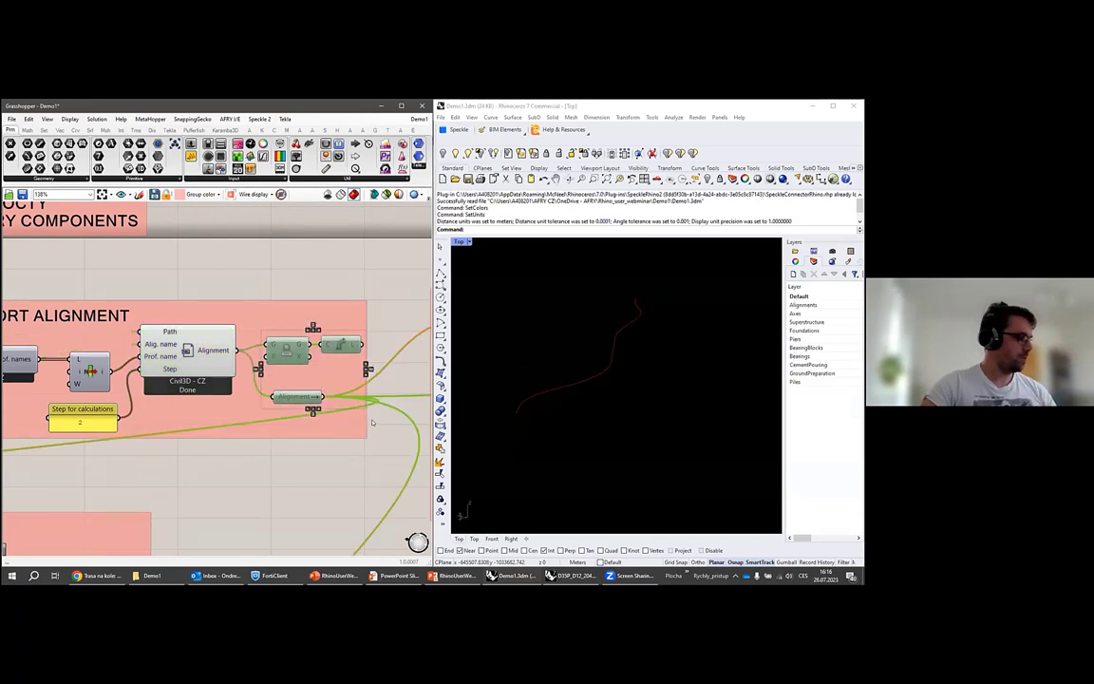
{"action": "key", "text": "ctrl+e"}
{"action": "left_click", "coordinate": [372, 423]}
Add an empty text panel to the canvas and place it beside the Length component of the Import Alignment group.
{"action": "mouse_move", "coordinate": [363, 347]}
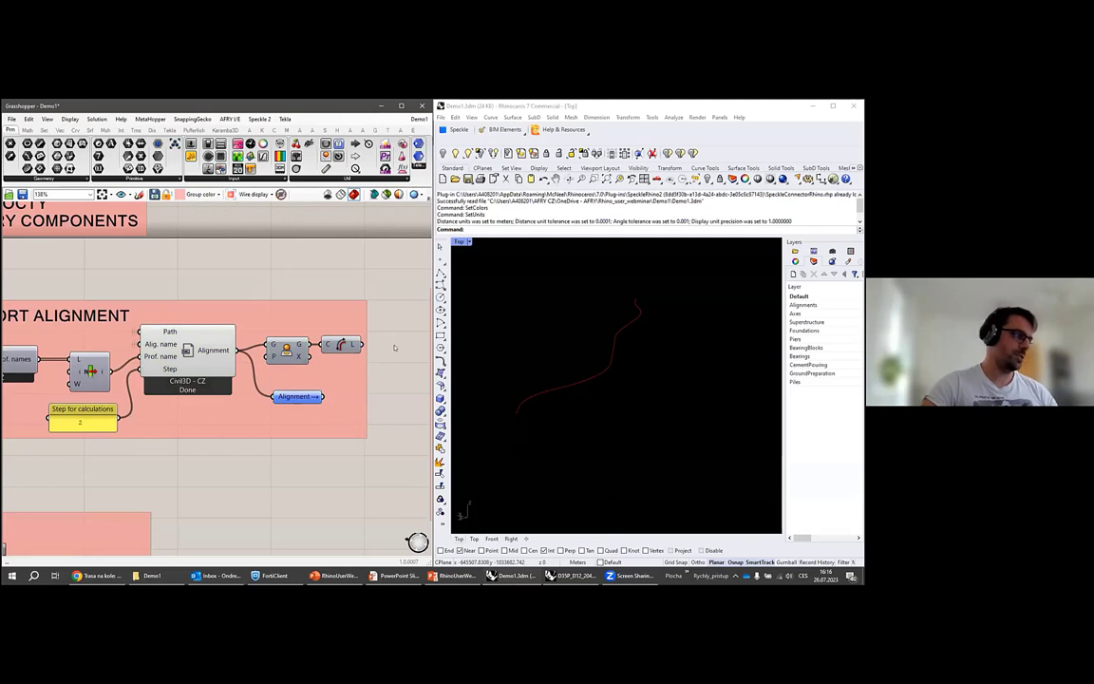
{"action": "double_click", "coordinate": [395, 347]}
{"action": "type", "text": "panel"}
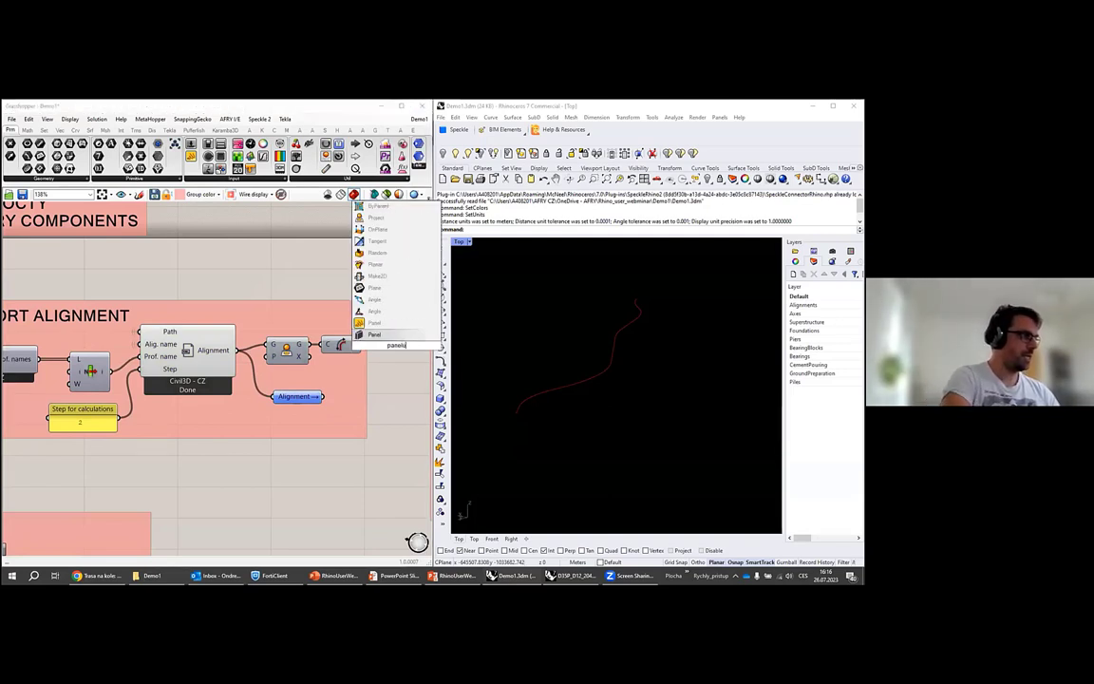
{"action": "key", "text": "Return"}
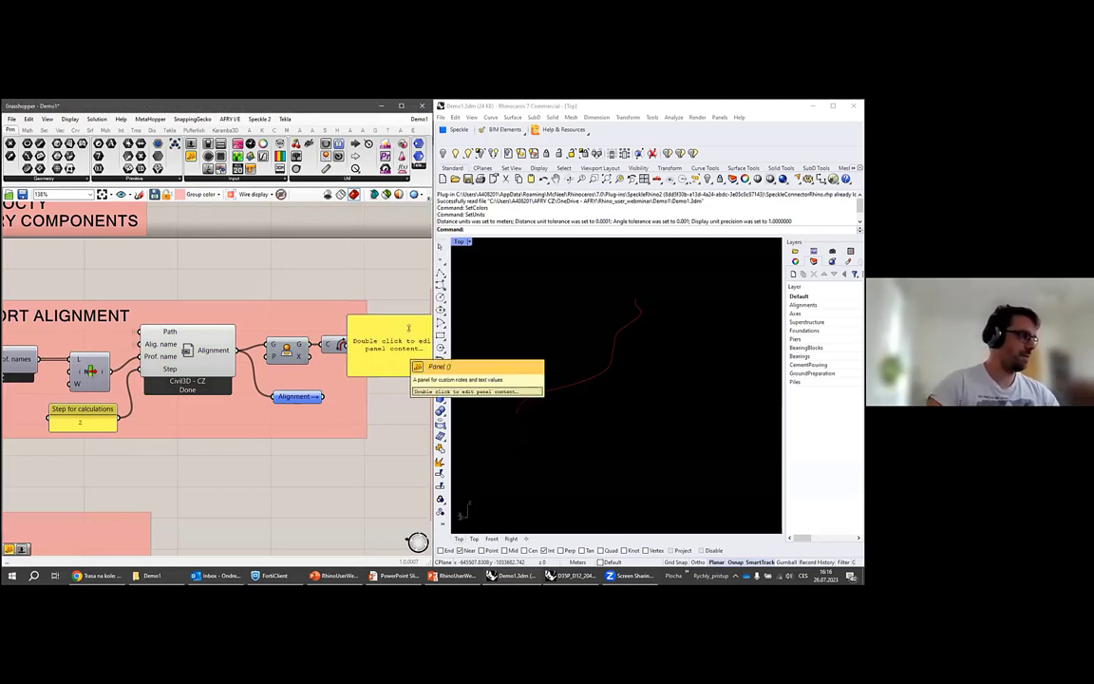
{"action": "right_click_drag", "start_coordinate": [381, 352], "coordinate": [163, 316]}
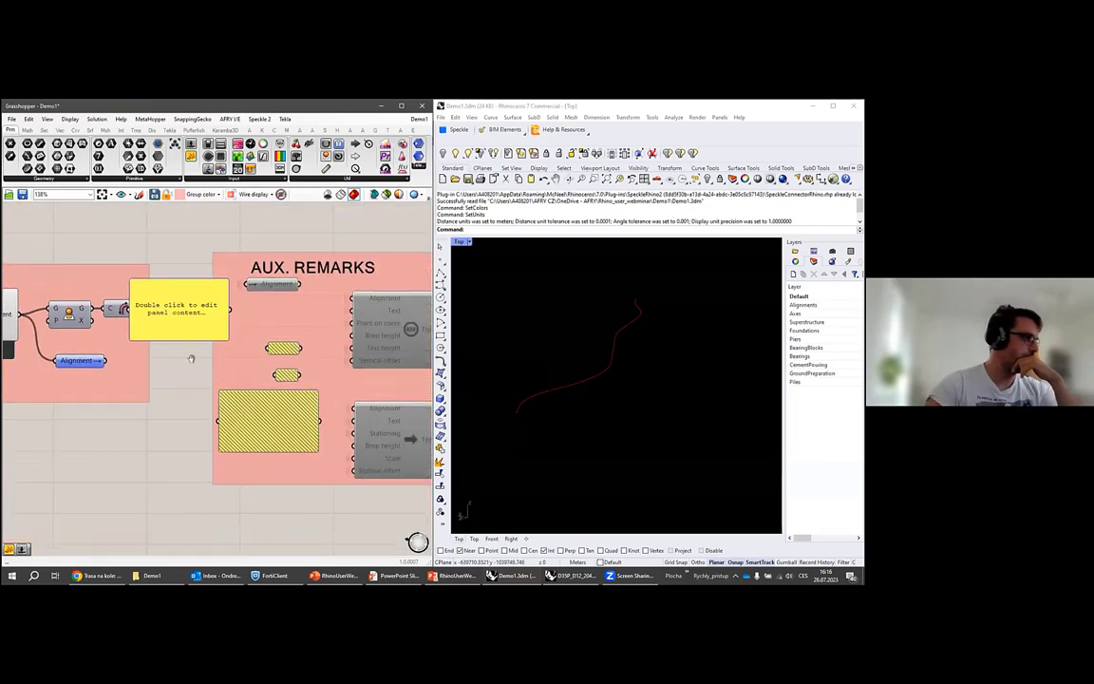
{"action": "left_click_drag", "start_coordinate": [173, 292], "coordinate": [211, 329]}
{"action": "right_click_drag", "start_coordinate": [212, 327], "coordinate": [340, 338]}
Compare the projected alignment curve with the imported spatial curve in an oblique view.
{"action": "left_click", "coordinate": [203, 325]}
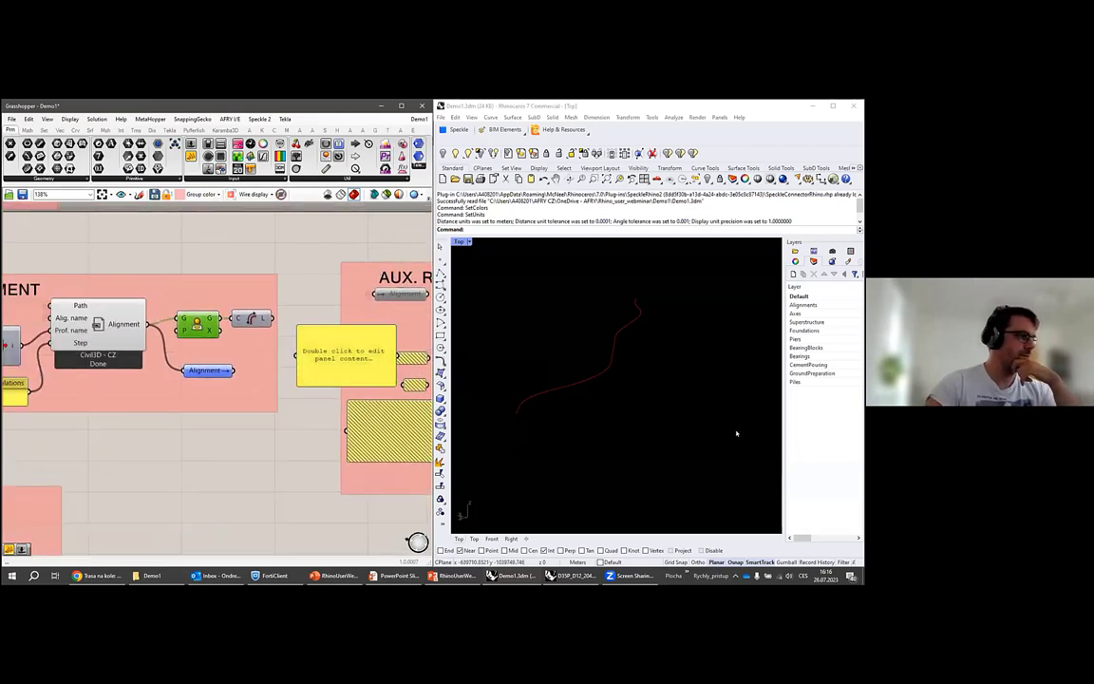
{"action": "scroll", "coordinate": [727, 427], "scroll_direction": "down", "scroll_amount": 5}
{"action": "right_click_drag", "start_coordinate": [641, 418], "coordinate": [680, 393], "text": "ctrl+shift"}
{"action": "middle_click", "coordinate": [201, 323]}
{"action": "left_click", "coordinate": [215, 307]}
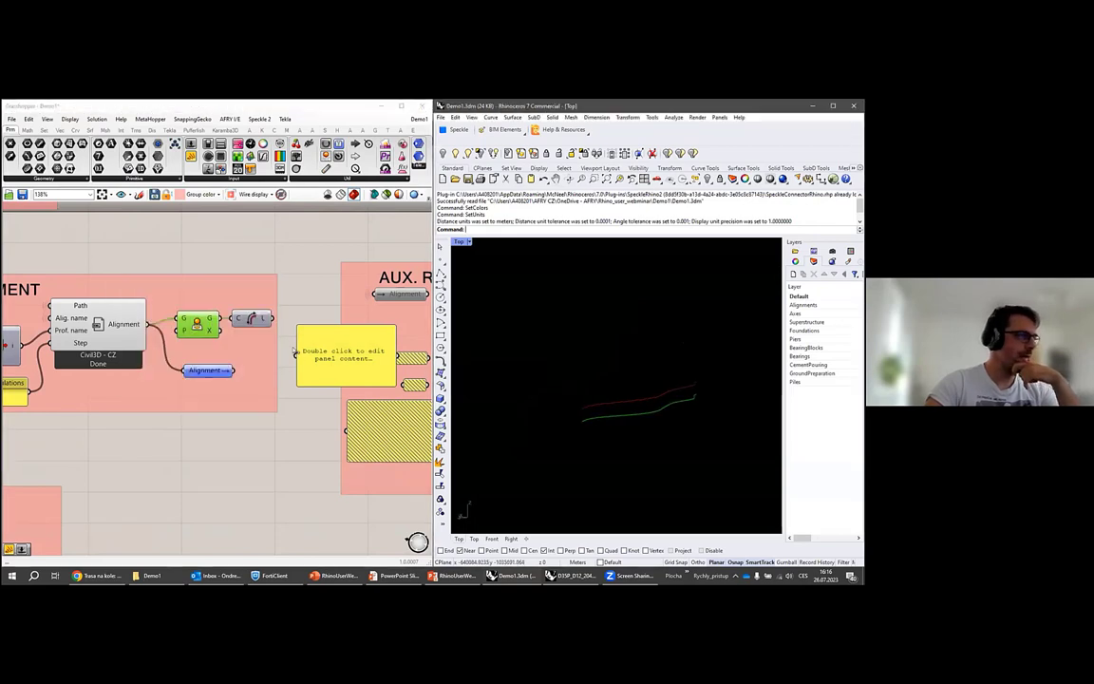
Read the projected curve's length by wiring the Length output to the panel, and delete the panel.
{"action": "mouse_move", "coordinate": [263, 320]}
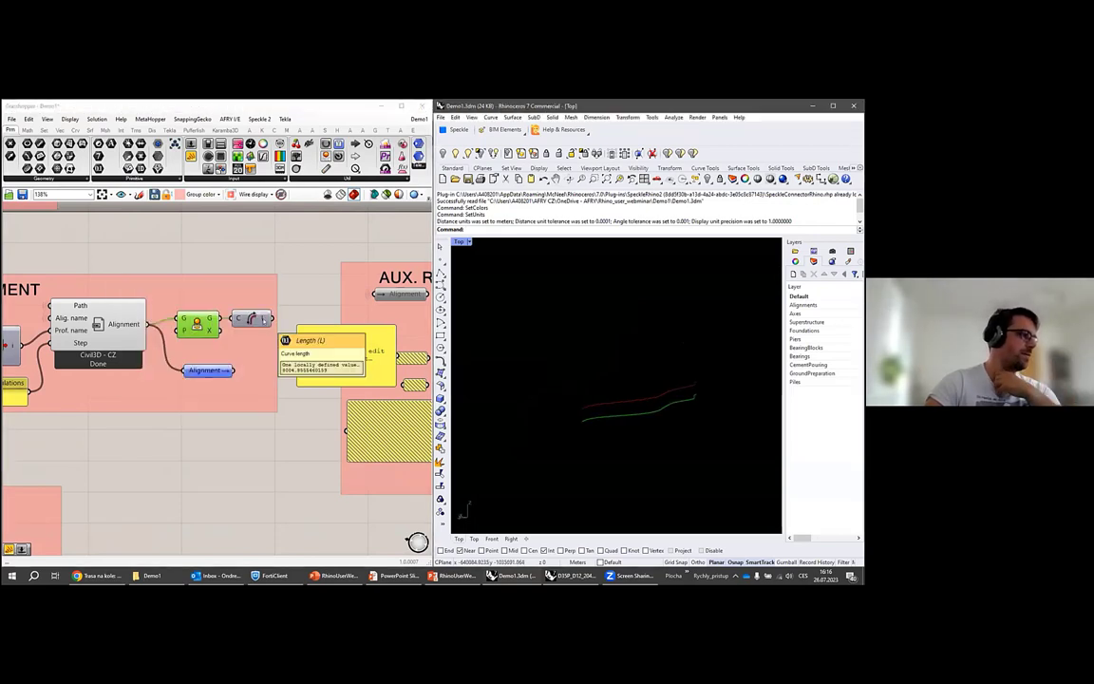
{"action": "left_click_drag", "start_coordinate": [272, 319], "coordinate": [298, 357]}
{"action": "scroll", "coordinate": [288, 310], "scroll_direction": "up", "scroll_amount": 3}
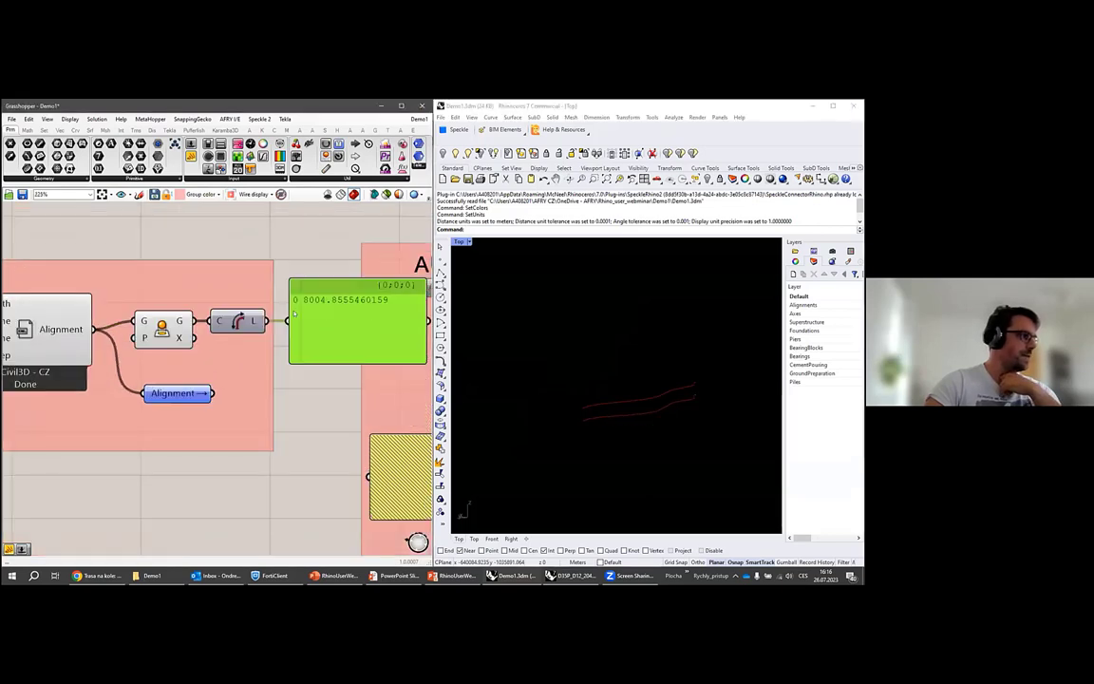
{"action": "right_click_drag", "start_coordinate": [329, 304], "coordinate": [252, 321]}
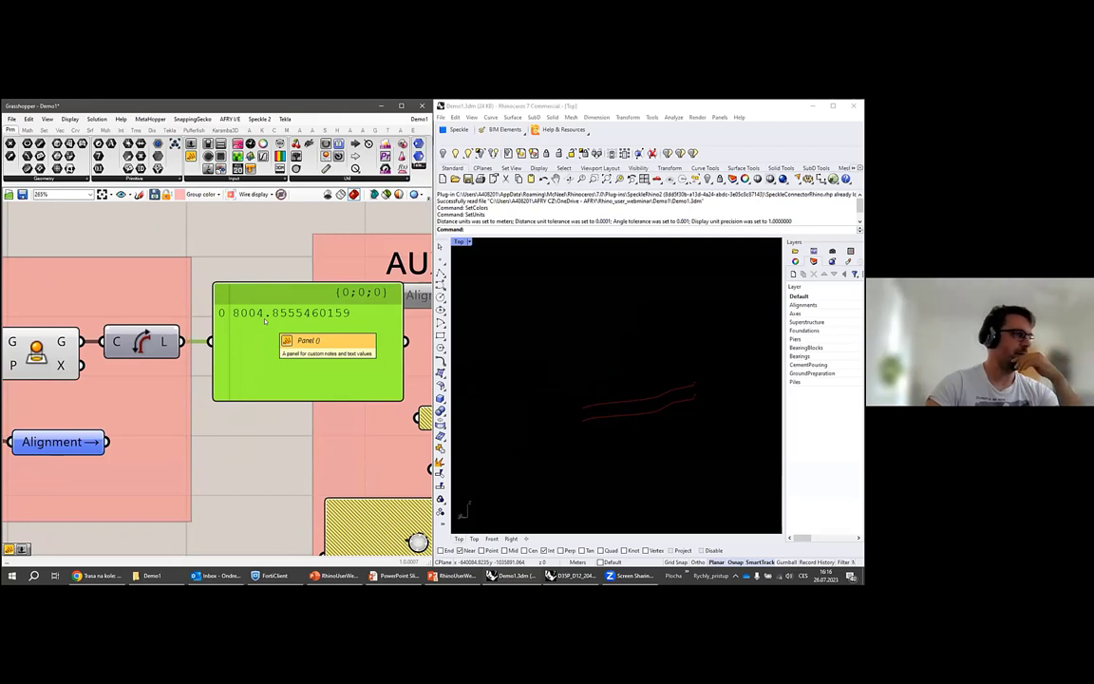
{"action": "scroll", "coordinate": [285, 342], "scroll_direction": "down", "scroll_amount": 3}
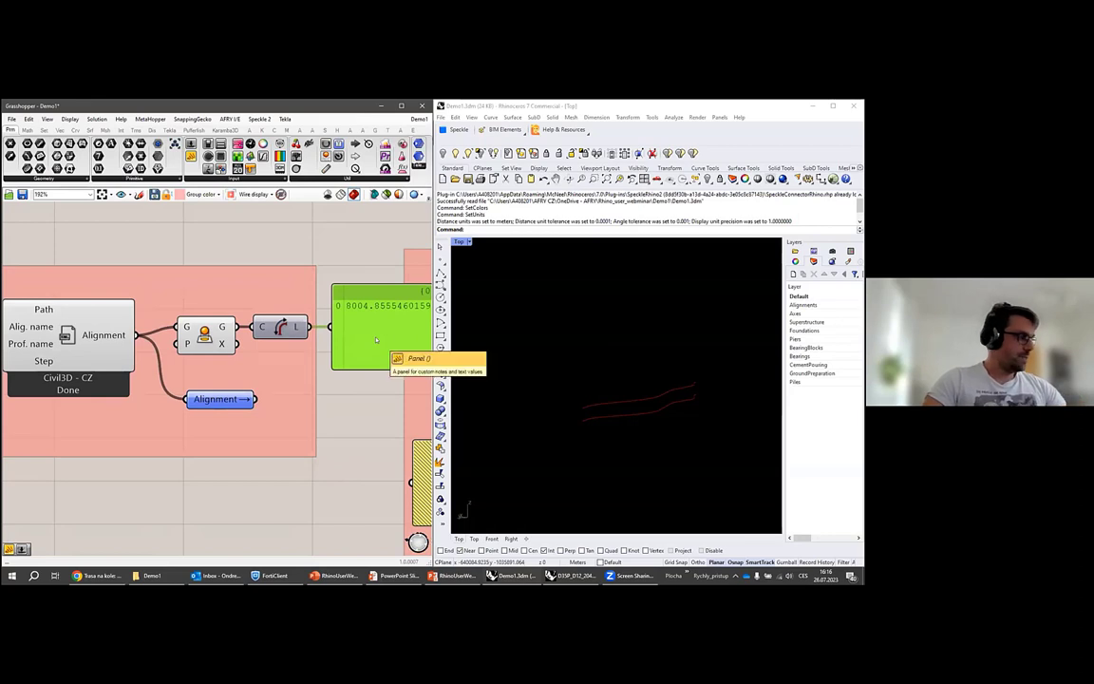
{"action": "scroll", "coordinate": [352, 313], "scroll_direction": "down", "scroll_amount": 3}
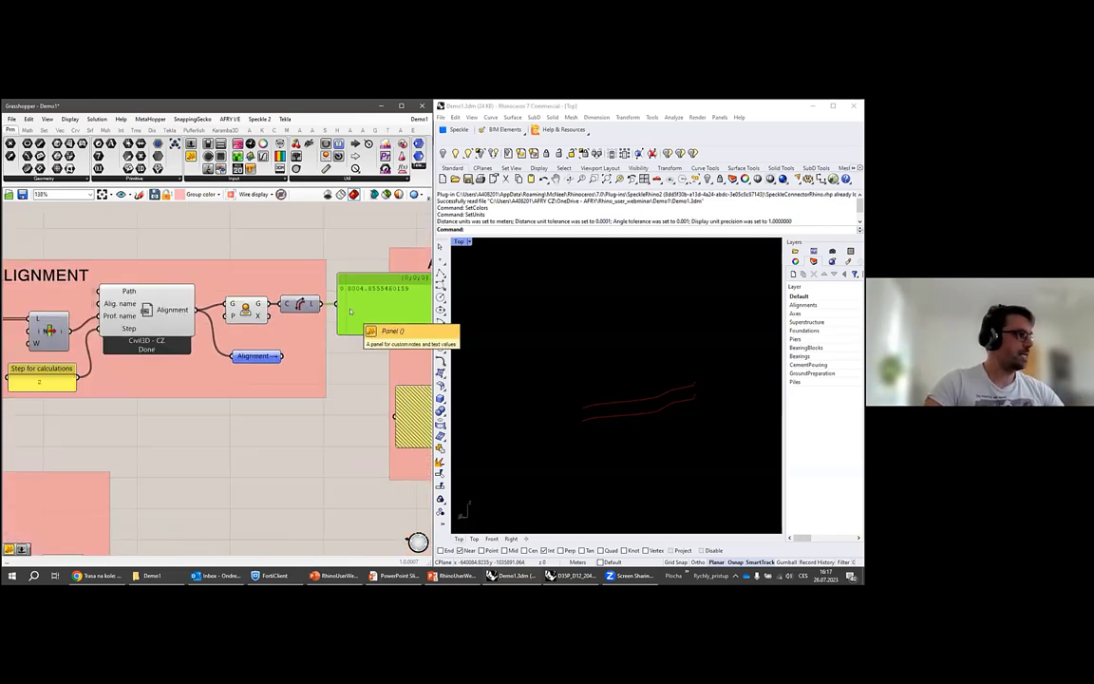
{"action": "key", "text": "Delete"}
Bake the alignment curve of the Civil3D - CZ component into the Rhino model.
{"action": "left_click", "coordinate": [143, 310]}
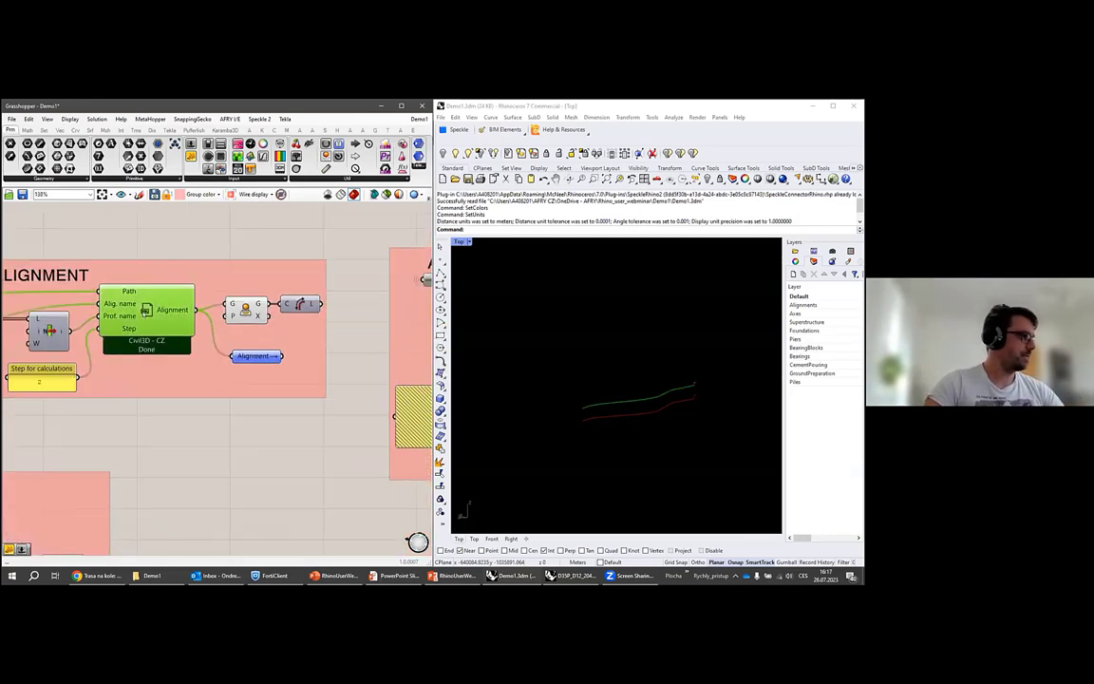
{"action": "middle_click", "coordinate": [144, 311]}
{"action": "left_click", "coordinate": [168, 314]}
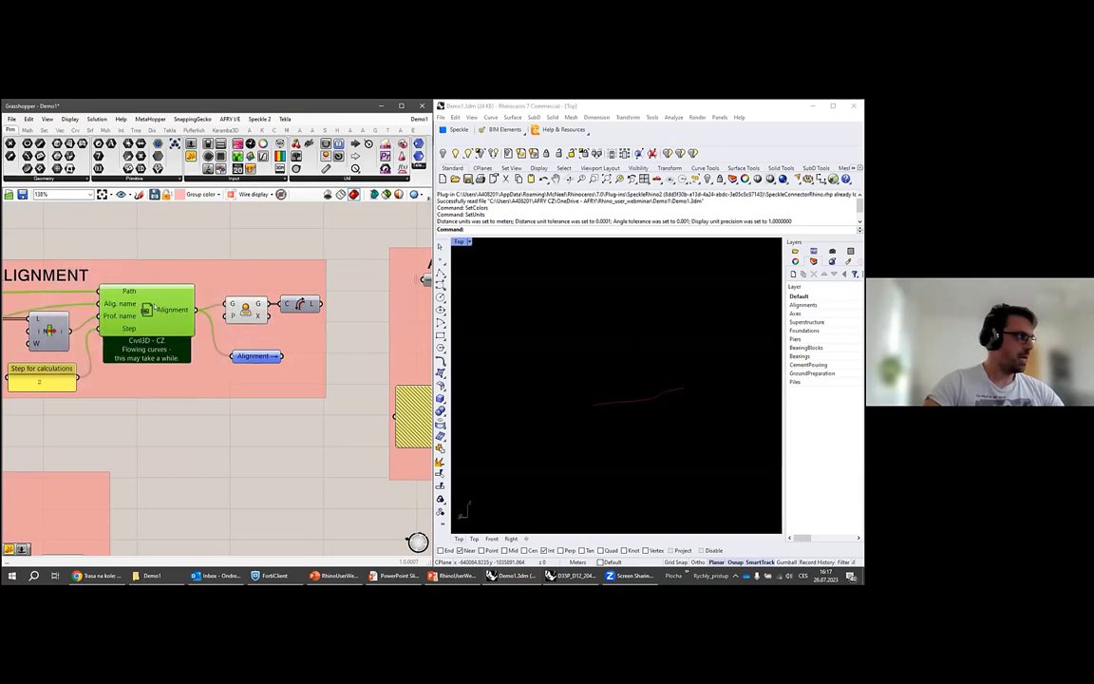
{"action": "middle_click", "coordinate": [155, 308]}
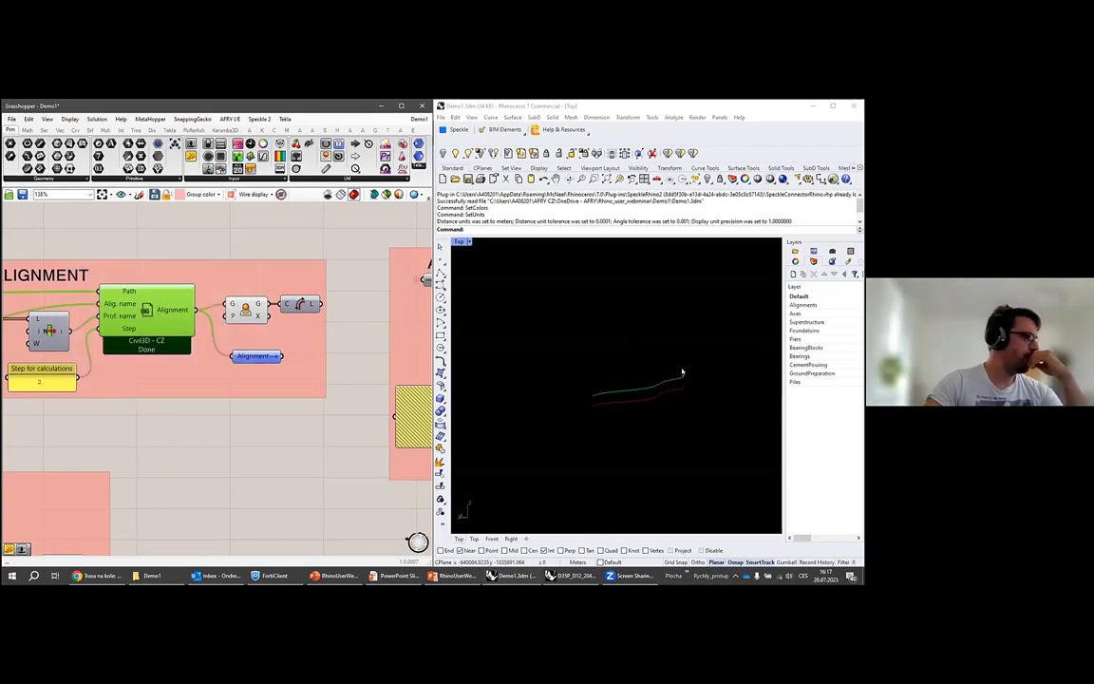
Turn on the curvature graph for the baked alignment curve.
{"action": "scroll", "coordinate": [661, 383], "scroll_direction": "up", "scroll_amount": 4}
{"action": "left_click", "coordinate": [622, 399]}
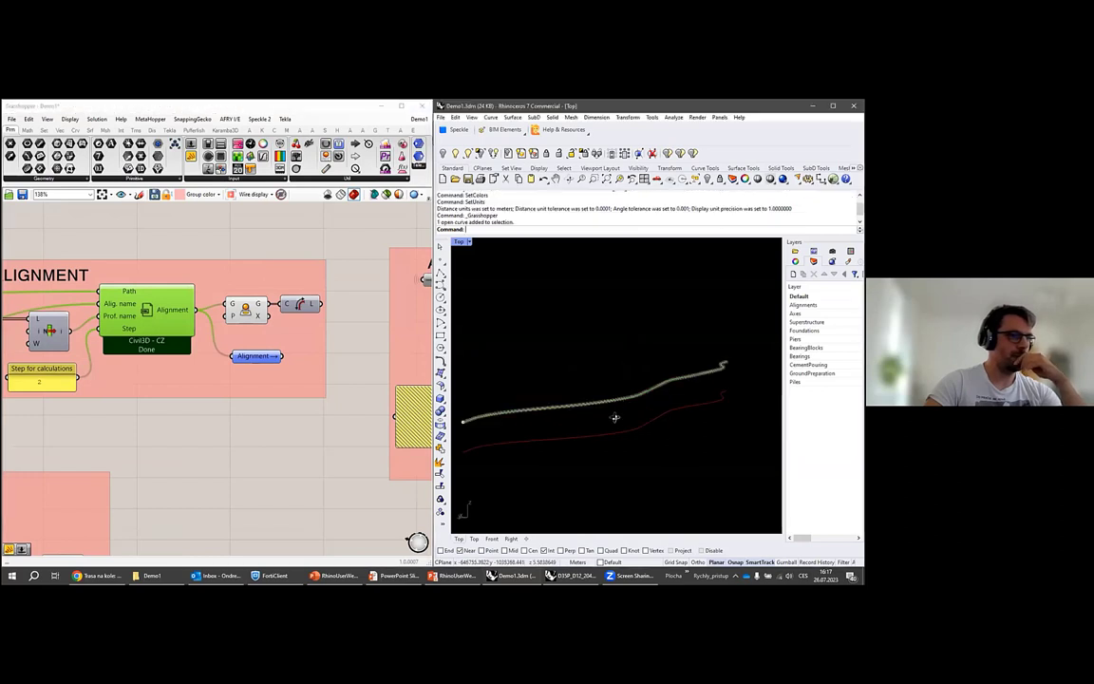
{"action": "right_click_drag", "start_coordinate": [615, 418], "coordinate": [623, 379]}
{"action": "scroll", "coordinate": [623, 379], "scroll_direction": "down", "scroll_amount": 5}
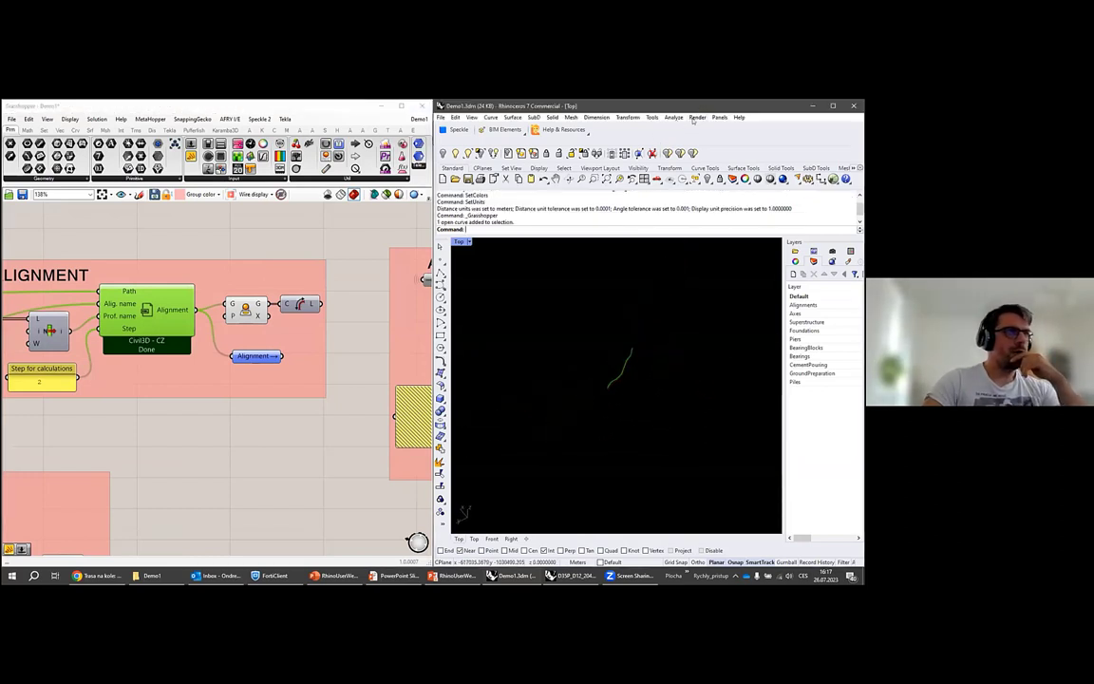
{"action": "left_click", "coordinate": [673, 117]}
{"action": "mouse_move", "coordinate": [691, 138]}
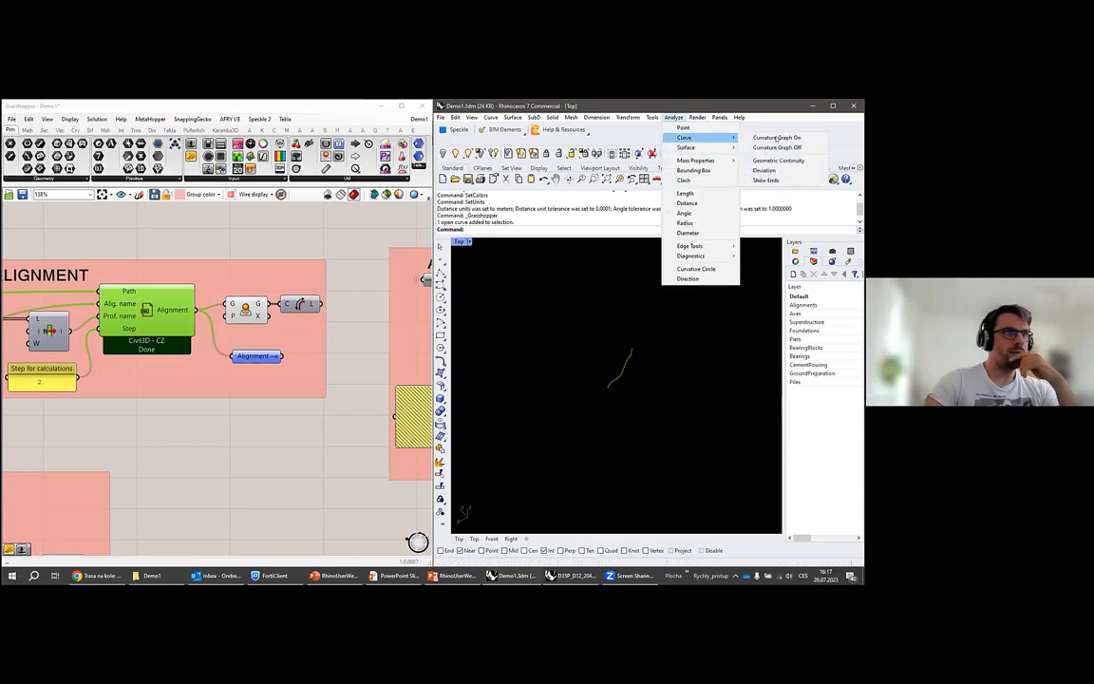
{"action": "left_click", "coordinate": [777, 138]}
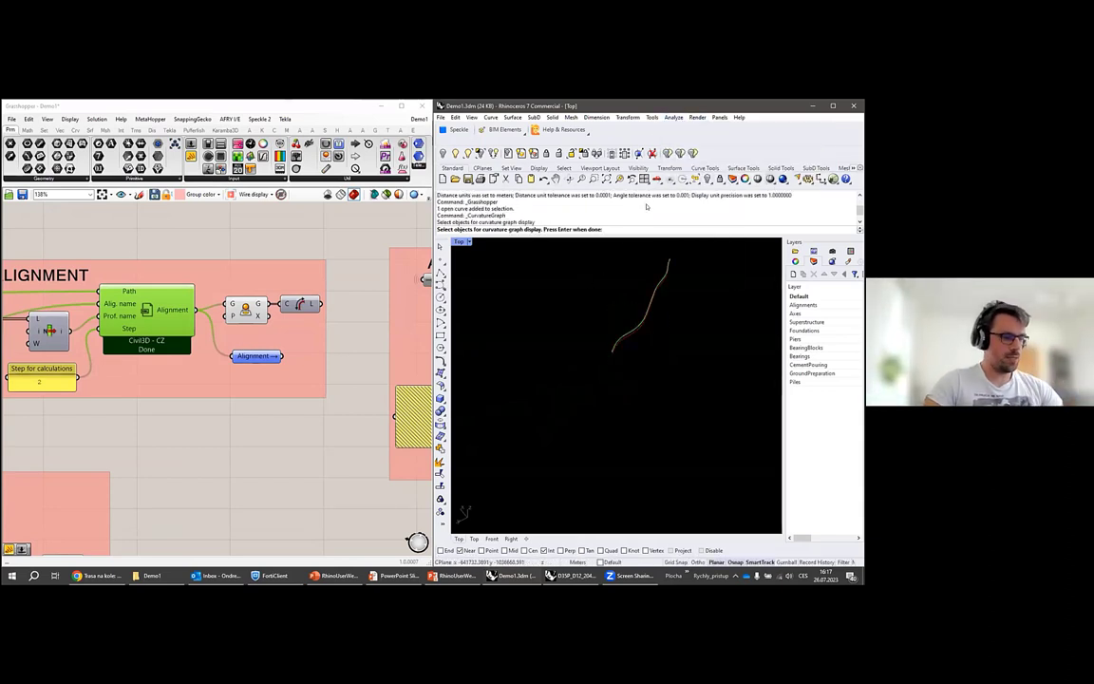
{"action": "scroll", "coordinate": [703, 293], "scroll_direction": "up", "scroll_amount": 2}
Set the Rhino viewport to the world Top view.
{"action": "left_click", "coordinate": [459, 241]}
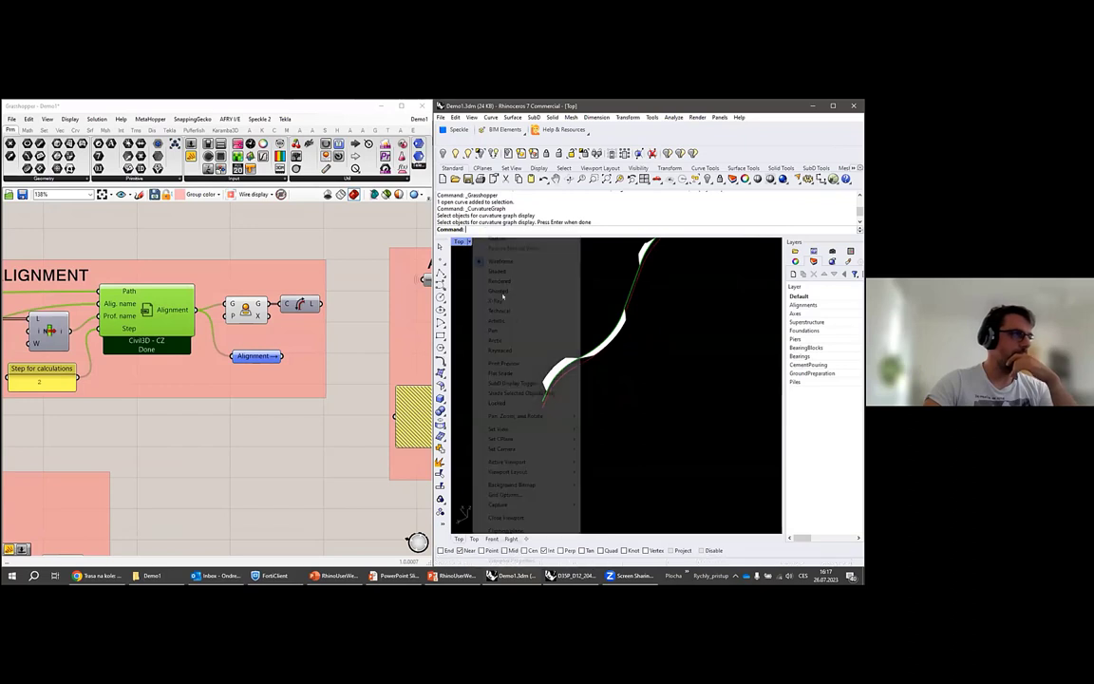
{"action": "mouse_move", "coordinate": [518, 428]}
{"action": "left_click", "coordinate": [623, 439]}
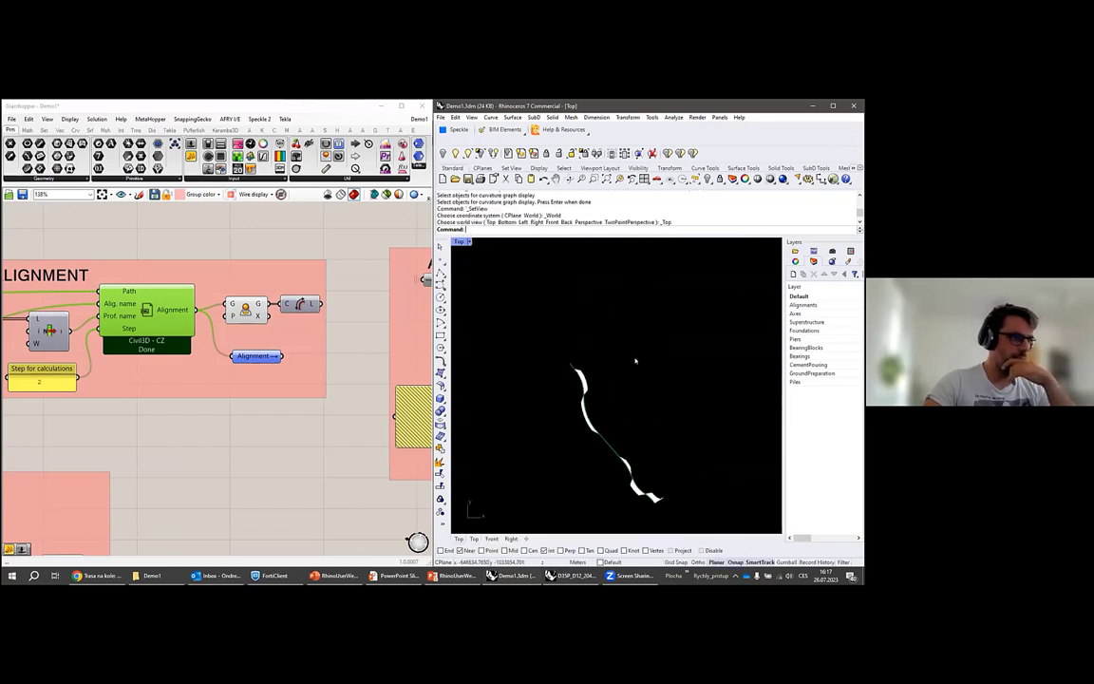
Examine the curvature graph over the straights, transitions and arcs at the northern end of the alignment.
{"action": "scroll", "coordinate": [519, 370], "scroll_direction": "up", "scroll_amount": 5}
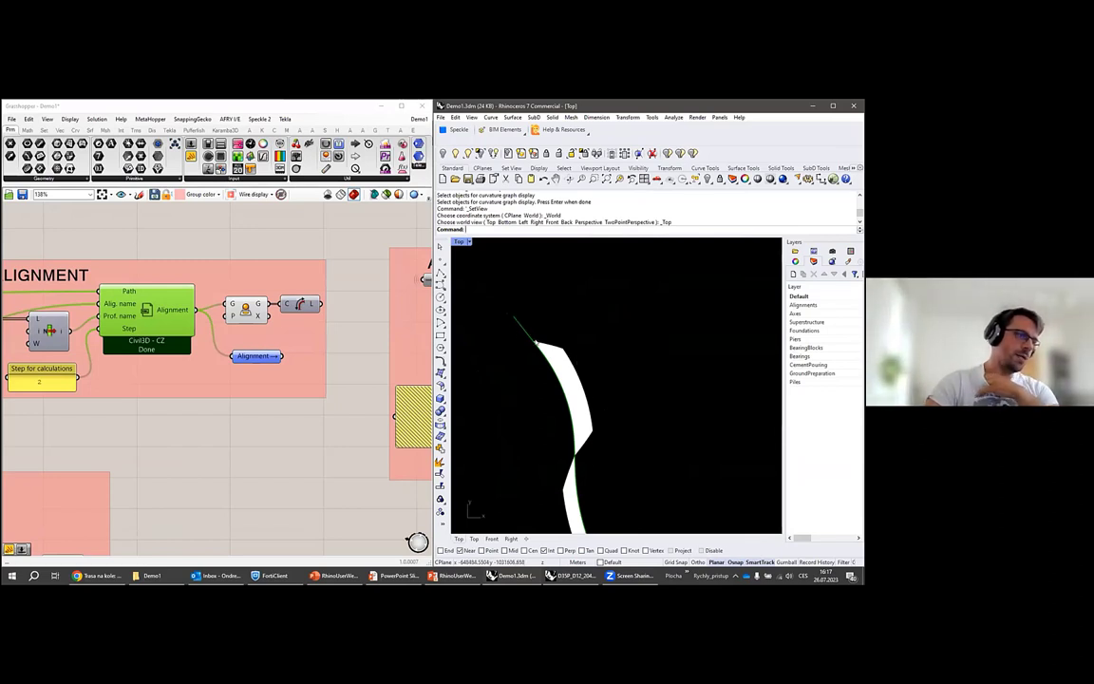
{"action": "scroll", "coordinate": [537, 339], "scroll_direction": "up", "scroll_amount": 1}
{"action": "scroll", "coordinate": [534, 341], "scroll_direction": "up", "scroll_amount": 1}
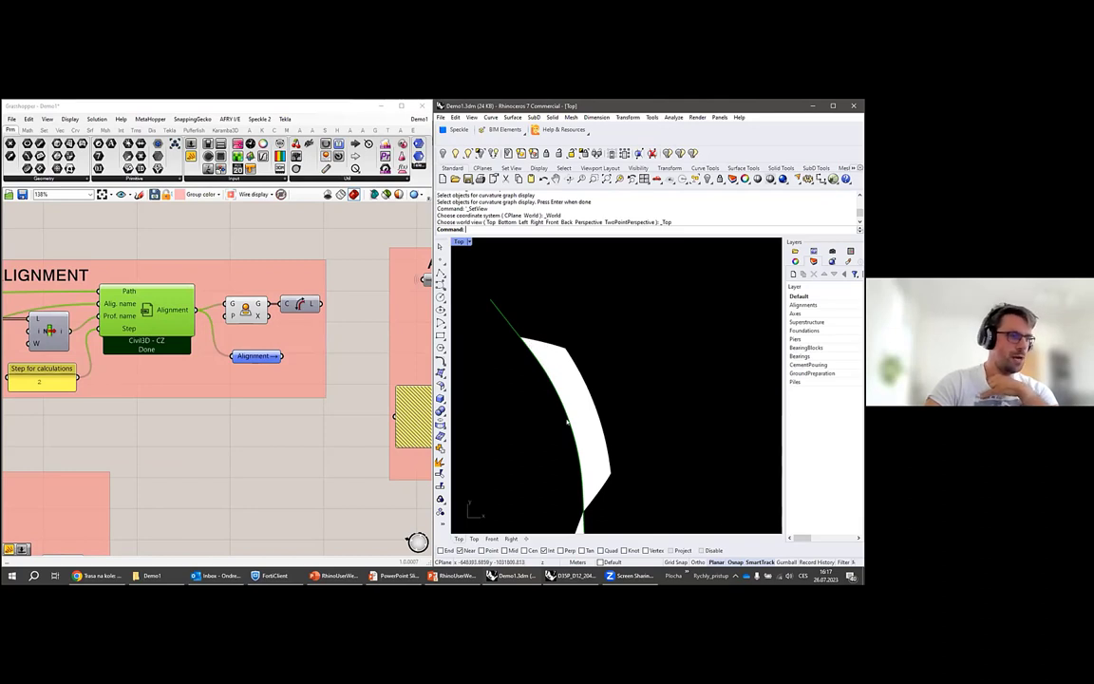
{"action": "scroll", "coordinate": [549, 383], "scroll_direction": "down", "scroll_amount": 6}
{"action": "scroll", "coordinate": [537, 355], "scroll_direction": "up", "scroll_amount": 1}
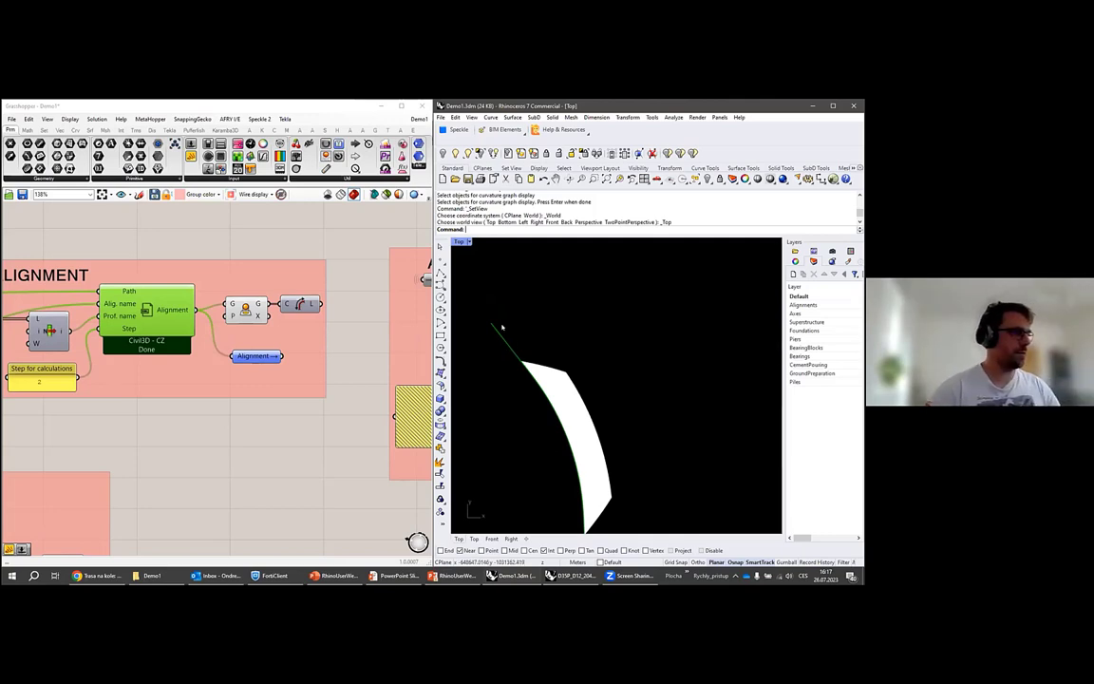
{"action": "scroll", "coordinate": [504, 337], "scroll_direction": "up", "scroll_amount": 1}
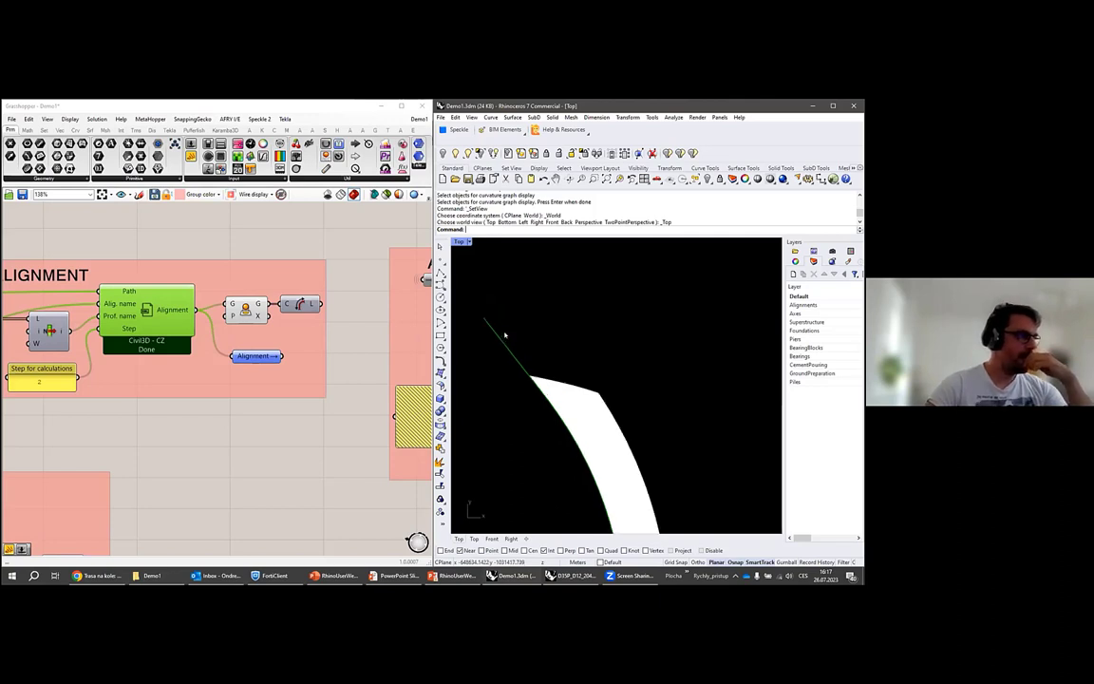
{"action": "scroll", "coordinate": [504, 334], "scroll_direction": "down", "scroll_amount": 4}
{"action": "scroll", "coordinate": [521, 376], "scroll_direction": "up", "scroll_amount": 4}
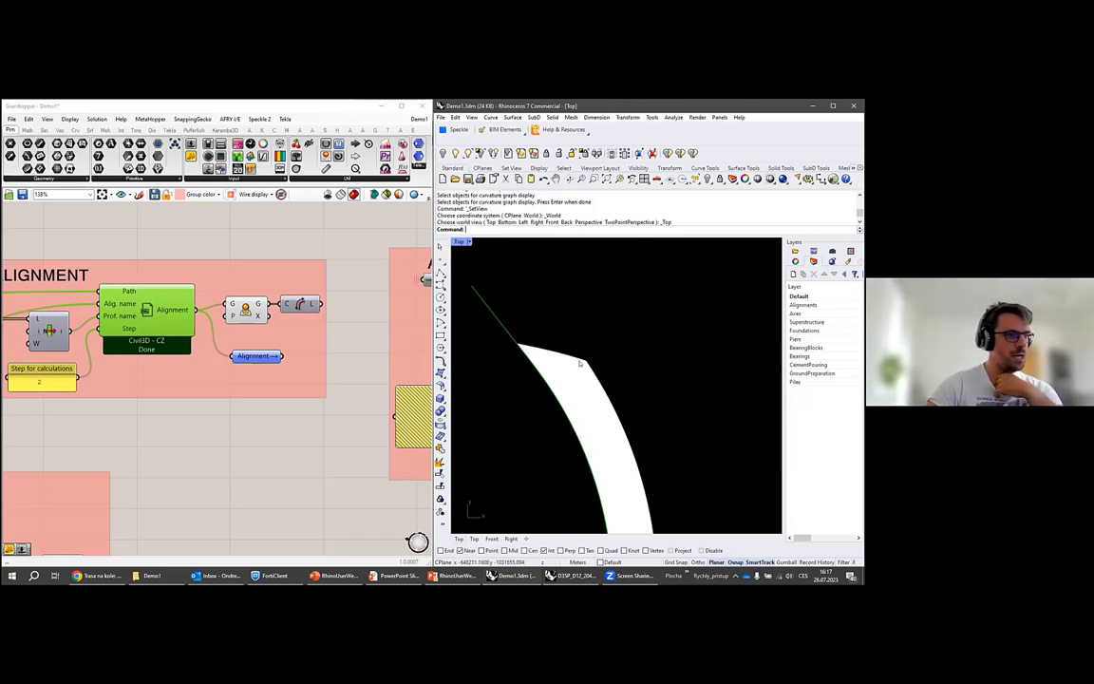
{"action": "scroll", "coordinate": [581, 364], "scroll_direction": "down", "scroll_amount": 3}
{"action": "scroll", "coordinate": [584, 414], "scroll_direction": "up", "scroll_amount": 1}
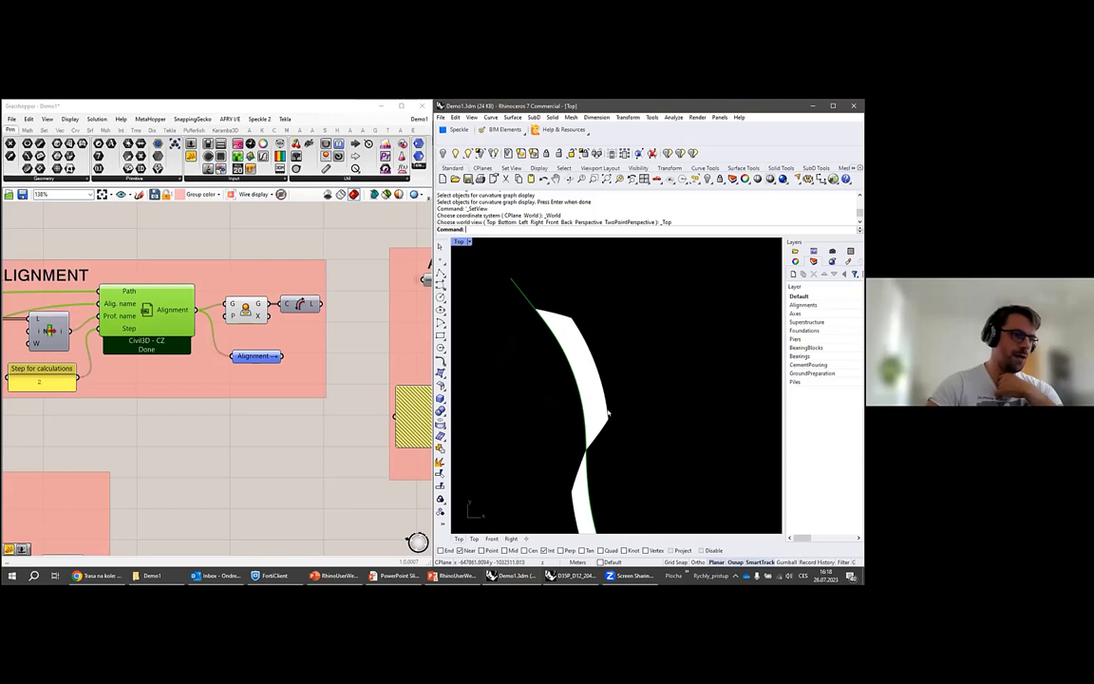
{"action": "scroll", "coordinate": [579, 355], "scroll_direction": "down", "scroll_amount": 3}
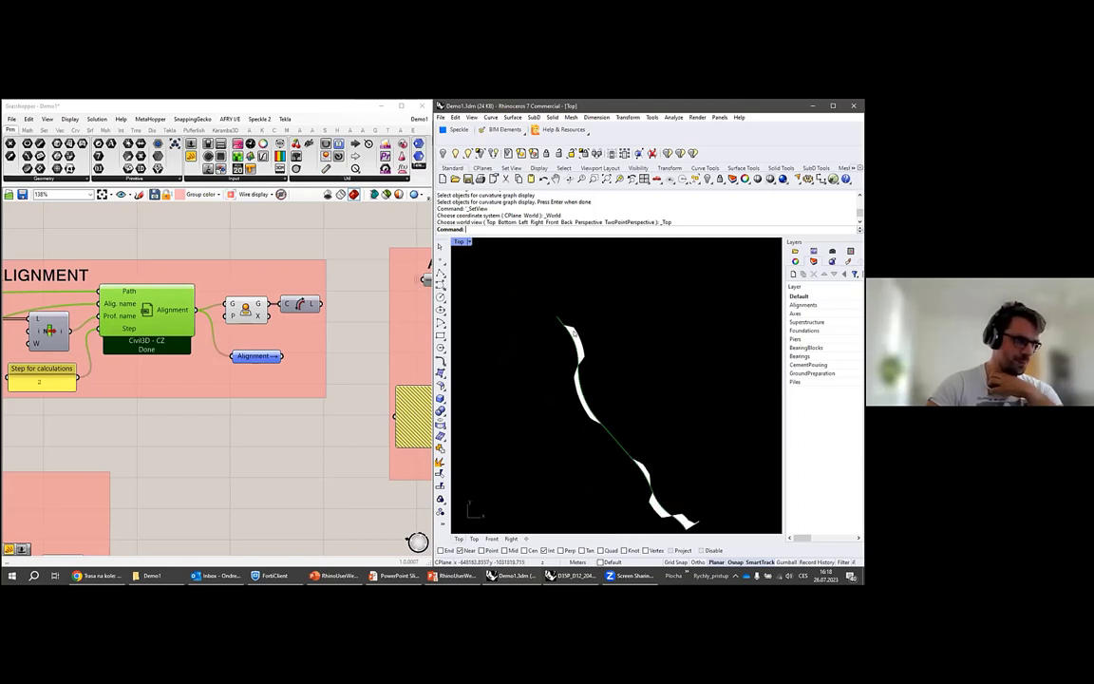
{"action": "scroll", "coordinate": [578, 356], "scroll_direction": "up", "scroll_amount": 2}
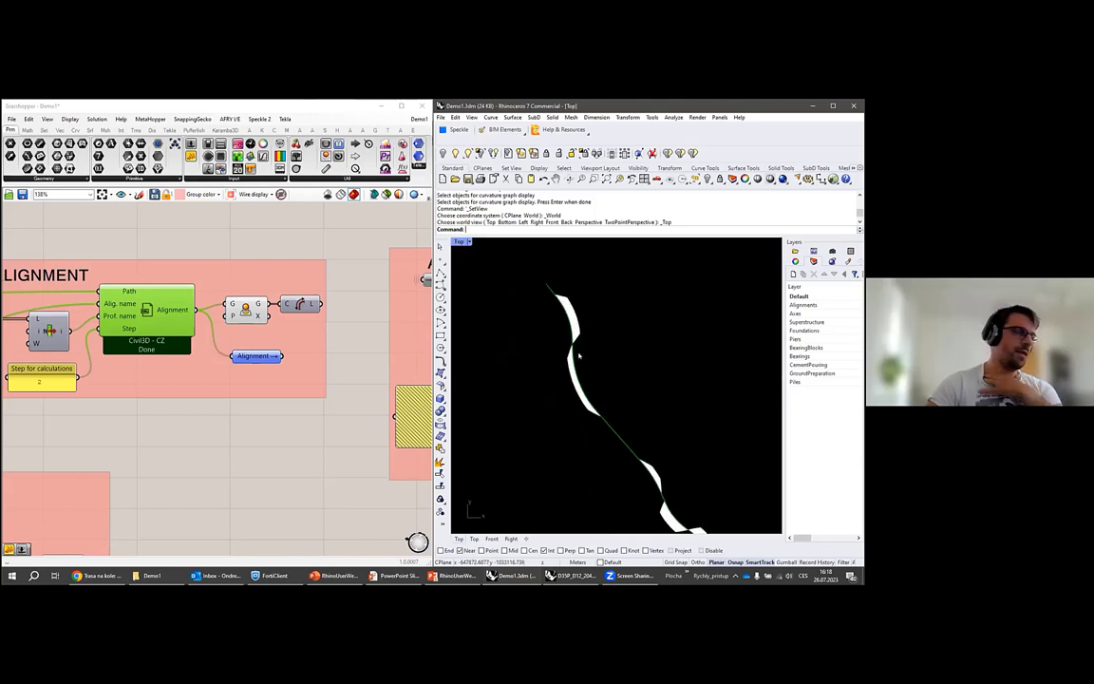
{"action": "scroll", "coordinate": [578, 294], "scroll_direction": "up", "scroll_amount": 2}
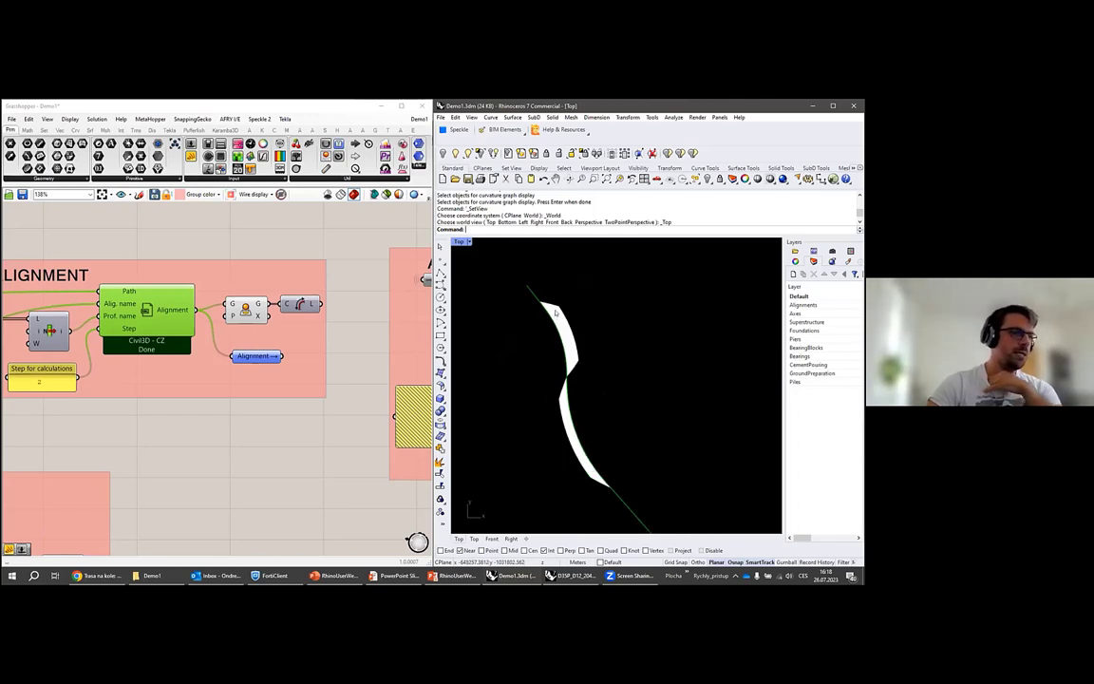
{"action": "scroll", "coordinate": [554, 313], "scroll_direction": "up", "scroll_amount": 2}
{"action": "scroll", "coordinate": [618, 431], "scroll_direction": "down", "scroll_amount": 3}
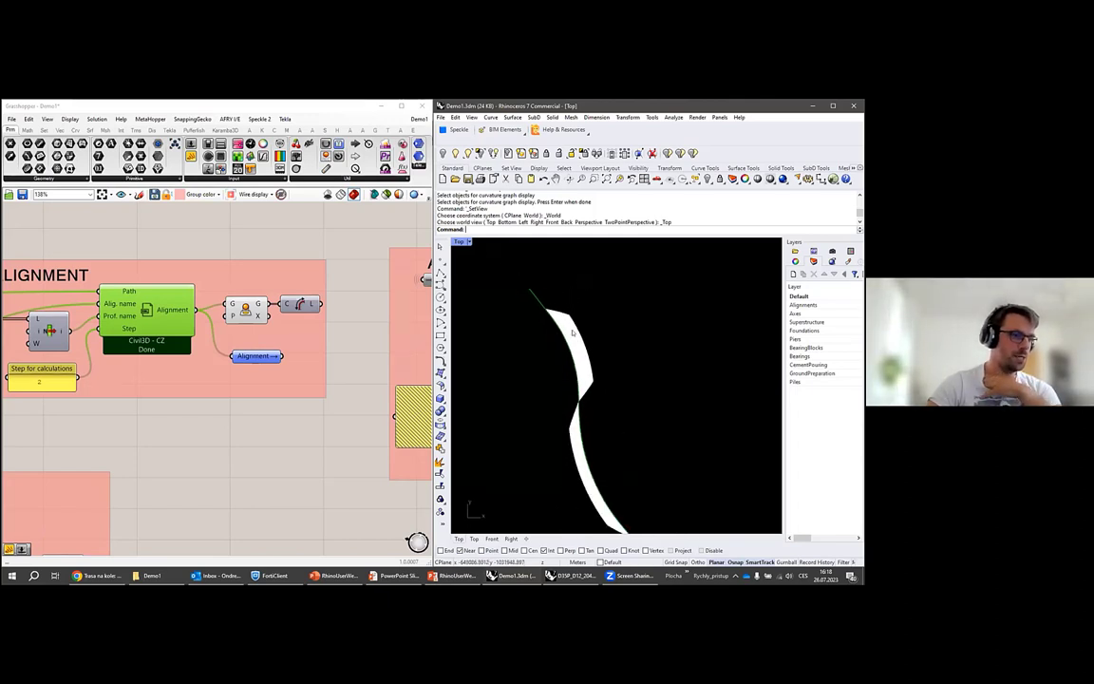
Examine the curvature graph along the reverse curves and the short end piece at the alignment's southern end.
{"action": "scroll", "coordinate": [608, 404], "scroll_direction": "up", "scroll_amount": 1}
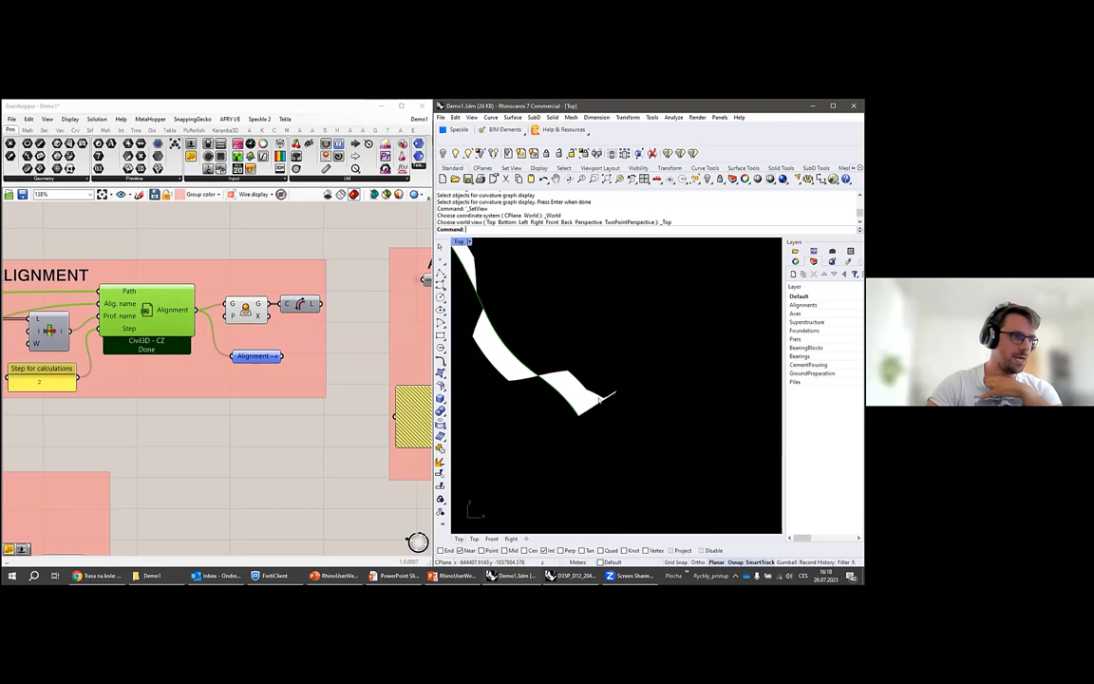
{"action": "scroll", "coordinate": [654, 363], "scroll_direction": "up", "scroll_amount": 5}
{"action": "scroll", "coordinate": [652, 365], "scroll_direction": "down", "scroll_amount": 3}
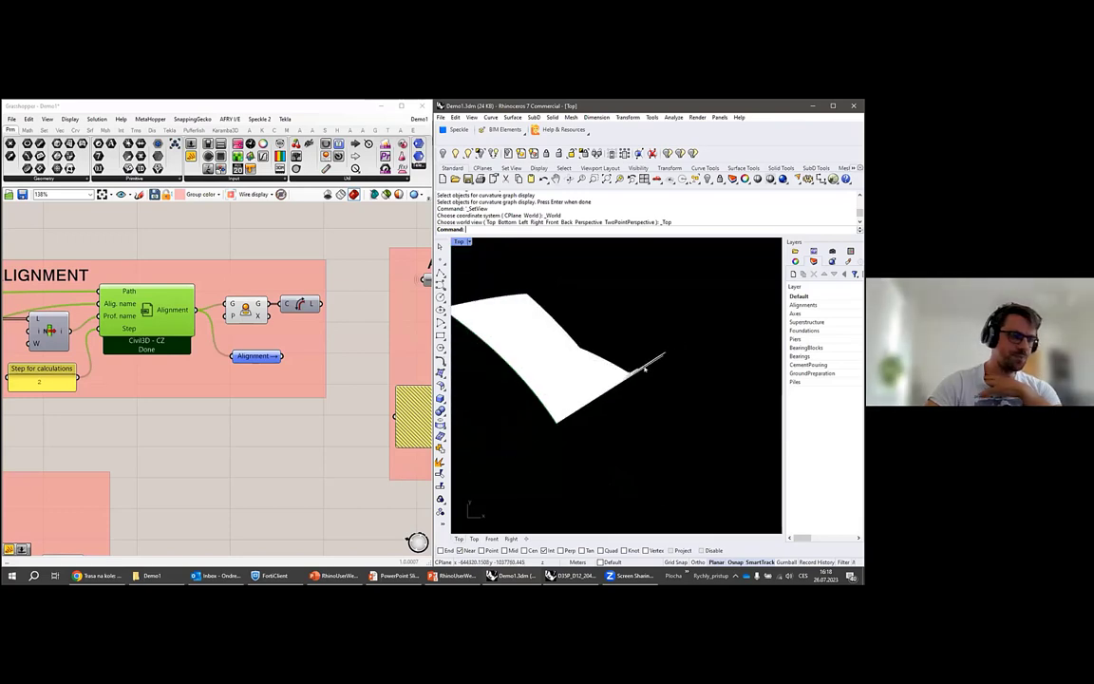
{"action": "scroll", "coordinate": [579, 413], "scroll_direction": "down", "scroll_amount": 5}
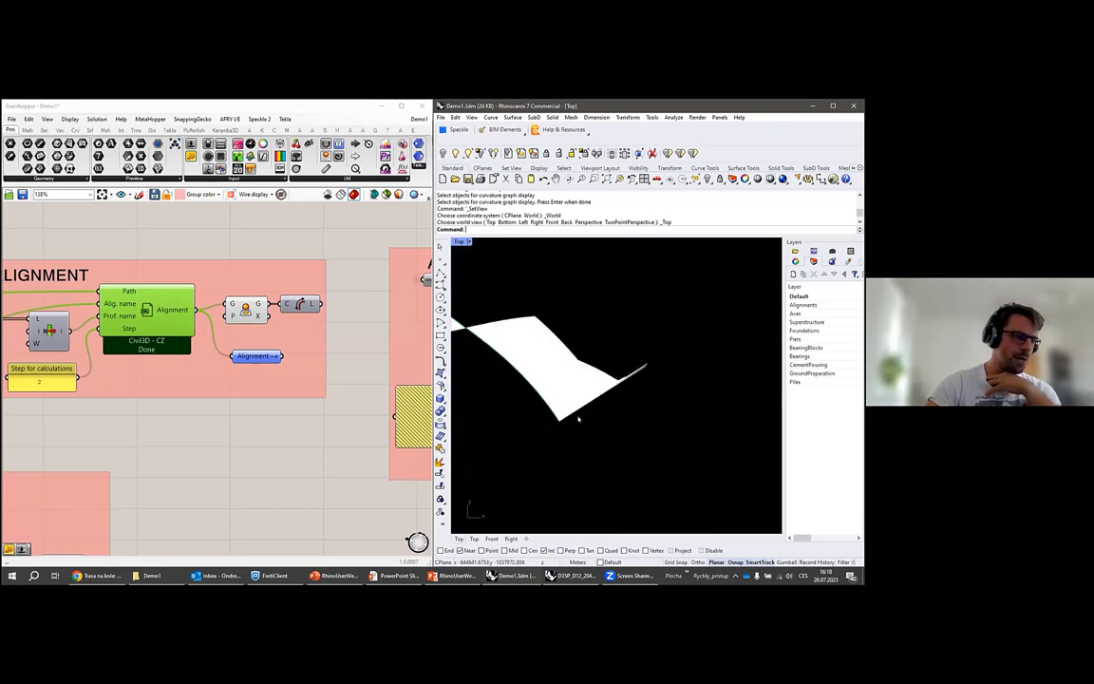
{"action": "scroll", "coordinate": [509, 366], "scroll_direction": "up", "scroll_amount": 5}
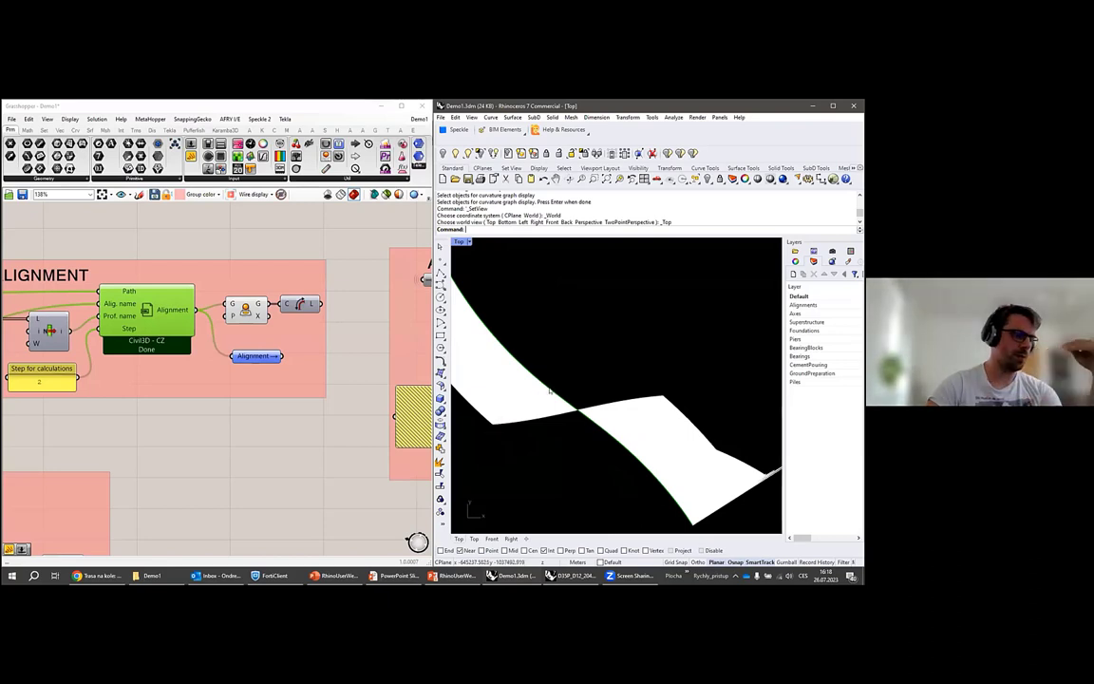
Review the curvature graph along the whole alignment, including the sign reversal between the opposing arcs in its northern half.
{"action": "scroll", "coordinate": [600, 399], "scroll_direction": "down", "scroll_amount": 12}
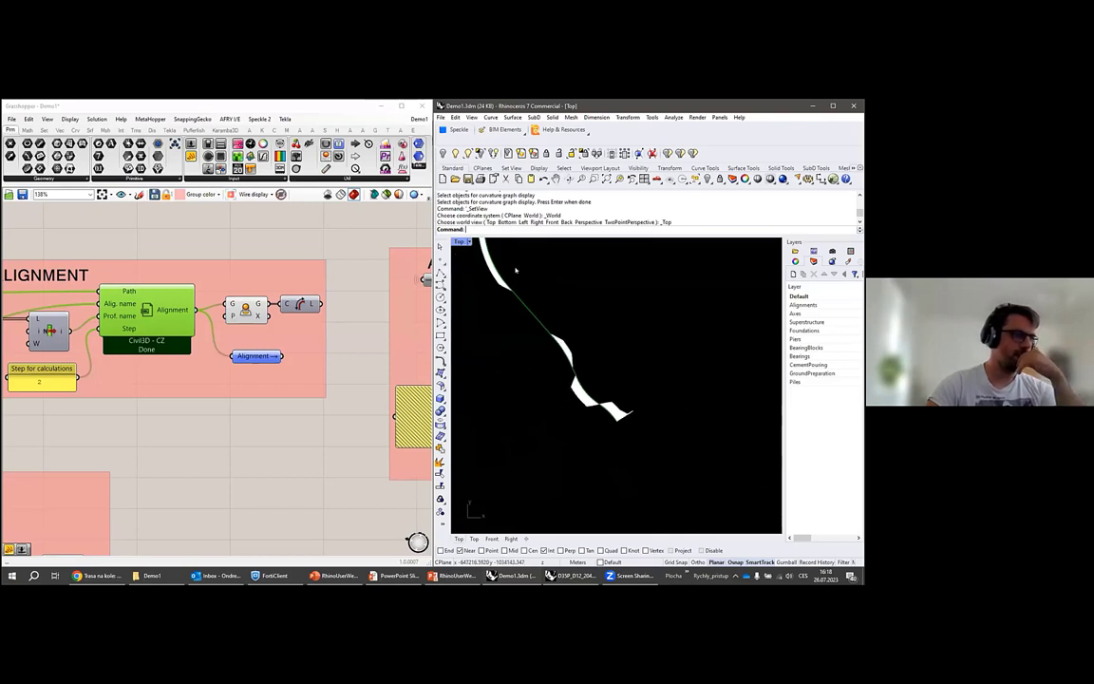
{"action": "right_click_drag", "start_coordinate": [516, 269], "coordinate": [622, 433]}
{"action": "scroll", "coordinate": [557, 347], "scroll_direction": "down", "scroll_amount": 4}
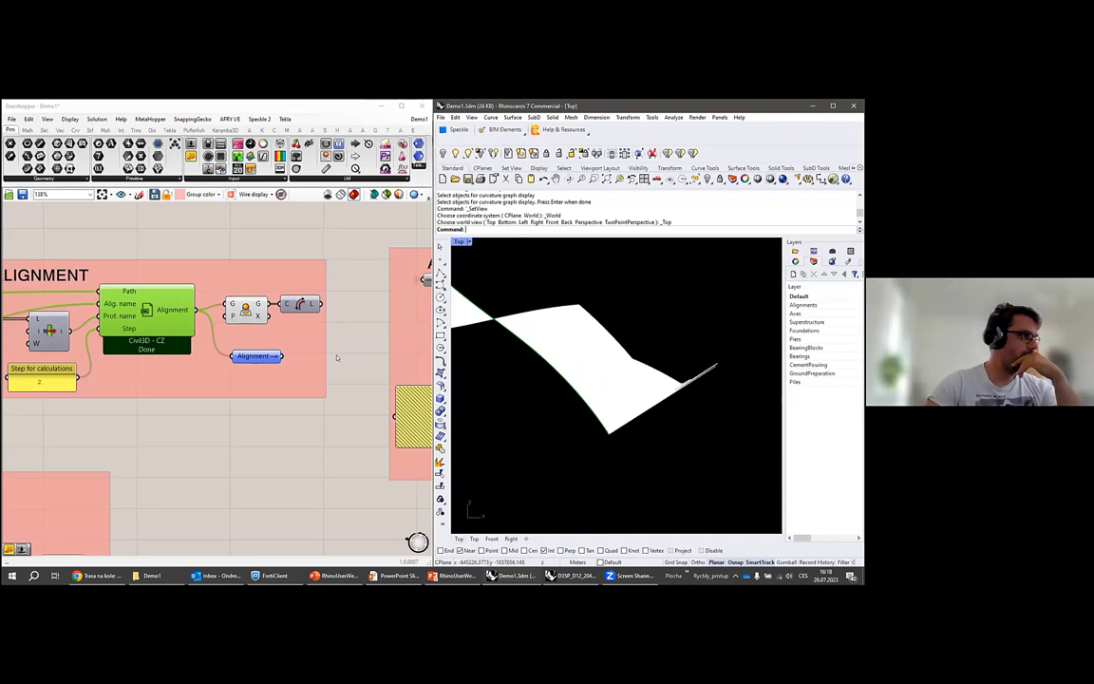
{"action": "scroll", "coordinate": [321, 349], "scroll_direction": "down", "scroll_amount": 1}
{"action": "scroll", "coordinate": [343, 379], "scroll_direction": "down", "scroll_amount": 2}
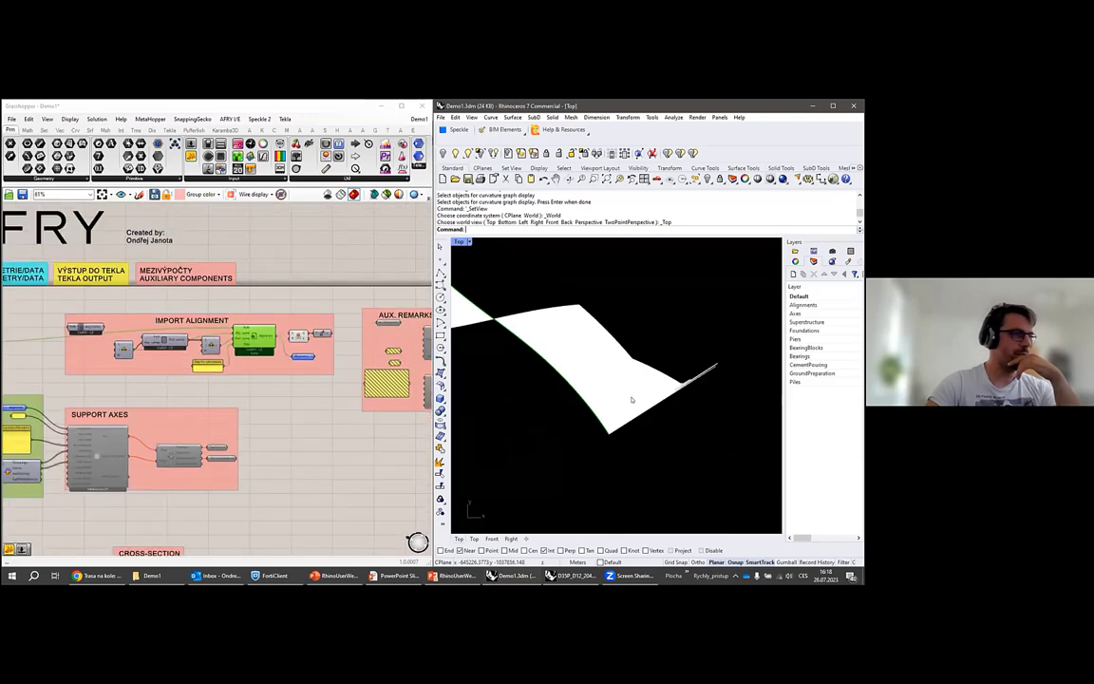
{"action": "scroll", "coordinate": [333, 366], "scroll_direction": "down", "scroll_amount": 1}
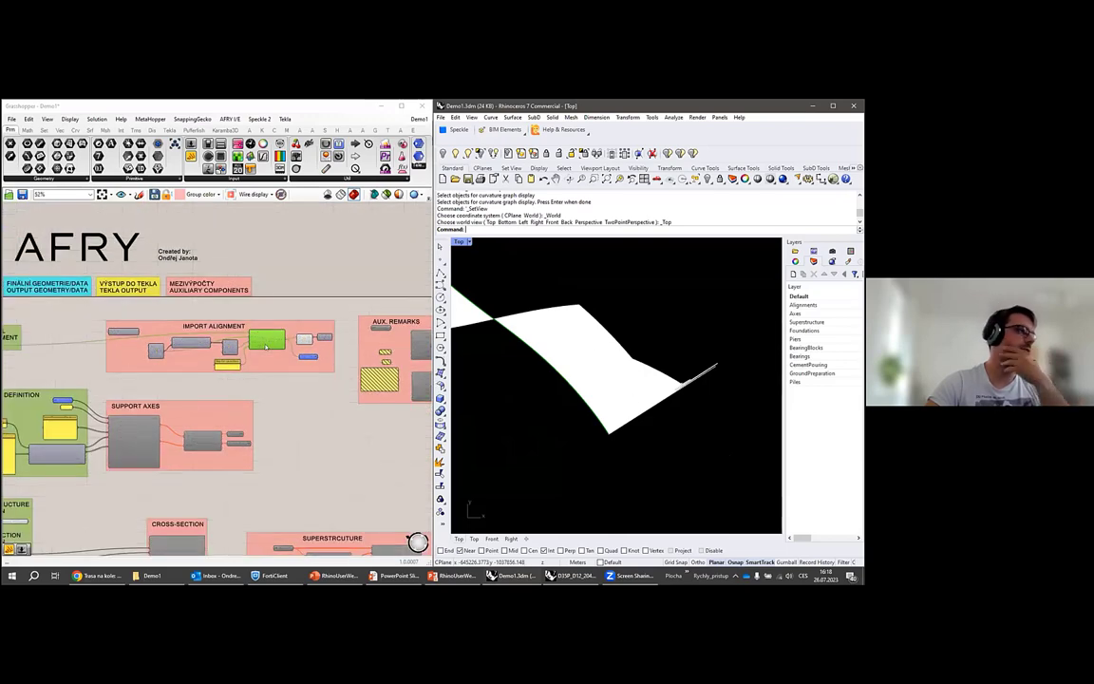
{"action": "left_click", "coordinate": [318, 355]}
{"action": "scroll", "coordinate": [318, 356], "scroll_direction": "up", "scroll_amount": 2}
{"action": "scroll", "coordinate": [600, 319], "scroll_direction": "down", "scroll_amount": 10}
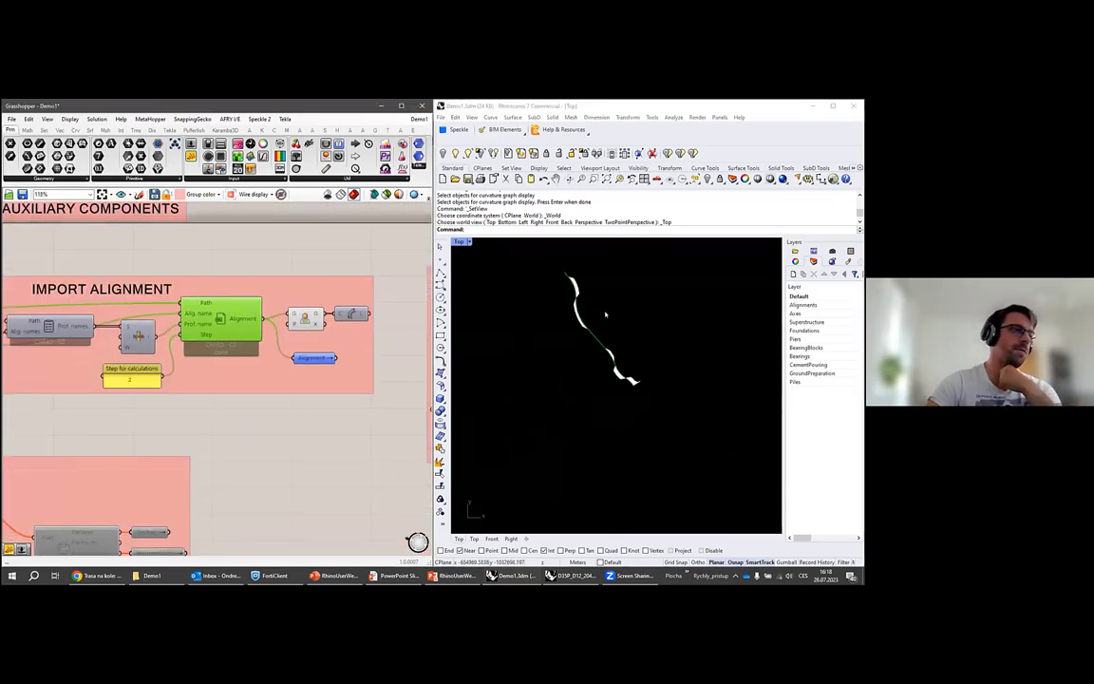
{"action": "scroll", "coordinate": [589, 304], "scroll_direction": "up", "scroll_amount": 3}
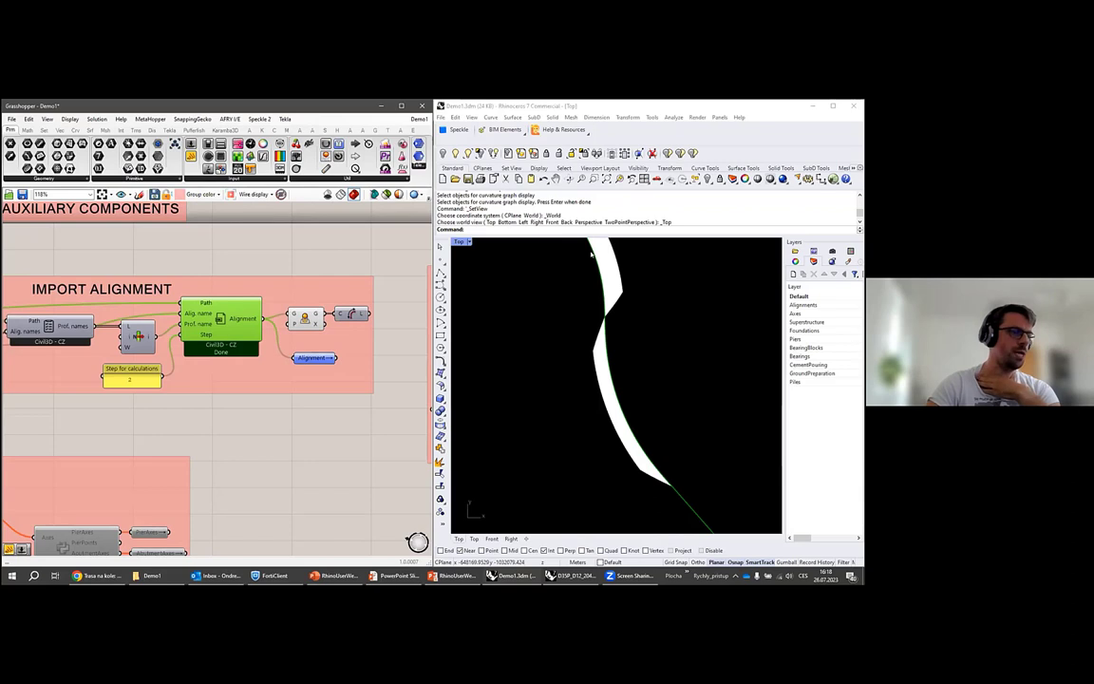
{"action": "scroll", "coordinate": [591, 262], "scroll_direction": "down", "scroll_amount": 4}
{"action": "scroll", "coordinate": [592, 280], "scroll_direction": "up", "scroll_amount": 10}
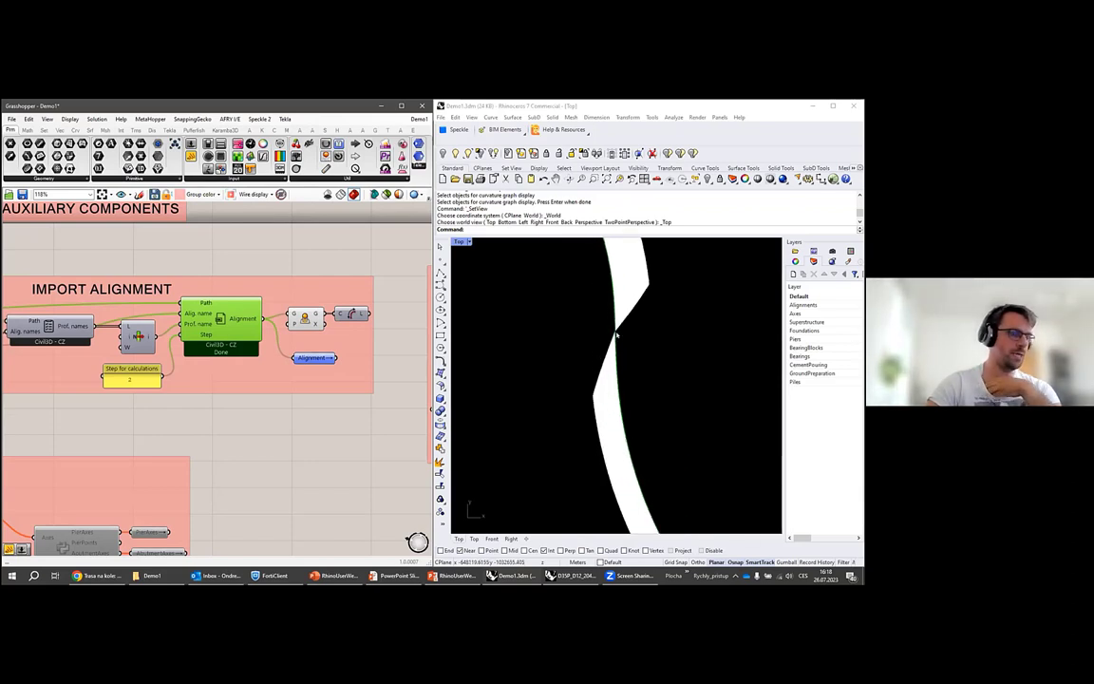
{"action": "scroll", "coordinate": [333, 349], "scroll_direction": "down", "scroll_amount": 1}
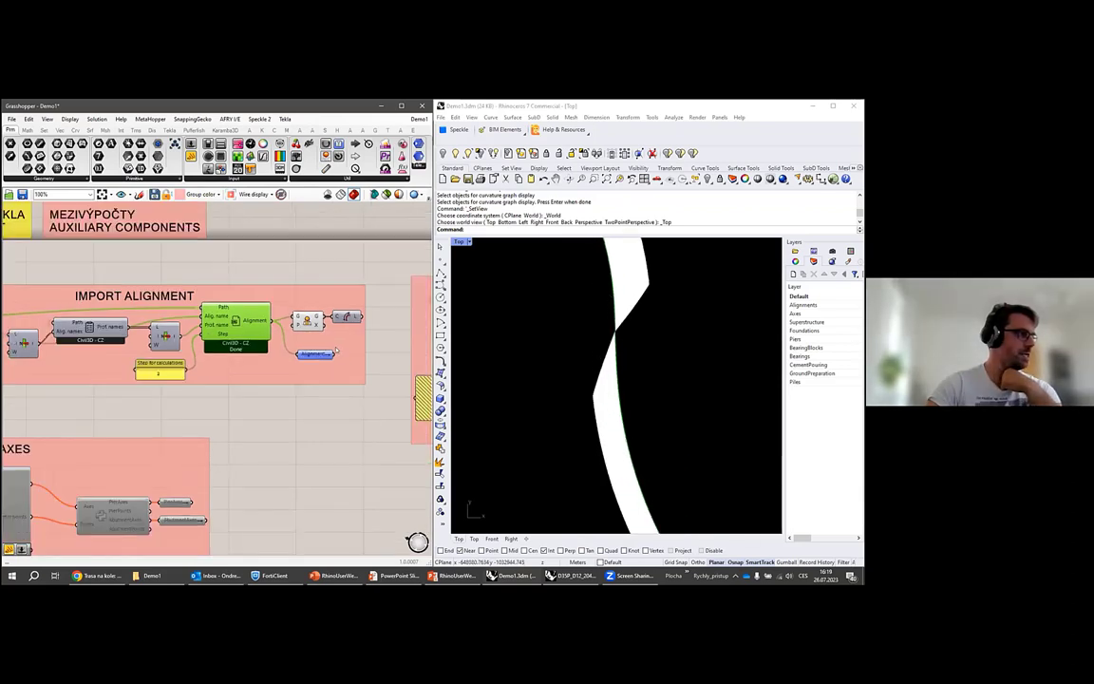
Delete the baked alignment curve and its curvature graph from the Rhino model.
{"action": "scroll", "coordinate": [311, 335], "scroll_direction": "down", "scroll_amount": 3}
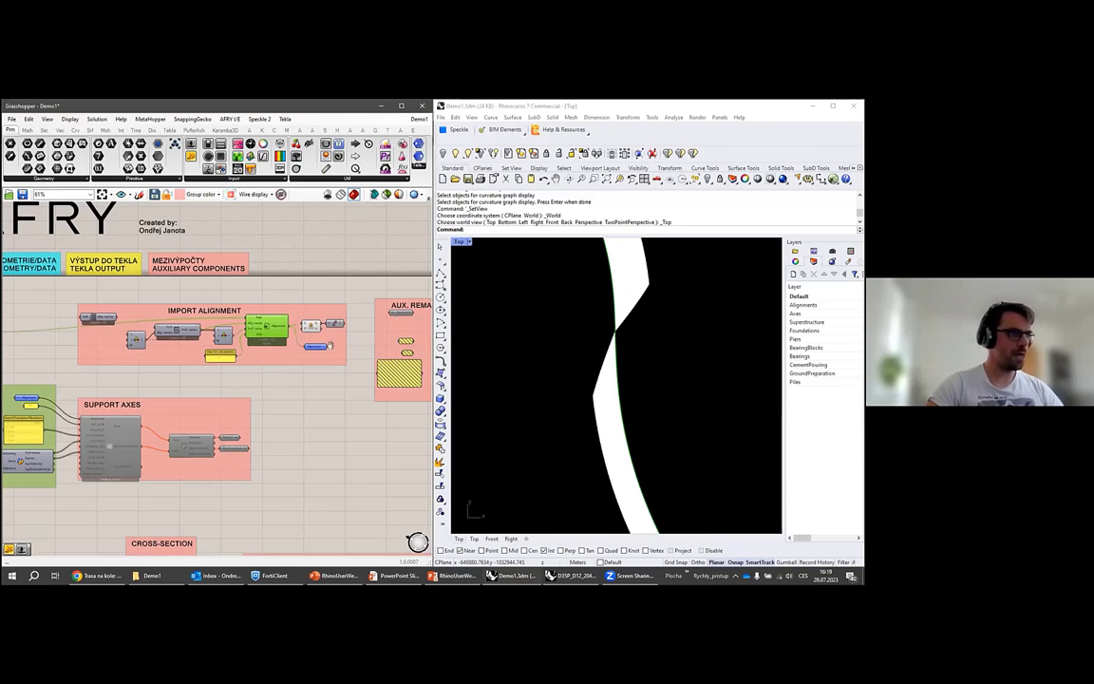
{"action": "scroll", "coordinate": [592, 321], "scroll_direction": "down", "scroll_amount": 8}
{"action": "left_click", "coordinate": [599, 325]}
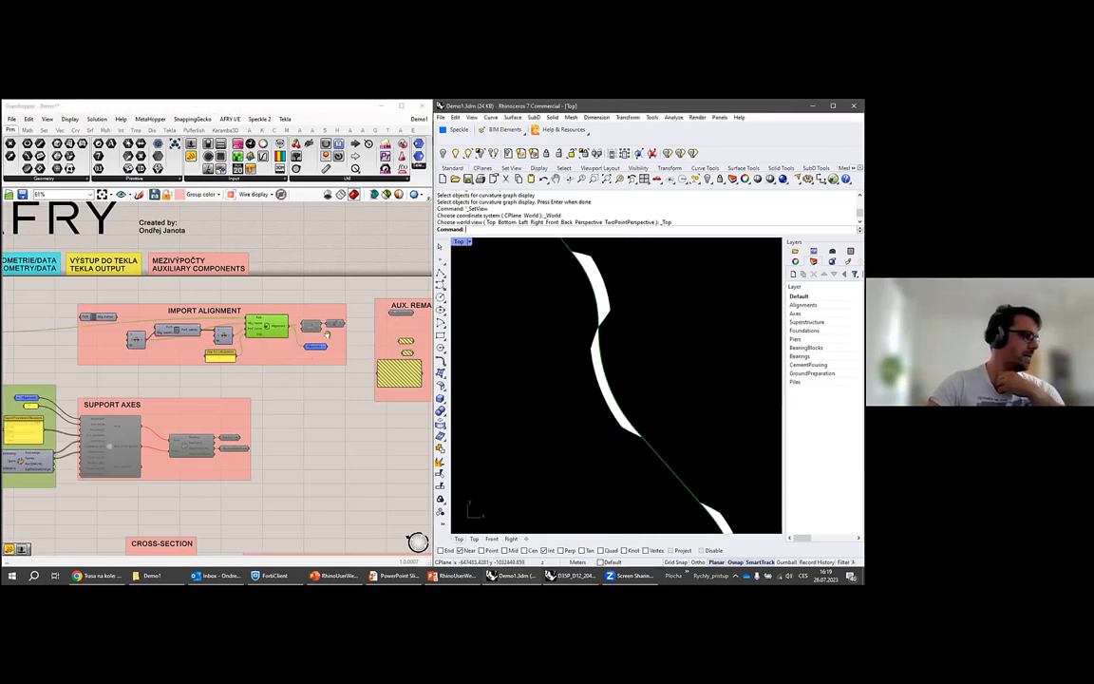
{"action": "key", "text": "Delete"}
Examine the Span Definition group's inputs: first axis stationing, span lengths and support foundation elevations, and how they feed the Support Axes group.
{"action": "scroll", "coordinate": [296, 335], "scroll_direction": "down", "scroll_amount": 2}
{"action": "scroll", "coordinate": [190, 409], "scroll_direction": "up", "scroll_amount": 3}
{"action": "right_click_drag", "start_coordinate": [190, 409], "coordinate": [357, 340]}
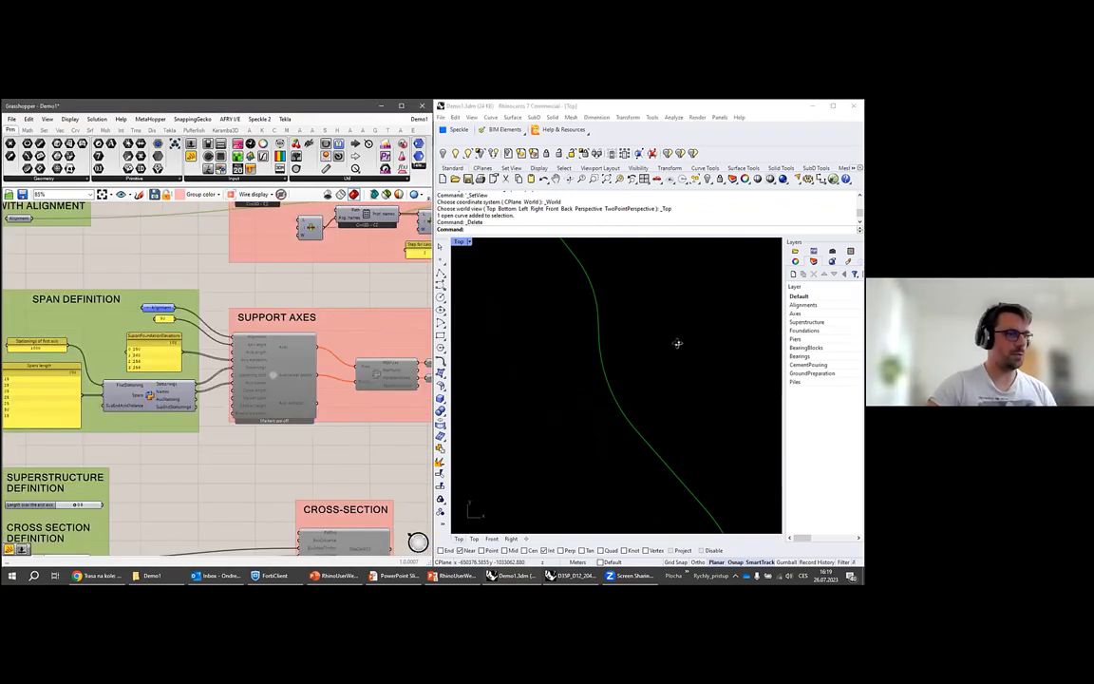
{"action": "scroll", "coordinate": [536, 369], "scroll_direction": "down", "scroll_amount": 6}
{"action": "right_click_drag", "start_coordinate": [22, 393], "coordinate": [105, 383]}
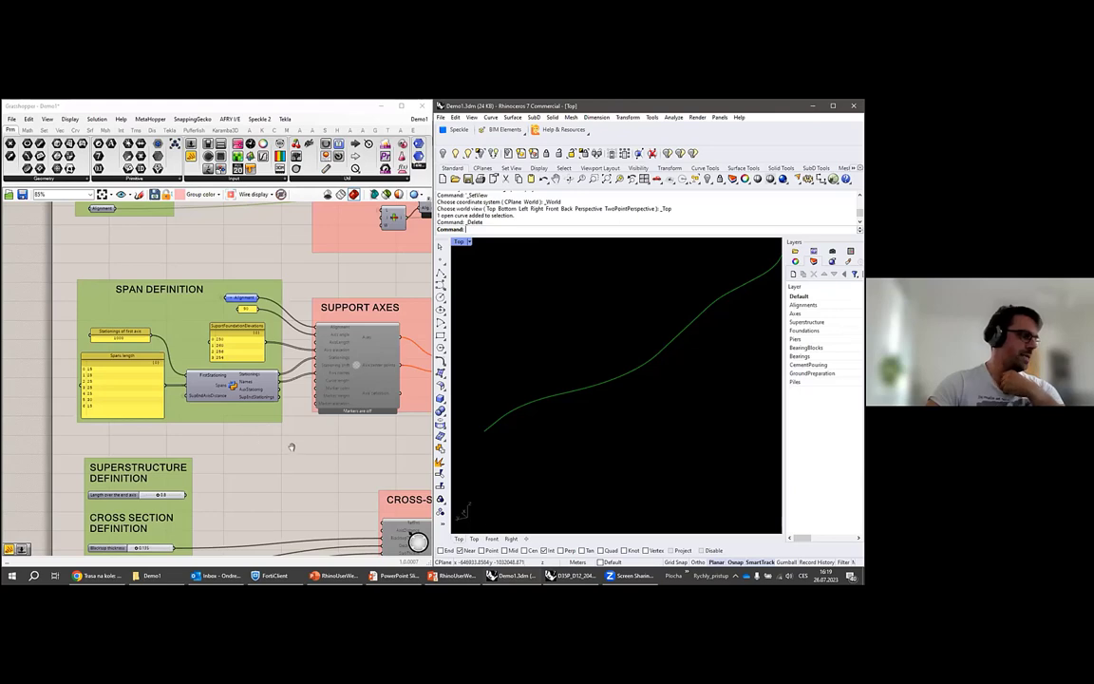
{"action": "mouse_move", "coordinate": [318, 443]}
{"action": "right_mouse_down"}
{"action": "mouse_move", "coordinate": [284, 447]}
{"action": "mouse_move", "coordinate": [326, 453]}
{"action": "right_mouse_up"}
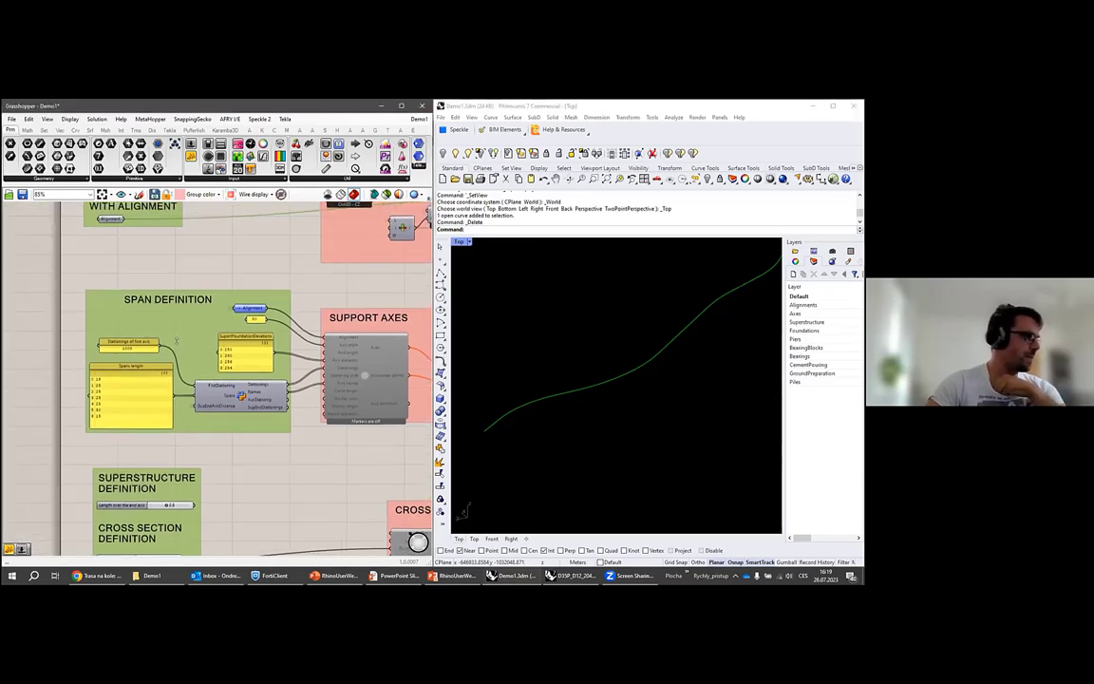
{"action": "scroll", "coordinate": [194, 355], "scroll_direction": "up", "scroll_amount": 2}
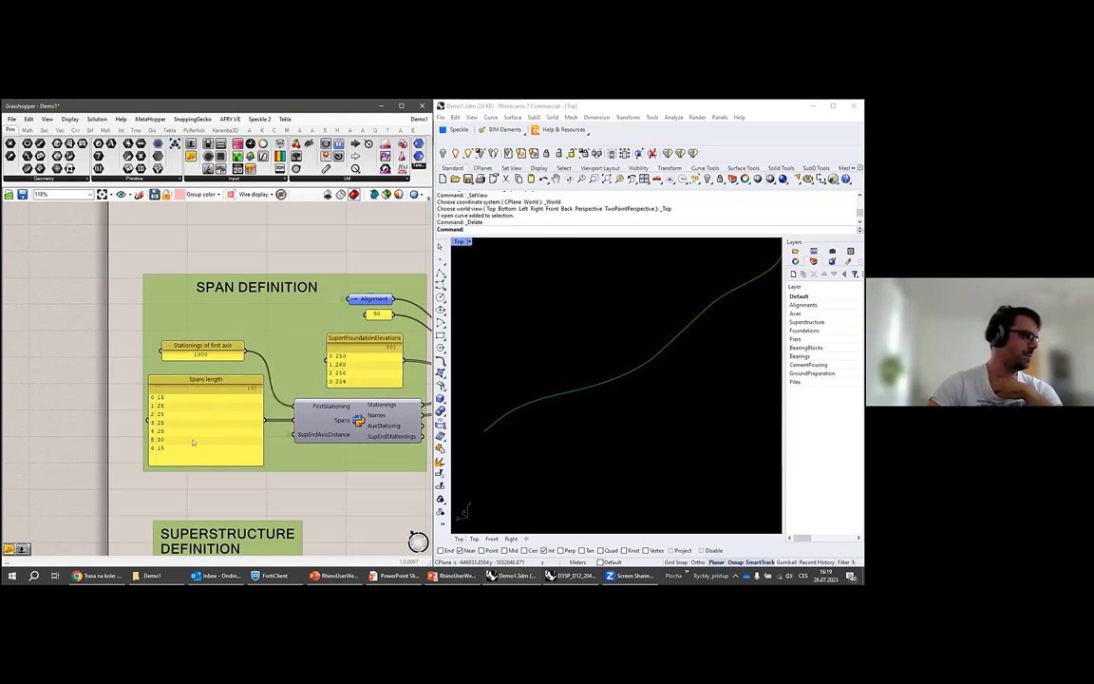
{"action": "right_click_drag", "start_coordinate": [278, 404], "coordinate": [235, 390]}
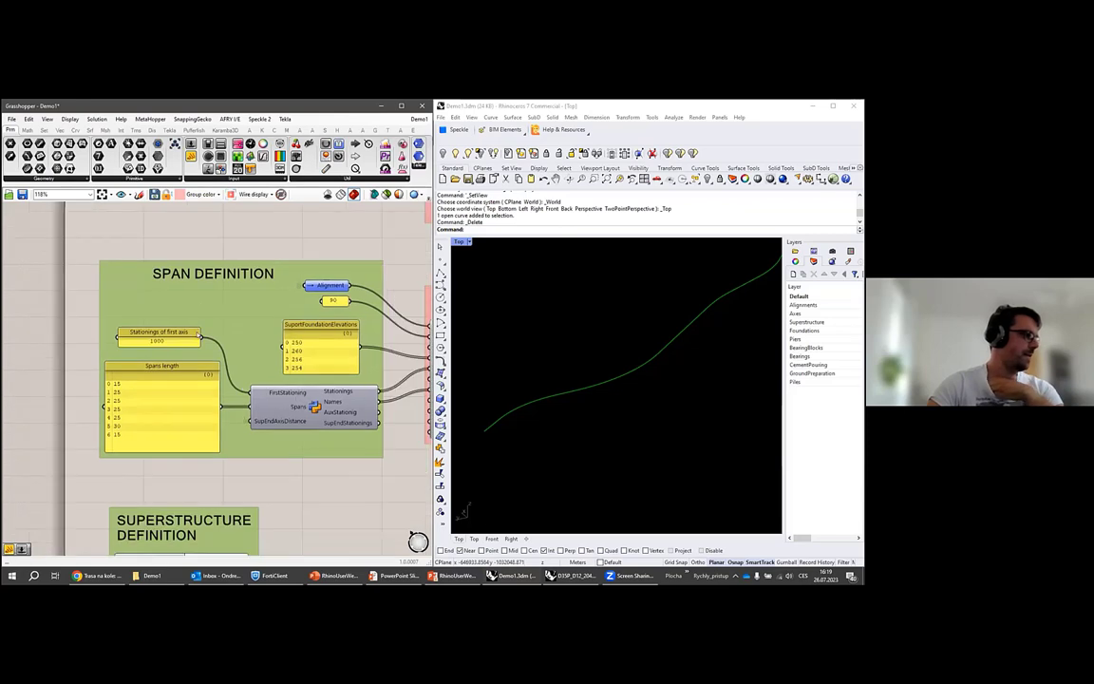
{"action": "right_click_drag", "start_coordinate": [206, 299], "coordinate": [160, 295]}
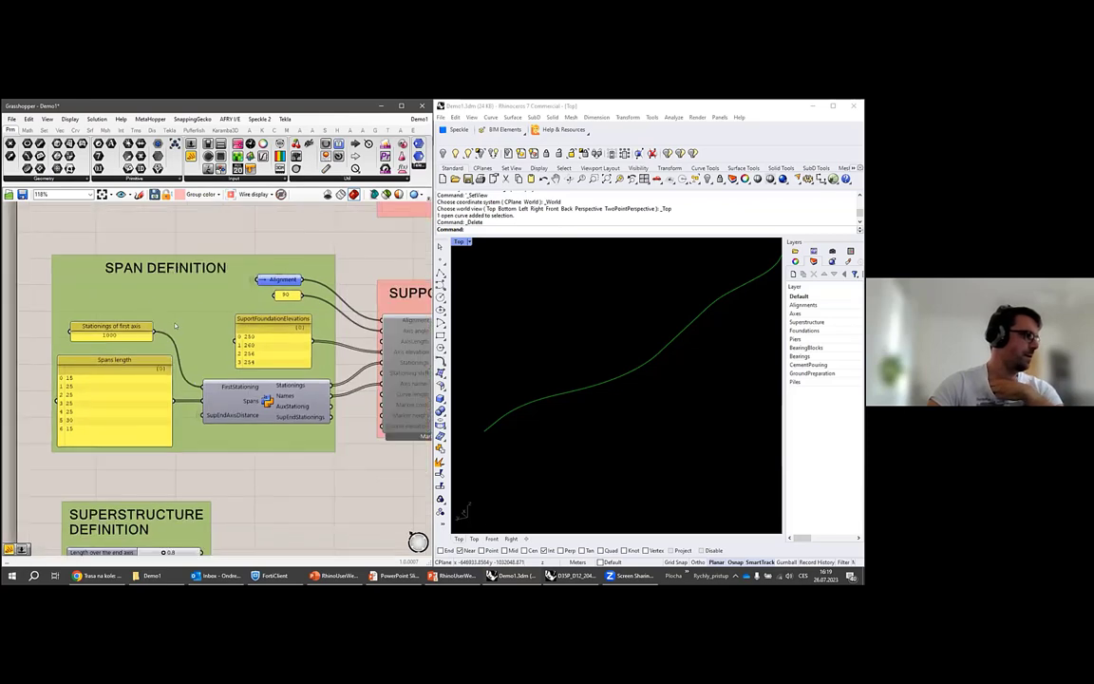
{"action": "right_click_drag", "start_coordinate": [259, 331], "coordinate": [181, 328]}
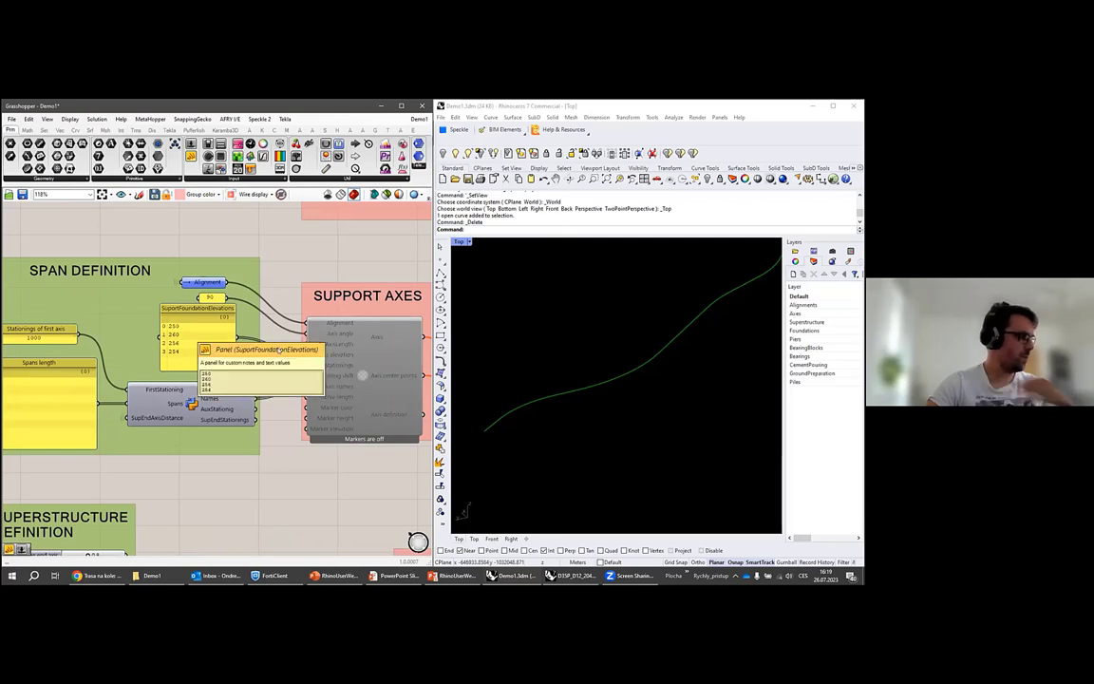
Enable the component in the Support Axes group that generates the axes and their center points along the alignment.
{"action": "left_click", "coordinate": [366, 374]}
{"action": "right_click_drag", "start_coordinate": [366, 375], "coordinate": [277, 352]}
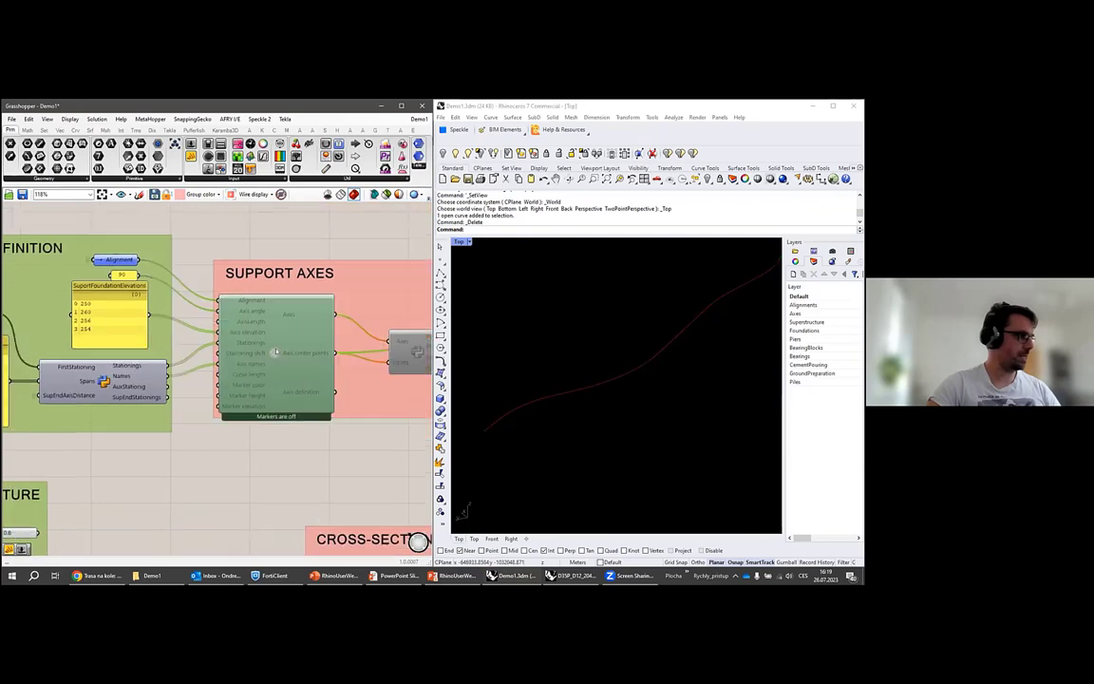
{"action": "key", "text": "ctrl+q"}
{"action": "scroll", "coordinate": [547, 407], "scroll_direction": "up", "scroll_amount": 8}
{"action": "scroll", "coordinate": [542, 395], "scroll_direction": "up", "scroll_amount": 10}
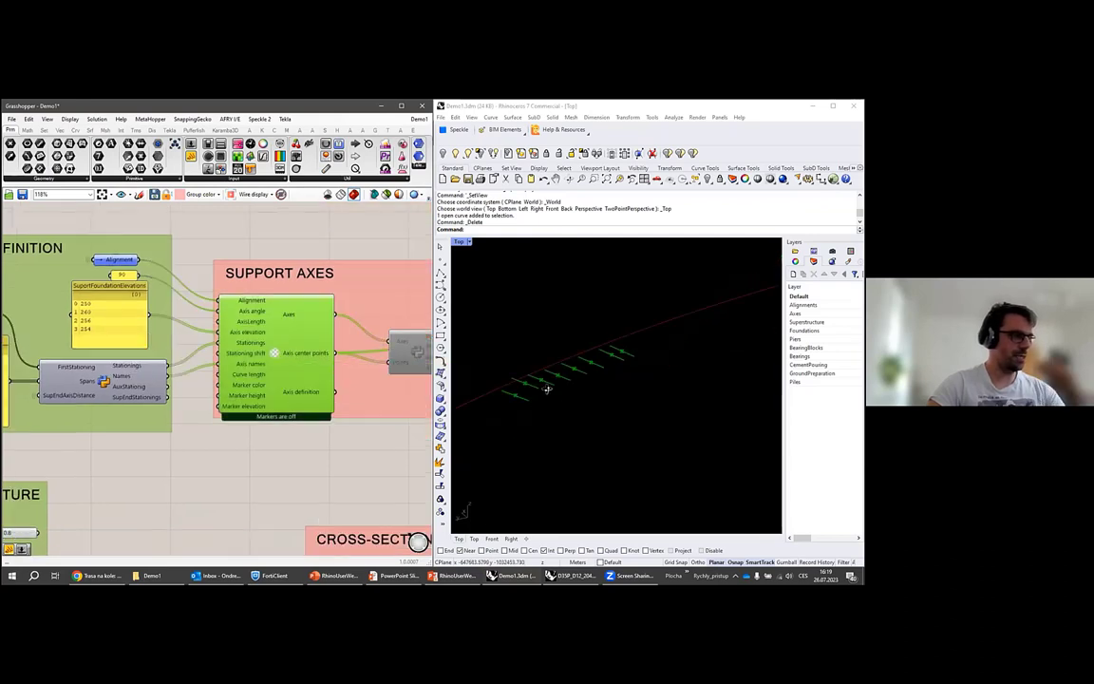
{"action": "scroll", "coordinate": [645, 455], "scroll_direction": "down", "scroll_amount": 5}
{"action": "right_click_drag", "start_coordinate": [544, 400], "coordinate": [586, 447]}
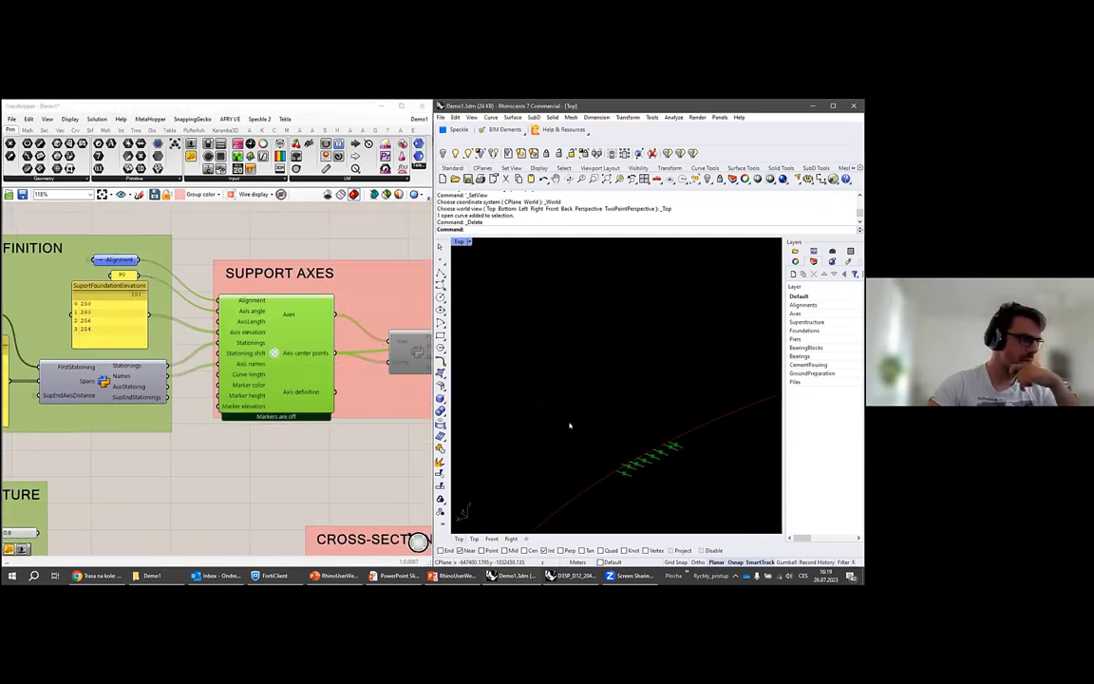
{"action": "scroll", "coordinate": [566, 432], "scroll_direction": "up", "scroll_amount": 4}
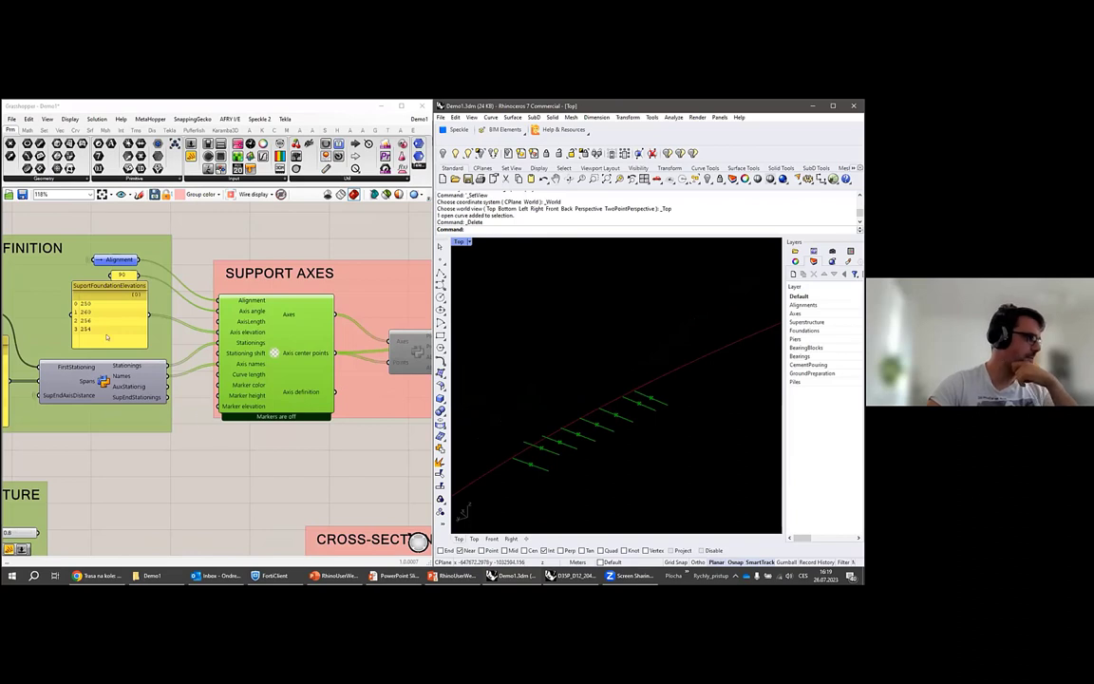
Set the stationing of the first axis to 1200 in the span definition.
{"action": "scroll", "coordinate": [123, 316], "scroll_direction": "down", "scroll_amount": 3}
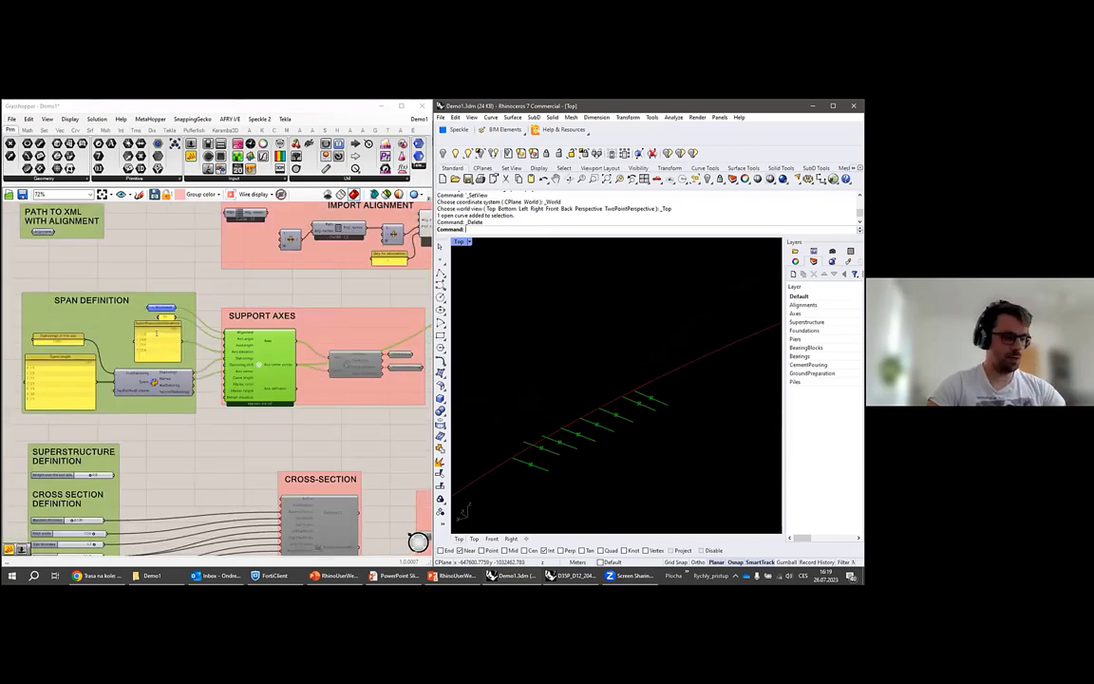
{"action": "left_click", "coordinate": [179, 417]}
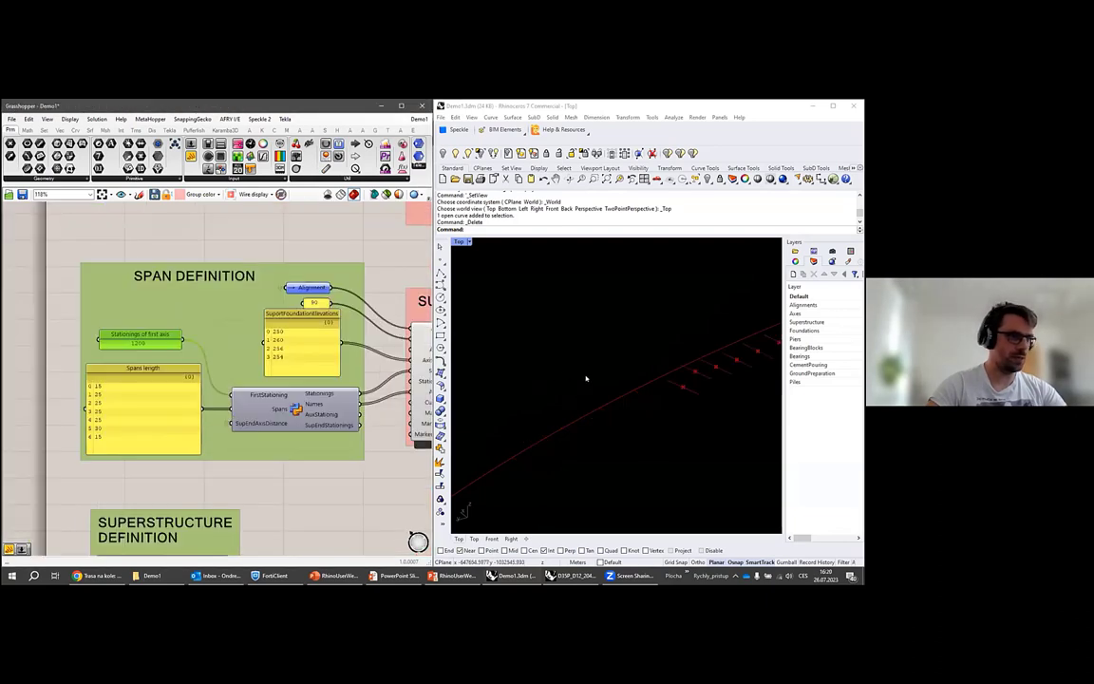
{"action": "right_click_drag", "start_coordinate": [586, 378], "coordinate": [409, 410]}
{"action": "scroll", "coordinate": [586, 378], "scroll_direction": "up", "scroll_amount": 2}
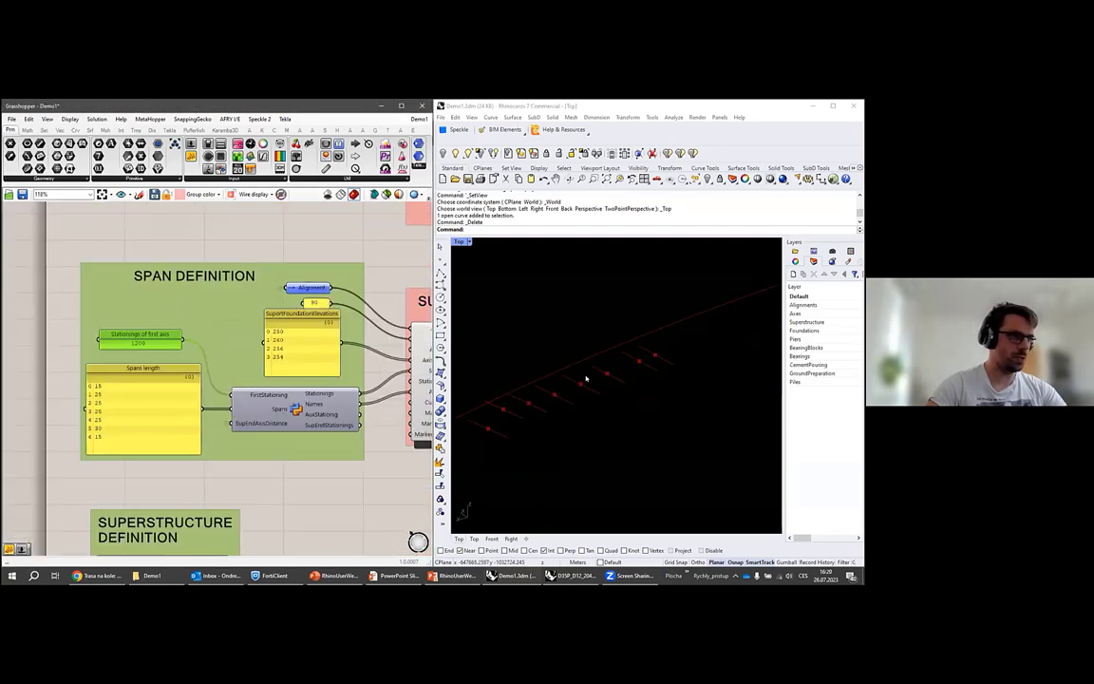
Remove the last entries from the spans length list so that it contains four spans: 15, 25, 25 and 25.
{"action": "double_click", "coordinate": [147, 401]}
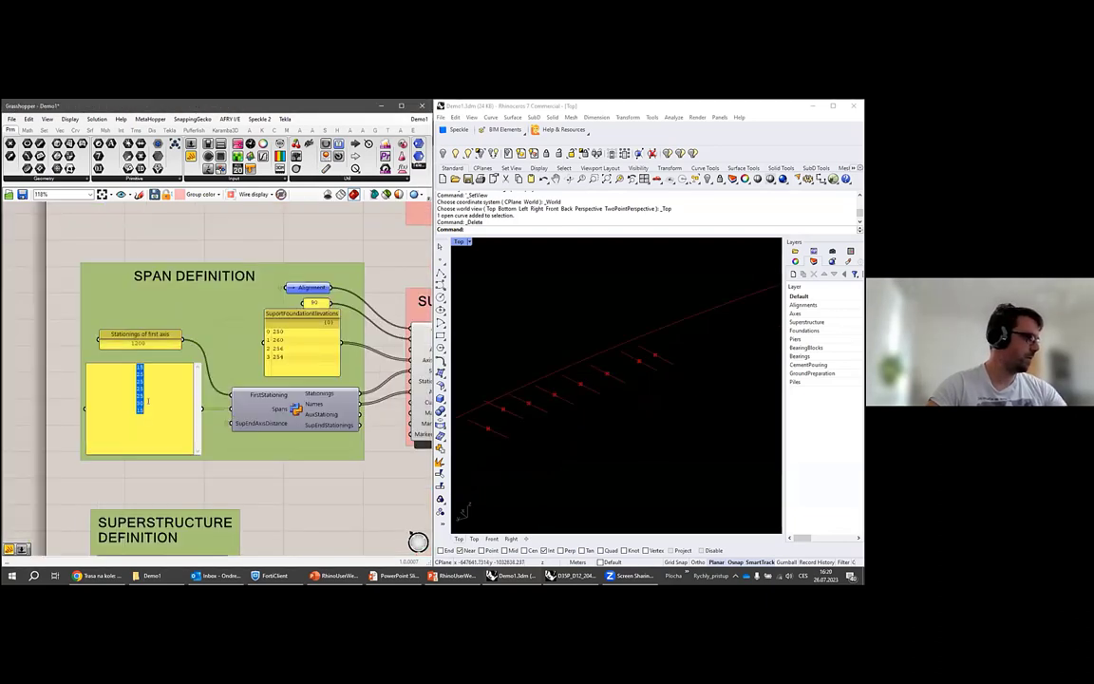
{"action": "key", "text": "Right"}
{"action": "key", "text": "BackSpace"}
{"action": "key", "text": "BackSpace"}
{"action": "key", "text": "BackSpace"}
{"action": "key", "text": "BackSpace"}
{"action": "key", "text": "BackSpace"}
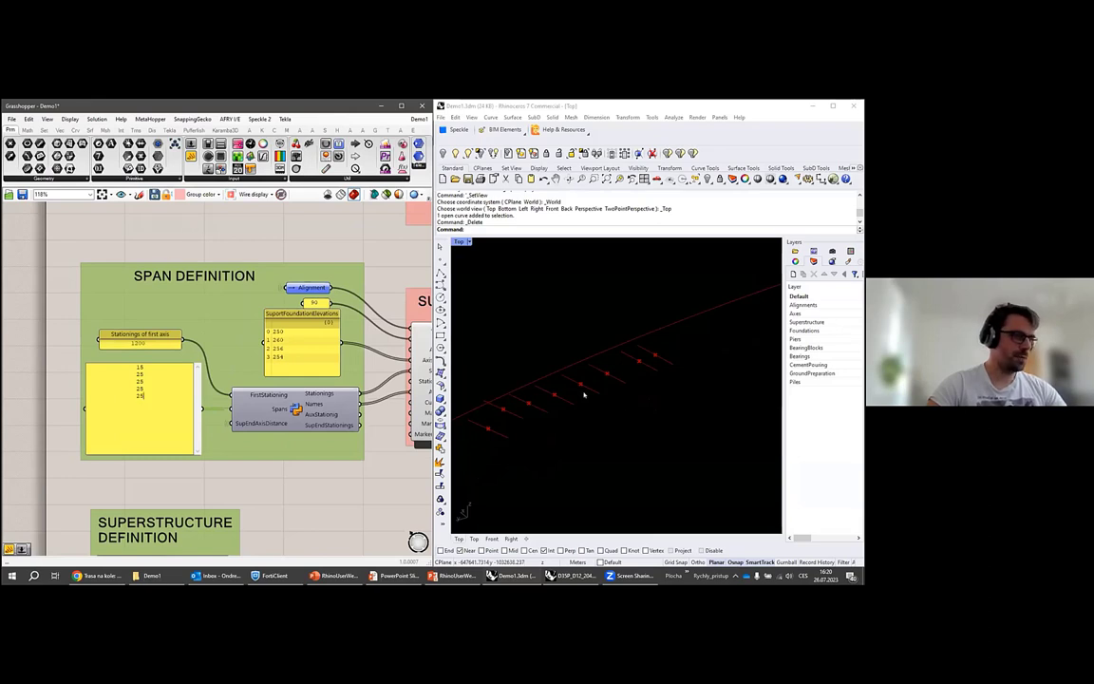
{"action": "left_click", "coordinate": [581, 389]}
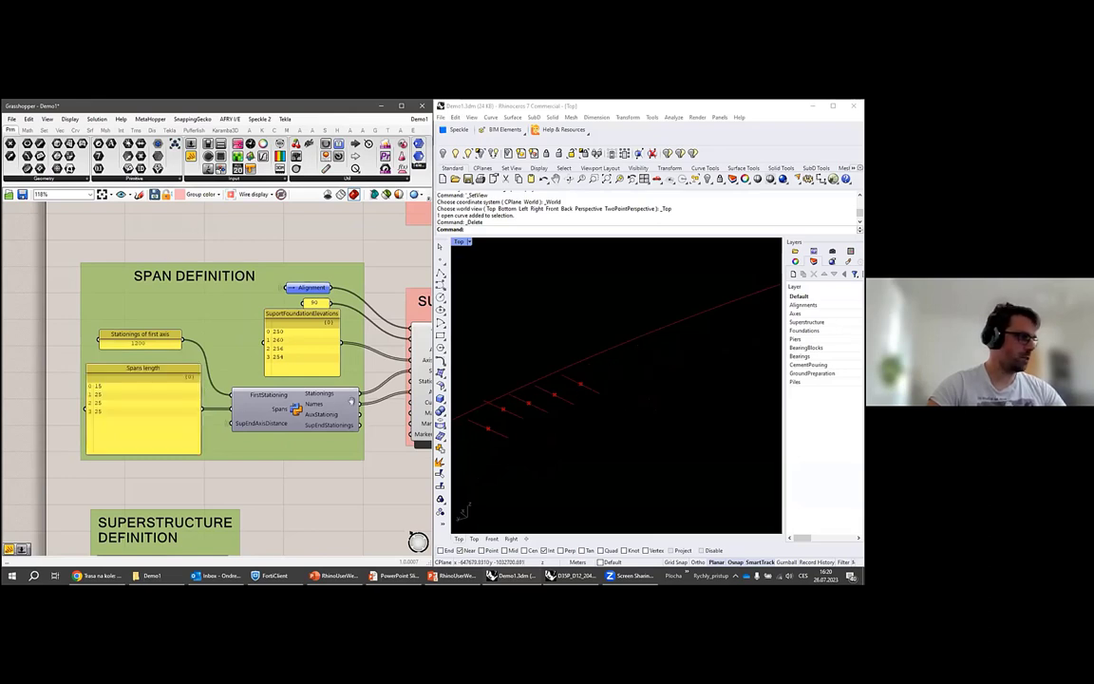
Enable the script that separates pier and abutment axes together with its outputs, and highlight the pier axes in the model.
{"action": "scroll", "coordinate": [205, 390], "scroll_direction": "down", "scroll_amount": 4}
{"action": "right_click_drag", "start_coordinate": [385, 386], "coordinate": [236, 374]}
{"action": "scroll", "coordinate": [236, 374], "scroll_direction": "up", "scroll_amount": 4}
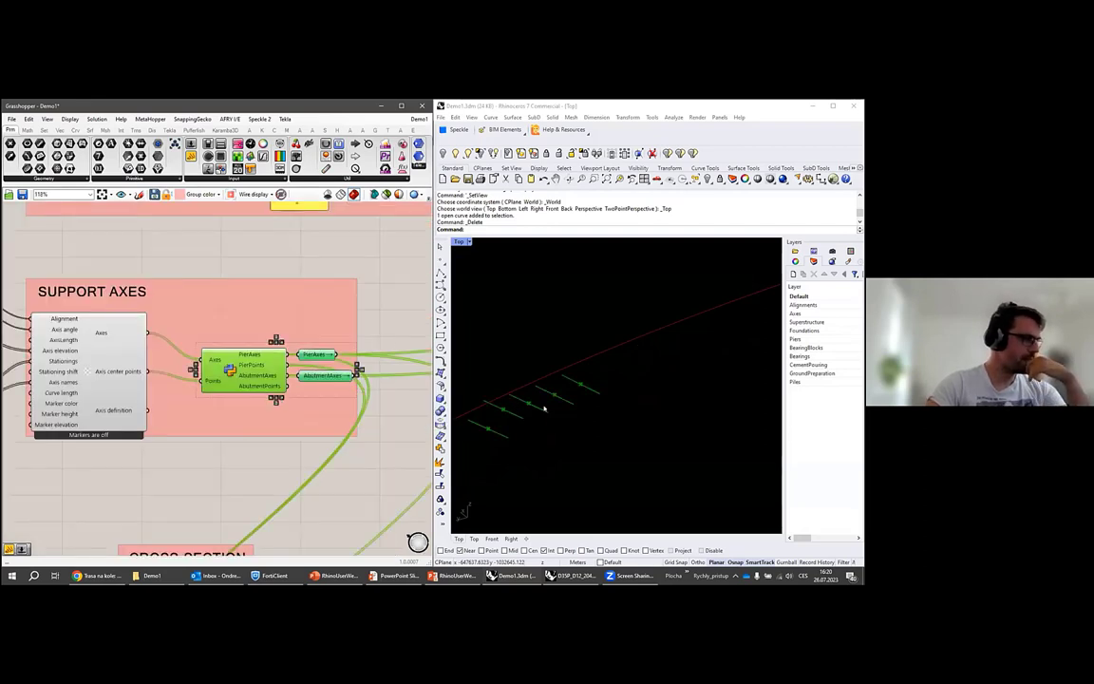
{"action": "left_click", "coordinate": [568, 387]}
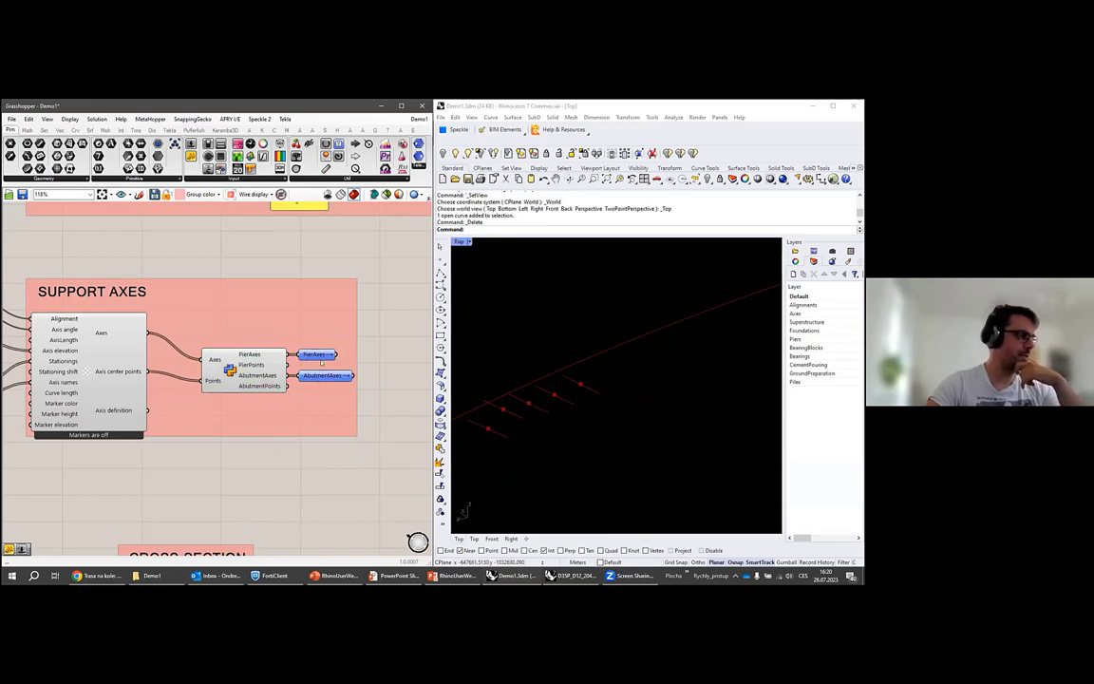
{"action": "left_click", "coordinate": [321, 355]}
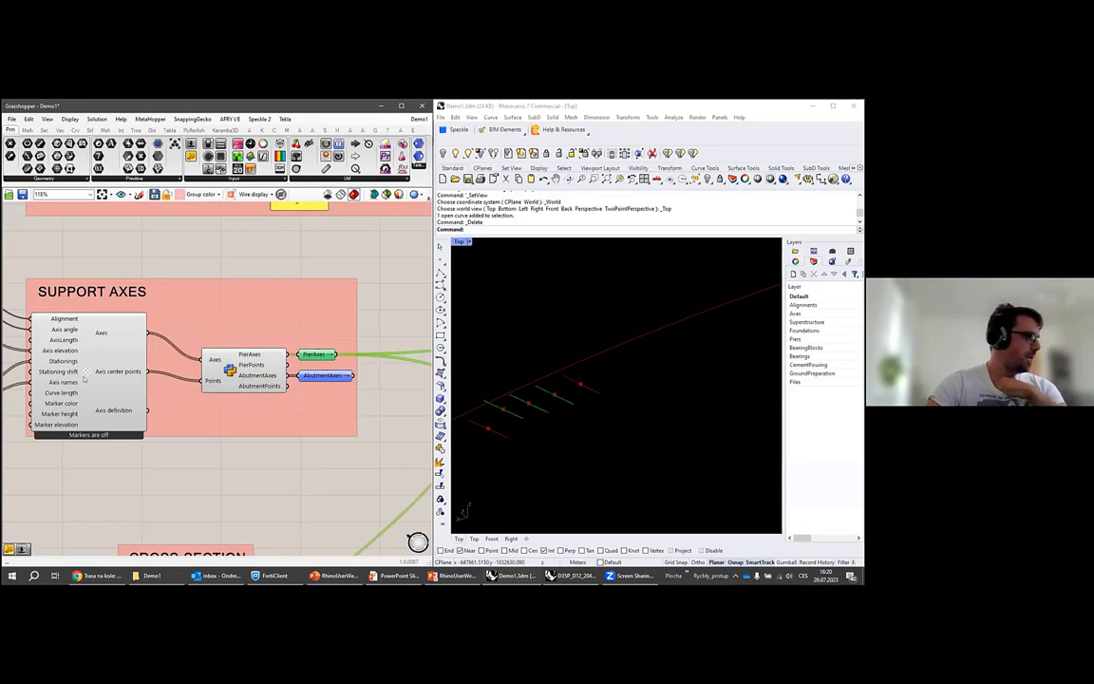
Examine the inputs and outputs of the component that generates the support axes.
{"action": "right_click_drag", "start_coordinate": [117, 394], "coordinate": [257, 384]}
{"action": "scroll", "coordinate": [256, 384], "scroll_direction": "up", "scroll_amount": 1}
{"action": "right_click_drag", "start_coordinate": [240, 312], "coordinate": [318, 332]}
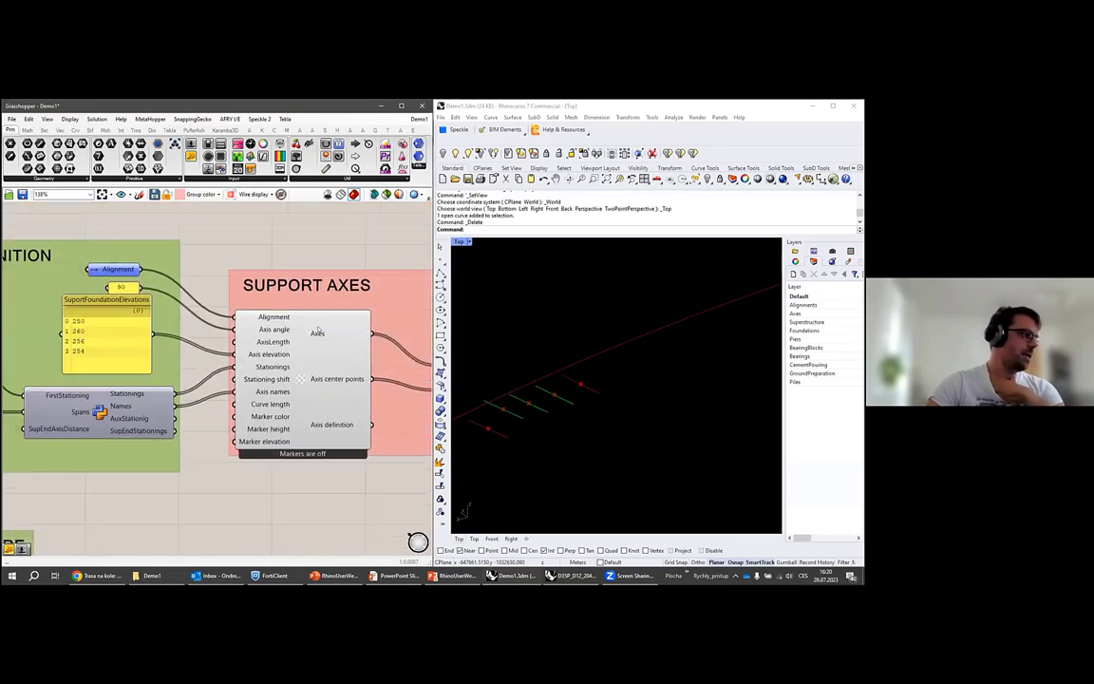
{"action": "mouse_move", "coordinate": [317, 334]}
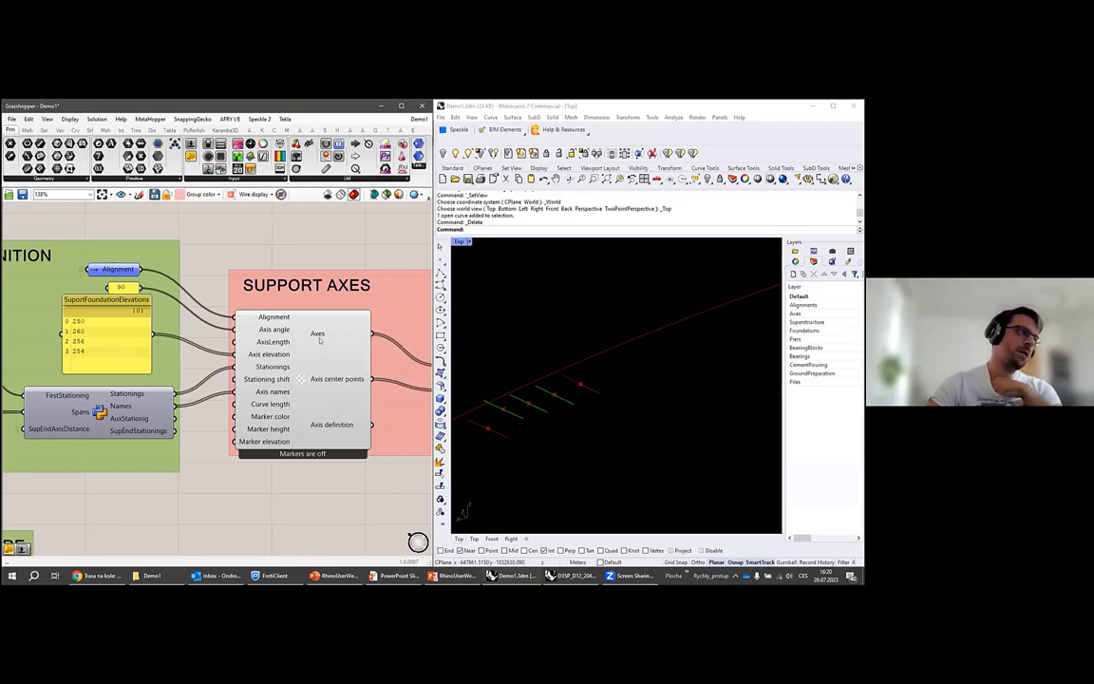
{"action": "right_click_drag", "start_coordinate": [323, 361], "coordinate": [347, 355]}
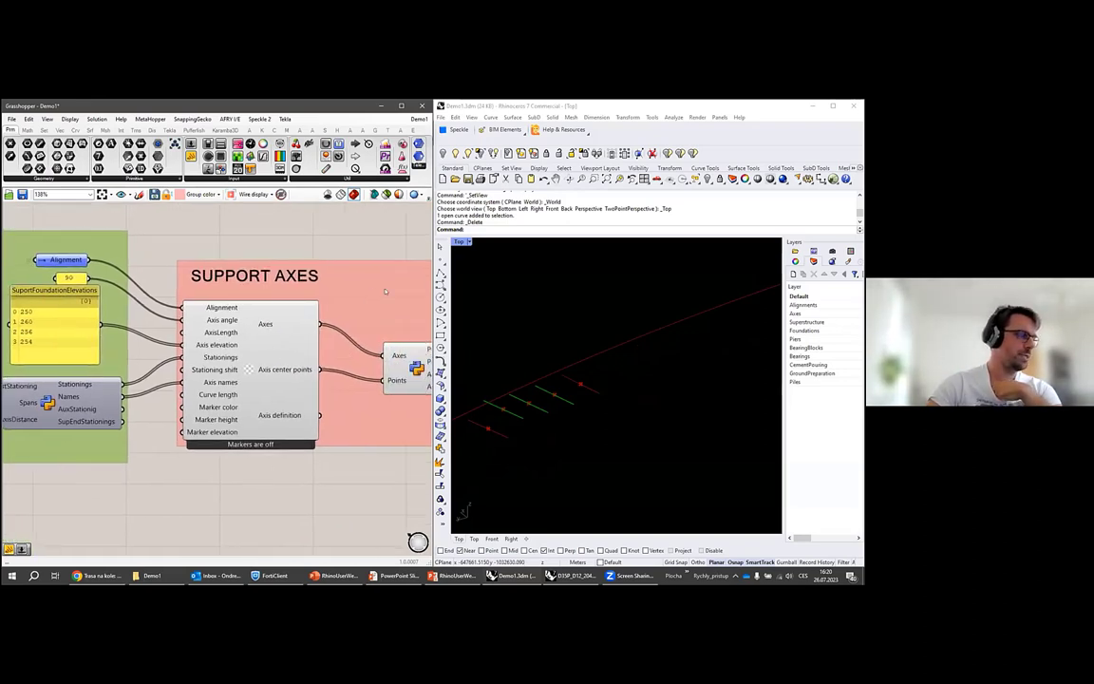
{"action": "right_click_drag", "start_coordinate": [394, 294], "coordinate": [376, 298]}
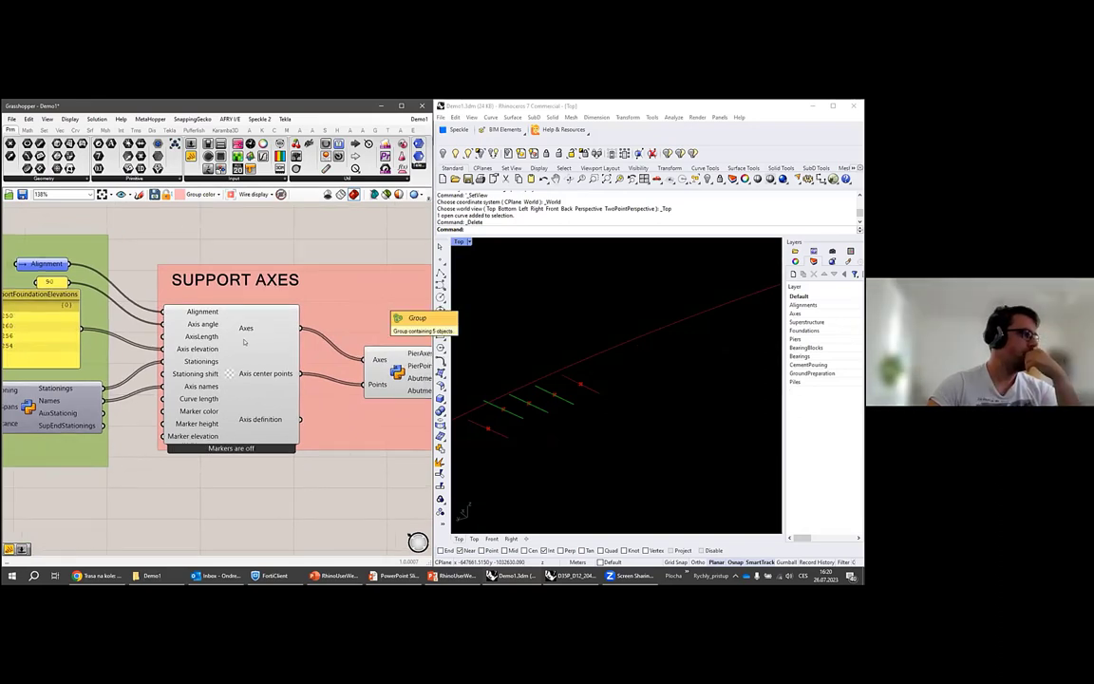
{"action": "scroll", "coordinate": [263, 299], "scroll_direction": "up", "scroll_amount": 3}
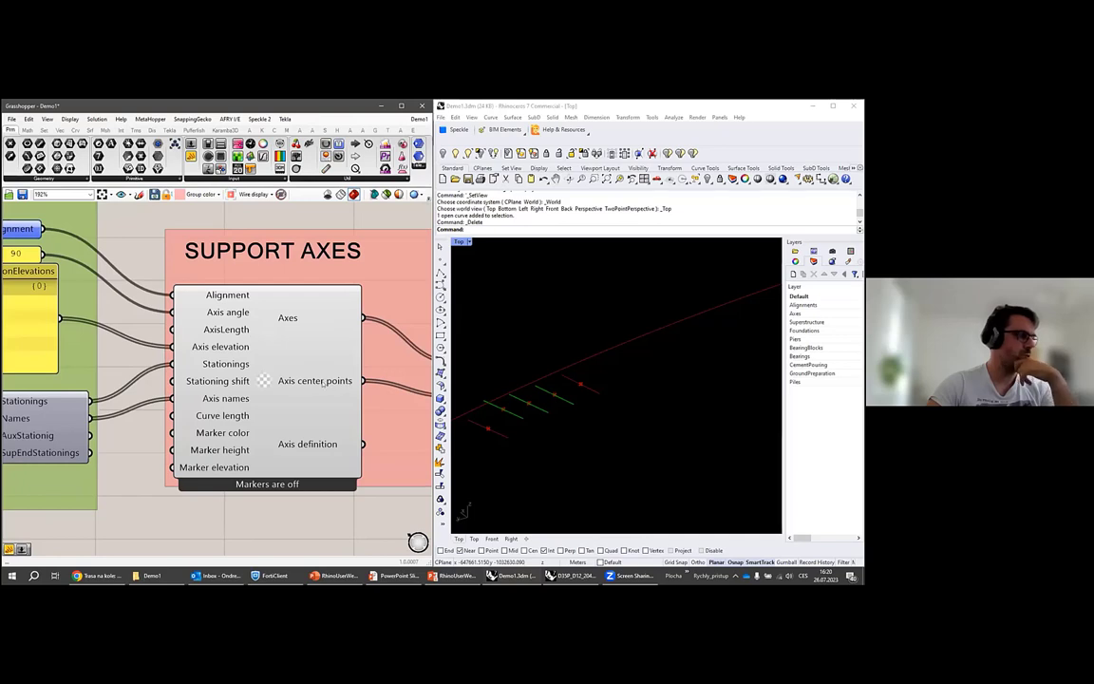
Enable all components in the auxiliary remarks group.
{"action": "mouse_move", "coordinate": [328, 385]}
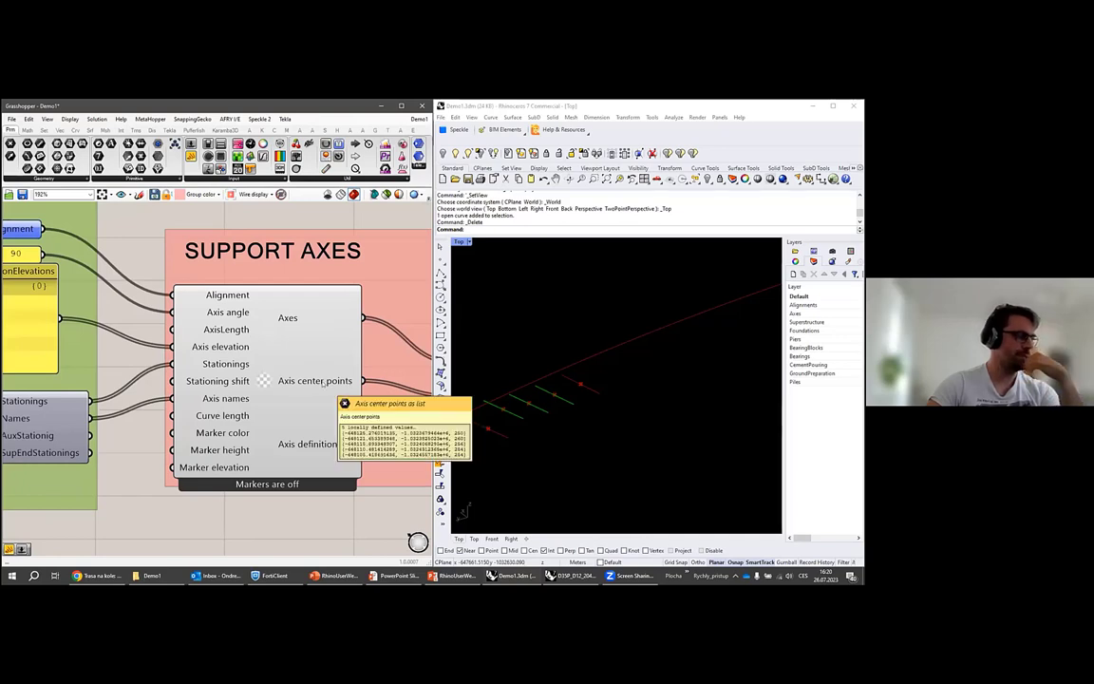
{"action": "scroll", "coordinate": [330, 393], "scroll_direction": "down", "scroll_amount": 2}
{"action": "scroll", "coordinate": [349, 391], "scroll_direction": "down", "scroll_amount": 6}
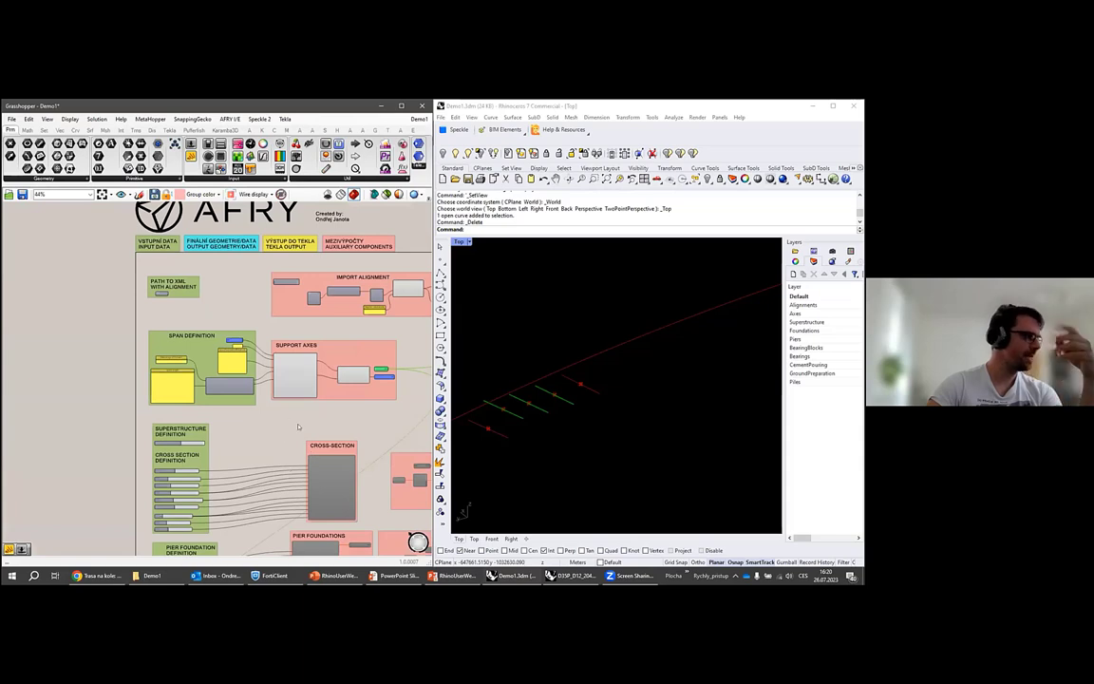
{"action": "right_click_drag", "start_coordinate": [276, 422], "coordinate": [197, 406]}
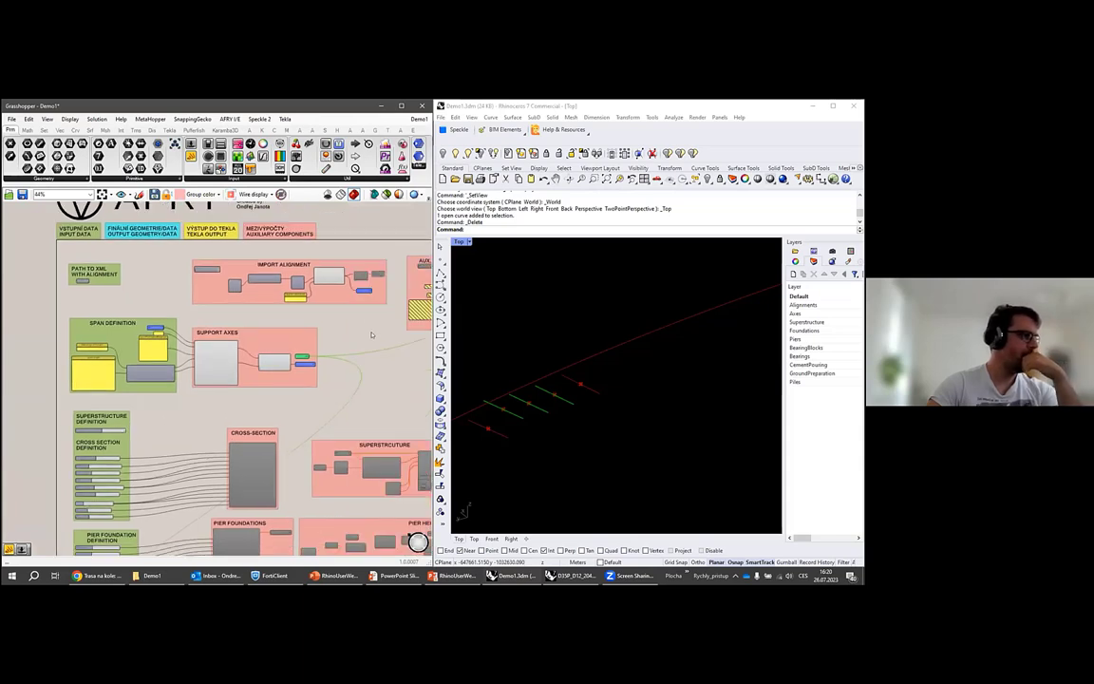
{"action": "right_click_drag", "start_coordinate": [428, 306], "coordinate": [351, 331]}
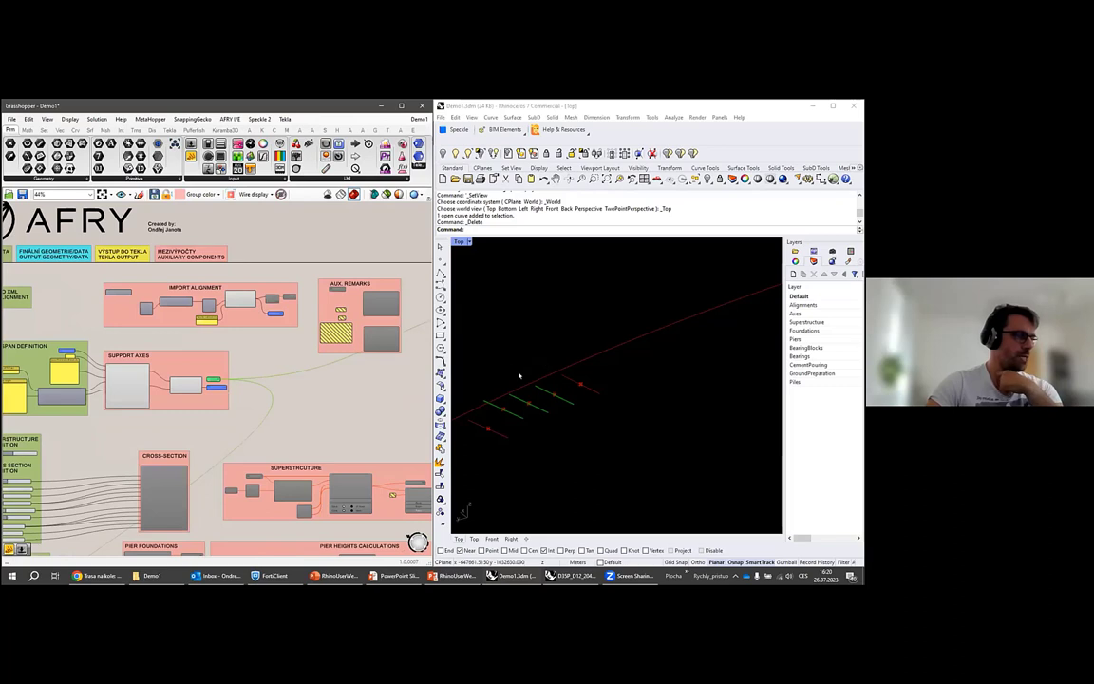
{"action": "scroll", "coordinate": [375, 306], "scroll_direction": "up", "scroll_amount": 3}
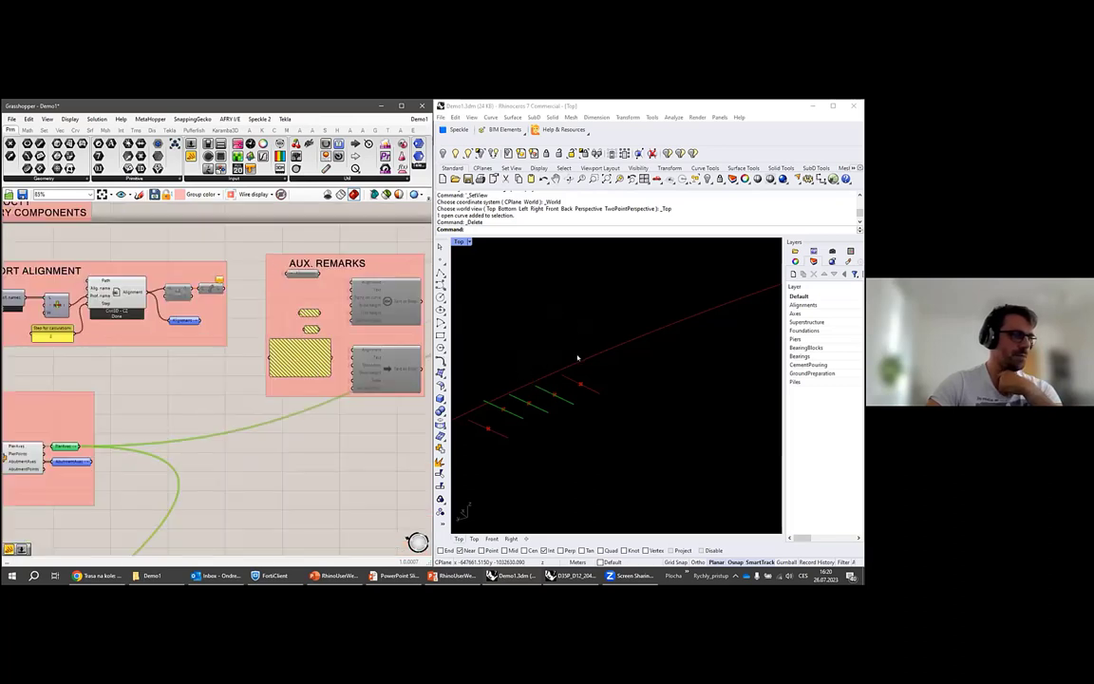
{"action": "right_click_drag", "start_coordinate": [554, 391], "coordinate": [579, 379]}
{"action": "scroll", "coordinate": [579, 379], "scroll_direction": "up", "scroll_amount": 4}
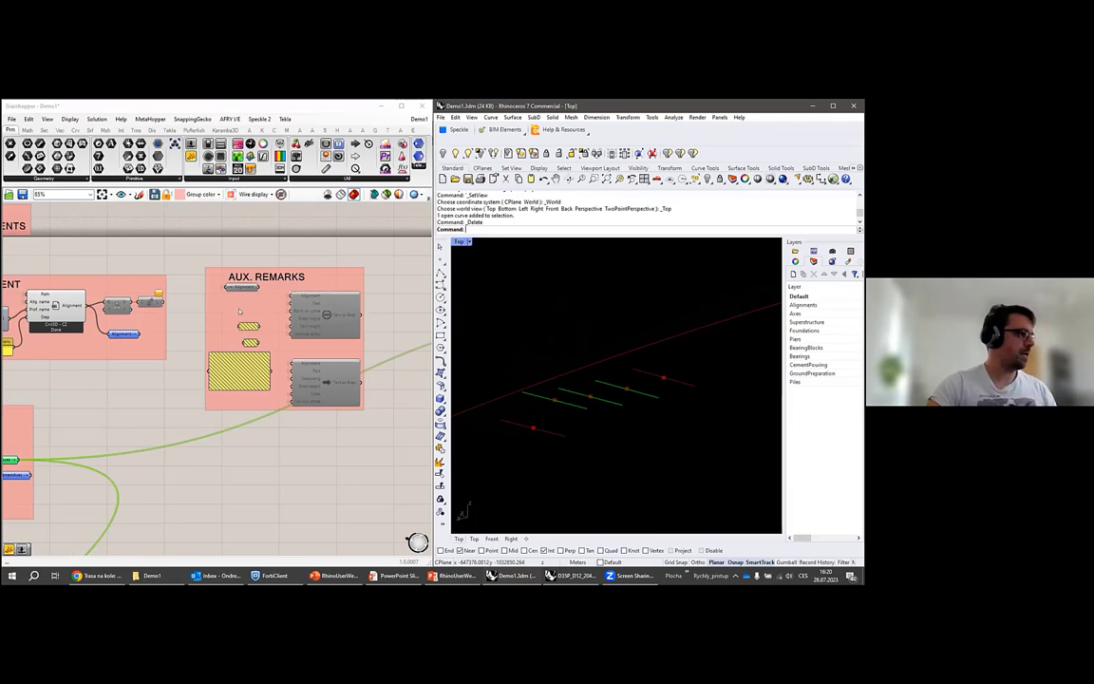
{"action": "left_click", "coordinate": [409, 434]}
{"action": "left_click", "coordinate": [357, 408]}
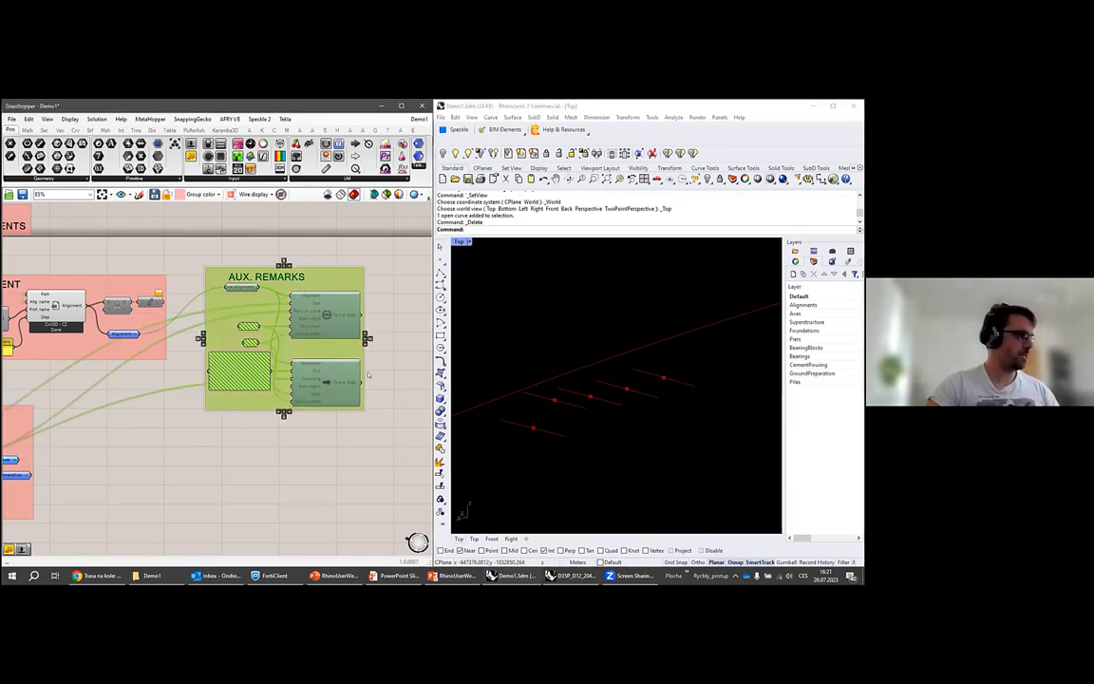
{"action": "key", "text": "ctrl+e"}
{"action": "left_click", "coordinate": [388, 406]}
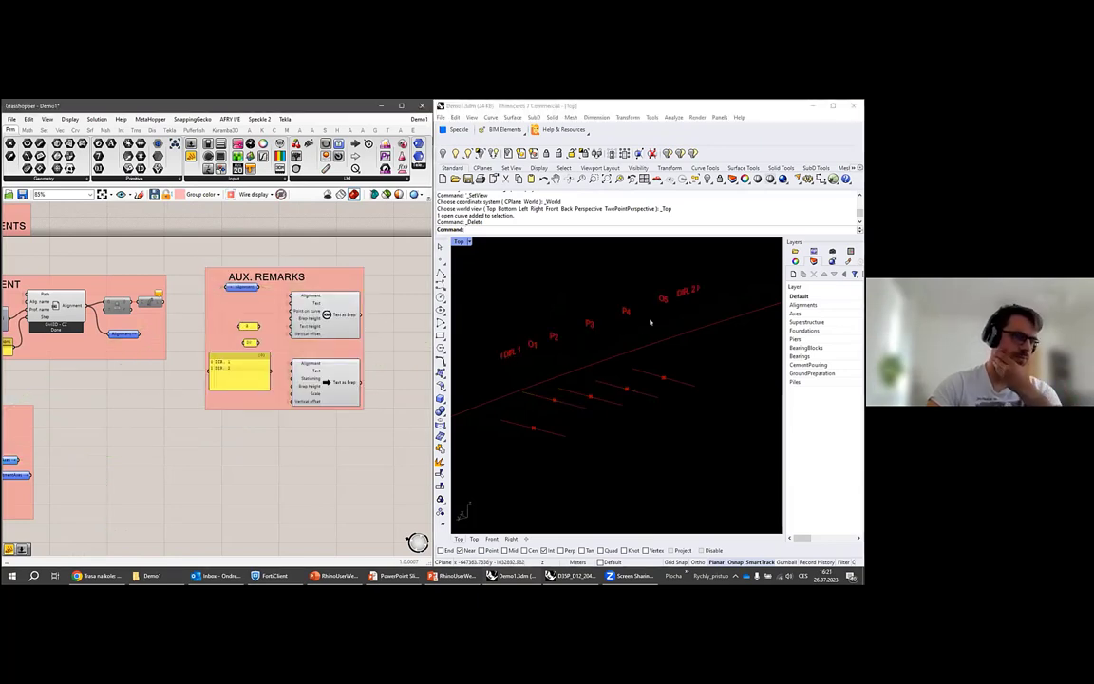
Highlight the axis name labels and the direction labels in the model by selecting the two text components in turn.
{"action": "scroll", "coordinate": [537, 339], "scroll_direction": "up", "scroll_amount": 2}
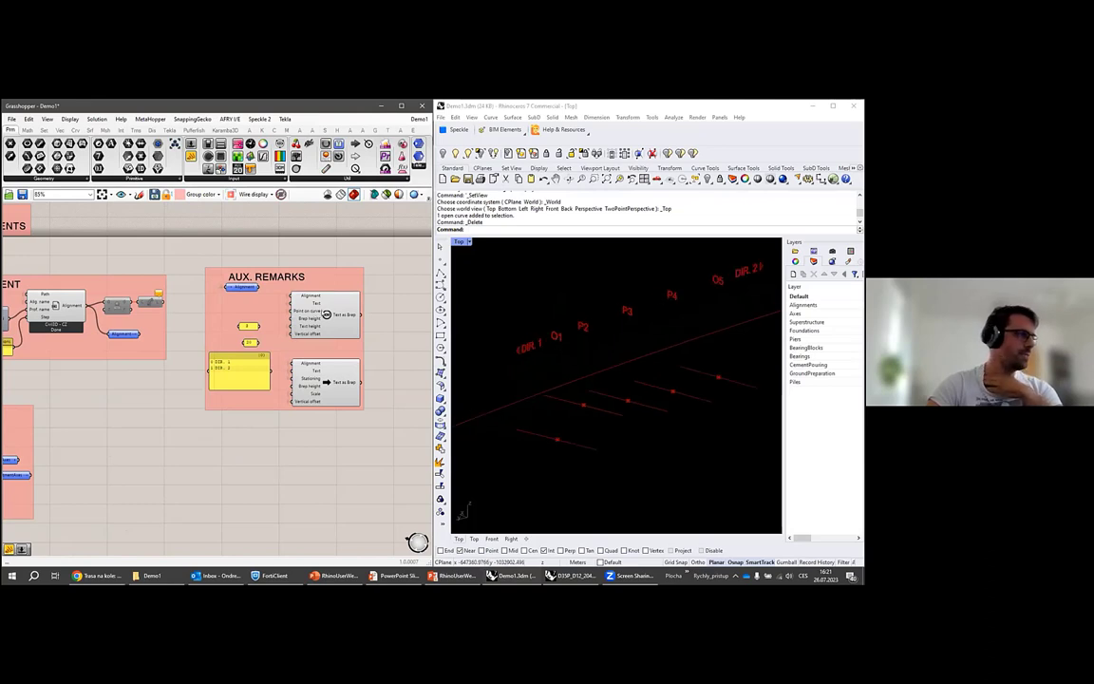
{"action": "left_click", "coordinate": [322, 314]}
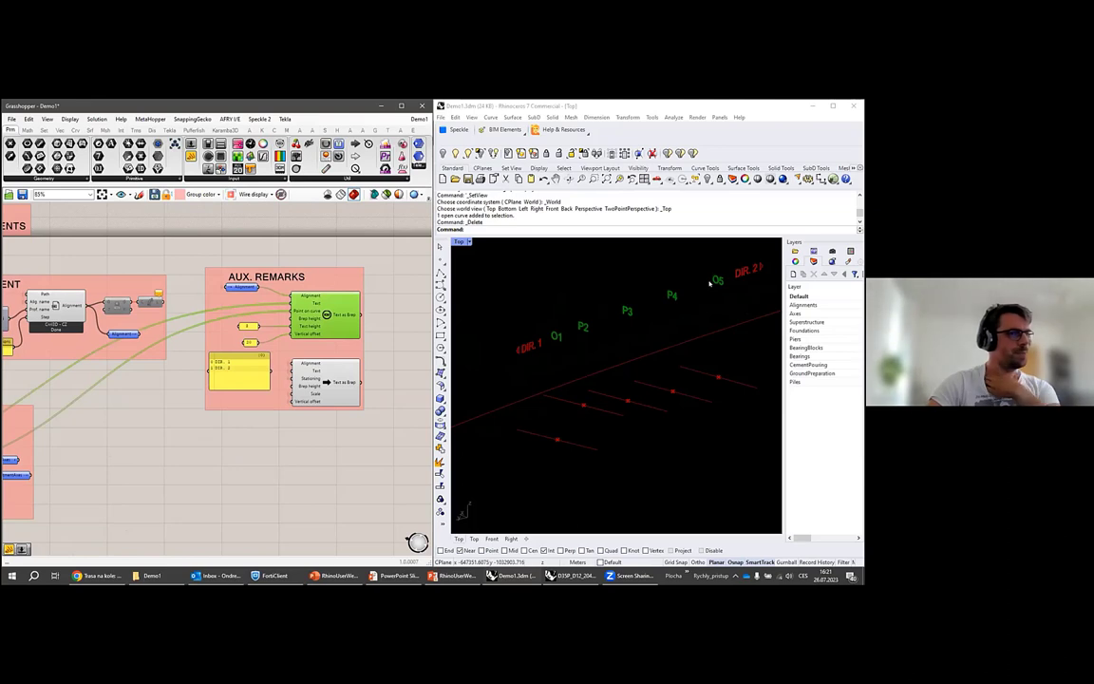
{"action": "left_click", "coordinate": [334, 381]}
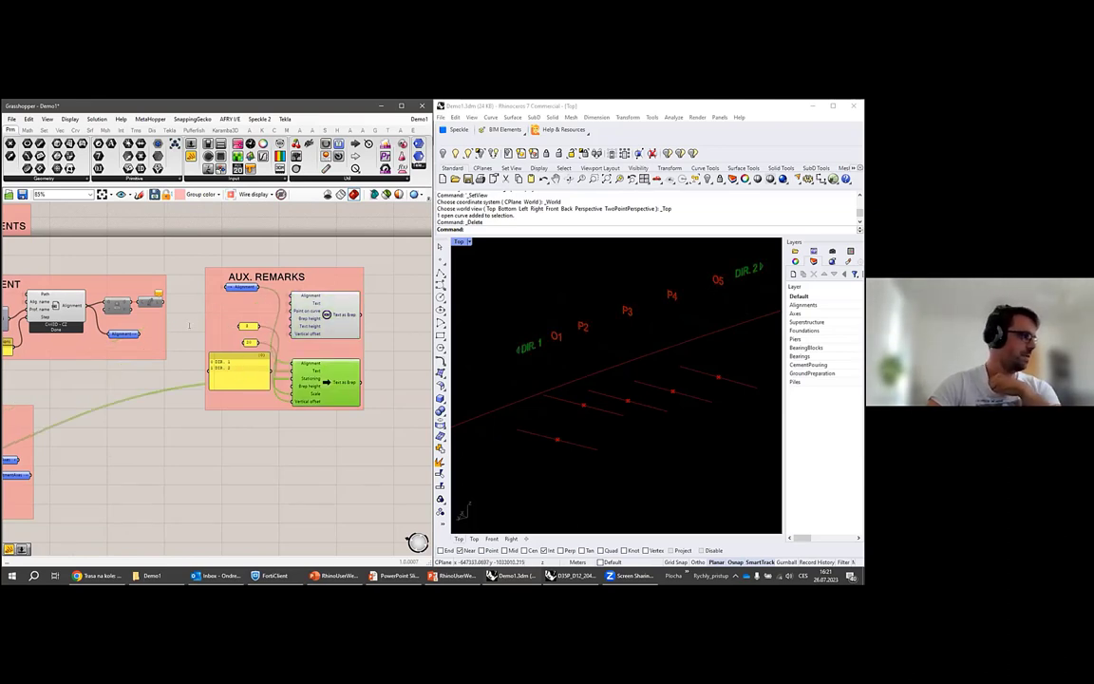
Replace the two direction texts in the auxiliary remarks with Prague and London.
{"action": "double_click", "coordinate": [234, 373]}
{"action": "left_click", "coordinate": [176, 328]}
{"action": "key", "text": "Delete"}
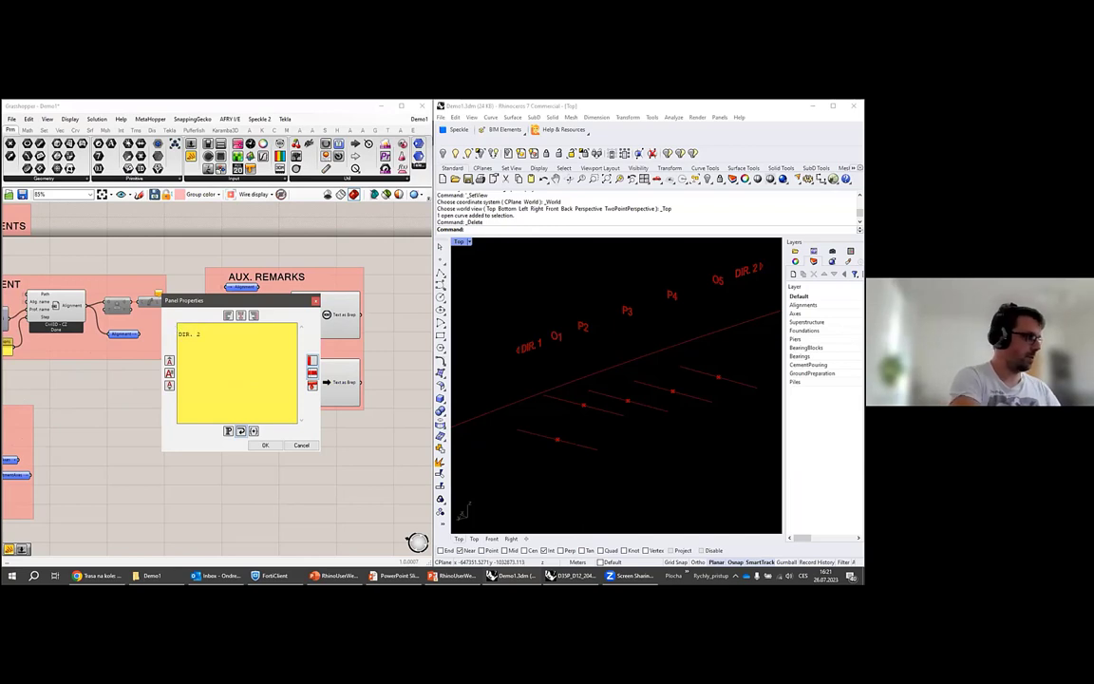
{"action": "type", "text": "Fra"}
{"action": "type", "text": "gue"}
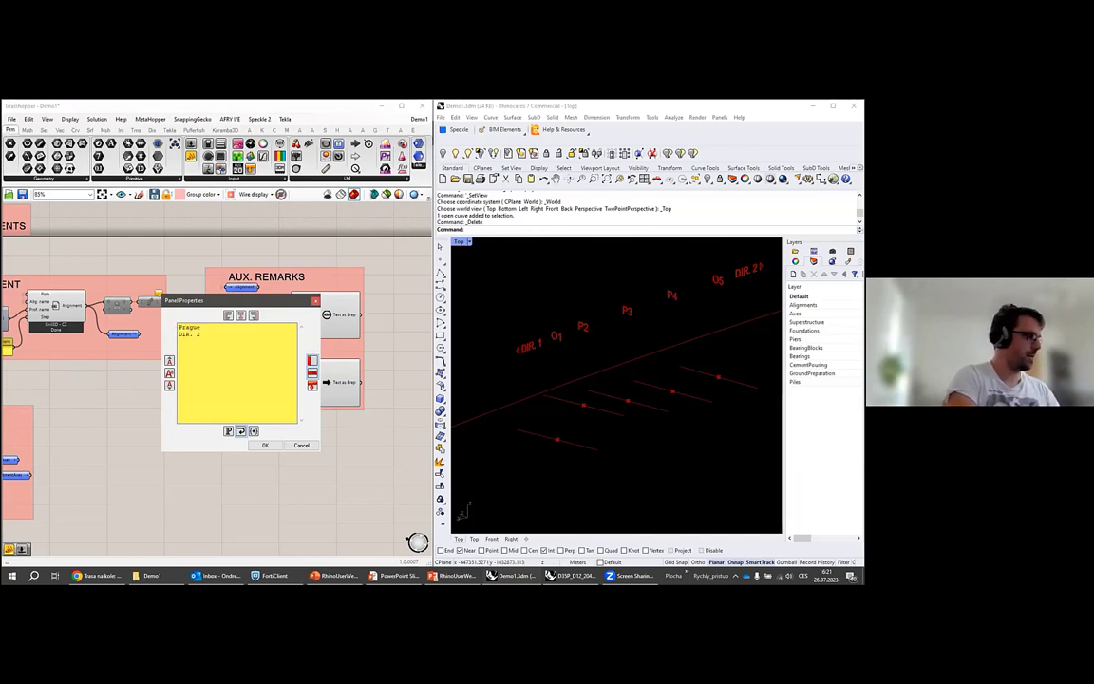
{"action": "key", "text": "BackSpace"}
{"action": "key", "text": "BackSpace"}
{"action": "key", "text": "BackSpace"}
{"action": "key", "text": "BackSpace"}
{"action": "key", "text": "BackSpace"}
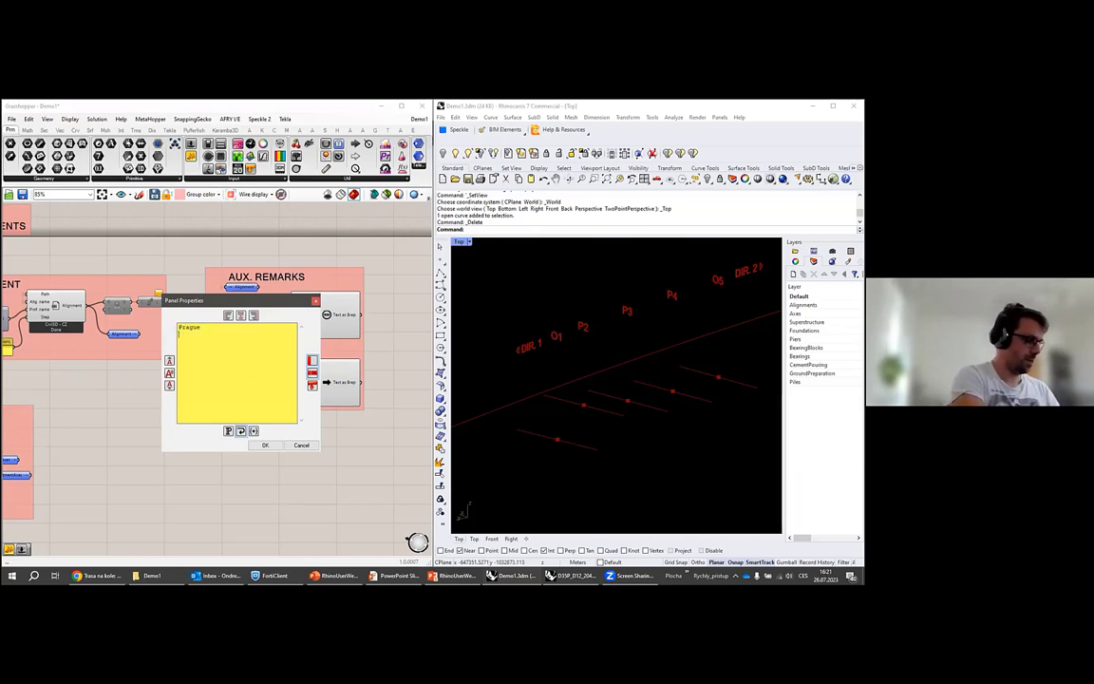
{"action": "type", "text": "London"}
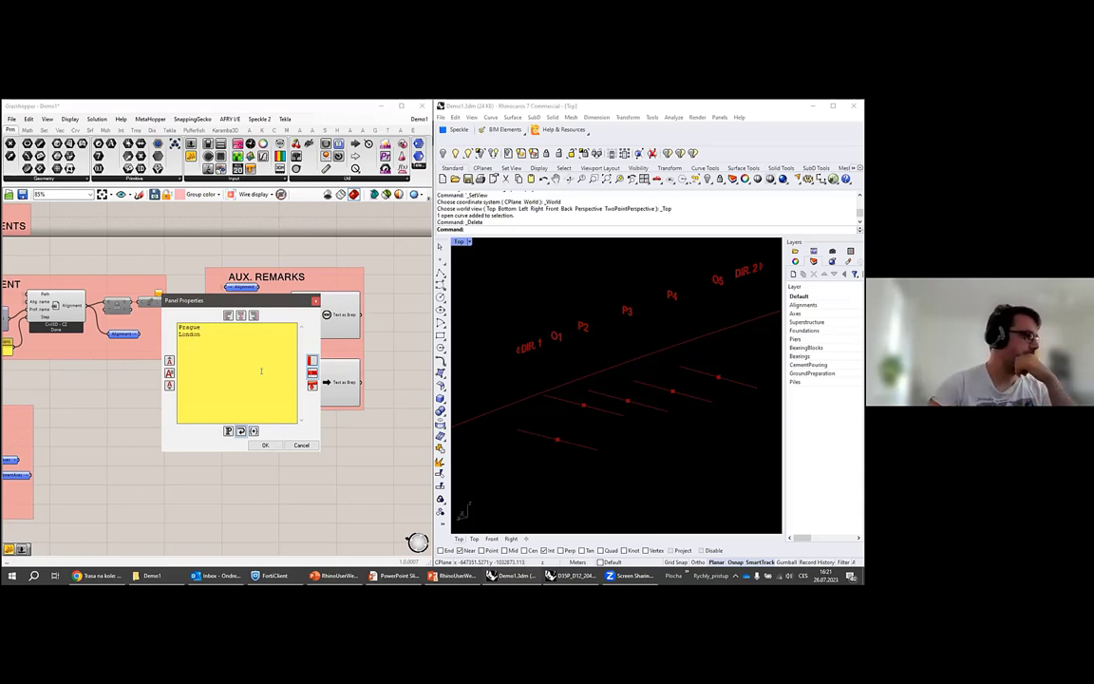
{"action": "left_click", "coordinate": [265, 445]}
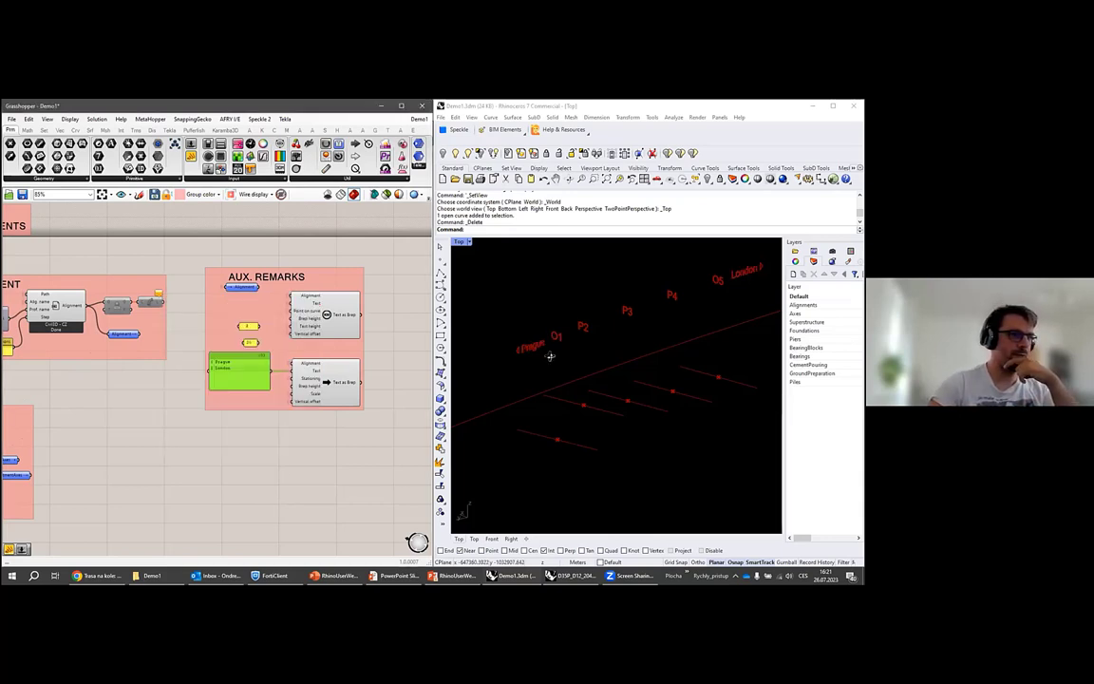
Highlight the direction labels in the model and inspect them together with the text list that feeds them.
{"action": "right_click_drag", "start_coordinate": [572, 350], "coordinate": [515, 350]}
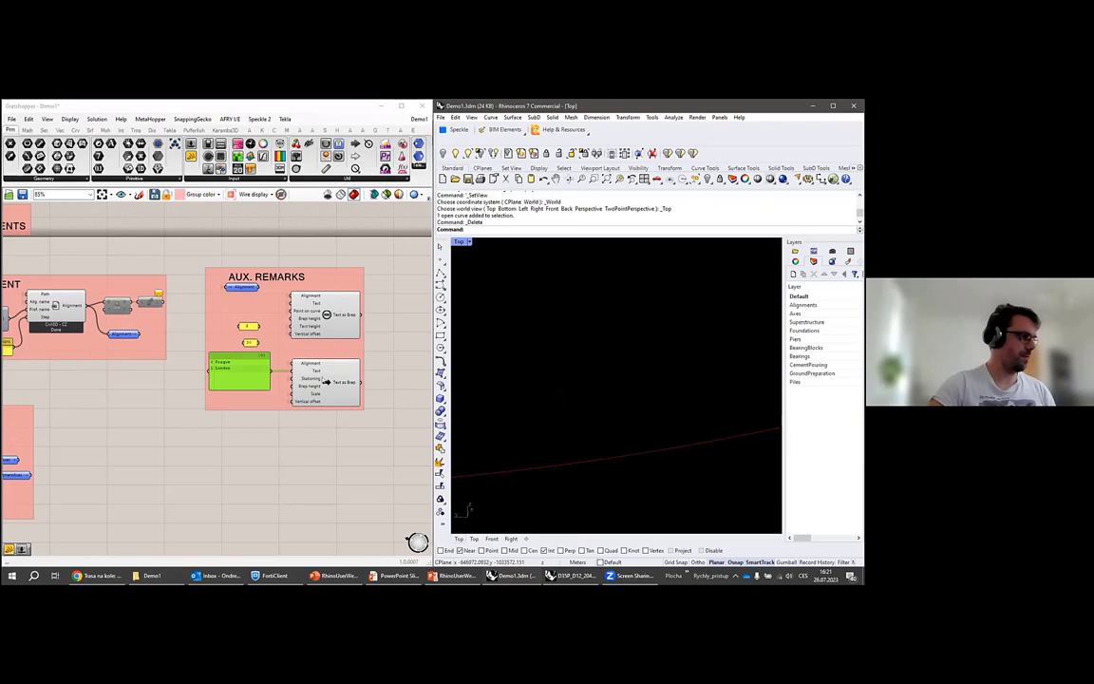
{"action": "left_click", "coordinate": [324, 380]}
{"action": "middle_click", "coordinate": [323, 380]}
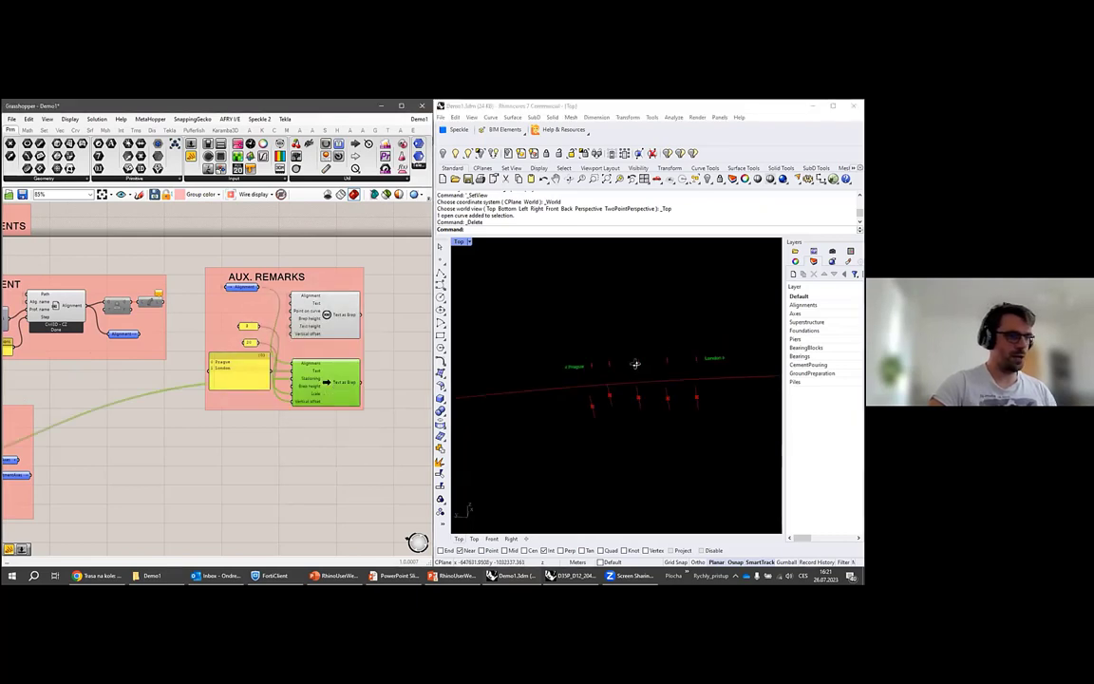
{"action": "right_click_drag", "start_coordinate": [560, 387], "coordinate": [613, 371]}
{"action": "scroll", "coordinate": [686, 347], "scroll_direction": "up", "scroll_amount": 4}
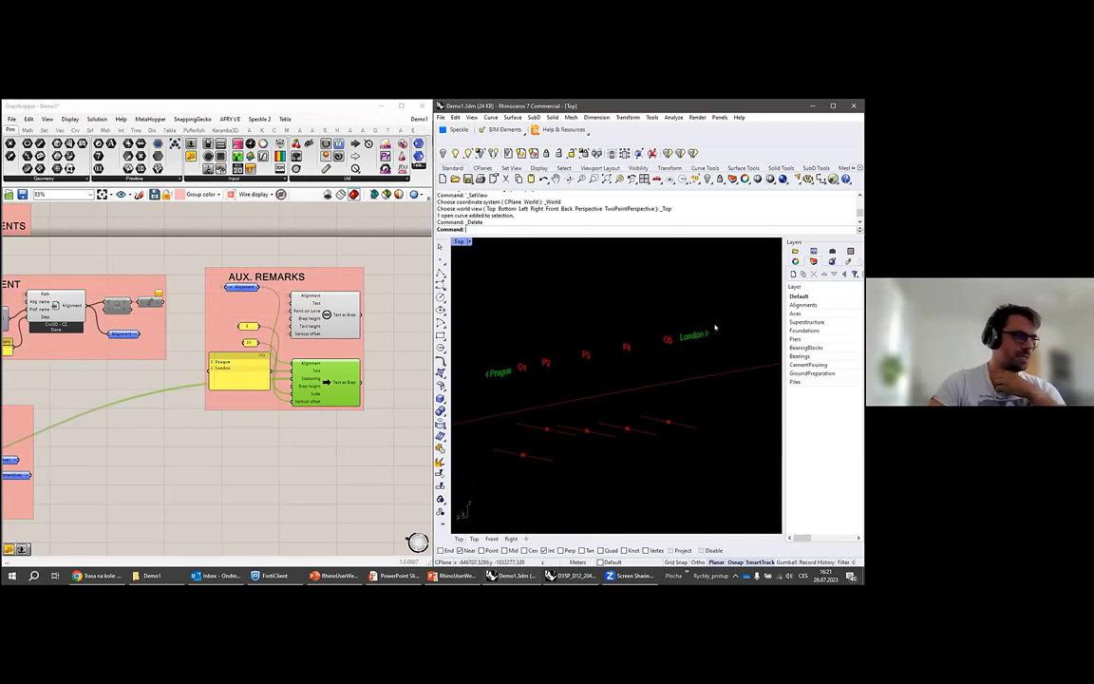
{"action": "left_click", "coordinate": [235, 379]}
{"action": "scroll", "coordinate": [235, 379], "scroll_direction": "up", "scroll_amount": 3}
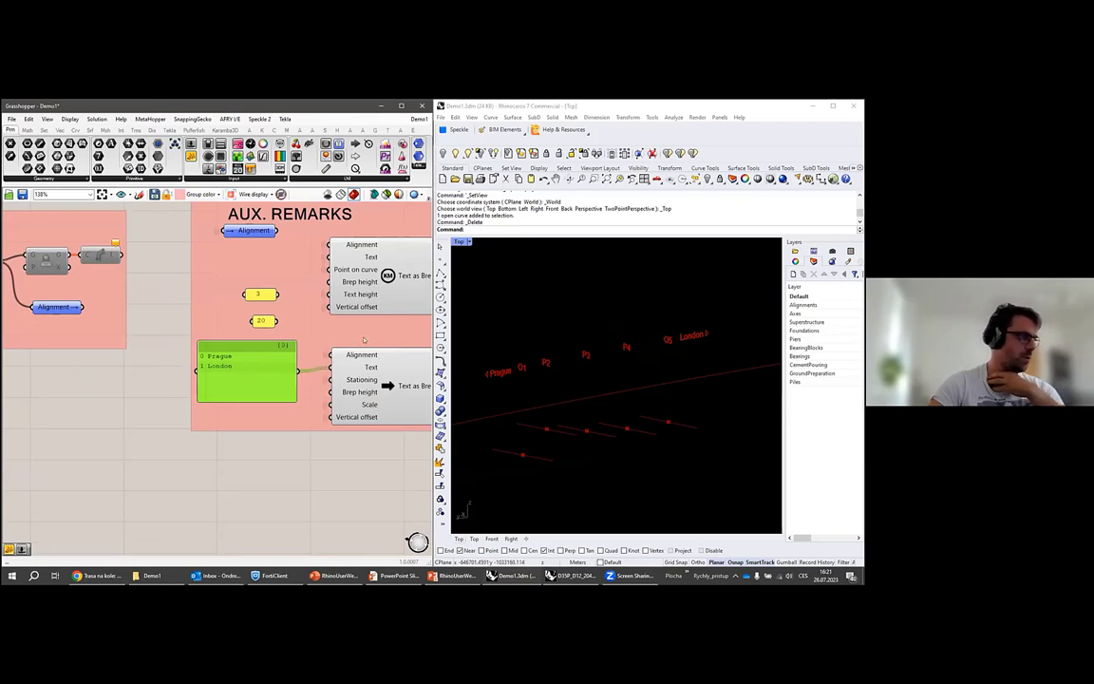
Enable the component that generates the deck cross-section.
{"action": "scroll", "coordinate": [300, 355], "scroll_direction": "down", "scroll_amount": 3}
{"action": "scroll", "coordinate": [299, 353], "scroll_direction": "down", "scroll_amount": 2}
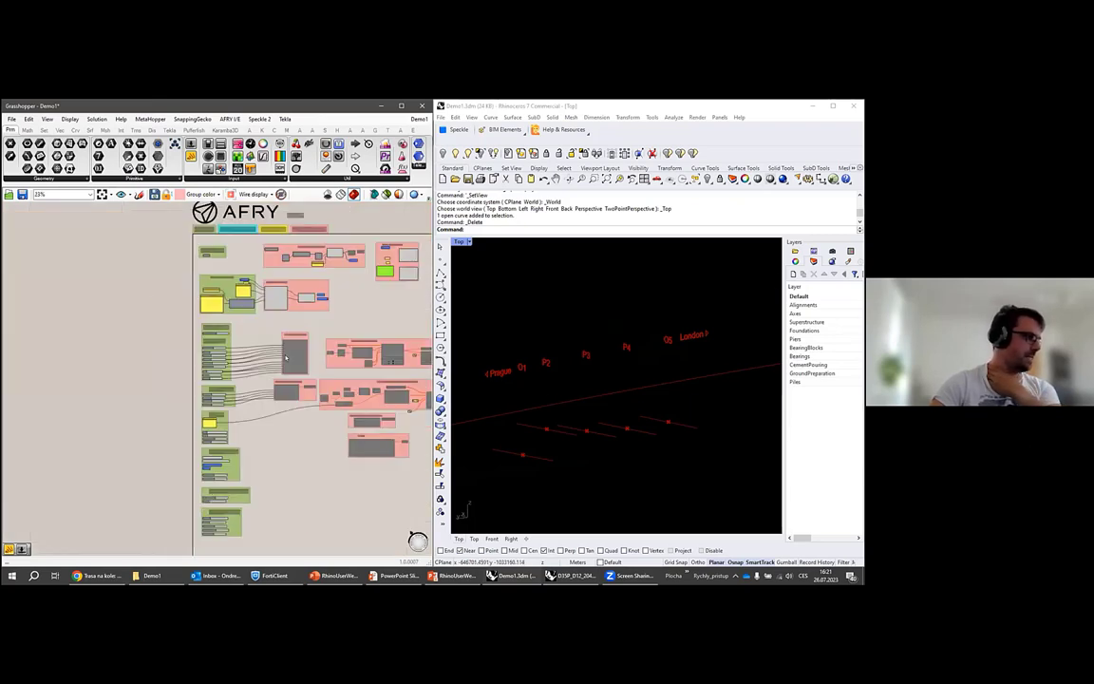
{"action": "scroll", "coordinate": [301, 355], "scroll_direction": "up", "scroll_amount": 2}
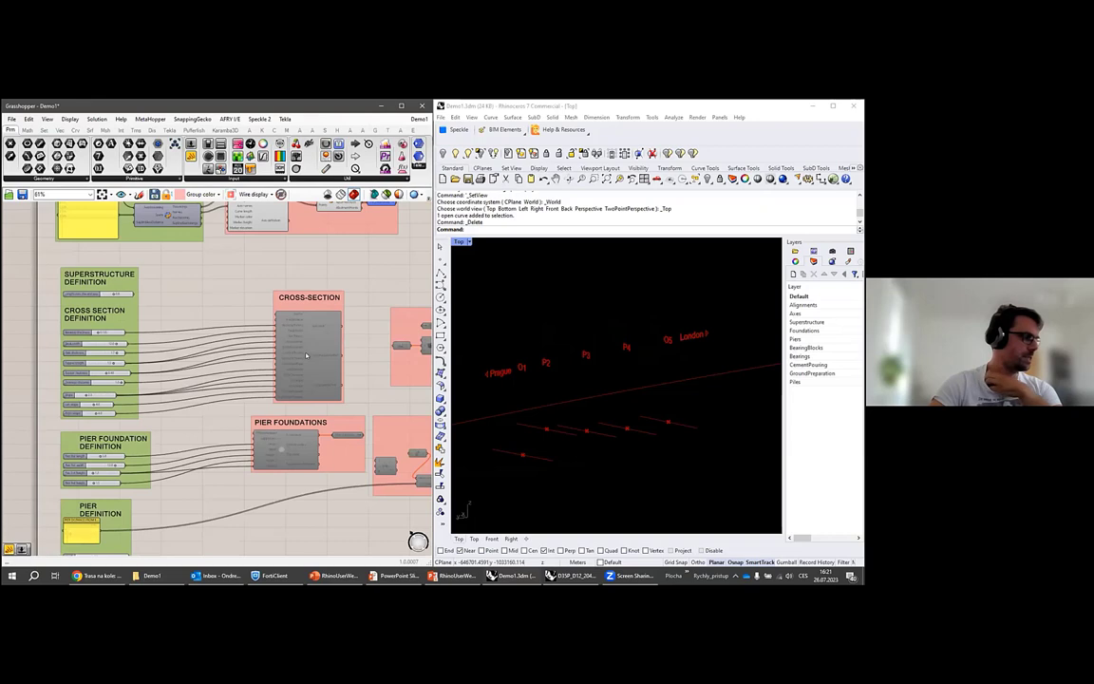
{"action": "scroll", "coordinate": [303, 353], "scroll_direction": "up", "scroll_amount": 2}
{"action": "middle_click", "coordinate": [305, 354]}
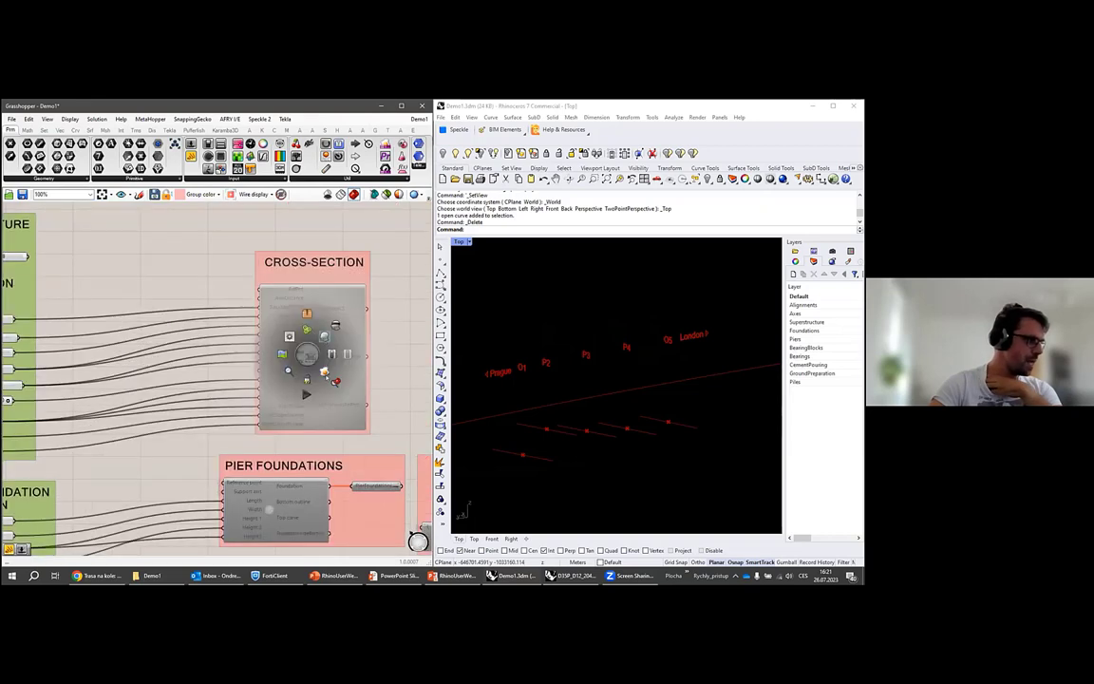
{"action": "left_click", "coordinate": [313, 355]}
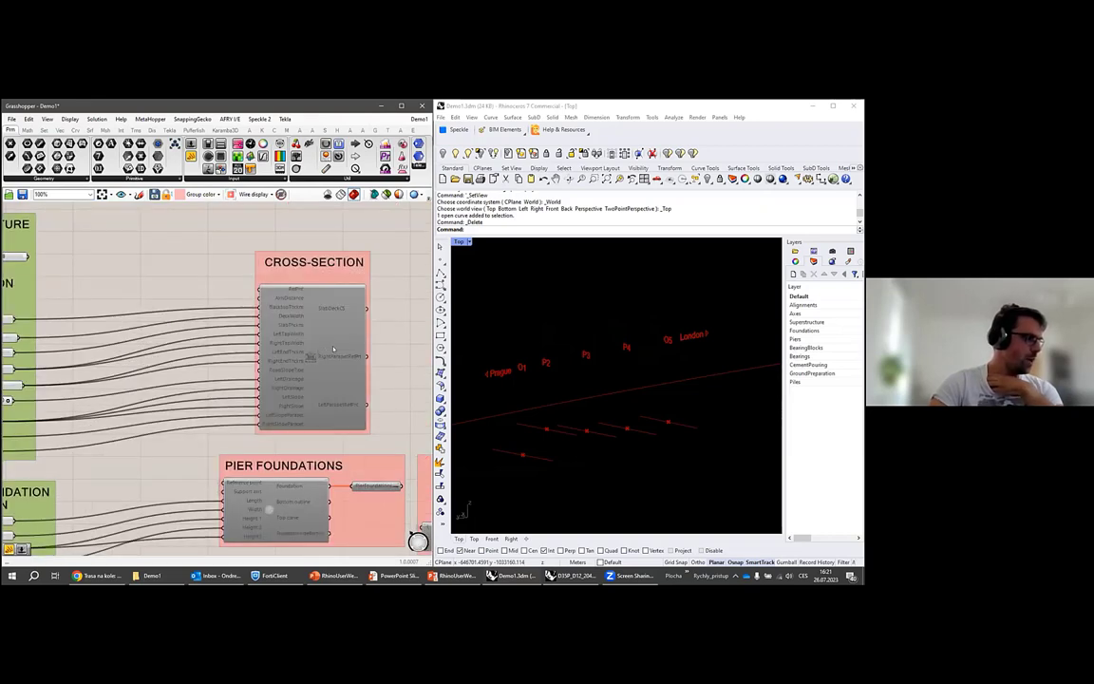
{"action": "middle_click", "coordinate": [310, 355]}
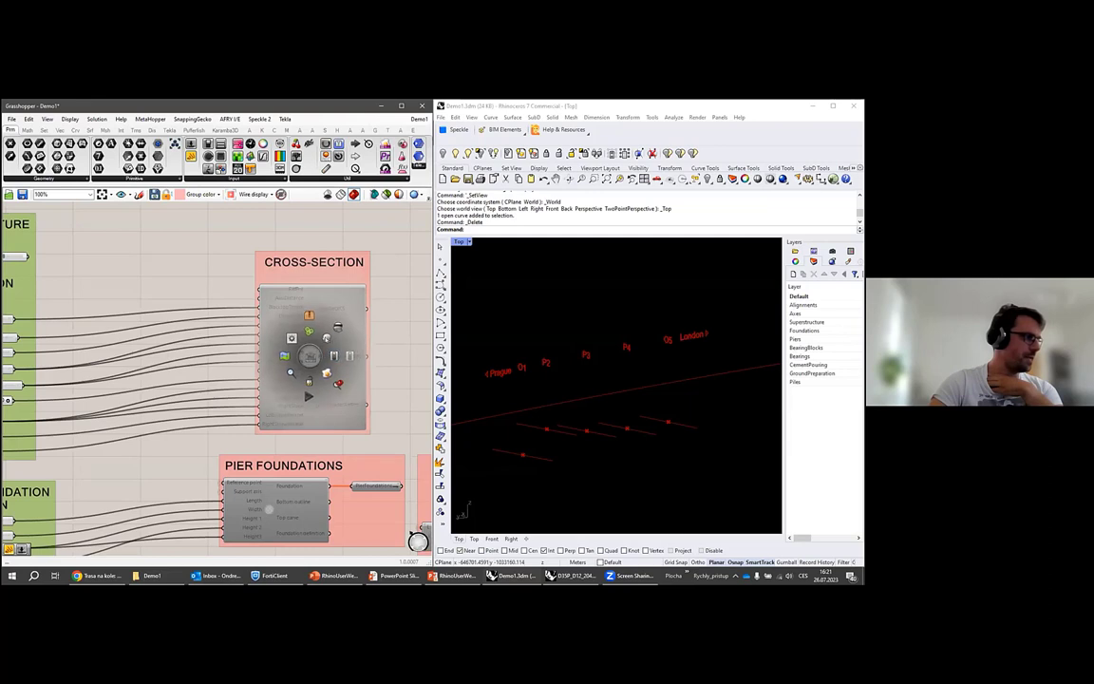
{"action": "left_click", "coordinate": [310, 356]}
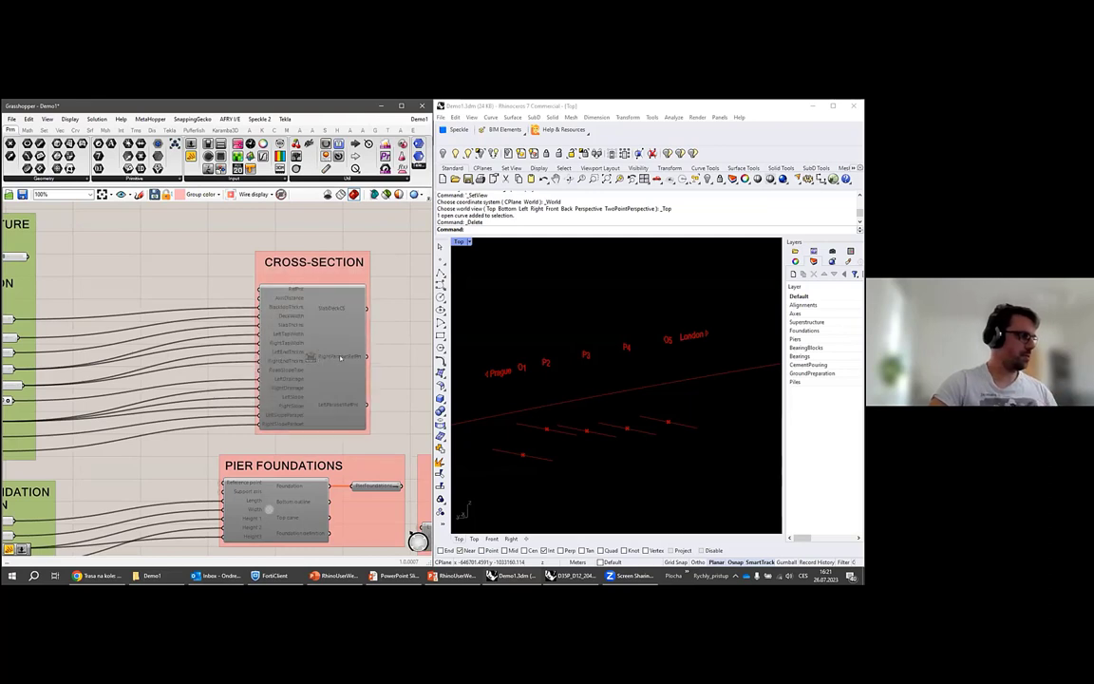
{"action": "middle_click", "coordinate": [316, 358]}
{"action": "left_click", "coordinate": [314, 358]}
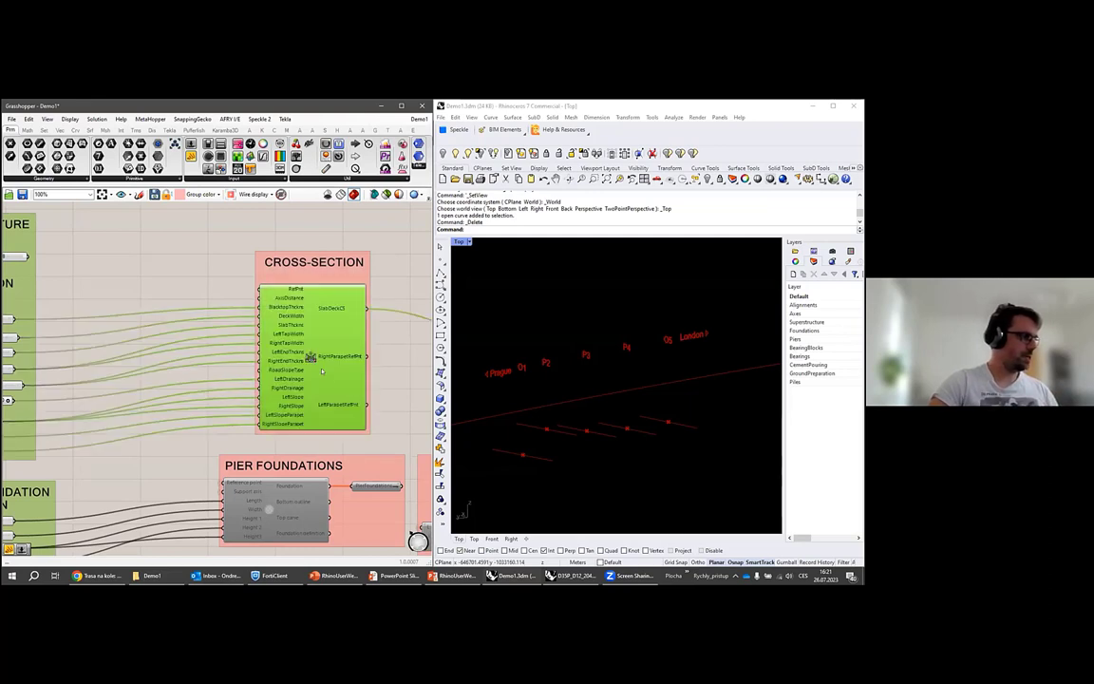
View the slab deck cross-section at the model origin from the world Top view and check the component's slab deck output.
{"action": "right_click_drag", "start_coordinate": [491, 432], "coordinate": [442, 263]}
{"action": "left_click", "coordinate": [469, 241]}
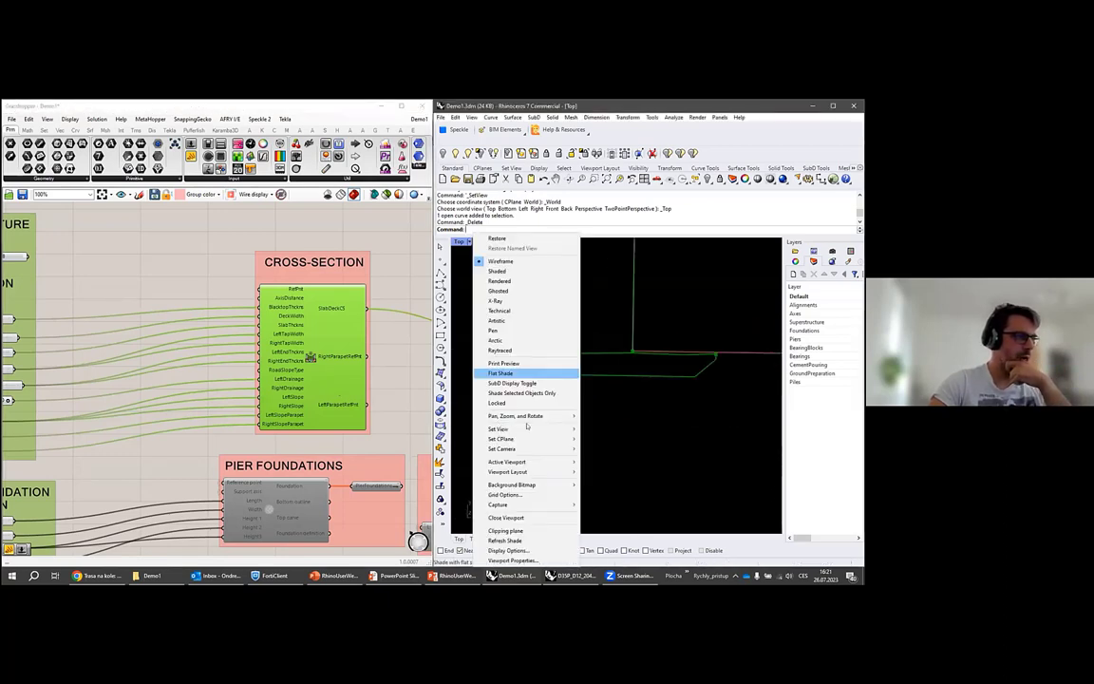
{"action": "mouse_move", "coordinate": [532, 429]}
{"action": "left_click", "coordinate": [598, 442]}
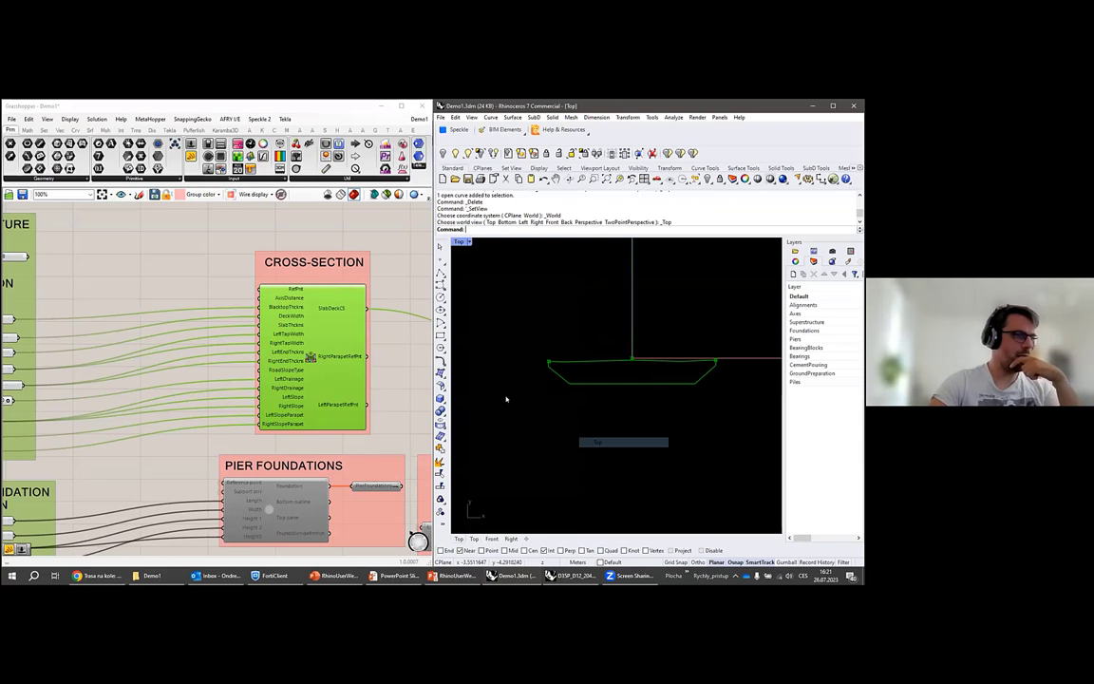
{"action": "scroll", "coordinate": [511, 399], "scroll_direction": "up", "scroll_amount": 4}
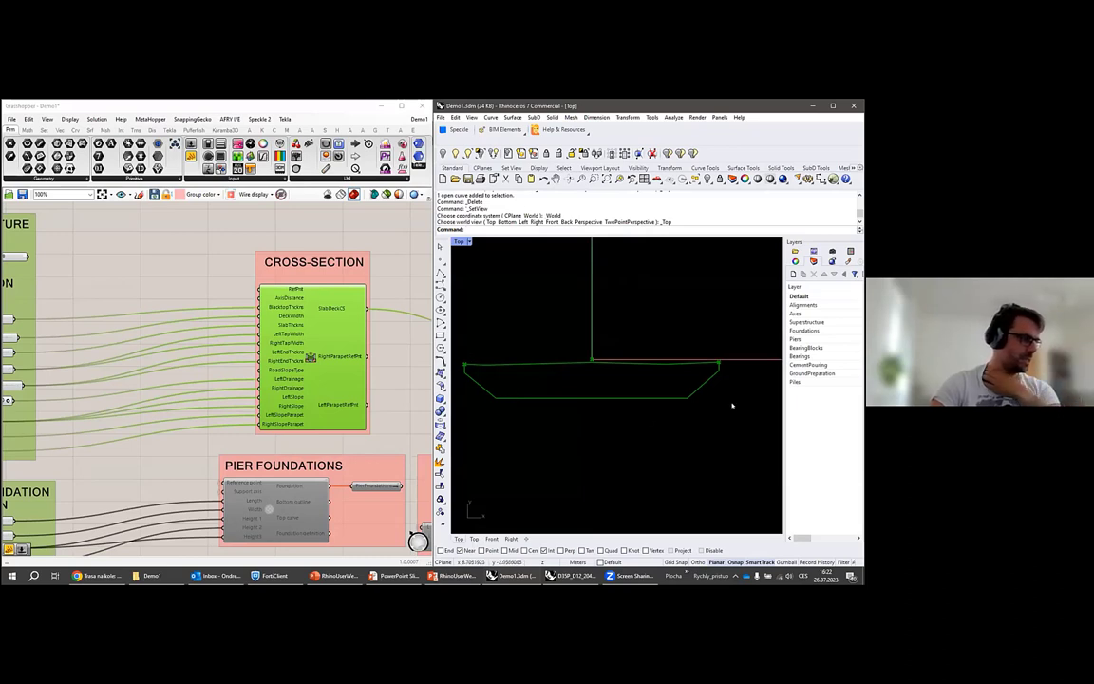
{"action": "left_click", "coordinate": [333, 307]}
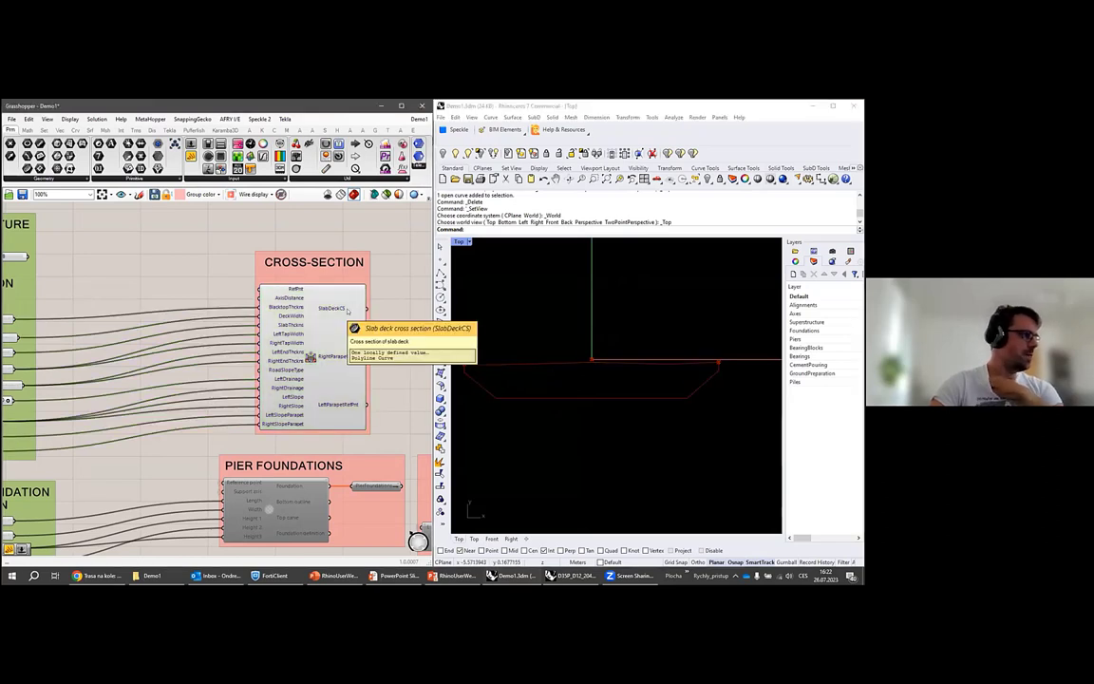
{"action": "left_click", "coordinate": [323, 319]}
Set the slab thickness to 1.2 and adjust the tapper length in the cross section definition.
{"action": "scroll", "coordinate": [191, 357], "scroll_direction": "down", "scroll_amount": 1}
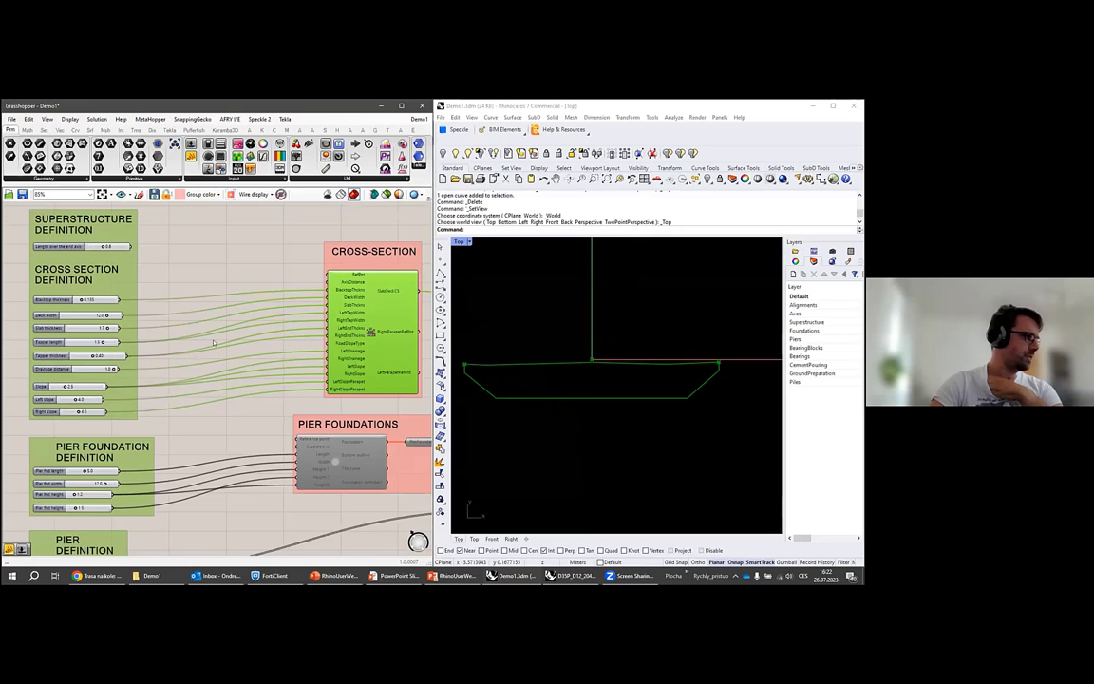
{"action": "scroll", "coordinate": [214, 342], "scroll_direction": "down", "scroll_amount": 1}
{"action": "scroll", "coordinate": [166, 337], "scroll_direction": "up", "scroll_amount": 4}
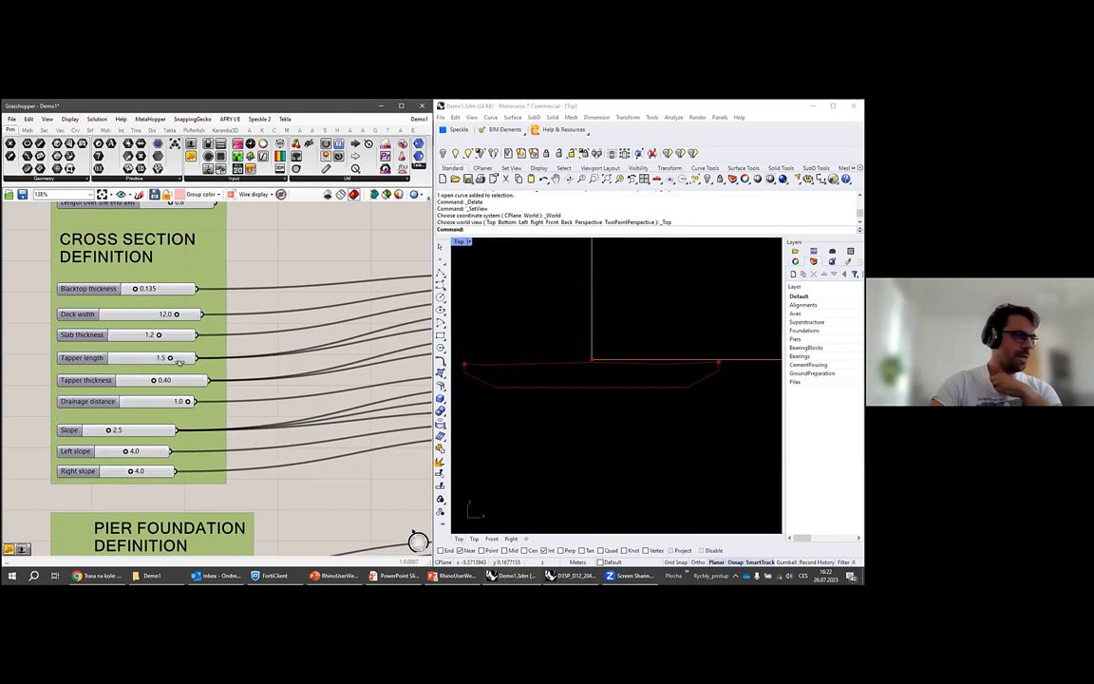
{"action": "mouse_move", "coordinate": [170, 359]}
{"action": "left_mouse_down"}
{"action": "mouse_move", "coordinate": [182, 360]}
{"action": "mouse_move", "coordinate": [152, 380]}
{"action": "mouse_move", "coordinate": [164, 380]}
{"action": "left_mouse_up"}
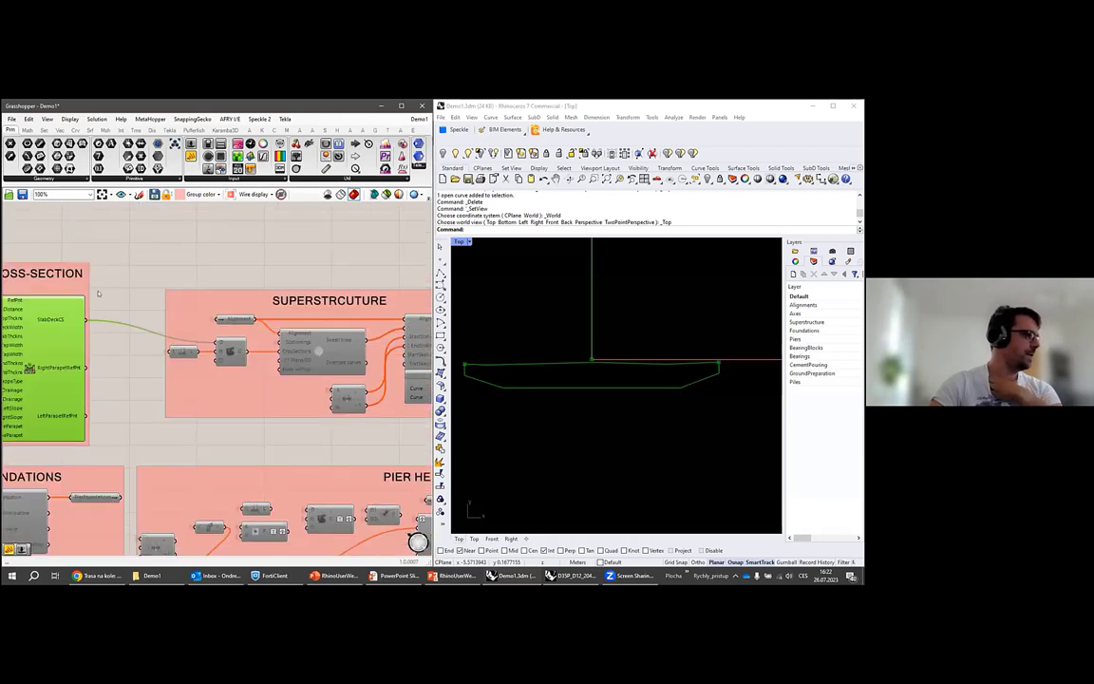
{"action": "right_click_drag", "start_coordinate": [61, 310], "coordinate": [135, 300]}
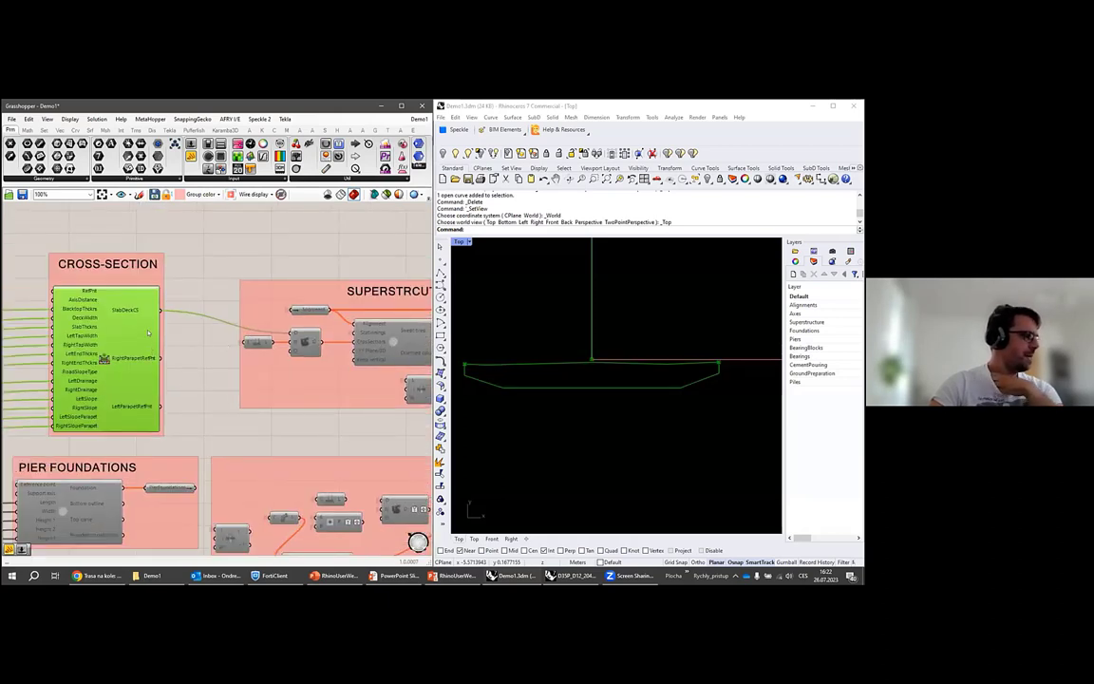
Enable the alignment, list length and duplicate data components that feed the sweep in the SUPERSTRCUTURE group.
{"action": "mouse_move", "coordinate": [74, 298]}
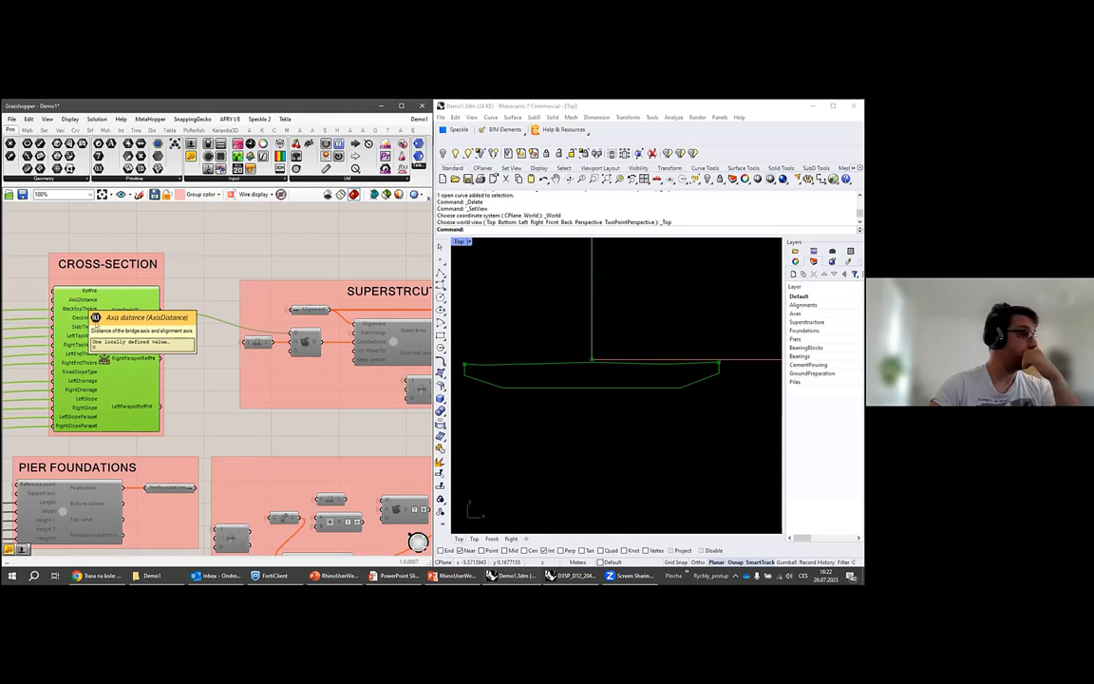
{"action": "mouse_move", "coordinate": [136, 311]}
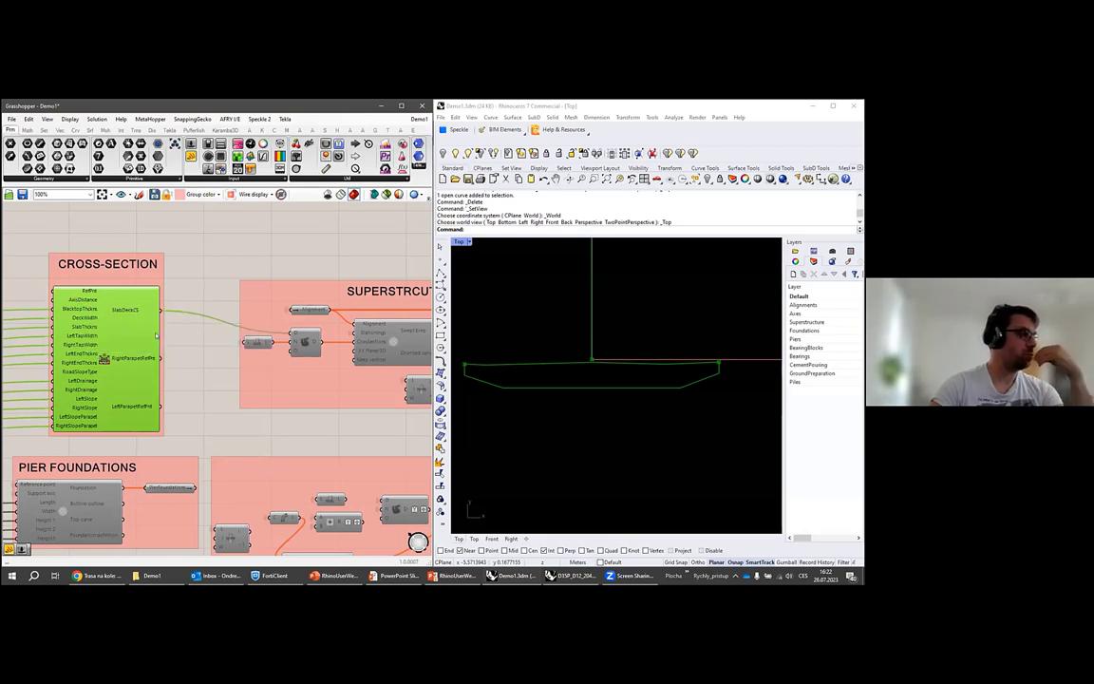
{"action": "right_click_drag", "start_coordinate": [183, 380], "coordinate": [126, 368]}
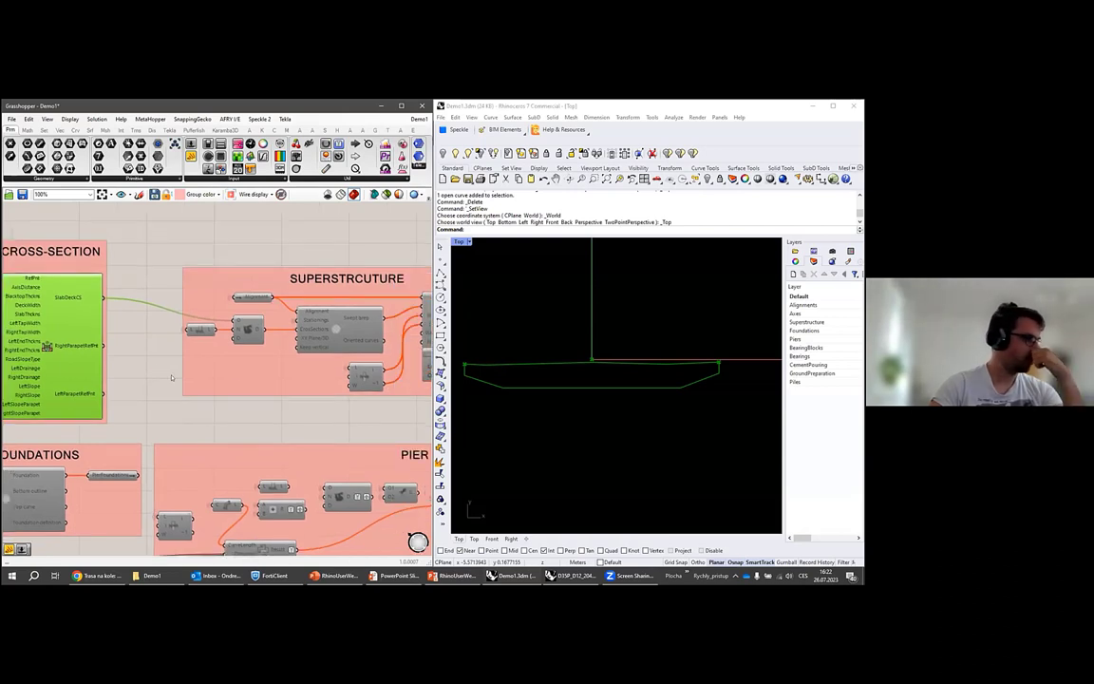
{"action": "right_click_drag", "start_coordinate": [219, 338], "coordinate": [176, 332]}
{"action": "left_click_drag", "start_coordinate": [131, 282], "coordinate": [232, 347]}
{"action": "middle_click", "coordinate": [221, 324]}
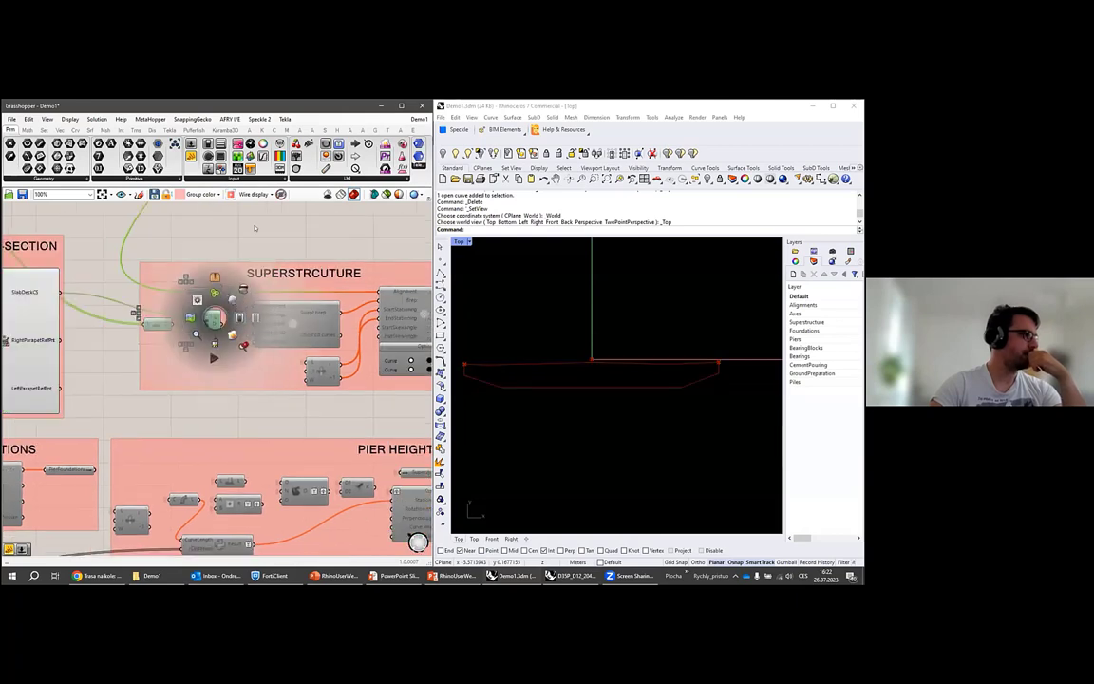
{"action": "left_click", "coordinate": [246, 324]}
{"action": "left_click", "coordinate": [229, 203]}
Enable the Align to curve and sweep stationings component and view the swept deck in 3D along the alignment.
{"action": "left_click", "coordinate": [292, 325]}
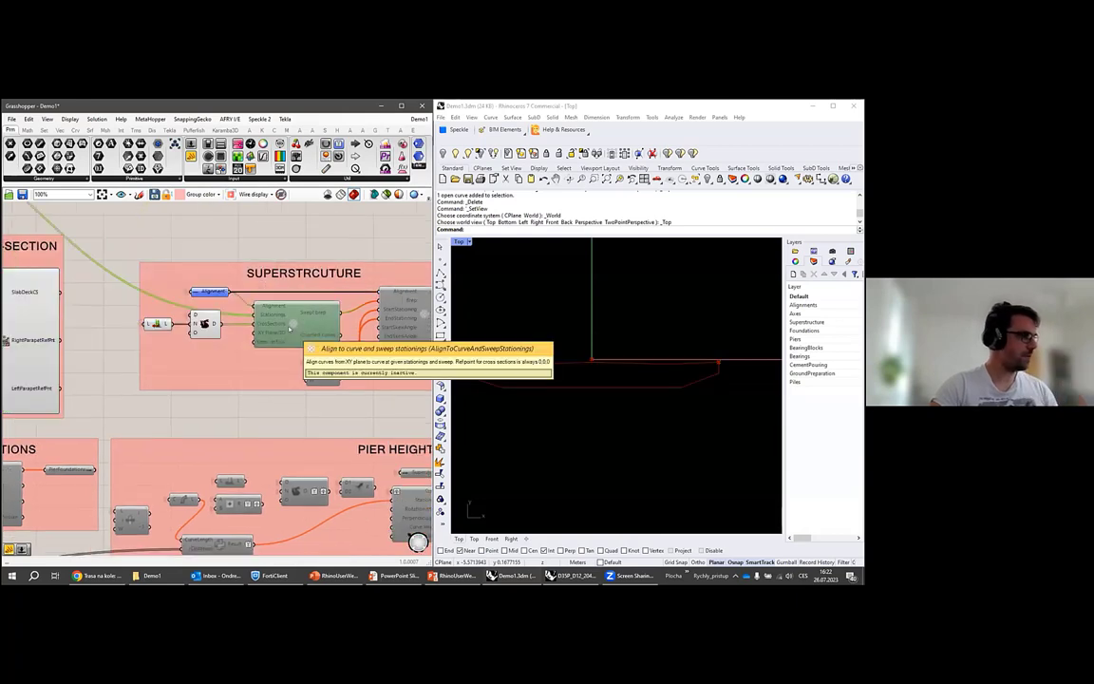
{"action": "key", "text": "ctrl+e"}
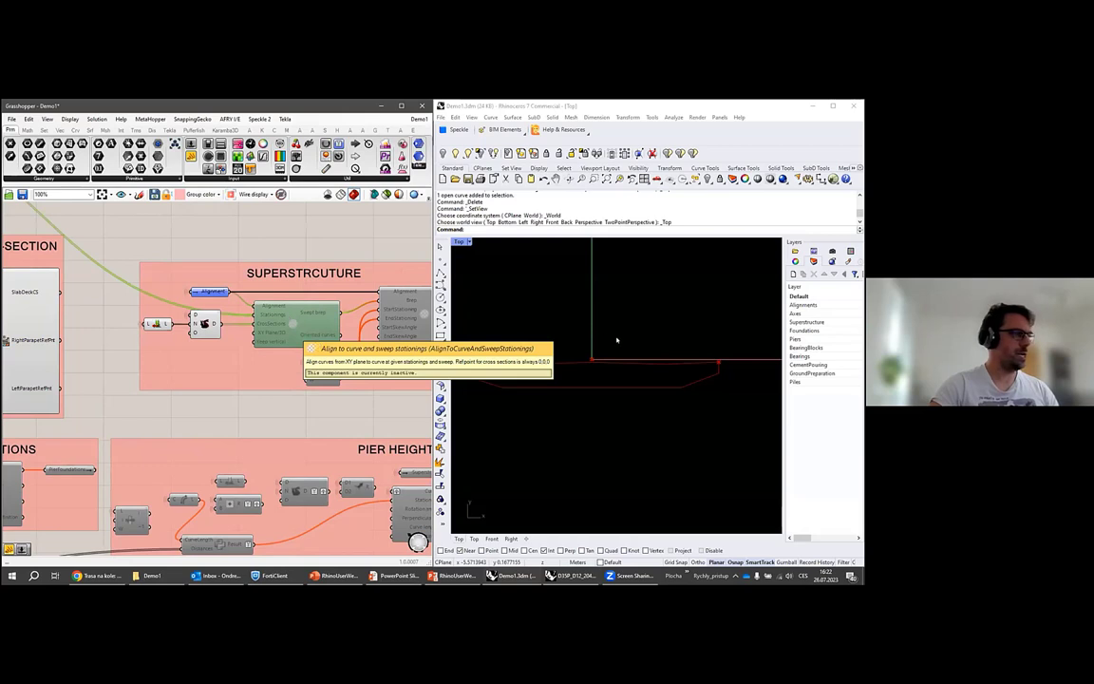
{"action": "left_click", "coordinate": [515, 419]}
{"action": "right_click_drag", "start_coordinate": [597, 391], "coordinate": [569, 415], "text": "ctrl+shift"}
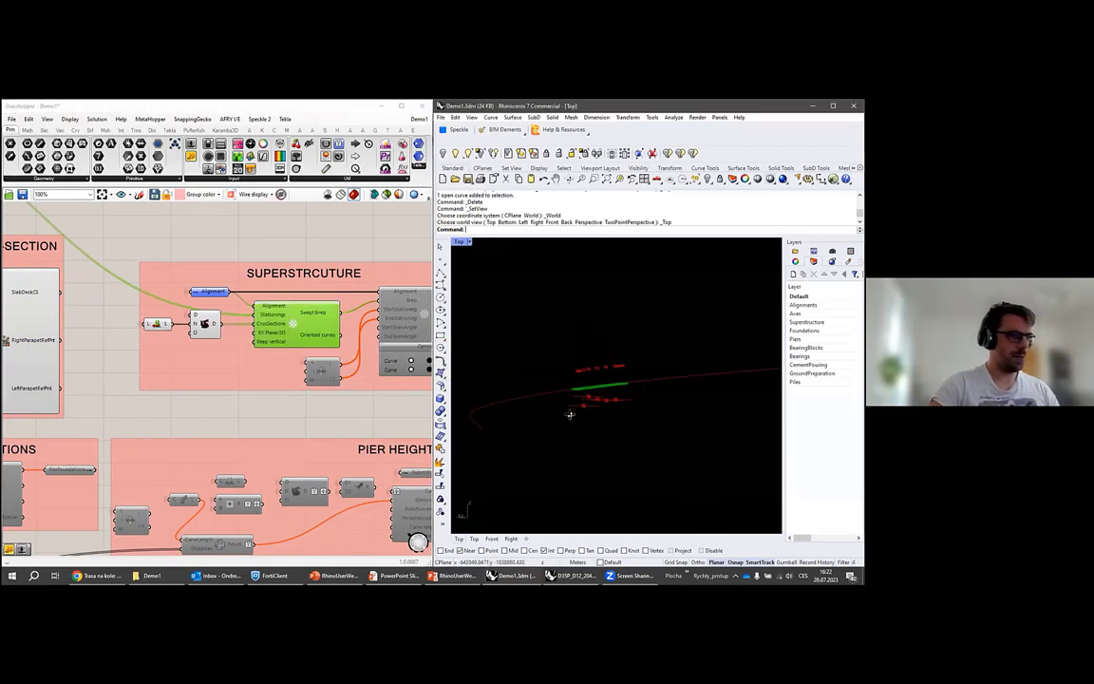
{"action": "scroll", "coordinate": [569, 415], "scroll_direction": "up", "scroll_amount": 8}
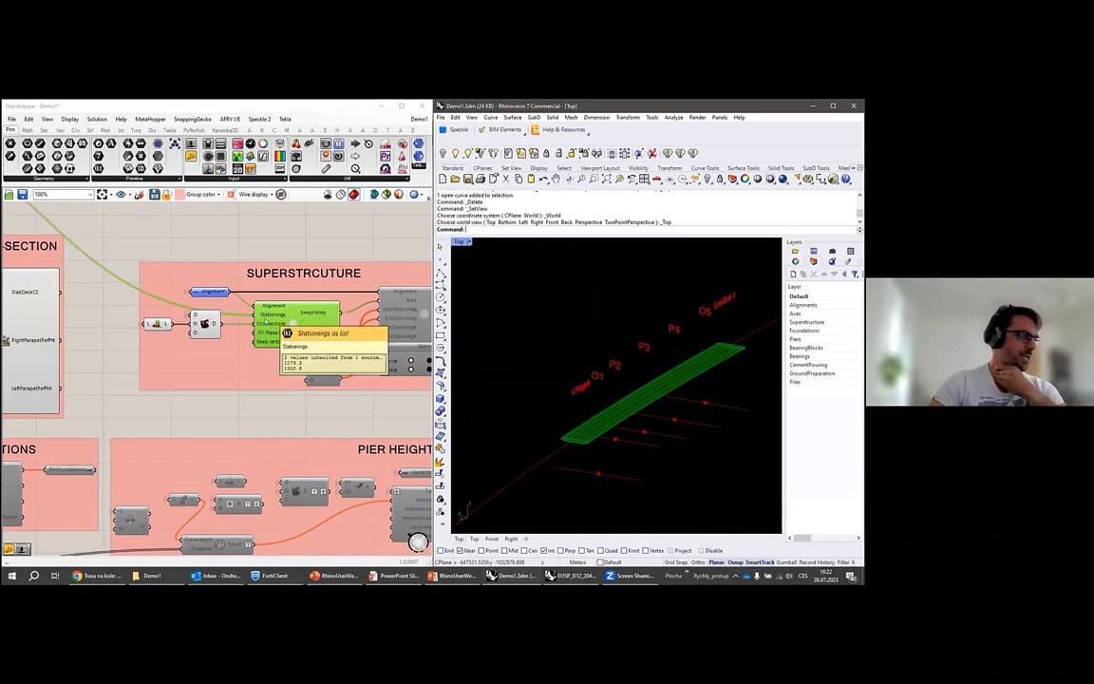
Enable the List Item component and the deck-cutting component it feeds, and check the cut at the deck's Prague end.
{"action": "right_click_drag", "start_coordinate": [585, 416], "coordinate": [523, 402]}
{"action": "scroll", "coordinate": [523, 402], "scroll_direction": "down", "scroll_amount": 5}
{"action": "scroll", "coordinate": [532, 395], "scroll_direction": "up", "scroll_amount": 2}
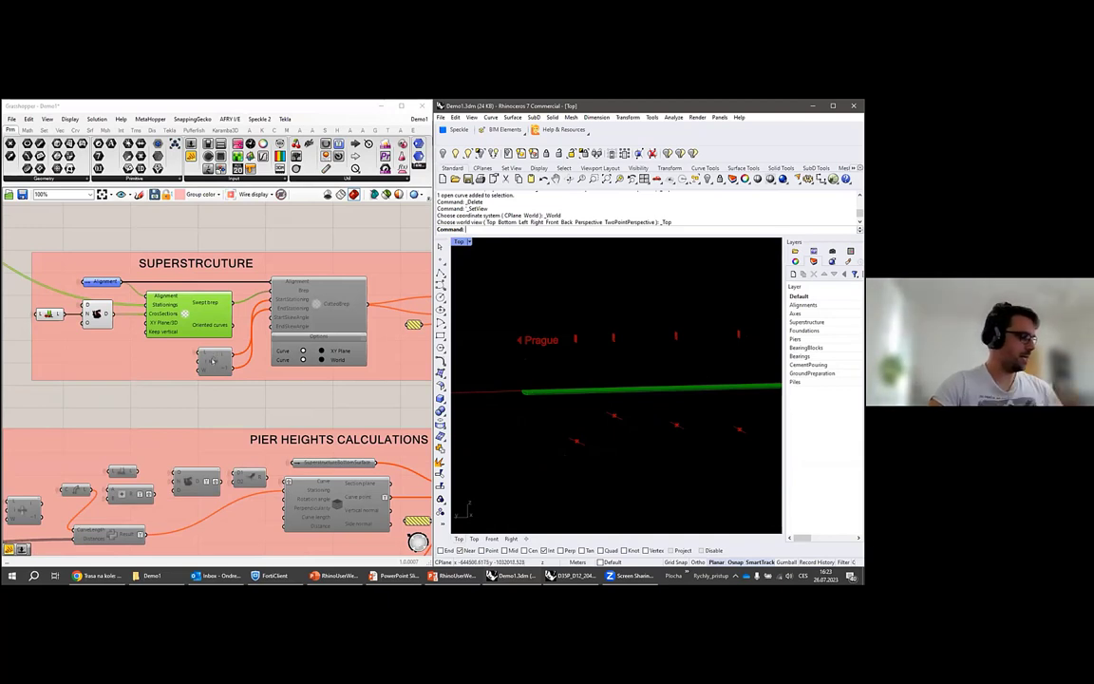
{"action": "left_click", "coordinate": [214, 361]}
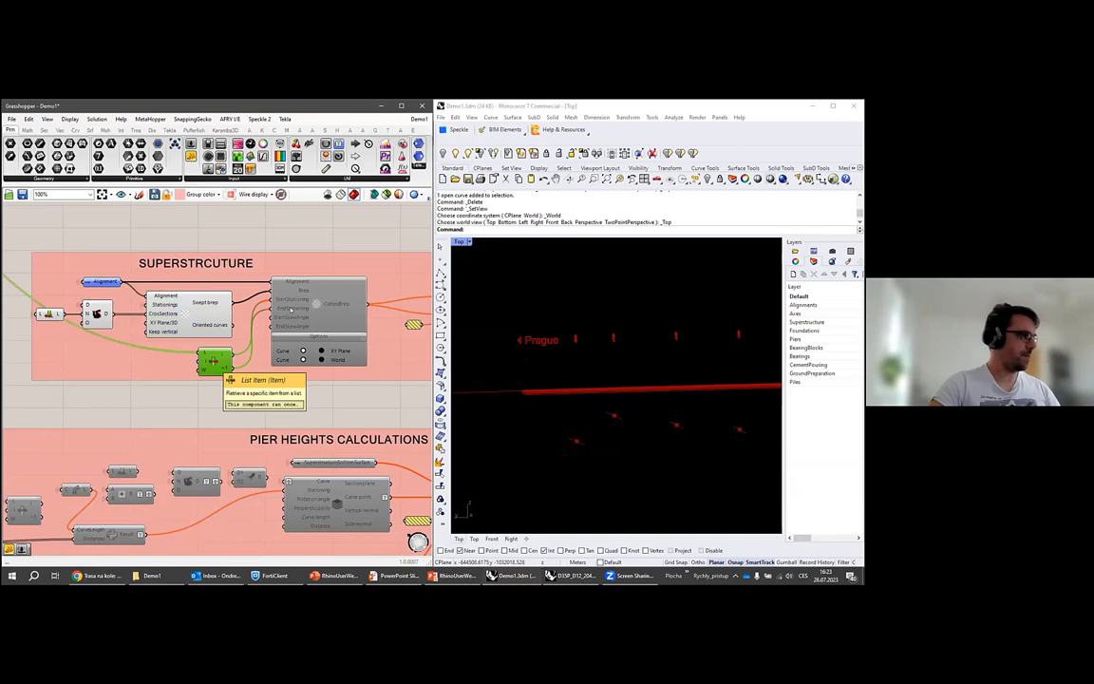
{"action": "left_click", "coordinate": [314, 303]}
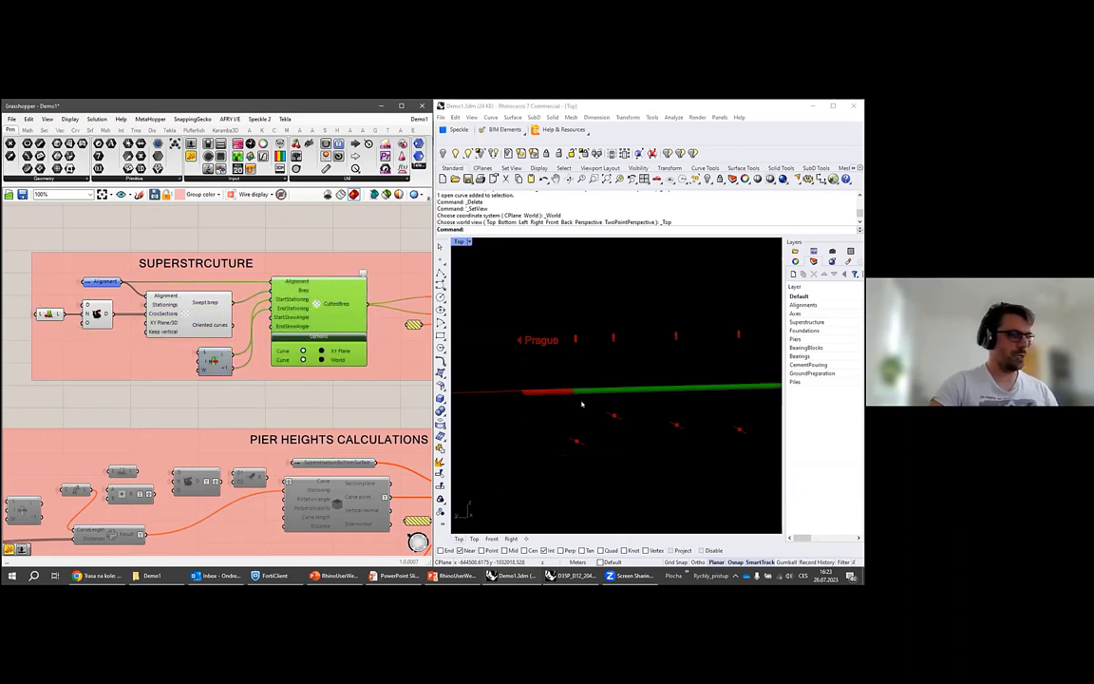
{"action": "scroll", "coordinate": [583, 405], "scroll_direction": "up", "scroll_amount": 2}
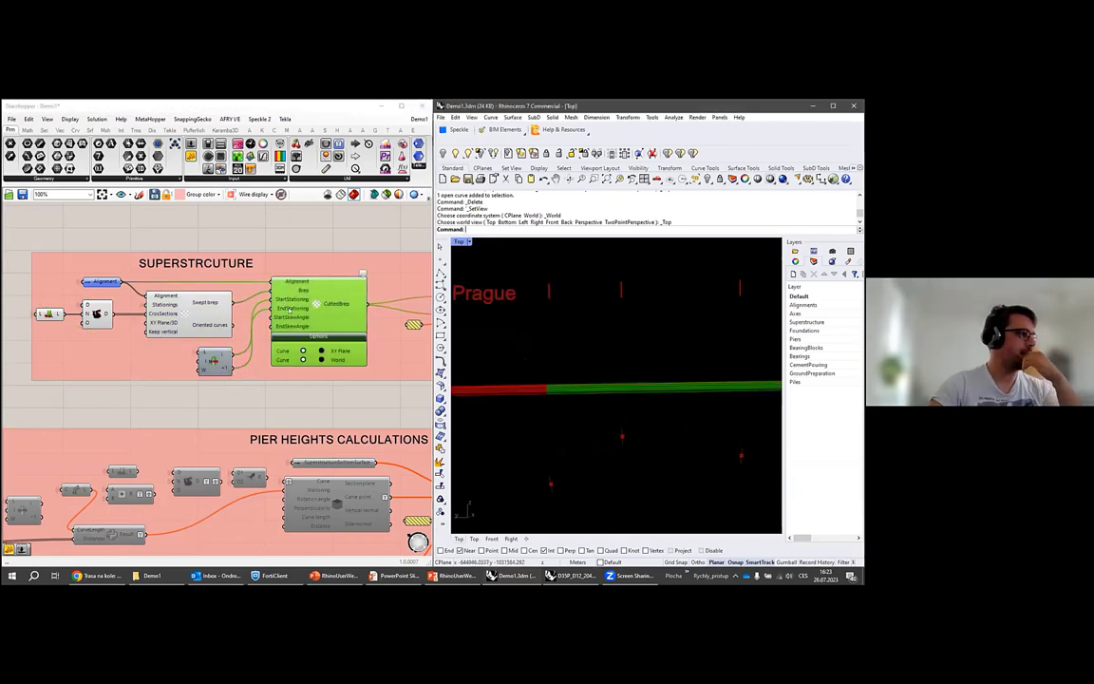
{"action": "mouse_move", "coordinate": [290, 311]}
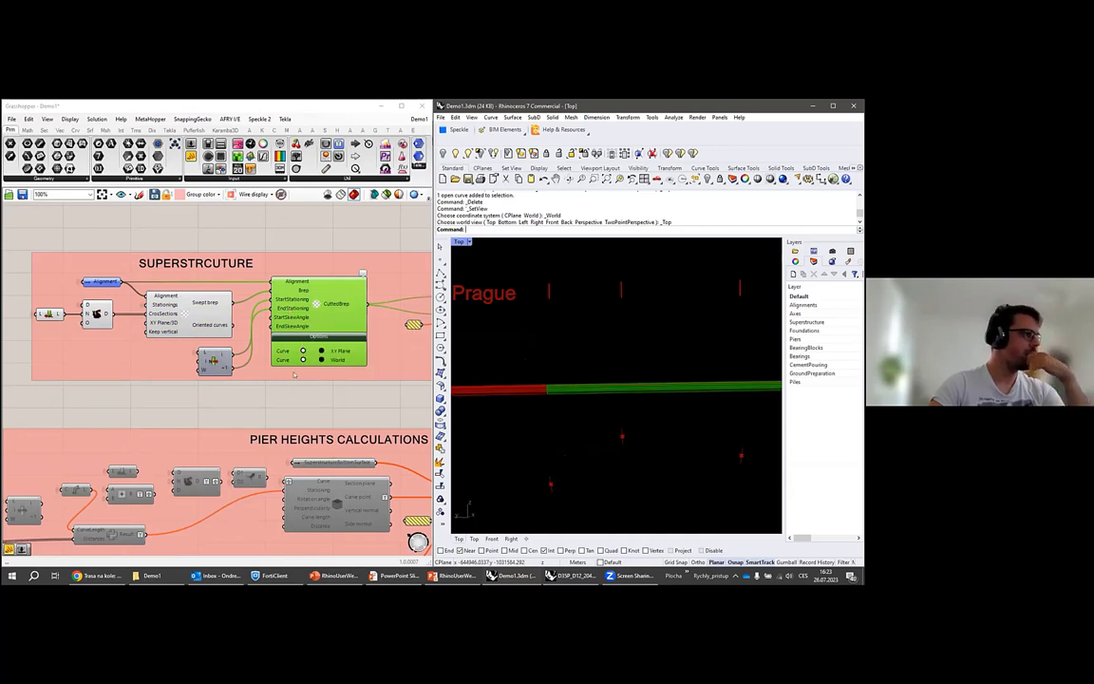
Add a number slider with value 80 and connect it to the StartSkewAngle input of the deck-cutting component.
{"action": "right_click_drag", "start_coordinate": [294, 400], "coordinate": [358, 398]}
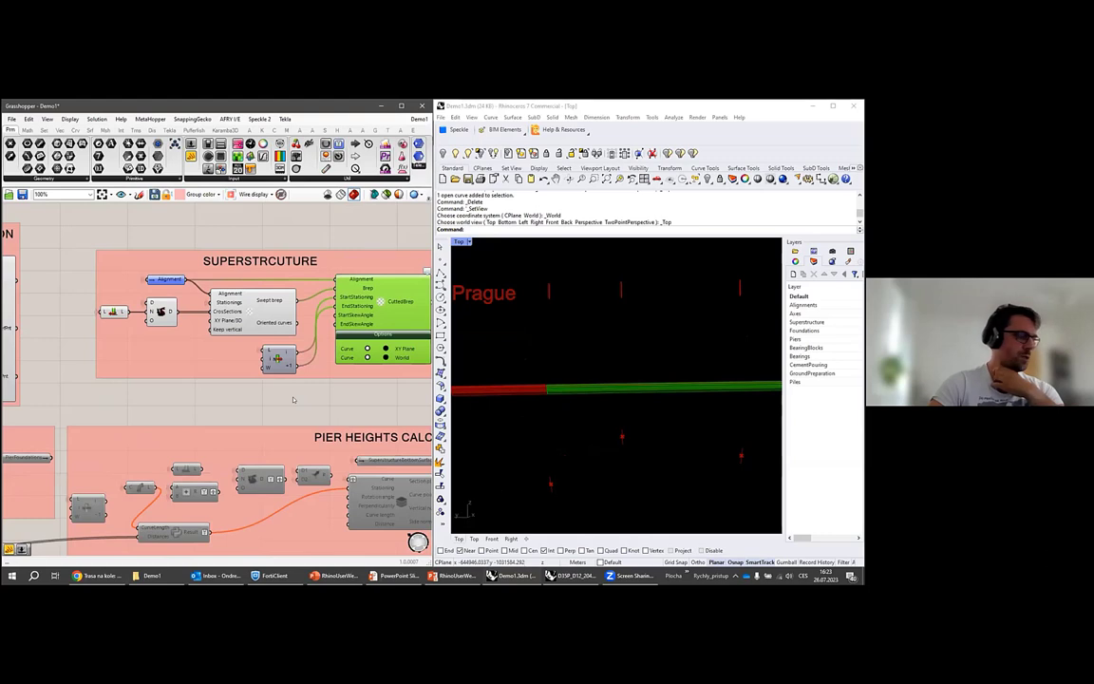
{"action": "left_click", "coordinate": [293, 397]}
{"action": "double_click", "coordinate": [294, 396]}
{"action": "type", "text": "80"}
{"action": "key", "text": "Return"}
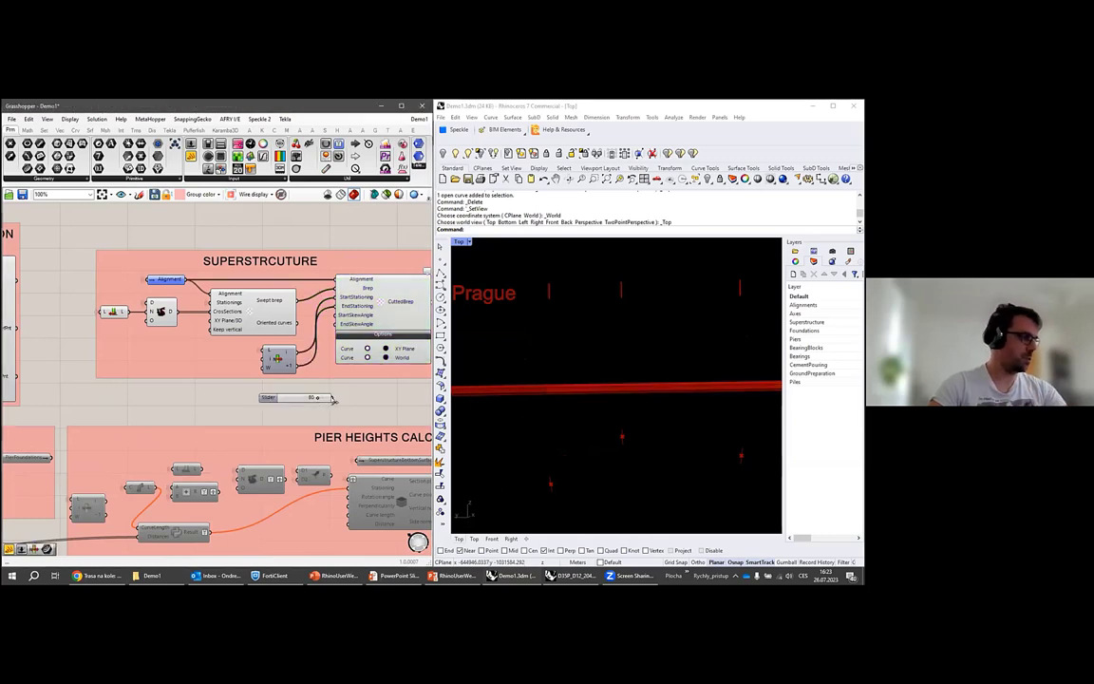
{"action": "left_click_drag", "start_coordinate": [334, 398], "coordinate": [334, 316]}
{"action": "left_click", "coordinate": [397, 317]}
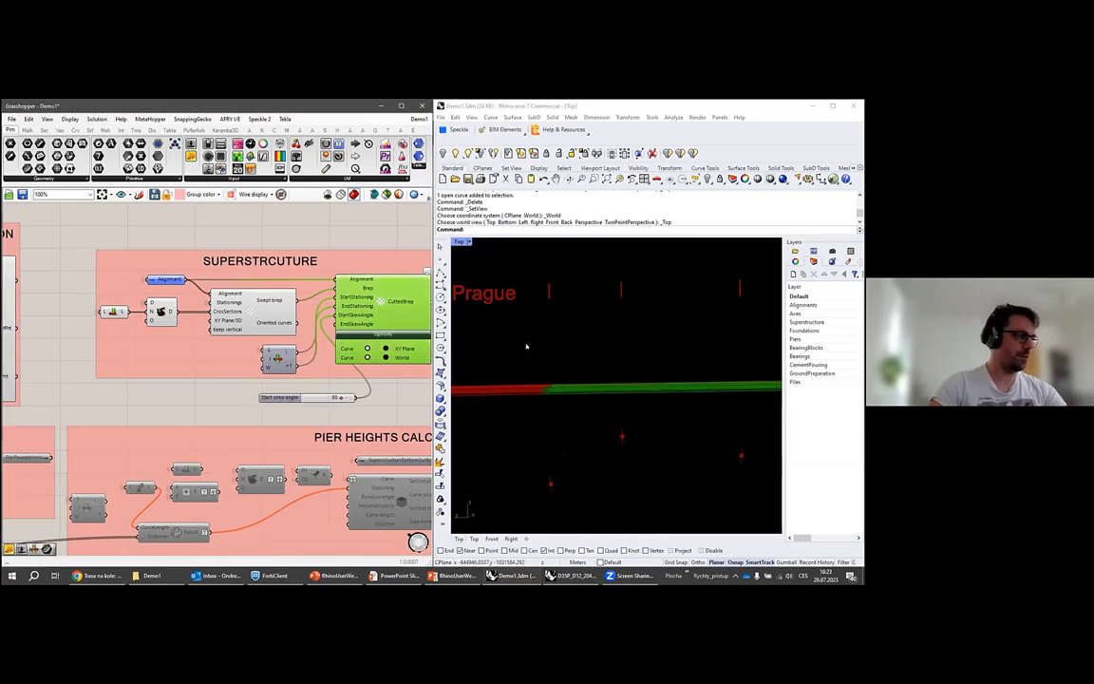
View the deck's skewed start from above and set the start skew angle to 57.
{"action": "scroll", "coordinate": [536, 352], "scroll_direction": "down", "scroll_amount": 6}
{"action": "right_click_drag", "start_coordinate": [573, 399], "coordinate": [582, 451], "text": "ctrl+shift"}
{"action": "scroll", "coordinate": [577, 470], "scroll_direction": "up", "scroll_amount": 6}
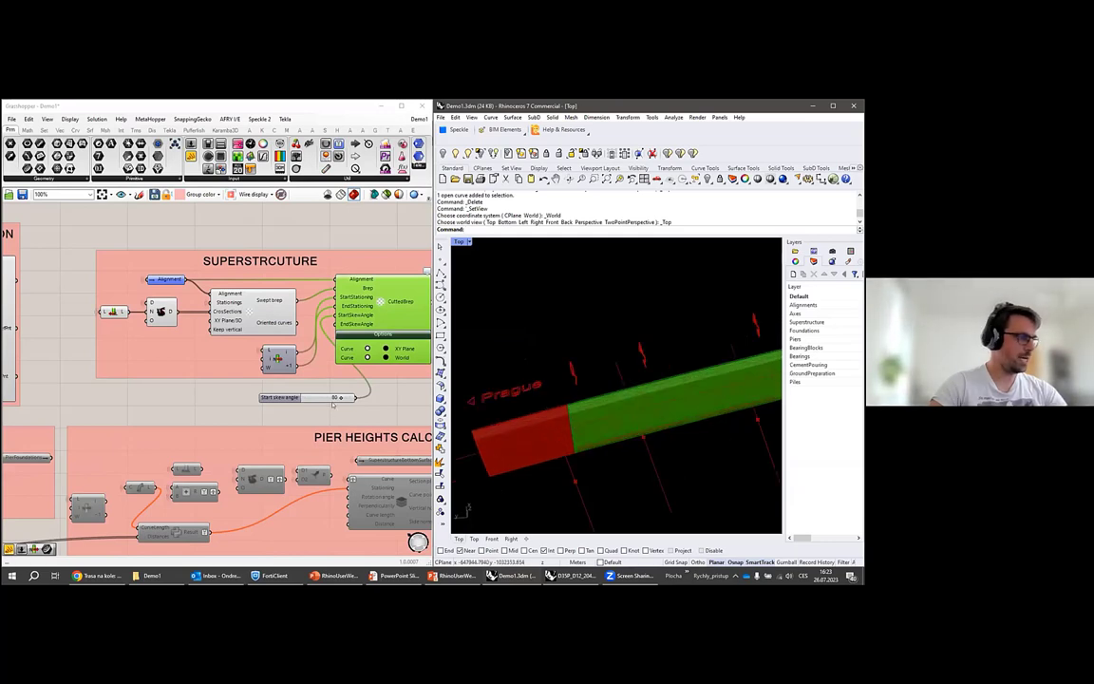
{"action": "scroll", "coordinate": [337, 403], "scroll_direction": "up", "scroll_amount": 3}
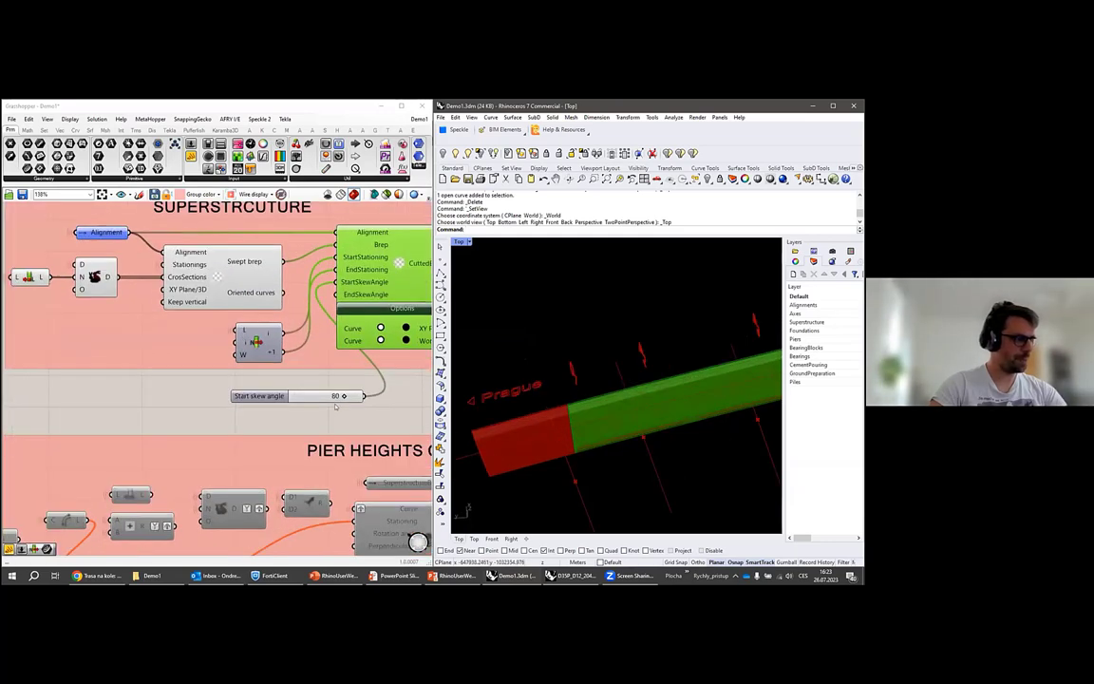
{"action": "left_click_drag", "start_coordinate": [339, 396], "coordinate": [328, 397]}
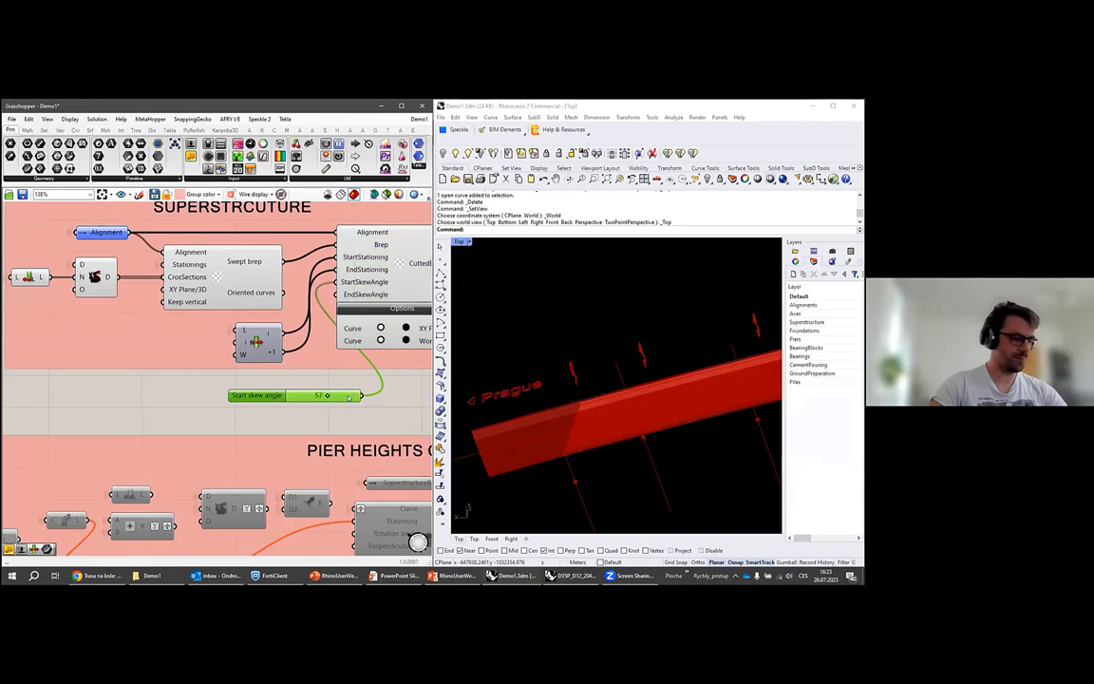
Delete the start skew angle slider and view the whole deck.
{"action": "key", "text": "Delete"}
{"action": "scroll", "coordinate": [640, 376], "scroll_direction": "down", "scroll_amount": 9}
{"action": "right_click_drag", "start_coordinate": [640, 374], "coordinate": [623, 346]}
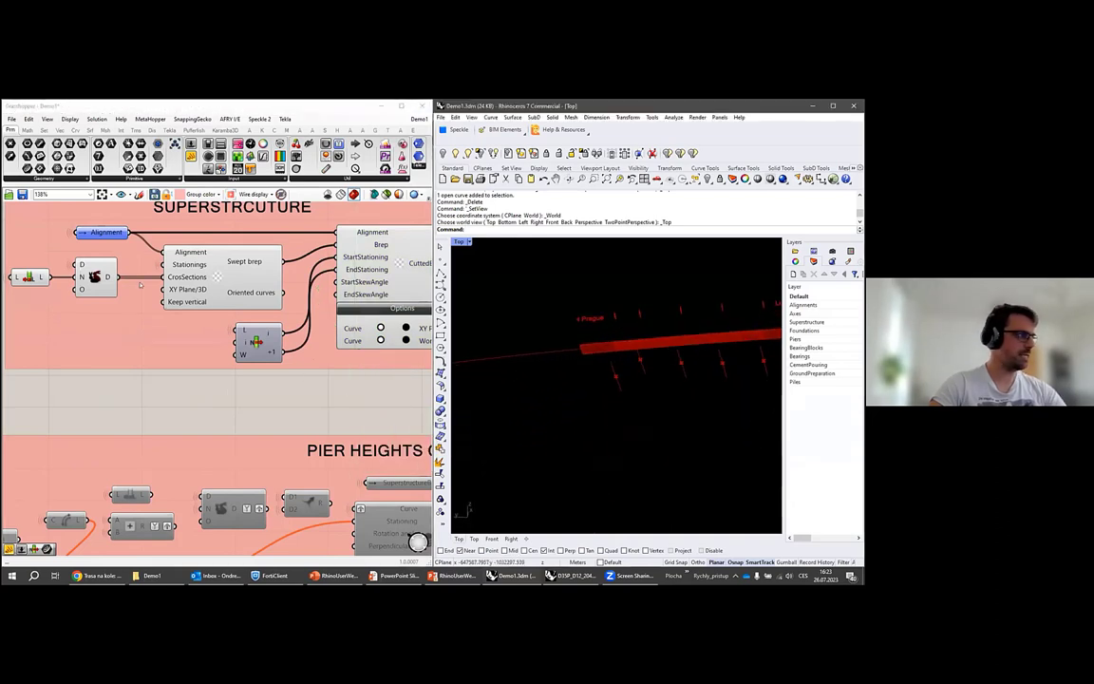
Turn off the preview of the superstructure components upstream of the deck-cutting component.
{"action": "right_click_drag", "start_coordinate": [189, 284], "coordinate": [290, 328]}
{"action": "scroll", "coordinate": [304, 336], "scroll_direction": "down", "scroll_amount": 1}
{"action": "scroll", "coordinate": [285, 323], "scroll_direction": "down", "scroll_amount": 2}
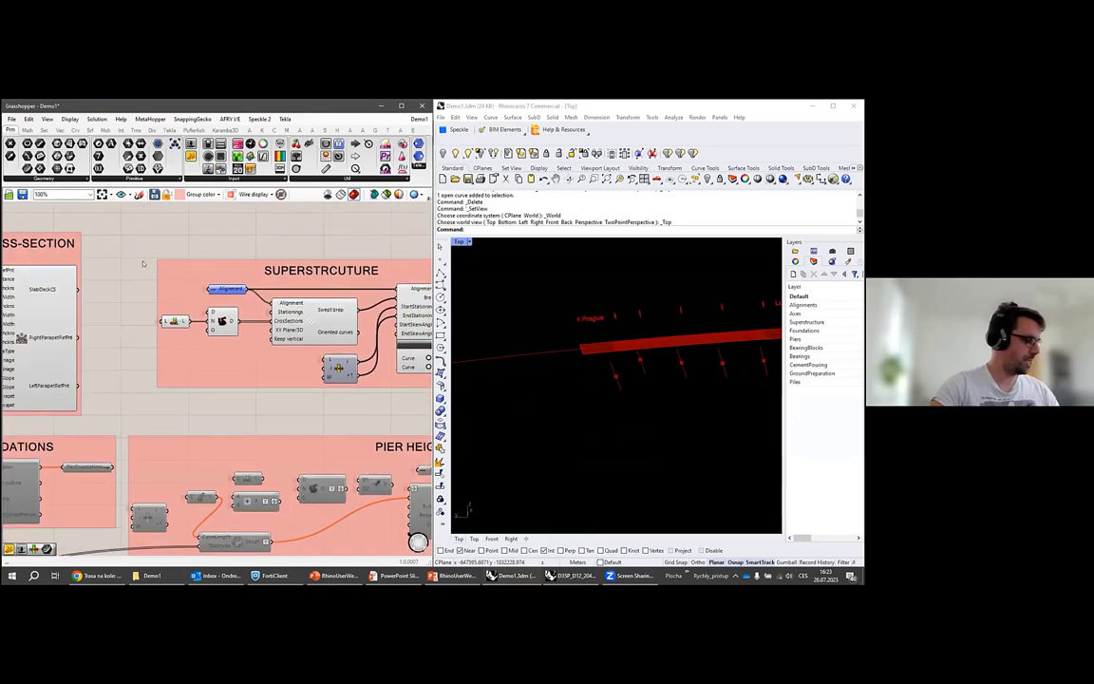
{"action": "left_click_drag", "start_coordinate": [147, 256], "coordinate": [350, 399]}
{"action": "key", "text": "ctrl+q"}
{"action": "scroll", "coordinate": [162, 270], "scroll_direction": "down", "scroll_amount": 2}
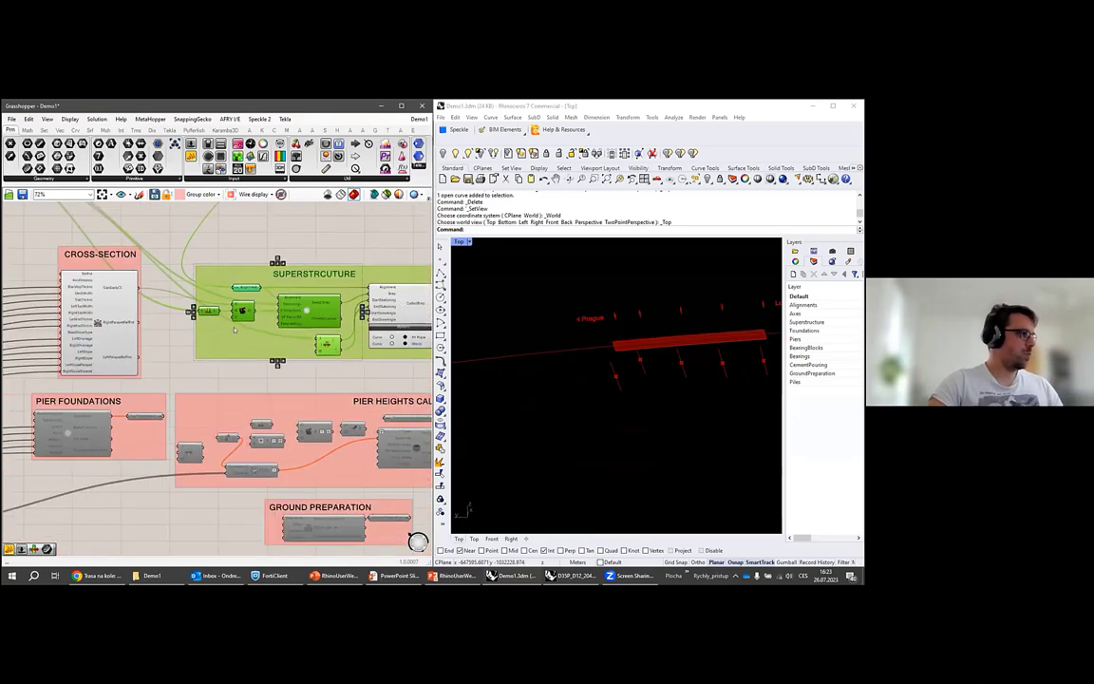
Enable the remaining superstructure components after the cut, including the face extraction and the Superstructure and SuperstructureBottomSurface parameters.
{"action": "right_click_drag", "start_coordinate": [378, 343], "coordinate": [174, 365]}
{"action": "left_click", "coordinate": [282, 281]}
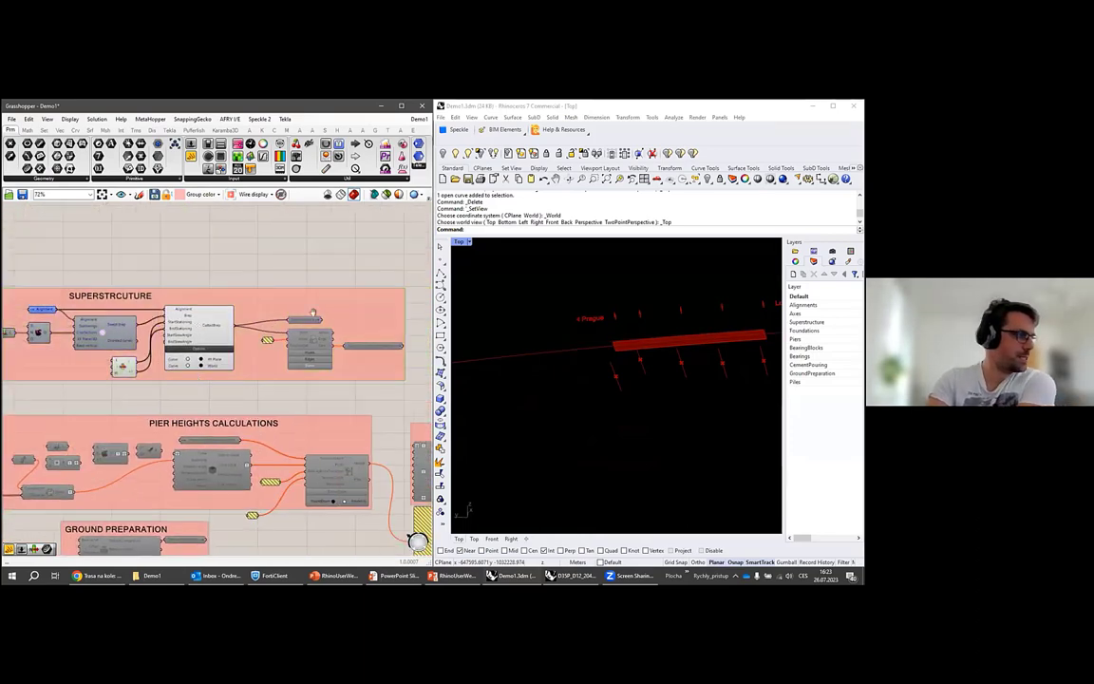
{"action": "scroll", "coordinate": [255, 323], "scroll_direction": "up", "scroll_amount": 3}
{"action": "left_click", "coordinate": [204, 320]}
{"action": "right_click_drag", "start_coordinate": [233, 323], "coordinate": [97, 312]}
{"action": "left_click_drag", "start_coordinate": [411, 408], "coordinate": [127, 252]}
{"action": "key", "text": "ctrl+e"}
{"action": "left_click", "coordinate": [334, 365]}
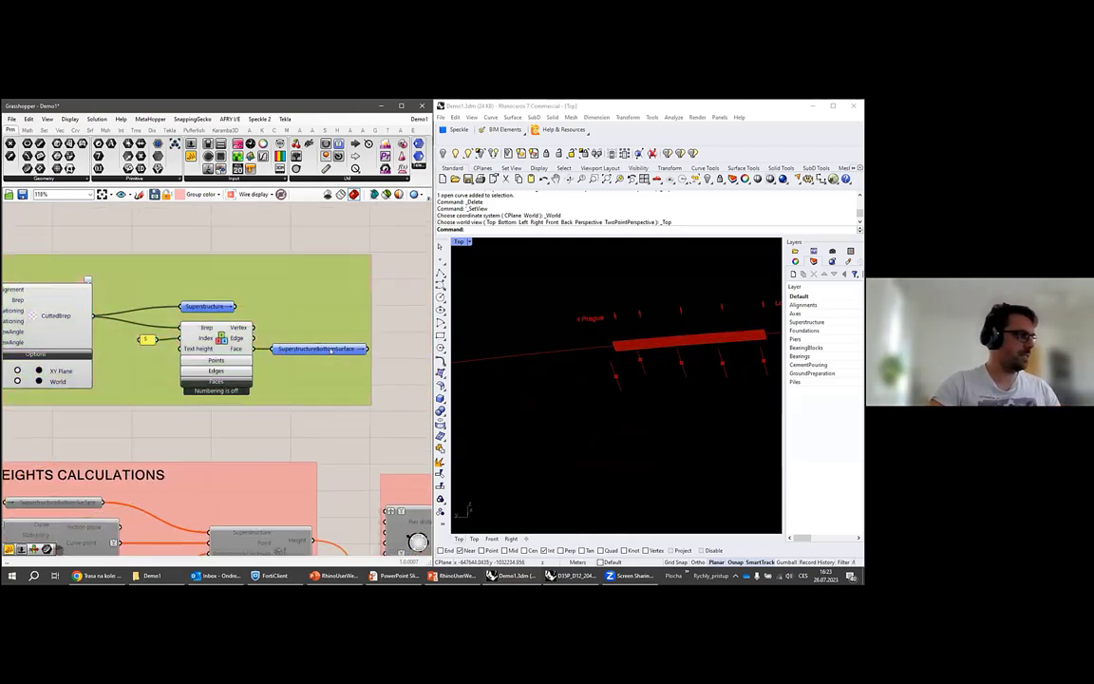
Highlight the SuperstructureBottomSurface output and examine the deck's underside in the model together with the face index feeding it.
{"action": "left_click", "coordinate": [330, 349]}
{"action": "right_click_drag", "start_coordinate": [645, 362], "coordinate": [644, 334], "text": "ctrl+shift"}
{"action": "scroll", "coordinate": [629, 337], "scroll_direction": "up", "scroll_amount": 10}
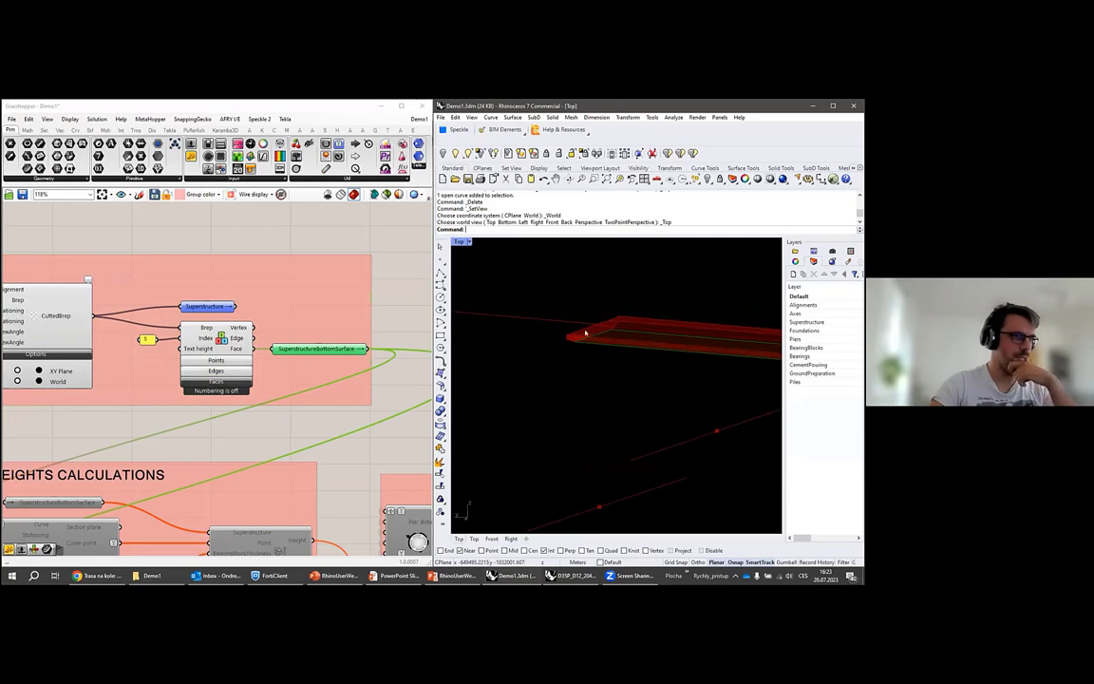
{"action": "scroll", "coordinate": [613, 330], "scroll_direction": "up", "scroll_amount": 7}
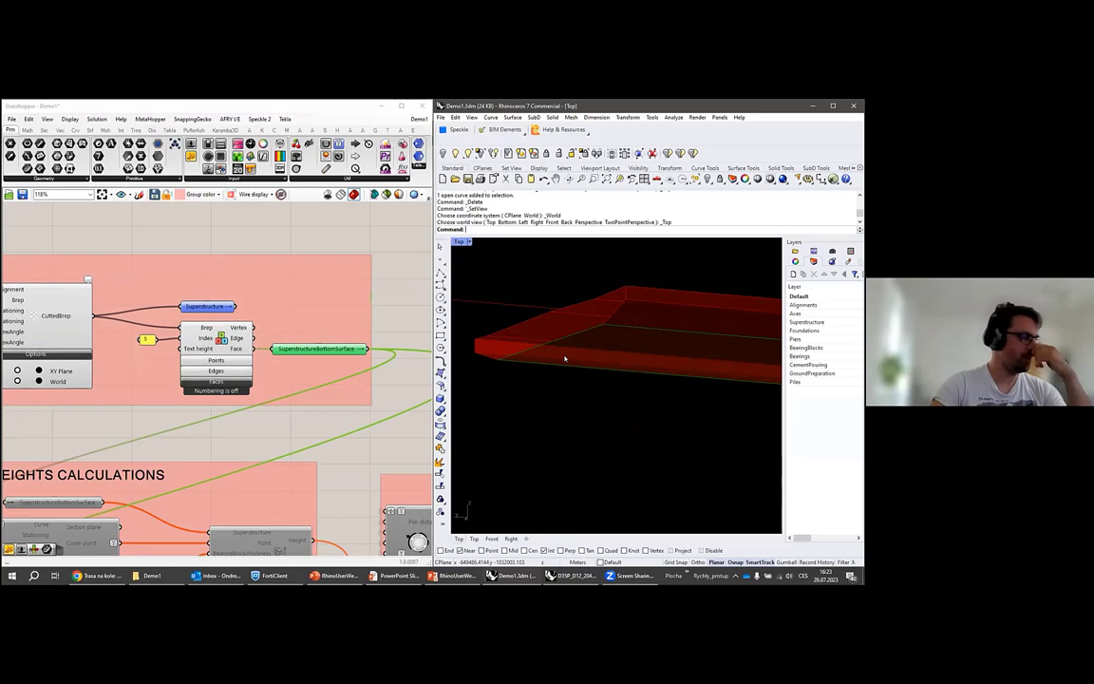
{"action": "left_click", "coordinate": [268, 266]}
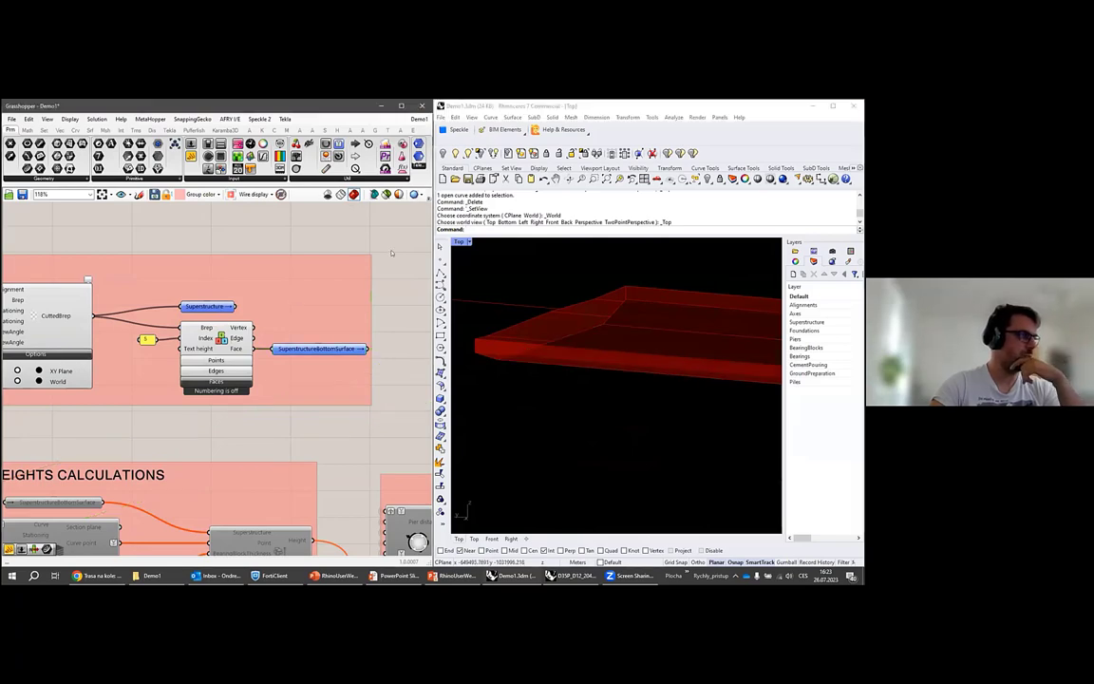
{"action": "scroll", "coordinate": [288, 276], "scroll_direction": "down", "scroll_amount": 3}
{"action": "scroll", "coordinate": [356, 321], "scroll_direction": "up", "scroll_amount": 3}
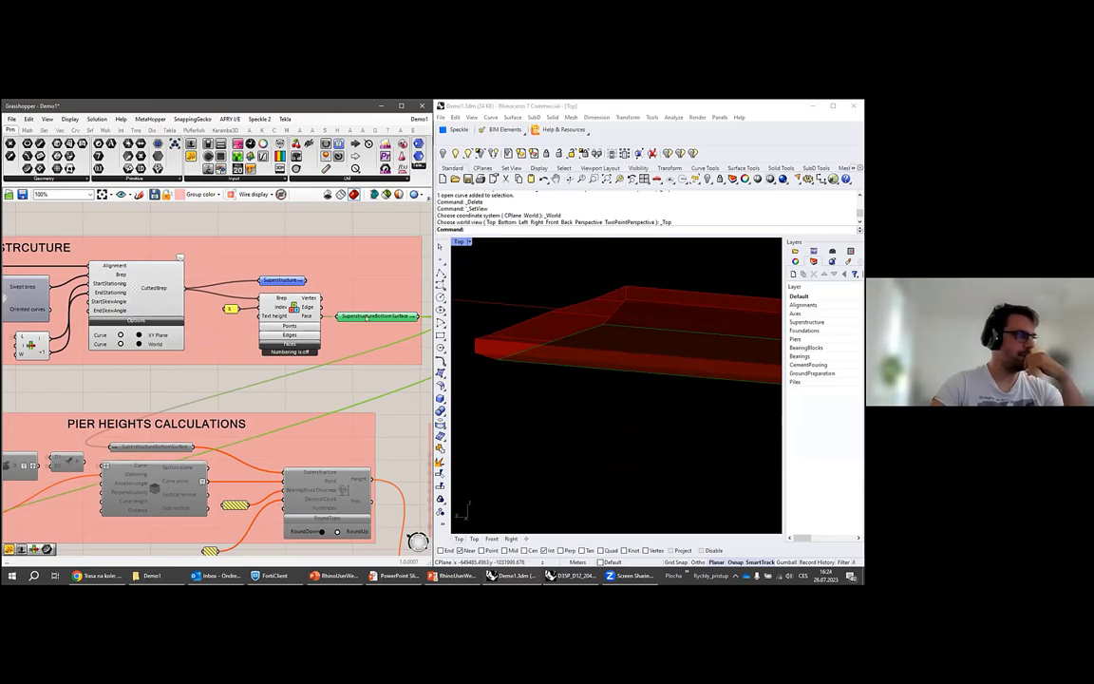
{"action": "right_click_drag", "start_coordinate": [343, 289], "coordinate": [341, 312]}
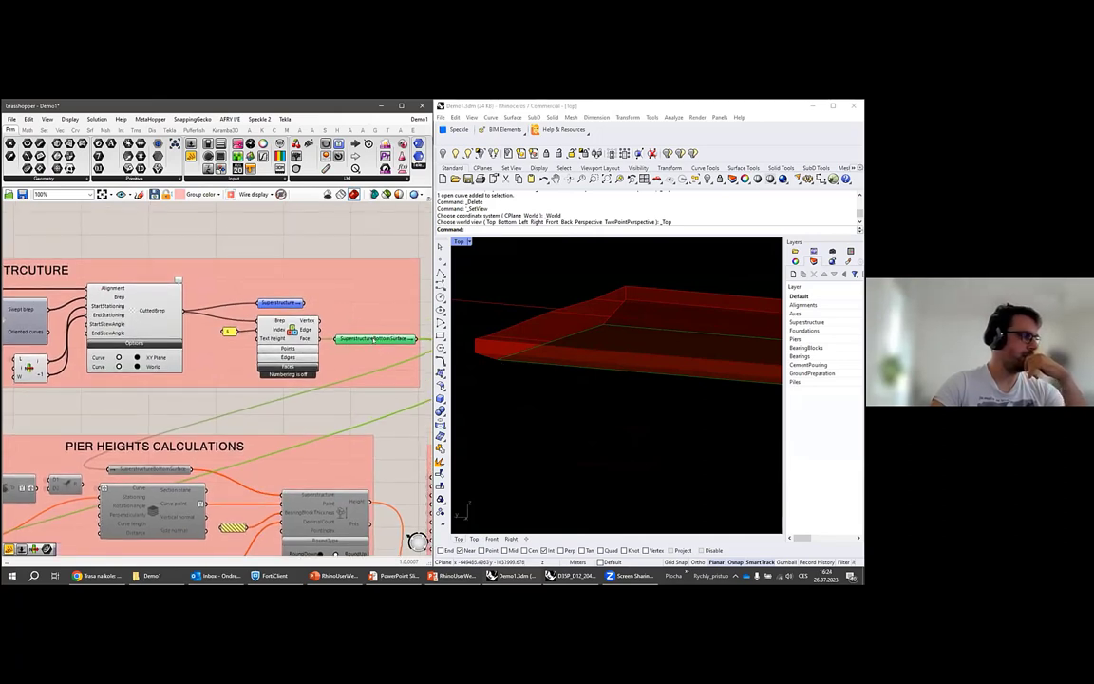
Examine the pier foundations component with its foundation definition inputs, and the support axes near the deck's Prague end in the model.
{"action": "scroll", "coordinate": [242, 294], "scroll_direction": "down", "scroll_amount": 2}
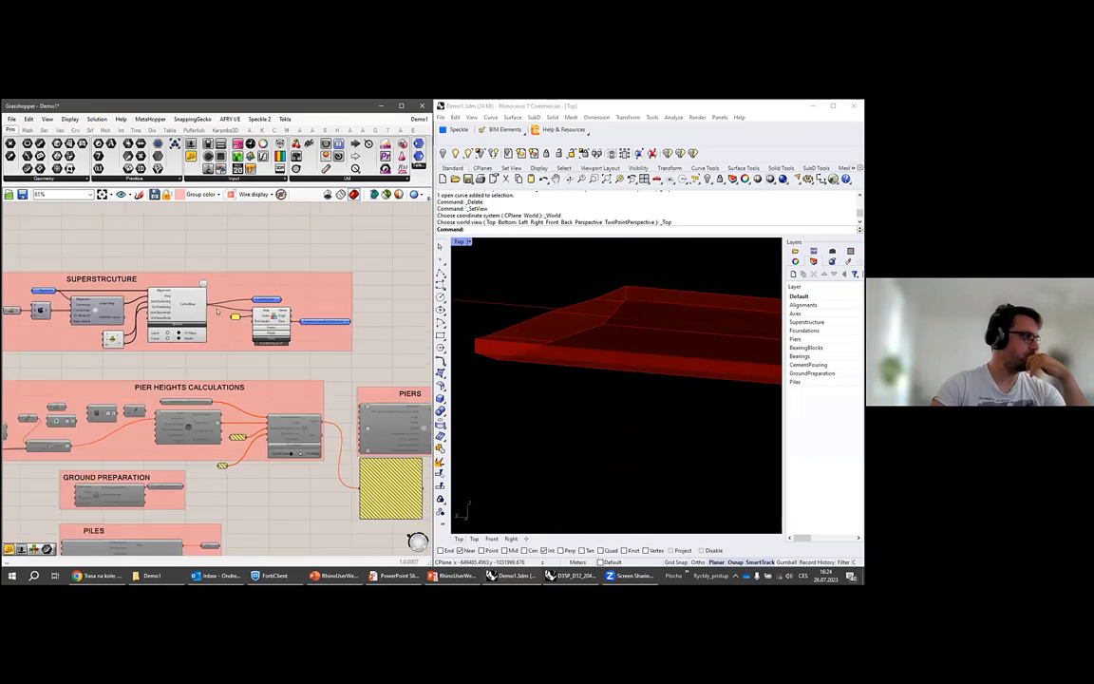
{"action": "scroll", "coordinate": [319, 317], "scroll_direction": "down", "scroll_amount": 1}
{"action": "scroll", "coordinate": [278, 344], "scroll_direction": "up", "scroll_amount": 1}
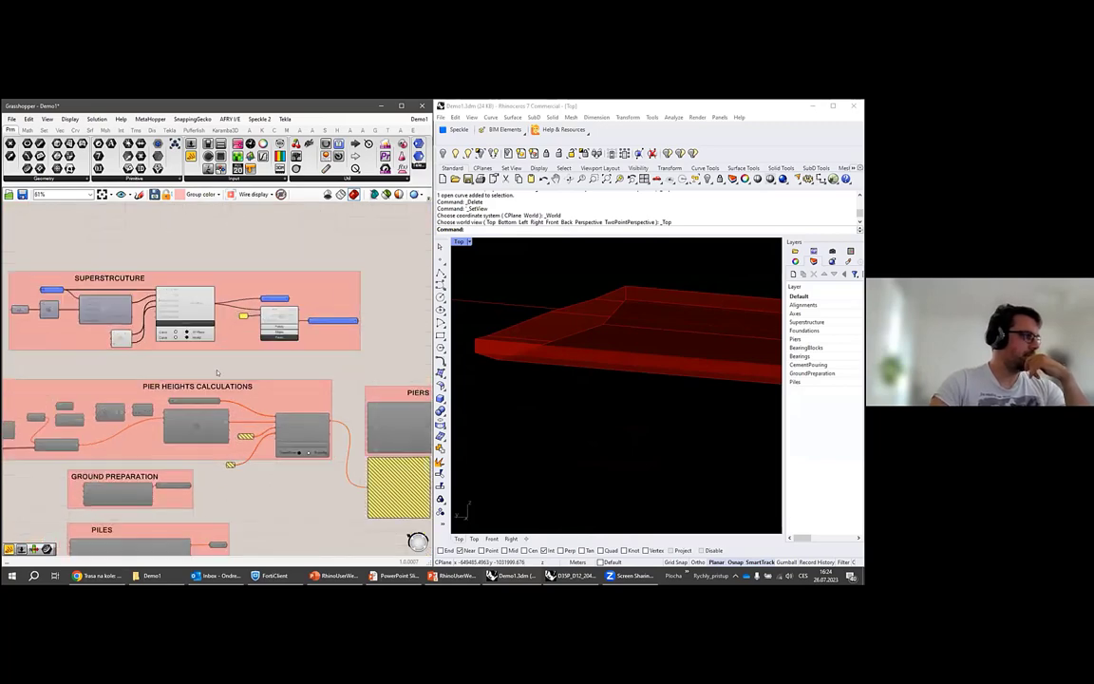
{"action": "scroll", "coordinate": [217, 372], "scroll_direction": "down", "scroll_amount": 3}
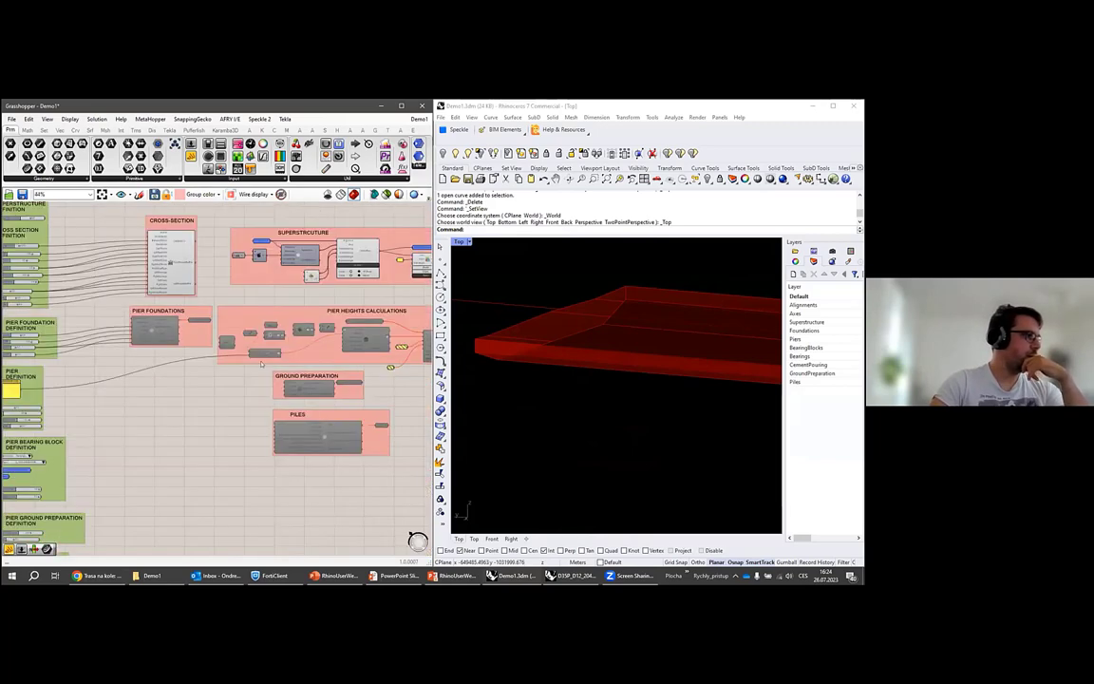
{"action": "scroll", "coordinate": [327, 323], "scroll_direction": "down", "scroll_amount": 1}
{"action": "right_click_drag", "start_coordinate": [228, 321], "coordinate": [261, 364]}
{"action": "scroll", "coordinate": [261, 364], "scroll_direction": "up", "scroll_amount": 3}
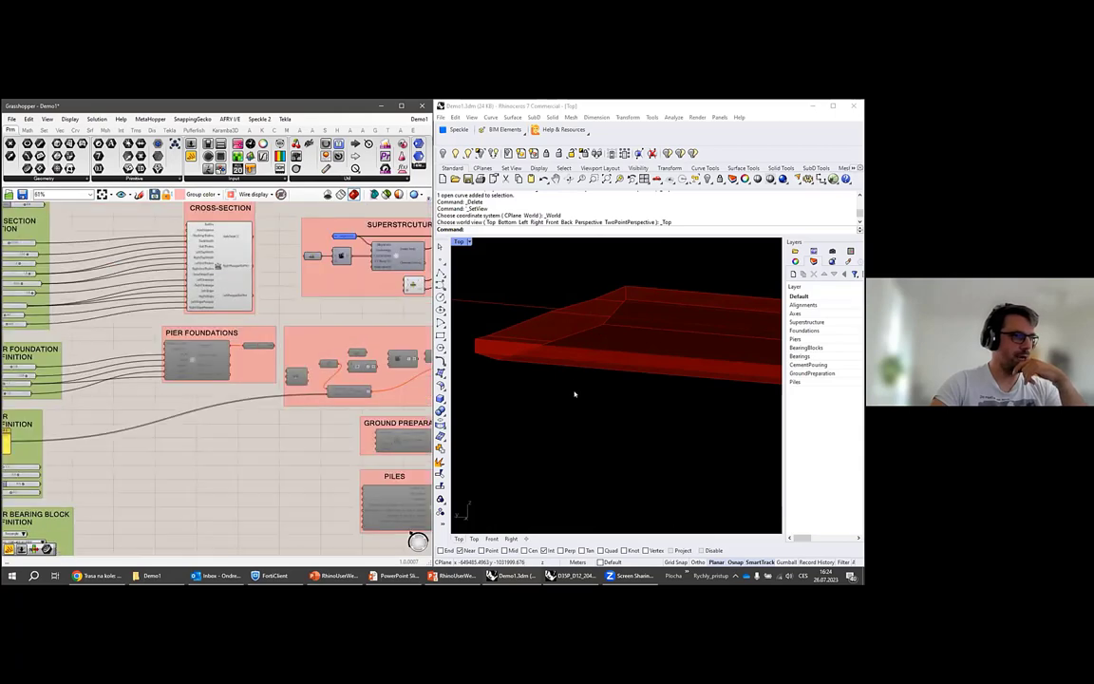
{"action": "scroll", "coordinate": [598, 284], "scroll_direction": "down", "scroll_amount": 8}
{"action": "scroll", "coordinate": [150, 376], "scroll_direction": "up", "scroll_amount": 2}
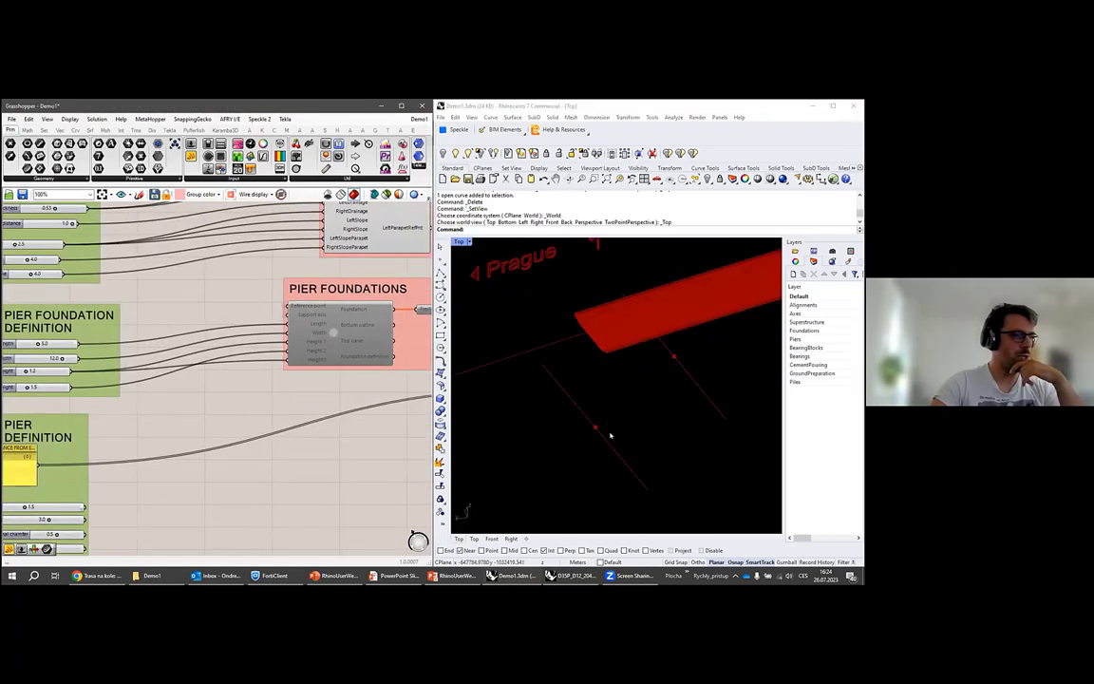
{"action": "right_click_drag", "start_coordinate": [513, 384], "coordinate": [487, 367]}
{"action": "scroll", "coordinate": [660, 348], "scroll_direction": "up", "scroll_amount": 5}
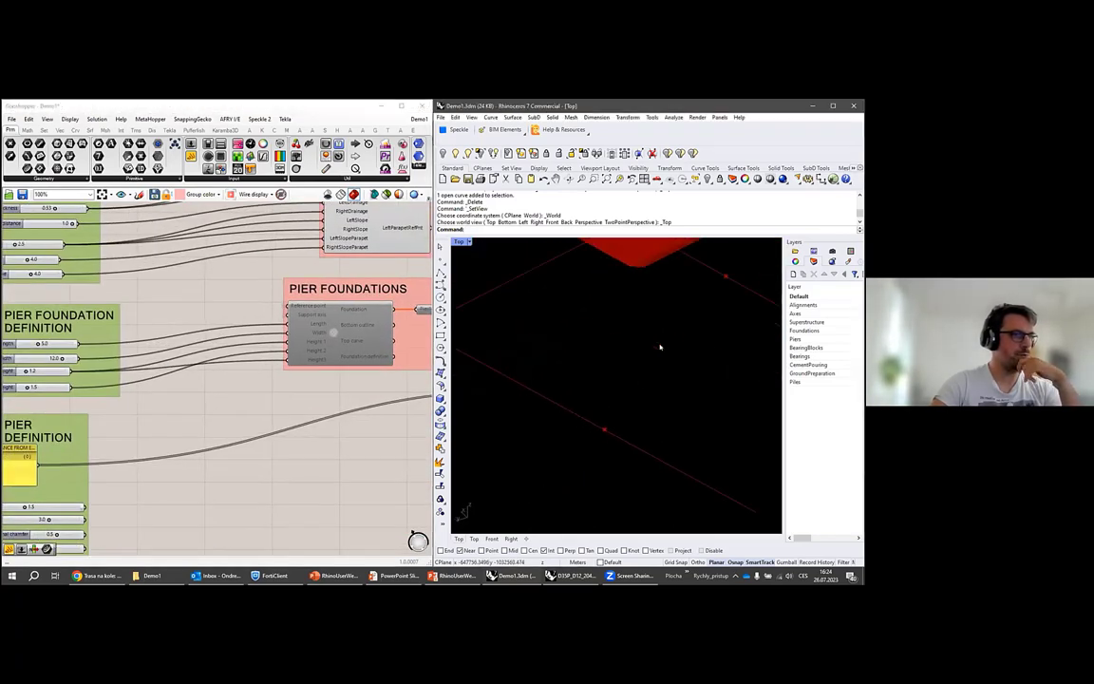
Enable the pier foundations component and examine the resulting foundation block beneath the deck.
{"action": "scroll", "coordinate": [661, 348], "scroll_direction": "down", "scroll_amount": 5}
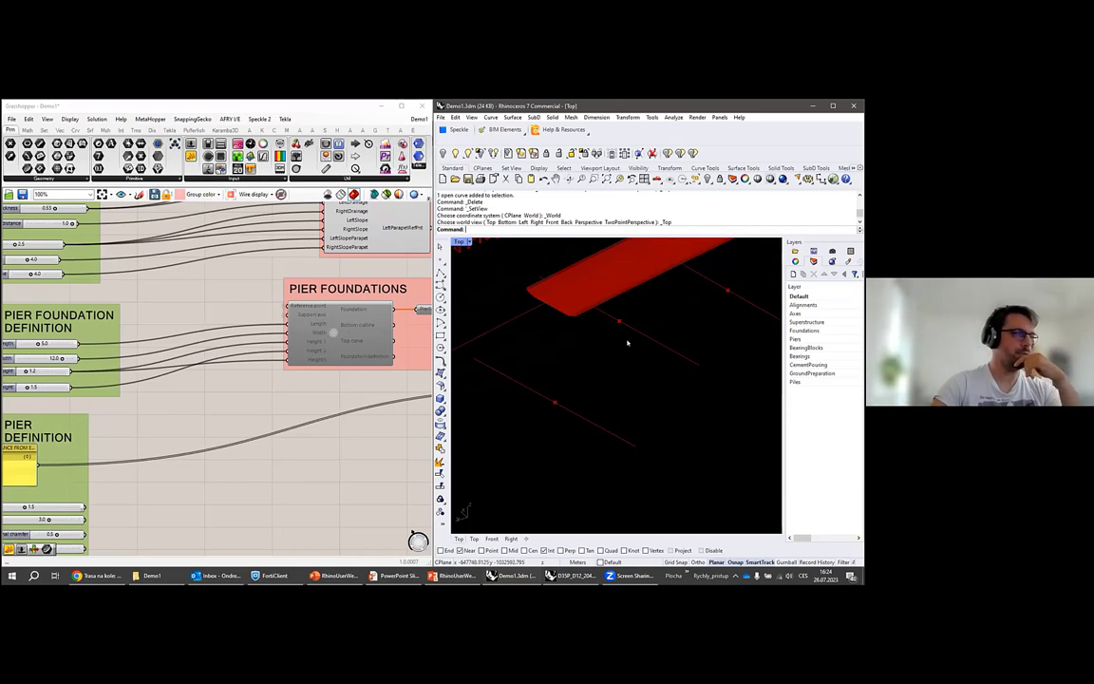
{"action": "left_click", "coordinate": [319, 335]}
{"action": "middle_click", "coordinate": [315, 315]}
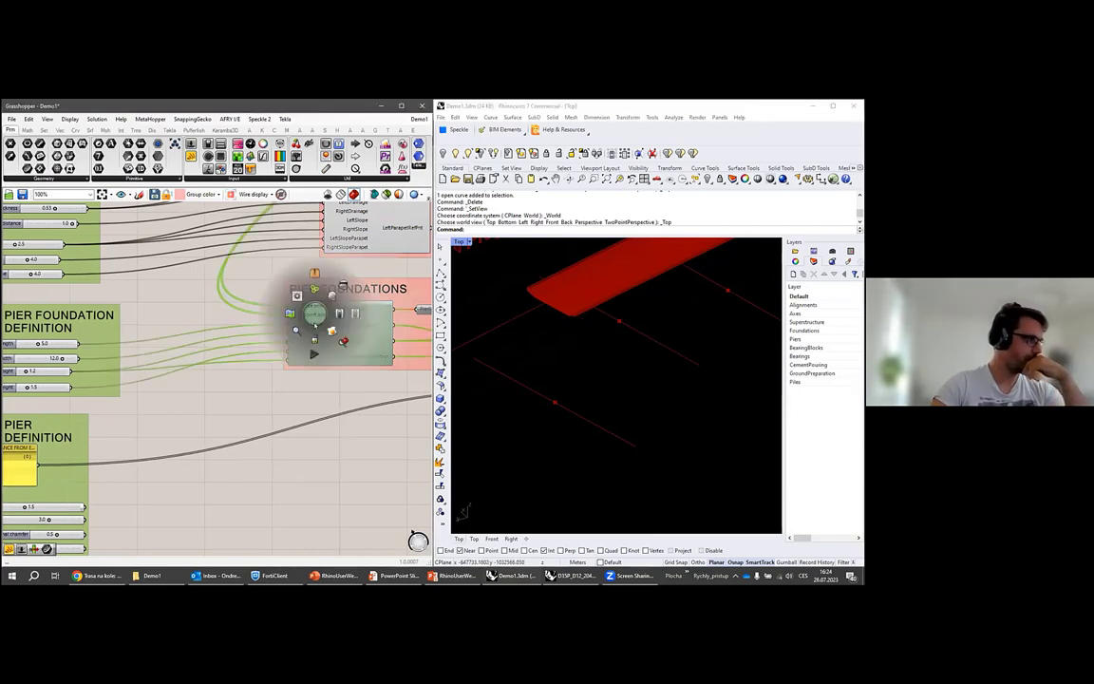
{"action": "left_click", "coordinate": [332, 332]}
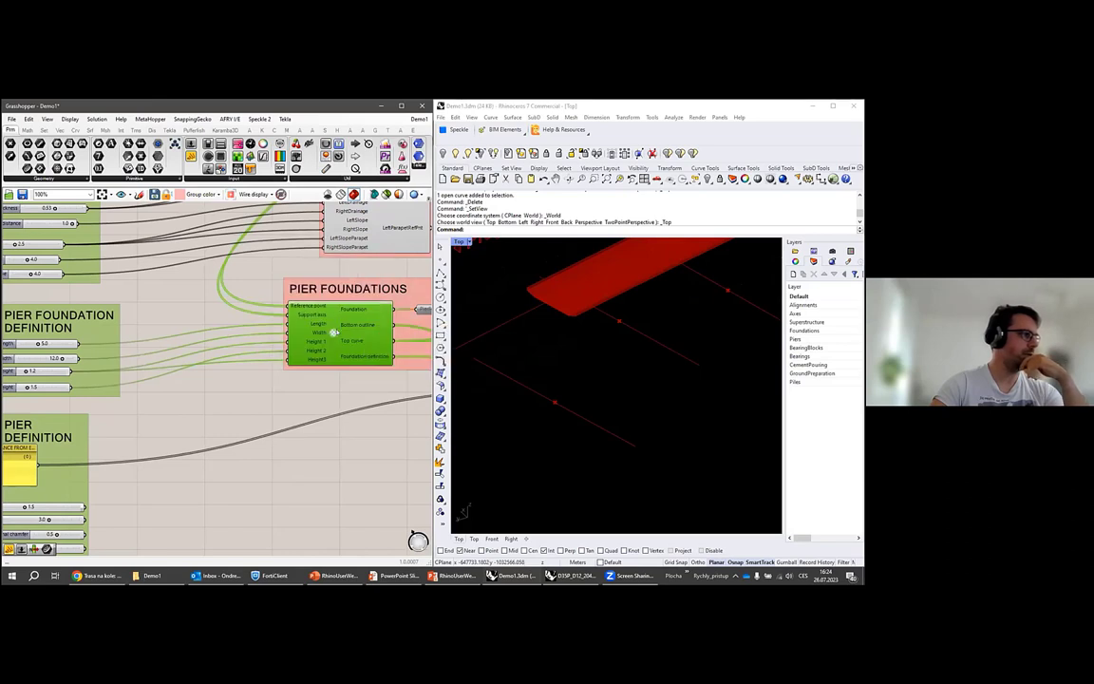
{"action": "scroll", "coordinate": [655, 381], "scroll_direction": "down", "scroll_amount": 8}
{"action": "mouse_move", "coordinate": [655, 380]}
{"action": "right_mouse_down"}
{"action": "mouse_move", "coordinate": [689, 344]}
{"action": "mouse_move", "coordinate": [670, 370]}
{"action": "right_mouse_up"}
{"action": "scroll", "coordinate": [646, 370], "scroll_direction": "up", "scroll_amount": 5}
{"action": "scroll", "coordinate": [527, 379], "scroll_direction": "up", "scroll_amount": 6}
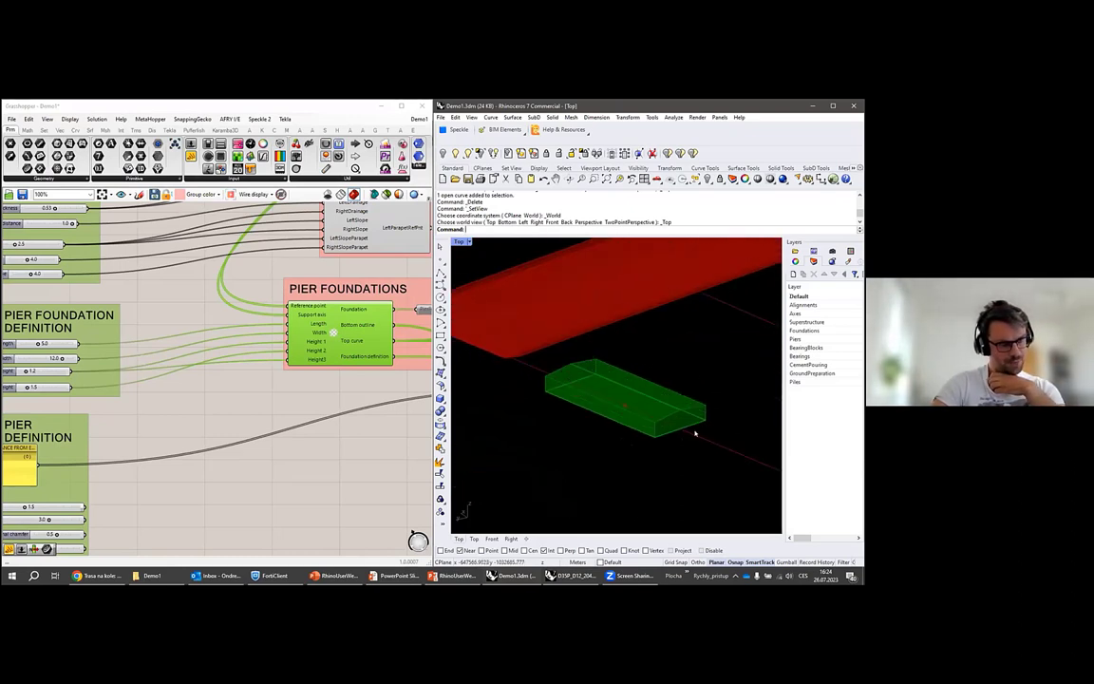
{"action": "scroll", "coordinate": [694, 434], "scroll_direction": "up", "scroll_amount": 2}
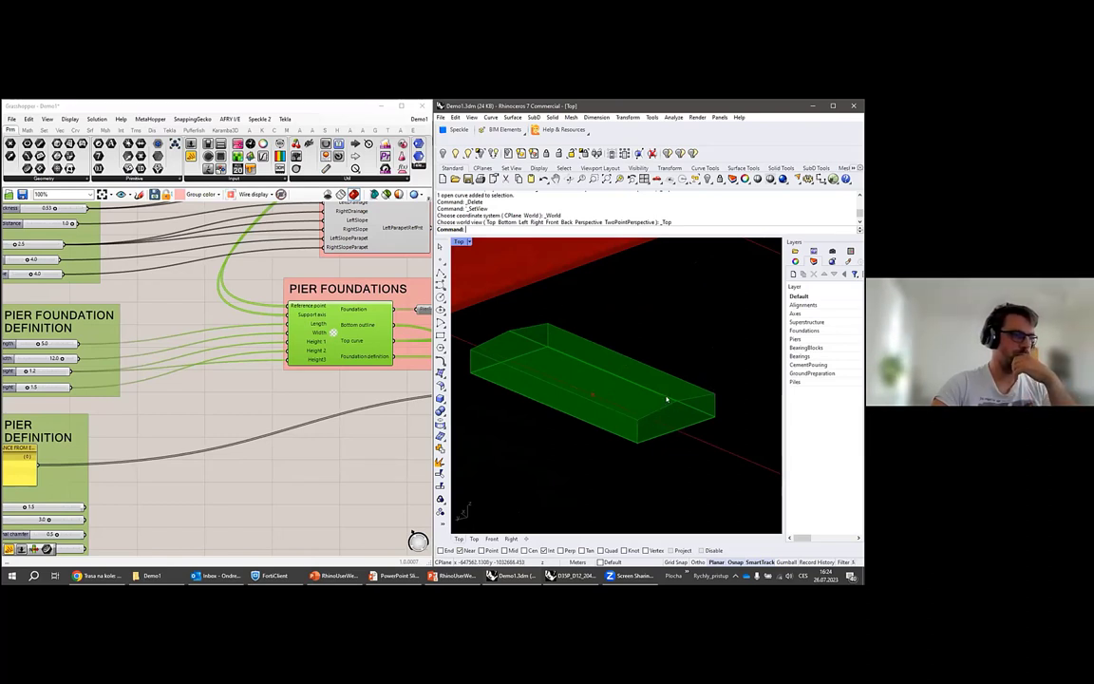
Add a temporary Curve parameter and feed it the foundation's Bottom outline and Top curve outputs to highlight them in the model.
{"action": "left_click", "coordinate": [366, 385]}
{"action": "right_click_drag", "start_coordinate": [367, 386], "coordinate": [308, 395]}
{"action": "scroll", "coordinate": [340, 328], "scroll_direction": "up", "scroll_amount": 3}
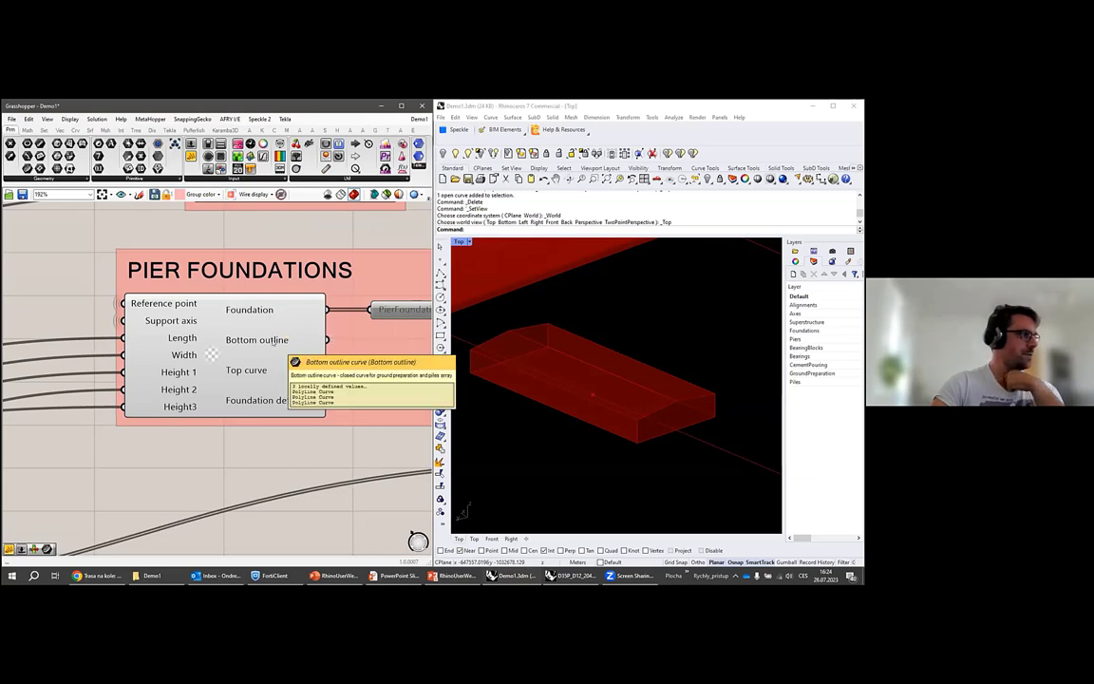
{"action": "double_click", "coordinate": [337, 451]}
{"action": "type", "text": "c"}
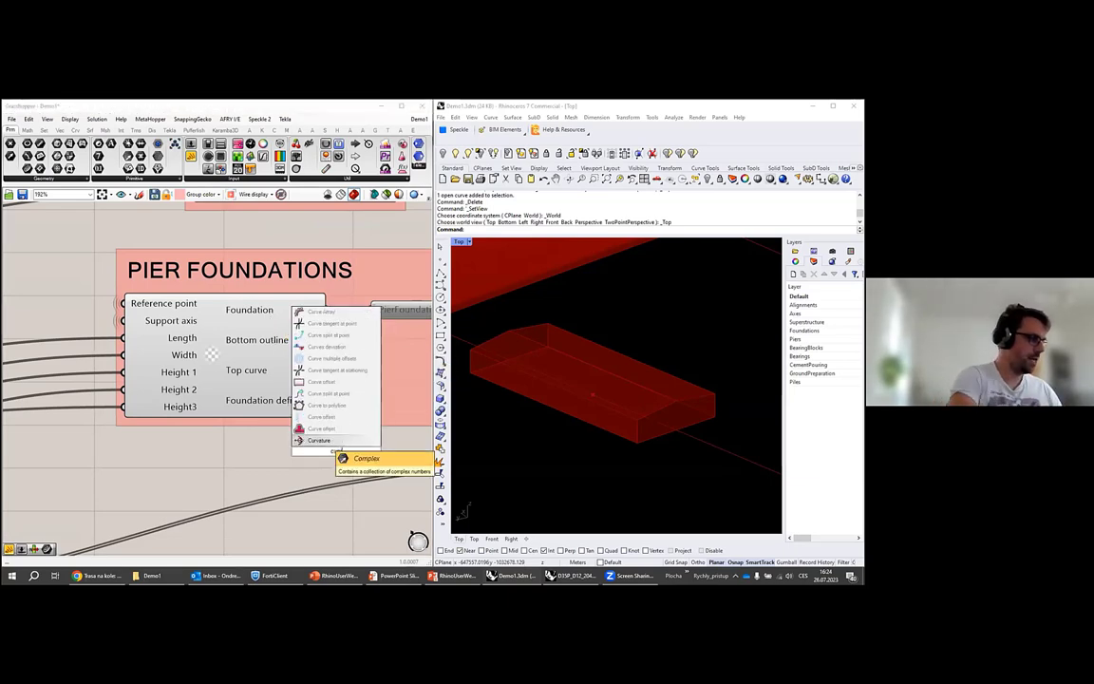
{"action": "left_click", "coordinate": [318, 440]}
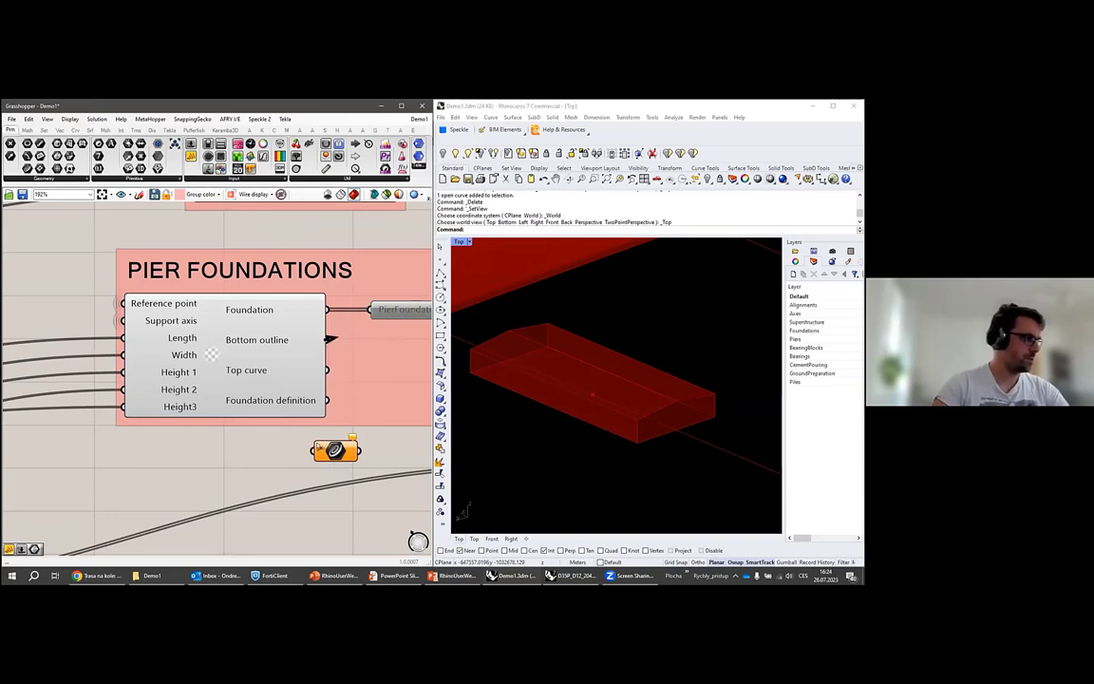
{"action": "left_click_drag", "start_coordinate": [328, 339], "coordinate": [313, 450]}
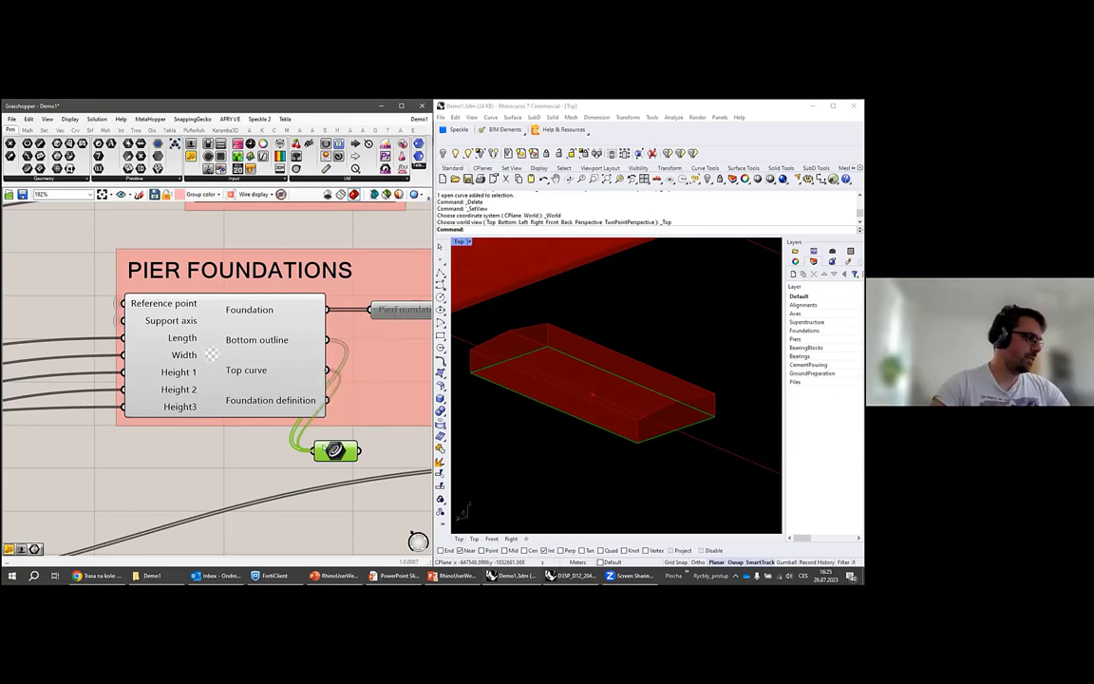
{"action": "right_click_drag", "start_coordinate": [608, 371], "coordinate": [639, 408]}
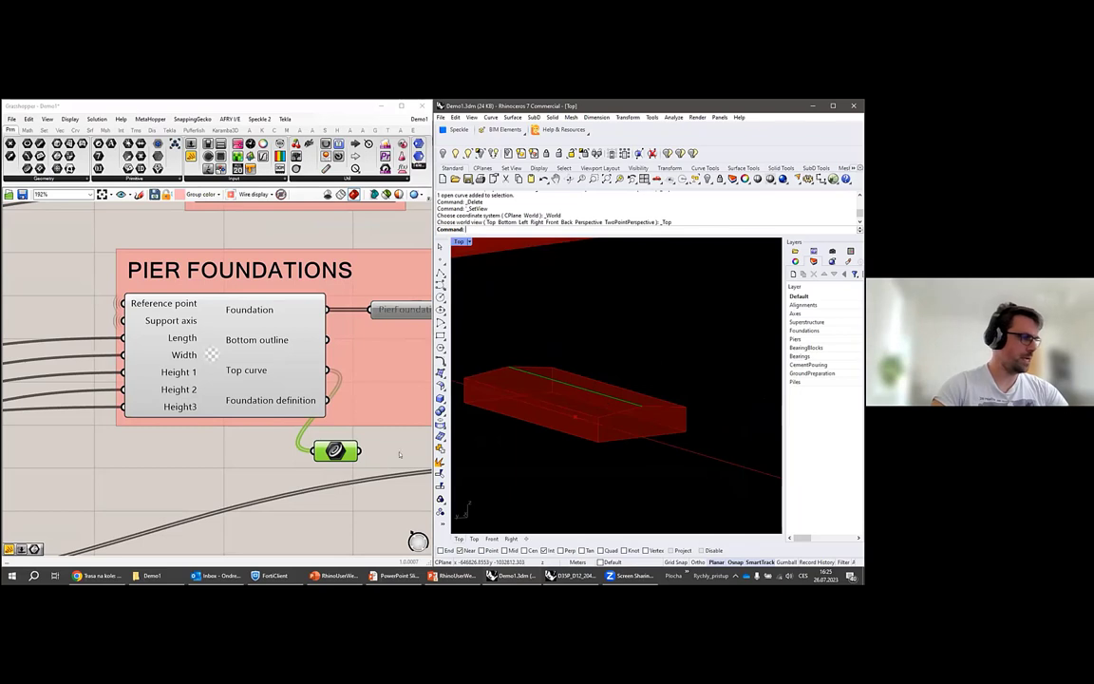
Delete the temporary Curve parameter and enable the PierFoundations parameter fed by the Foundation output.
{"action": "right_click_drag", "start_coordinate": [400, 454], "coordinate": [244, 434]}
{"action": "scroll", "coordinate": [245, 432], "scroll_direction": "down", "scroll_amount": 2}
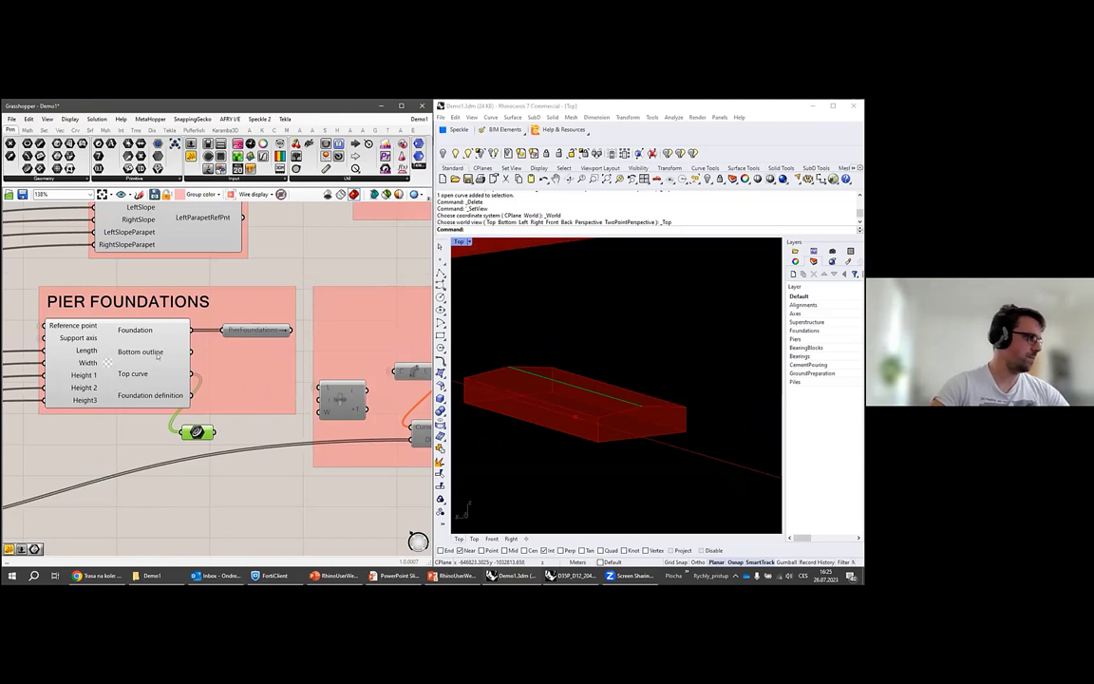
{"action": "scroll", "coordinate": [251, 340], "scroll_direction": "up", "scroll_amount": 2}
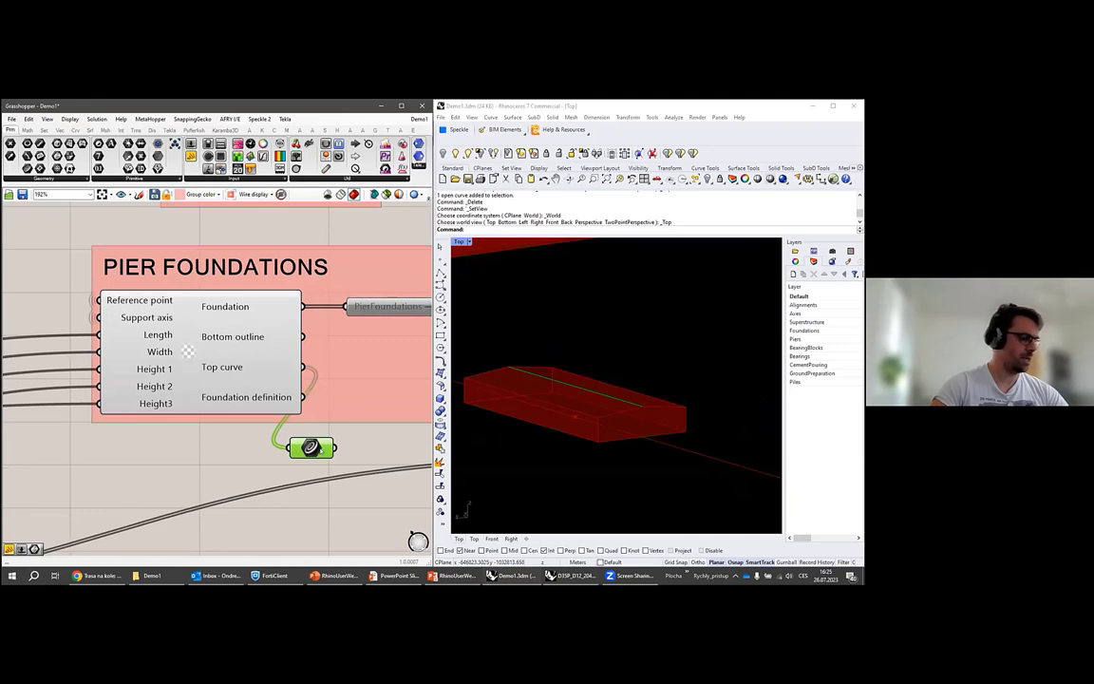
{"action": "scroll", "coordinate": [272, 381], "scroll_direction": "down", "scroll_amount": 3}
{"action": "left_click", "coordinate": [329, 338]}
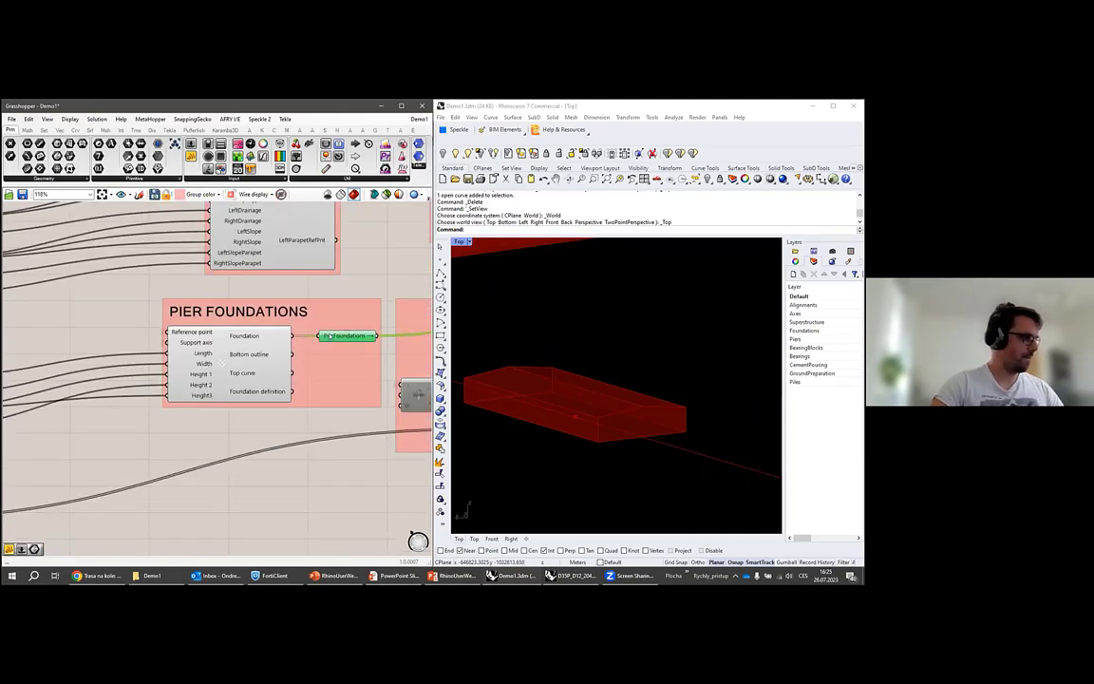
Enable the ground preparation component and examine the layer it creates under the pier foundation.
{"action": "right_click_drag", "start_coordinate": [330, 337], "coordinate": [154, 325]}
{"action": "scroll", "coordinate": [237, 420], "scroll_direction": "down", "scroll_amount": 2}
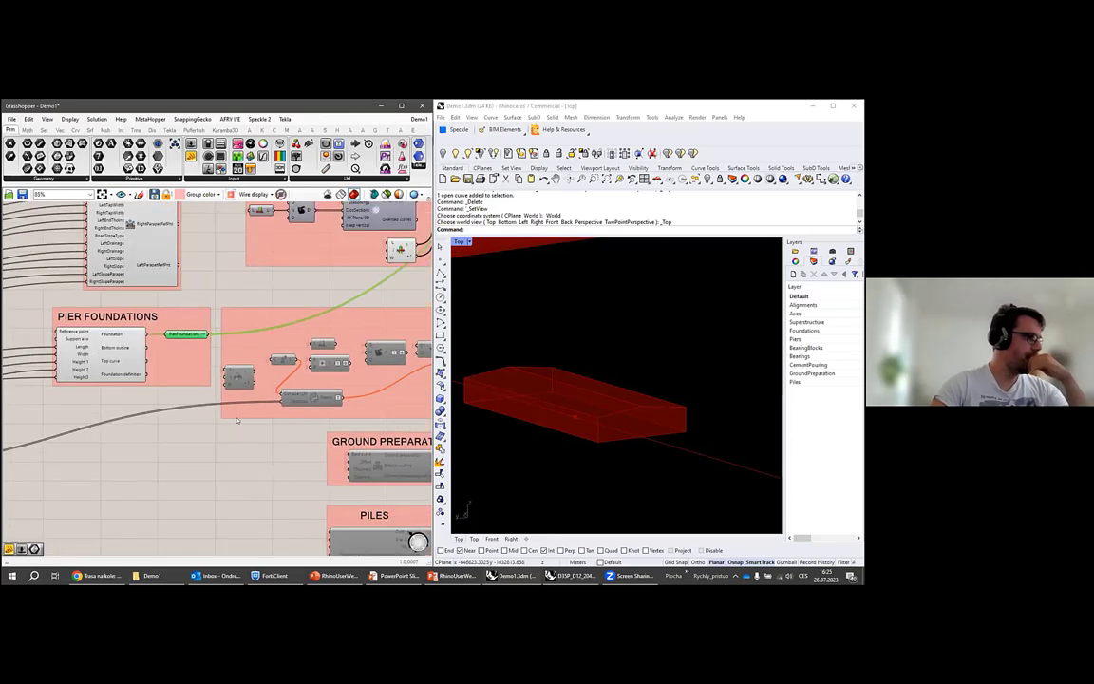
{"action": "scroll", "coordinate": [239, 418], "scroll_direction": "down", "scroll_amount": 1}
{"action": "scroll", "coordinate": [265, 406], "scroll_direction": "down", "scroll_amount": 1}
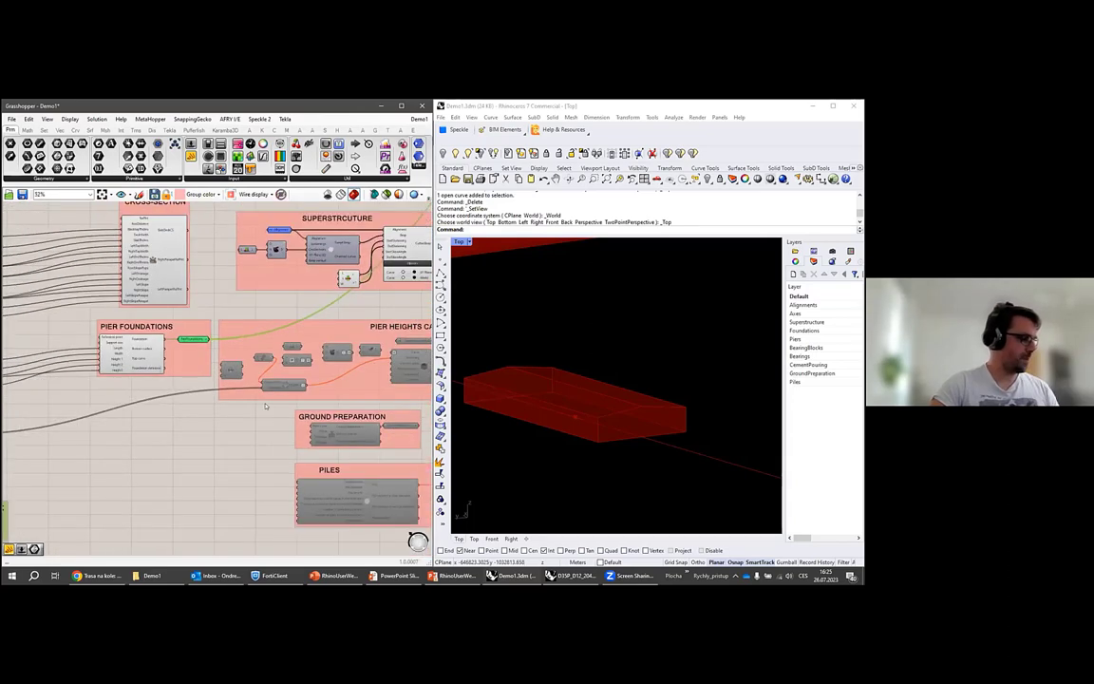
{"action": "scroll", "coordinate": [265, 406], "scroll_direction": "down", "scroll_amount": 1}
{"action": "scroll", "coordinate": [265, 407], "scroll_direction": "up", "scroll_amount": 4}
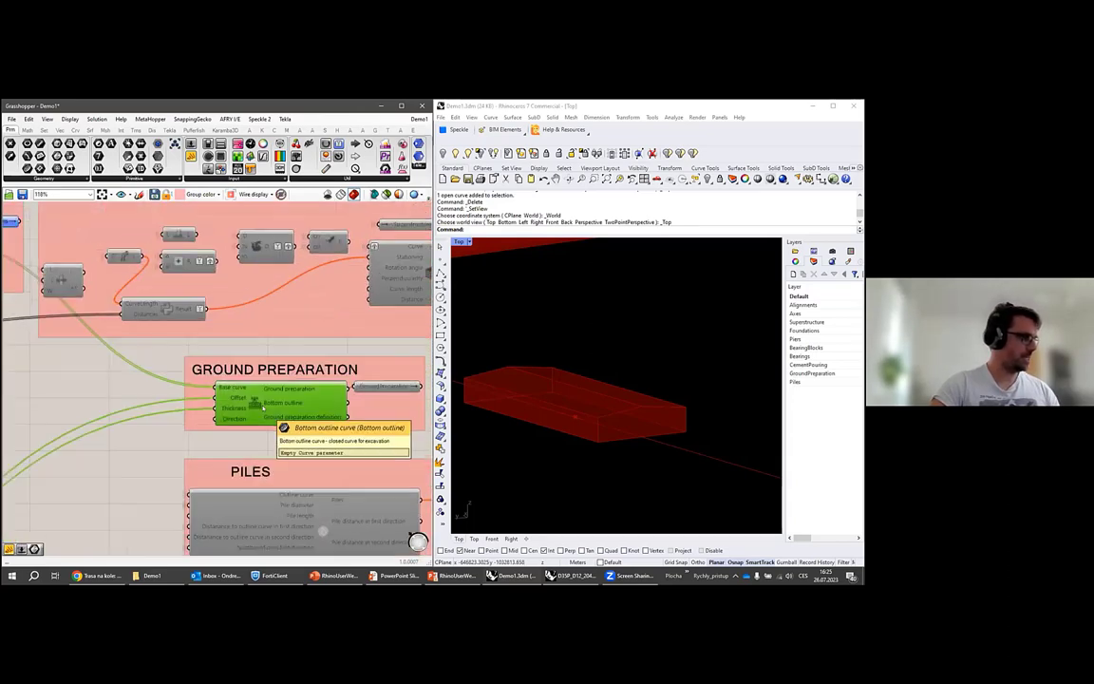
{"action": "left_click", "coordinate": [266, 408]}
{"action": "scroll", "coordinate": [602, 455], "scroll_direction": "up", "scroll_amount": 3}
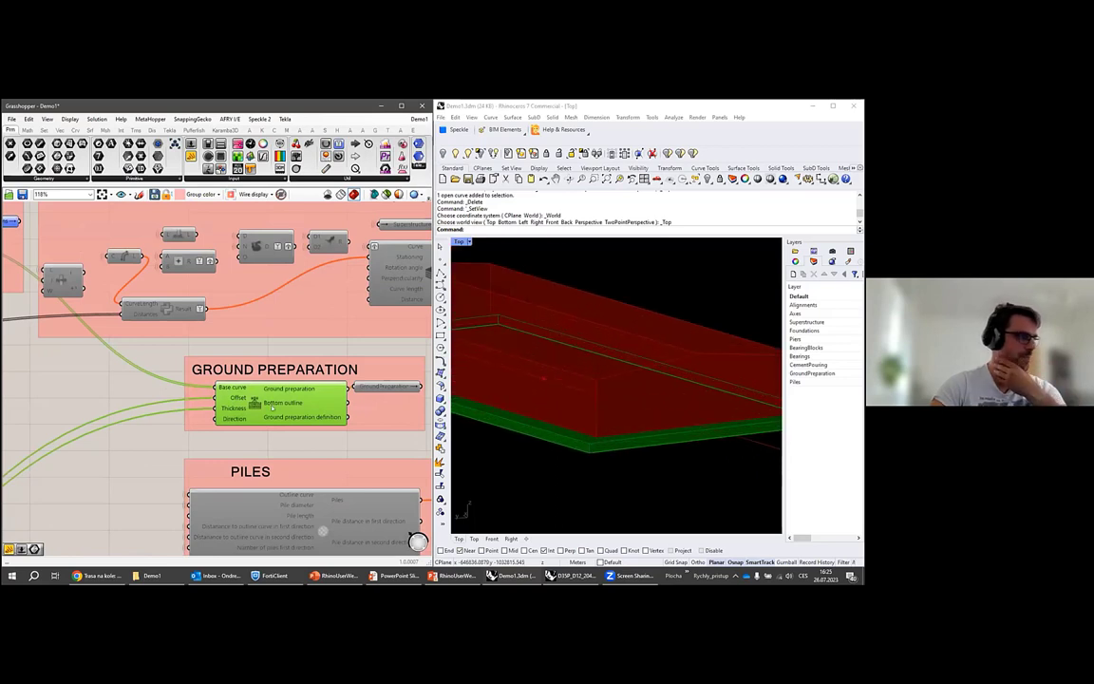
{"action": "mouse_move", "coordinate": [241, 389]}
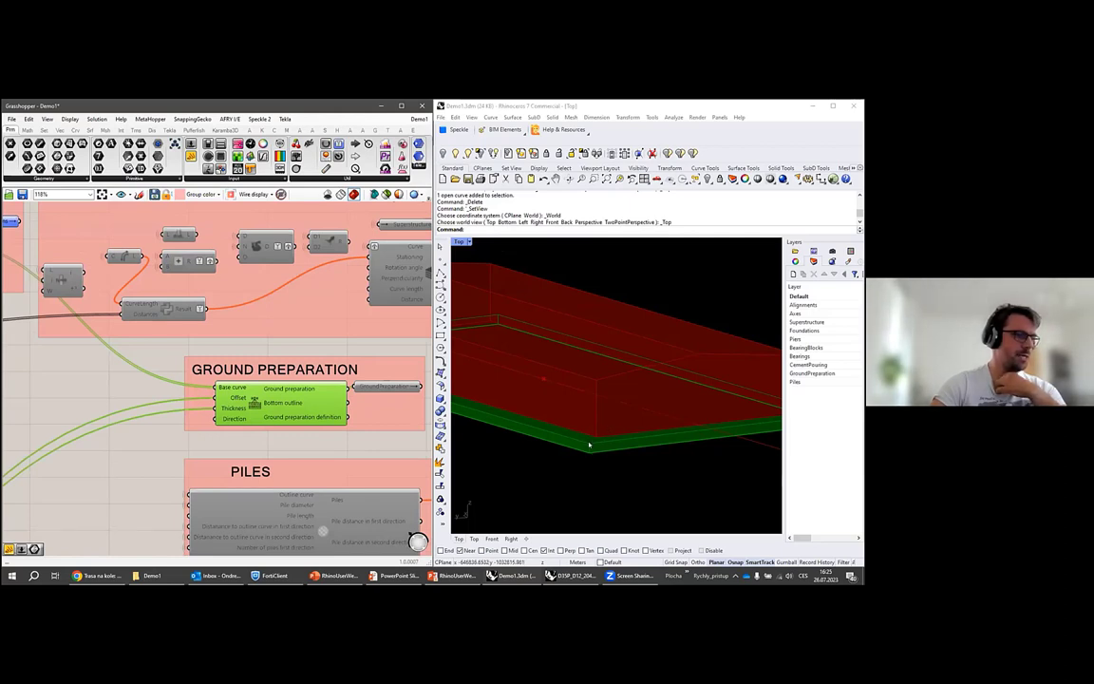
{"action": "left_click", "coordinate": [196, 441]}
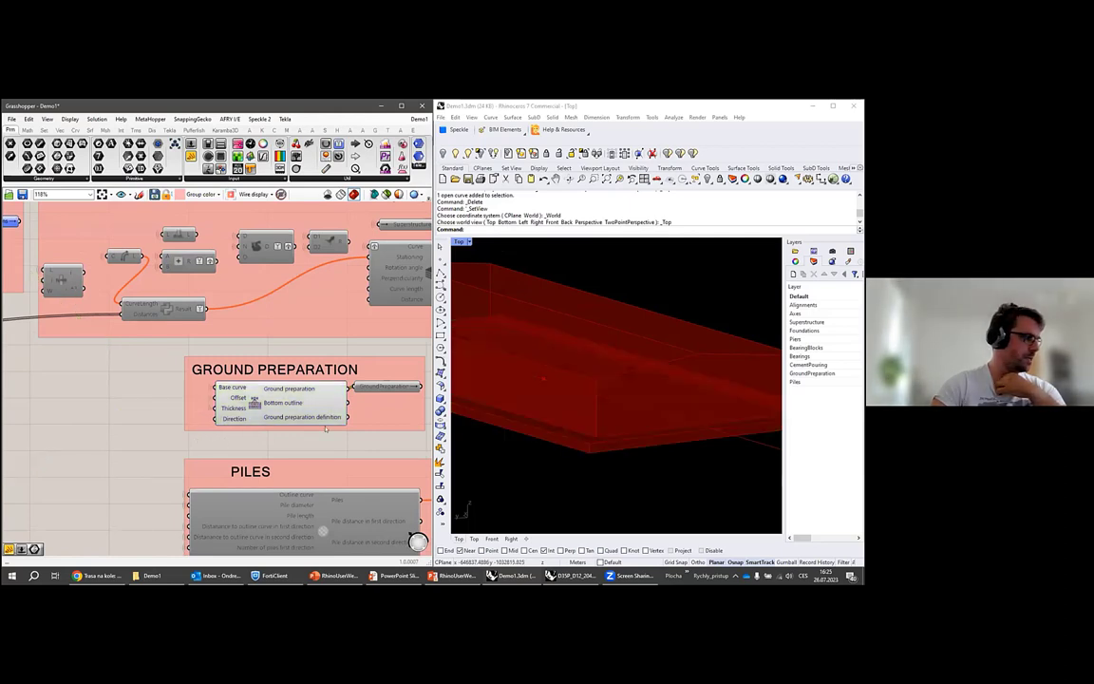
Enable the GroundPreparation parameter and view all the pier foundations in the model.
{"action": "right_click_drag", "start_coordinate": [386, 390], "coordinate": [334, 360]}
{"action": "left_click", "coordinate": [334, 358]}
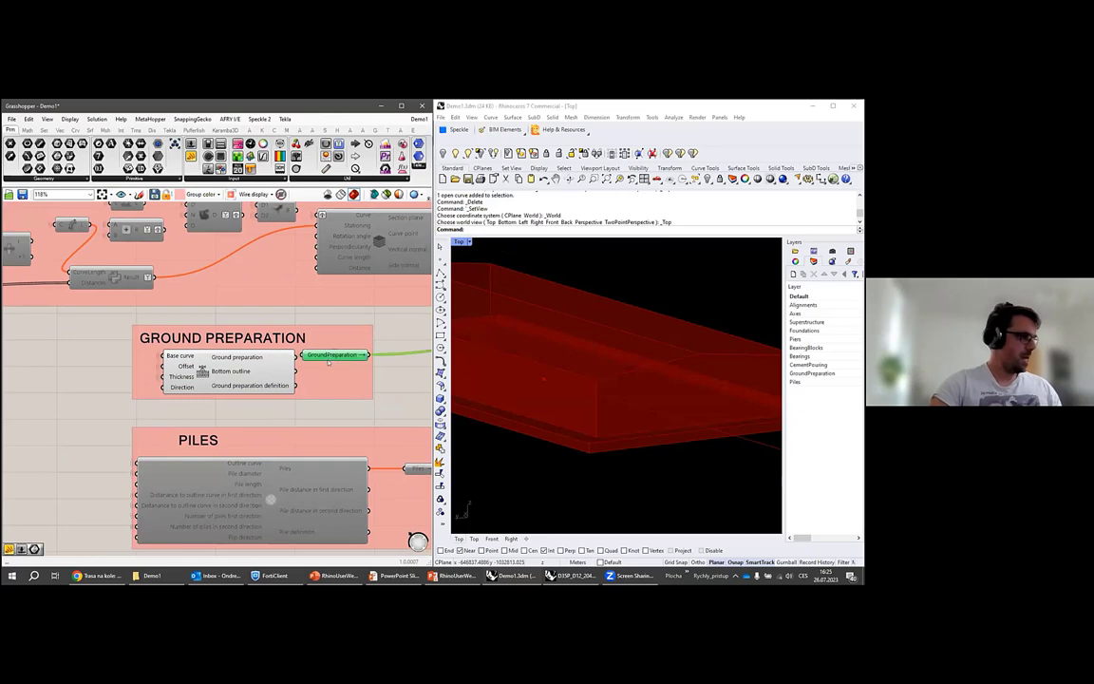
{"action": "scroll", "coordinate": [327, 357], "scroll_direction": "down", "scroll_amount": 4}
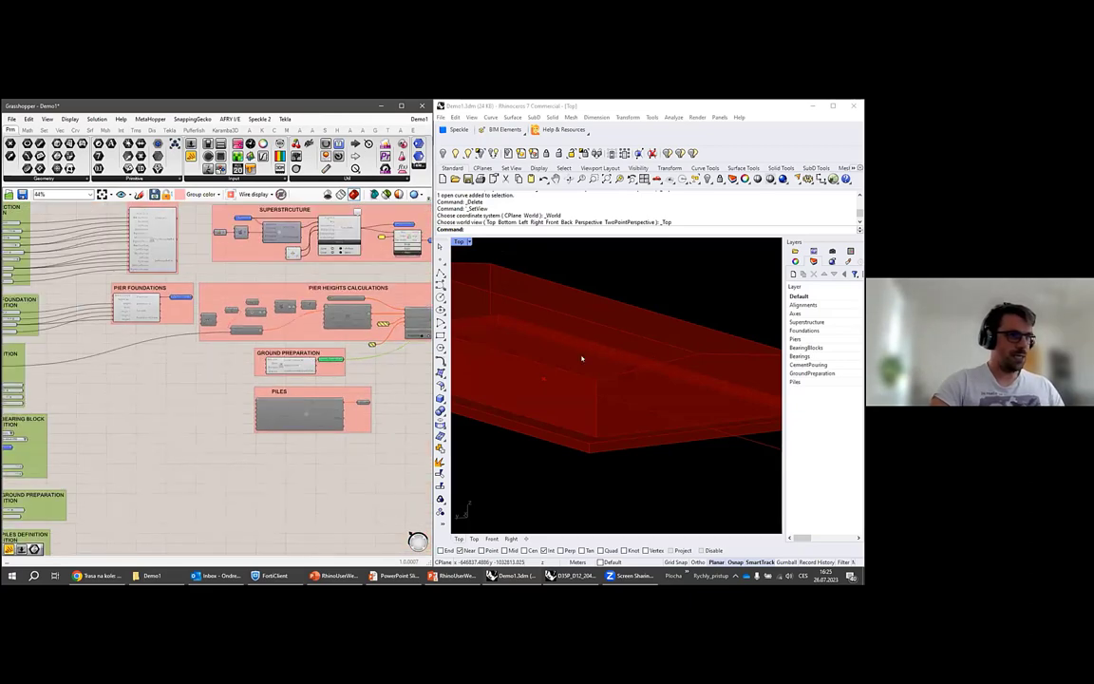
{"action": "scroll", "coordinate": [581, 359], "scroll_direction": "down", "scroll_amount": 5}
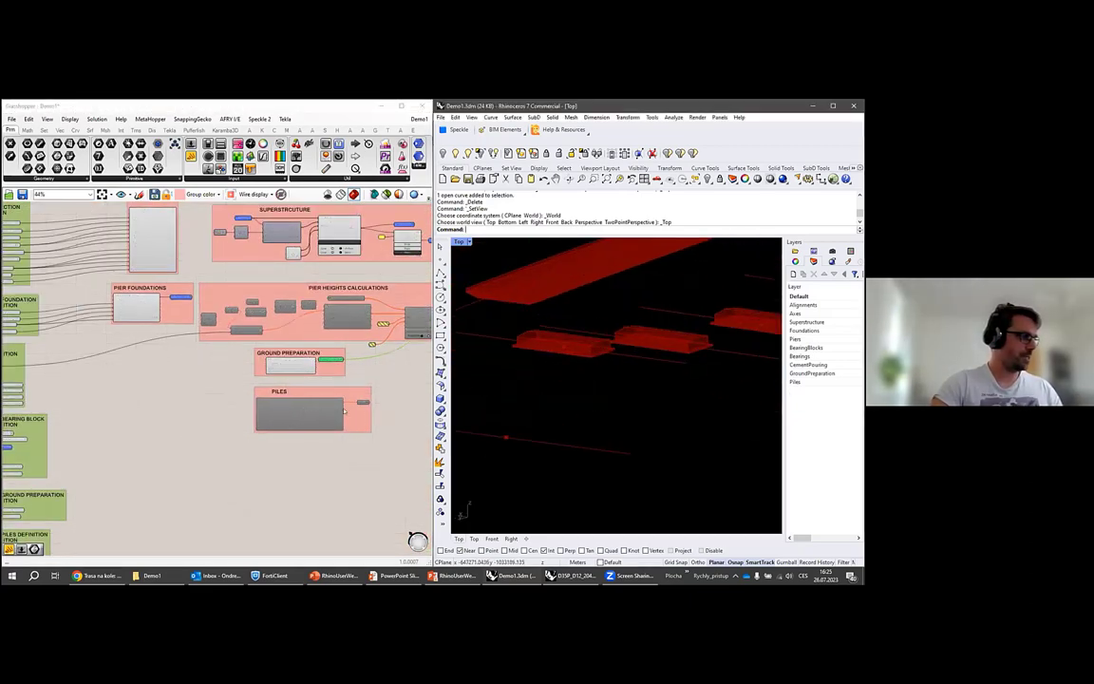
Enable the Piles component and examine its outline curve and pile inputs alongside the piles under the foundations.
{"action": "scroll", "coordinate": [282, 409], "scroll_direction": "up", "scroll_amount": 3}
{"action": "scroll", "coordinate": [248, 406], "scroll_direction": "up", "scroll_amount": 3}
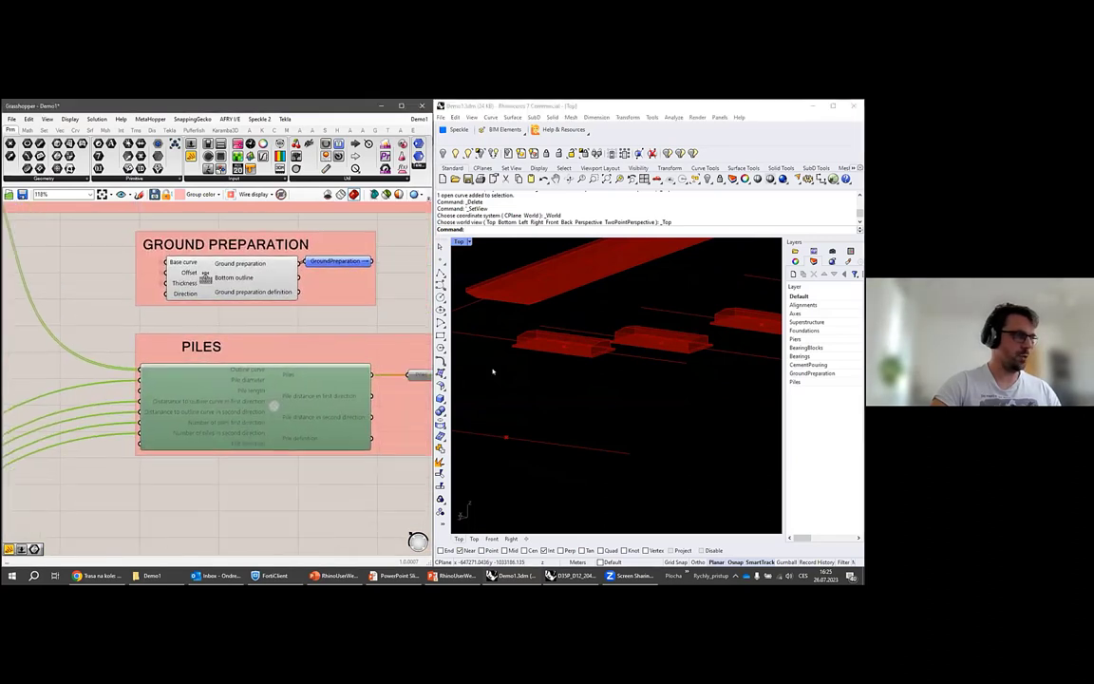
{"action": "key", "text": "ctrl+e"}
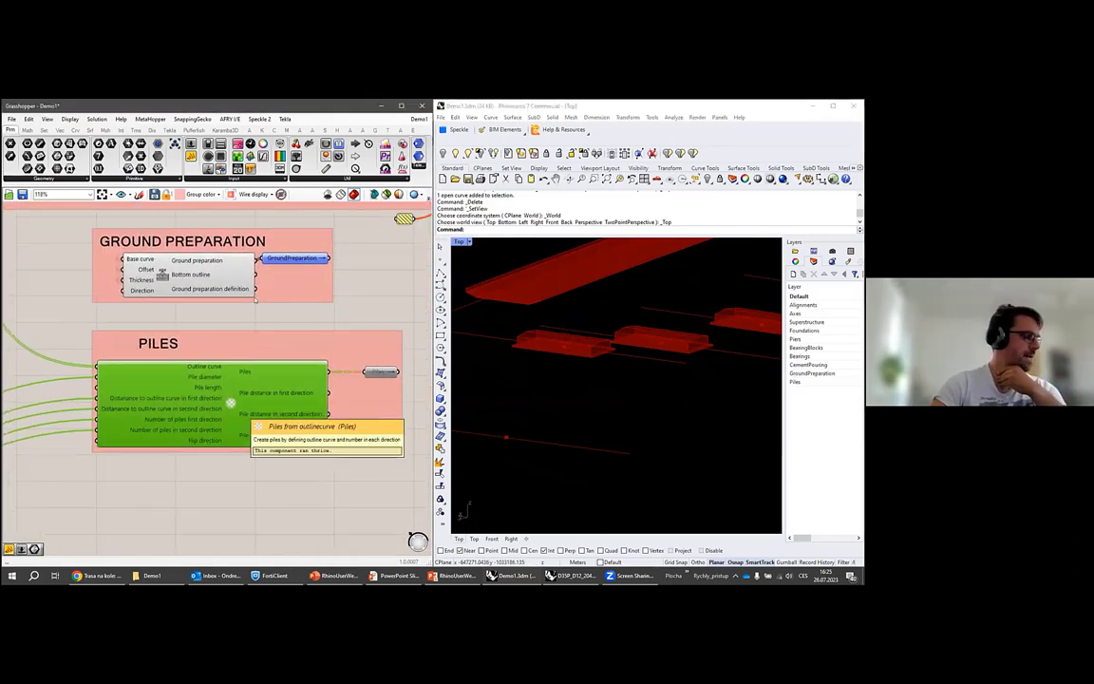
{"action": "left_click", "coordinate": [225, 345]}
{"action": "right_click_drag", "start_coordinate": [226, 344], "coordinate": [271, 343]}
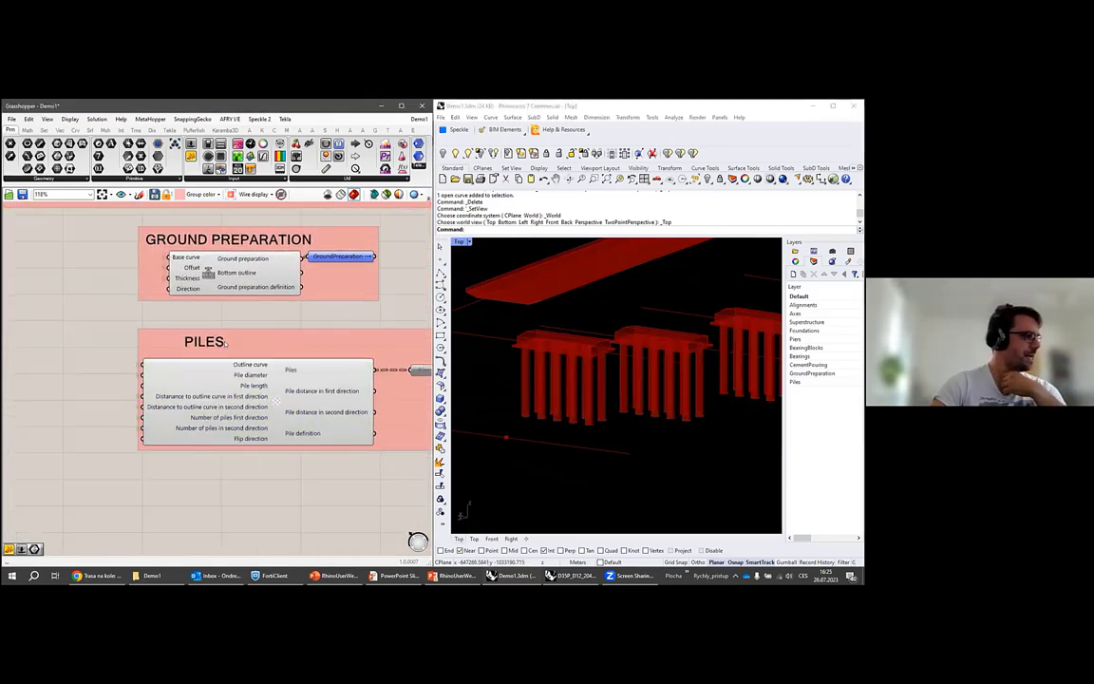
{"action": "mouse_move", "coordinate": [249, 365]}
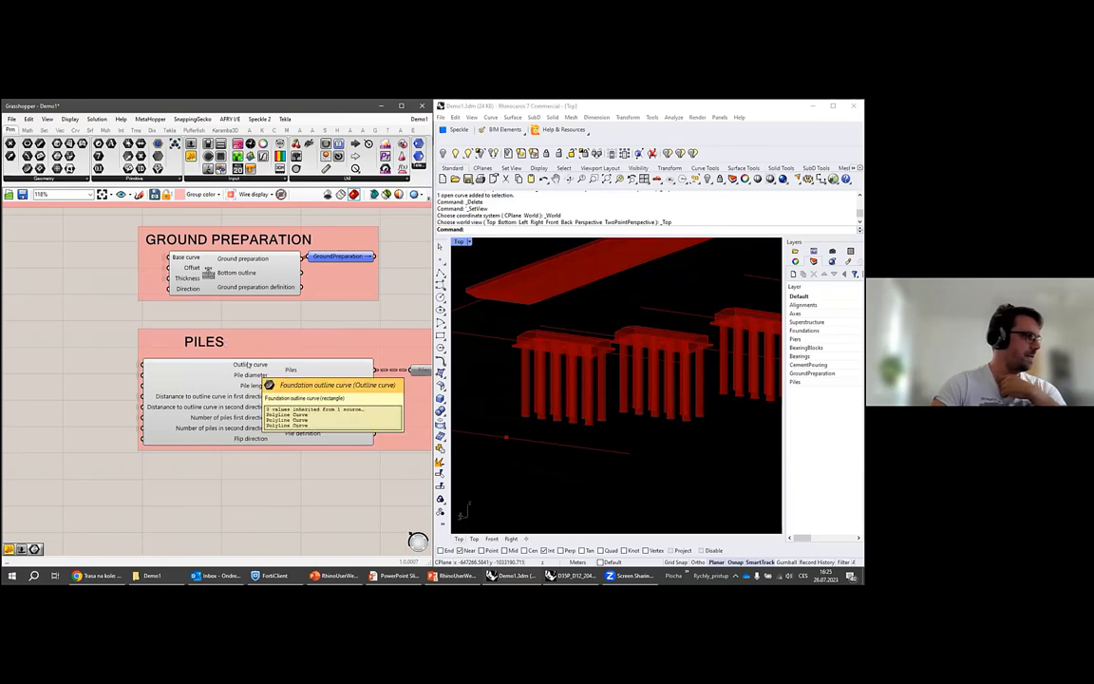
{"action": "scroll", "coordinate": [601, 359], "scroll_direction": "up", "scroll_amount": 5}
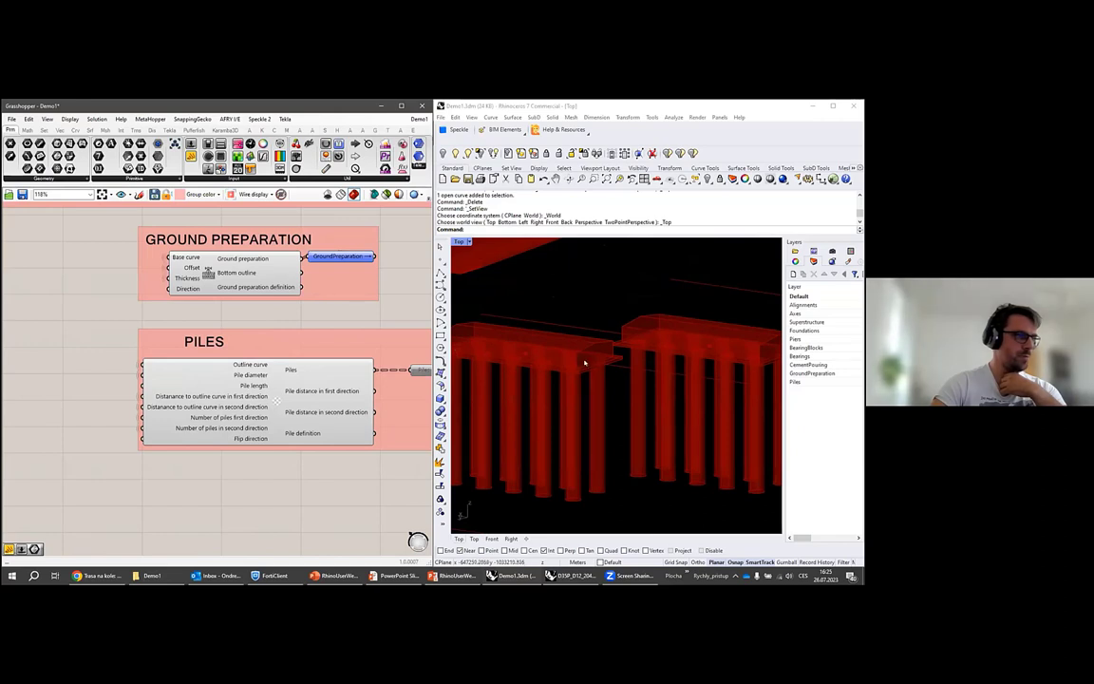
{"action": "right_click_drag", "start_coordinate": [259, 378], "coordinate": [305, 356]}
{"action": "mouse_move", "coordinate": [305, 355]}
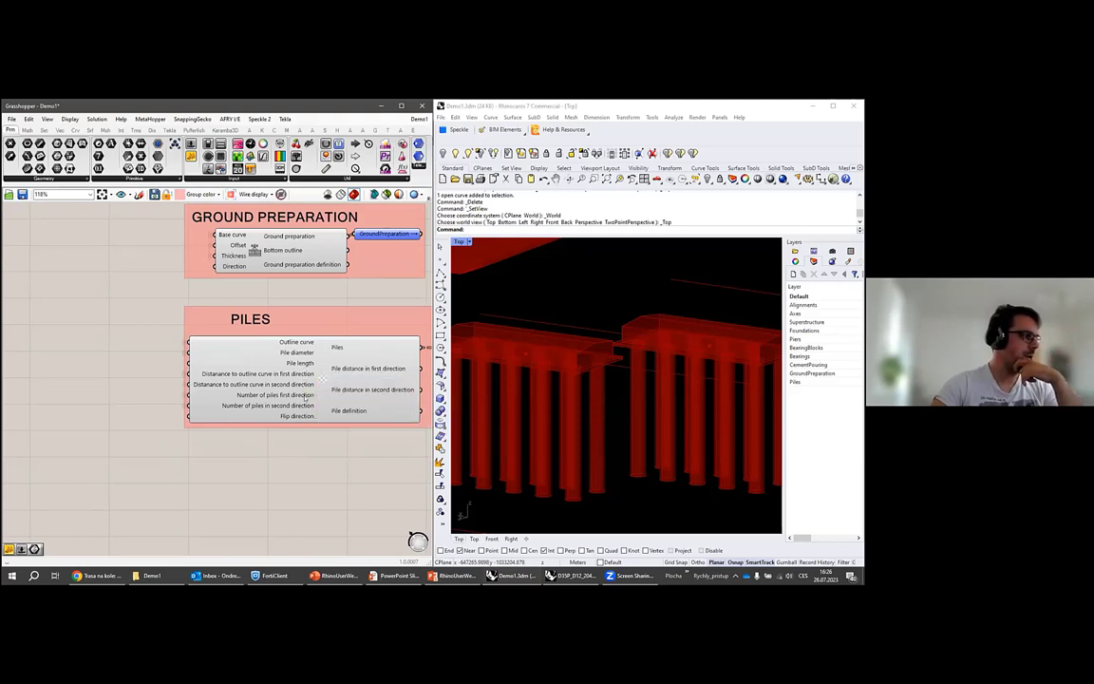
Try a different number of piles per column, undo it, and set the number of piles per row to 5.
{"action": "scroll", "coordinate": [309, 364], "scroll_direction": "down", "scroll_amount": 5}
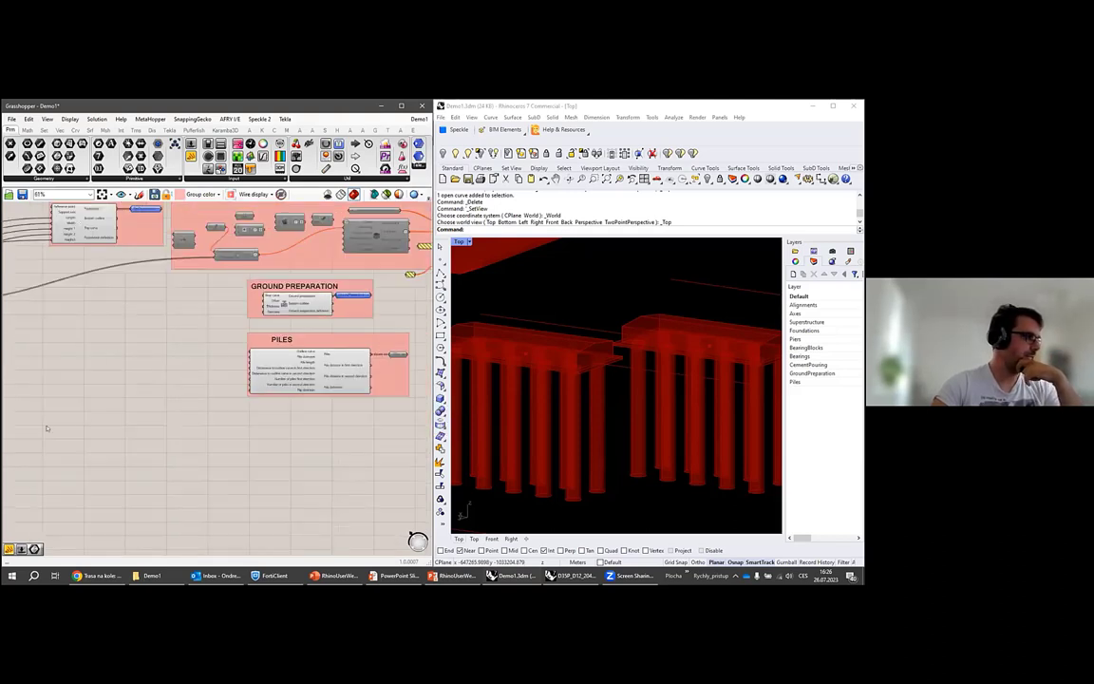
{"action": "scroll", "coordinate": [348, 249], "scroll_direction": "up", "scroll_amount": 3}
{"action": "scroll", "coordinate": [328, 313], "scroll_direction": "up", "scroll_amount": 2}
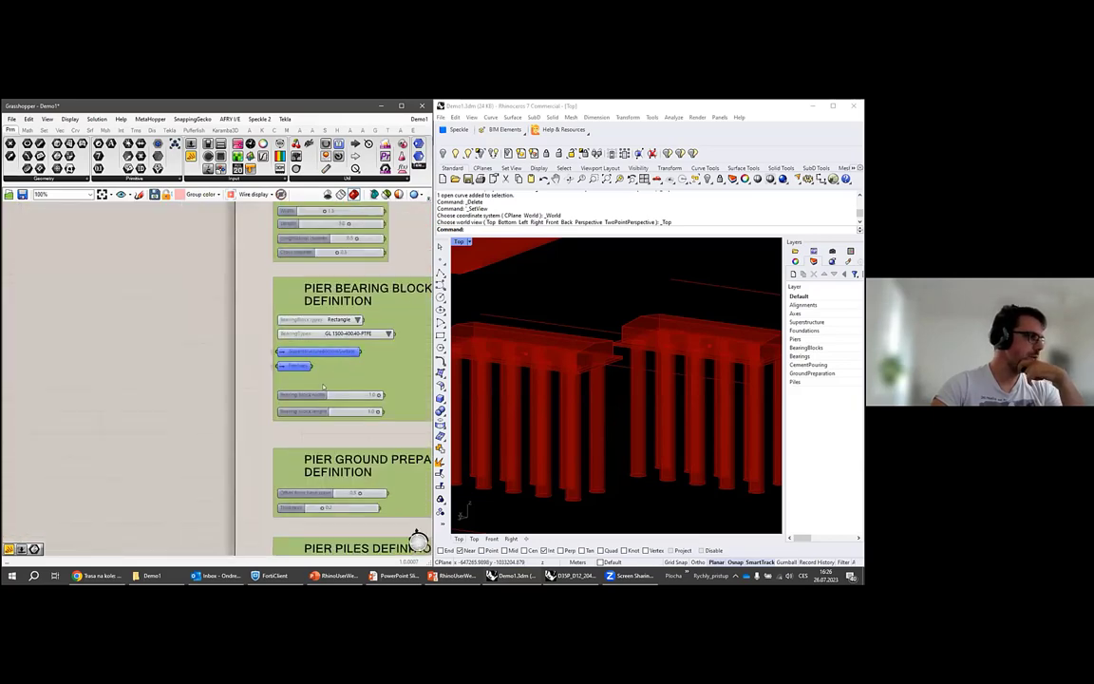
{"action": "right_click_drag", "start_coordinate": [321, 483], "coordinate": [329, 394]}
{"action": "scroll", "coordinate": [326, 446], "scroll_direction": "up", "scroll_amount": 2}
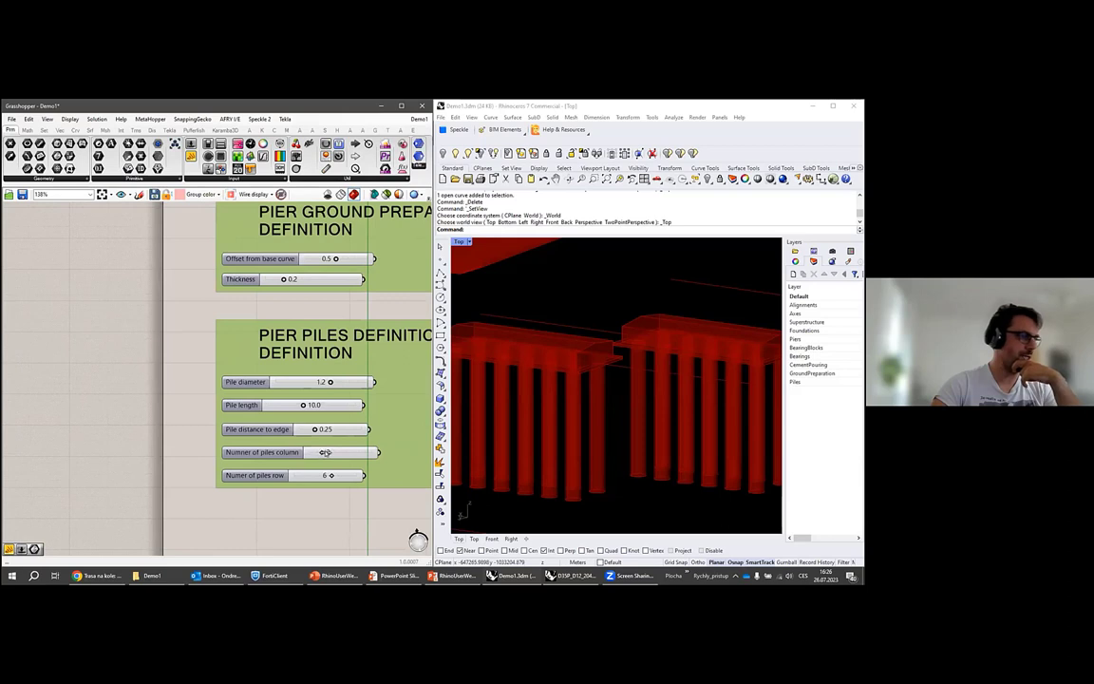
{"action": "left_click_drag", "start_coordinate": [322, 454], "coordinate": [329, 453]}
{"action": "key", "text": "ctrl+z"}
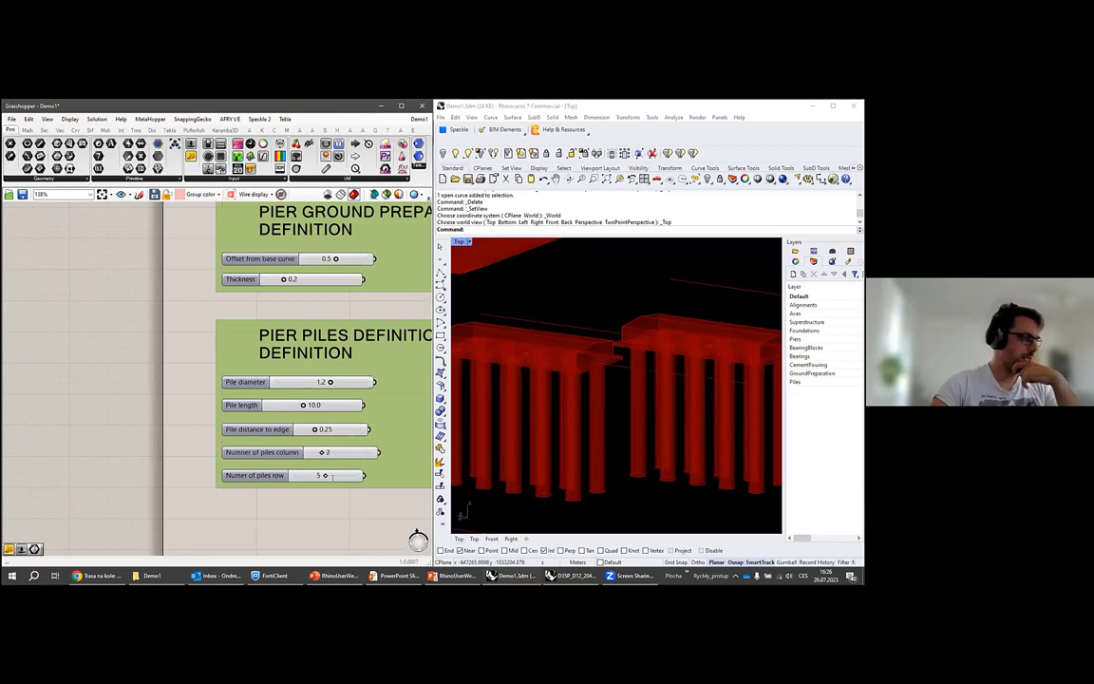
Set the number of piles per row to 6 and view the piles under the foundations.
{"action": "double_click", "coordinate": [334, 478]}
{"action": "type", "text": "6"}
{"action": "key", "text": "Return"}
{"action": "scroll", "coordinate": [230, 381], "scroll_direction": "down", "scroll_amount": 2}
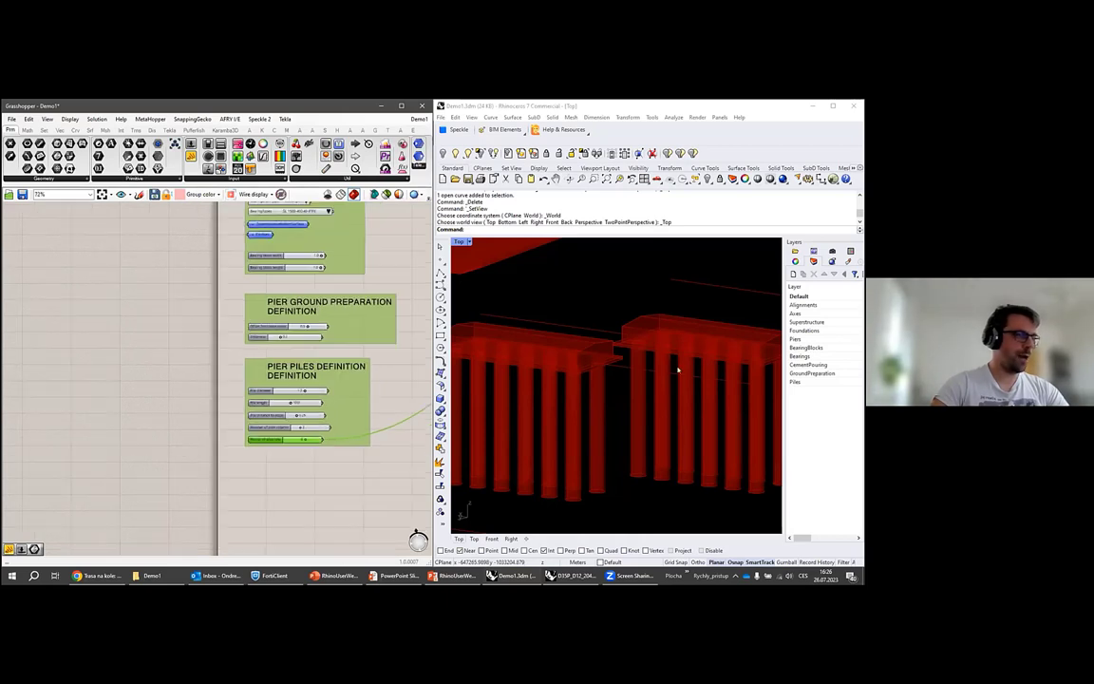
{"action": "scroll", "coordinate": [657, 344], "scroll_direction": "down", "scroll_amount": 8}
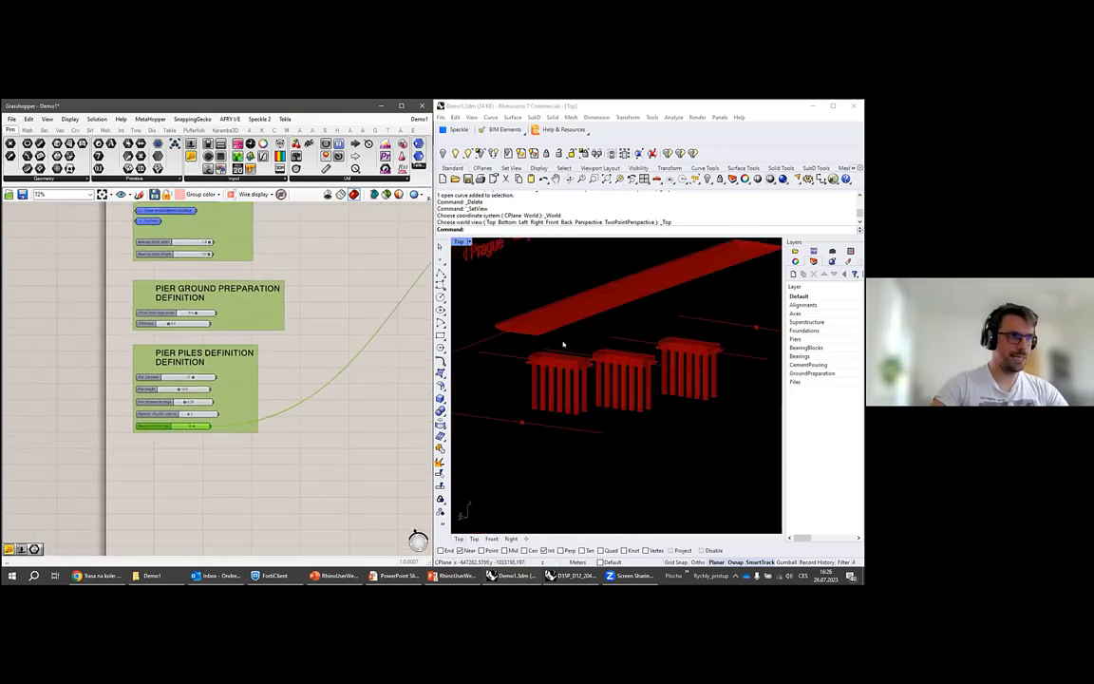
{"action": "scroll", "coordinate": [701, 327], "scroll_direction": "up", "scroll_amount": 3}
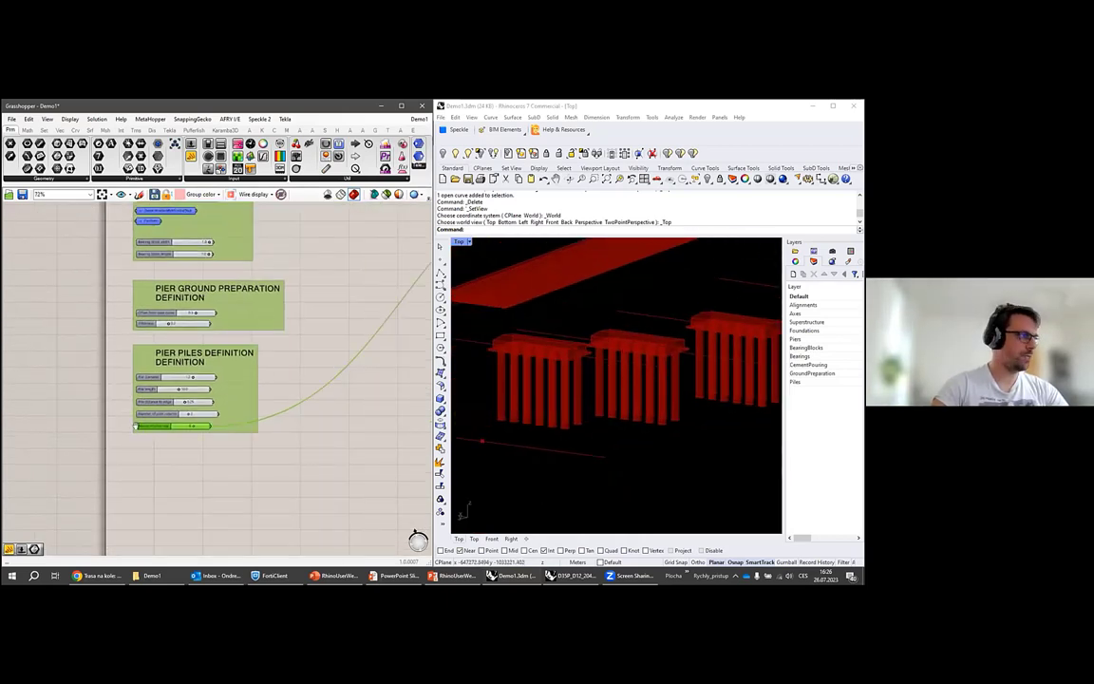
Add a panel containing the value 10 beside the Piles component.
{"action": "right_click_drag", "start_coordinate": [356, 344], "coordinate": [149, 409]}
{"action": "right_click_drag", "start_coordinate": [393, 212], "coordinate": [372, 334]}
{"action": "scroll", "coordinate": [372, 334], "scroll_direction": "up", "scroll_amount": 3}
{"action": "right_click_drag", "start_coordinate": [285, 335], "coordinate": [244, 330]}
{"action": "double_click", "coordinate": [245, 332]}
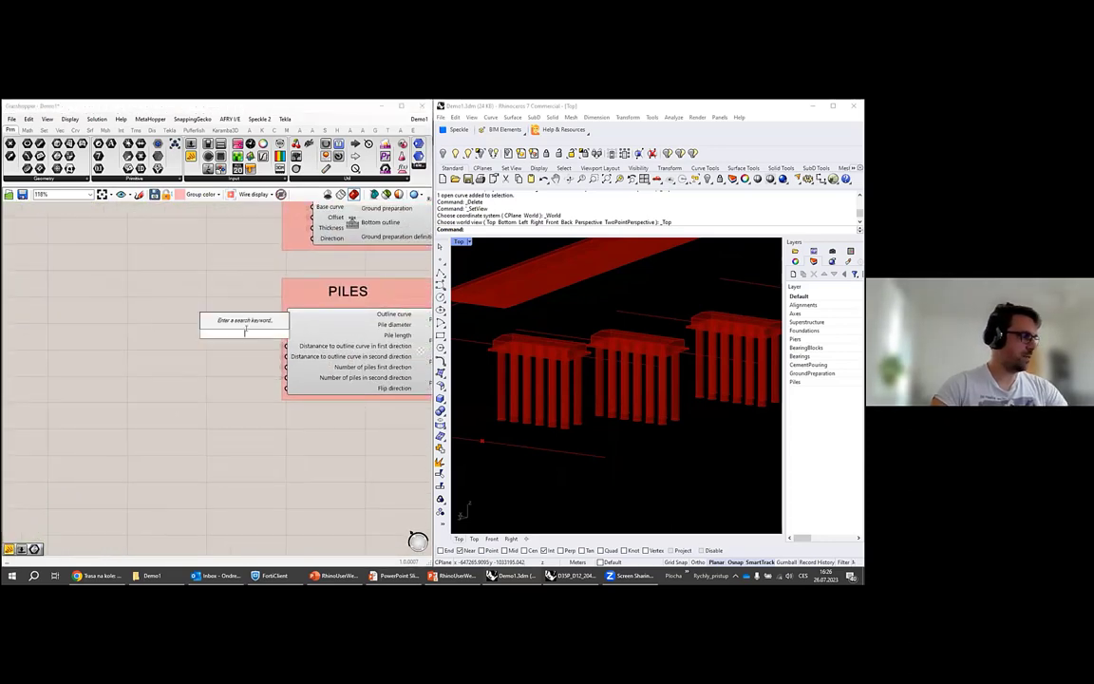
{"action": "type", "text": "//10"}
{"action": "key", "text": "Return"}
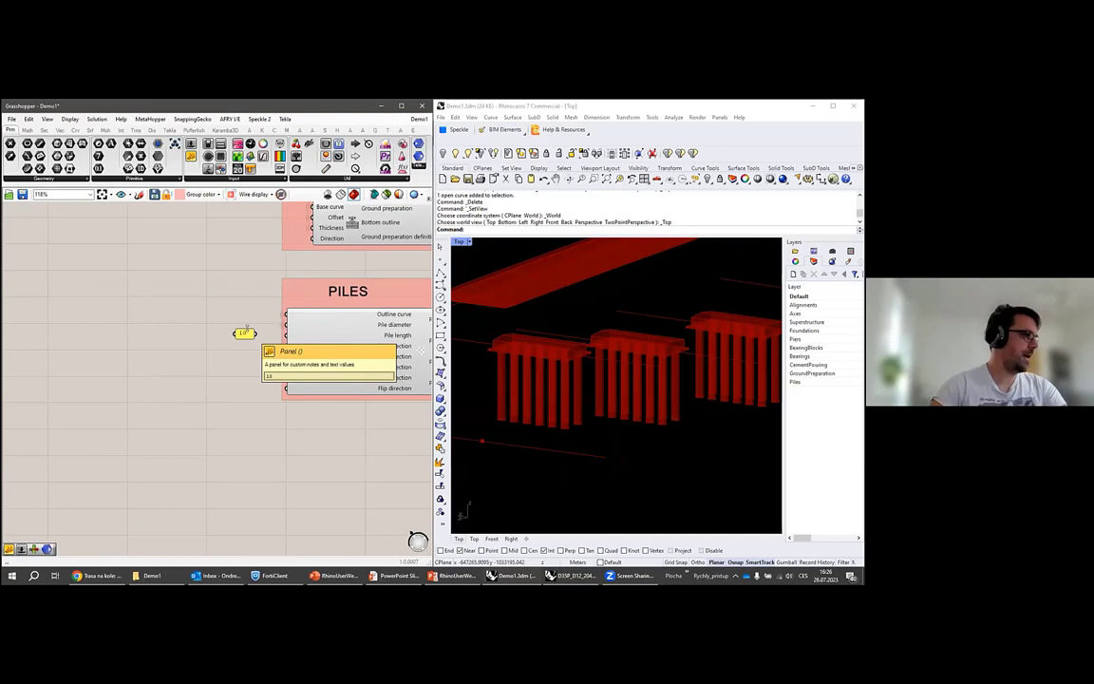
Turn off multiline data for the new panel and list the values 10, 15 and 20 in it.
{"action": "right_click", "coordinate": [246, 334]}
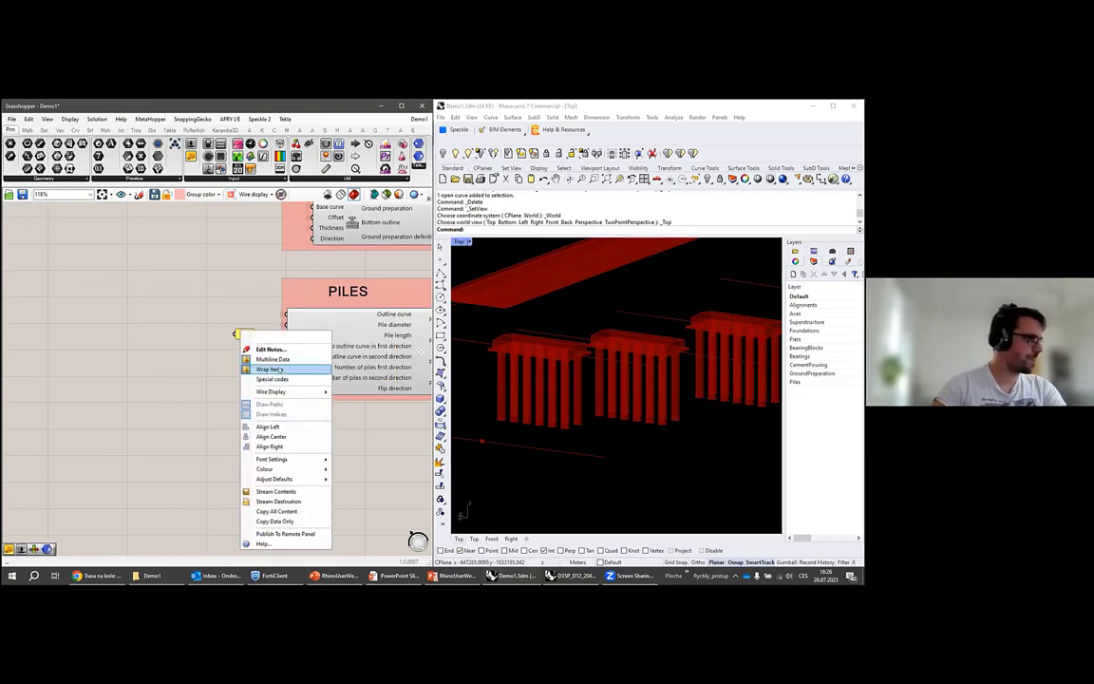
{"action": "left_click_drag", "start_coordinate": [246, 333], "coordinate": [210, 297]}
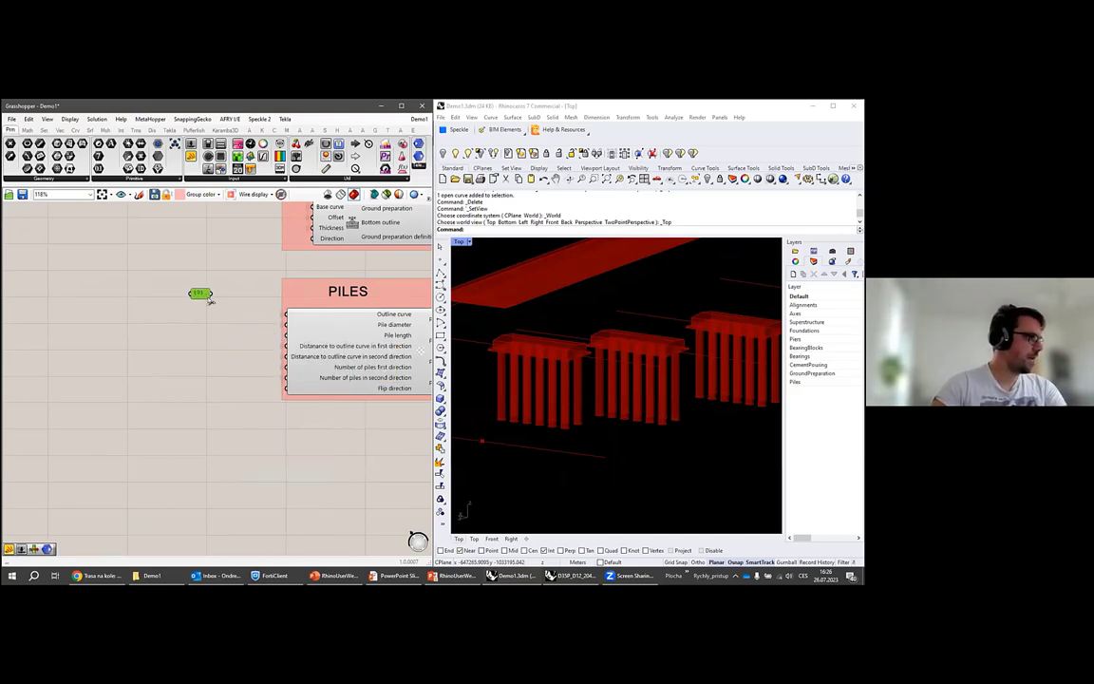
{"action": "double_click", "coordinate": [215, 298]}
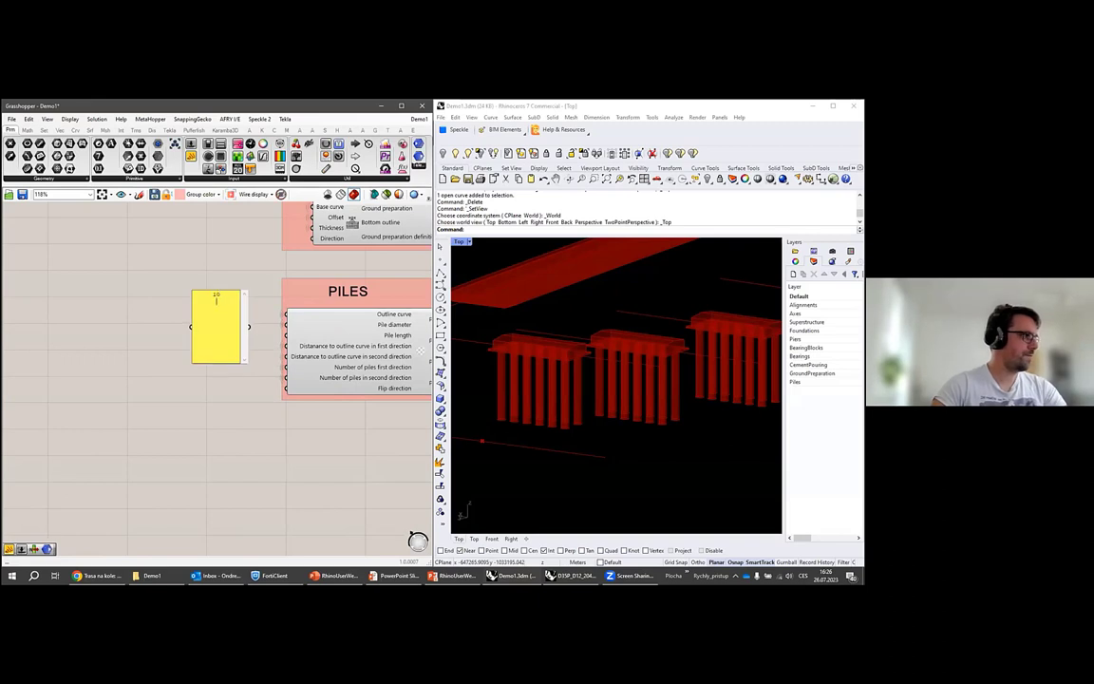
{"action": "key", "text": "Return"}
{"action": "type", "text": "15 20"}
{"action": "left_click", "coordinate": [244, 261]}
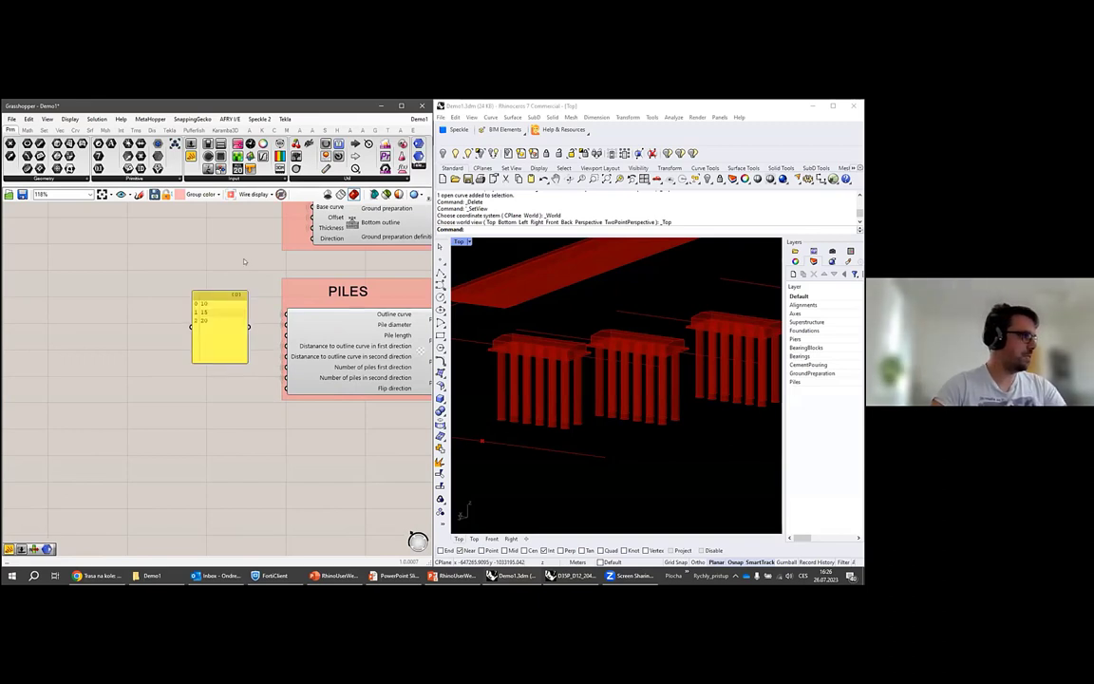
Connect the value list to the Pile length input and view the piles under all the foundations.
{"action": "left_click_drag", "start_coordinate": [251, 327], "coordinate": [292, 339]}
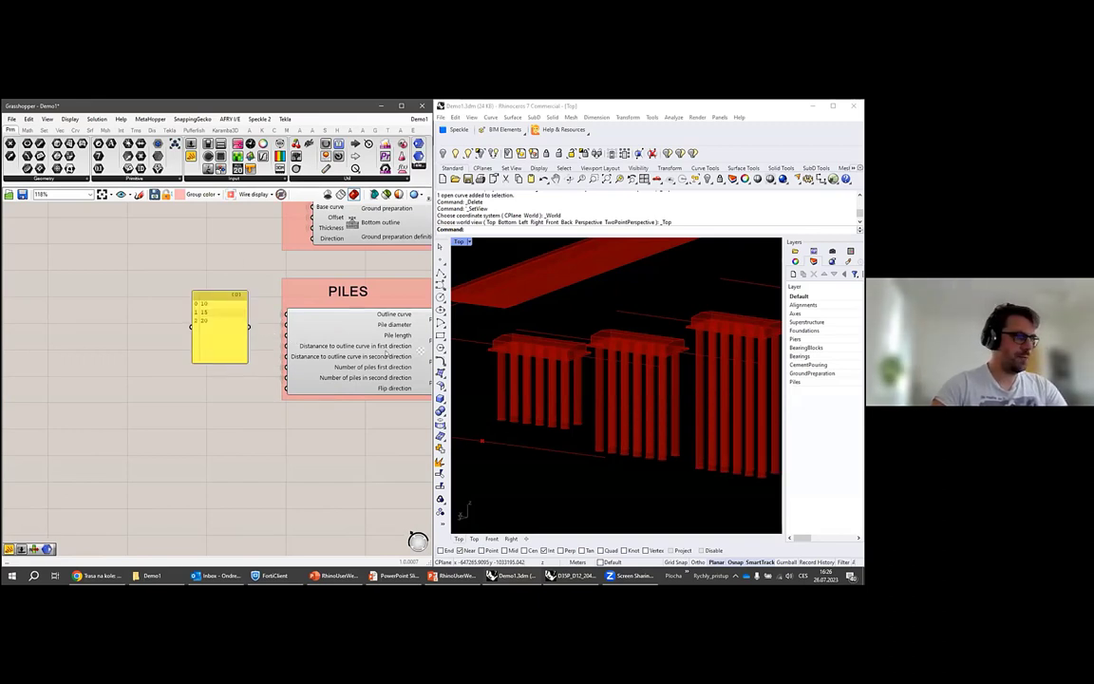
{"action": "scroll", "coordinate": [572, 373], "scroll_direction": "down", "scroll_amount": 6}
{"action": "right_click_drag", "start_coordinate": [572, 374], "coordinate": [530, 381]}
{"action": "scroll", "coordinate": [530, 381], "scroll_direction": "down", "scroll_amount": 5}
{"action": "scroll", "coordinate": [589, 378], "scroll_direction": "up", "scroll_amount": 5}
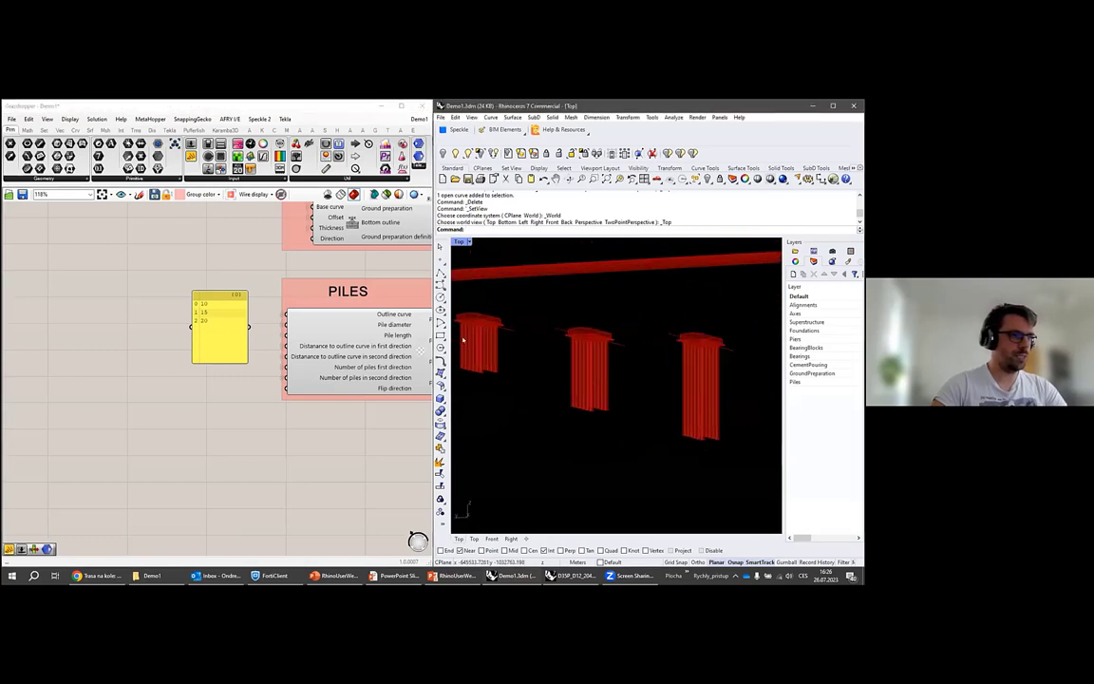
{"action": "scroll", "coordinate": [614, 356], "scroll_direction": "down", "scroll_amount": 2}
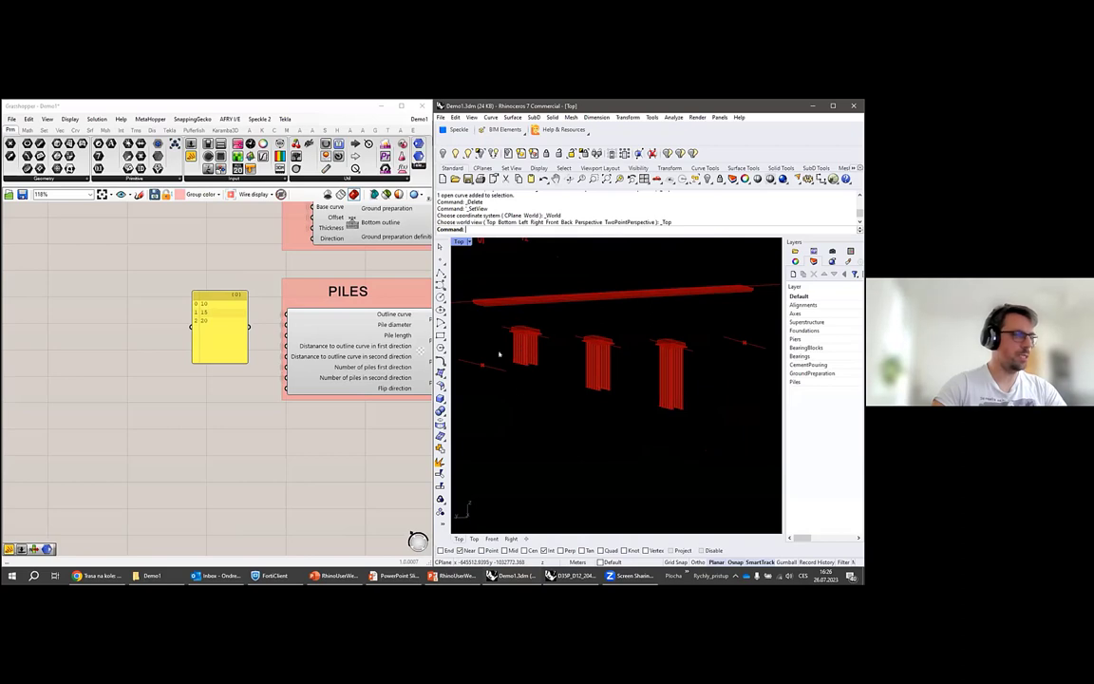
{"action": "scroll", "coordinate": [327, 344], "scroll_direction": "down", "scroll_amount": 3}
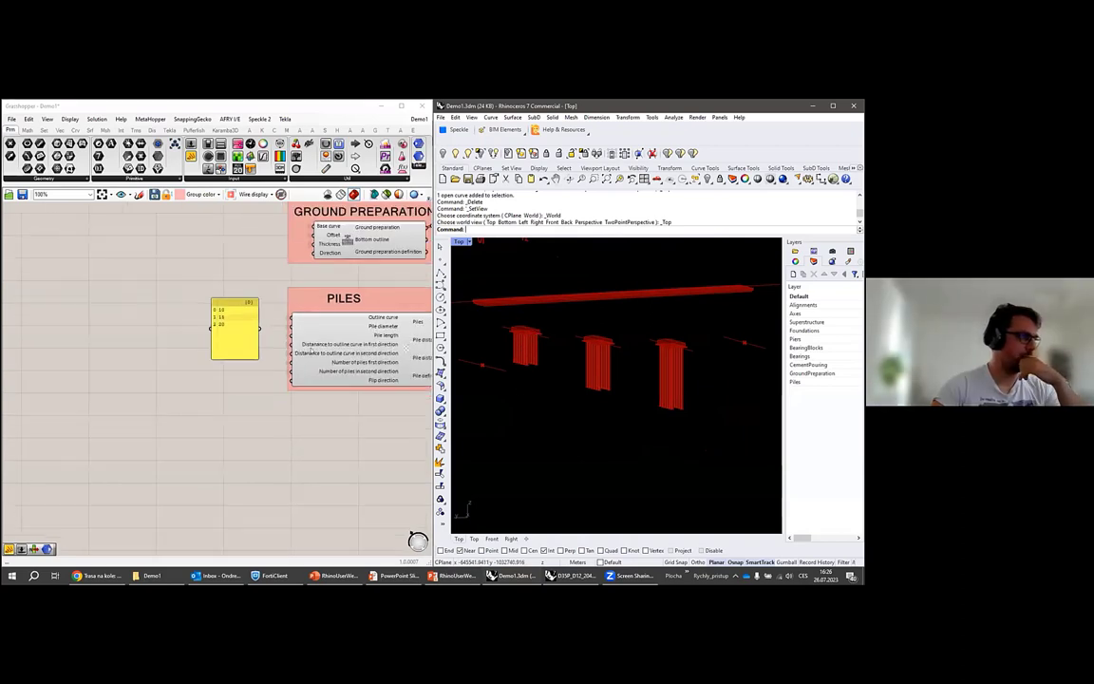
Delete the panel that feeds the Pile length input of the Piles component.
{"action": "left_click", "coordinate": [334, 345]}
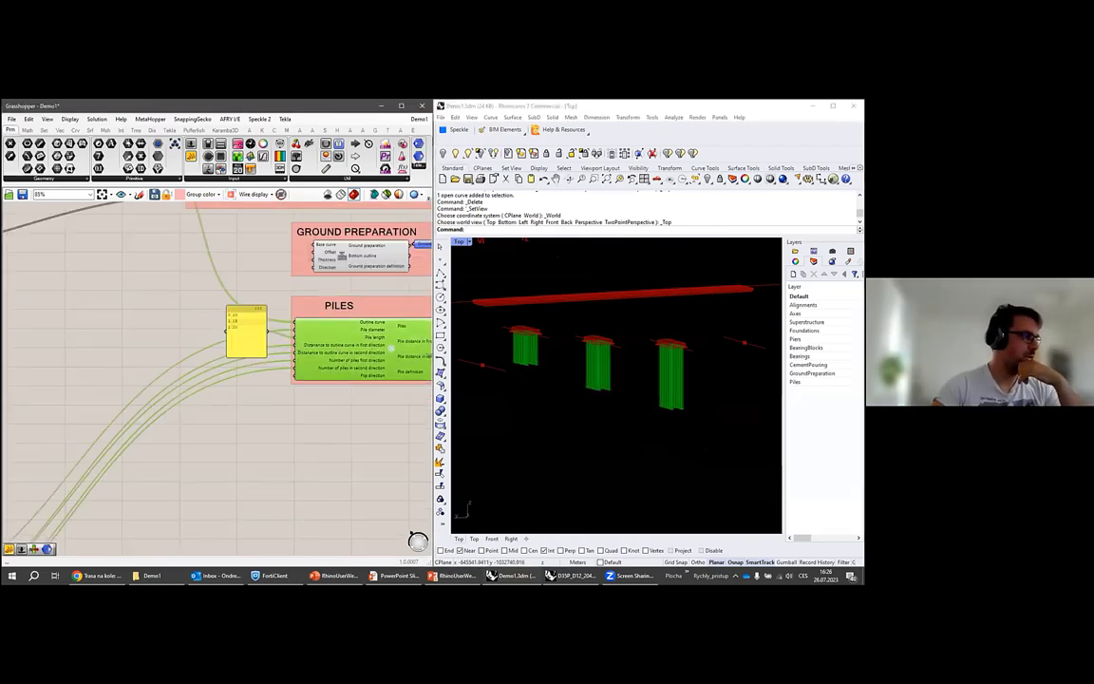
{"action": "left_click", "coordinate": [244, 332]}
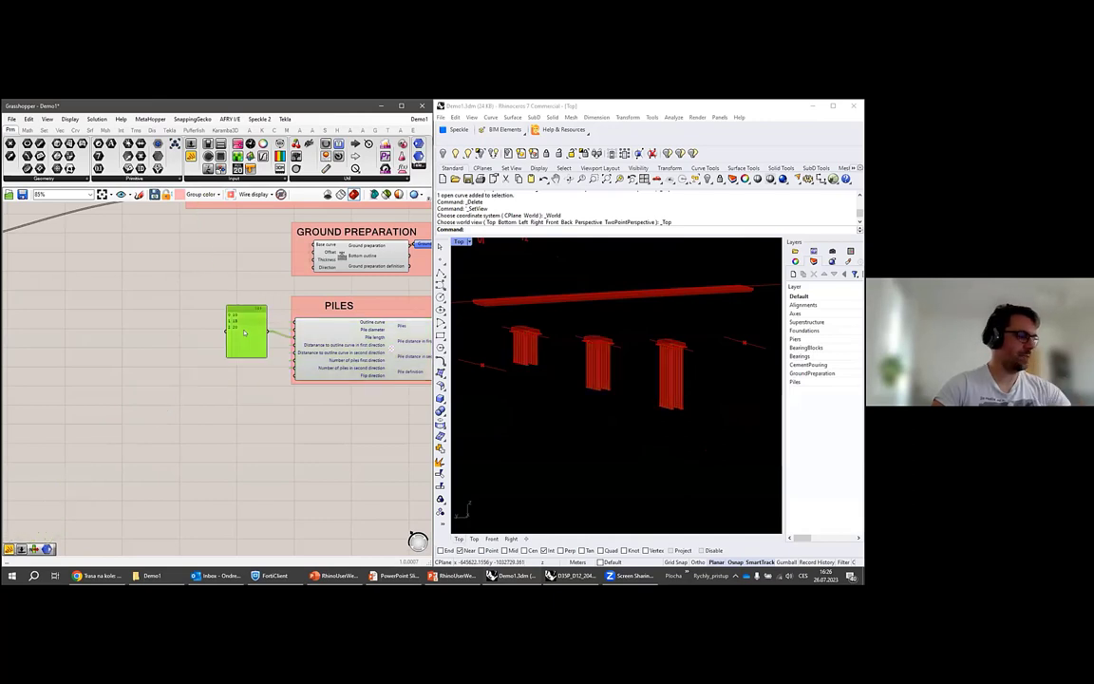
{"action": "key", "text": "Delete"}
Examine the foundations in the model and the inputs of the disabled Piers component, including longitudinal chamfer and height.
{"action": "scroll", "coordinate": [241, 334], "scroll_direction": "down", "scroll_amount": 2}
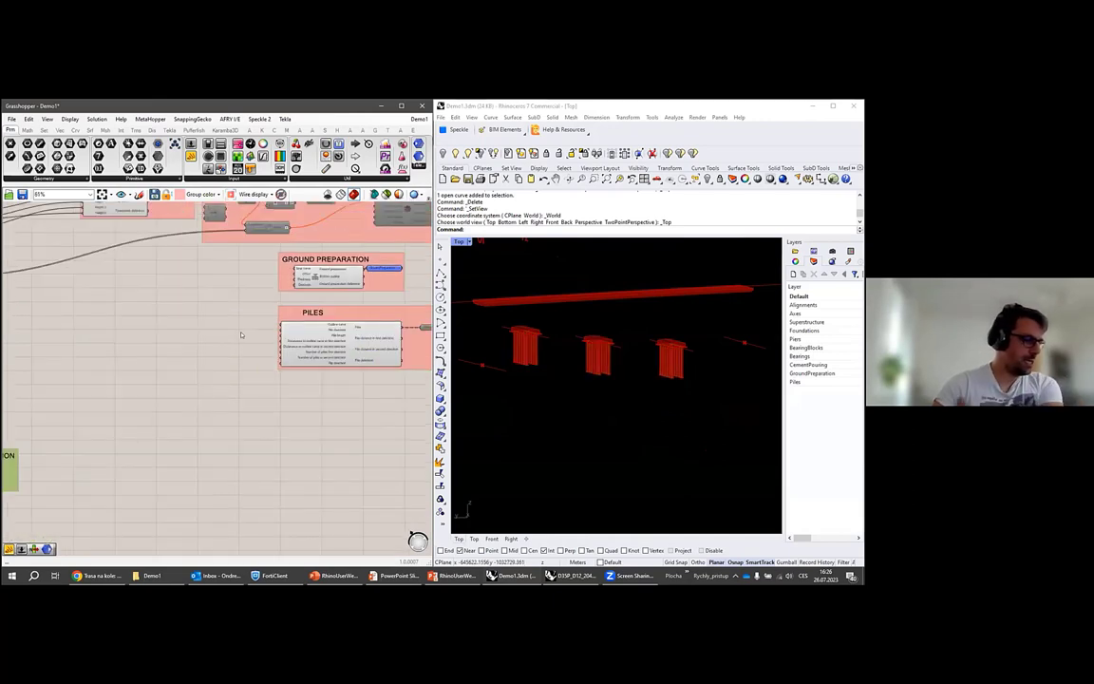
{"action": "right_click_drag", "start_coordinate": [301, 285], "coordinate": [277, 398]}
{"action": "right_click_drag", "start_coordinate": [348, 363], "coordinate": [279, 371]}
{"action": "scroll", "coordinate": [278, 370], "scroll_direction": "down", "scroll_amount": 3}
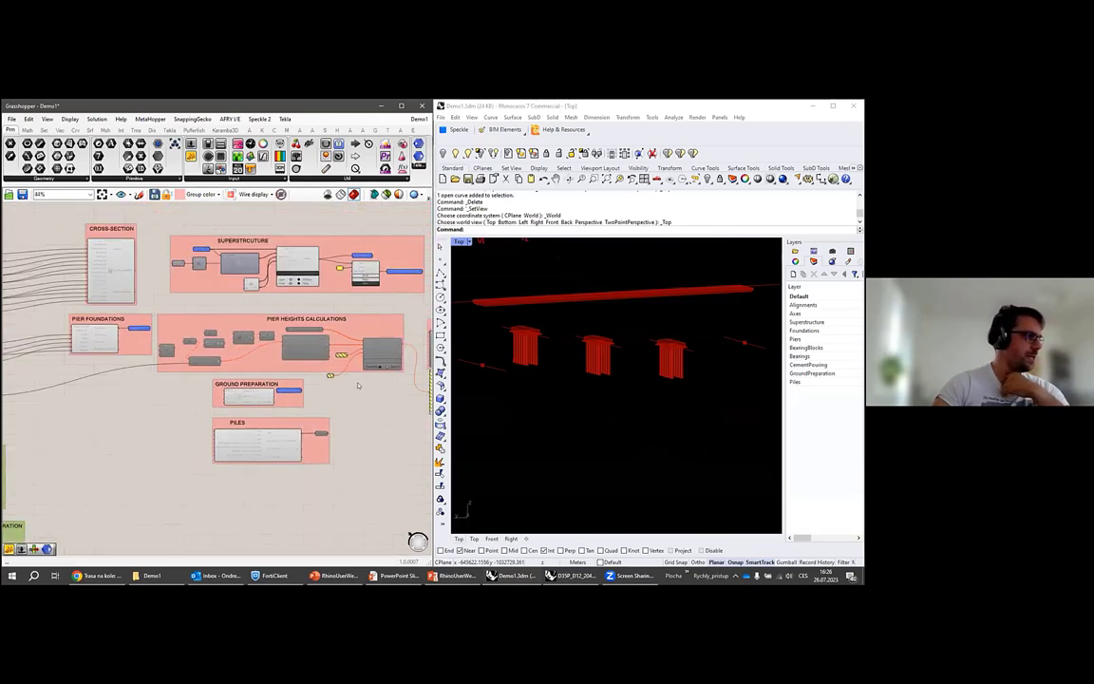
{"action": "right_click_drag", "start_coordinate": [375, 385], "coordinate": [136, 380]}
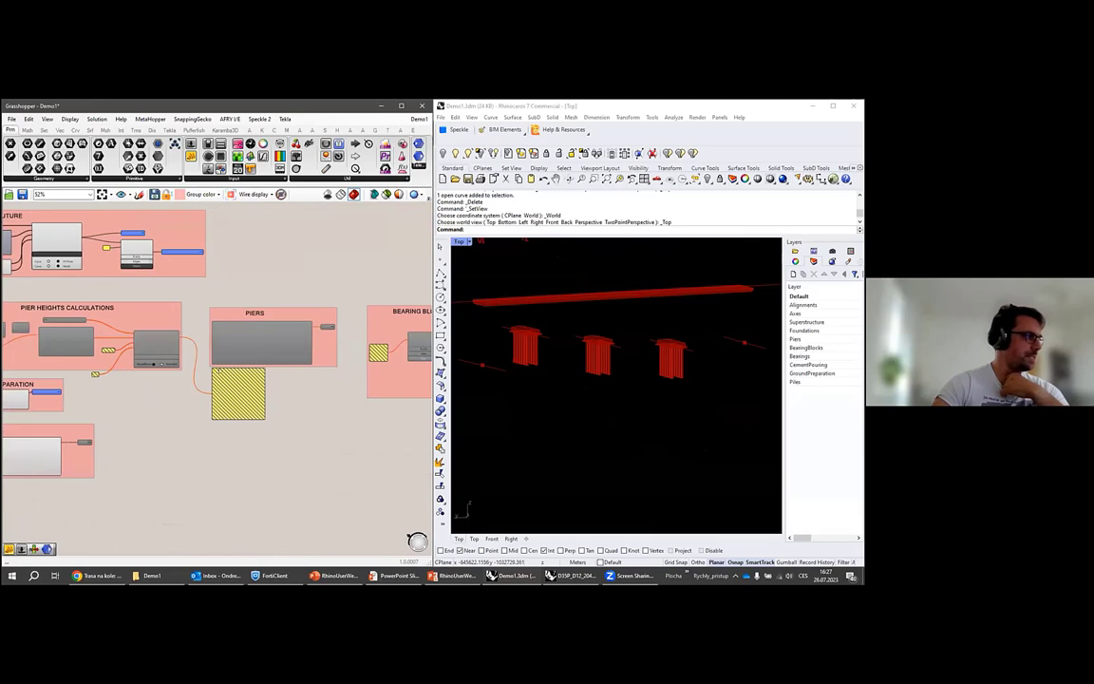
{"action": "scroll", "coordinate": [498, 339], "scroll_direction": "up", "scroll_amount": 3}
{"action": "scroll", "coordinate": [499, 340], "scroll_direction": "up", "scroll_amount": 6}
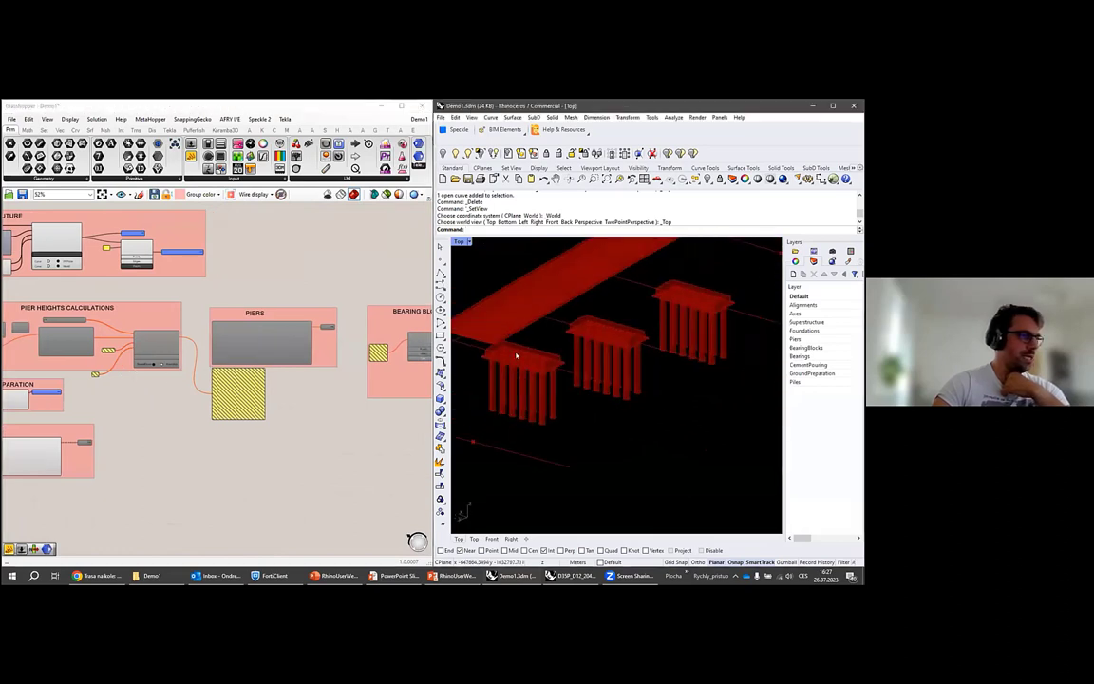
{"action": "scroll", "coordinate": [506, 350], "scroll_direction": "up", "scroll_amount": 2}
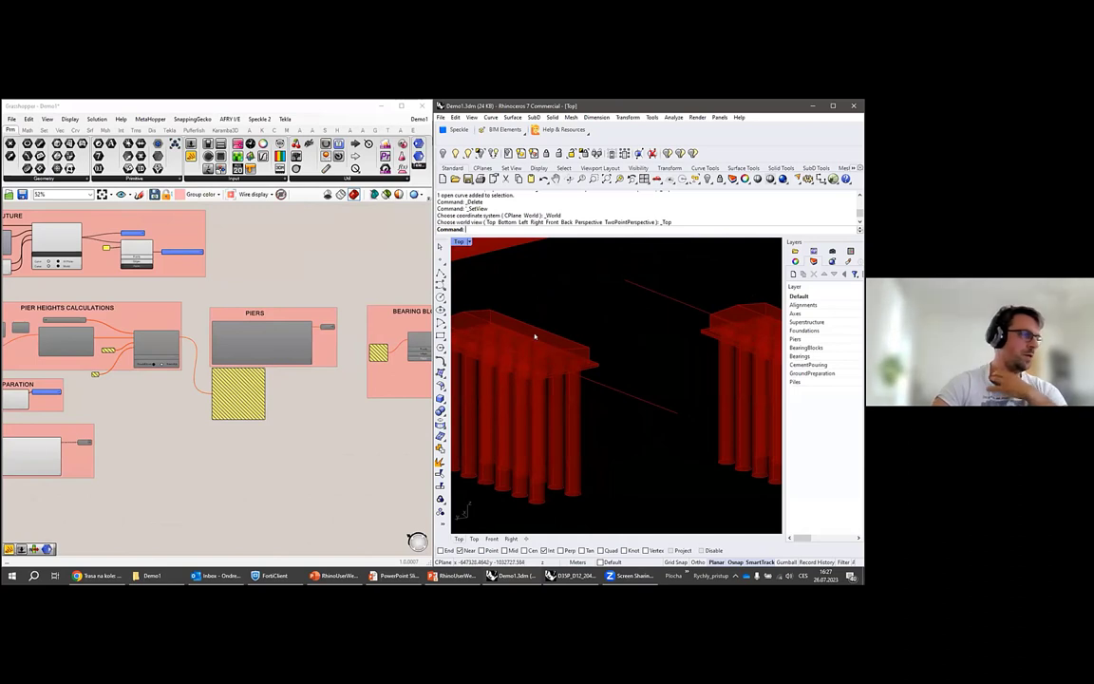
{"action": "scroll", "coordinate": [255, 342], "scroll_direction": "up", "scroll_amount": 2}
{"action": "right_click_drag", "start_coordinate": [254, 342], "coordinate": [304, 348]}
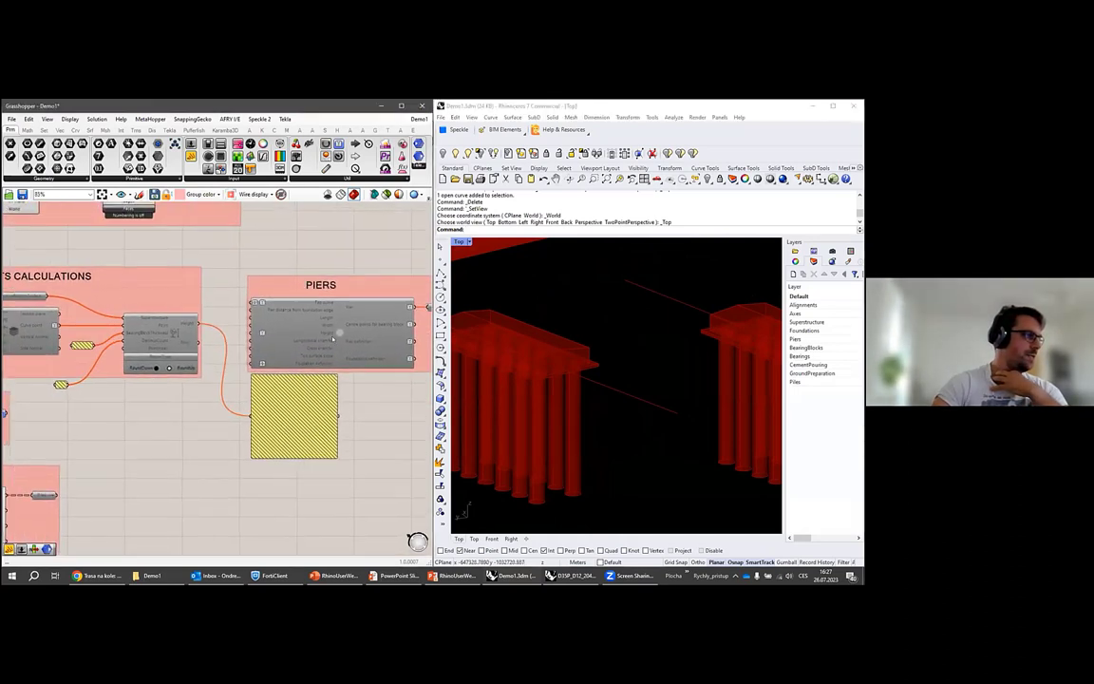
{"action": "scroll", "coordinate": [332, 336], "scroll_direction": "up", "scroll_amount": 2}
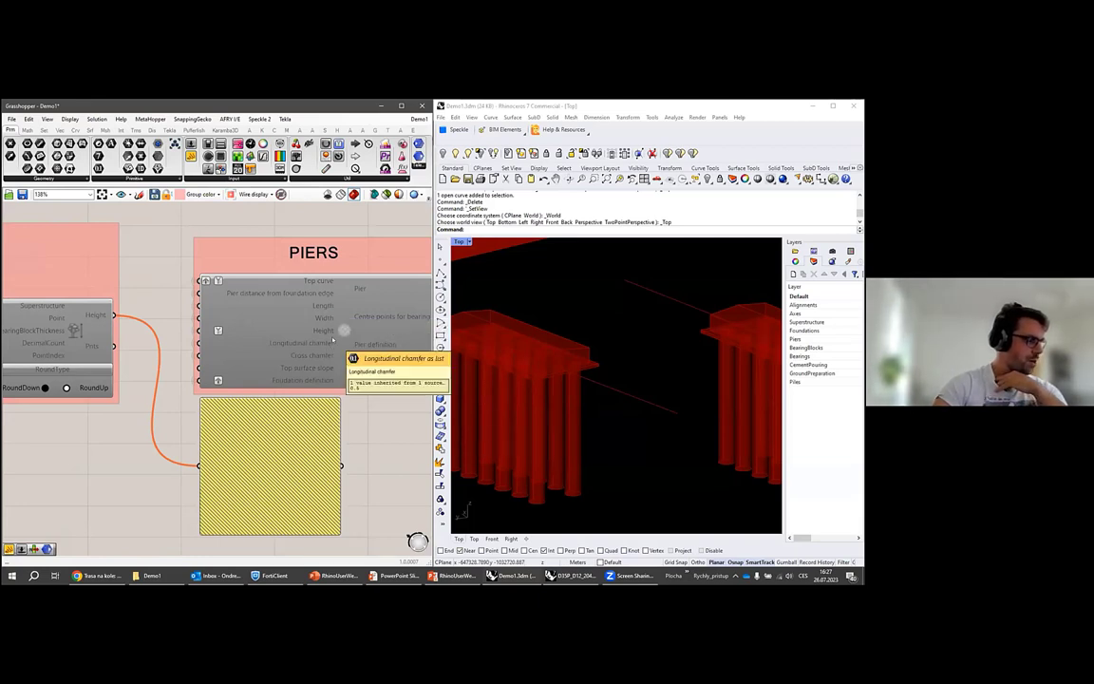
{"action": "scroll", "coordinate": [333, 340], "scroll_direction": "down", "scroll_amount": 6}
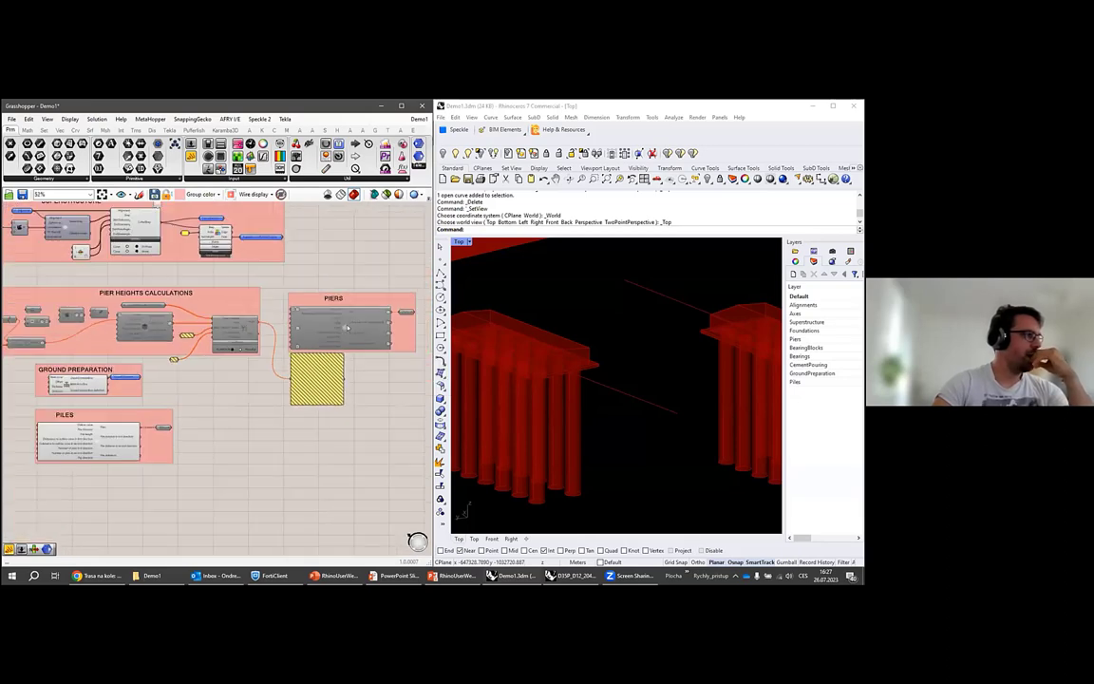
{"action": "scroll", "coordinate": [323, 296], "scroll_direction": "up", "scroll_amount": 5}
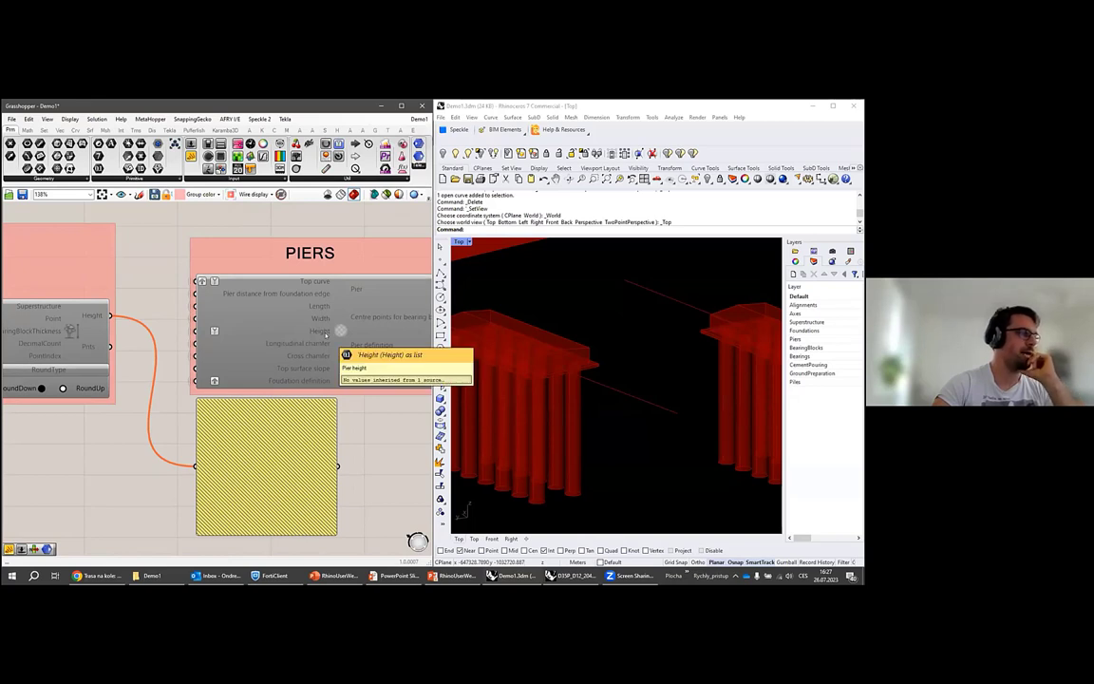
Examine the space between the pier foundations and the underside of the superstructure in the model.
{"action": "scroll", "coordinate": [551, 311], "scroll_direction": "down", "scroll_amount": 5}
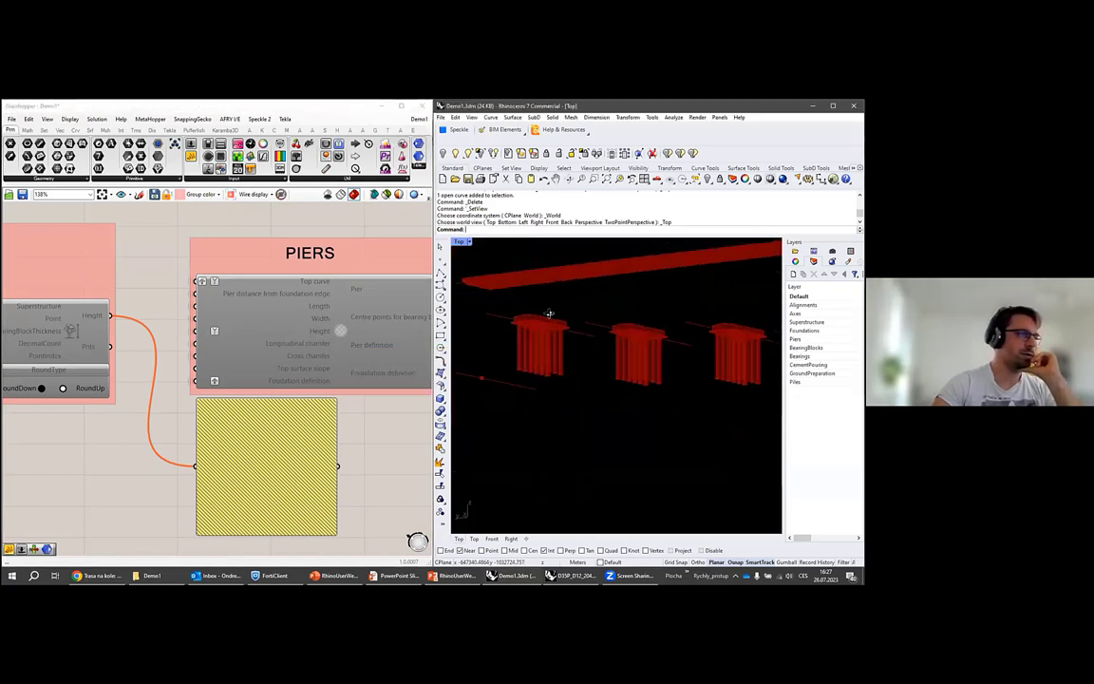
{"action": "scroll", "coordinate": [542, 287], "scroll_direction": "up", "scroll_amount": 3}
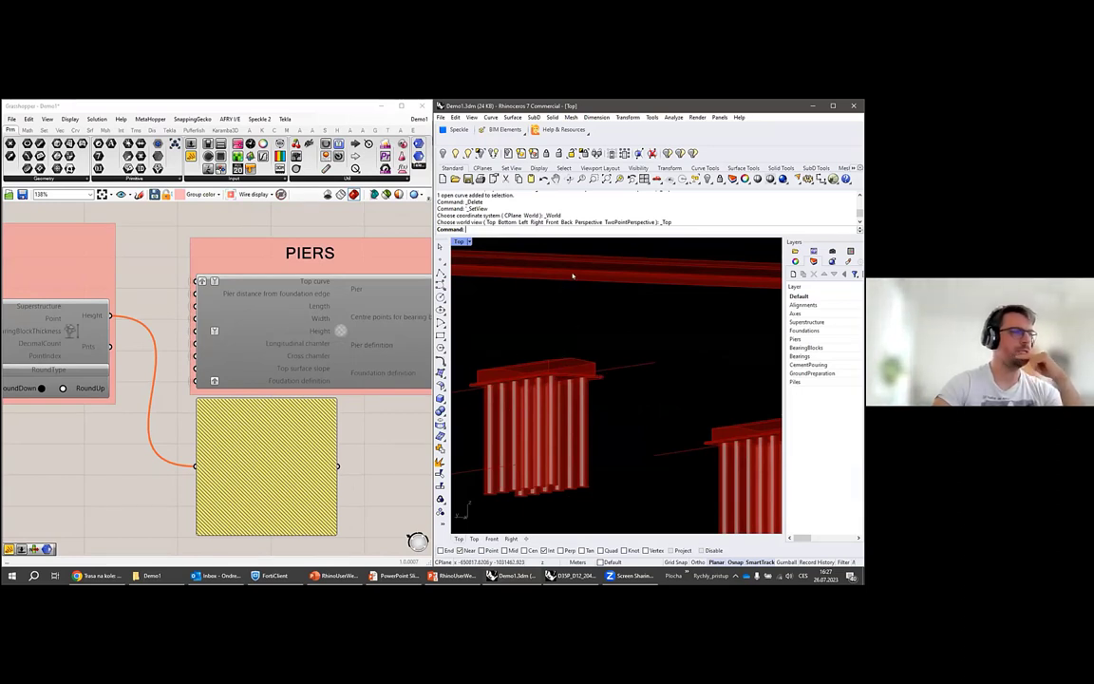
{"action": "scroll", "coordinate": [543, 283], "scroll_direction": "down", "scroll_amount": 5}
{"action": "right_click_drag", "start_coordinate": [538, 274], "coordinate": [554, 277]}
{"action": "scroll", "coordinate": [554, 278], "scroll_direction": "up", "scroll_amount": 6}
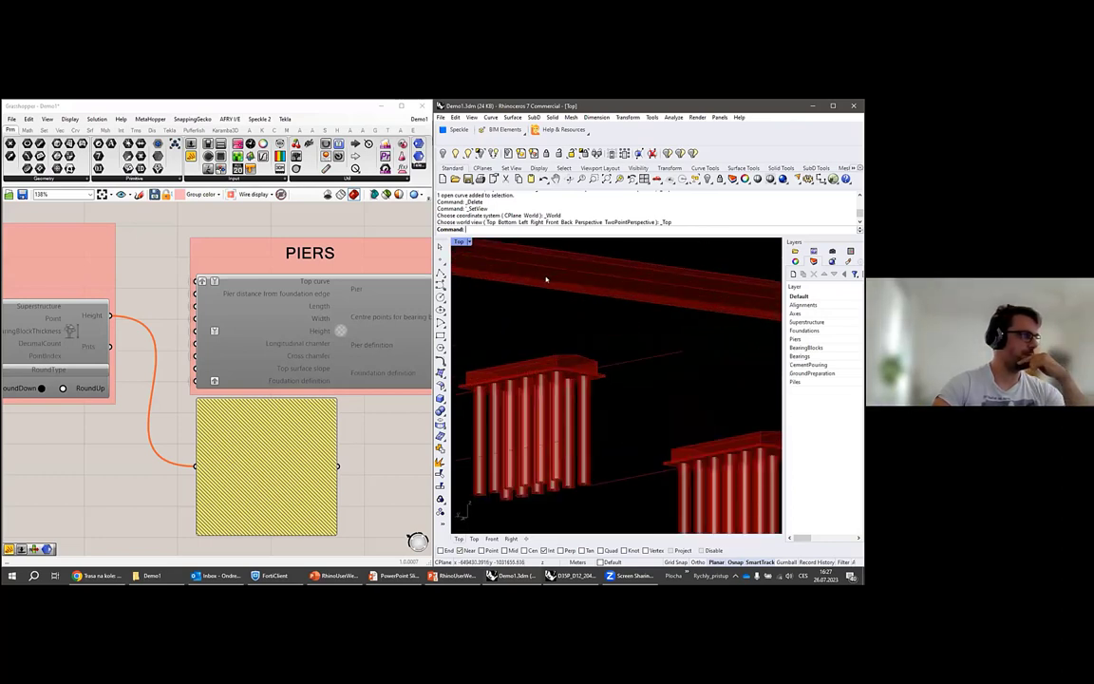
{"action": "scroll", "coordinate": [546, 278], "scroll_direction": "down", "scroll_amount": 3}
{"action": "scroll", "coordinate": [313, 380], "scroll_direction": "down", "scroll_amount": 4}
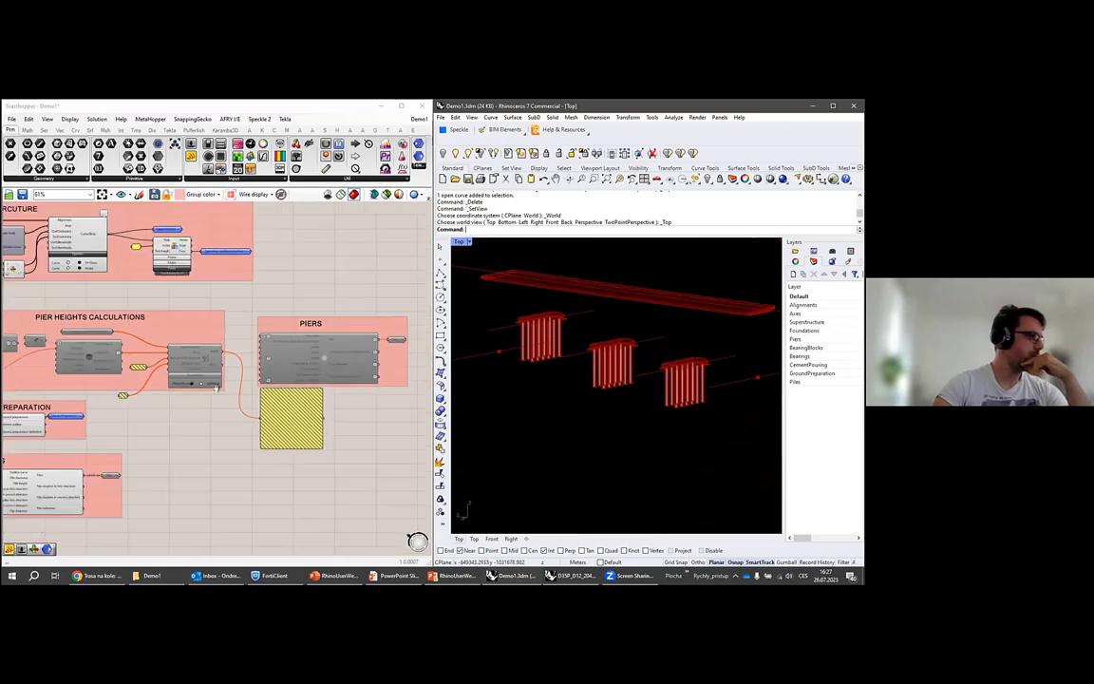
Enable all the components and panels in the Pier Heights Calculations group.
{"action": "right_click_drag", "start_coordinate": [355, 386], "coordinate": [435, 388]}
{"action": "right_click_drag", "start_coordinate": [46, 281], "coordinate": [172, 272]}
{"action": "right_click_drag", "start_coordinate": [294, 328], "coordinate": [383, 310]}
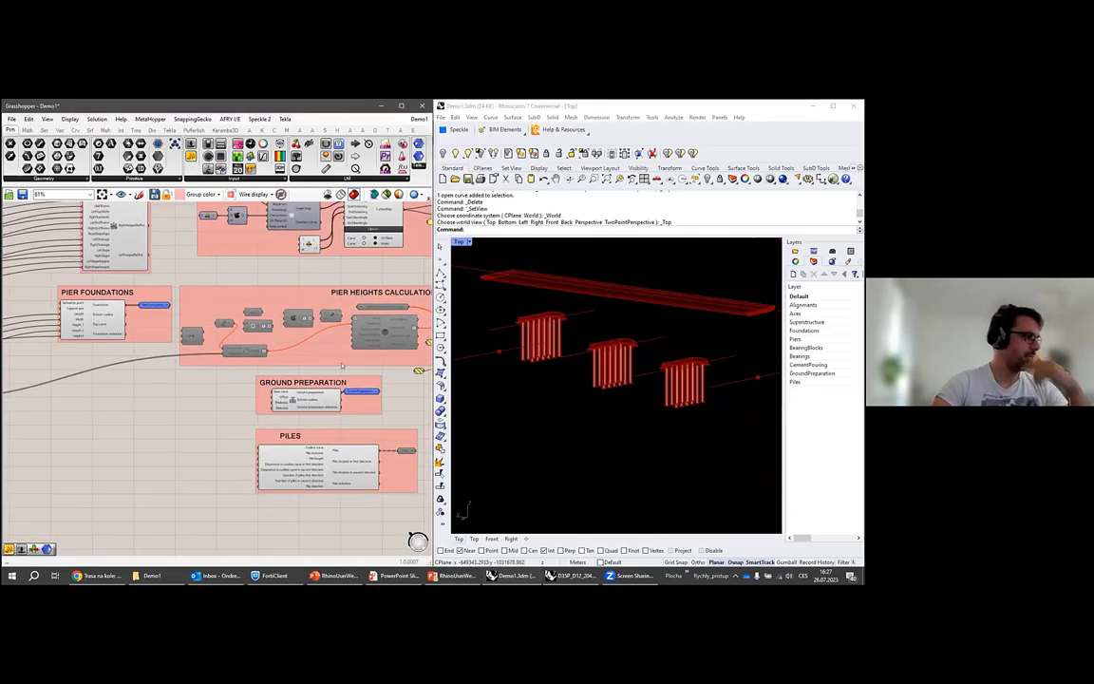
{"action": "scroll", "coordinate": [331, 314], "scroll_direction": "up", "scroll_amount": 4}
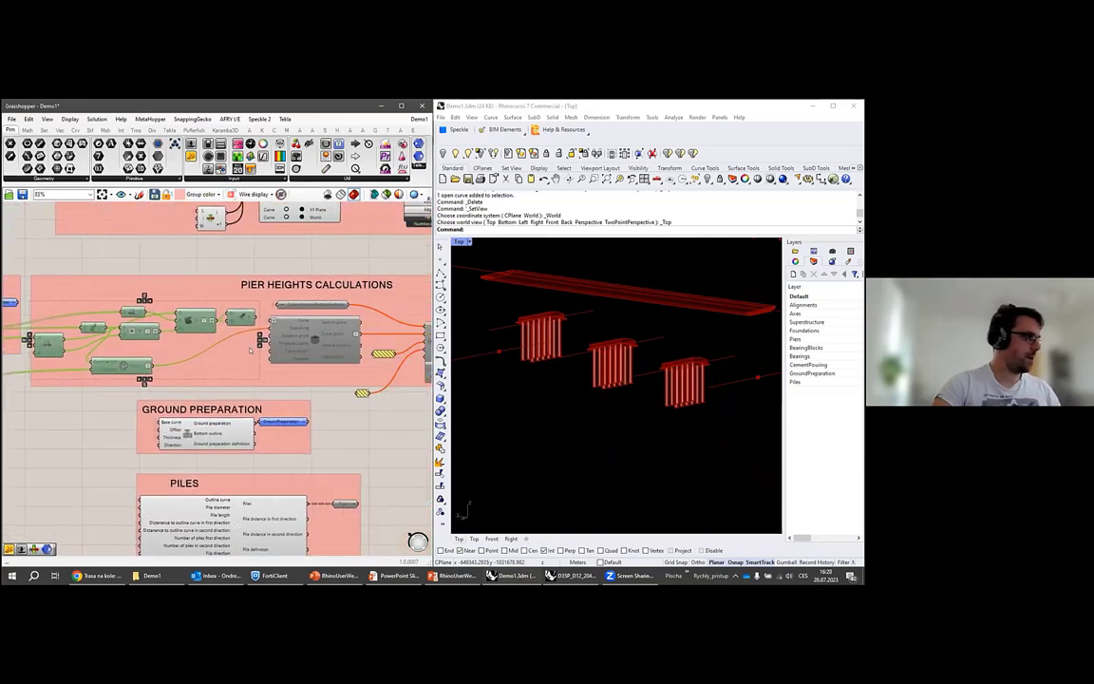
{"action": "left_click", "coordinate": [401, 357], "text": "shift"}
{"action": "left_click", "coordinate": [311, 360], "text": "shift"}
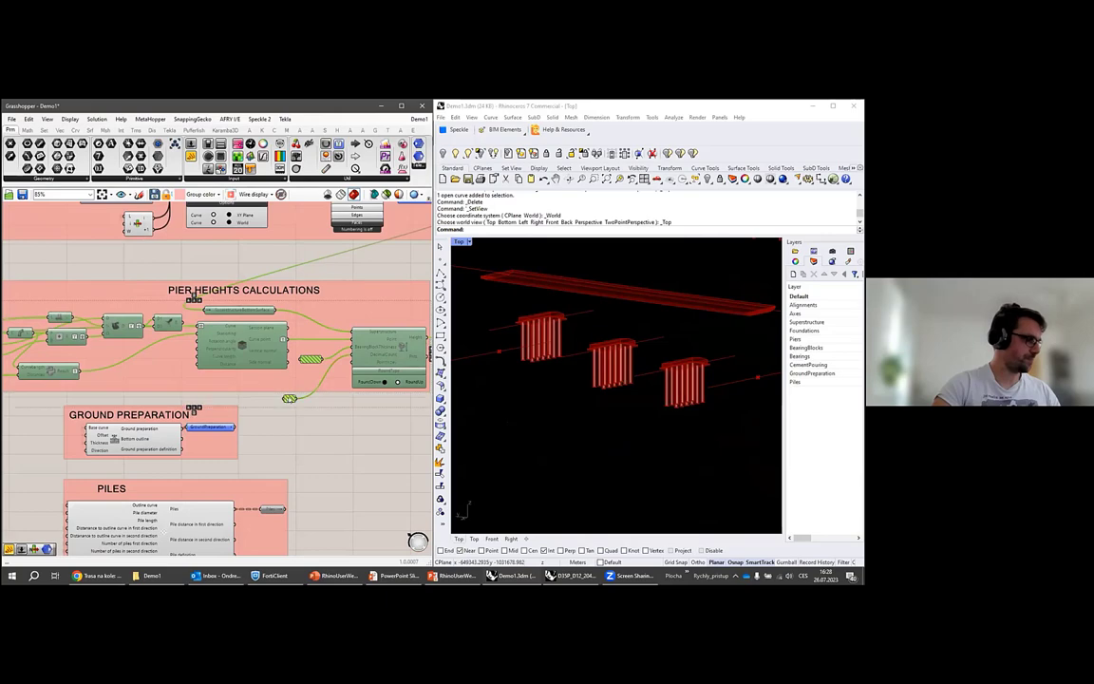
{"action": "key", "text": "ctrl+e"}
{"action": "left_click", "coordinate": [327, 421]}
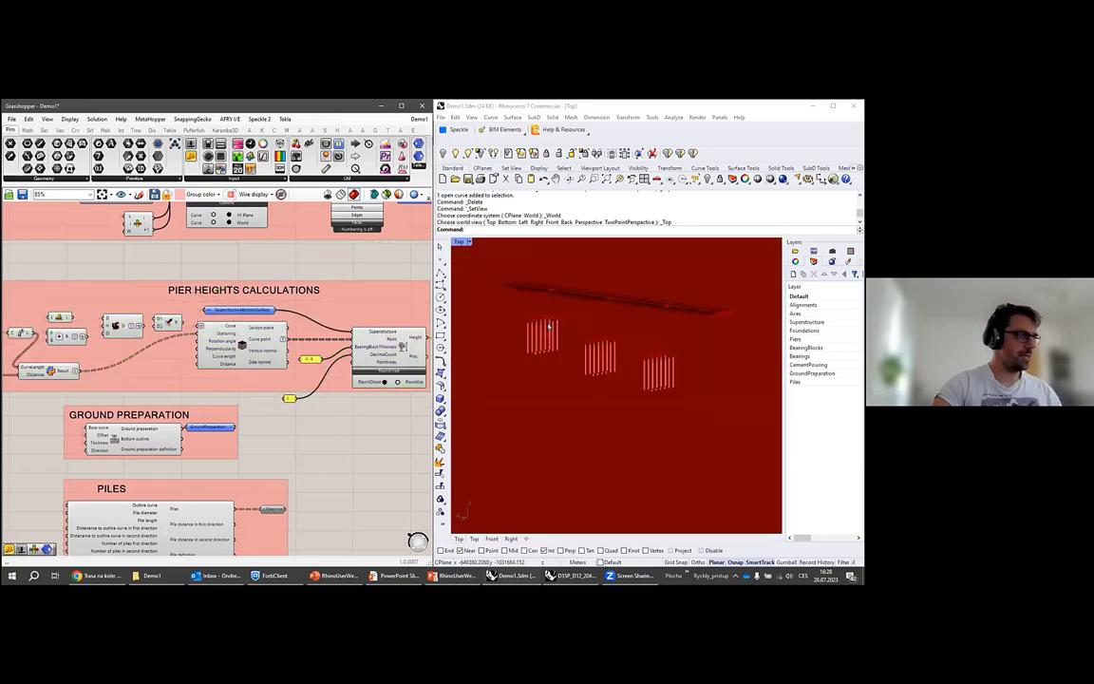
Select the component that outputs section planes and curve points, and examine its points on the foundations below the superstructure.
{"action": "right_click_drag", "start_coordinate": [518, 365], "coordinate": [552, 384]}
{"action": "left_click", "coordinate": [249, 345]}
{"action": "scroll", "coordinate": [549, 333], "scroll_direction": "up", "scroll_amount": 13}
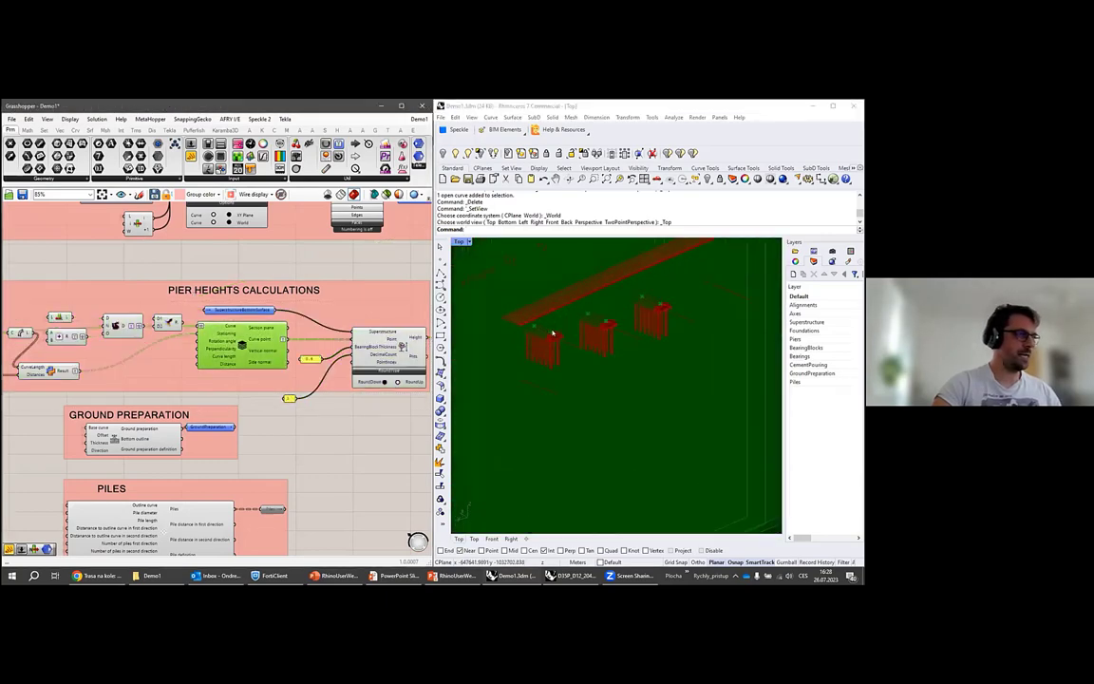
{"action": "scroll", "coordinate": [560, 354], "scroll_direction": "up", "scroll_amount": 3}
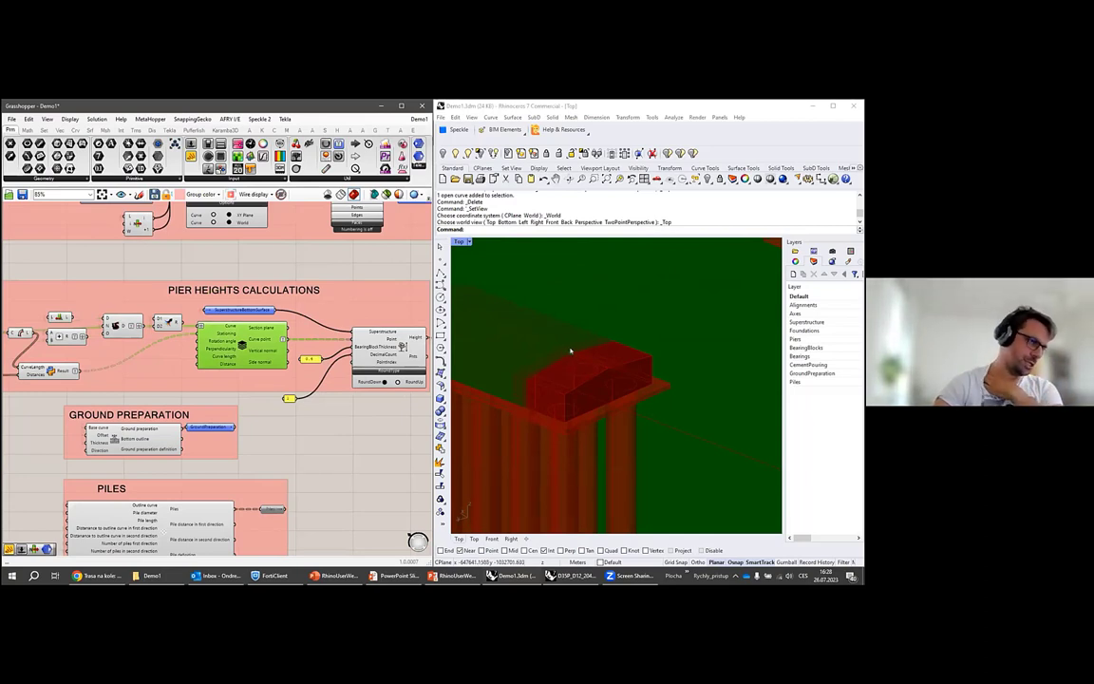
{"action": "scroll", "coordinate": [570, 352], "scroll_direction": "down", "scroll_amount": 5}
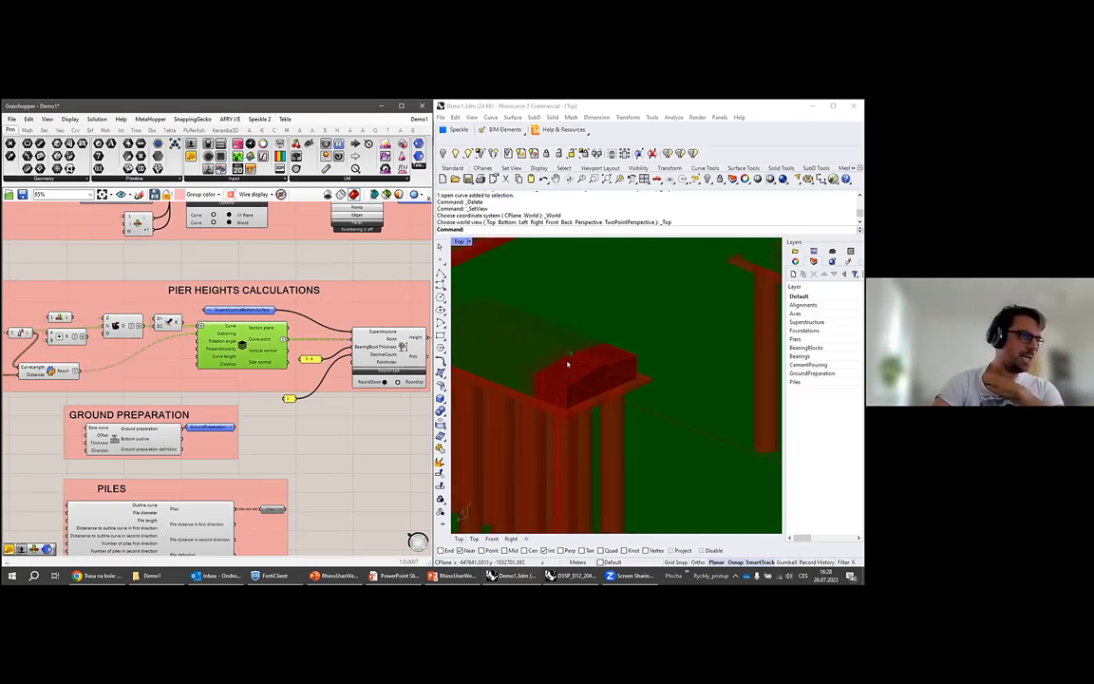
{"action": "scroll", "coordinate": [558, 275], "scroll_direction": "up", "scroll_amount": 5}
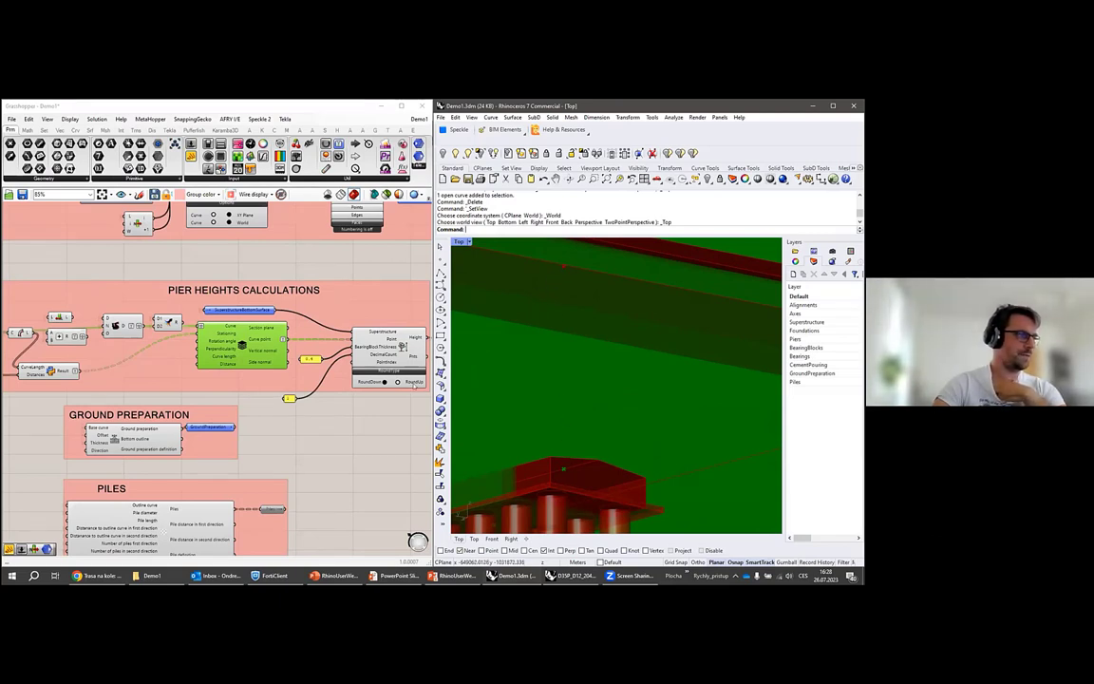
Examine the calculated pier heights in the panel connected to the Height output.
{"action": "scroll", "coordinate": [399, 395], "scroll_direction": "down", "scroll_amount": 3}
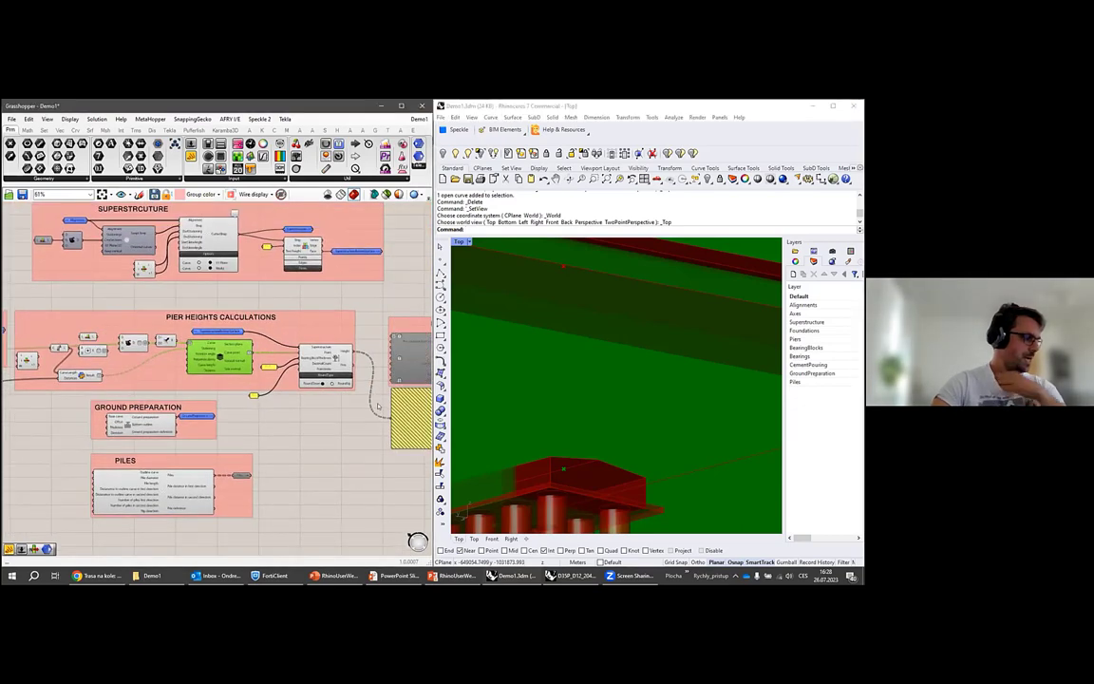
{"action": "left_click", "coordinate": [397, 418]}
{"action": "scroll", "coordinate": [399, 417], "scroll_direction": "up", "scroll_amount": 3}
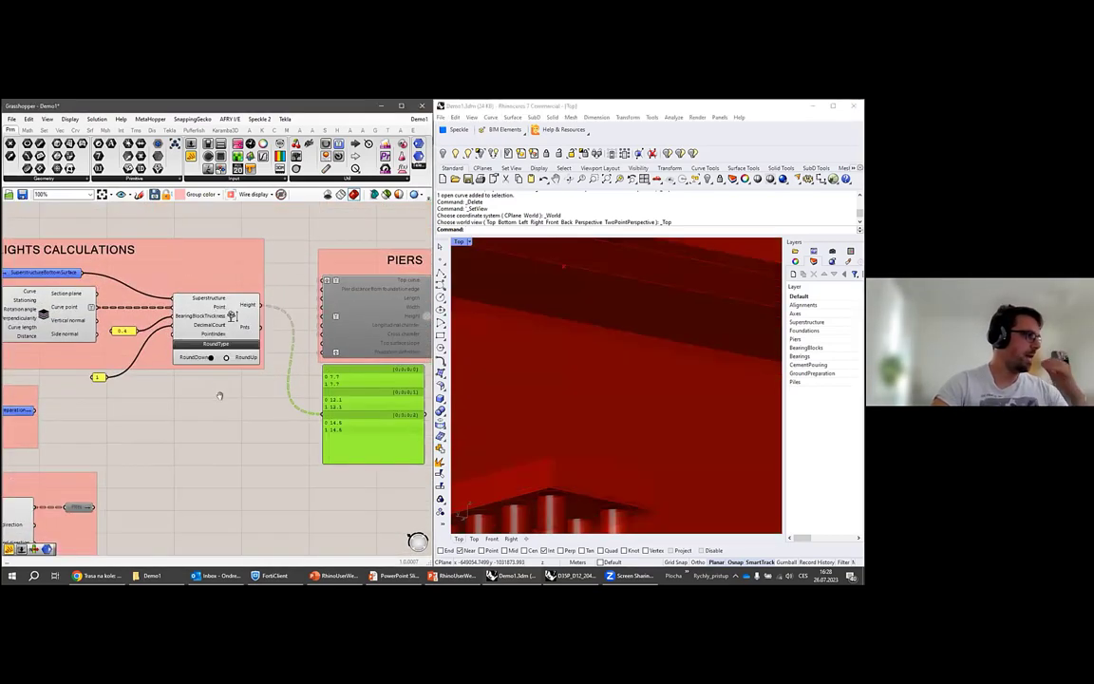
Set the decimal count of the pier height component to 2 and check the heights in the connected panel.
{"action": "right_click_drag", "start_coordinate": [182, 389], "coordinate": [221, 400]}
{"action": "scroll", "coordinate": [221, 399], "scroll_direction": "up", "scroll_amount": 2}
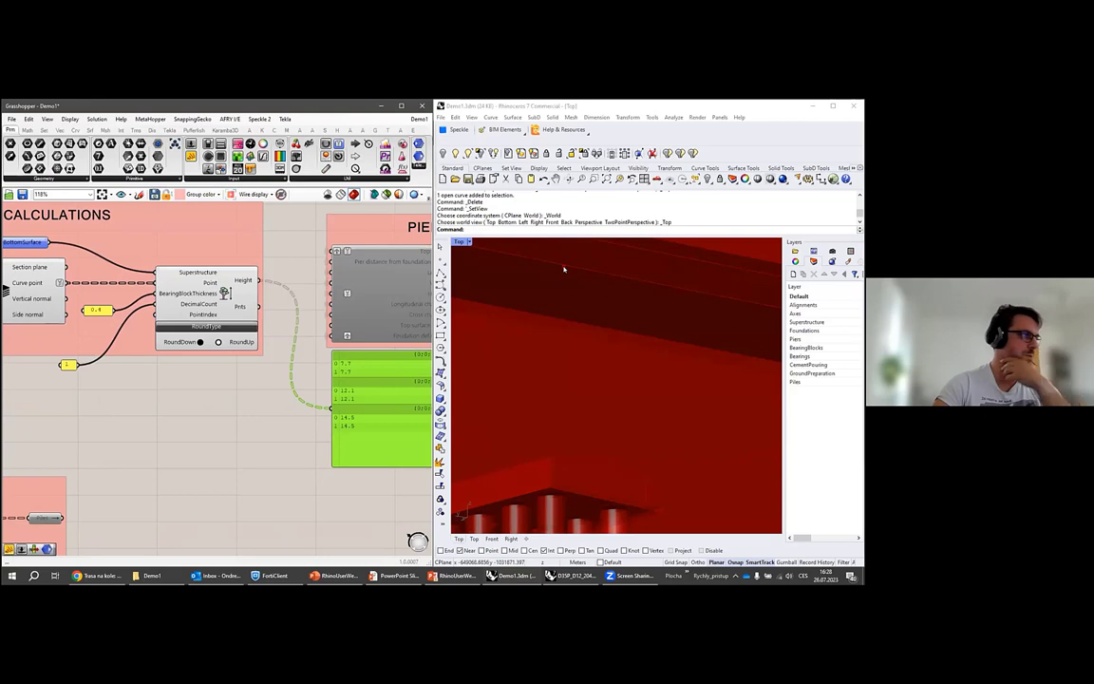
{"action": "scroll", "coordinate": [116, 382], "scroll_direction": "up", "scroll_amount": 3}
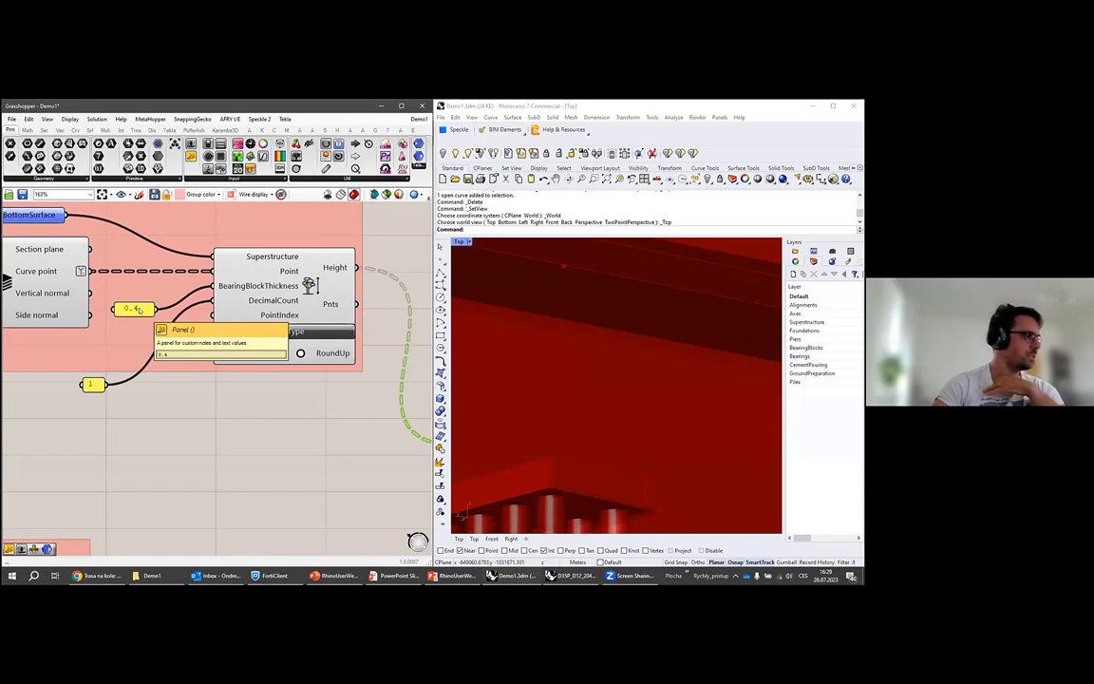
{"action": "scroll", "coordinate": [139, 311], "scroll_direction": "down", "scroll_amount": 2}
{"action": "right_click_drag", "start_coordinate": [256, 308], "coordinate": [221, 281]}
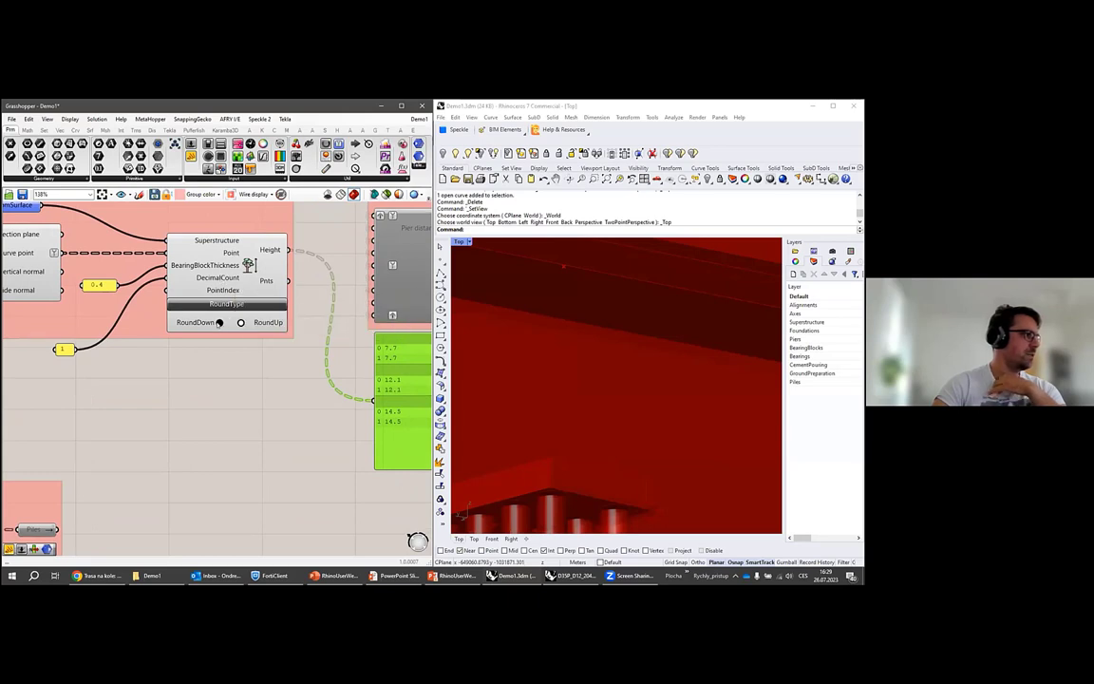
{"action": "double_click", "coordinate": [61, 349]}
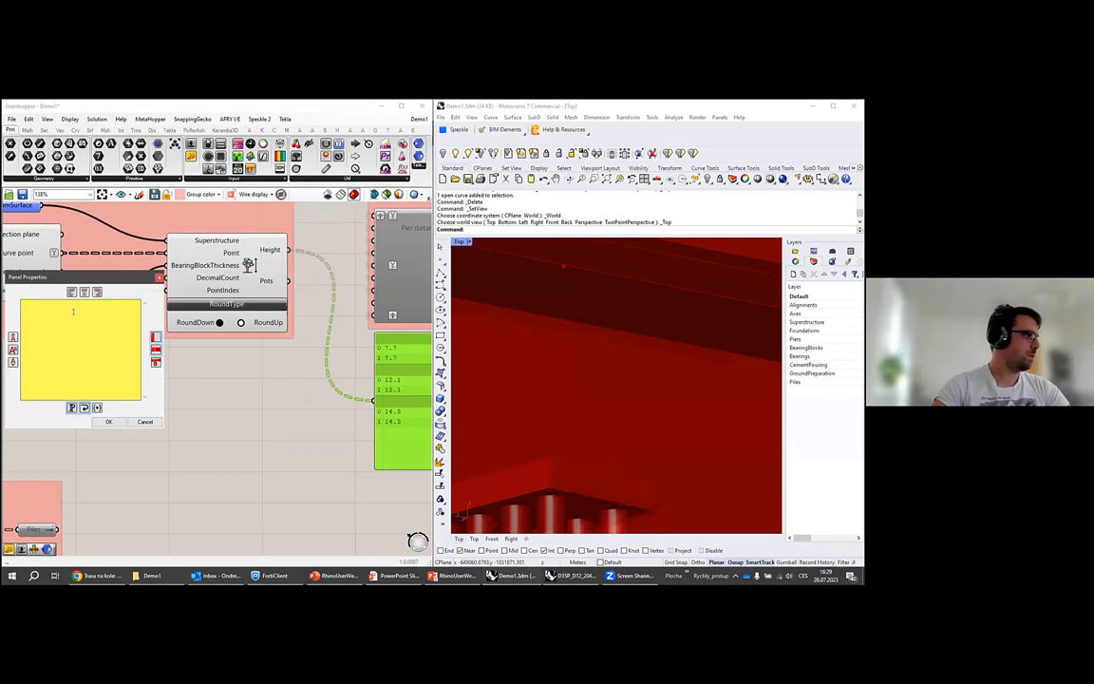
{"action": "left_click", "coordinate": [108, 421]}
{"action": "right_click_drag", "start_coordinate": [199, 402], "coordinate": [148, 398]}
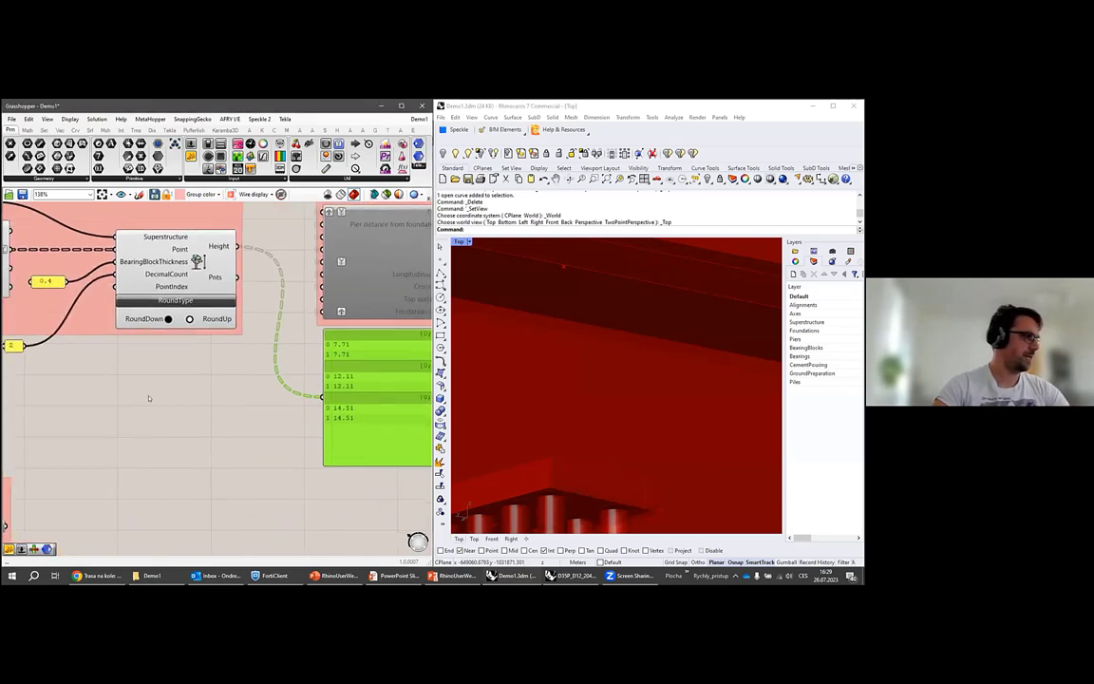
{"action": "scroll", "coordinate": [149, 398], "scroll_direction": "down", "scroll_amount": 3}
{"action": "scroll", "coordinate": [293, 362], "scroll_direction": "up", "scroll_amount": 3}
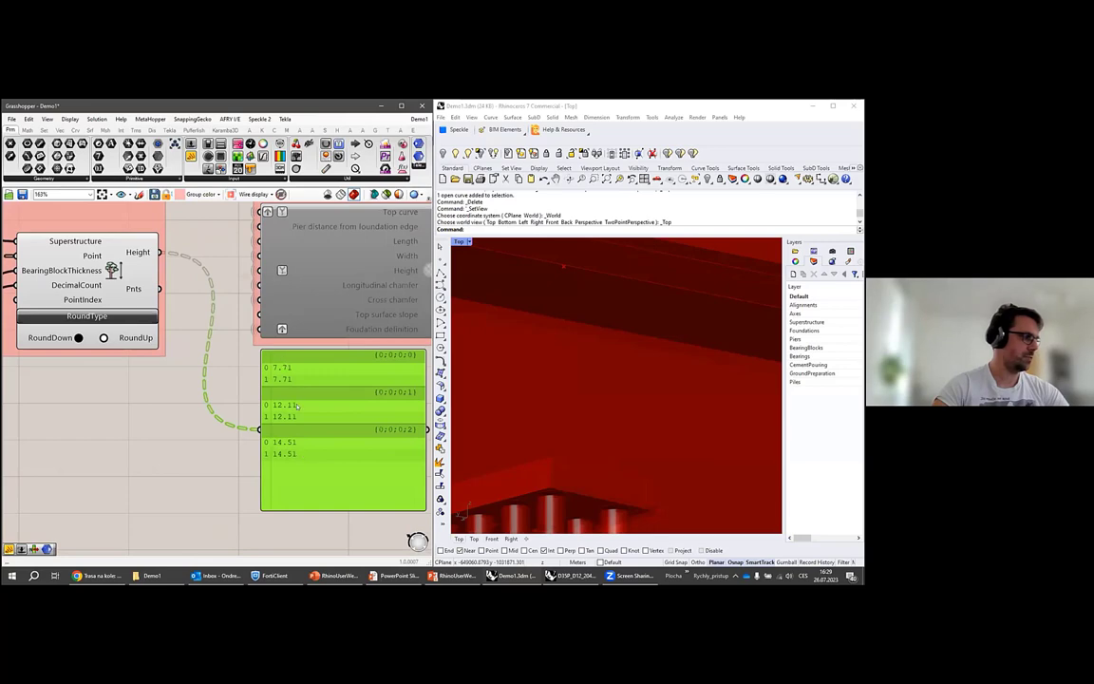
Set the decimal count panel of the pier height component back to 1.
{"action": "scroll", "coordinate": [298, 407], "scroll_direction": "down", "scroll_amount": 3}
{"action": "right_click_drag", "start_coordinate": [103, 407], "coordinate": [243, 393]}
{"action": "scroll", "coordinate": [175, 382], "scroll_direction": "up", "scroll_amount": 3}
{"action": "double_click", "coordinate": [188, 358]}
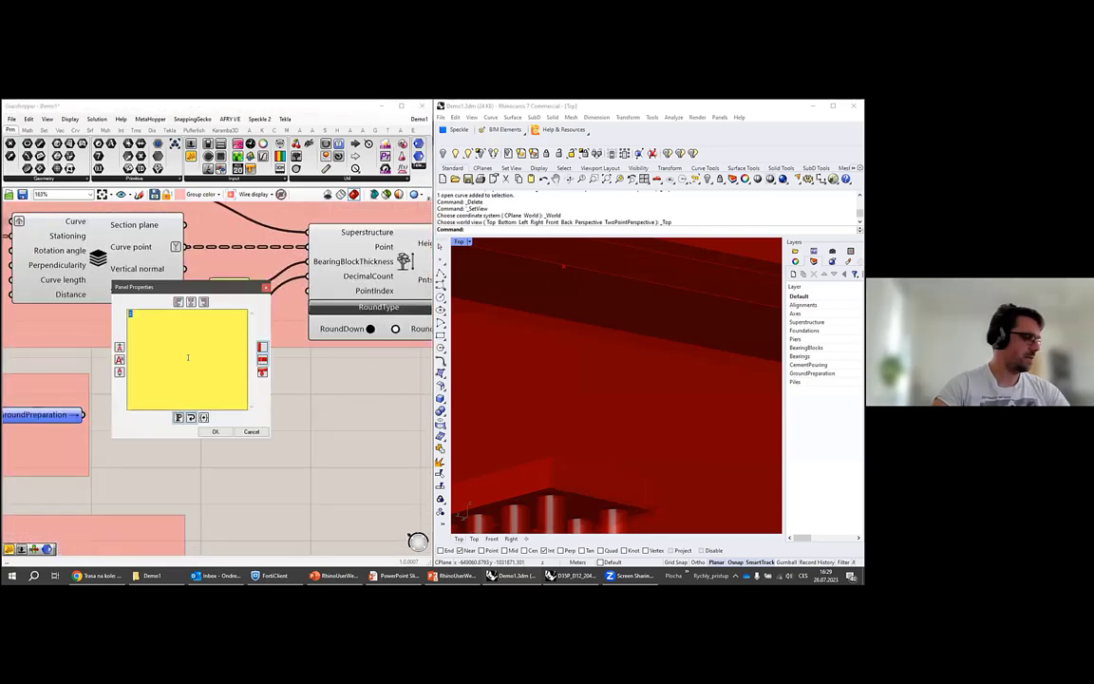
{"action": "left_click", "coordinate": [215, 431]}
{"action": "scroll", "coordinate": [162, 382], "scroll_direction": "down", "scroll_amount": 3}
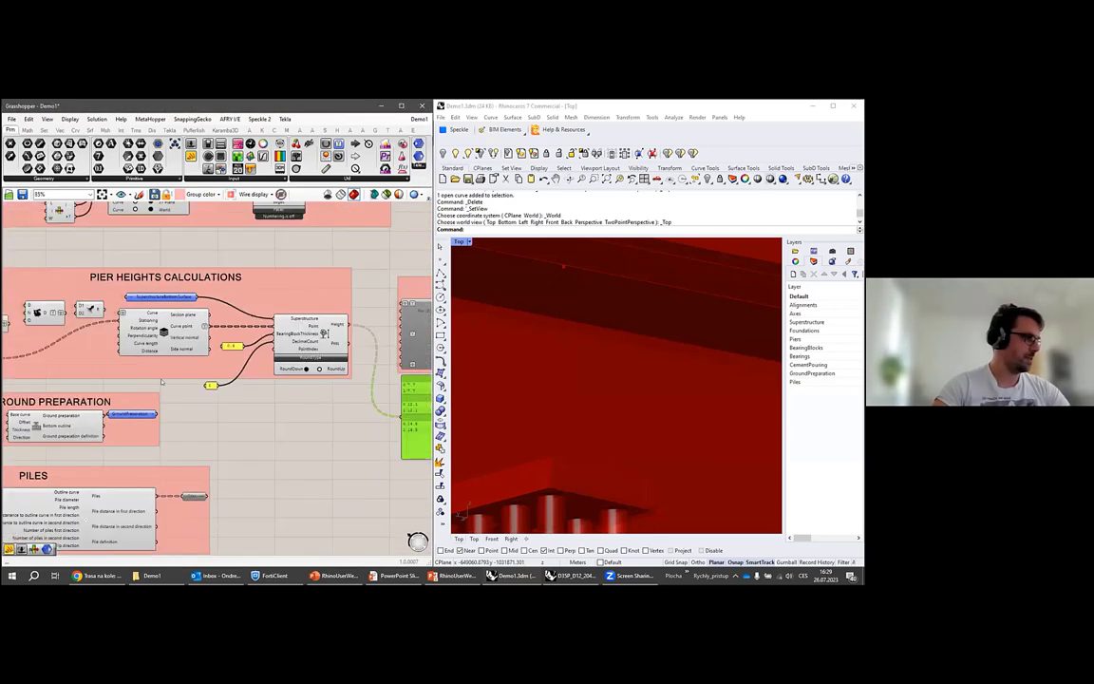
{"action": "right_click_drag", "start_coordinate": [310, 416], "coordinate": [222, 388]}
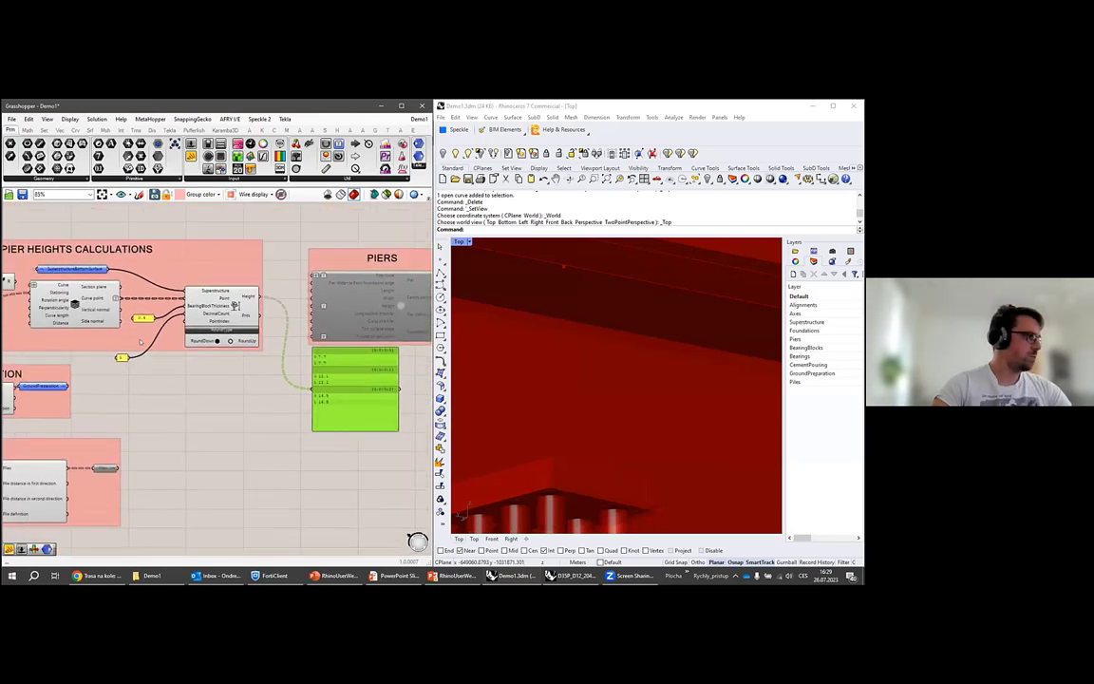
Turn off the preview of the whole Pier Heights Calculations group.
{"action": "scroll", "coordinate": [228, 323], "scroll_direction": "down", "scroll_amount": 3}
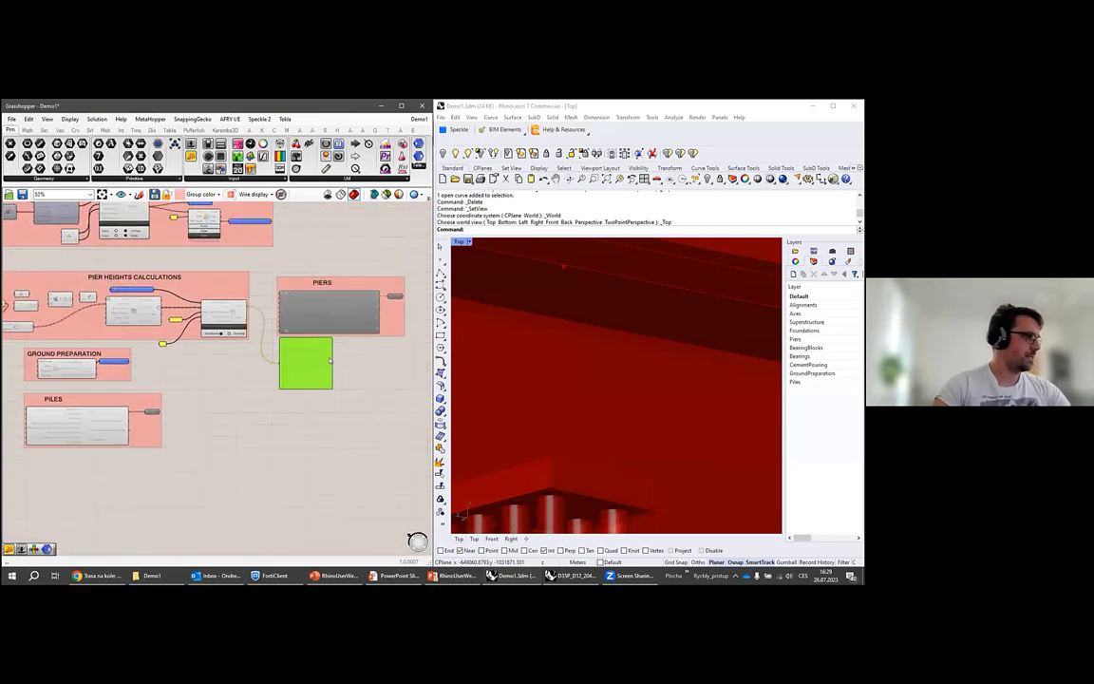
{"action": "right_click_drag", "start_coordinate": [330, 360], "coordinate": [402, 367]}
{"action": "left_click", "coordinate": [264, 340]}
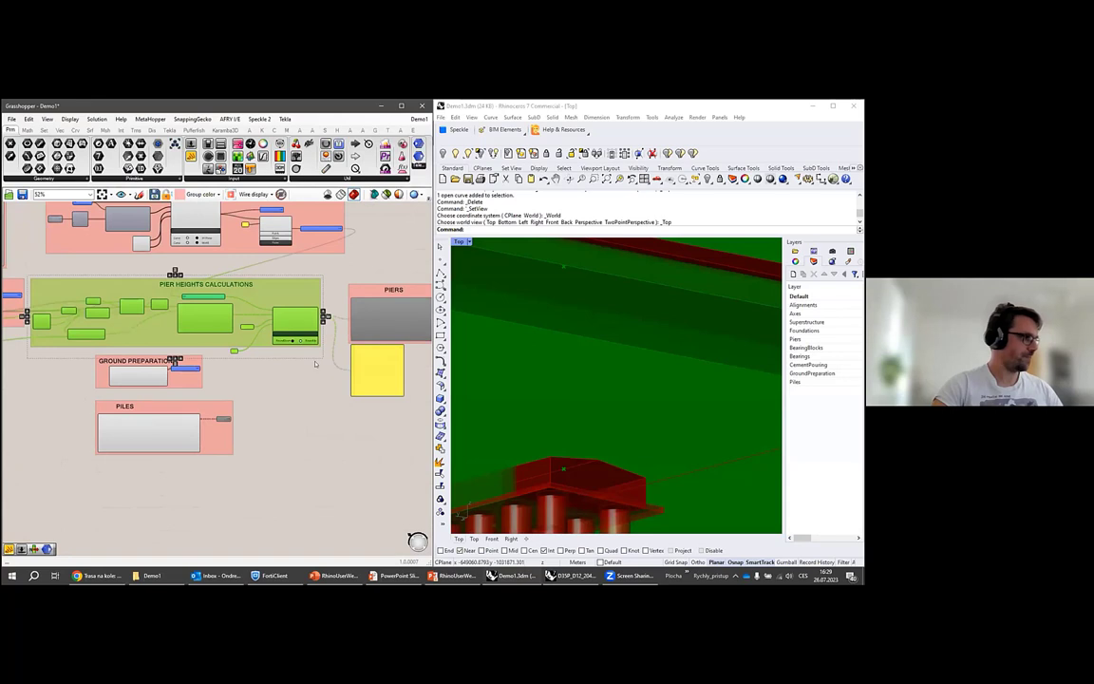
{"action": "key", "text": "ctrl+q"}
Enable the component in the Piers group and view its piers between the foundations and the superstructure.
{"action": "left_click", "coordinate": [399, 321]}
{"action": "right_click_drag", "start_coordinate": [399, 321], "coordinate": [227, 342]}
{"action": "scroll", "coordinate": [228, 342], "scroll_direction": "up", "scroll_amount": 4}
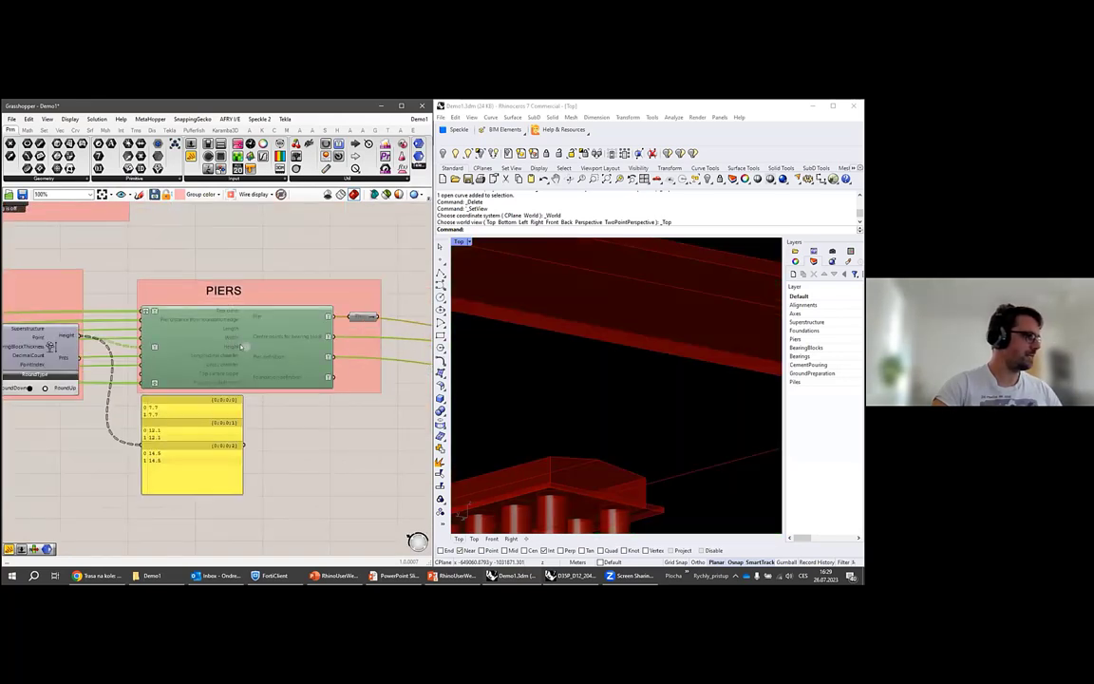
{"action": "scroll", "coordinate": [625, 404], "scroll_direction": "down", "scroll_amount": 5}
{"action": "right_click_drag", "start_coordinate": [625, 403], "coordinate": [657, 388]}
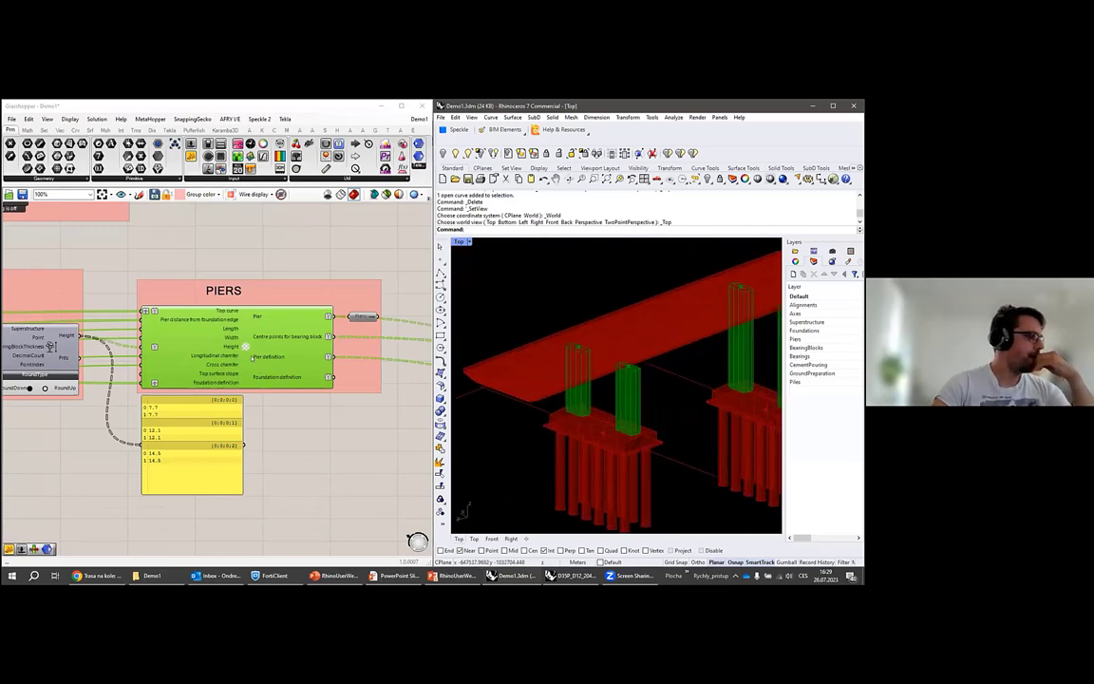
{"action": "left_click", "coordinate": [273, 421]}
Select the Piers component to highlight its piers on the foundations, and examine its Top curve input.
{"action": "scroll", "coordinate": [220, 332], "scroll_direction": "up", "scroll_amount": 1}
{"action": "scroll", "coordinate": [304, 322], "scroll_direction": "up", "scroll_amount": 2}
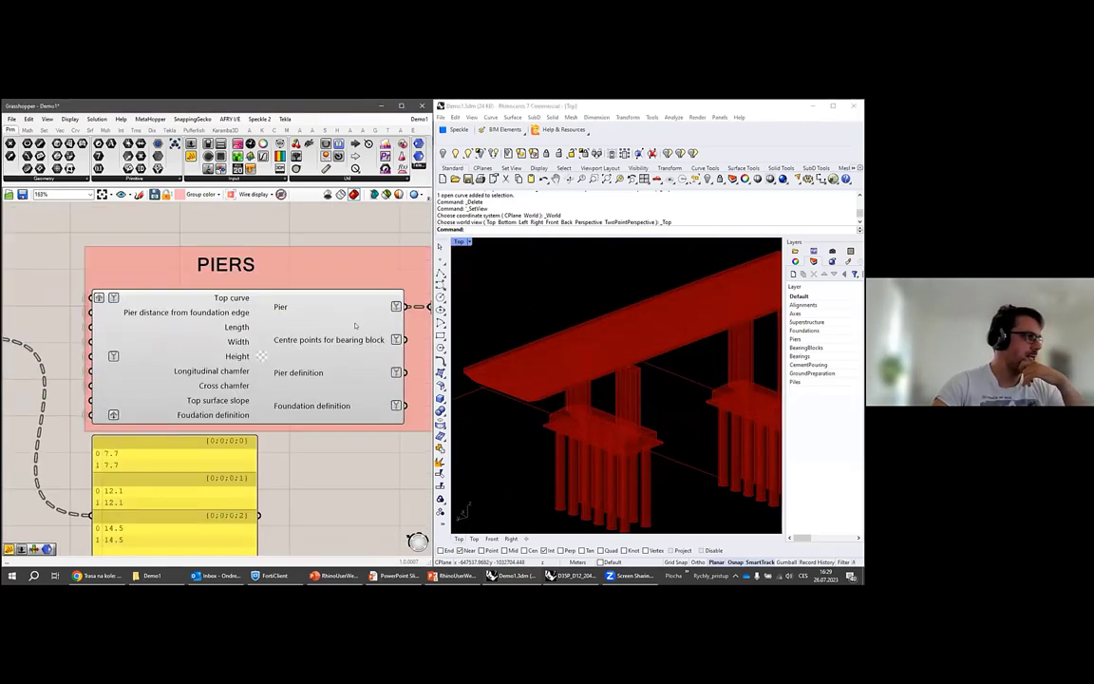
{"action": "right_click_drag", "start_coordinate": [304, 322], "coordinate": [396, 296]}
{"action": "left_click", "coordinate": [380, 308]}
{"action": "scroll", "coordinate": [598, 425], "scroll_direction": "up", "scroll_amount": 5}
{"action": "right_click_drag", "start_coordinate": [593, 426], "coordinate": [608, 407]}
{"action": "right_click_drag", "start_coordinate": [282, 344], "coordinate": [204, 355]}
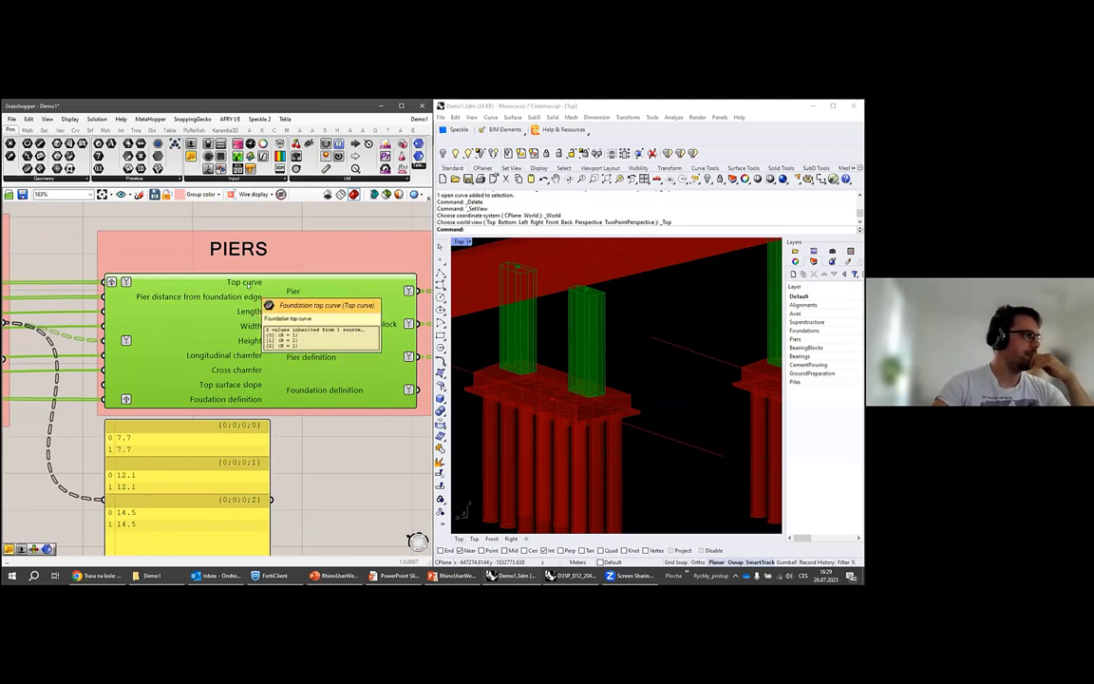
Examine how the piers sit on the pile-supported foundations in the Rhino viewport from several angles.
{"action": "scroll", "coordinate": [467, 361], "scroll_direction": "up", "scroll_amount": 4}
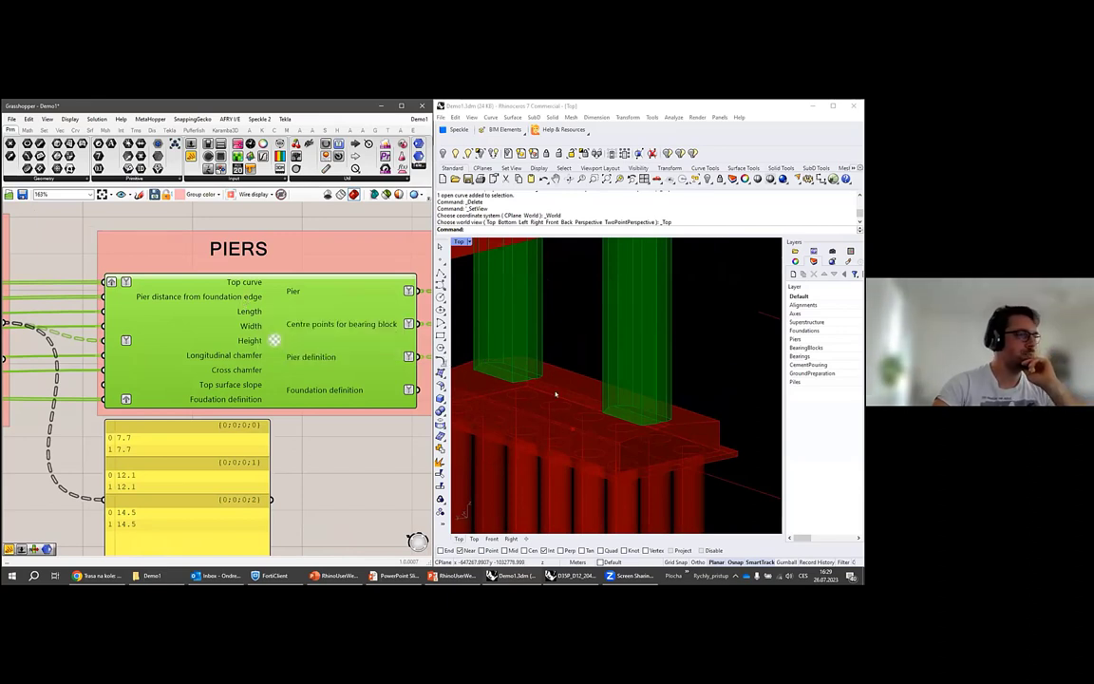
{"action": "scroll", "coordinate": [669, 424], "scroll_direction": "up", "scroll_amount": 3}
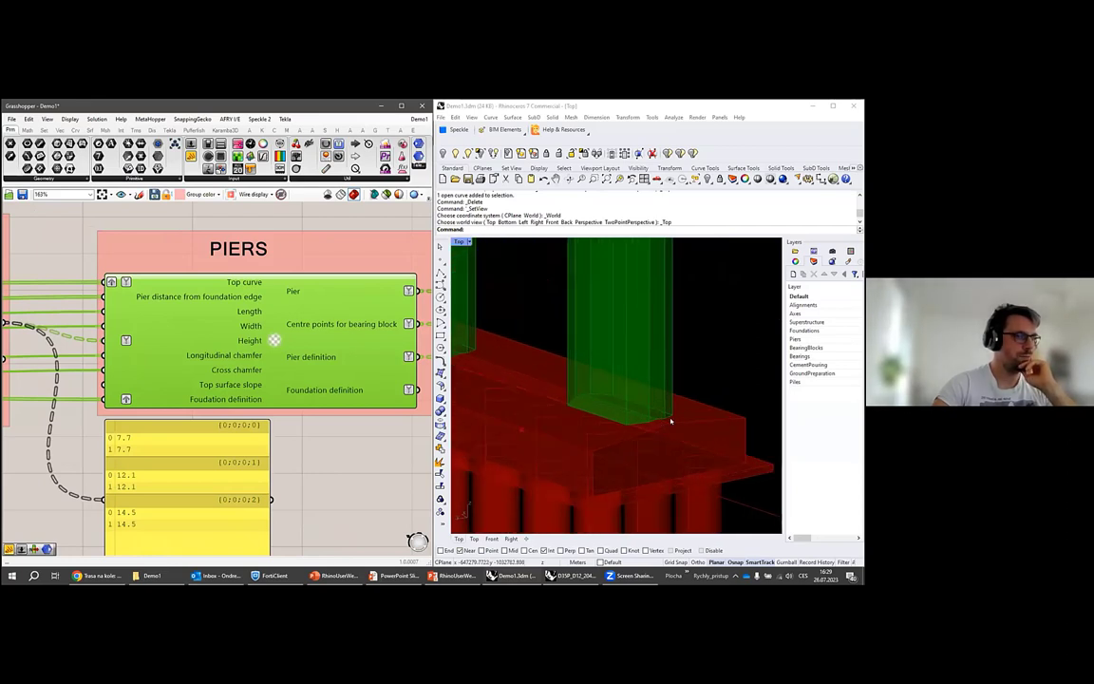
{"action": "scroll", "coordinate": [626, 391], "scroll_direction": "down", "scroll_amount": 5}
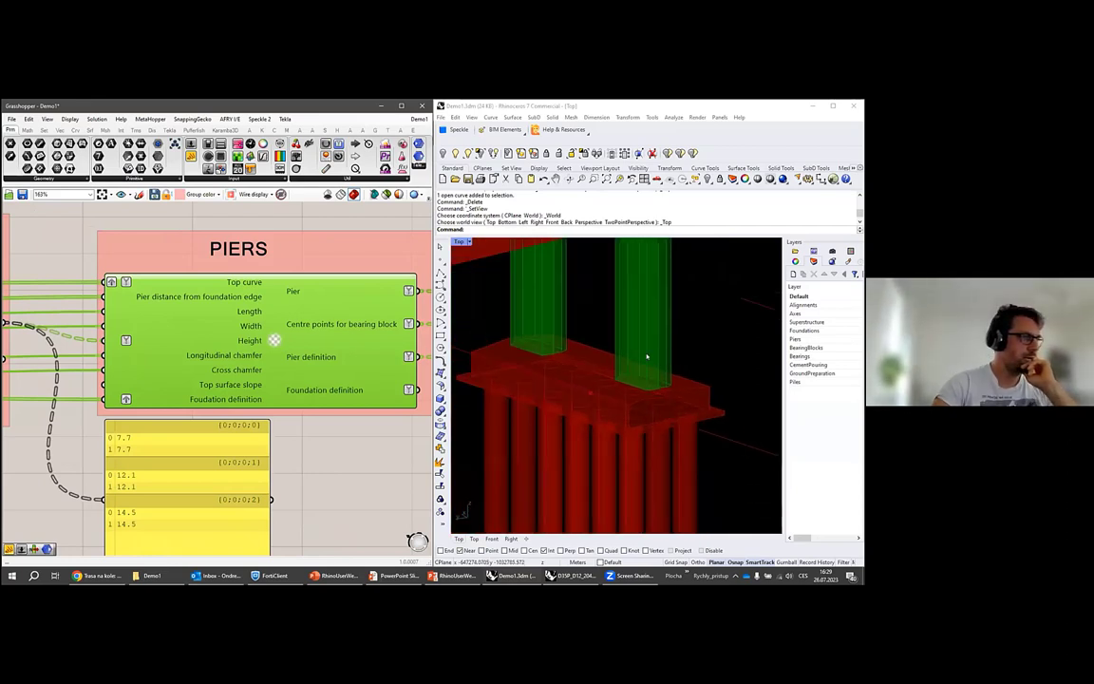
{"action": "scroll", "coordinate": [638, 394], "scroll_direction": "down", "scroll_amount": 5}
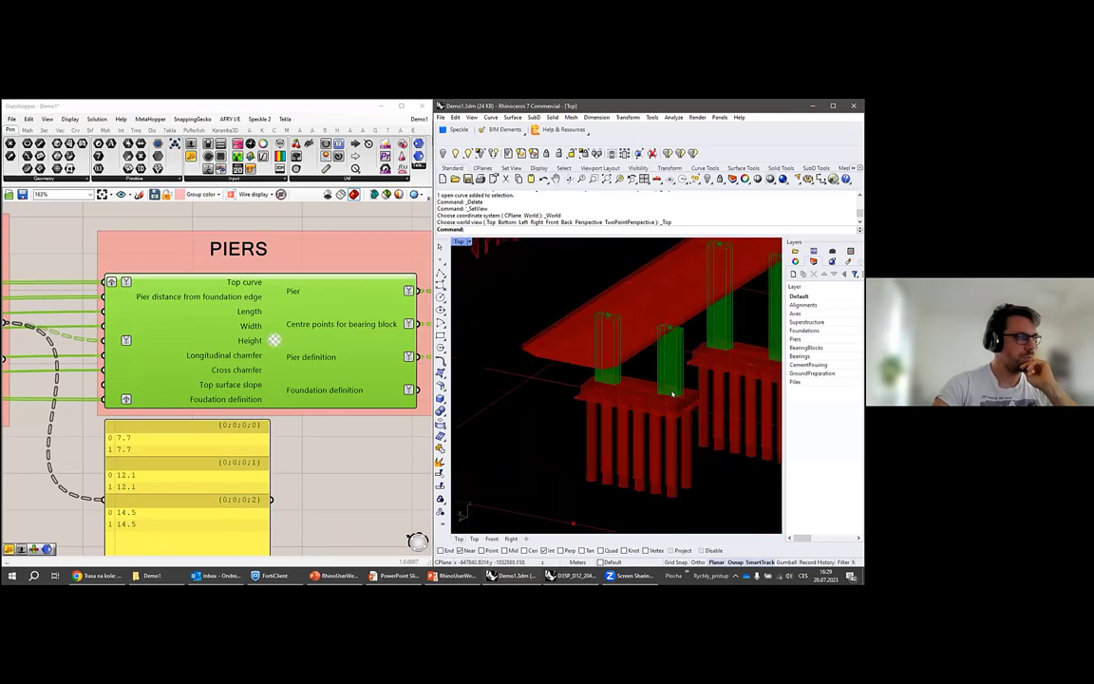
{"action": "scroll", "coordinate": [673, 393], "scroll_direction": "up", "scroll_amount": 3}
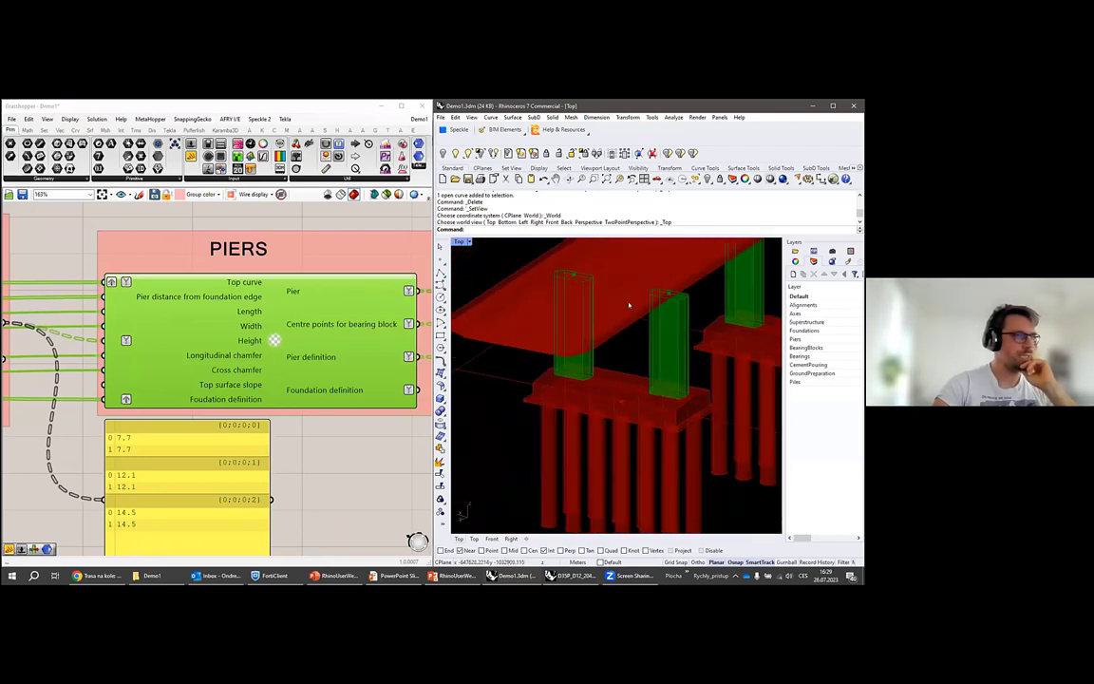
{"action": "scroll", "coordinate": [603, 379], "scroll_direction": "up", "scroll_amount": 3}
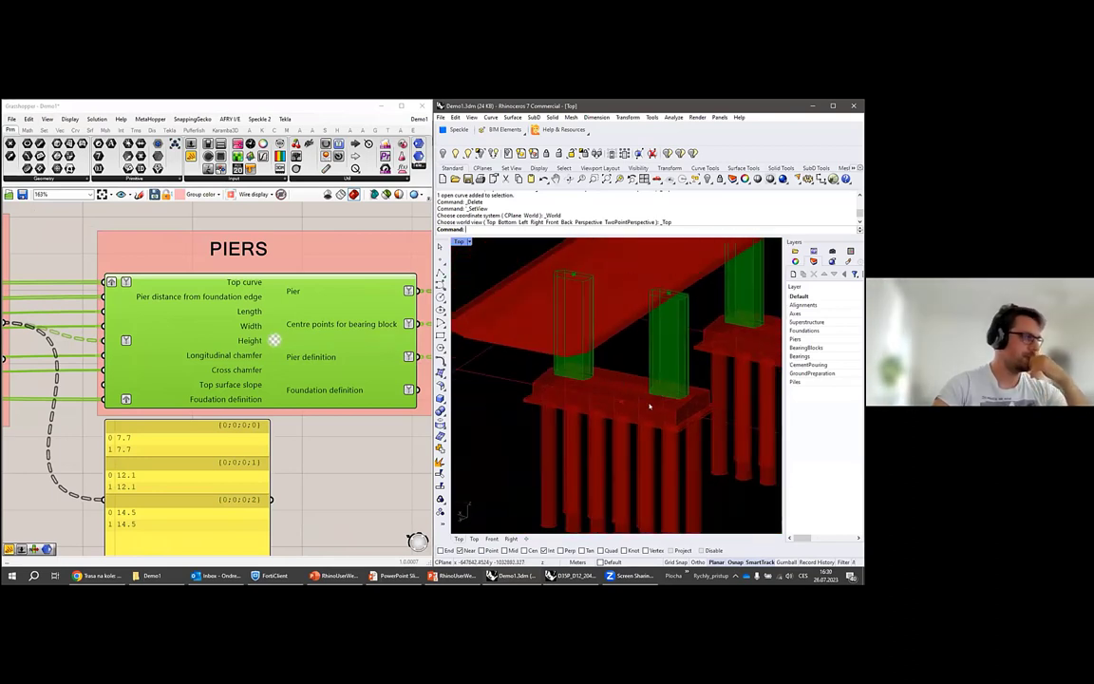
{"action": "scroll", "coordinate": [693, 388], "scroll_direction": "down", "scroll_amount": 3}
{"action": "scroll", "coordinate": [692, 400], "scroll_direction": "up", "scroll_amount": 3}
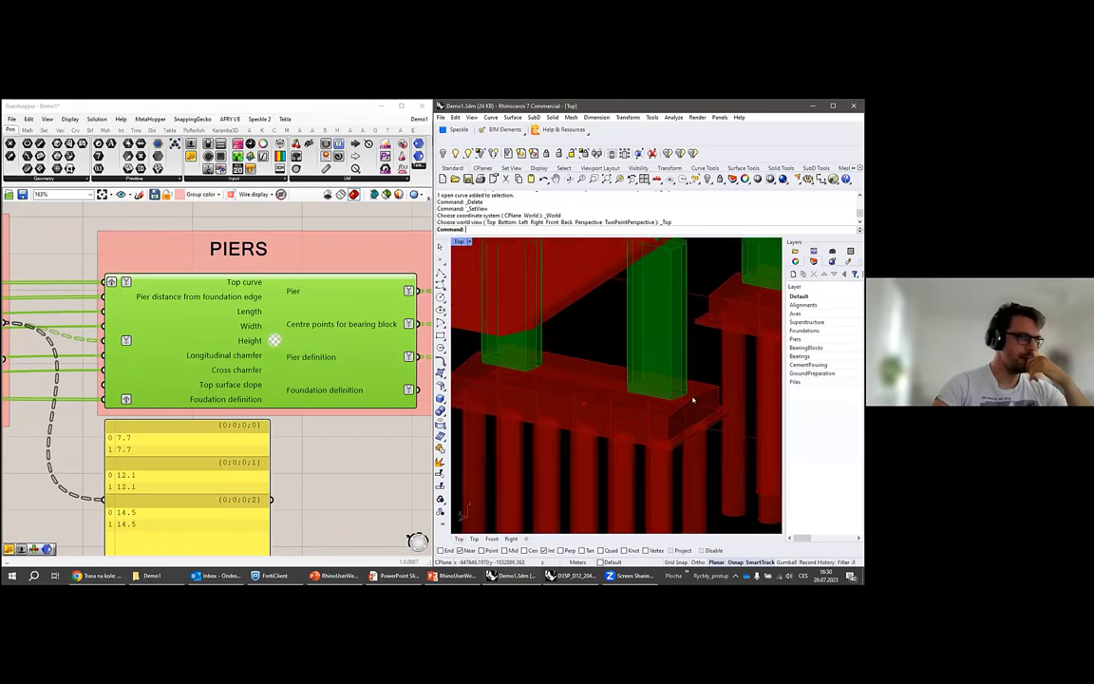
{"action": "scroll", "coordinate": [662, 409], "scroll_direction": "down", "scroll_amount": 2}
{"action": "right_click_drag", "start_coordinate": [603, 420], "coordinate": [546, 418]}
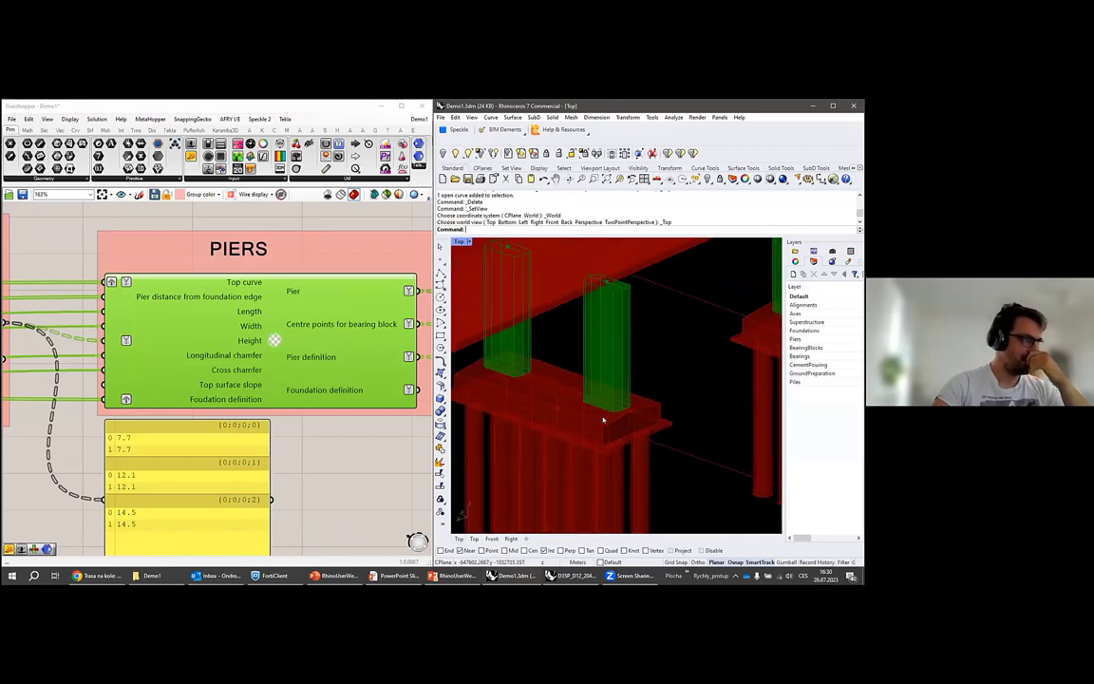
{"action": "scroll", "coordinate": [603, 420], "scroll_direction": "up", "scroll_amount": 2}
{"action": "mouse_move", "coordinate": [248, 298]}
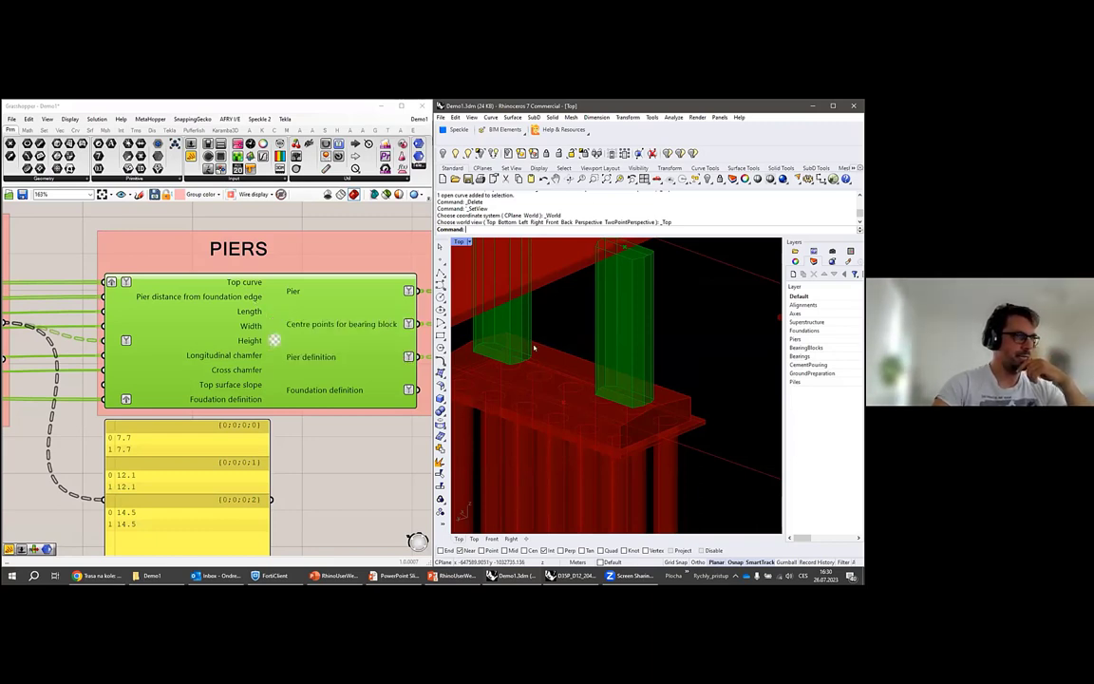
Insert a value of 6 between 2 and -2 in the pier distance panel and view the bridge's piers.
{"action": "scroll", "coordinate": [274, 340], "scroll_direction": "down", "scroll_amount": 10}
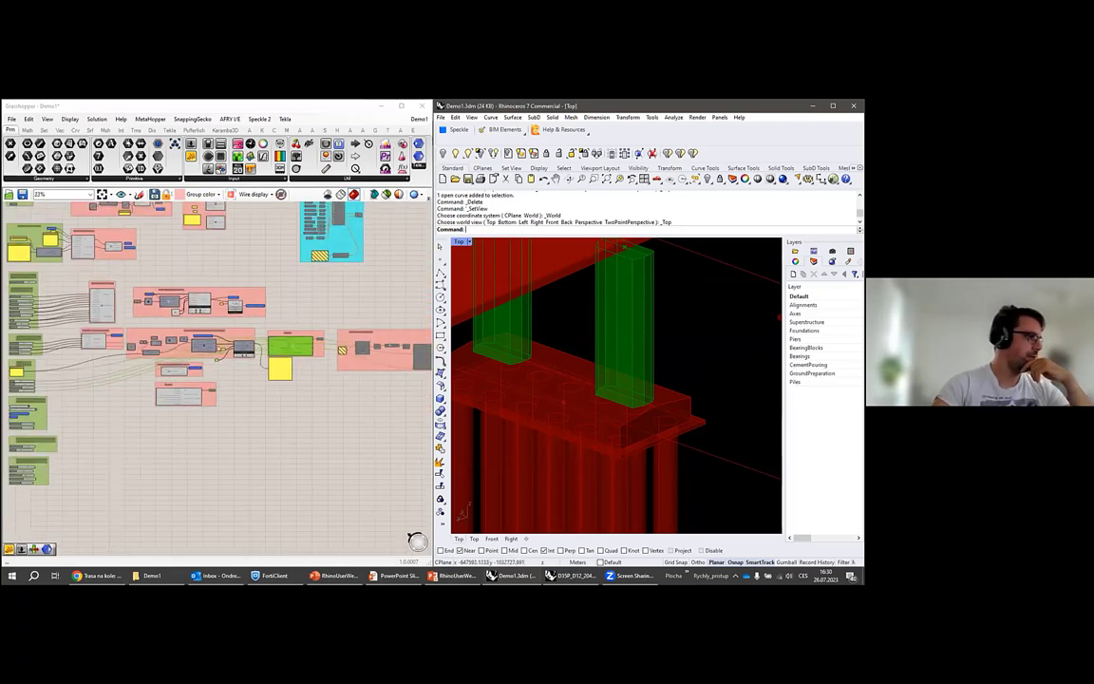
{"action": "right_click_drag", "start_coordinate": [18, 363], "coordinate": [219, 310]}
{"action": "scroll", "coordinate": [220, 310], "scroll_direction": "up", "scroll_amount": 7}
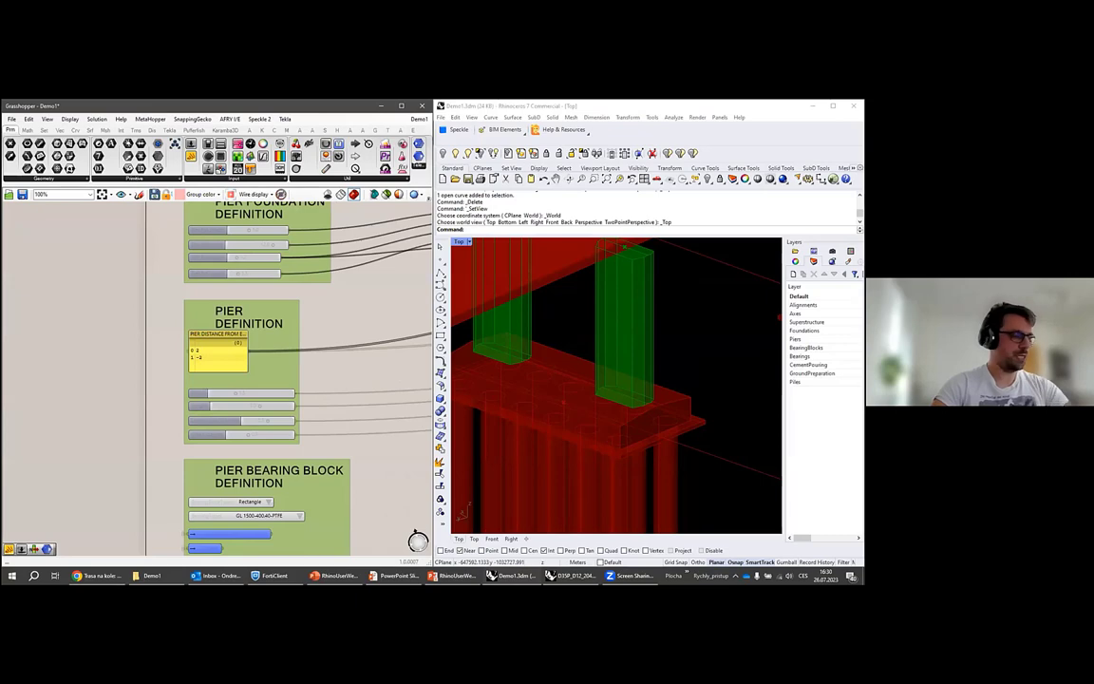
{"action": "scroll", "coordinate": [217, 365], "scroll_direction": "up", "scroll_amount": 3}
{"action": "double_click", "coordinate": [217, 357]}
{"action": "key", "text": "Return"}
{"action": "type", "text": "6"}
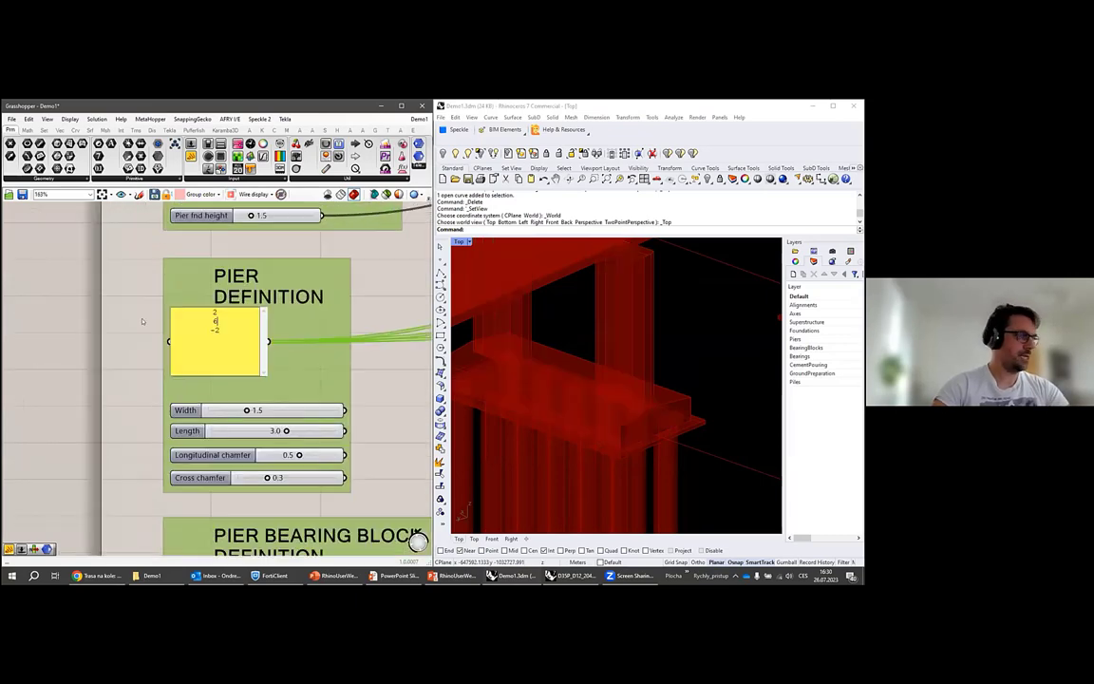
{"action": "left_click", "coordinate": [143, 322]}
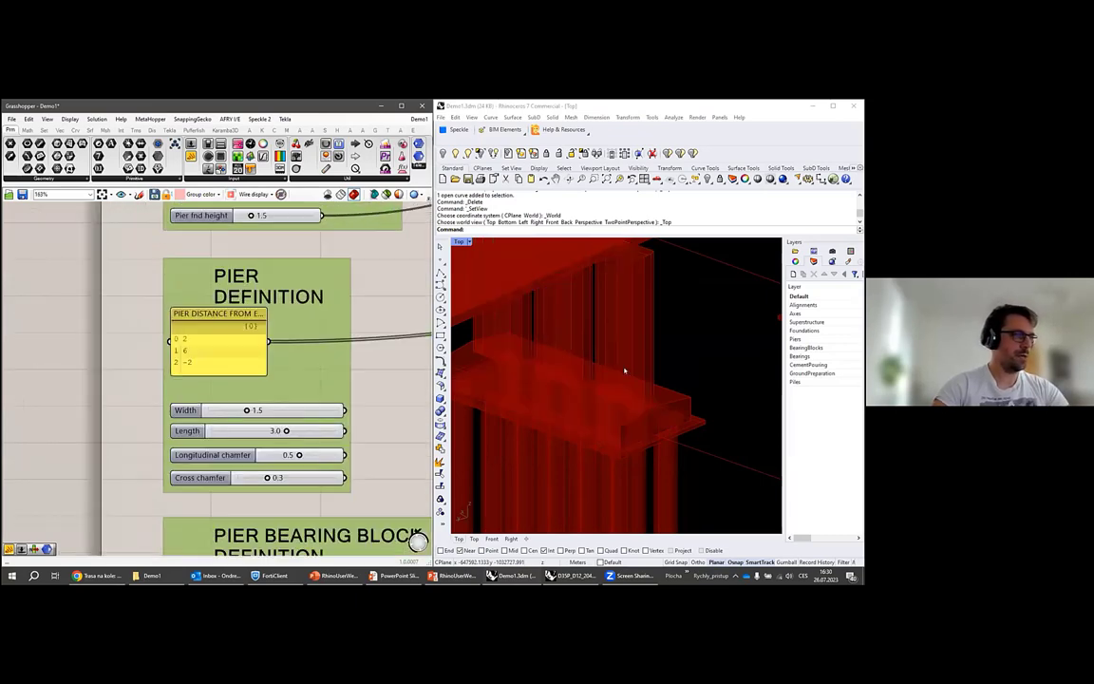
{"action": "scroll", "coordinate": [625, 371], "scroll_direction": "down", "scroll_amount": 8}
{"action": "right_click_drag", "start_coordinate": [625, 372], "coordinate": [627, 331]}
{"action": "scroll", "coordinate": [603, 371], "scroll_direction": "down", "scroll_amount": 6}
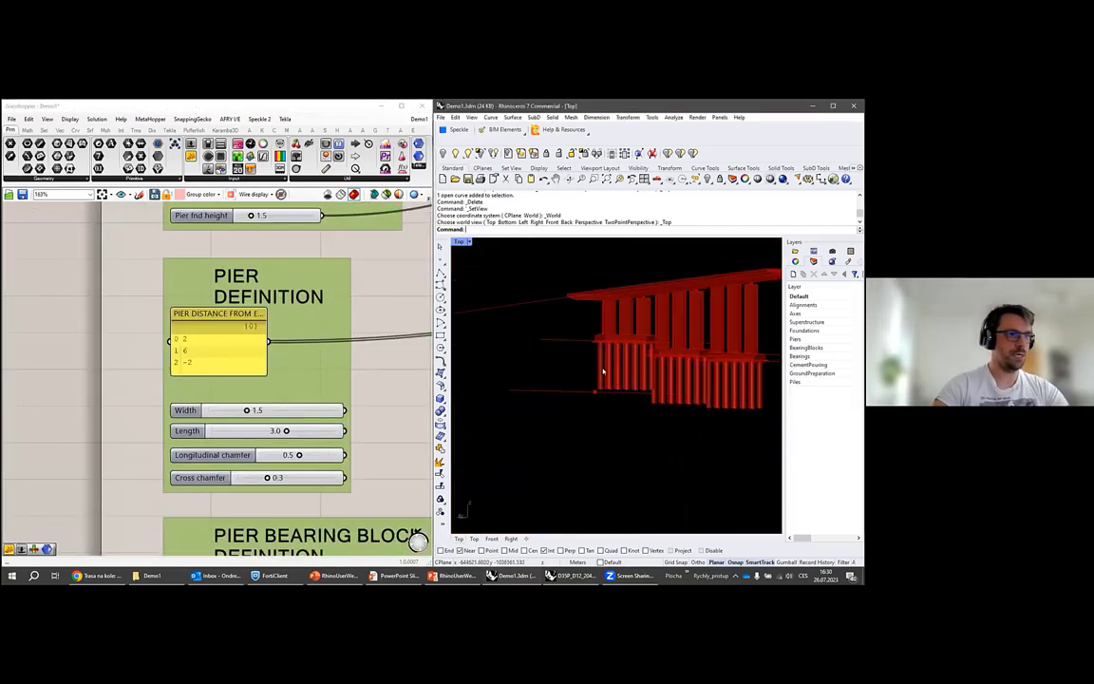
Replace the pier distance panel's contents with 2 and -3.
{"action": "double_click", "coordinate": [218, 328]}
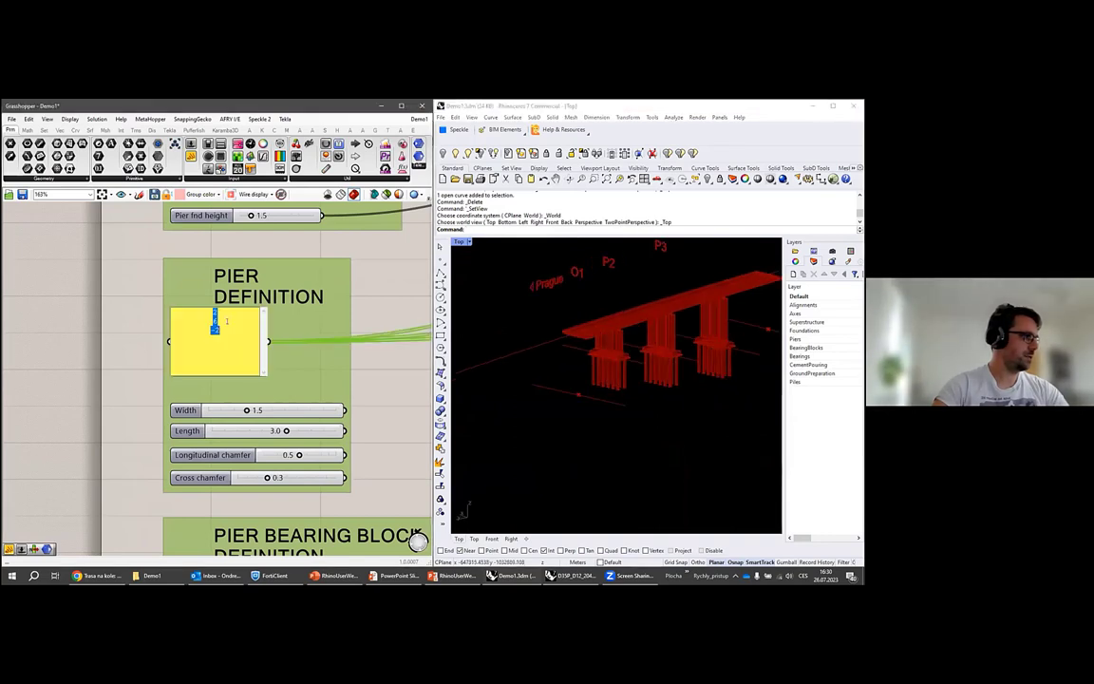
{"action": "left_click", "coordinate": [166, 341]}
{"action": "scroll", "coordinate": [607, 339], "scroll_direction": "up", "scroll_amount": 8}
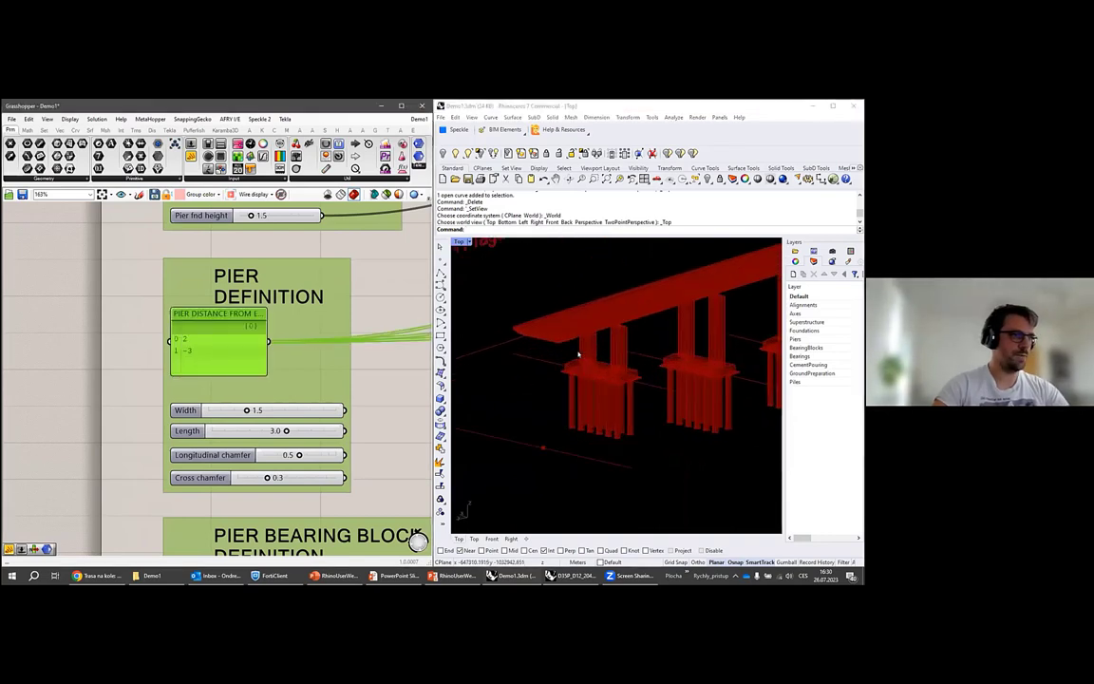
Set the second pier distance from the foundation edge to -2.
{"action": "double_click", "coordinate": [214, 344]}
{"action": "left_click", "coordinate": [229, 317]}
{"action": "key", "text": "BackSpace"}
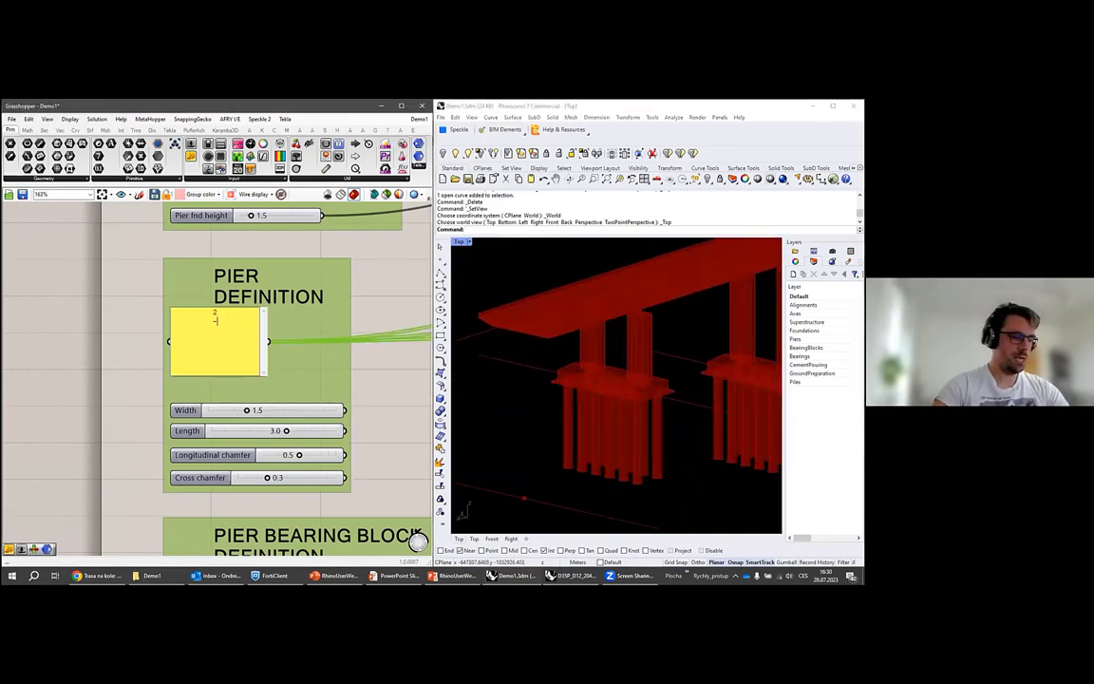
{"action": "type", "text": "2"}
{"action": "left_click", "coordinate": [373, 312]}
{"action": "right_click_drag", "start_coordinate": [570, 358], "coordinate": [532, 347]}
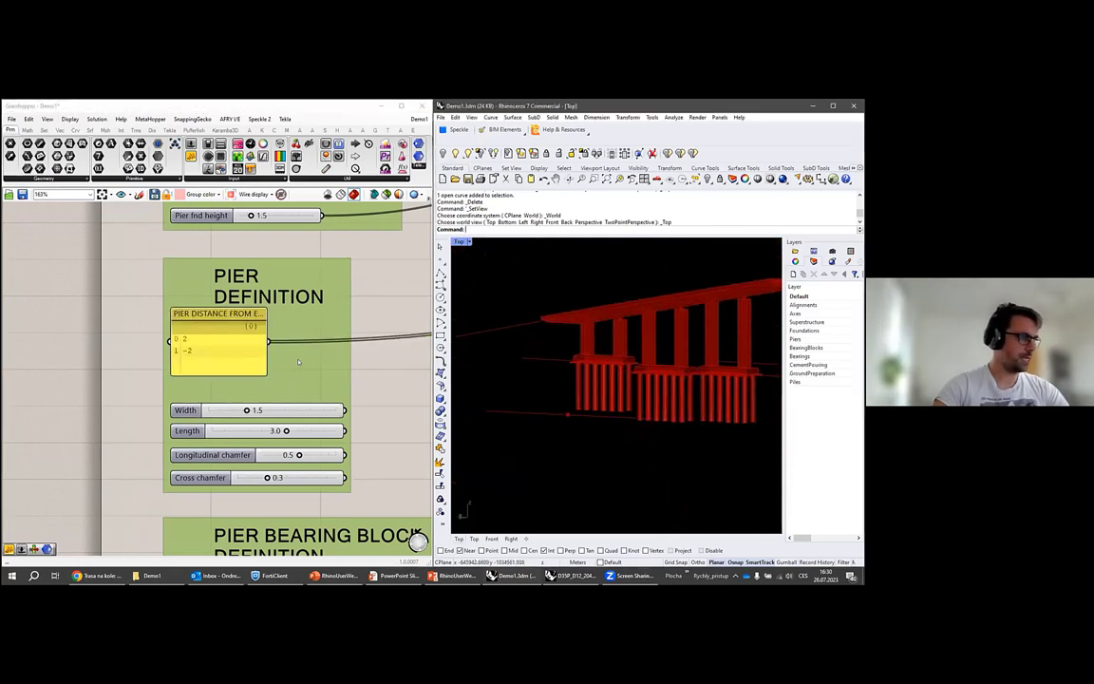
Examine the disabled Bearing Blocks group and the space between the pier top and the superstructure.
{"action": "scroll", "coordinate": [298, 362], "scroll_direction": "down", "scroll_amount": 4}
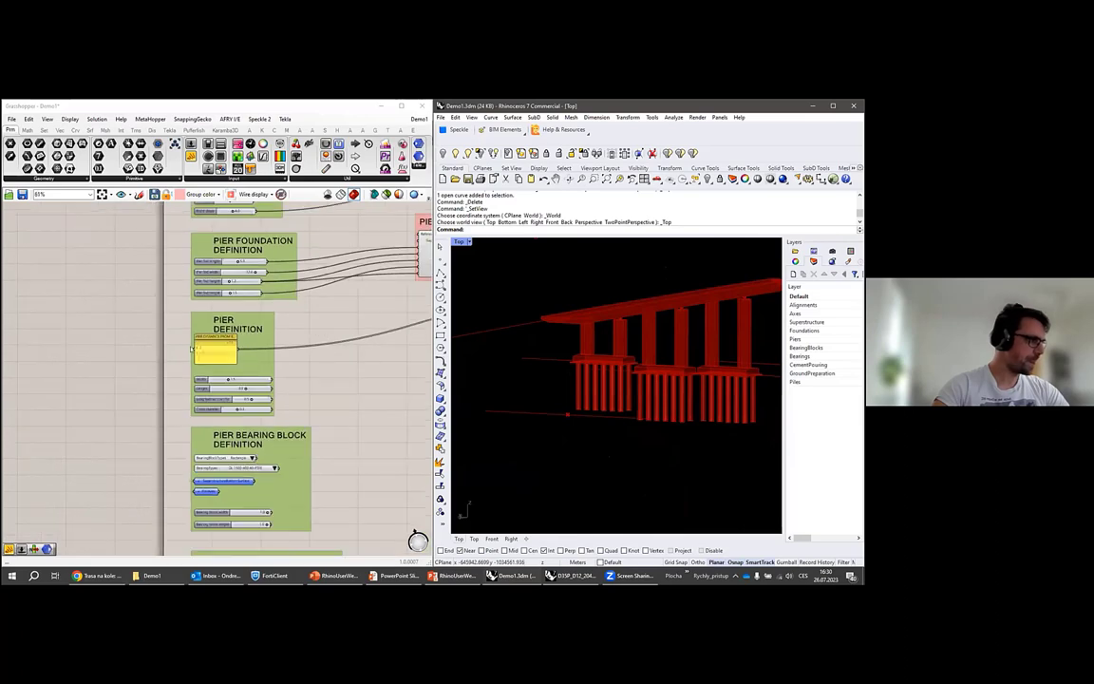
{"action": "scroll", "coordinate": [192, 350], "scroll_direction": "down", "scroll_amount": 2}
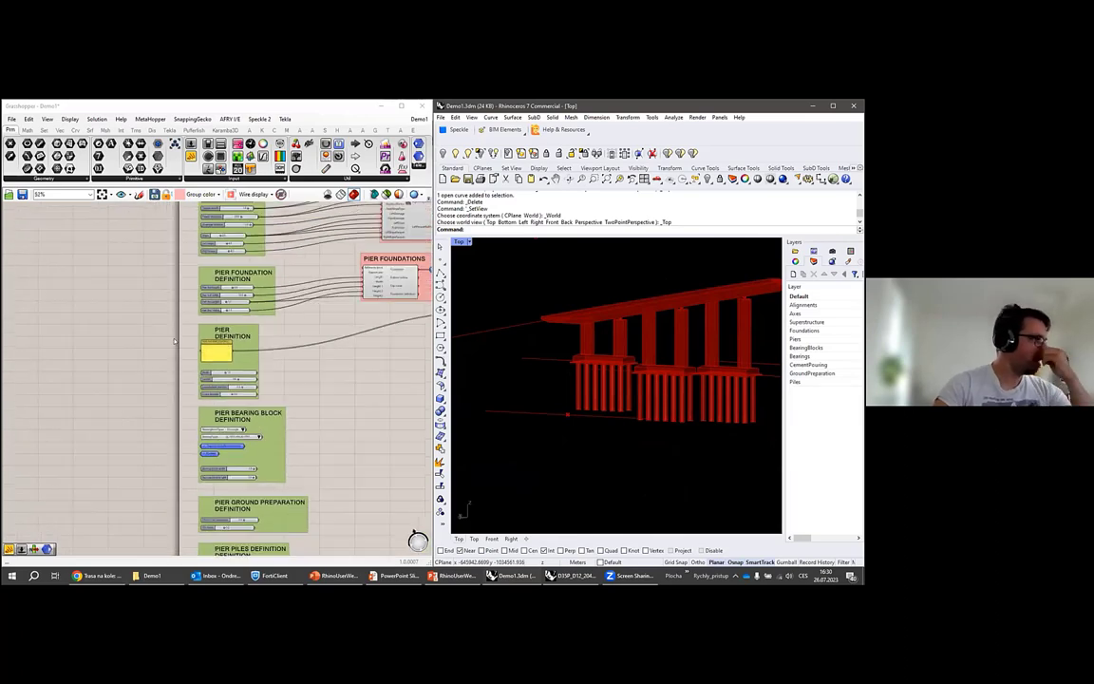
{"action": "scroll", "coordinate": [154, 332], "scroll_direction": "down", "scroll_amount": 1}
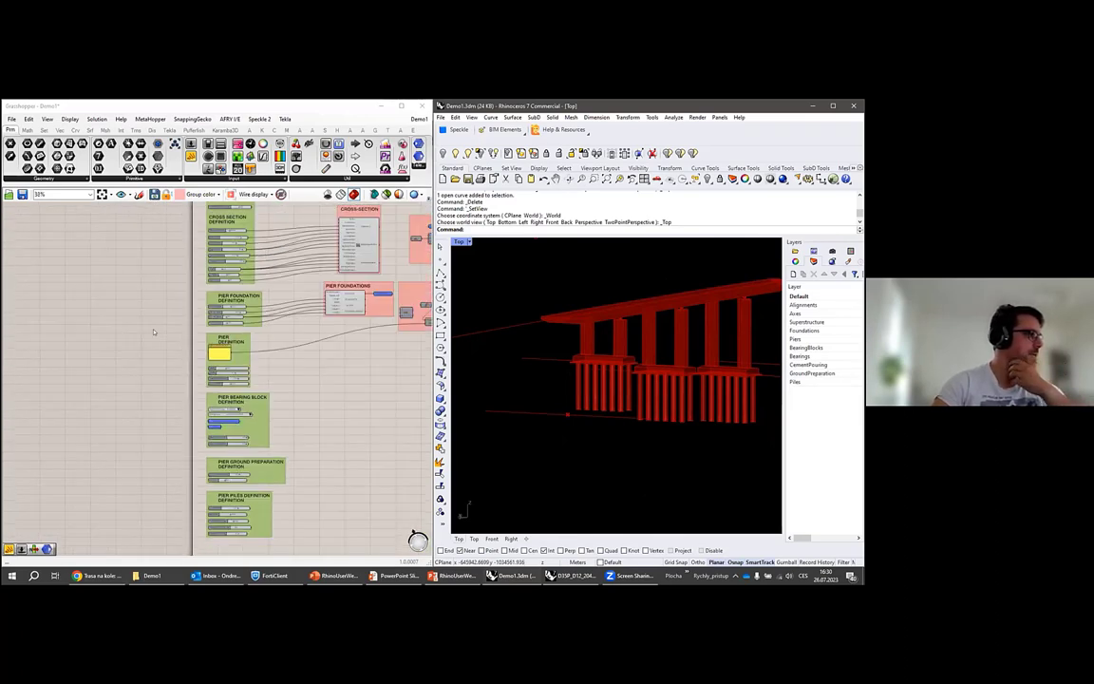
{"action": "scroll", "coordinate": [154, 331], "scroll_direction": "down", "scroll_amount": 1}
{"action": "right_click_drag", "start_coordinate": [349, 335], "coordinate": [188, 352]}
{"action": "scroll", "coordinate": [187, 351], "scroll_direction": "up", "scroll_amount": 4}
{"action": "scroll", "coordinate": [158, 333], "scroll_direction": "down", "scroll_amount": 1}
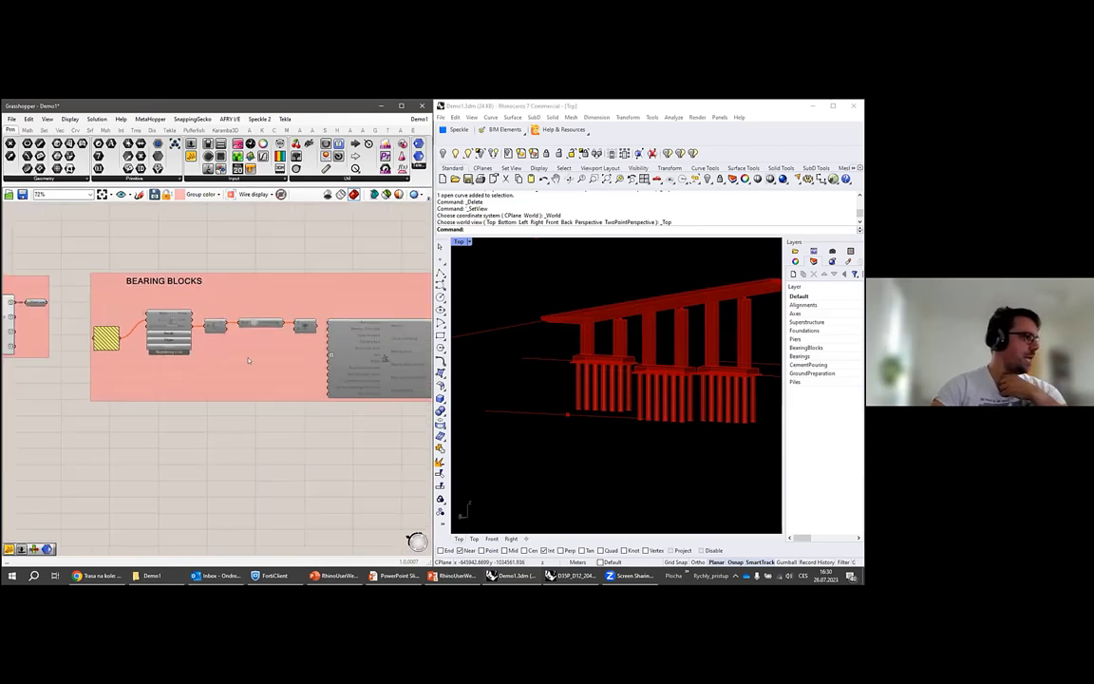
{"action": "scroll", "coordinate": [603, 343], "scroll_direction": "down", "scroll_amount": 5}
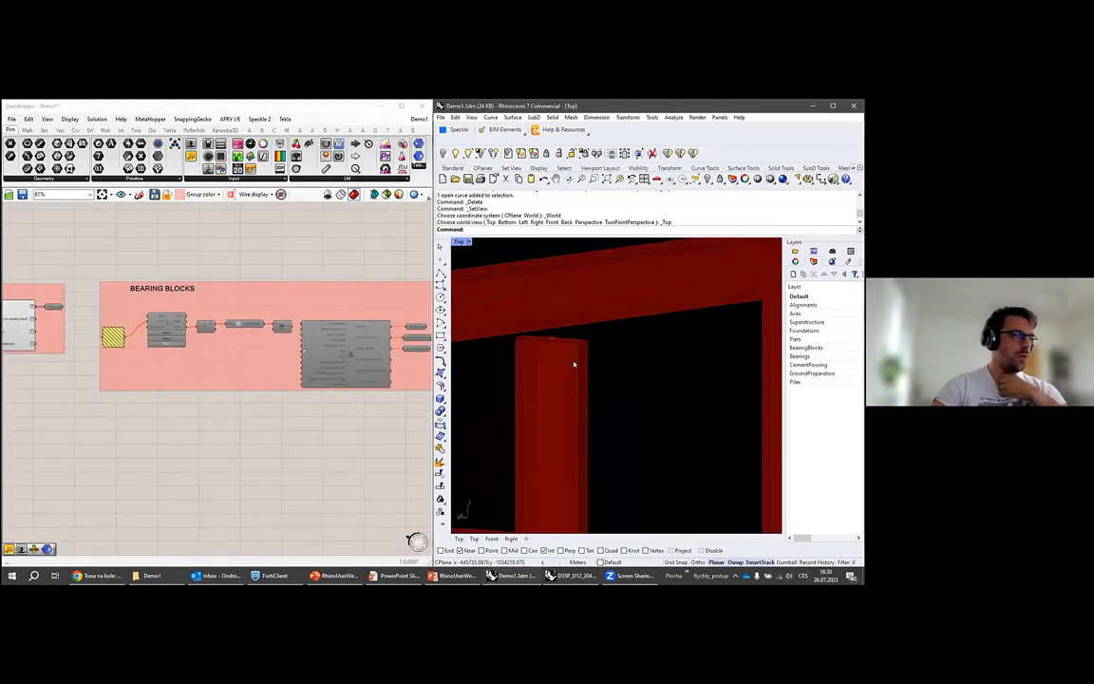
{"action": "scroll", "coordinate": [519, 360], "scroll_direction": "up", "scroll_amount": 3}
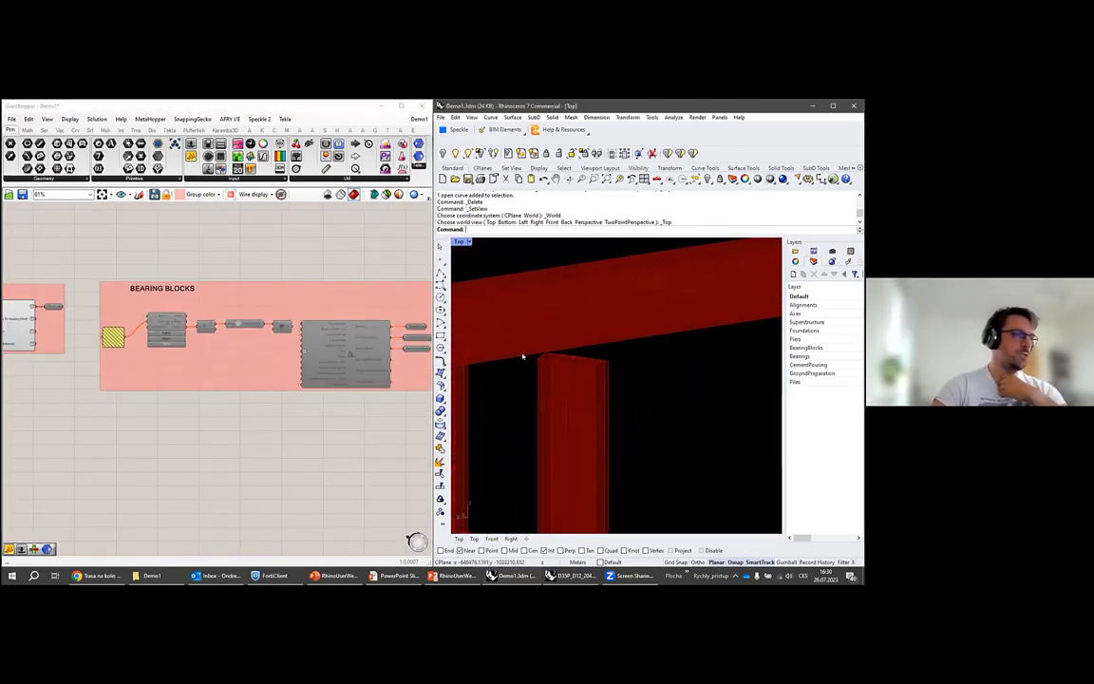
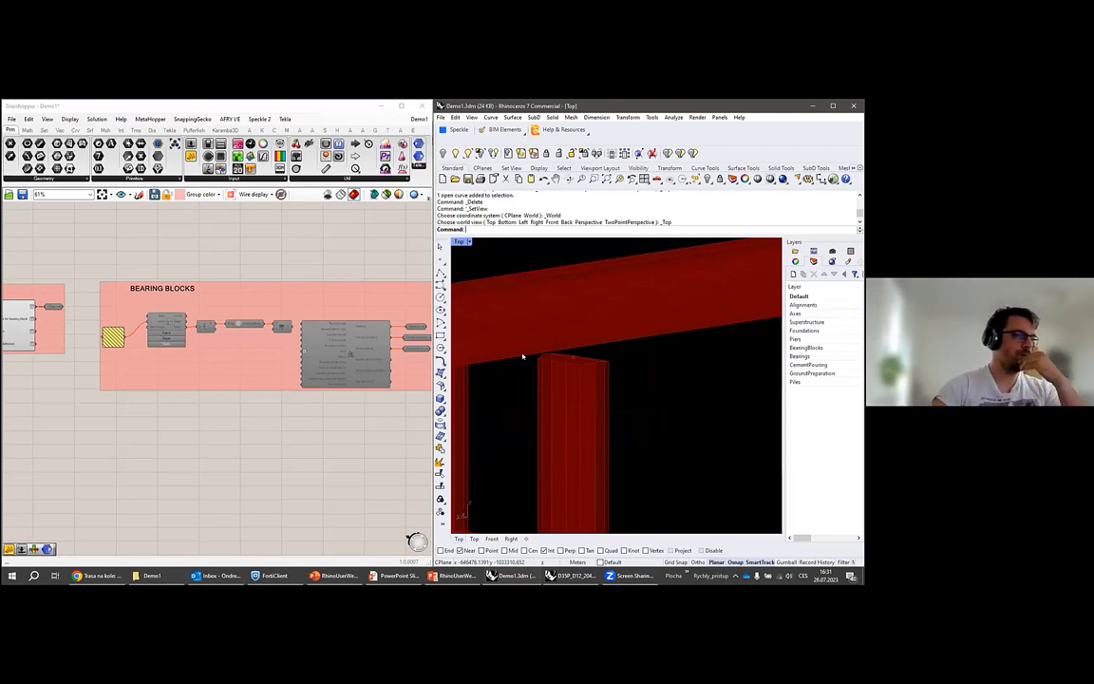
{"action": "right_click_drag", "start_coordinate": [306, 457], "coordinate": [254, 478]}
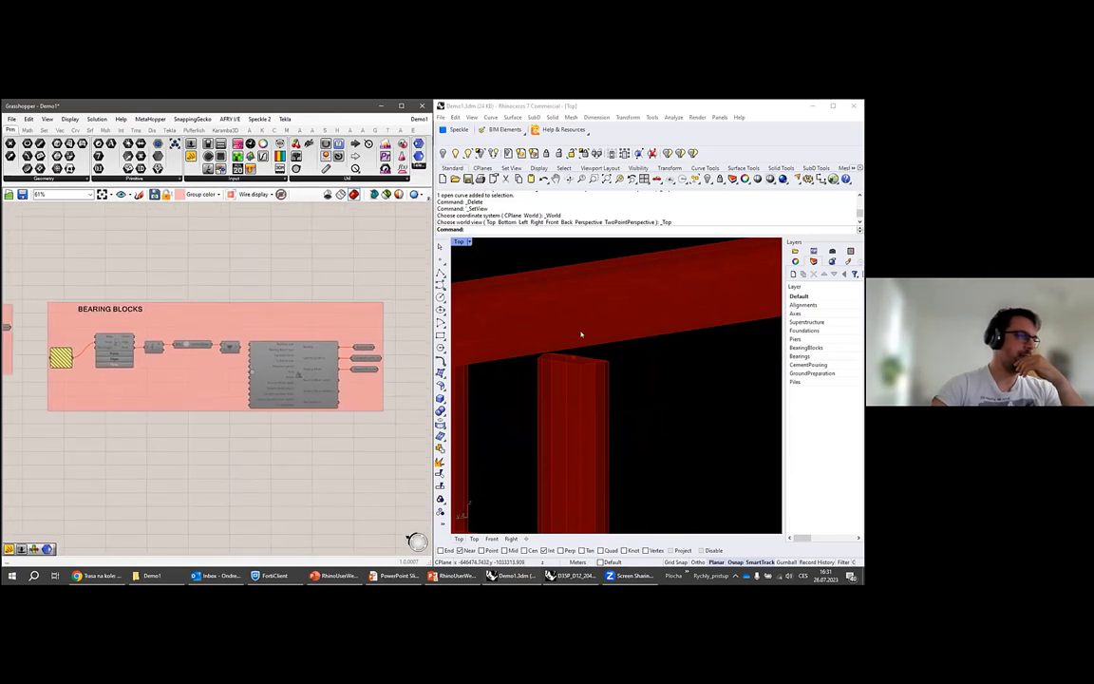
{"action": "scroll", "coordinate": [553, 357], "scroll_direction": "up", "scroll_amount": 6}
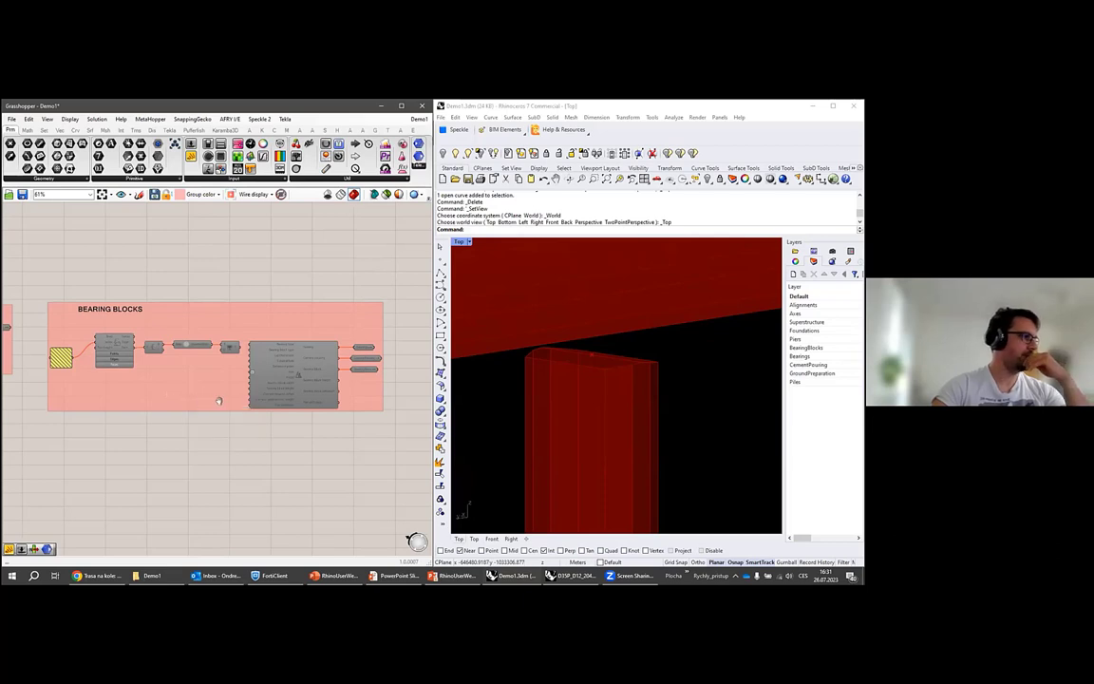
Enable the disabled panel and the chain of components feeding the large component in the Bearing Blocks group.
{"action": "right_click_drag", "start_coordinate": [198, 361], "coordinate": [245, 362]}
{"action": "scroll", "coordinate": [93, 324], "scroll_direction": "up", "scroll_amount": 4}
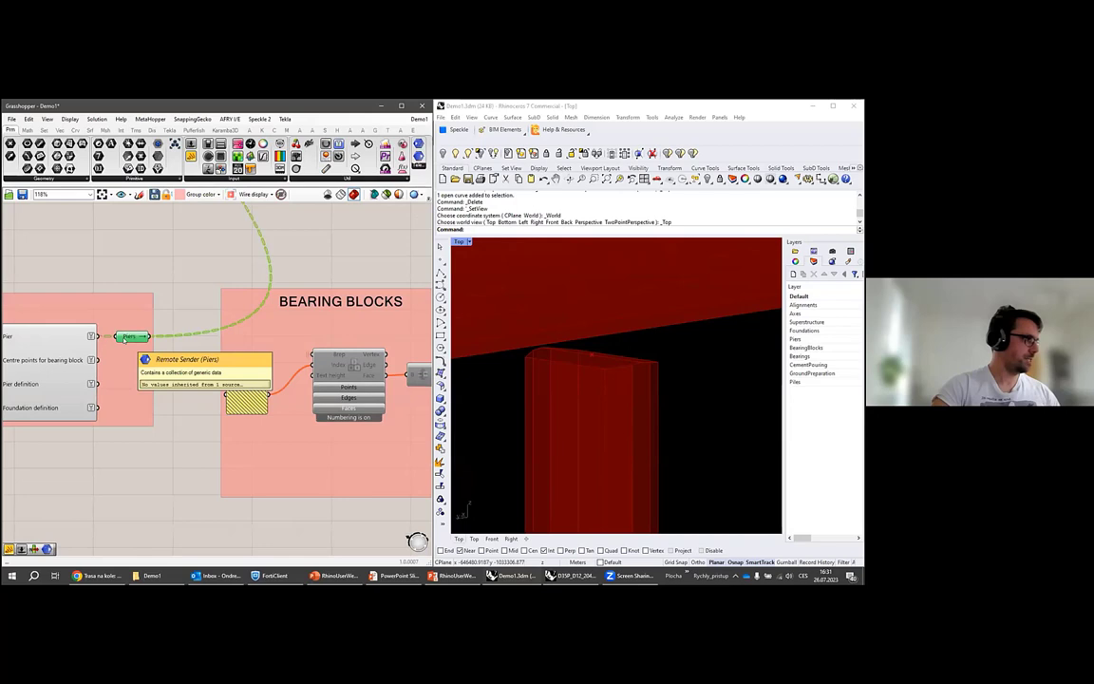
{"action": "right_click_drag", "start_coordinate": [277, 379], "coordinate": [76, 340]}
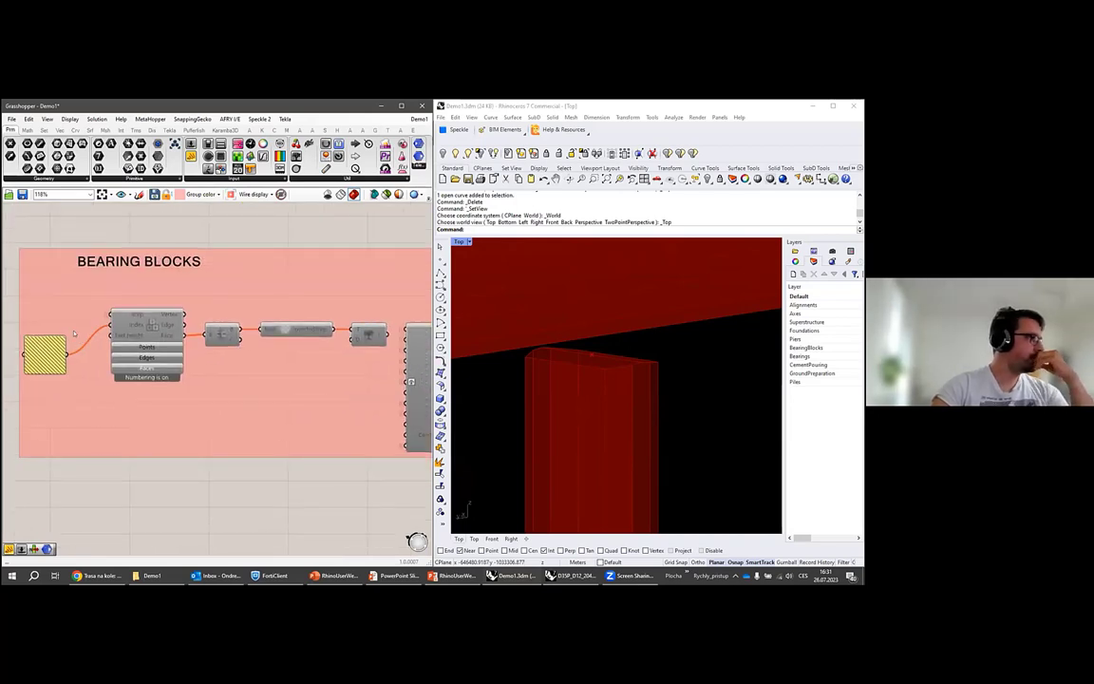
{"action": "scroll", "coordinate": [71, 304], "scroll_direction": "down", "scroll_amount": 2}
{"action": "left_click_drag", "start_coordinate": [81, 262], "coordinate": [277, 397]}
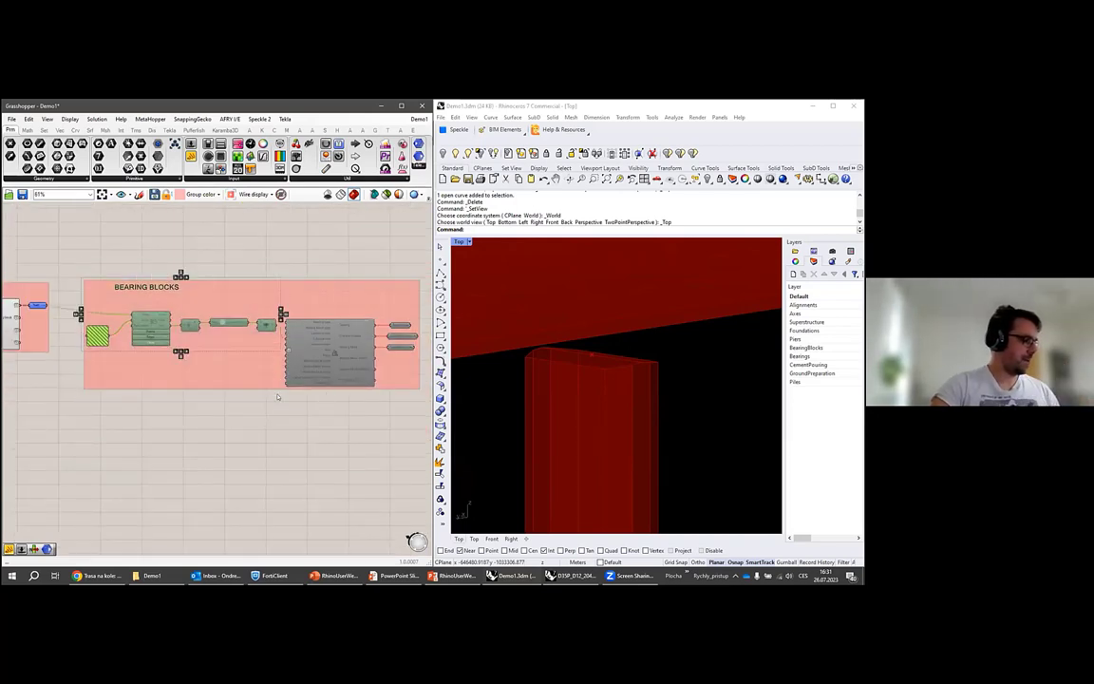
{"action": "key", "text": "ctrl+e"}
Examine the disabled bearing component's inputs and browse the bearing types available in the Pier Bearing Block Definition group.
{"action": "scroll", "coordinate": [264, 368], "scroll_direction": "up", "scroll_amount": 2}
{"action": "right_click_drag", "start_coordinate": [331, 400], "coordinate": [270, 394]}
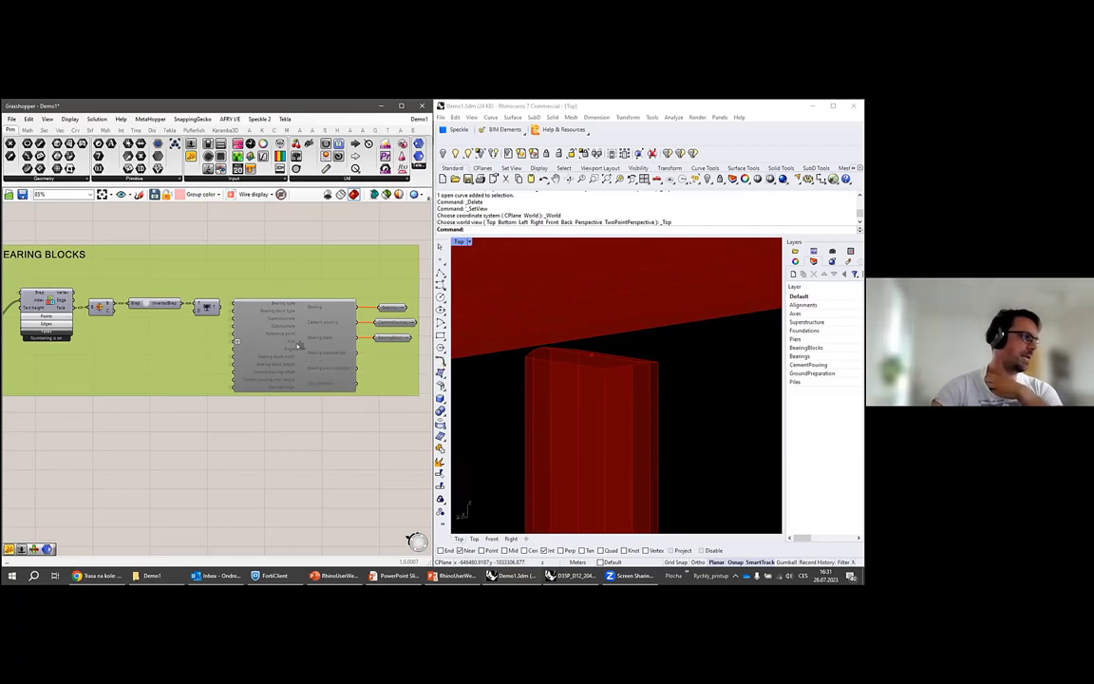
{"action": "scroll", "coordinate": [297, 343], "scroll_direction": "up", "scroll_amount": 2}
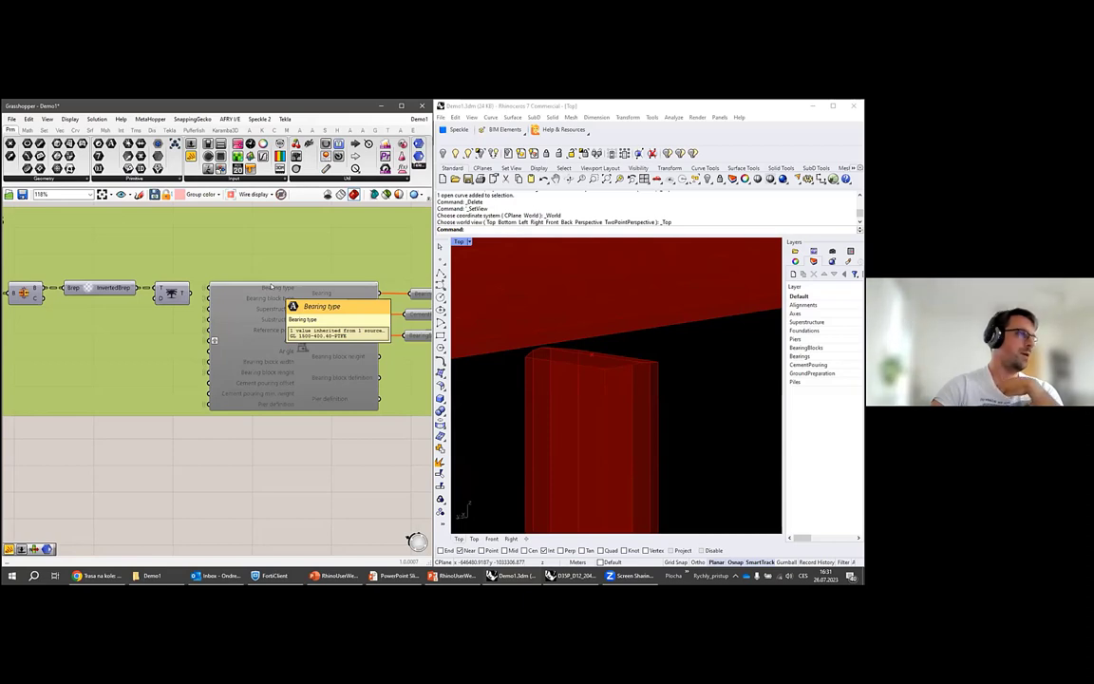
{"action": "scroll", "coordinate": [211, 323], "scroll_direction": "down", "scroll_amount": 5}
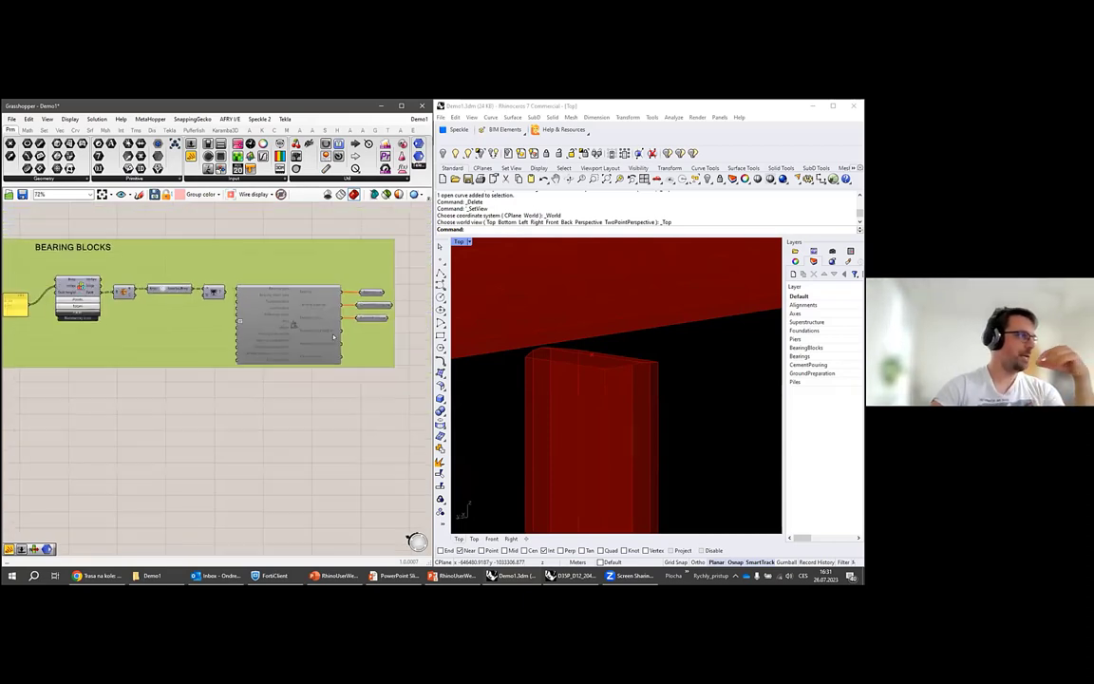
{"action": "scroll", "coordinate": [285, 390], "scroll_direction": "up", "scroll_amount": 6}
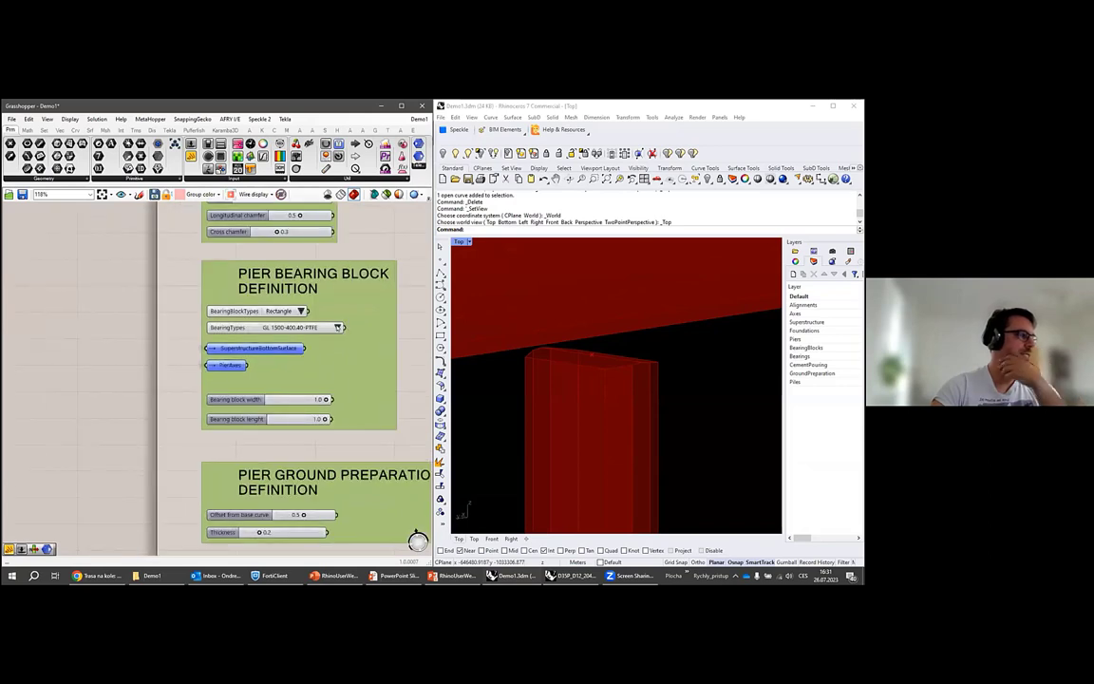
{"action": "left_click", "coordinate": [337, 327]}
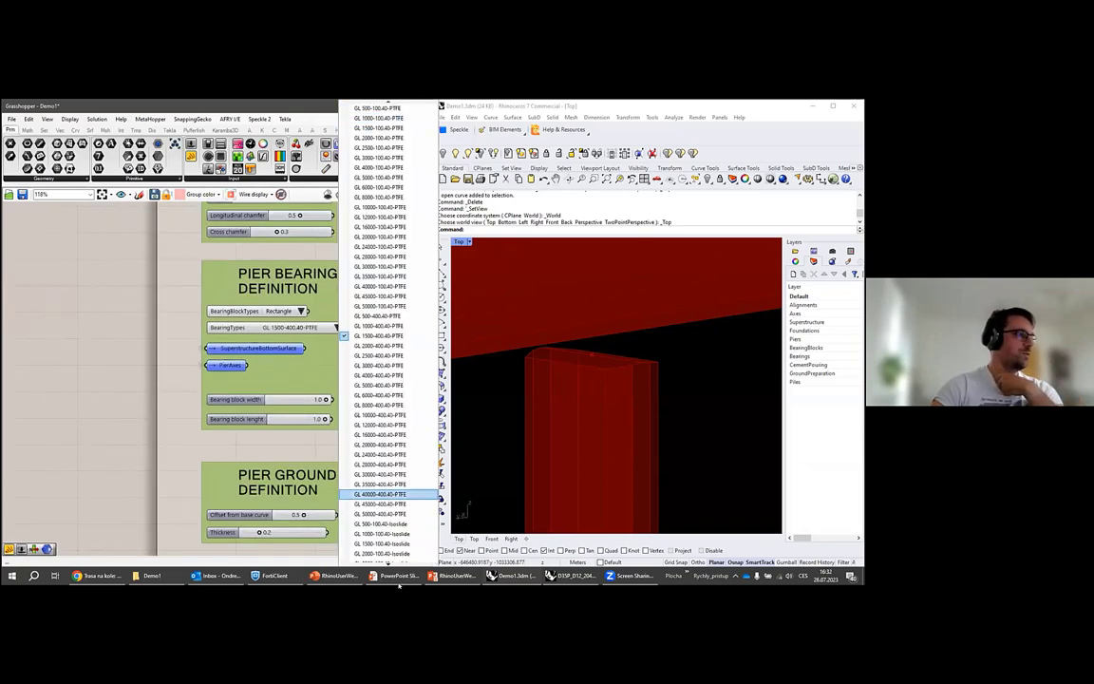
{"action": "mouse_move", "coordinate": [387, 564]}
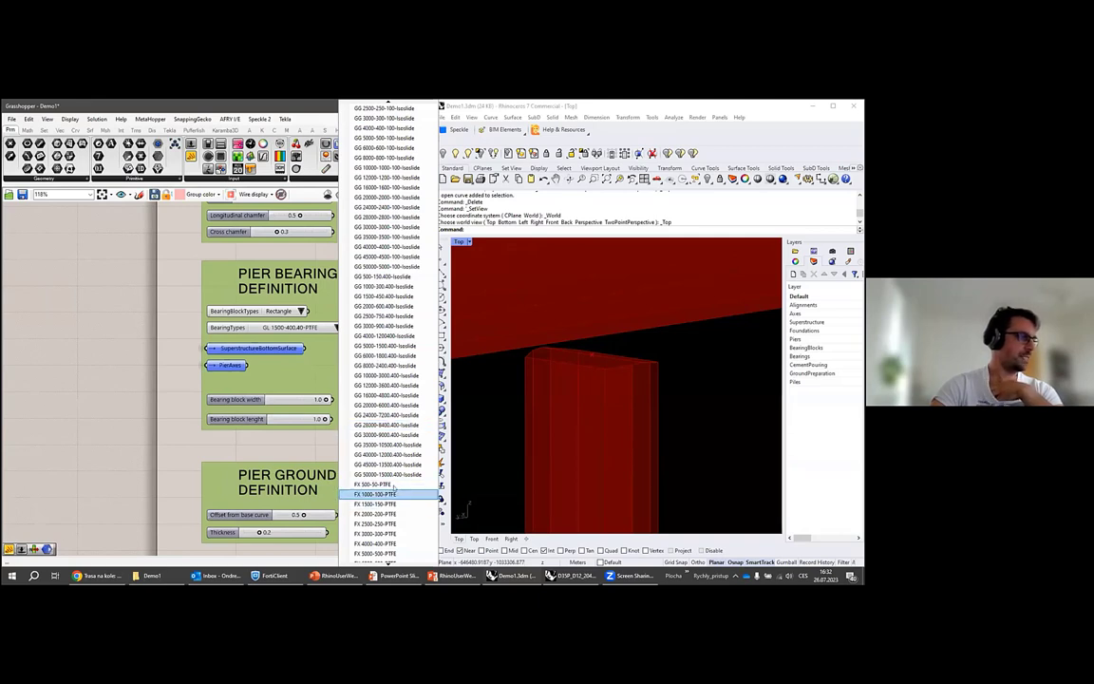
{"action": "left_click", "coordinate": [169, 419]}
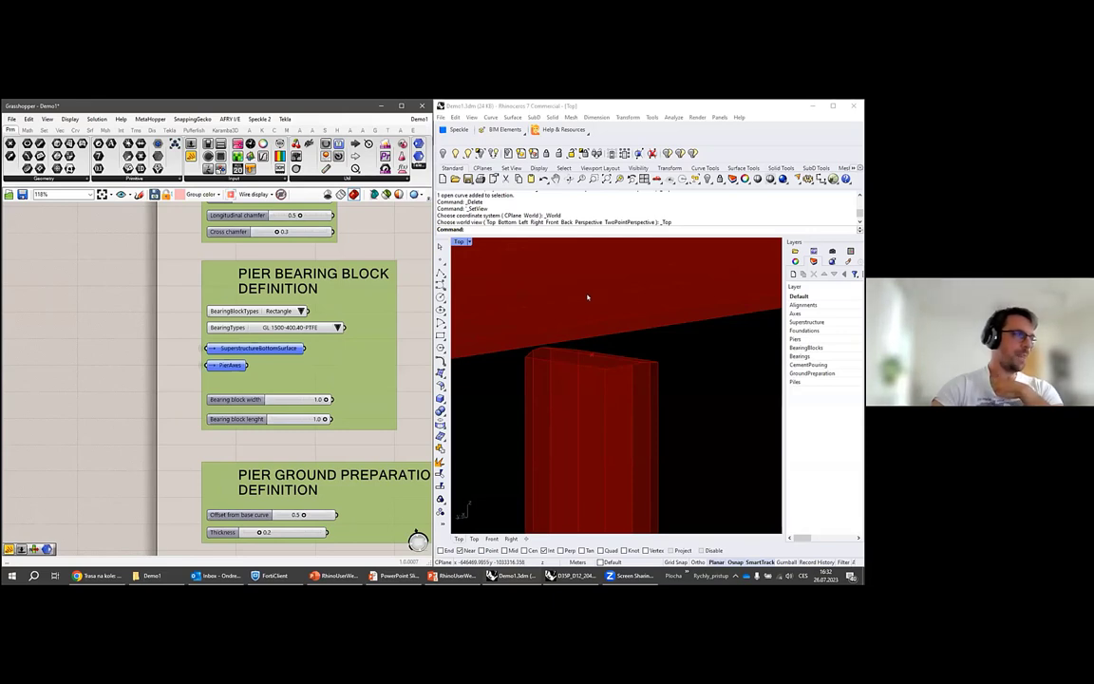
Enable the large bearing component in the Bearing Blocks group and check its error message.
{"action": "scroll", "coordinate": [193, 361], "scroll_direction": "down", "scroll_amount": 3}
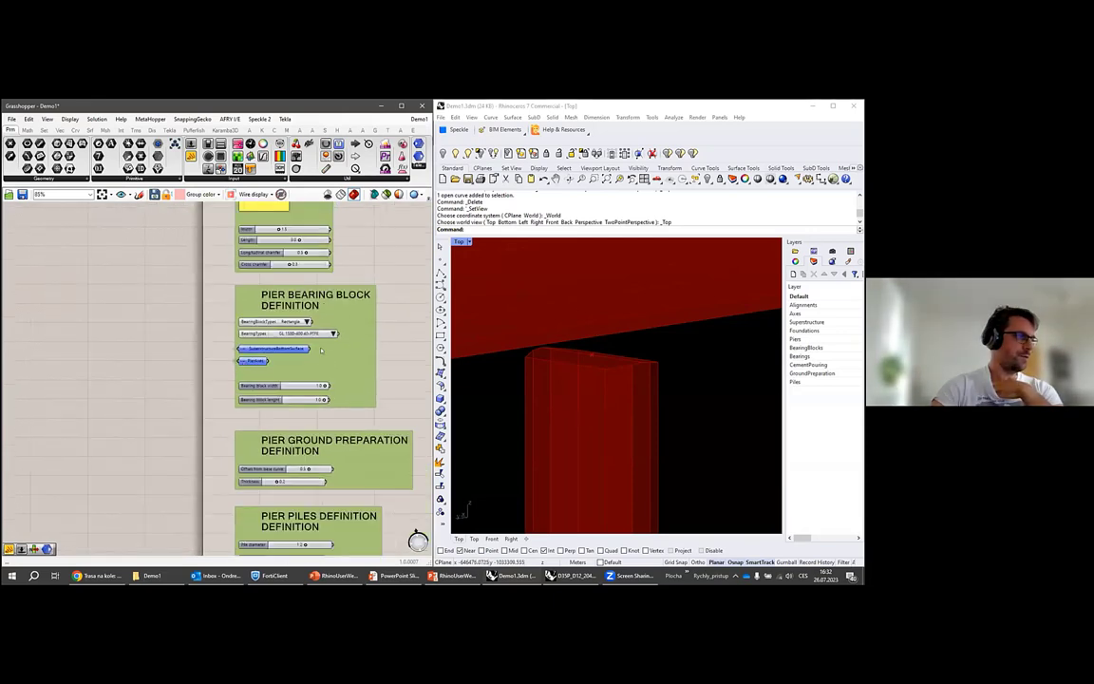
{"action": "scroll", "coordinate": [285, 368], "scroll_direction": "down", "scroll_amount": 2}
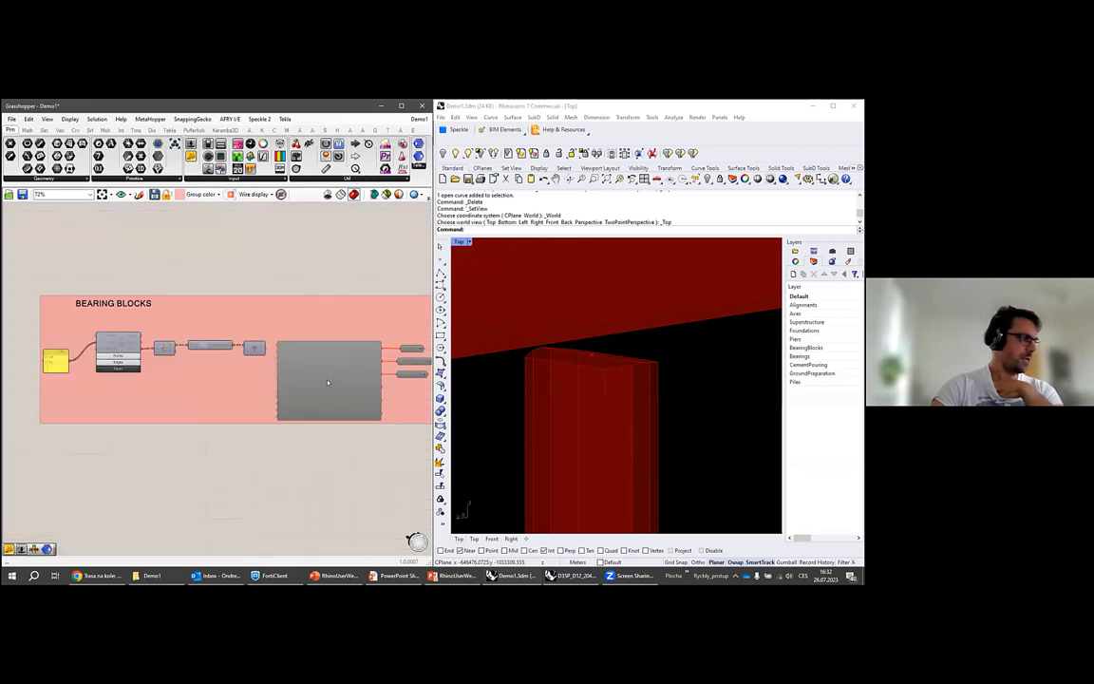
{"action": "middle_click", "coordinate": [318, 367]}
{"action": "left_click", "coordinate": [357, 370]}
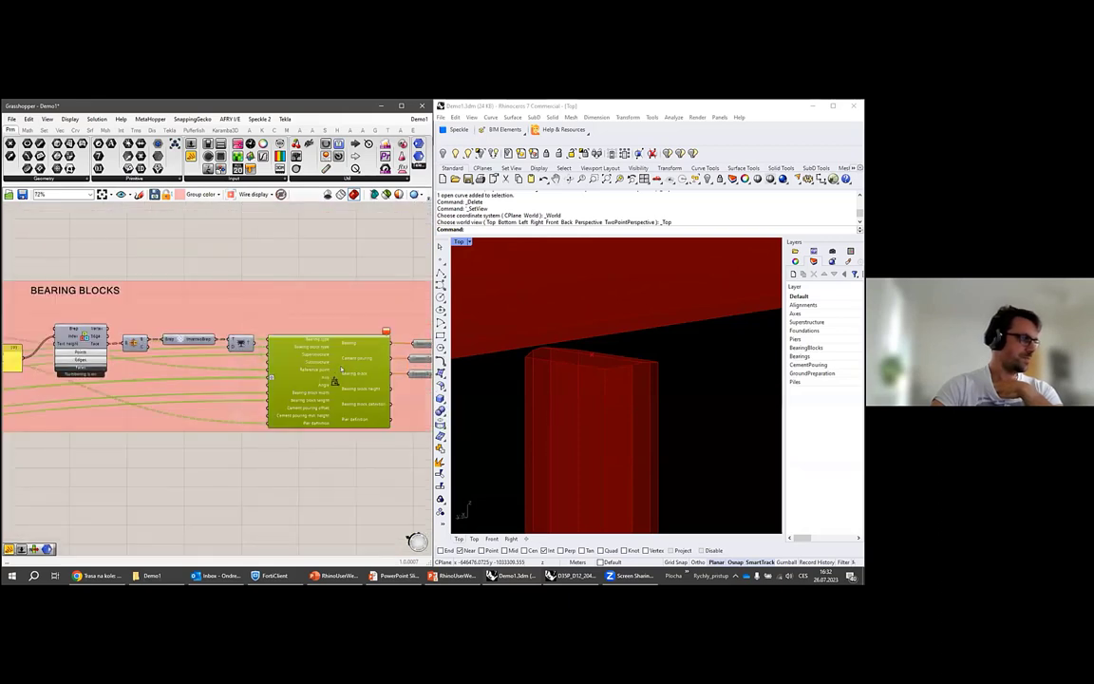
{"action": "scroll", "coordinate": [341, 370], "scroll_direction": "down", "scroll_amount": 5}
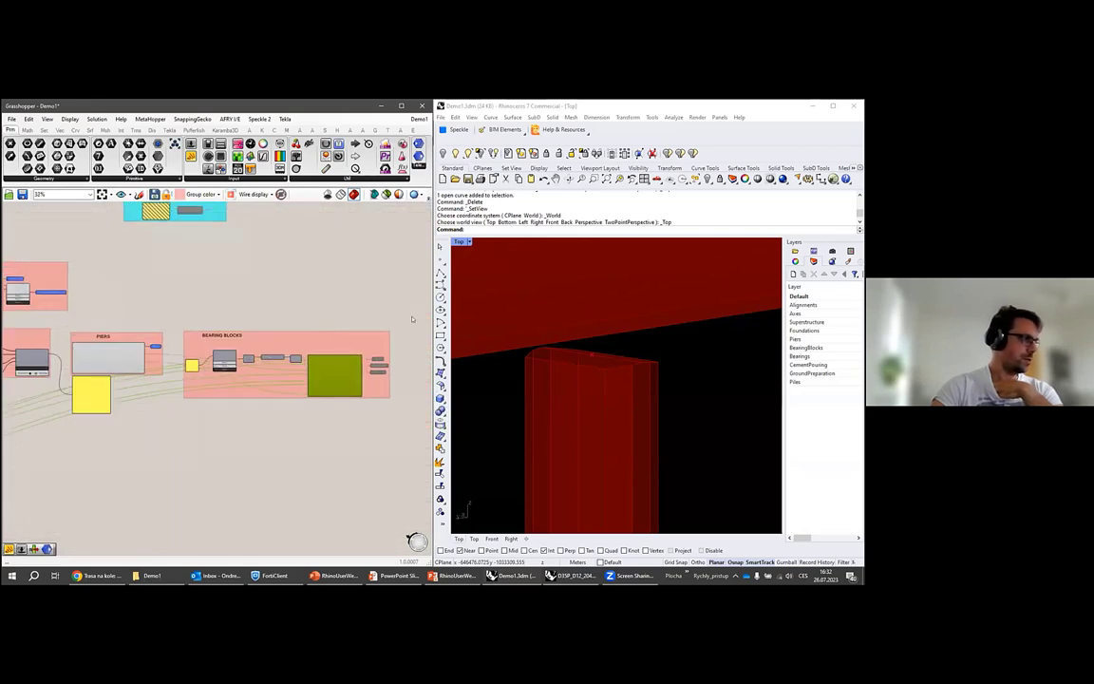
{"action": "scroll", "coordinate": [333, 380], "scroll_direction": "up", "scroll_amount": 7}
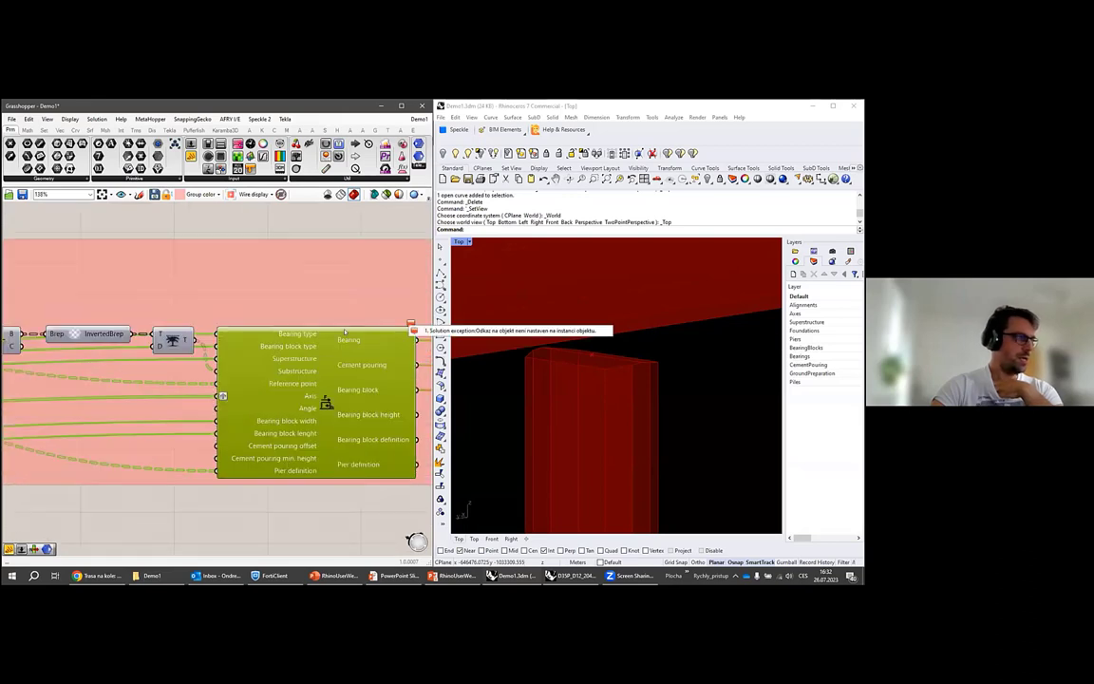
{"action": "scroll", "coordinate": [325, 390], "scroll_direction": "down", "scroll_amount": 4}
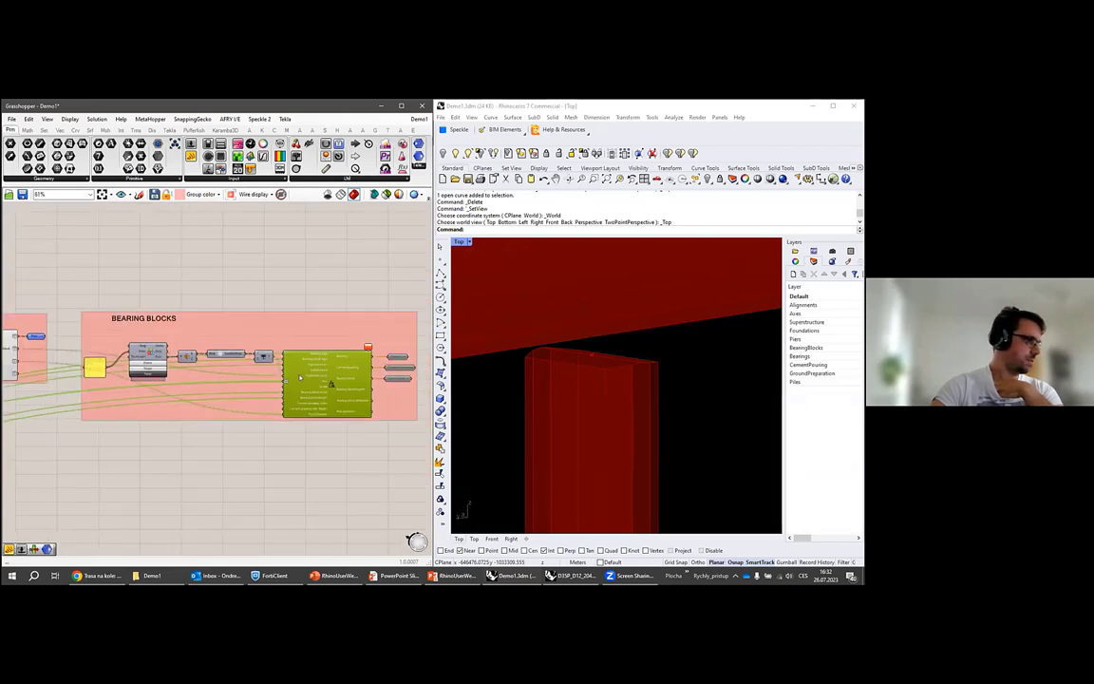
Set the bearing type in the Pier Bearing Block Definition group to GL 1000-100.40-PTFE.
{"action": "scroll", "coordinate": [300, 377], "scroll_direction": "down", "scroll_amount": 4}
{"action": "scroll", "coordinate": [141, 350], "scroll_direction": "up", "scroll_amount": 5}
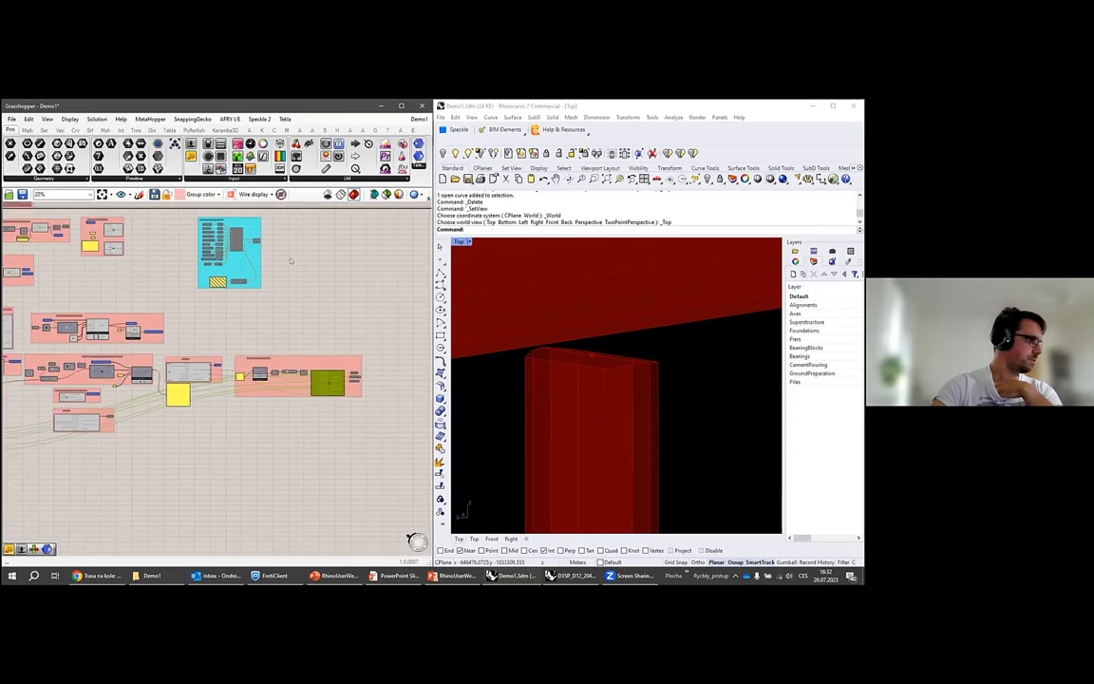
{"action": "scroll", "coordinate": [204, 307], "scroll_direction": "up", "scroll_amount": 2}
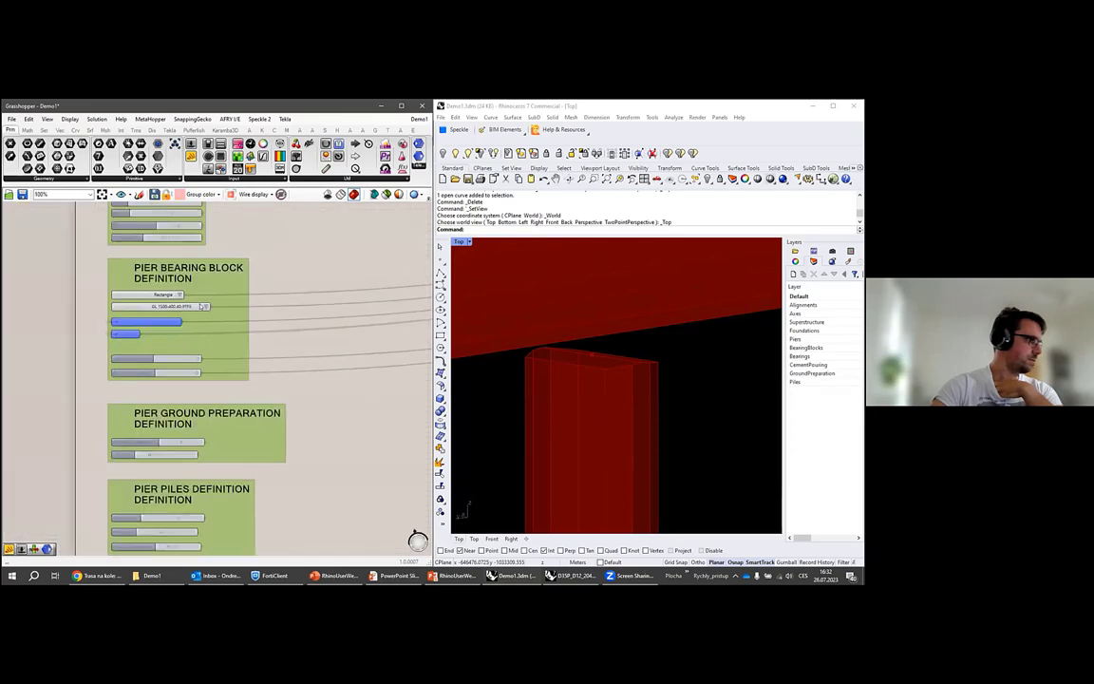
{"action": "left_click", "coordinate": [205, 304]}
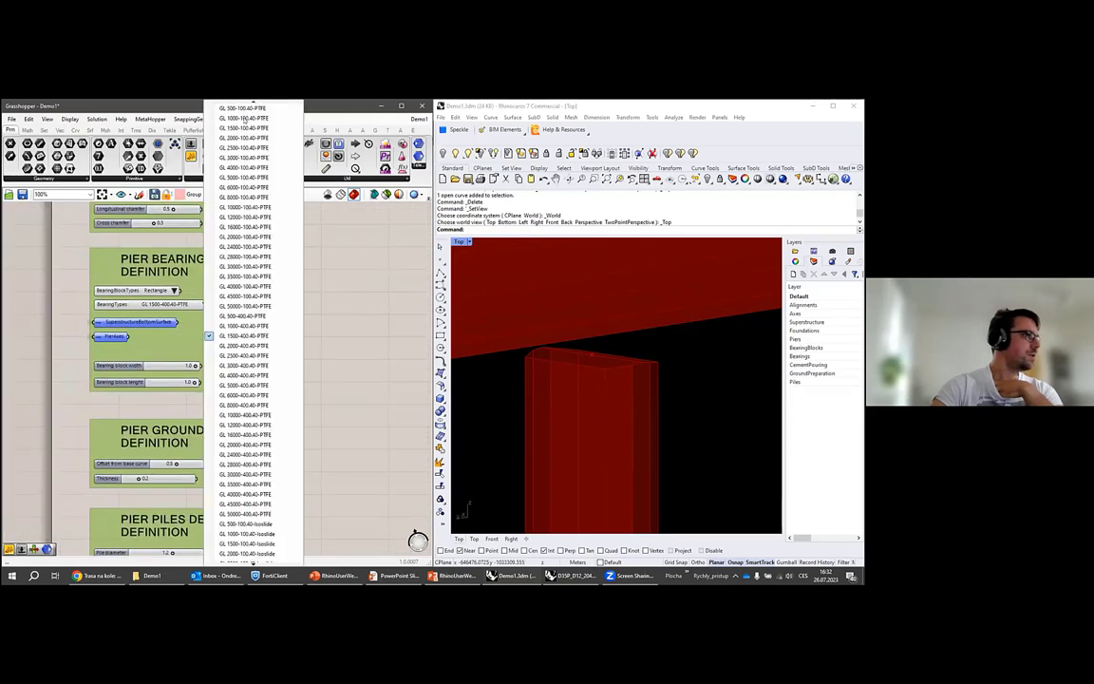
{"action": "left_click", "coordinate": [245, 117]}
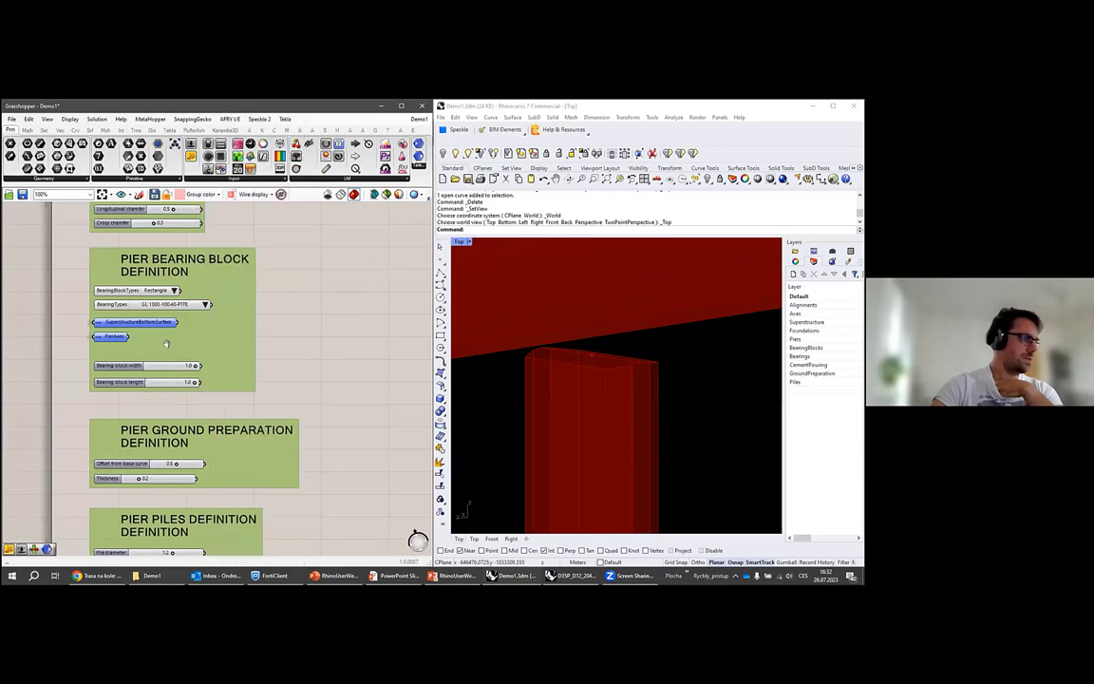
Inspect the bearing component's input wires and the Piers component that feeds the Bearing Blocks group.
{"action": "scroll", "coordinate": [194, 333], "scroll_direction": "down", "scroll_amount": 5}
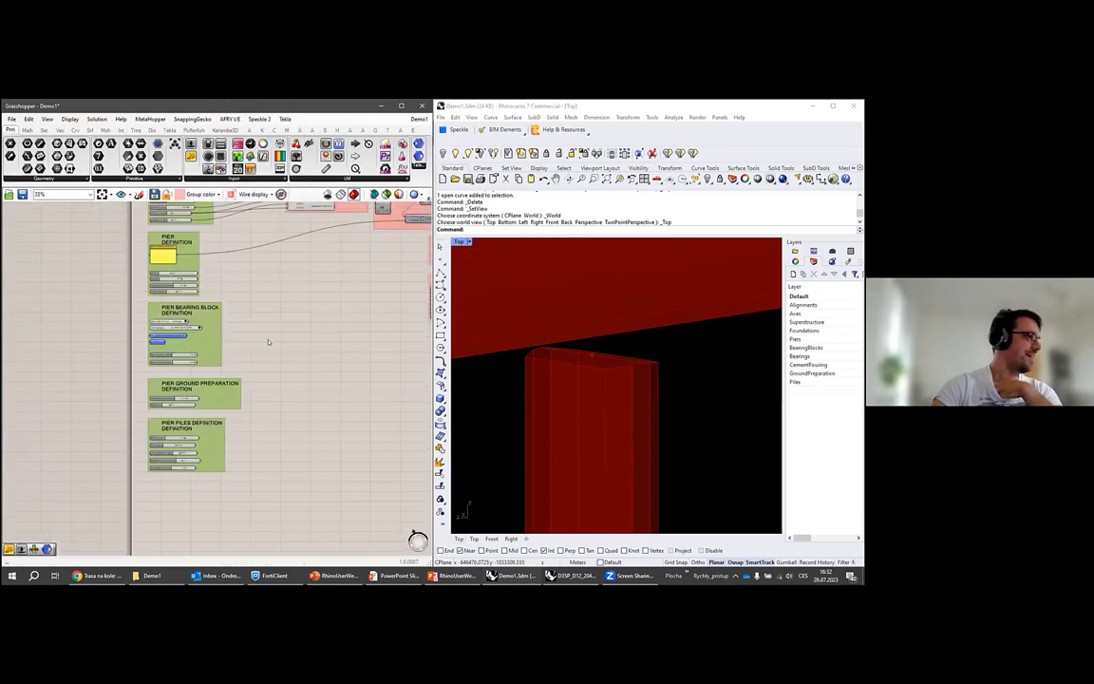
{"action": "scroll", "coordinate": [325, 331], "scroll_direction": "down", "scroll_amount": 4}
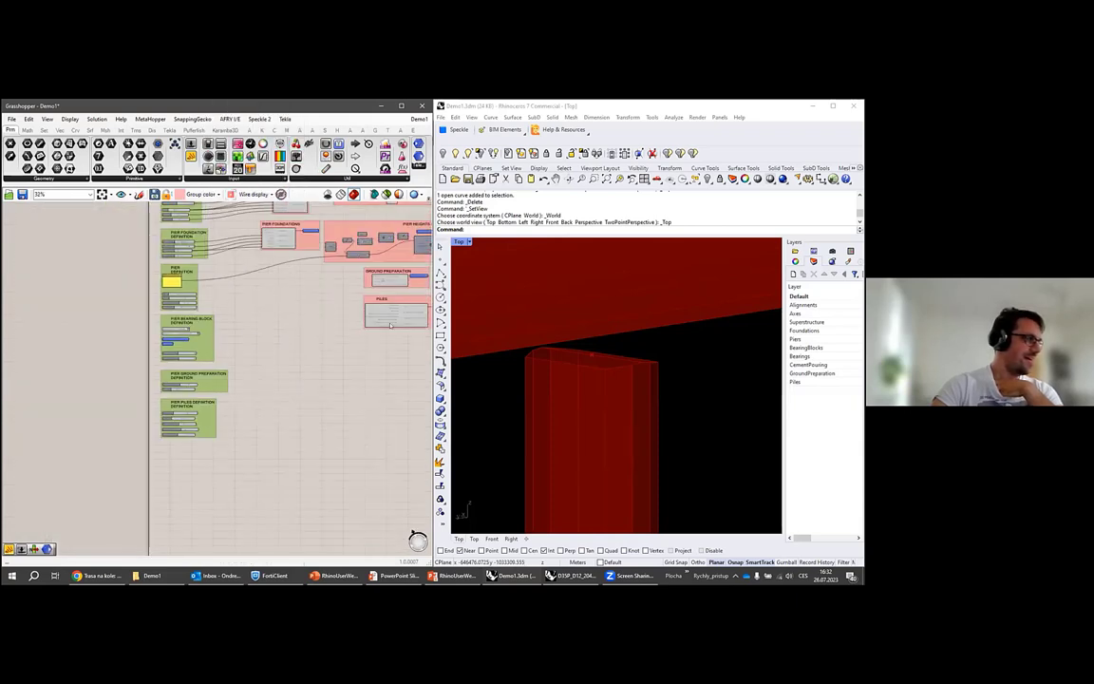
{"action": "scroll", "coordinate": [302, 310], "scroll_direction": "up", "scroll_amount": 10}
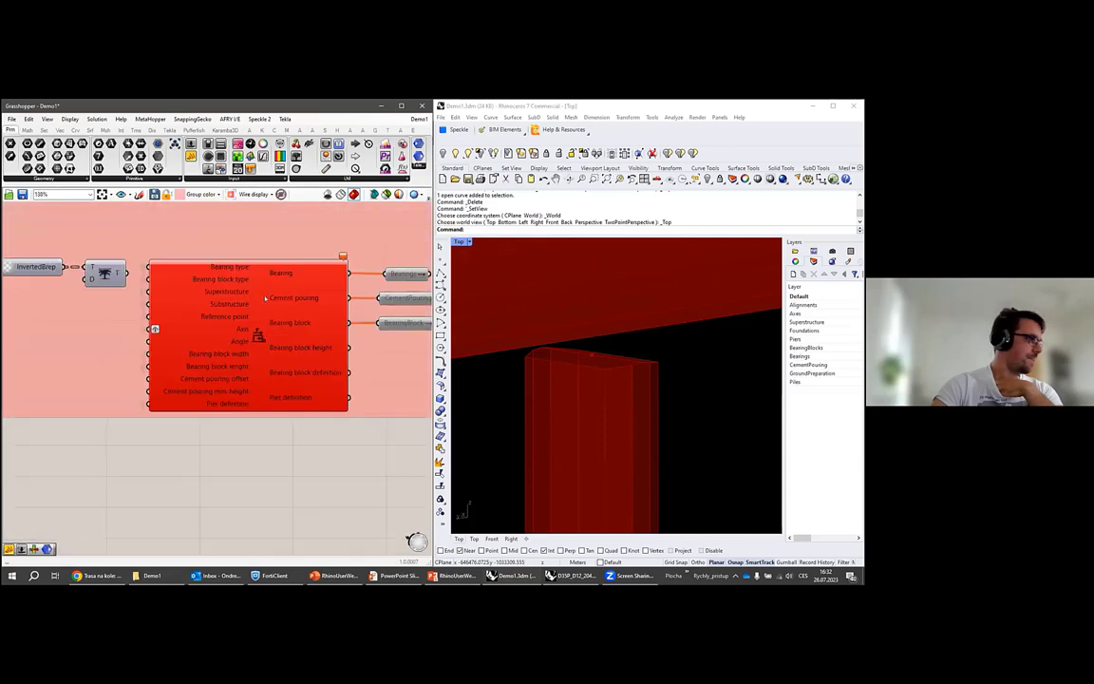
{"action": "left_click", "coordinate": [286, 277]}
{"action": "scroll", "coordinate": [244, 260], "scroll_direction": "down", "scroll_amount": 4}
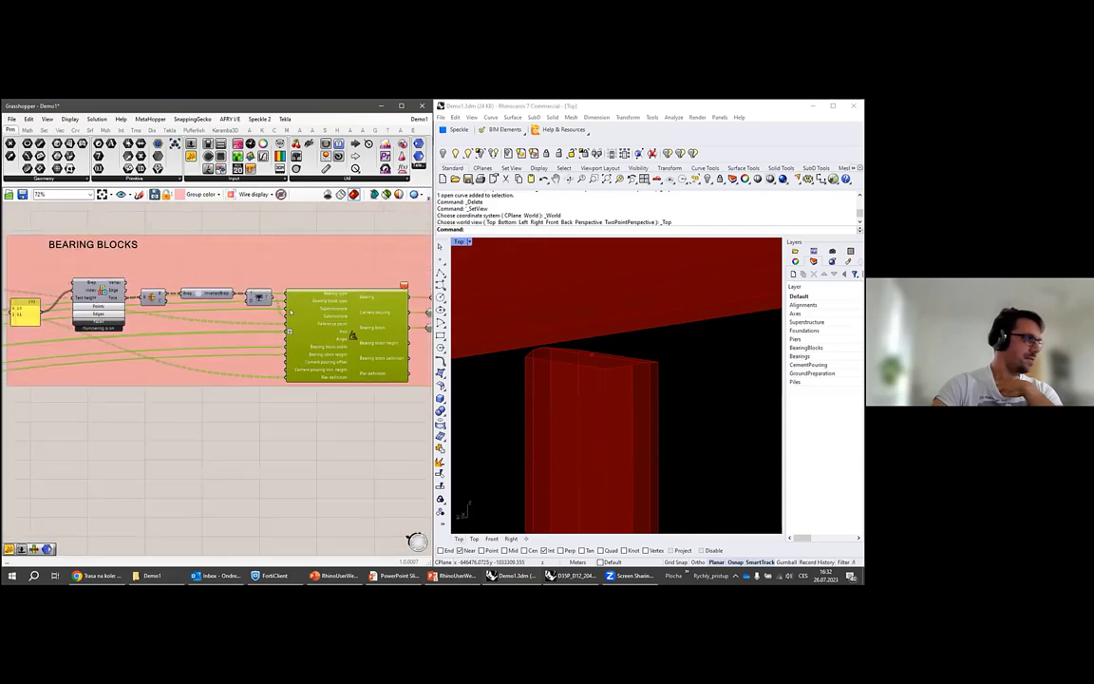
{"action": "scroll", "coordinate": [401, 338], "scroll_direction": "up", "scroll_amount": 2}
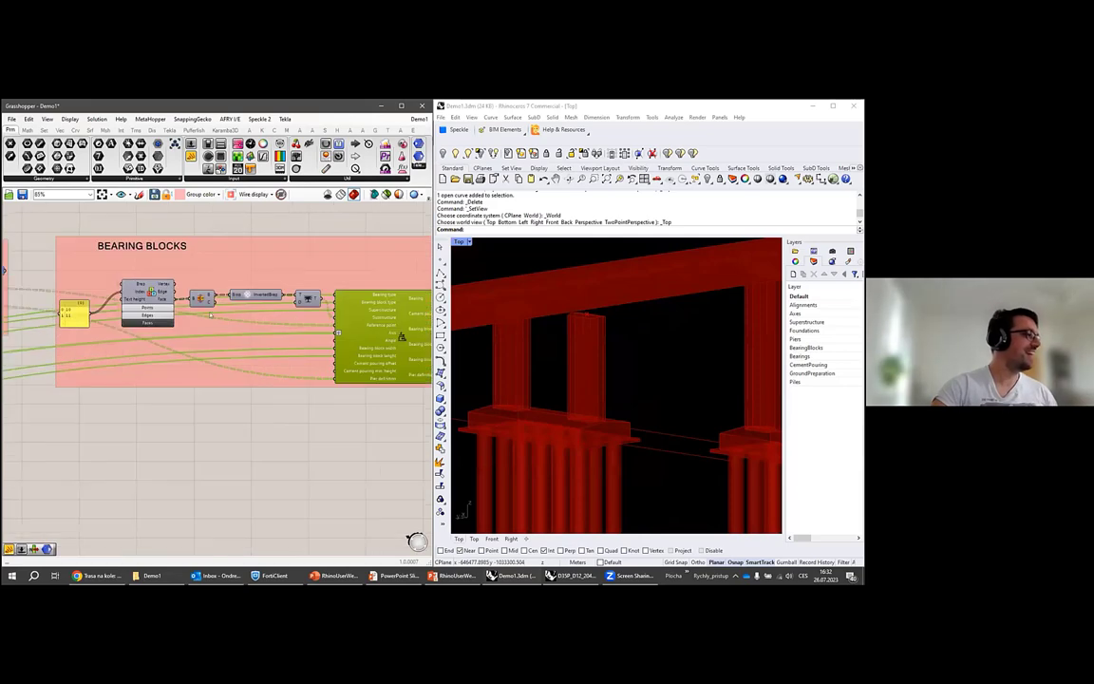
{"action": "scroll", "coordinate": [311, 342], "scroll_direction": "down", "scroll_amount": 4}
{"action": "right_click_drag", "start_coordinate": [163, 311], "coordinate": [241, 317]}
{"action": "scroll", "coordinate": [254, 297], "scroll_direction": "up", "scroll_amount": 4}
{"action": "left_click", "coordinate": [249, 295]}
{"action": "scroll", "coordinate": [275, 301], "scroll_direction": "down", "scroll_amount": 4}
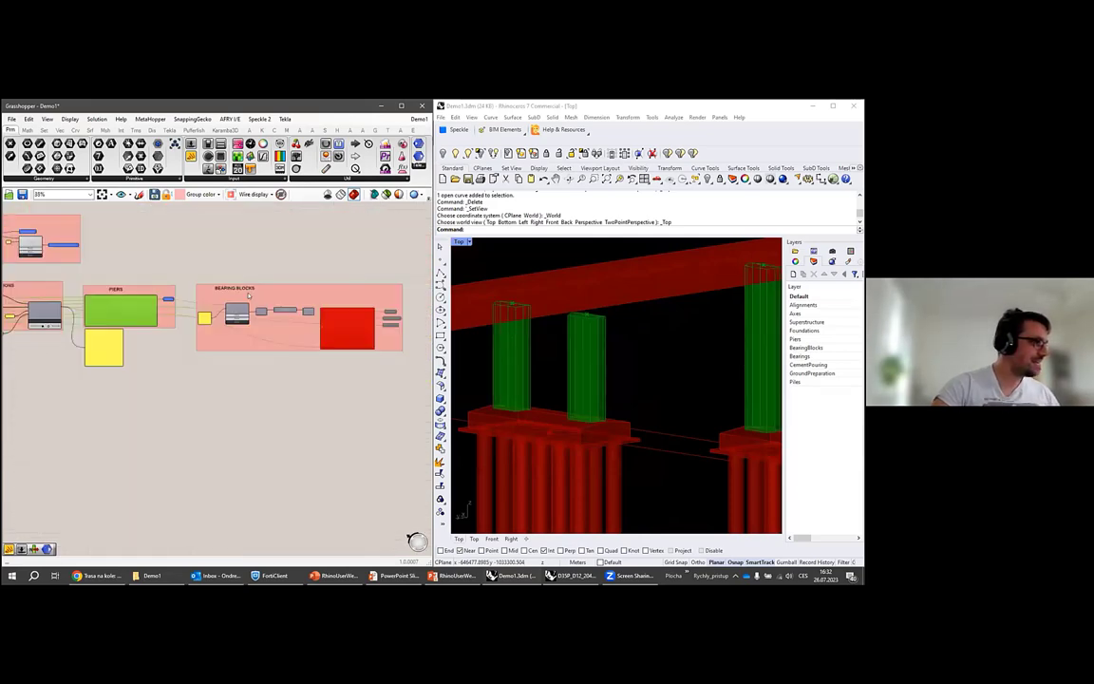
Move the tree component in the Bearing Blocks group slightly lower, beside the large component's inputs.
{"action": "scroll", "coordinate": [251, 299], "scroll_direction": "up", "scroll_amount": 4}
{"action": "left_click", "coordinate": [251, 299]}
{"action": "scroll", "coordinate": [251, 300], "scroll_direction": "up", "scroll_amount": 1}
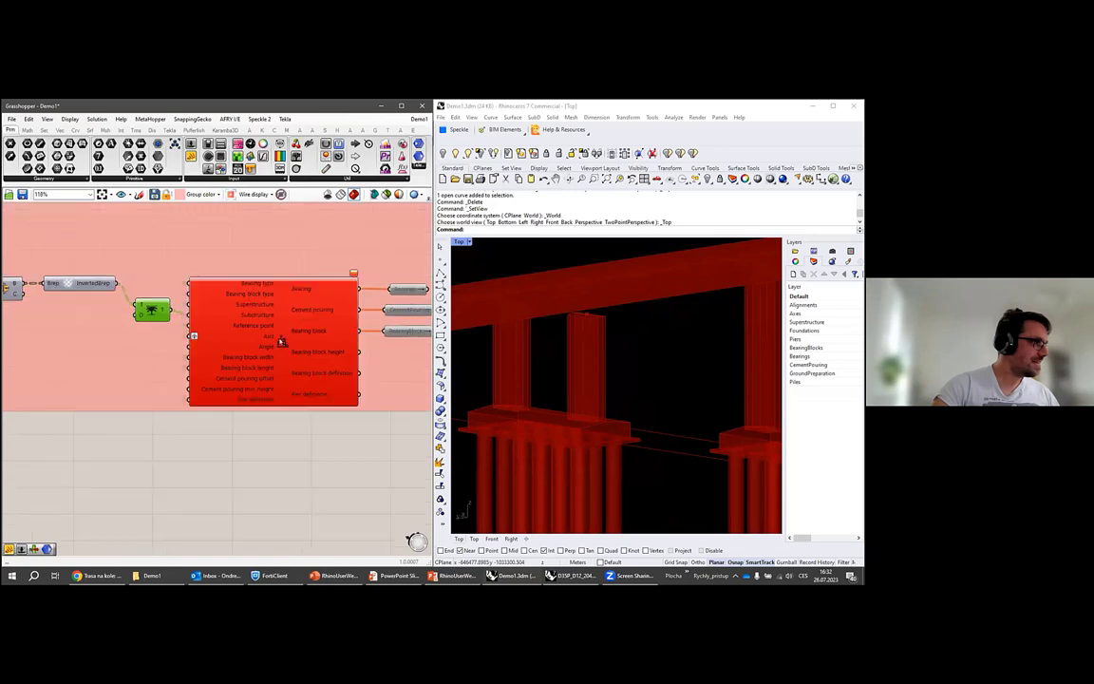
Enable the three output parameters for bearings, cement pouring and bearing blocks beside the large component.
{"action": "left_click", "coordinate": [342, 289]}
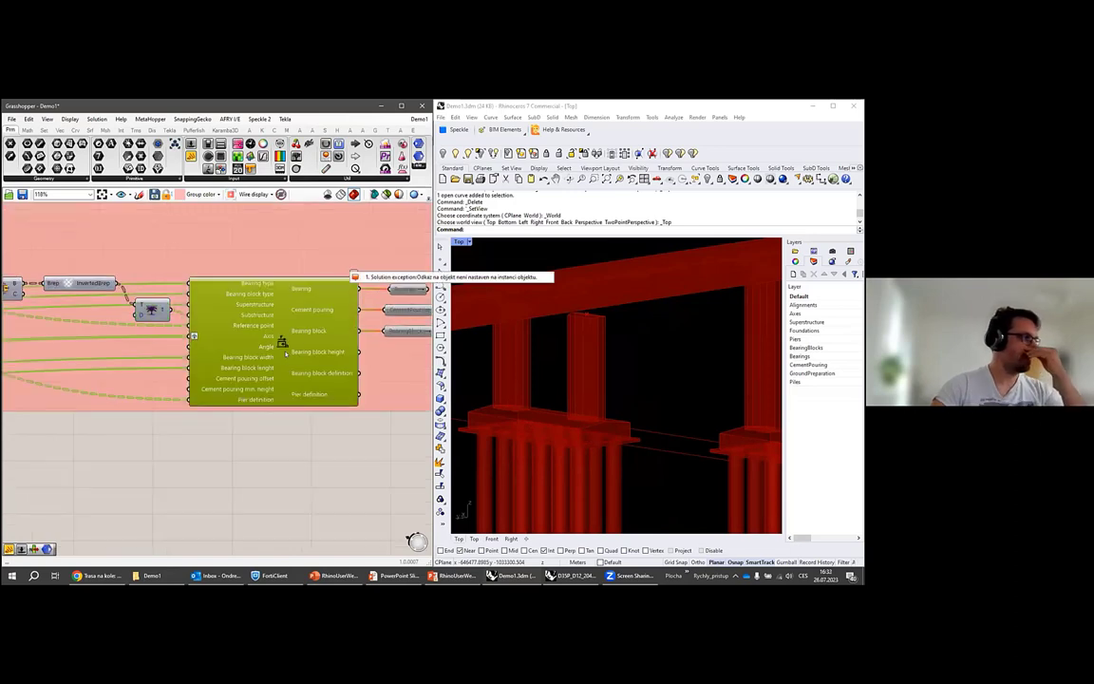
{"action": "right_click_drag", "start_coordinate": [329, 320], "coordinate": [284, 340]}
{"action": "left_click_drag", "start_coordinate": [331, 255], "coordinate": [404, 396]}
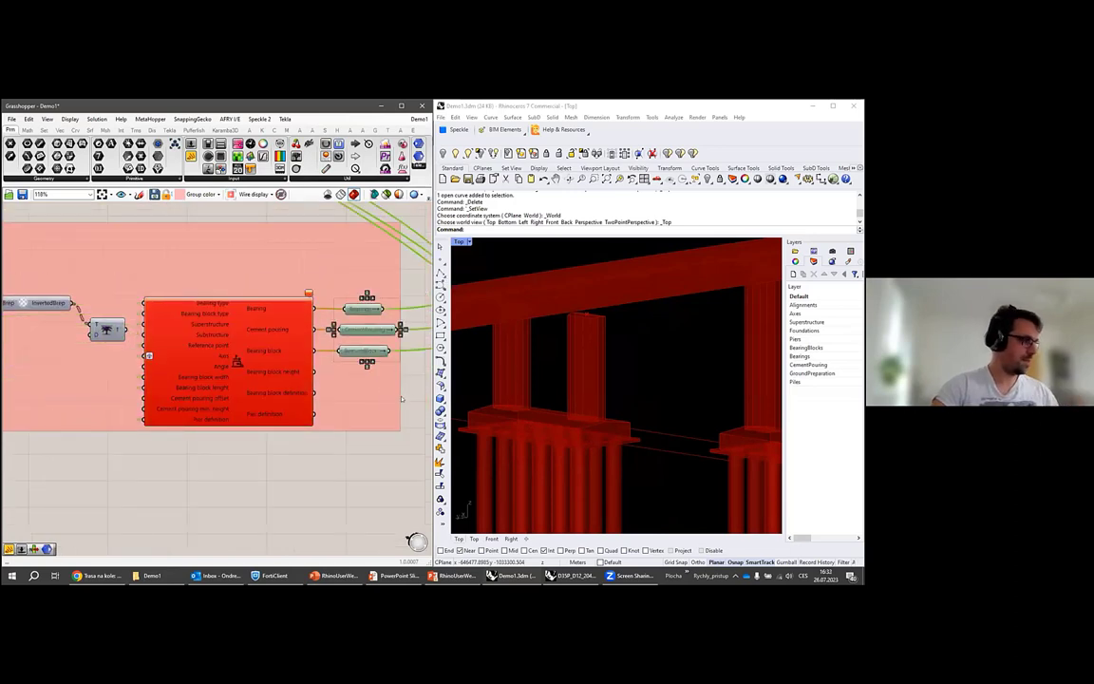
Trace the bearing component's inputs back to the Pier Bearing Block Definition group and the chain of components feeding it.
{"action": "left_click", "coordinate": [228, 363]}
{"action": "scroll", "coordinate": [104, 399], "scroll_direction": "down", "scroll_amount": 8}
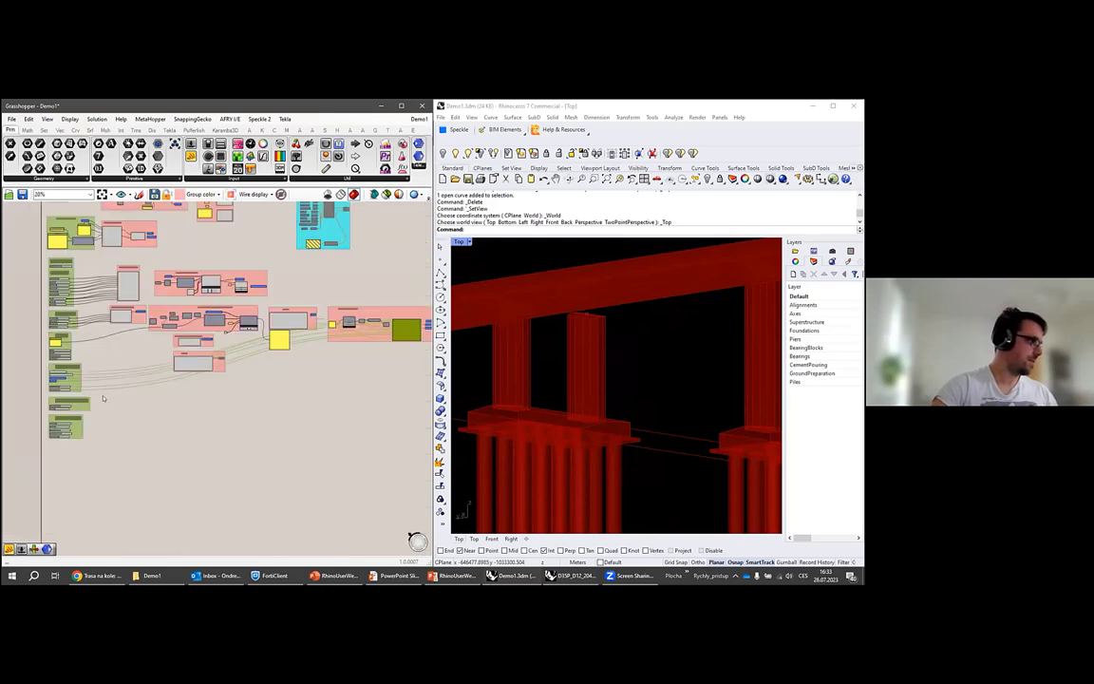
{"action": "scroll", "coordinate": [35, 400], "scroll_direction": "up", "scroll_amount": 8}
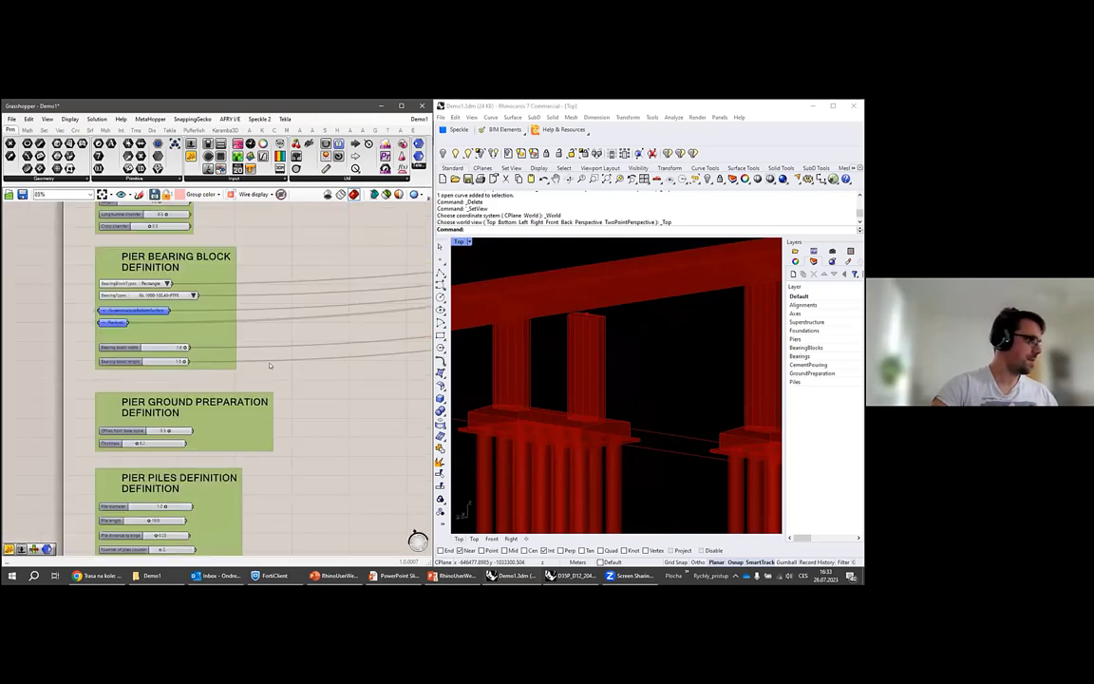
{"action": "right_click_drag", "start_coordinate": [270, 367], "coordinate": [290, 374]}
{"action": "left_click_drag", "start_coordinate": [98, 273], "coordinate": [270, 397]}
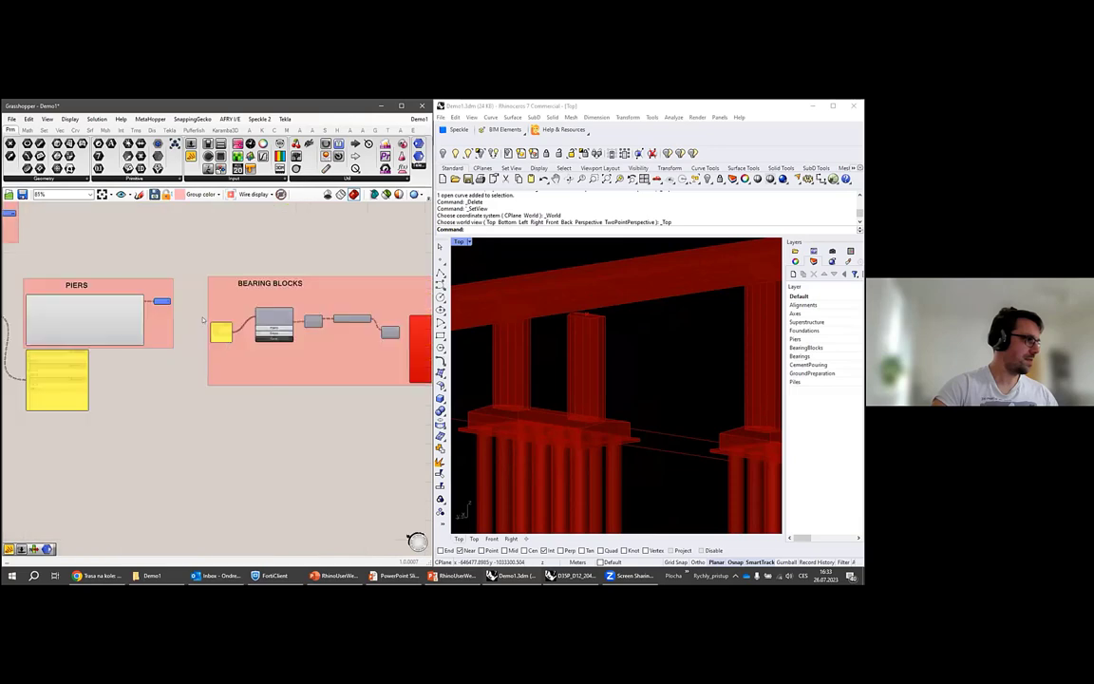
{"action": "left_click_drag", "start_coordinate": [69, 266], "coordinate": [299, 429]}
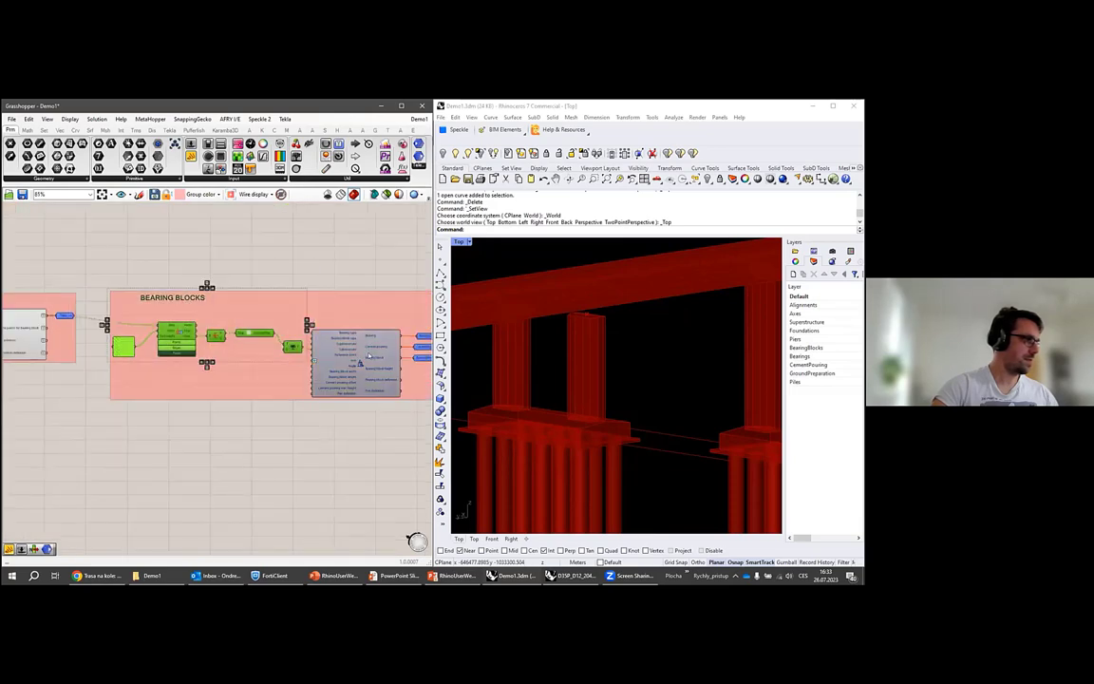
{"action": "left_click", "coordinate": [361, 354], "text": "shift"}
{"action": "scroll", "coordinate": [349, 320], "scroll_direction": "down", "scroll_amount": 6}
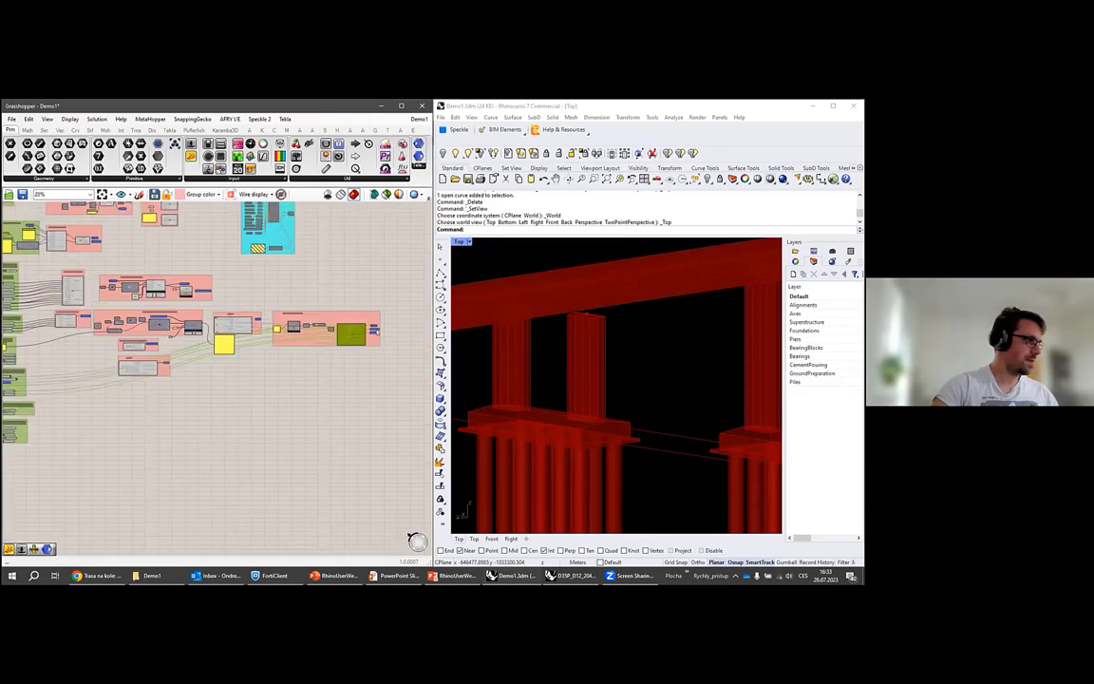
{"action": "right_click_drag", "start_coordinate": [180, 329], "coordinate": [225, 324]}
{"action": "scroll", "coordinate": [309, 324], "scroll_direction": "up", "scroll_amount": 5}
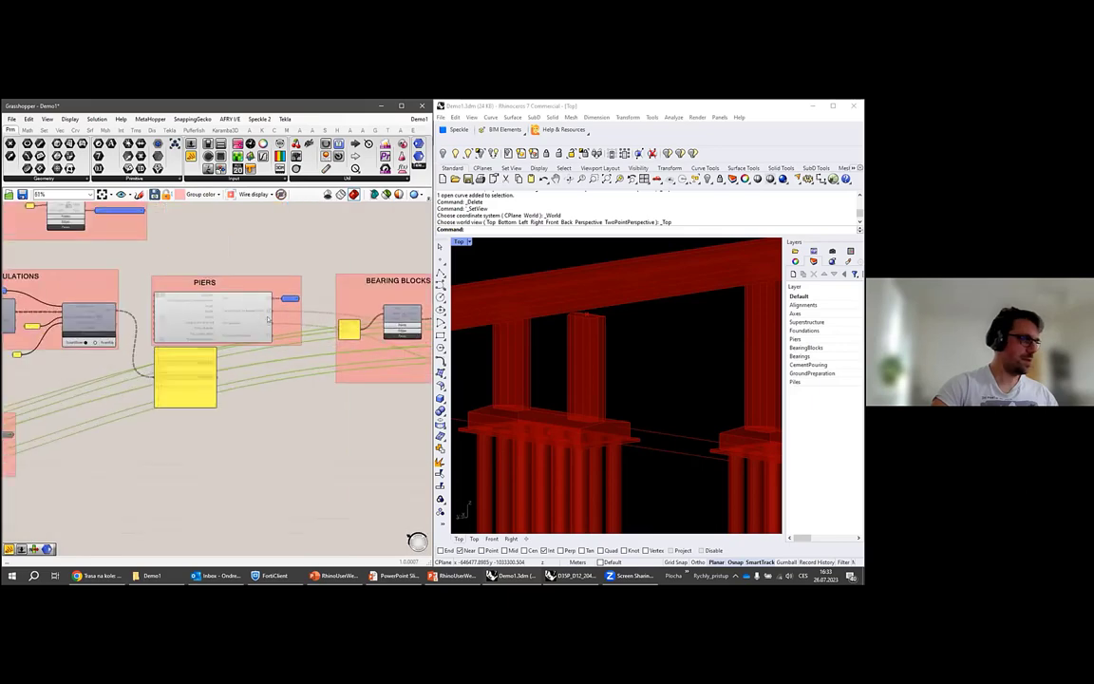
Check the Piers component's input wires back to the pier distance panel and sliders in the Pier Definition group.
{"action": "left_click", "coordinate": [217, 325]}
{"action": "scroll", "coordinate": [195, 328], "scroll_direction": "down", "scroll_amount": 6}
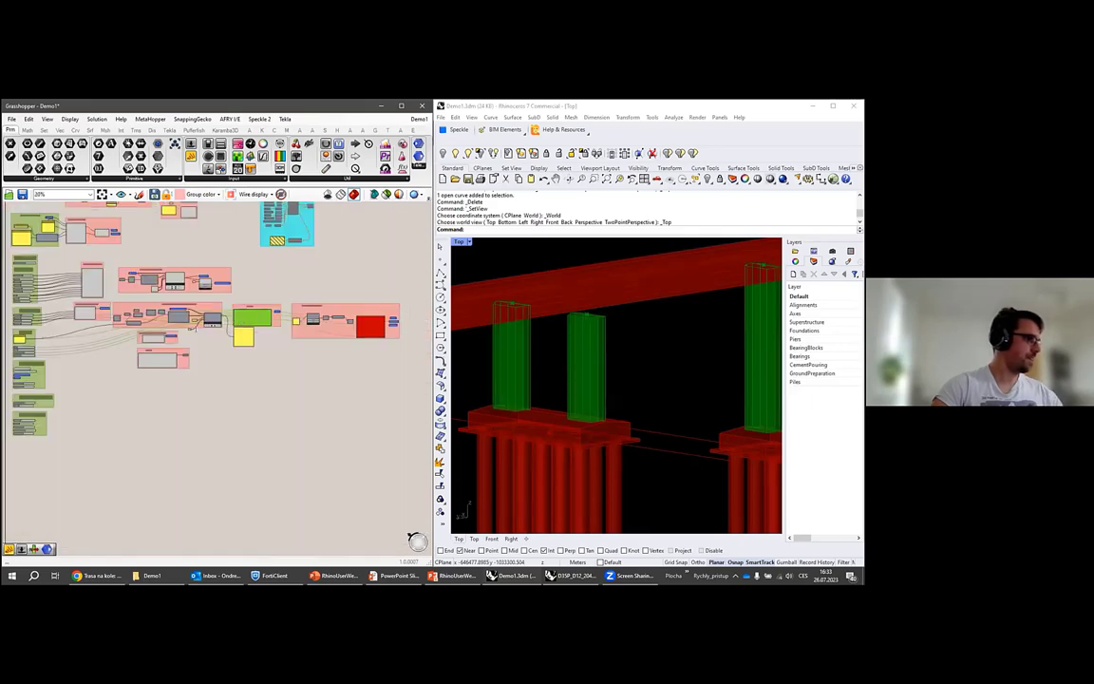
{"action": "scroll", "coordinate": [195, 319], "scroll_direction": "up", "scroll_amount": 6}
{"action": "right_click_drag", "start_coordinate": [100, 356], "coordinate": [291, 347]}
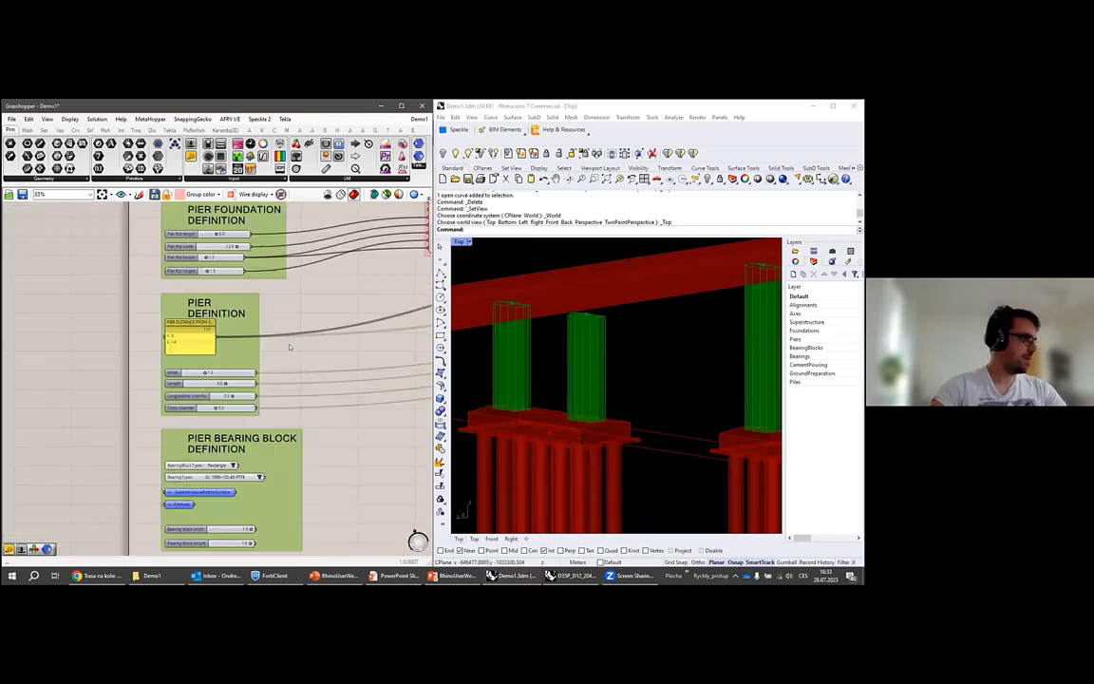
{"action": "scroll", "coordinate": [191, 341], "scroll_direction": "up", "scroll_amount": 3}
{"action": "left_click", "coordinate": [255, 335]}
{"action": "scroll", "coordinate": [255, 335], "scroll_direction": "down", "scroll_amount": 3}
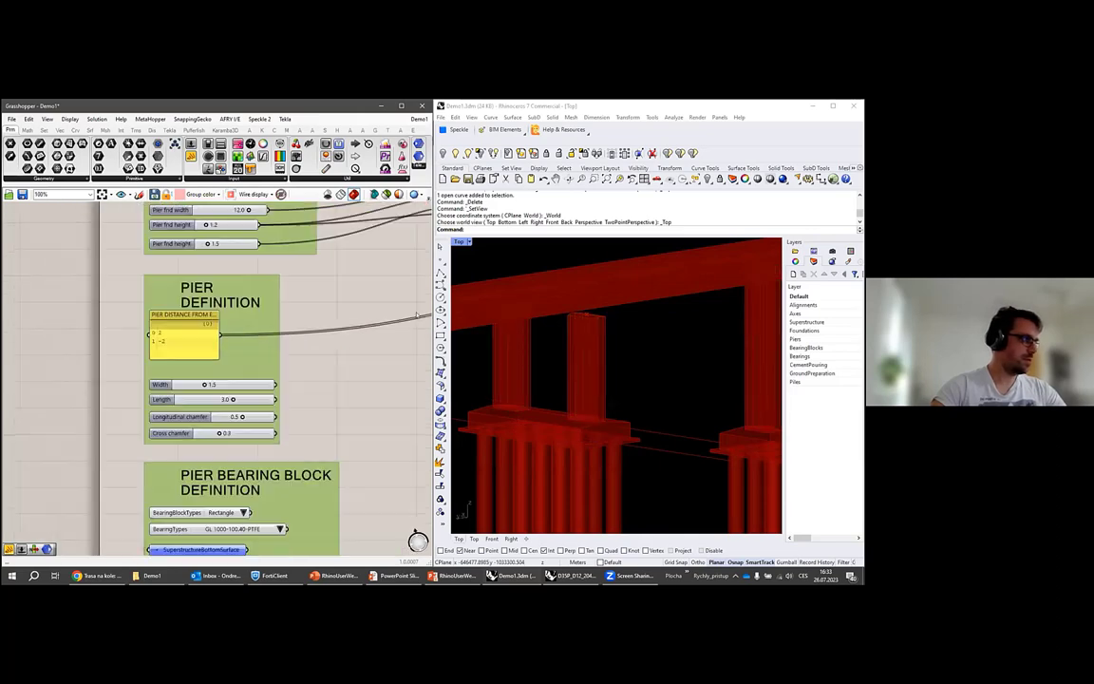
Simplify the data entering the Axis input of the bearing component in the Bearing Blocks group.
{"action": "scroll", "coordinate": [361, 323], "scroll_direction": "down", "scroll_amount": 6}
{"action": "right_click_drag", "start_coordinate": [362, 323], "coordinate": [254, 384]}
{"action": "scroll", "coordinate": [257, 389], "scroll_direction": "down", "scroll_amount": 5}
{"action": "scroll", "coordinate": [308, 347], "scroll_direction": "up", "scroll_amount": 12}
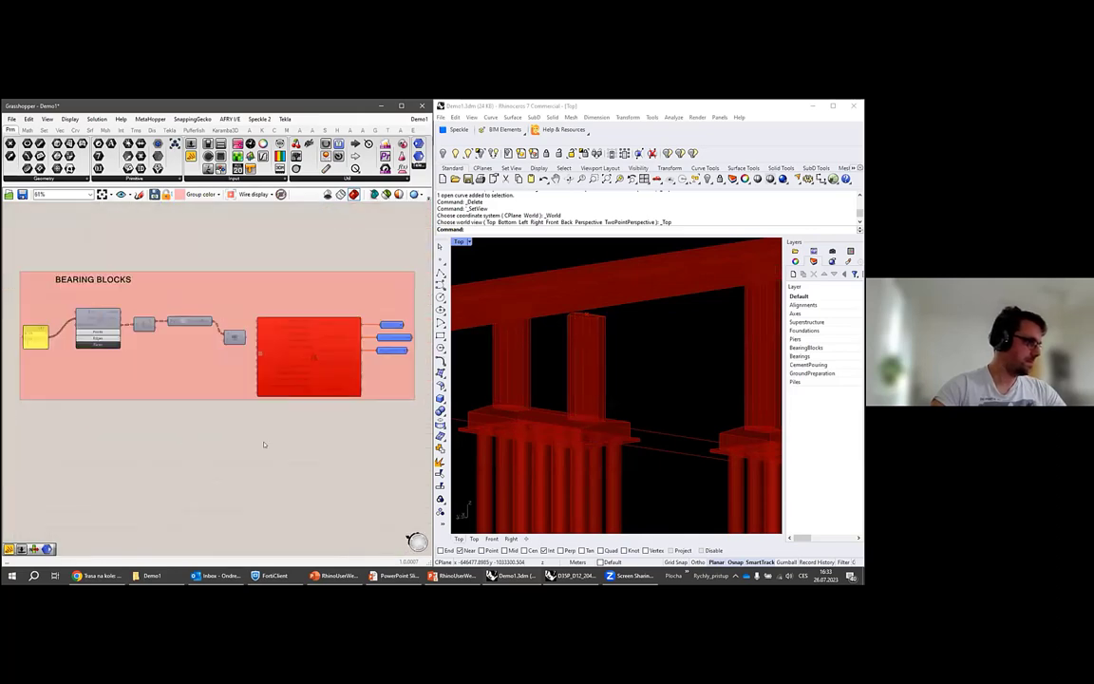
{"action": "scroll", "coordinate": [327, 350], "scroll_direction": "down", "scroll_amount": 4}
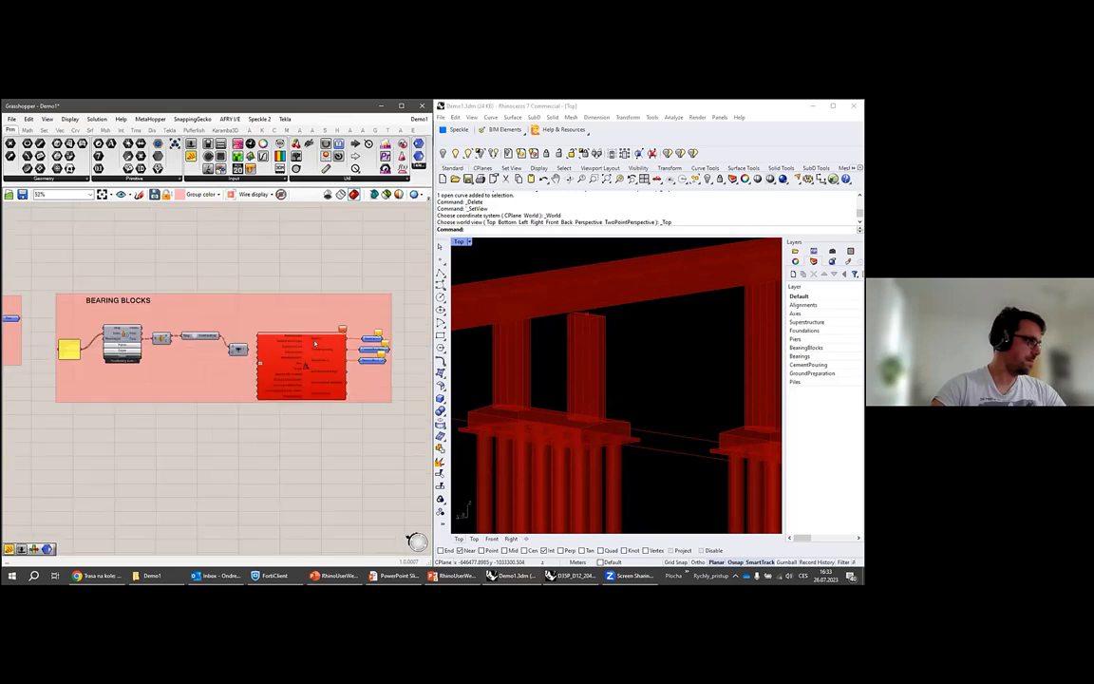
{"action": "scroll", "coordinate": [362, 369], "scroll_direction": "up", "scroll_amount": 3}
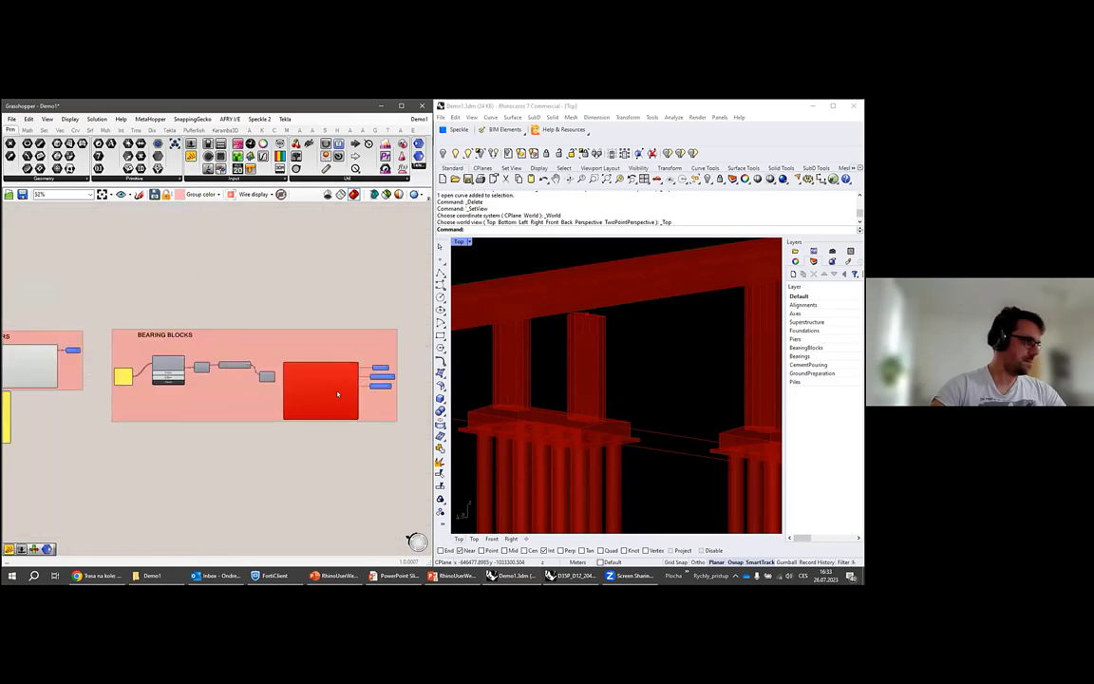
{"action": "scroll", "coordinate": [283, 416], "scroll_direction": "up", "scroll_amount": 2}
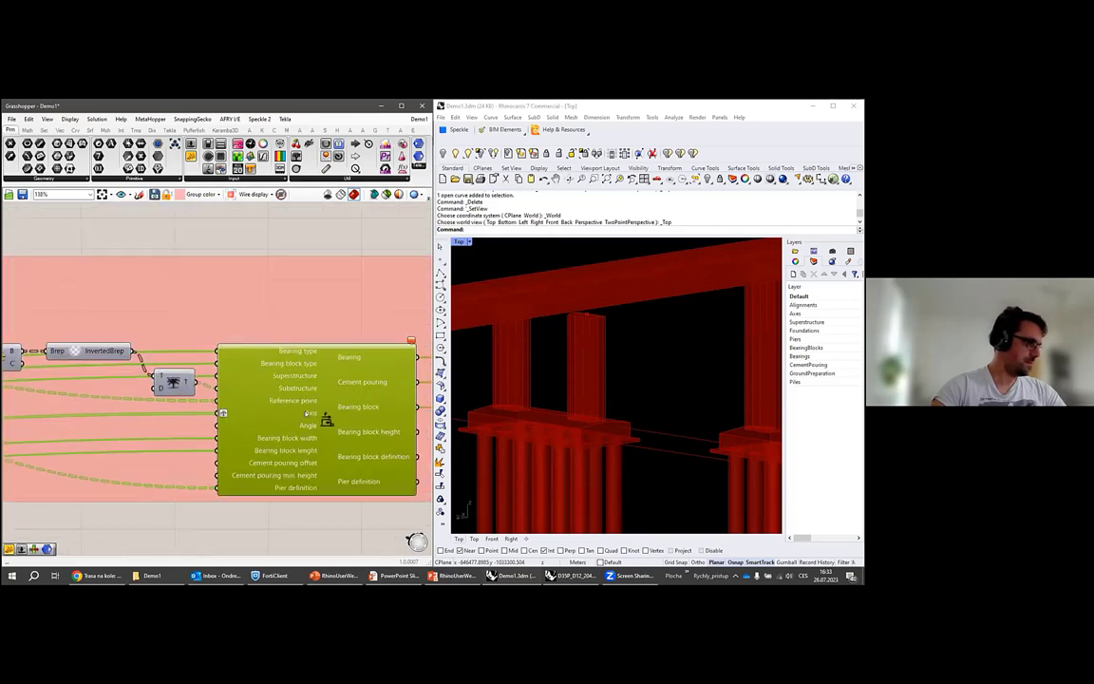
{"action": "right_click", "coordinate": [309, 414]}
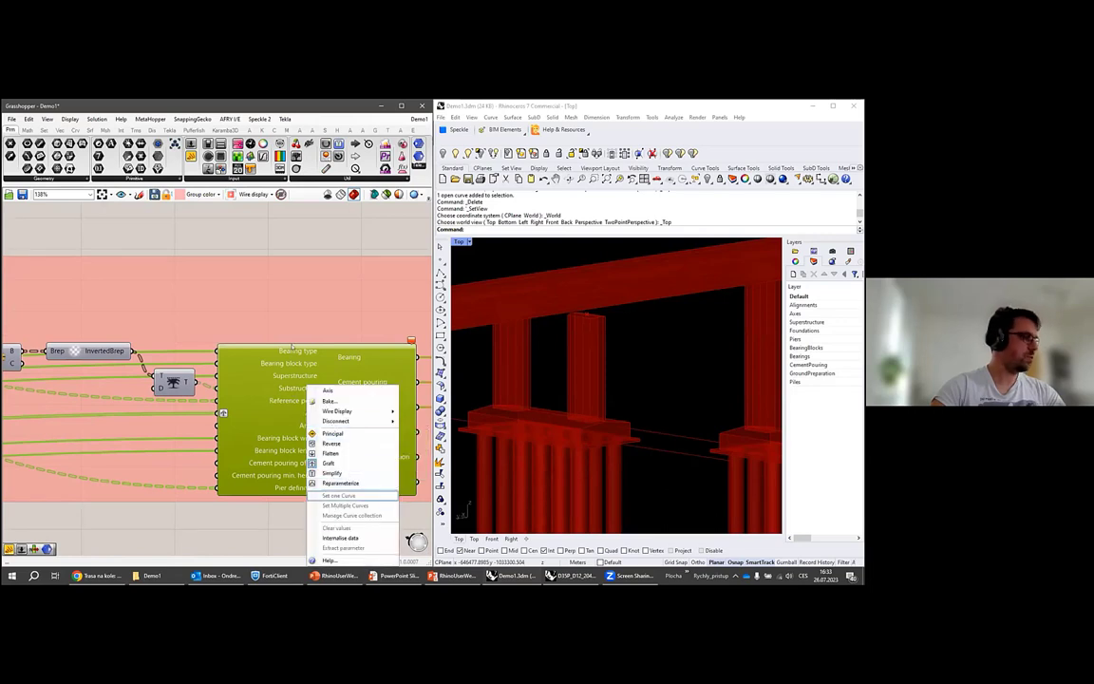
Examine the bearing component's inputs and outputs and the components feeding it in the Bearing Blocks group.
{"action": "scroll", "coordinate": [298, 326], "scroll_direction": "down", "scroll_amount": 5}
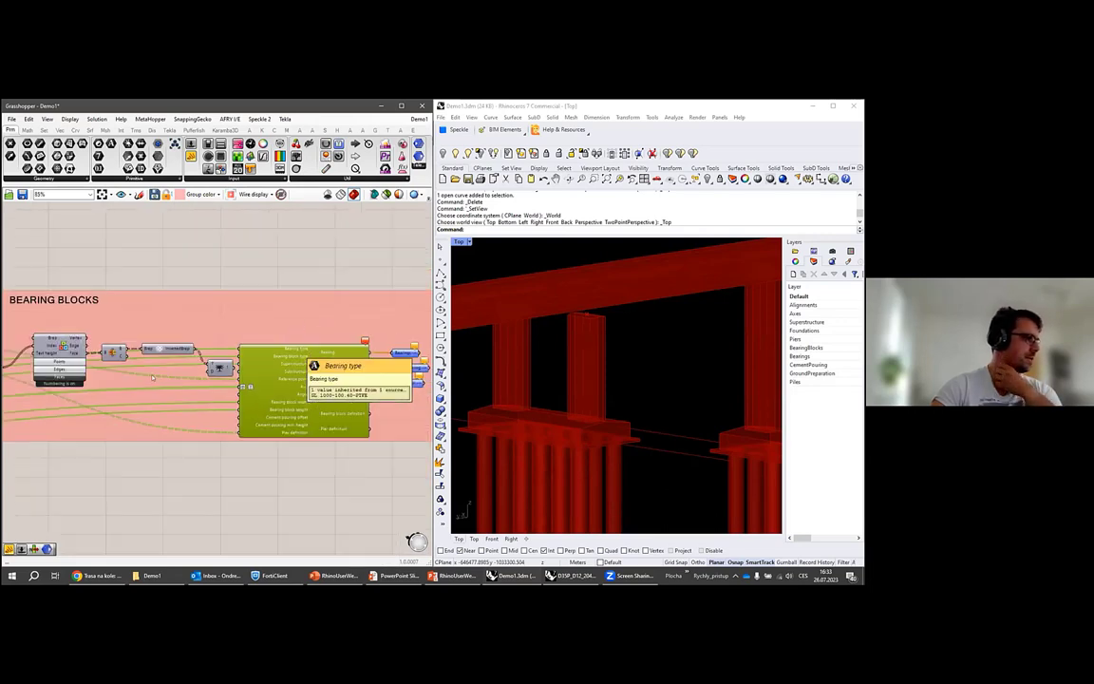
{"action": "scroll", "coordinate": [326, 358], "scroll_direction": "up", "scroll_amount": 4}
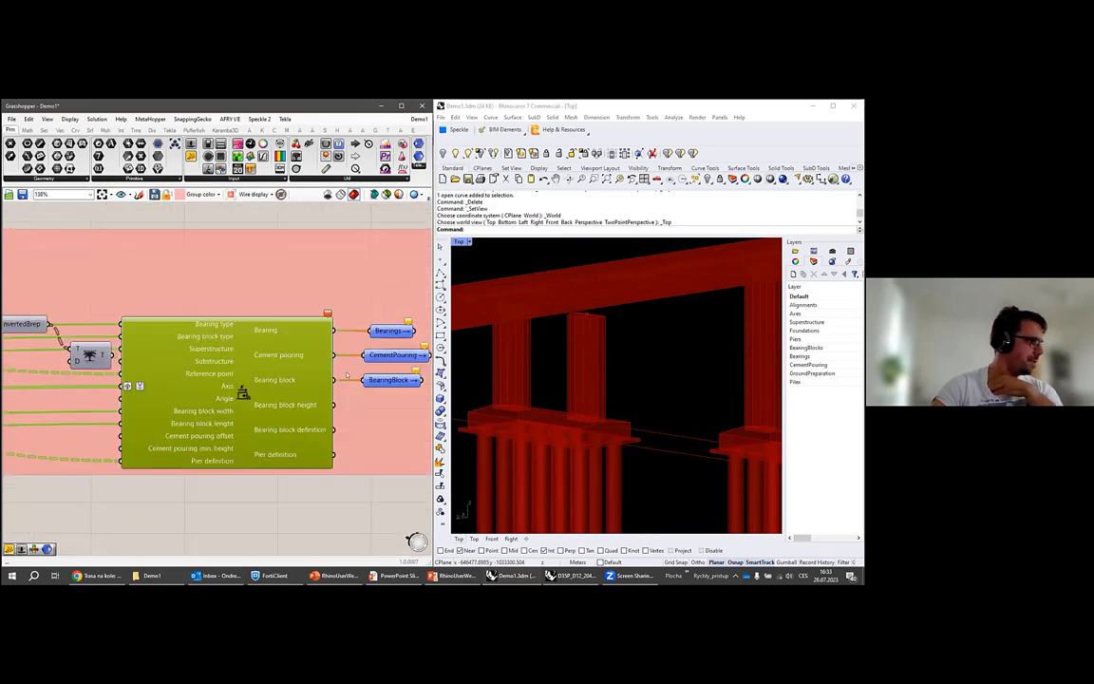
{"action": "scroll", "coordinate": [363, 348], "scroll_direction": "down", "scroll_amount": 3}
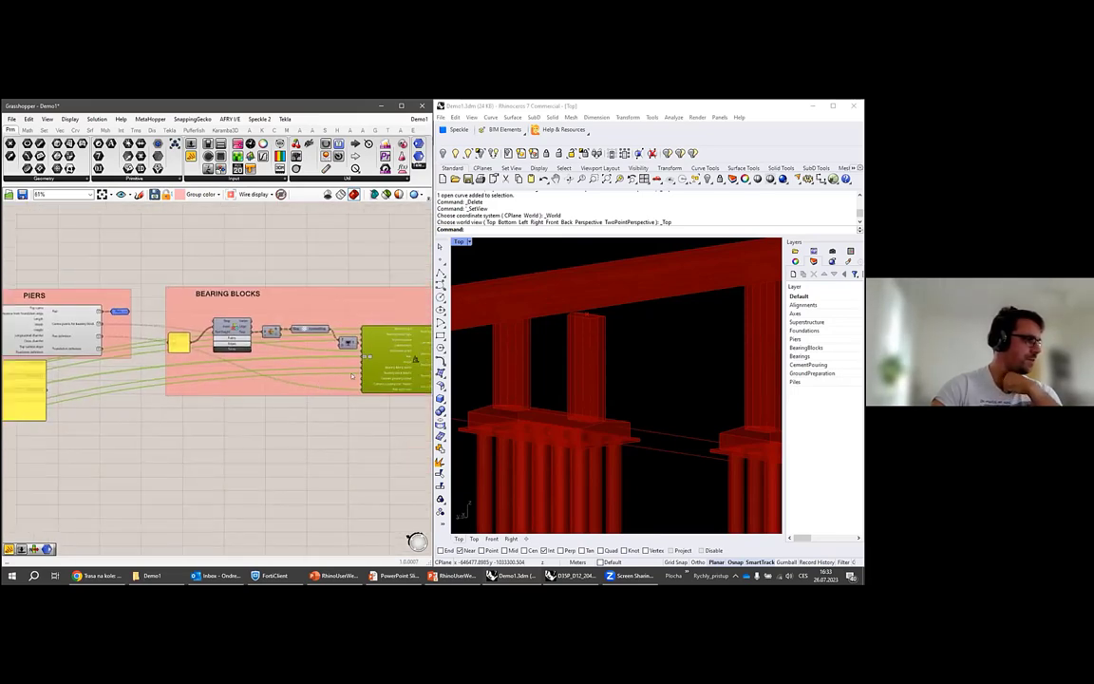
{"action": "scroll", "coordinate": [363, 349], "scroll_direction": "up", "scroll_amount": 3}
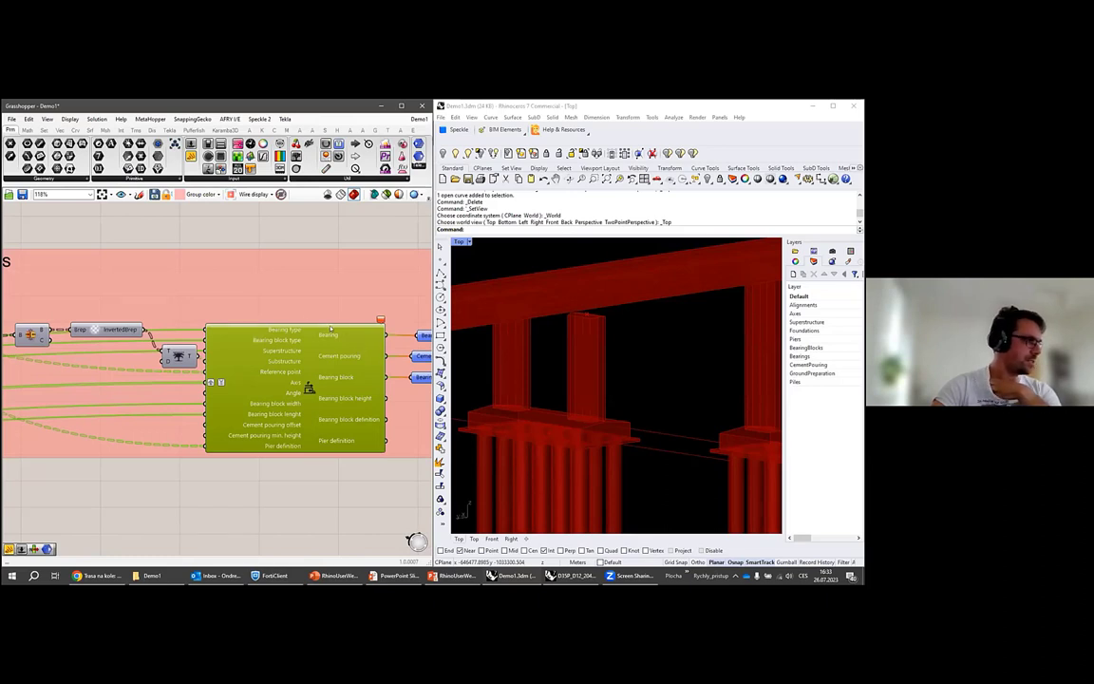
{"action": "scroll", "coordinate": [333, 328], "scroll_direction": "down", "scroll_amount": 4}
{"action": "scroll", "coordinate": [332, 329], "scroll_direction": "up", "scroll_amount": 3}
{"action": "left_click", "coordinate": [315, 361]}
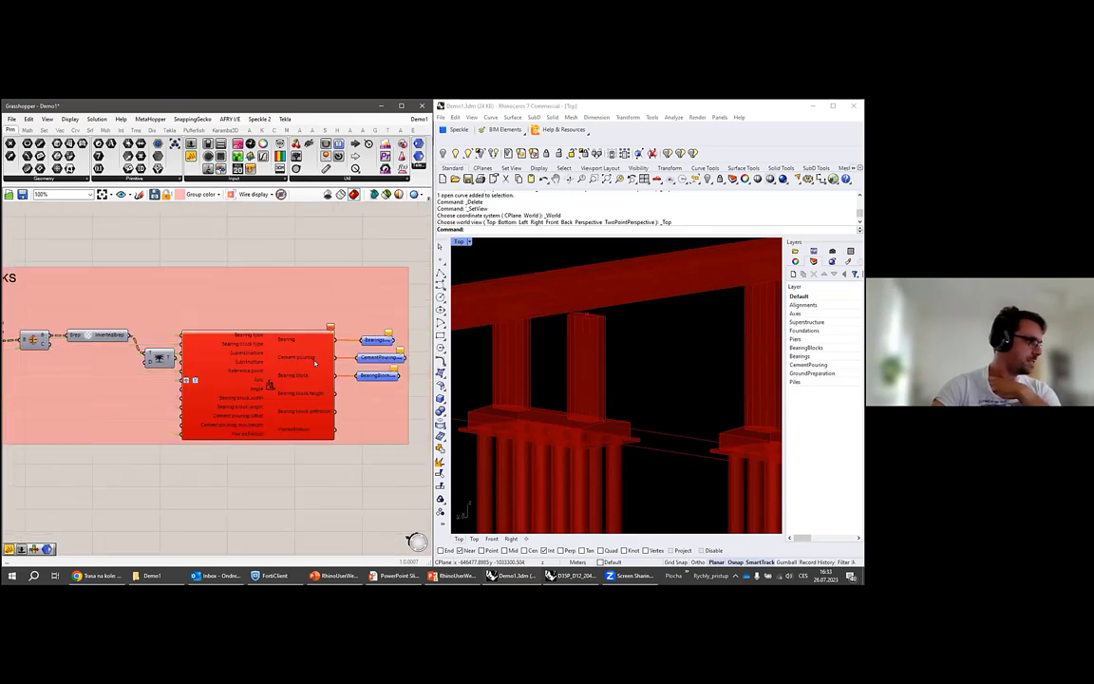
{"action": "left_click", "coordinate": [188, 383]}
Check the Span Definition and Support Axes groups against the bearing component, and inspect the bridge model in the viewport.
{"action": "scroll", "coordinate": [306, 354], "scroll_direction": "down", "scroll_amount": 6}
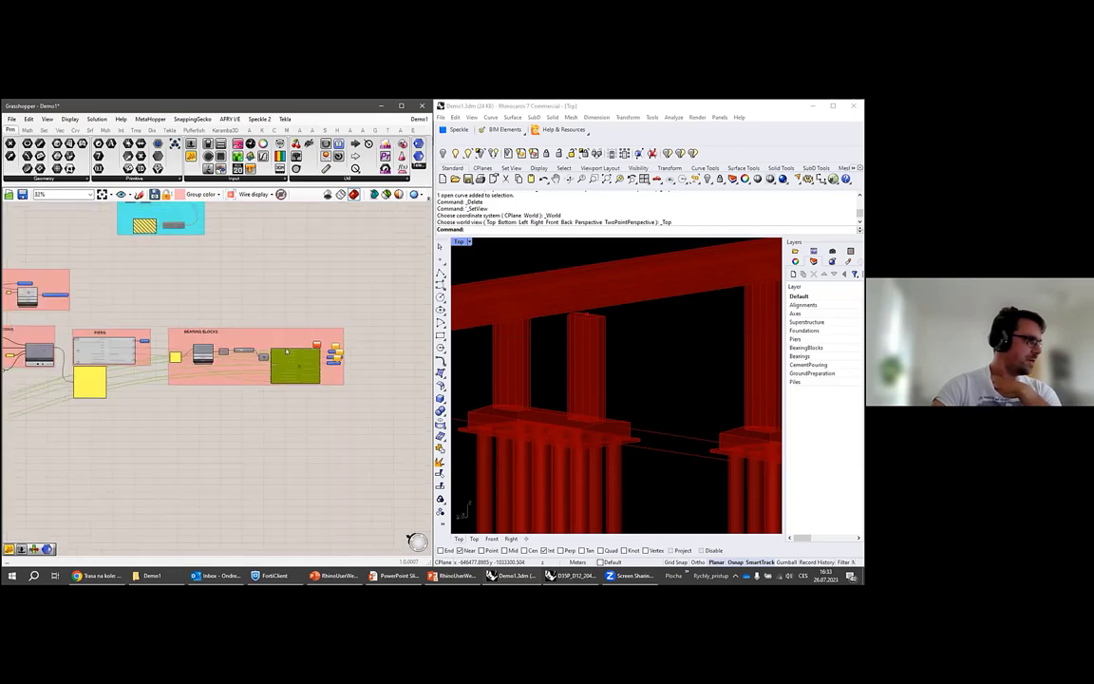
{"action": "scroll", "coordinate": [272, 360], "scroll_direction": "down", "scroll_amount": 5}
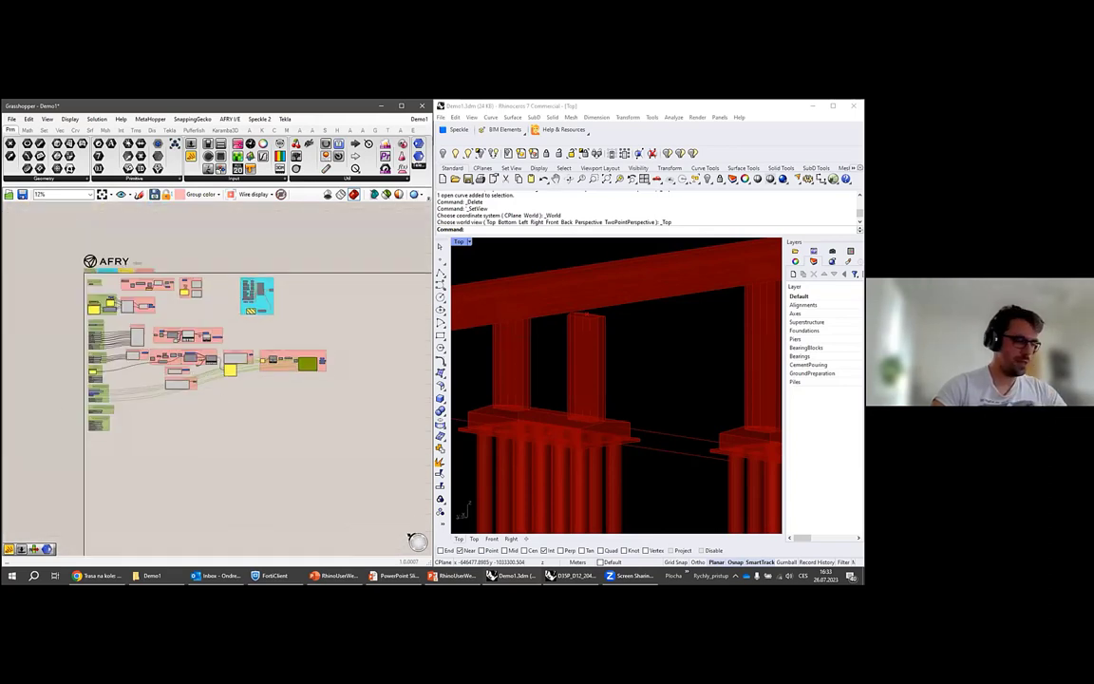
{"action": "scroll", "coordinate": [271, 430], "scroll_direction": "up", "scroll_amount": 8}
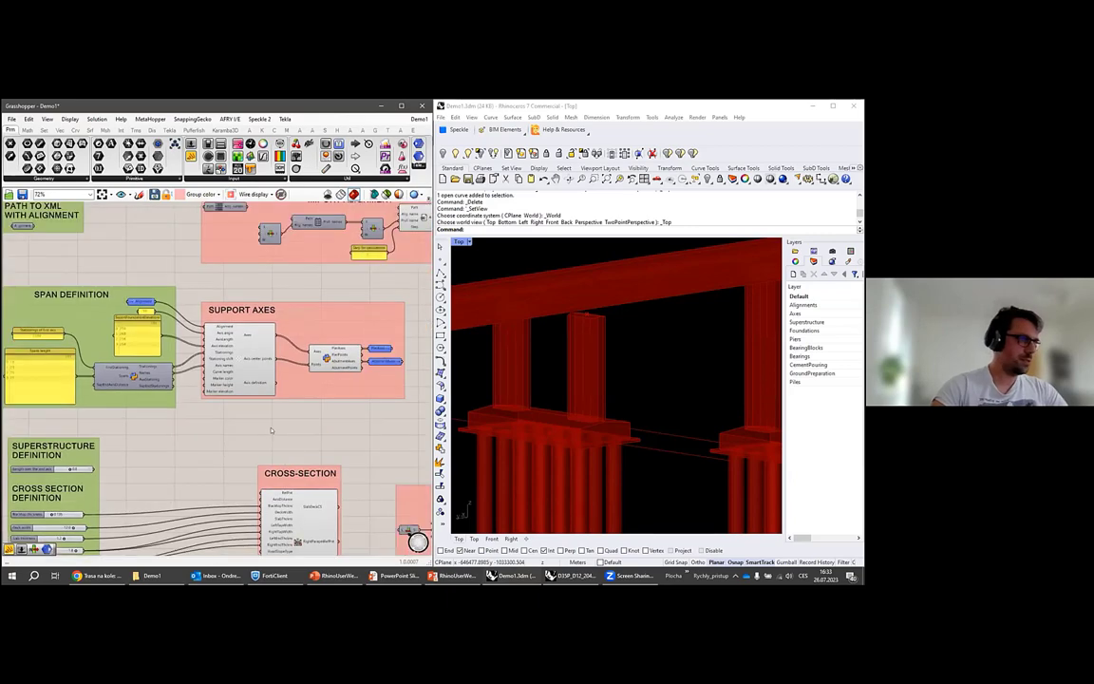
{"action": "right_click_drag", "start_coordinate": [271, 430], "coordinate": [410, 426]}
{"action": "scroll", "coordinate": [665, 304], "scroll_direction": "down", "scroll_amount": 5}
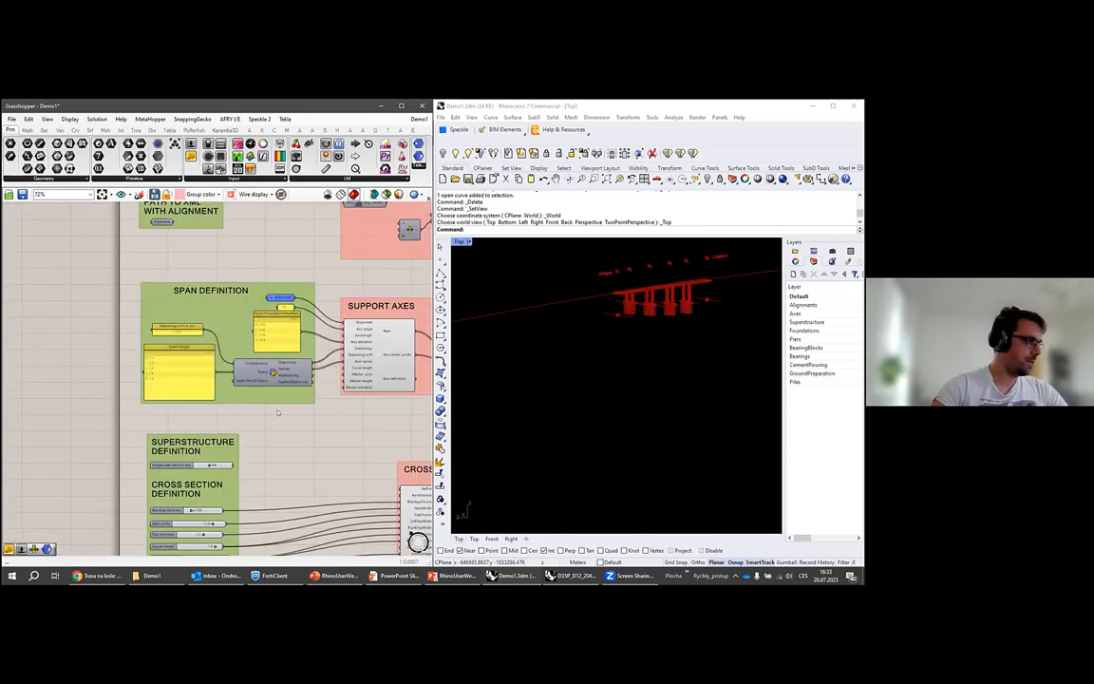
{"action": "scroll", "coordinate": [201, 364], "scroll_direction": "down", "scroll_amount": 5}
{"action": "scroll", "coordinate": [201, 364], "scroll_direction": "up", "scroll_amount": 8}
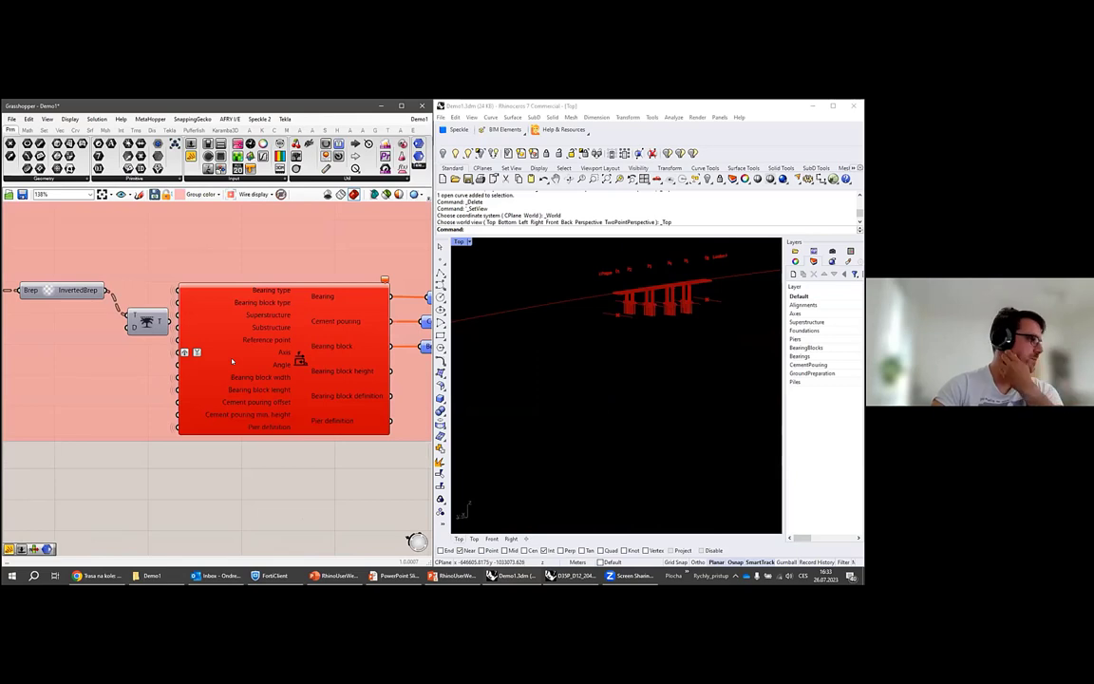
{"action": "right_click_drag", "start_coordinate": [276, 355], "coordinate": [231, 361]}
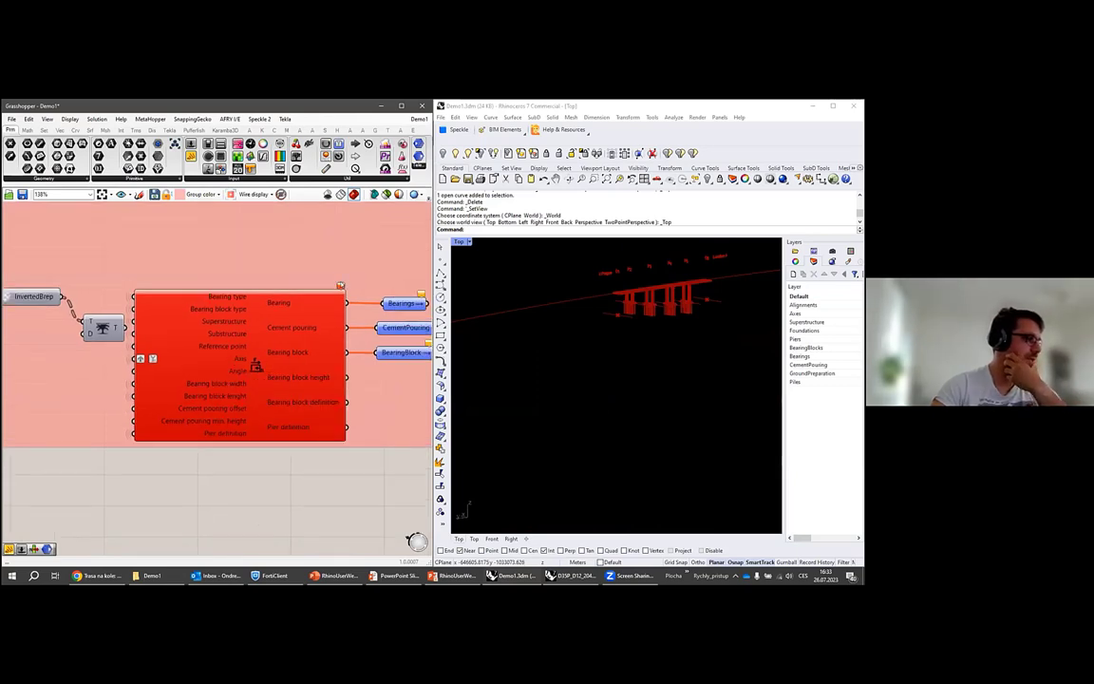
{"action": "scroll", "coordinate": [624, 303], "scroll_direction": "down", "scroll_amount": 4}
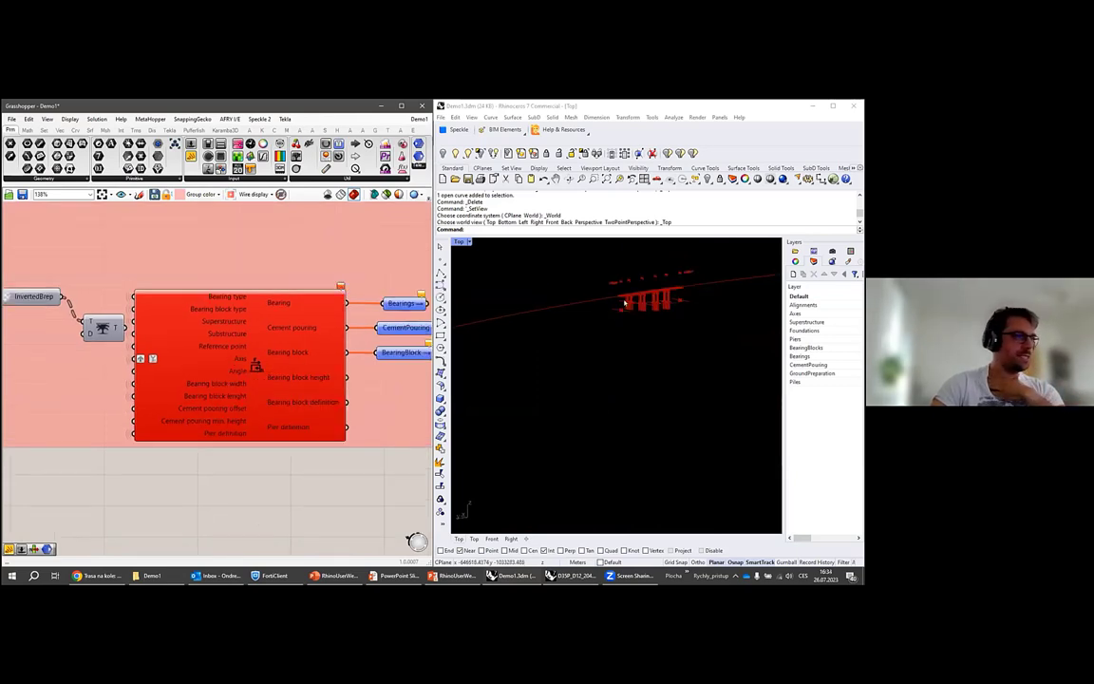
{"action": "right_click_drag", "start_coordinate": [632, 292], "coordinate": [579, 359]}
{"action": "scroll", "coordinate": [570, 364], "scroll_direction": "up", "scroll_amount": 10}
{"action": "scroll", "coordinate": [561, 369], "scroll_direction": "down", "scroll_amount": 4}
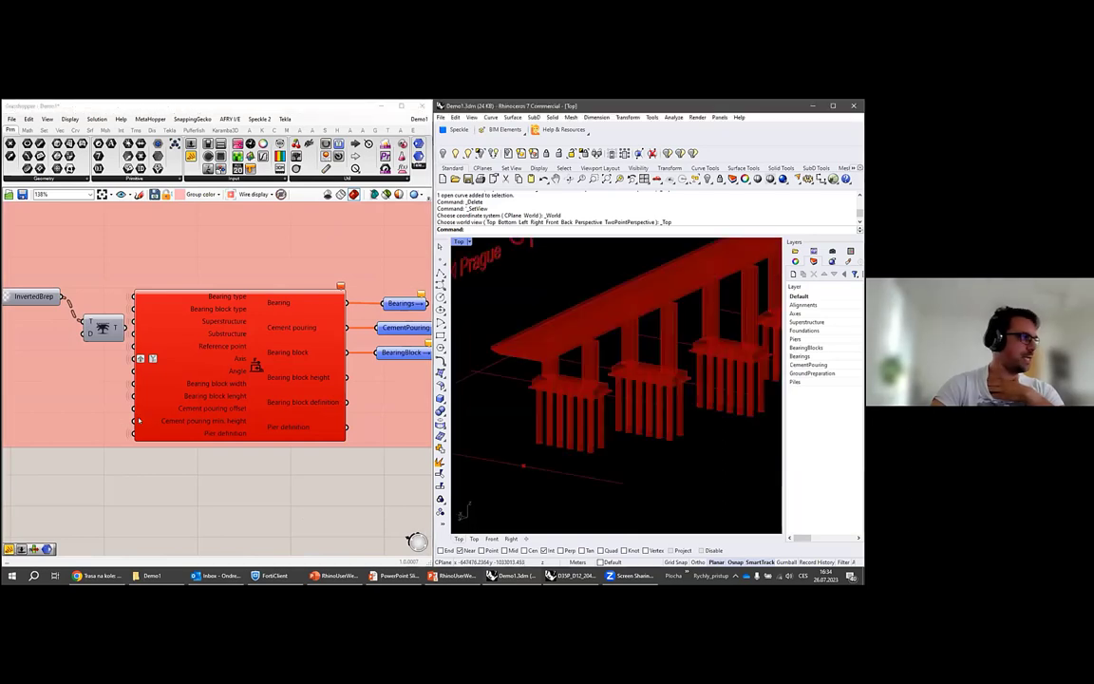
Enable all the components in the Final Geometry group.
{"action": "scroll", "coordinate": [109, 418], "scroll_direction": "down", "scroll_amount": 6}
{"action": "right_click_drag", "start_coordinate": [110, 419], "coordinate": [306, 346]}
{"action": "scroll", "coordinate": [214, 261], "scroll_direction": "down", "scroll_amount": 4}
{"action": "right_click_drag", "start_coordinate": [210, 254], "coordinate": [342, 362]}
{"action": "scroll", "coordinate": [341, 362], "scroll_direction": "up", "scroll_amount": 3}
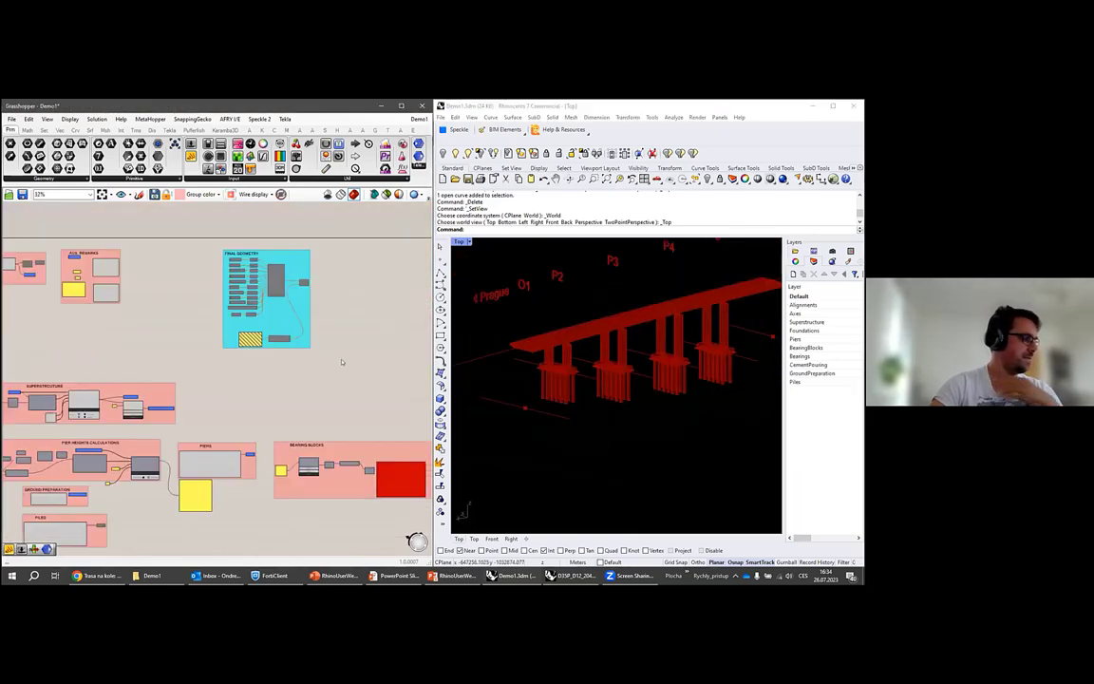
{"action": "left_click", "coordinate": [306, 329]}
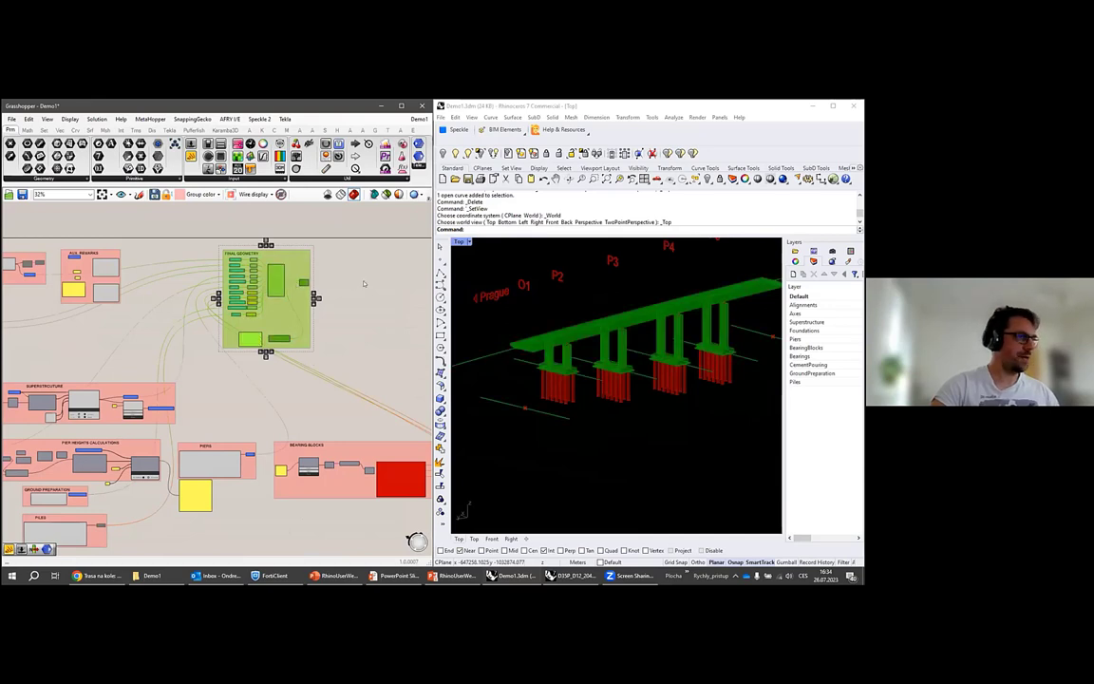
{"action": "scroll", "coordinate": [299, 285], "scroll_direction": "up", "scroll_amount": 4}
{"action": "scroll", "coordinate": [307, 410], "scroll_direction": "down", "scroll_amount": 6}
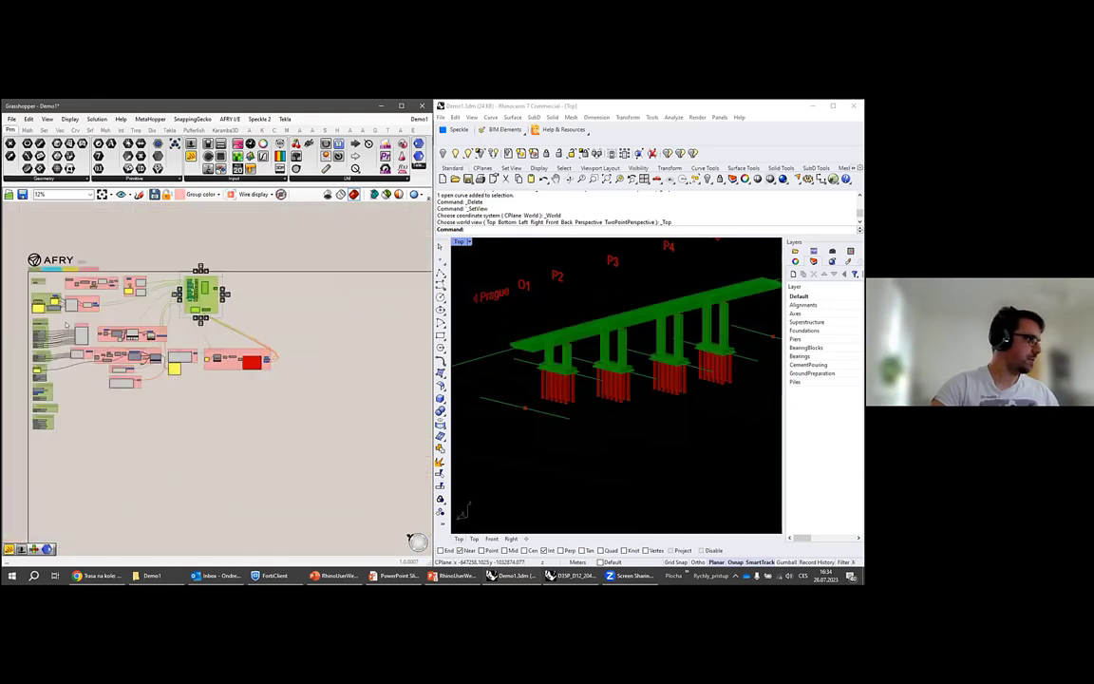
Turn off the preview of the superstructure, pier heights, ground preparation, piles, piers and bearing blocks groups.
{"action": "left_click", "coordinate": [119, 302]}
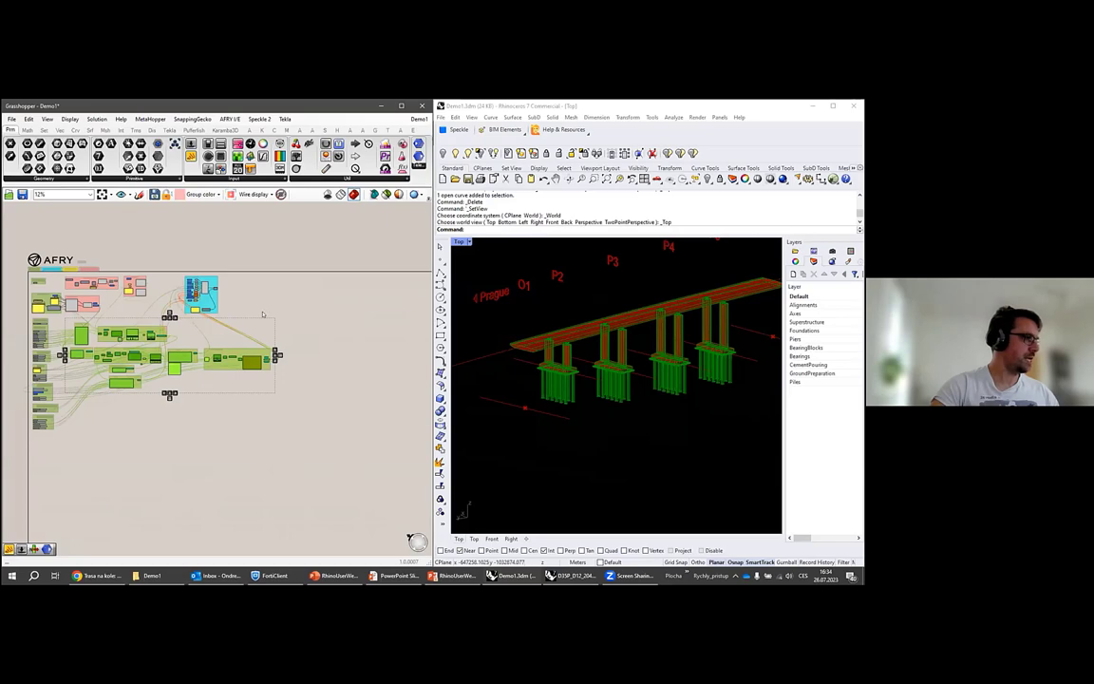
{"action": "scroll", "coordinate": [244, 362], "scroll_direction": "up", "scroll_amount": 3}
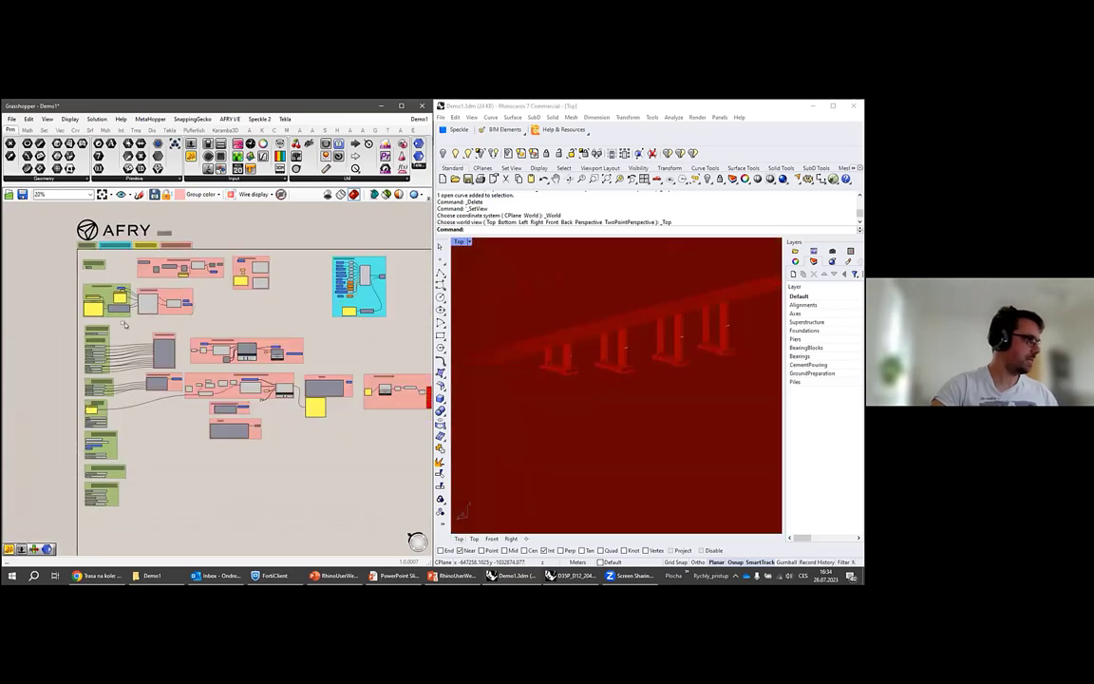
{"action": "scroll", "coordinate": [124, 324], "scroll_direction": "down", "scroll_amount": 2}
{"action": "left_click_drag", "start_coordinate": [376, 411], "coordinate": [127, 324]}
{"action": "middle_click", "coordinate": [149, 334]}
{"action": "left_click", "coordinate": [175, 309]}
Turn off the preview of the alignment, Support Axes and auxiliary marks groups above the superstructure.
{"action": "left_click_drag", "start_coordinate": [239, 313], "coordinate": [131, 278]}
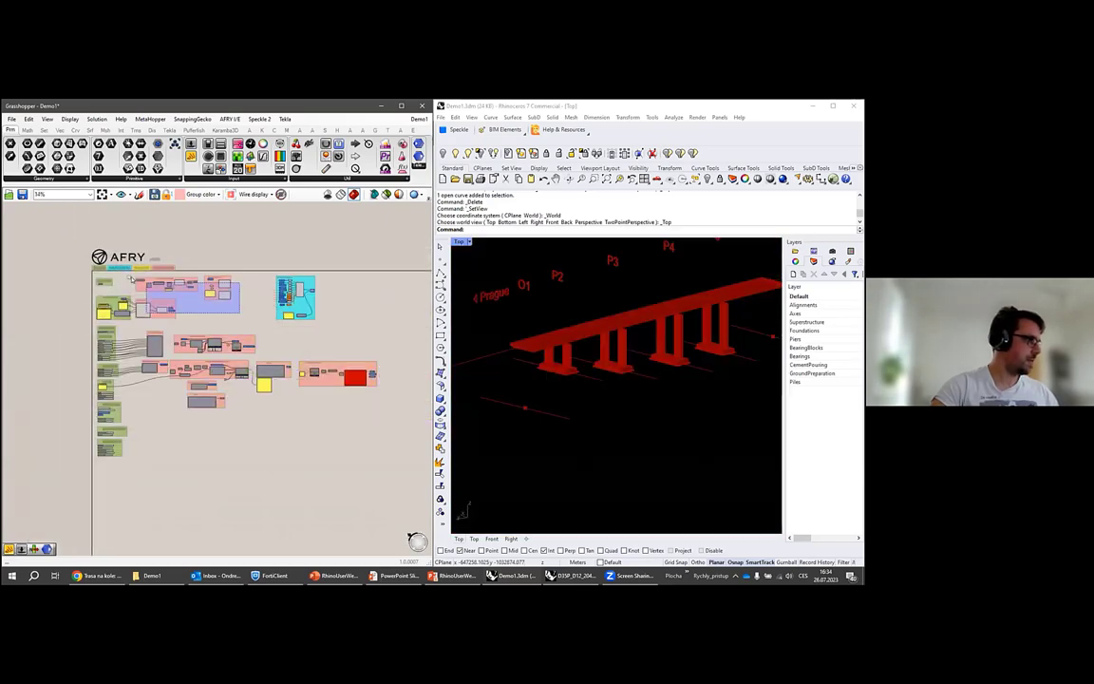
{"action": "middle_click", "coordinate": [140, 282]}
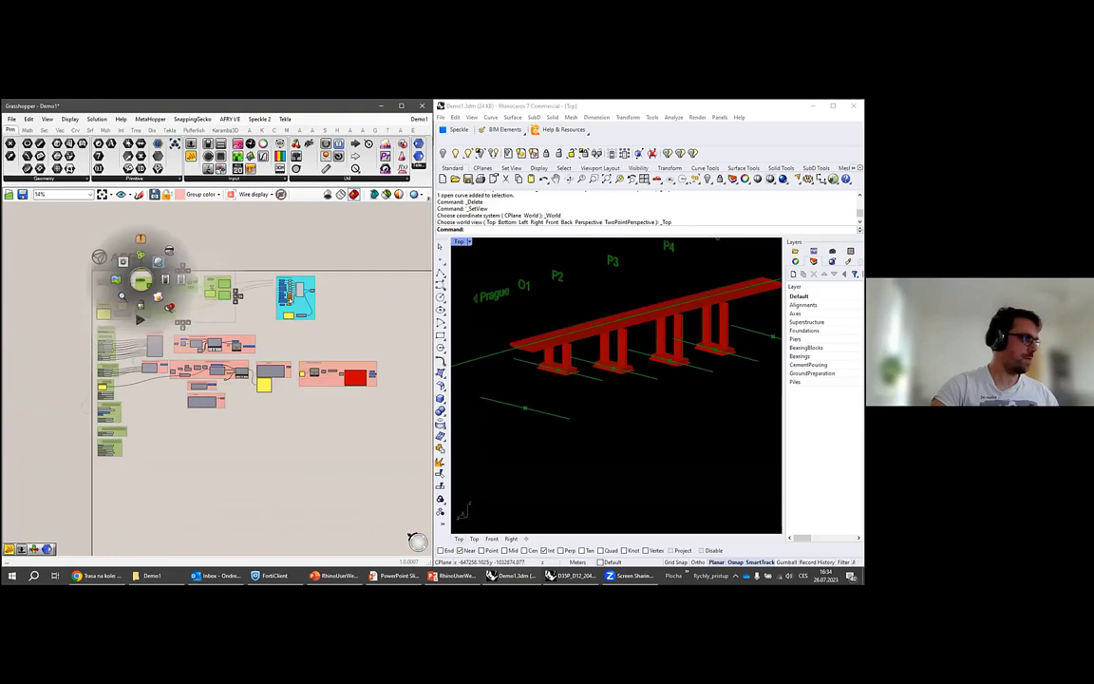
{"action": "left_click", "coordinate": [169, 251]}
{"action": "left_click", "coordinate": [266, 276]}
Delete the BearingBlock and Bearings parameters from the Final Geometry group.
{"action": "scroll", "coordinate": [278, 273], "scroll_direction": "up", "scroll_amount": 4}
{"action": "scroll", "coordinate": [285, 315], "scroll_direction": "up", "scroll_amount": 5}
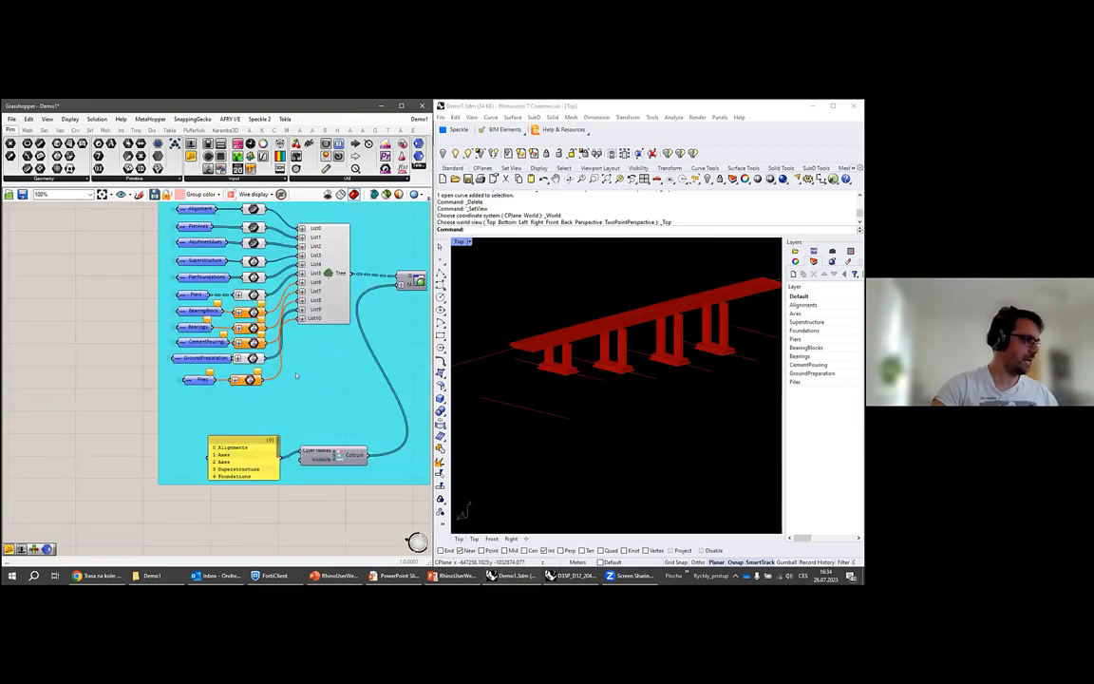
{"action": "scroll", "coordinate": [296, 376], "scroll_direction": "down", "scroll_amount": 5}
{"action": "scroll", "coordinate": [228, 287], "scroll_direction": "up", "scroll_amount": 1}
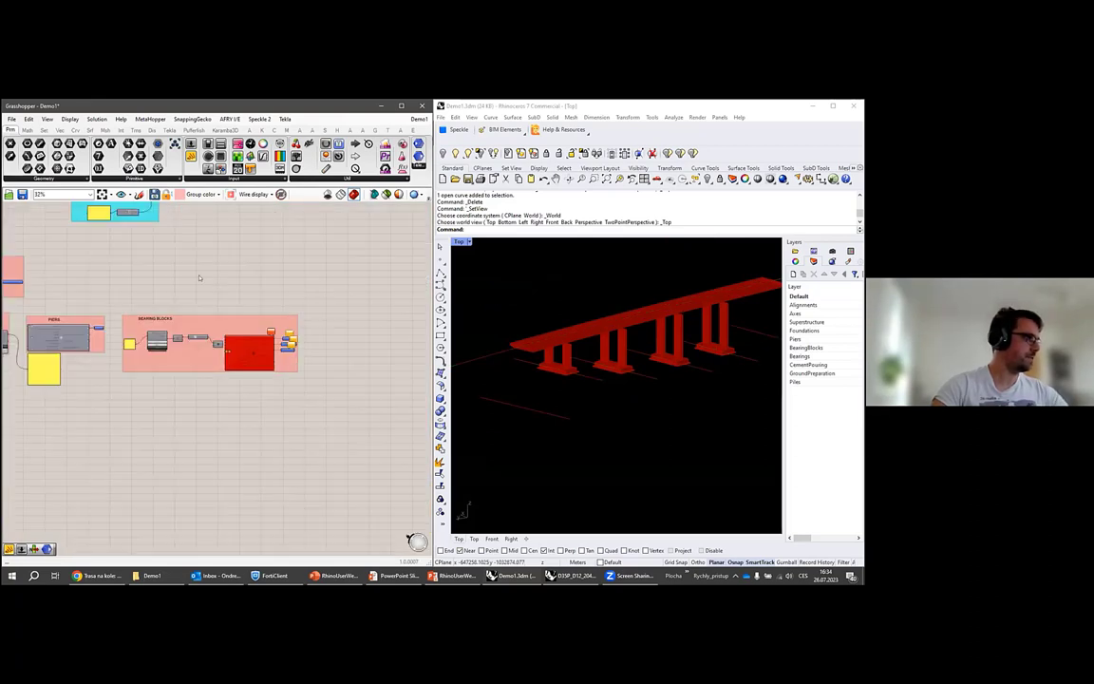
{"action": "scroll", "coordinate": [199, 277], "scroll_direction": "up", "scroll_amount": 6}
{"action": "left_click", "coordinate": [197, 267]}
{"action": "key", "text": "Delete"}
{"action": "left_click", "coordinate": [197, 289]}
{"action": "key", "text": "Delete"}
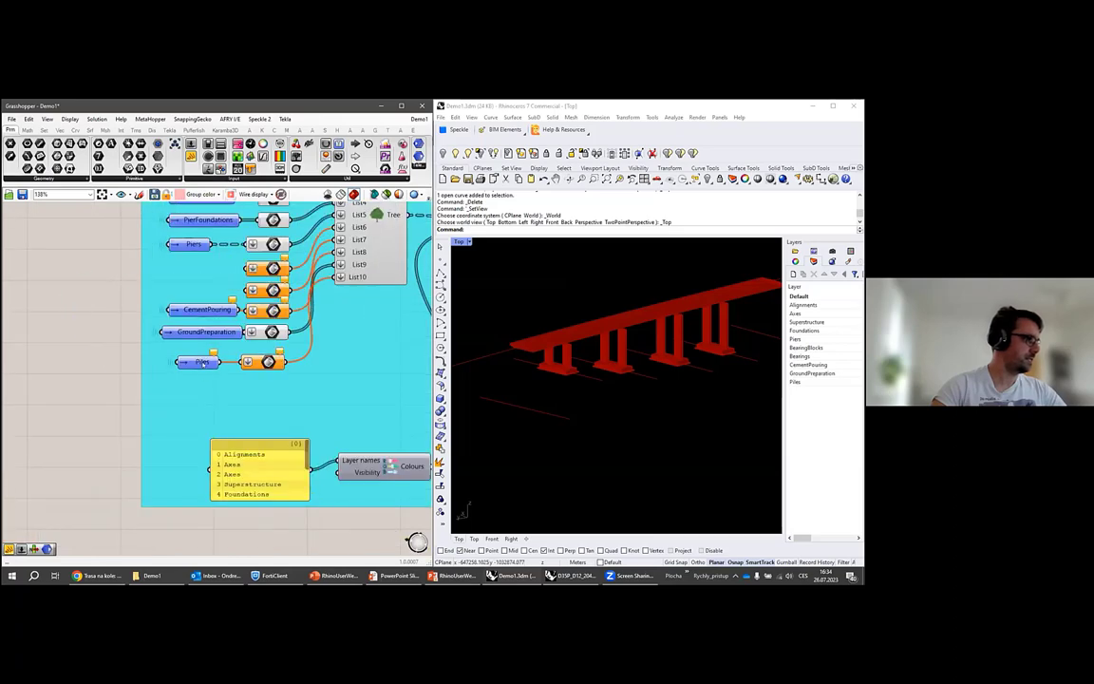
Enable the output parameter of the Piles group so the piles feed the Final Geometry group.
{"action": "scroll", "coordinate": [274, 298], "scroll_direction": "down", "scroll_amount": 7}
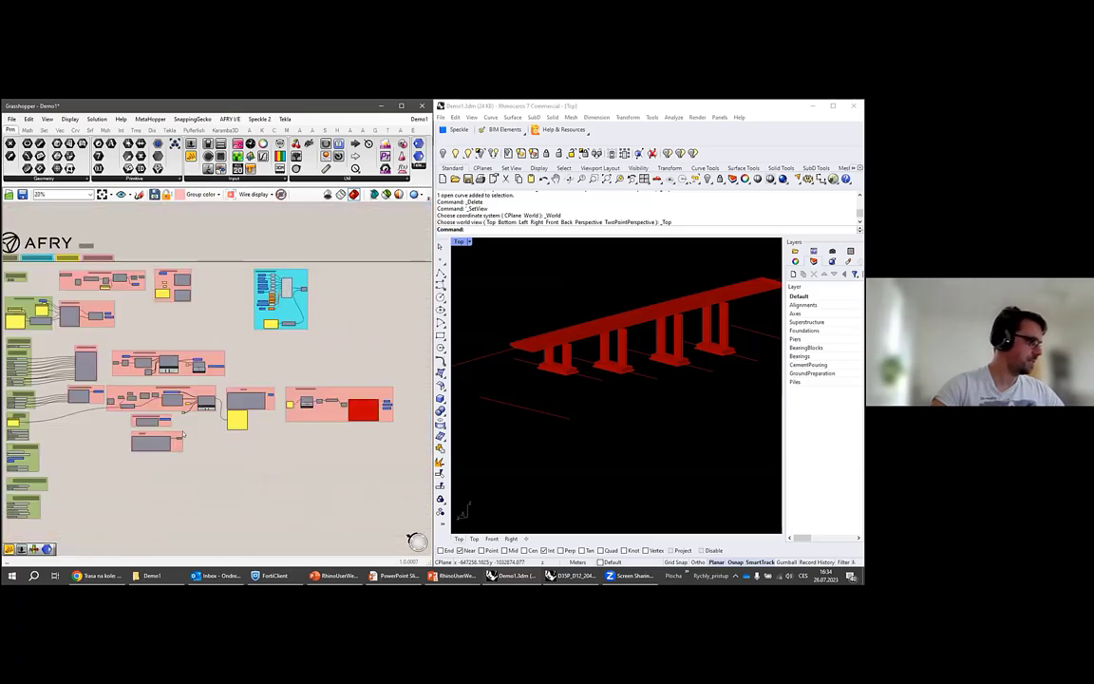
{"action": "scroll", "coordinate": [184, 434], "scroll_direction": "up", "scroll_amount": 4}
{"action": "left_click", "coordinate": [183, 433]}
{"action": "scroll", "coordinate": [258, 421], "scroll_direction": "down", "scroll_amount": 4}
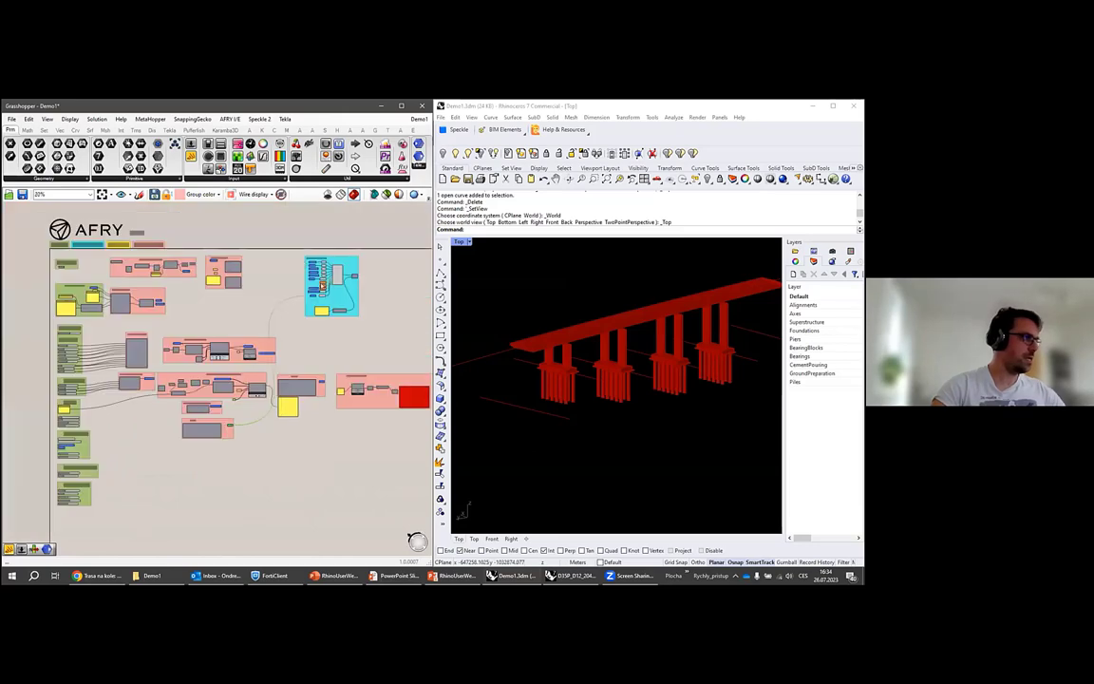
Recompute the LayerColors component in the Final Geometry group.
{"action": "scroll", "coordinate": [323, 285], "scroll_direction": "up", "scroll_amount": 6}
{"action": "right_click", "coordinate": [253, 413]}
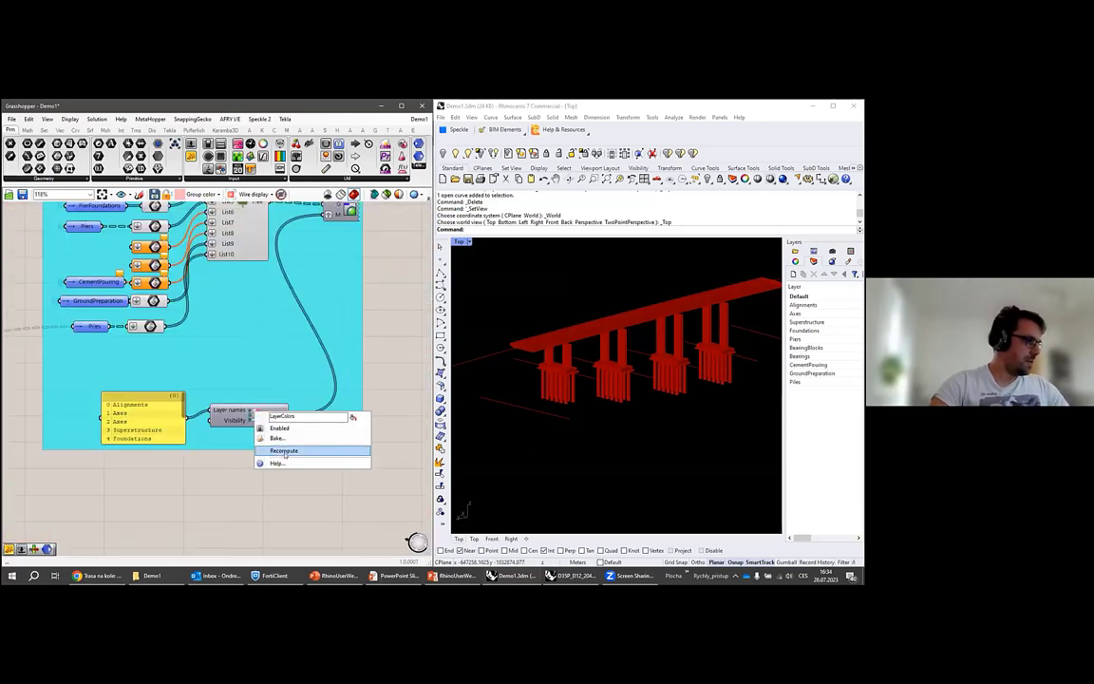
{"action": "left_click", "coordinate": [284, 452]}
{"action": "scroll", "coordinate": [232, 312], "scroll_direction": "down", "scroll_amount": 2}
{"action": "scroll", "coordinate": [235, 312], "scroll_direction": "up", "scroll_amount": 3}
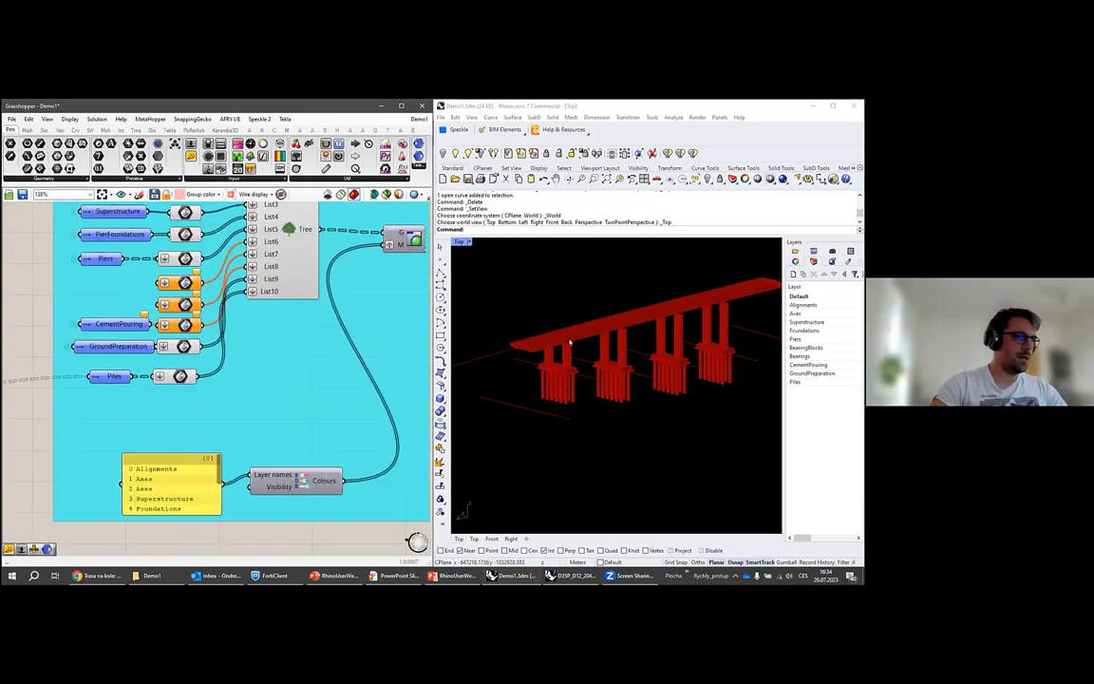
Widen the Rhino layer list until the visibility, lock and colour columns fit beside the viewport.
{"action": "scroll", "coordinate": [570, 342], "scroll_direction": "down", "scroll_amount": 4}
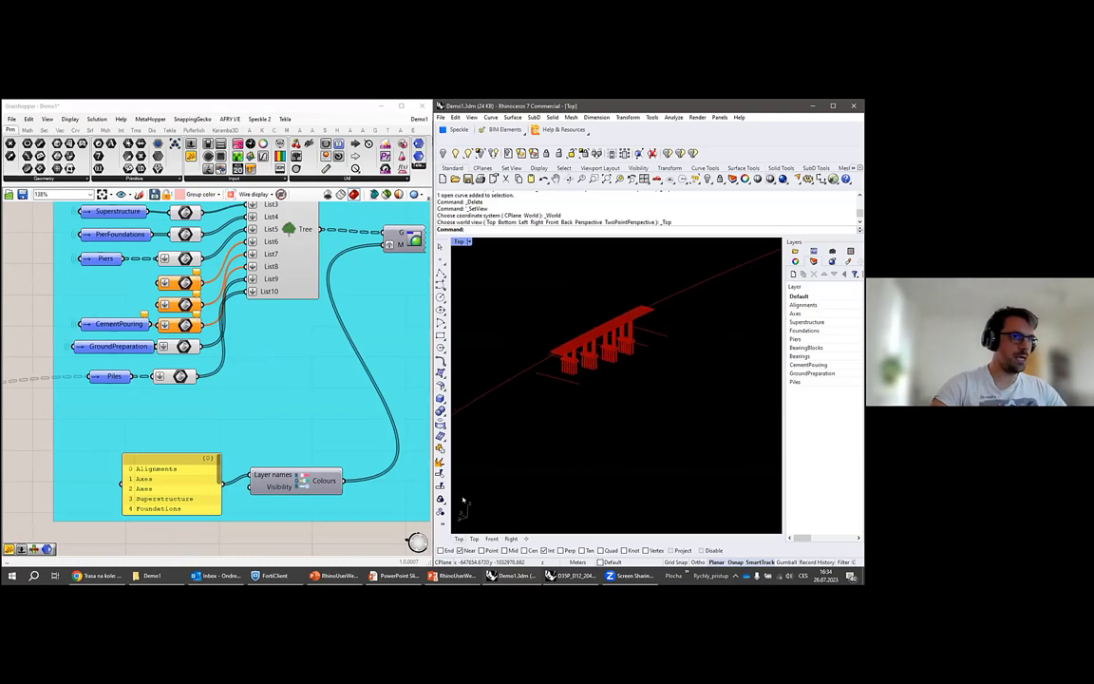
{"action": "left_click_drag", "start_coordinate": [783, 427], "coordinate": [713, 428]}
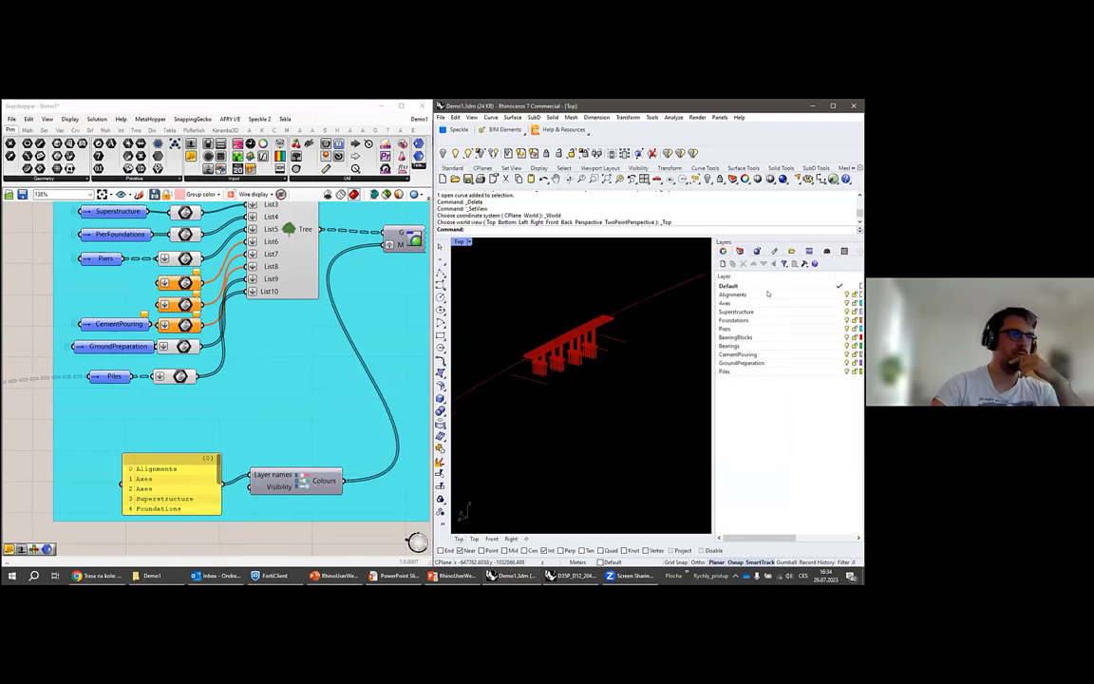
{"action": "left_click_drag", "start_coordinate": [712, 308], "coordinate": [688, 308]}
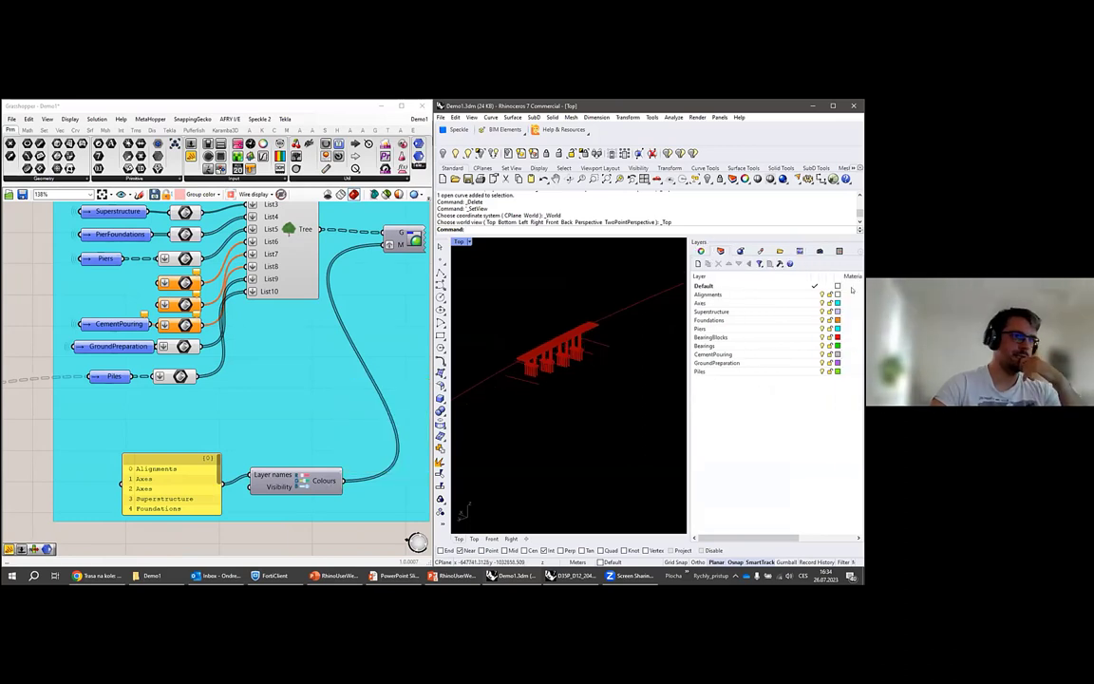
Remove the List6, List7 and List8 inputs from the merge component in the Final Geometry group.
{"action": "right_click_drag", "start_coordinate": [294, 237], "coordinate": [264, 285]}
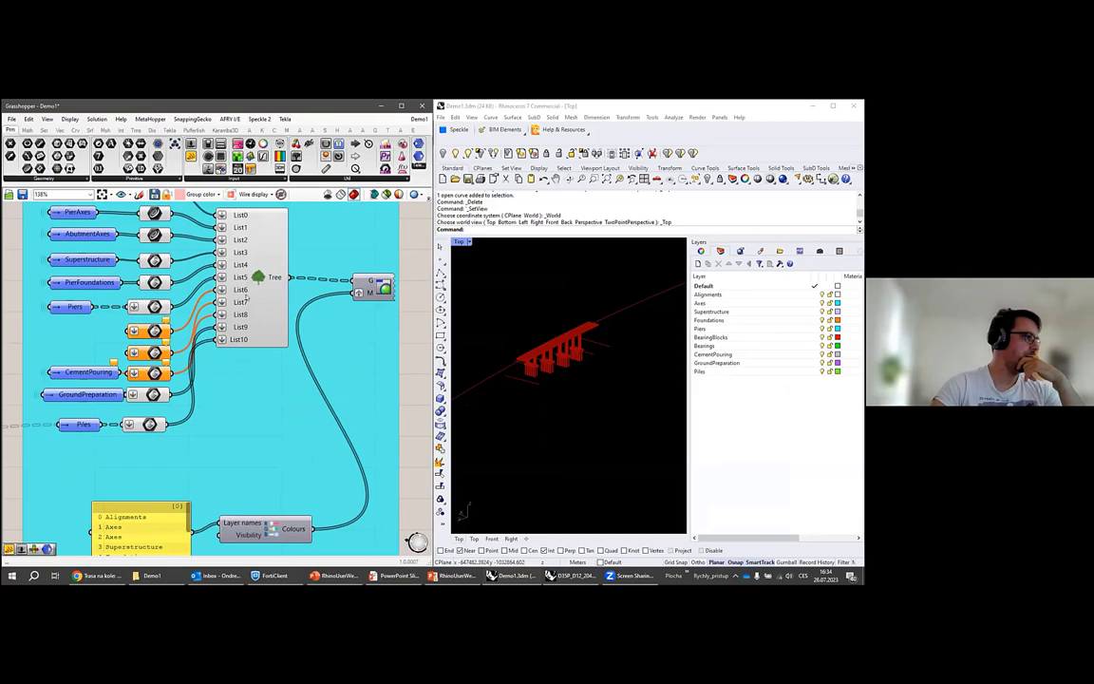
{"action": "scroll", "coordinate": [245, 298], "scroll_direction": "up", "scroll_amount": 4}
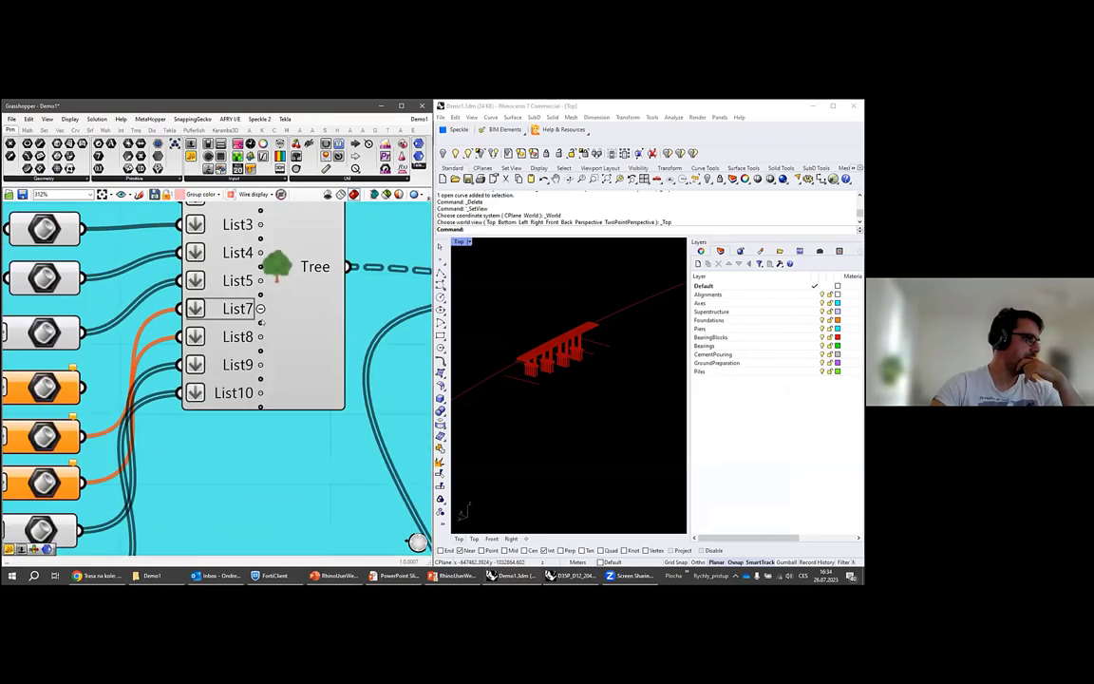
{"action": "scroll", "coordinate": [260, 323], "scroll_direction": "down", "scroll_amount": 6}
Delete the BearingBlocks, Bearings and CementPouring lines from the layer names panel feeding the LayerColors component.
{"action": "scroll", "coordinate": [244, 452], "scroll_direction": "up", "scroll_amount": 4}
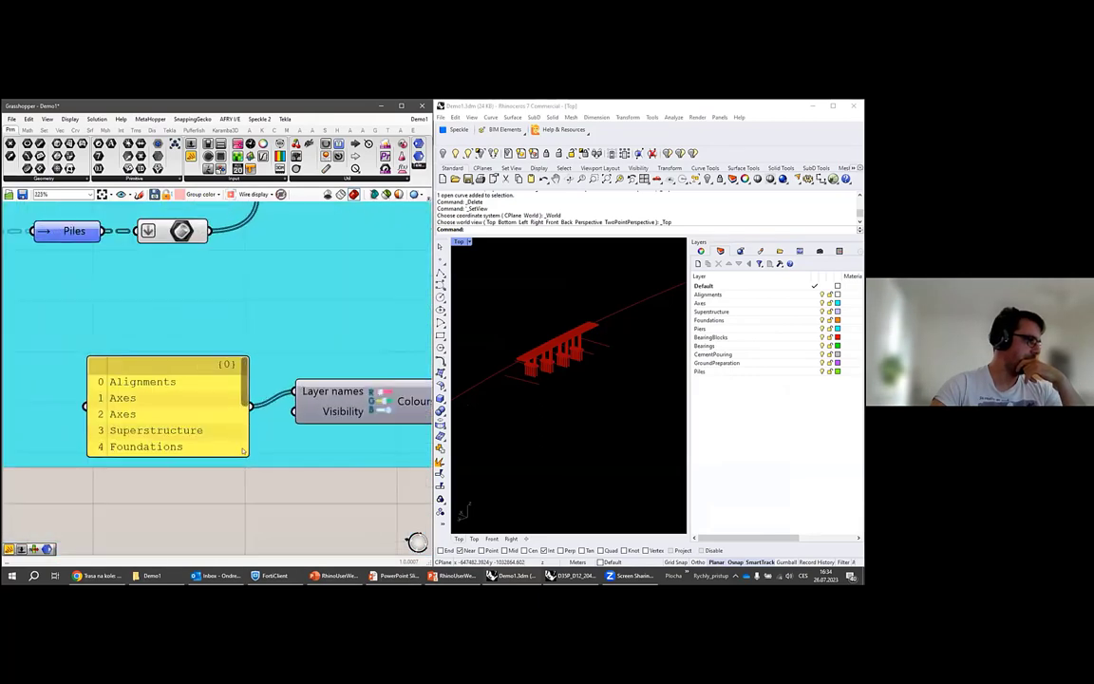
{"action": "scroll", "coordinate": [220, 409], "scroll_direction": "down", "scroll_amount": 2}
{"action": "double_click", "coordinate": [221, 408]}
{"action": "left_click", "coordinate": [221, 424]}
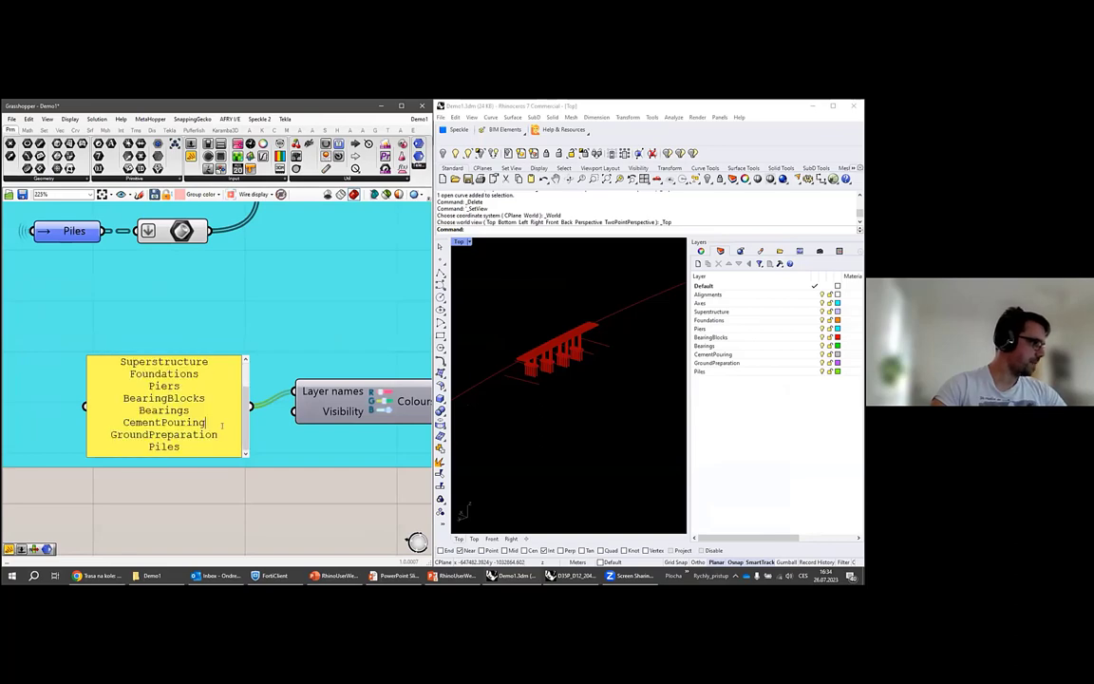
{"action": "left_click_drag", "start_coordinate": [220, 421], "coordinate": [109, 400]}
{"action": "key", "text": "Delete"}
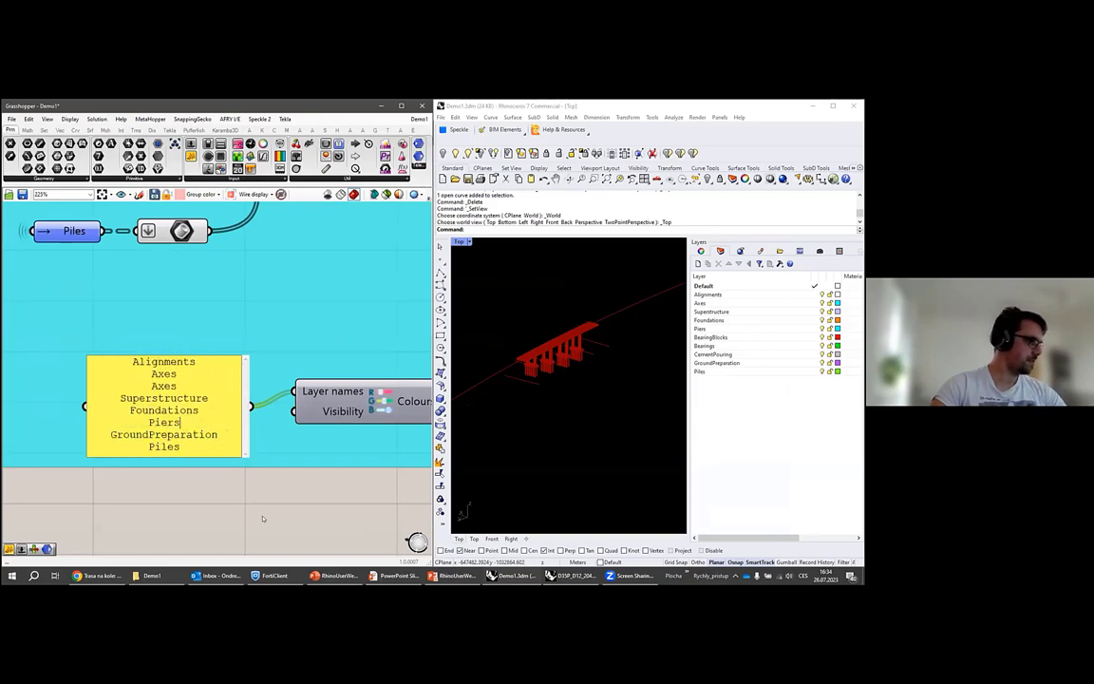
{"action": "scroll", "coordinate": [262, 518], "scroll_direction": "down", "scroll_amount": 5}
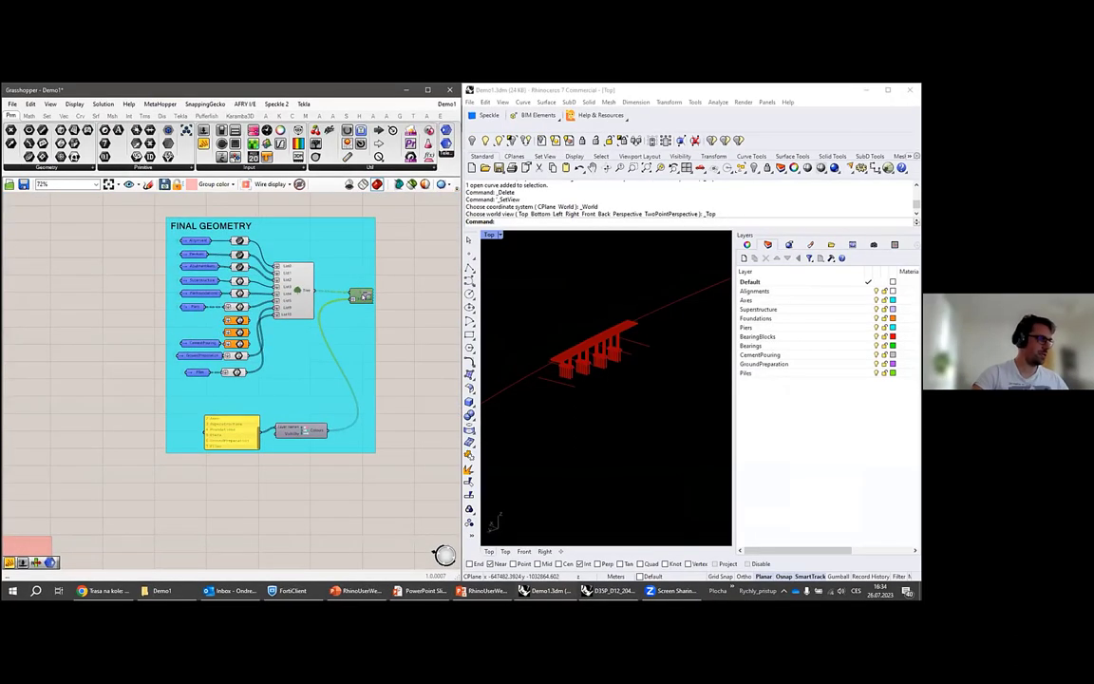
Recompute the merge component of the Final Geometry group and check the bridge's layer colours in the viewport.
{"action": "scroll", "coordinate": [305, 274], "scroll_direction": "up", "scroll_amount": 3}
{"action": "left_click", "coordinate": [272, 303]}
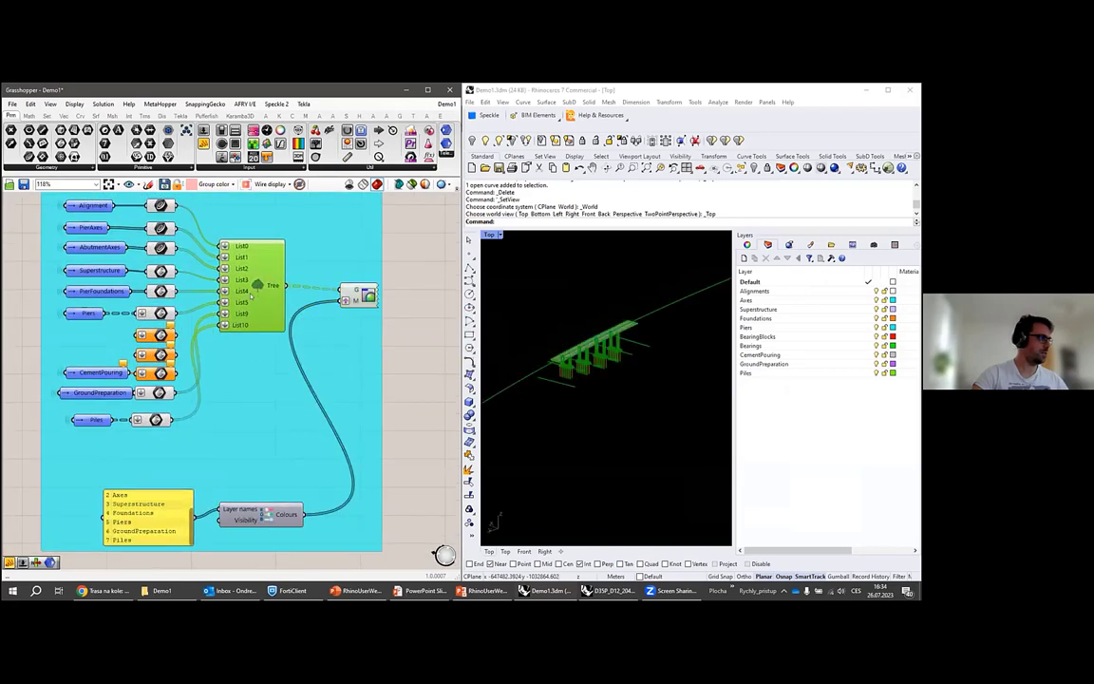
{"action": "key", "text": "ctrl+e"}
{"action": "key", "text": "ctrl+e"}
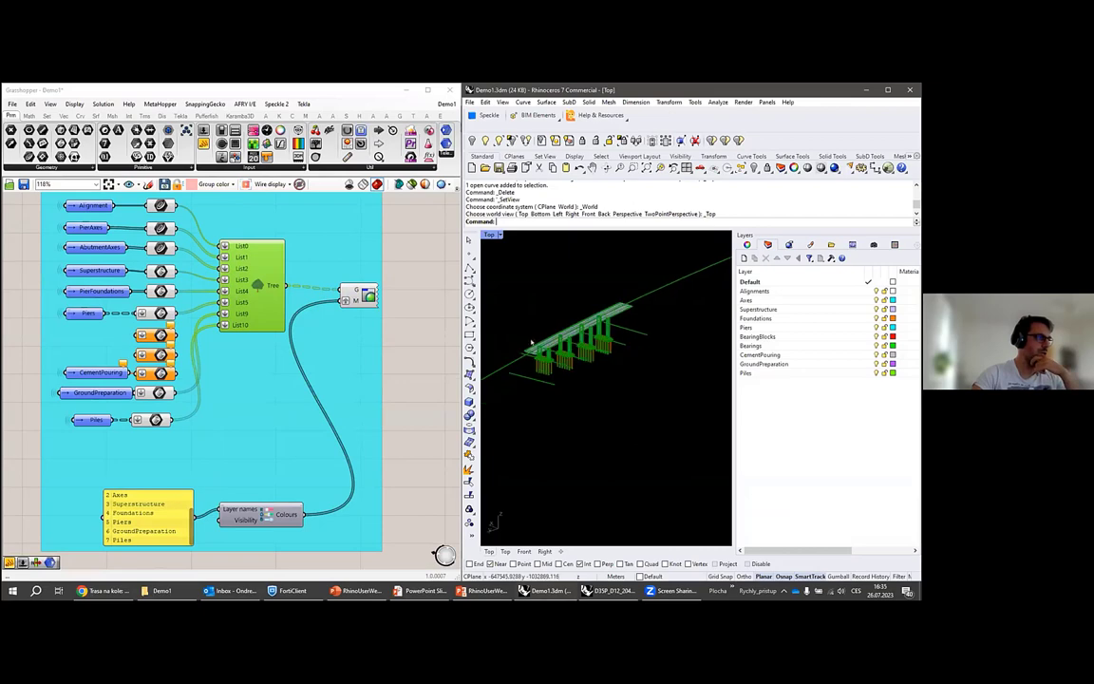
{"action": "left_click", "coordinate": [397, 308]}
{"action": "scroll", "coordinate": [560, 385], "scroll_direction": "up", "scroll_amount": 9}
{"action": "right_click_drag", "start_coordinate": [560, 384], "coordinate": [564, 348]}
{"action": "scroll", "coordinate": [563, 347], "scroll_direction": "down", "scroll_amount": 5}
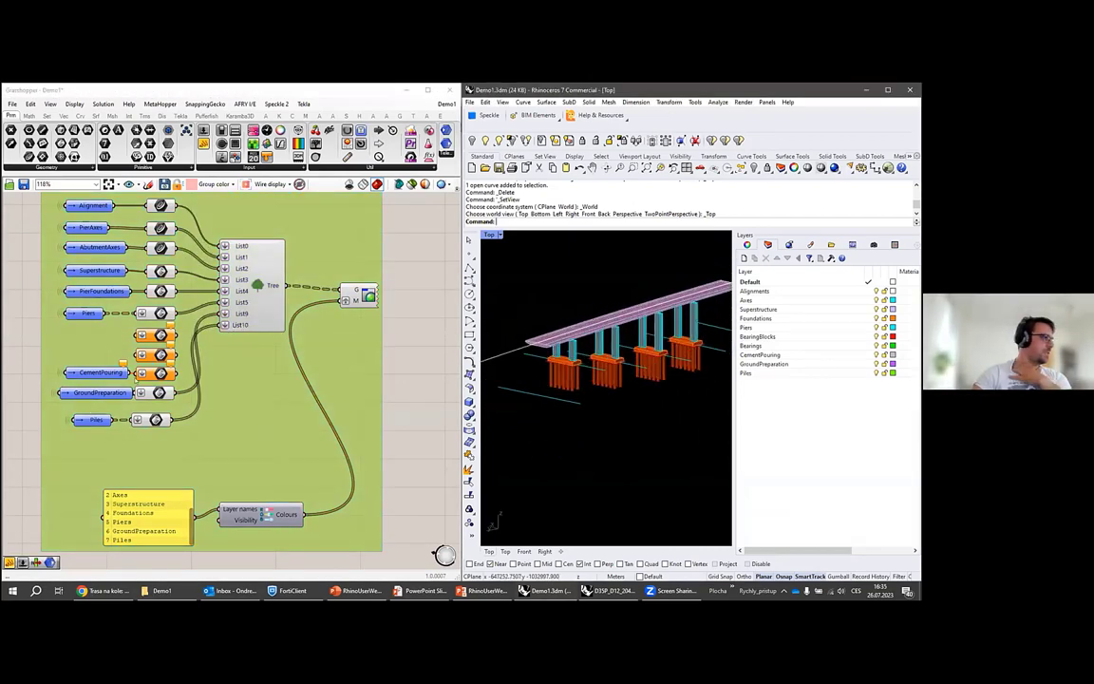
Remove the last span, 25, from the Spans length panel in the Span Definition group.
{"action": "scroll", "coordinate": [239, 325], "scroll_direction": "down", "scroll_amount": 6}
{"action": "right_click_drag", "start_coordinate": [240, 325], "coordinate": [439, 314]}
{"action": "scroll", "coordinate": [439, 313], "scroll_direction": "down", "scroll_amount": 3}
{"action": "scroll", "coordinate": [102, 340], "scroll_direction": "up", "scroll_amount": 6}
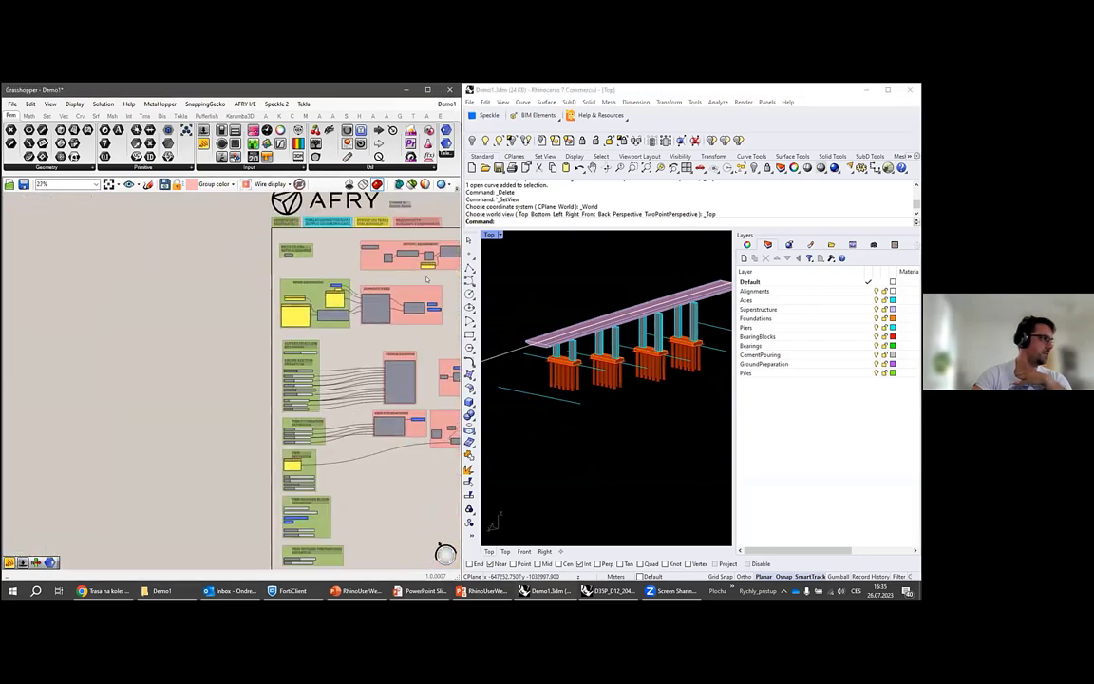
{"action": "scroll", "coordinate": [216, 366], "scroll_direction": "up", "scroll_amount": 3}
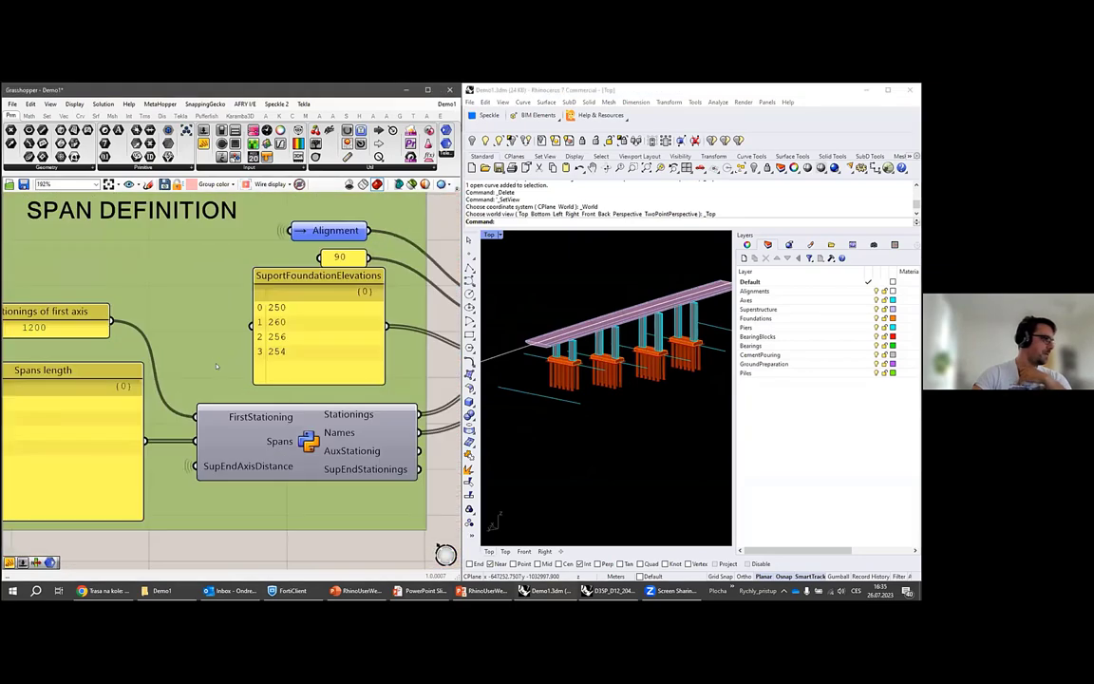
{"action": "scroll", "coordinate": [282, 317], "scroll_direction": "down", "scroll_amount": 4}
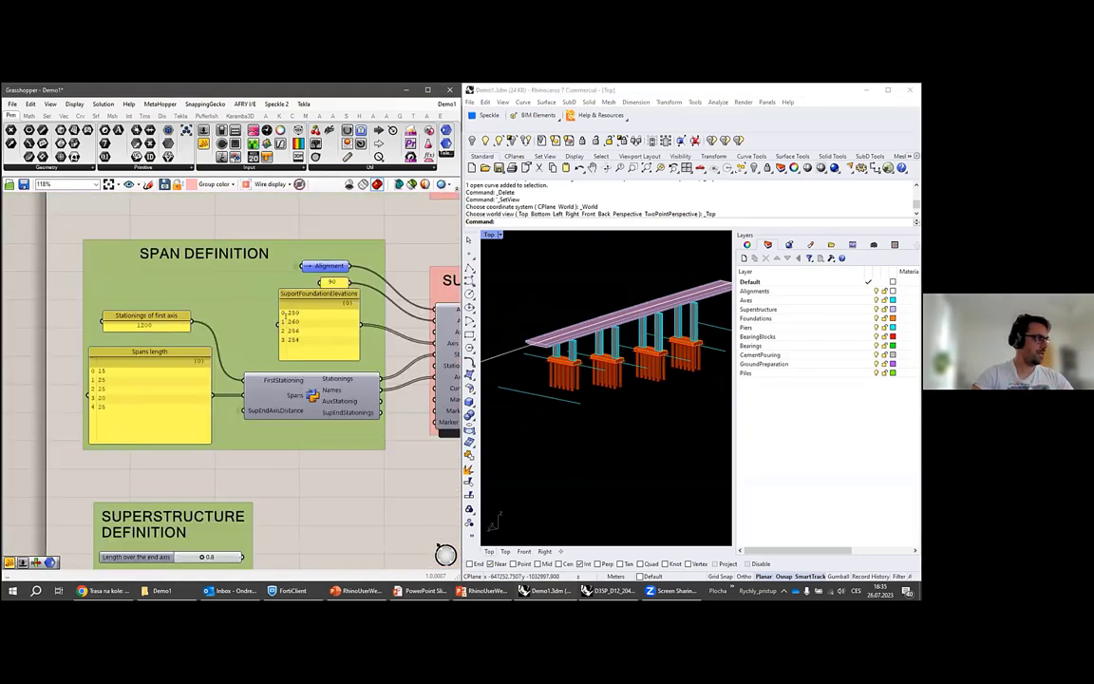
{"action": "right_click_drag", "start_coordinate": [104, 409], "coordinate": [144, 398]}
{"action": "scroll", "coordinate": [145, 399], "scroll_direction": "up", "scroll_amount": 4}
{"action": "double_click", "coordinate": [227, 404]}
{"action": "left_click", "coordinate": [274, 328]}
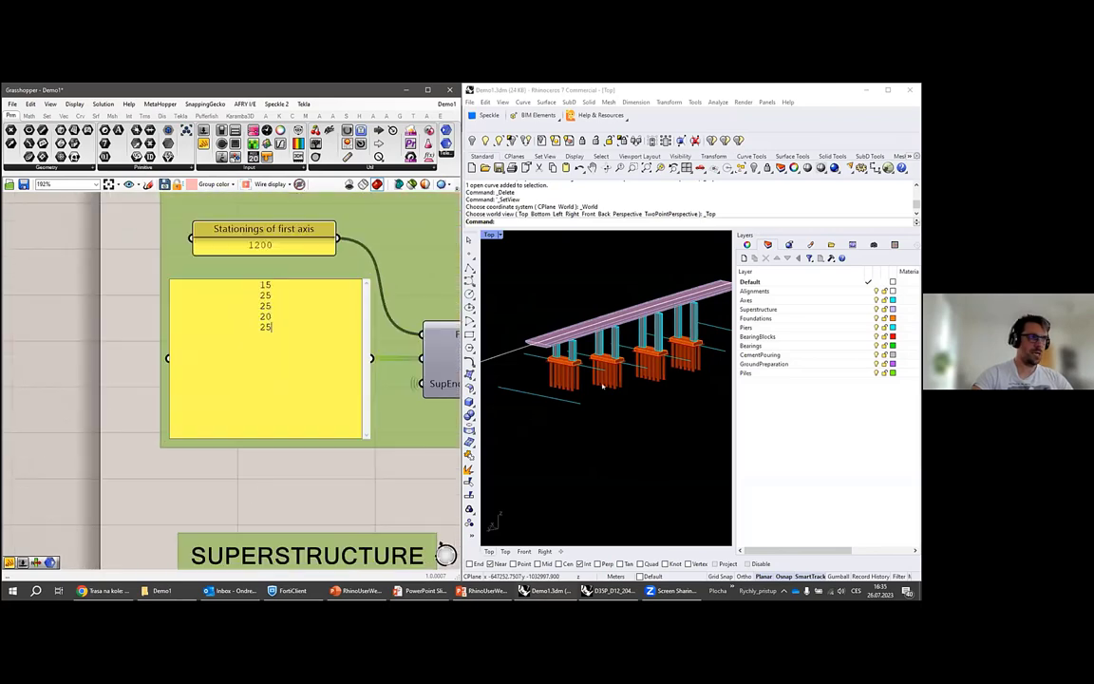
{"action": "key", "text": "BackSpace"}
{"action": "key", "text": "BackSpace"}
{"action": "key", "text": "BackSpace"}
{"action": "left_click", "coordinate": [251, 489]}
Extend the Spans length list to seven spans, entering 25 as the fifth and adding two more after it.
{"action": "double_click", "coordinate": [249, 343]}
{"action": "left_click", "coordinate": [276, 317]}
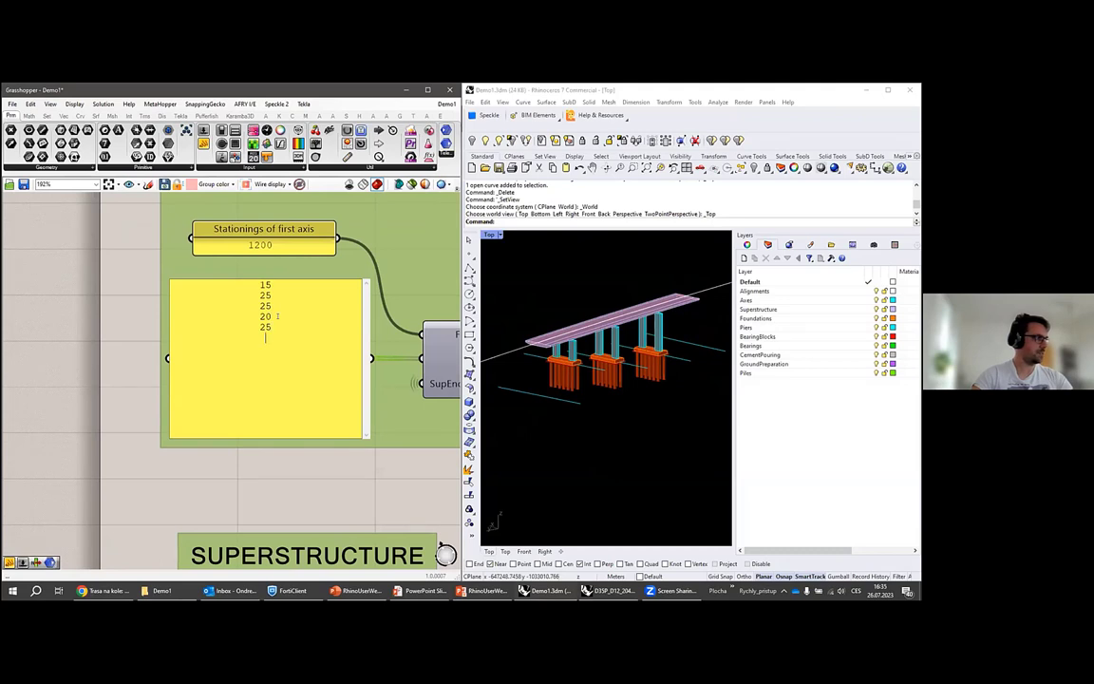
{"action": "left_click", "coordinate": [319, 462]}
{"action": "left_click", "coordinate": [327, 463]}
{"action": "scroll", "coordinate": [573, 331], "scroll_direction": "down", "scroll_amount": 8}
{"action": "scroll", "coordinate": [206, 393], "scroll_direction": "down", "scroll_amount": 3}
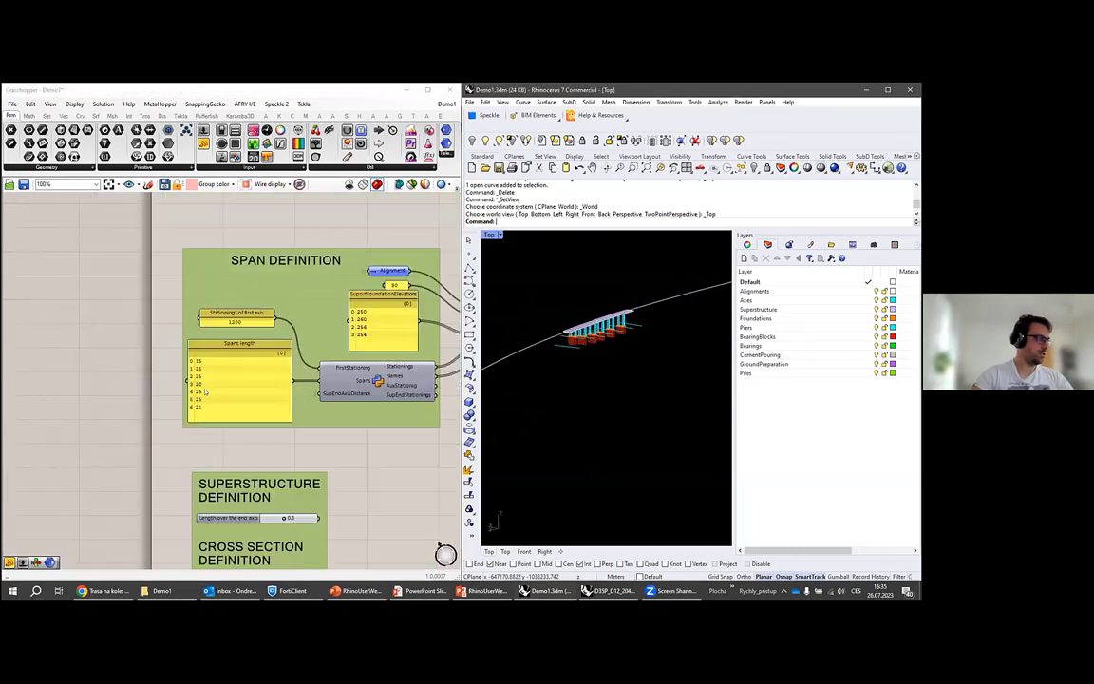
Set the slab thickness in the Cross Section Definition group to 1.7 and check the deck in the viewport.
{"action": "scroll", "coordinate": [204, 391], "scroll_direction": "down", "scroll_amount": 4}
{"action": "scroll", "coordinate": [255, 355], "scroll_direction": "down", "scroll_amount": 2}
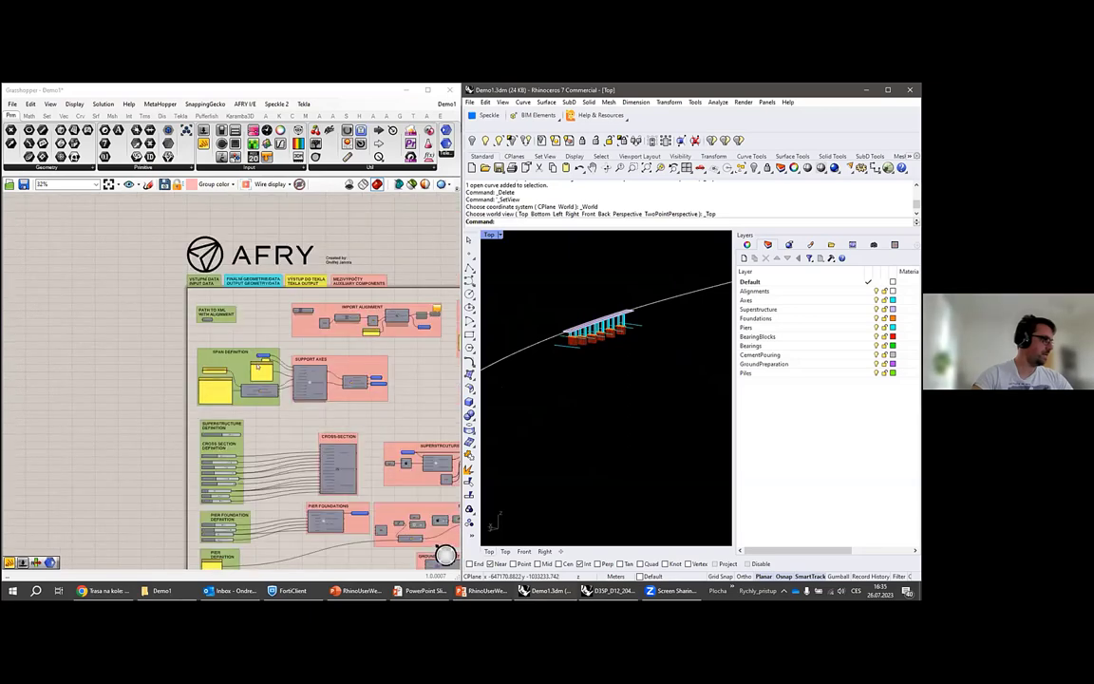
{"action": "scroll", "coordinate": [306, 415], "scroll_direction": "up", "scroll_amount": 5}
{"action": "scroll", "coordinate": [306, 415], "scroll_direction": "up", "scroll_amount": 5}
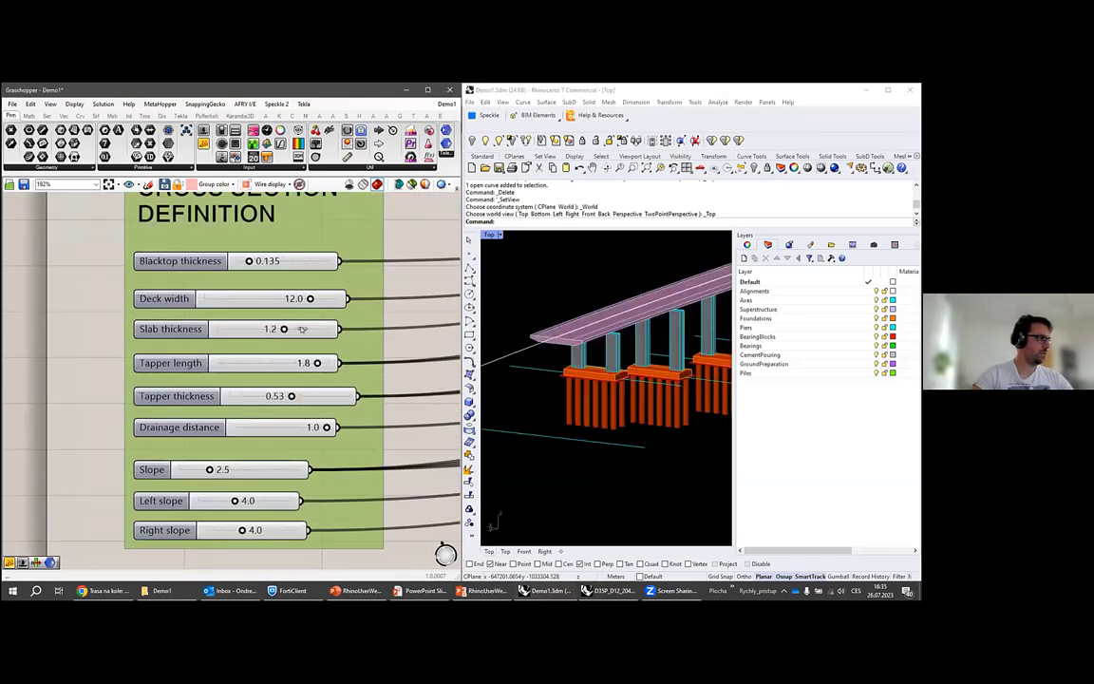
{"action": "left_click_drag", "start_coordinate": [283, 329], "coordinate": [312, 328]}
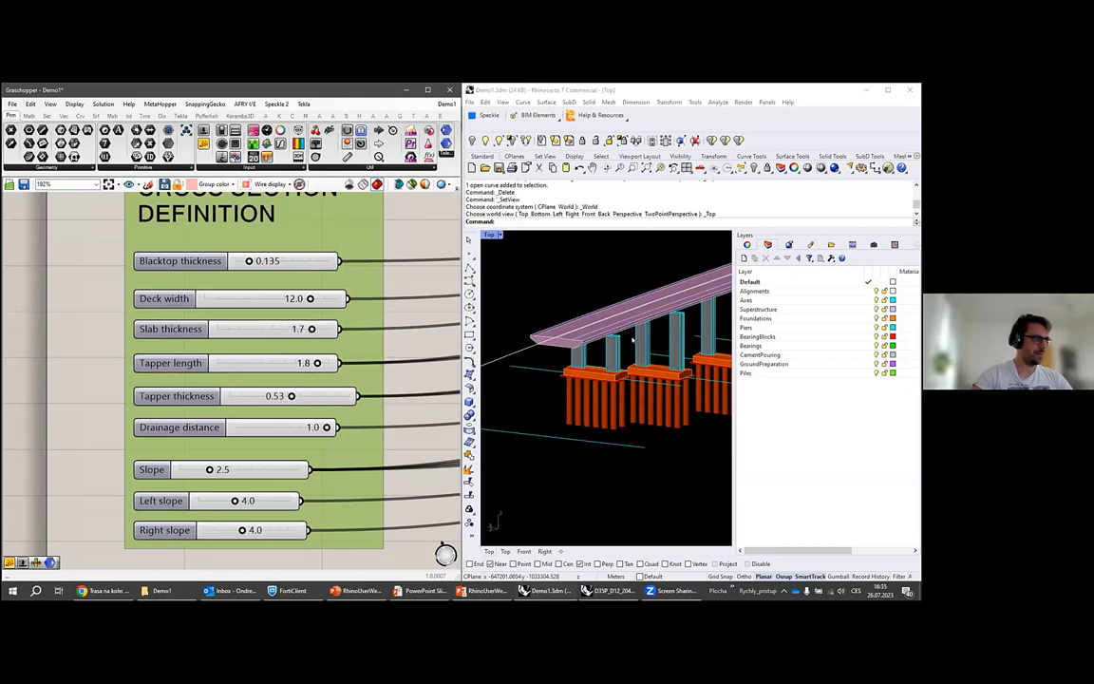
{"action": "scroll", "coordinate": [570, 354], "scroll_direction": "down", "scroll_amount": 4}
{"action": "mouse_move", "coordinate": [570, 354]}
{"action": "right_mouse_down"}
{"action": "mouse_move", "coordinate": [530, 349]}
{"action": "mouse_move", "coordinate": [572, 358]}
{"action": "right_mouse_up"}
{"action": "scroll", "coordinate": [206, 389], "scroll_direction": "down", "scroll_amount": 5}
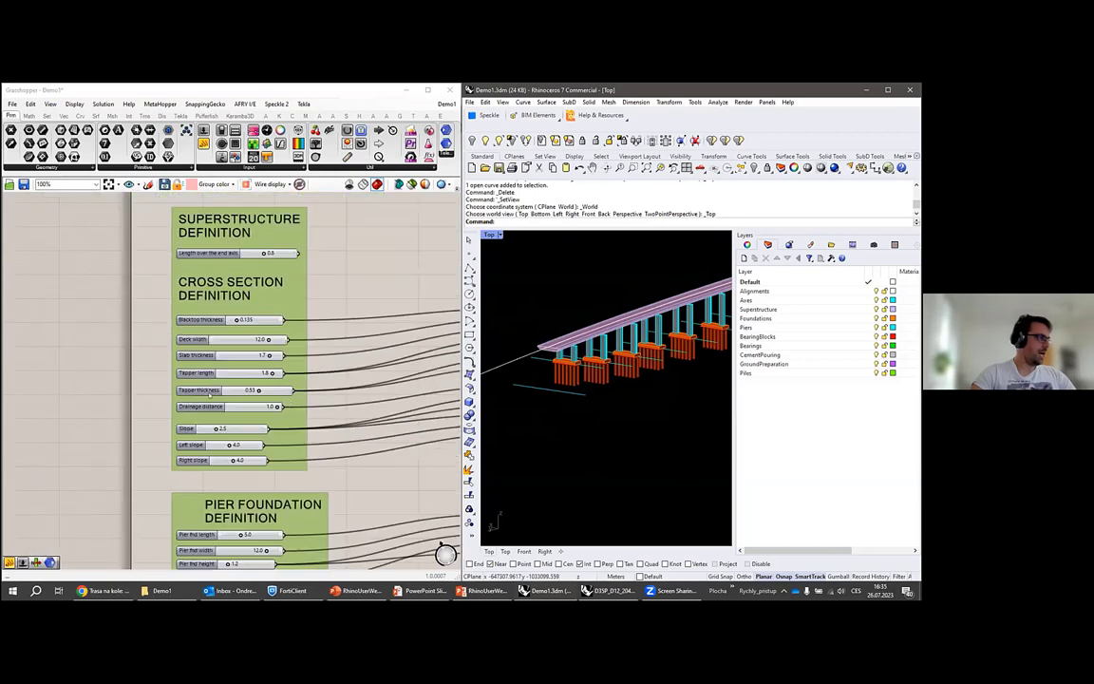
{"action": "scroll", "coordinate": [240, 378], "scroll_direction": "down", "scroll_amount": 1}
{"action": "scroll", "coordinate": [233, 370], "scroll_direction": "down", "scroll_amount": 1}
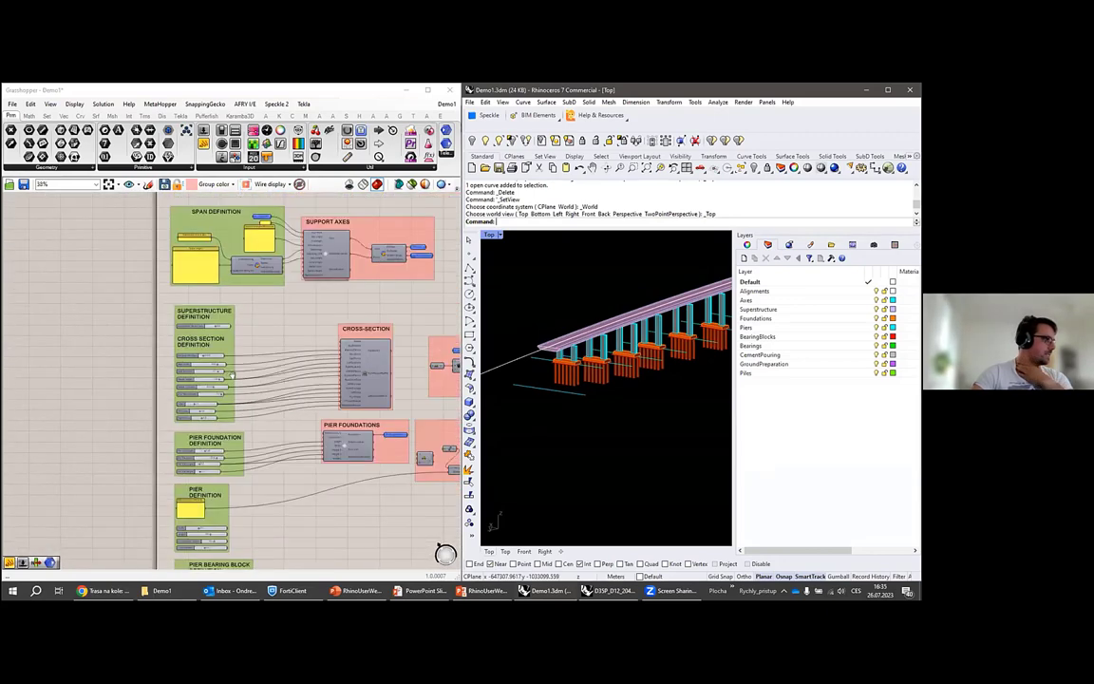
{"action": "scroll", "coordinate": [224, 359], "scroll_direction": "down", "scroll_amount": 1}
{"action": "scroll", "coordinate": [221, 346], "scroll_direction": "down", "scroll_amount": 3}
{"action": "right_click_drag", "start_coordinate": [371, 385], "coordinate": [218, 353]}
{"action": "scroll", "coordinate": [218, 352], "scroll_direction": "down", "scroll_amount": 1}
{"action": "left_click_drag", "start_coordinate": [13, 190], "coordinate": [408, 475]}
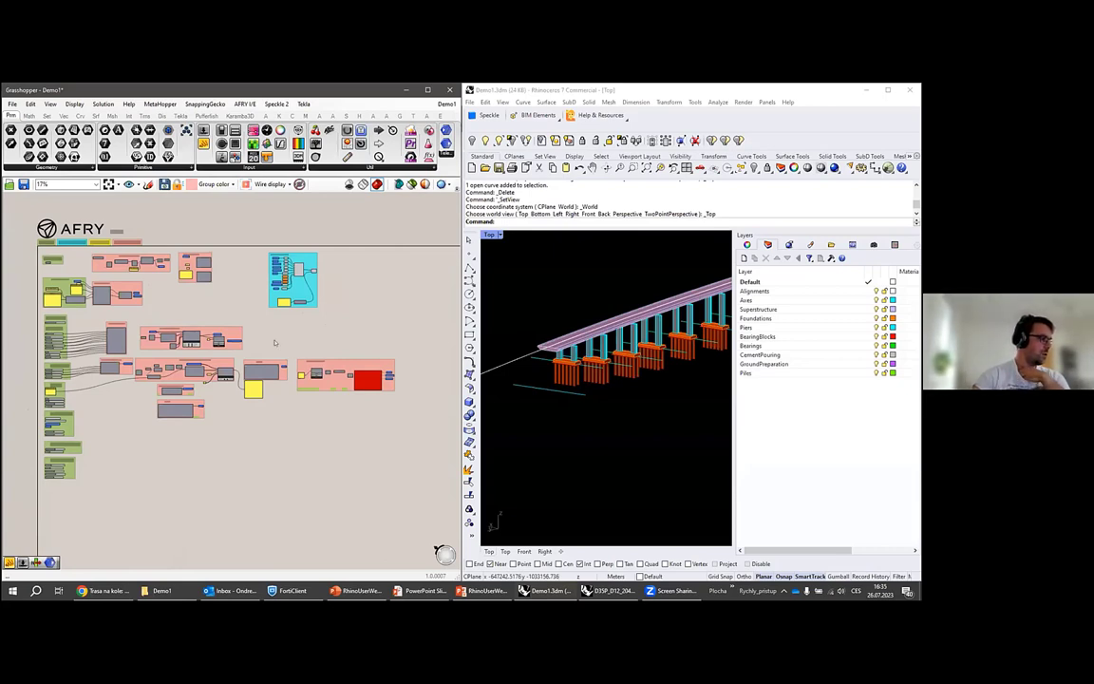
Switch to the PowerPoint slide show and advance past the Live Demo 1 slide to the tendon elongation demonstration.
{"action": "mouse_move", "coordinate": [367, 593]}
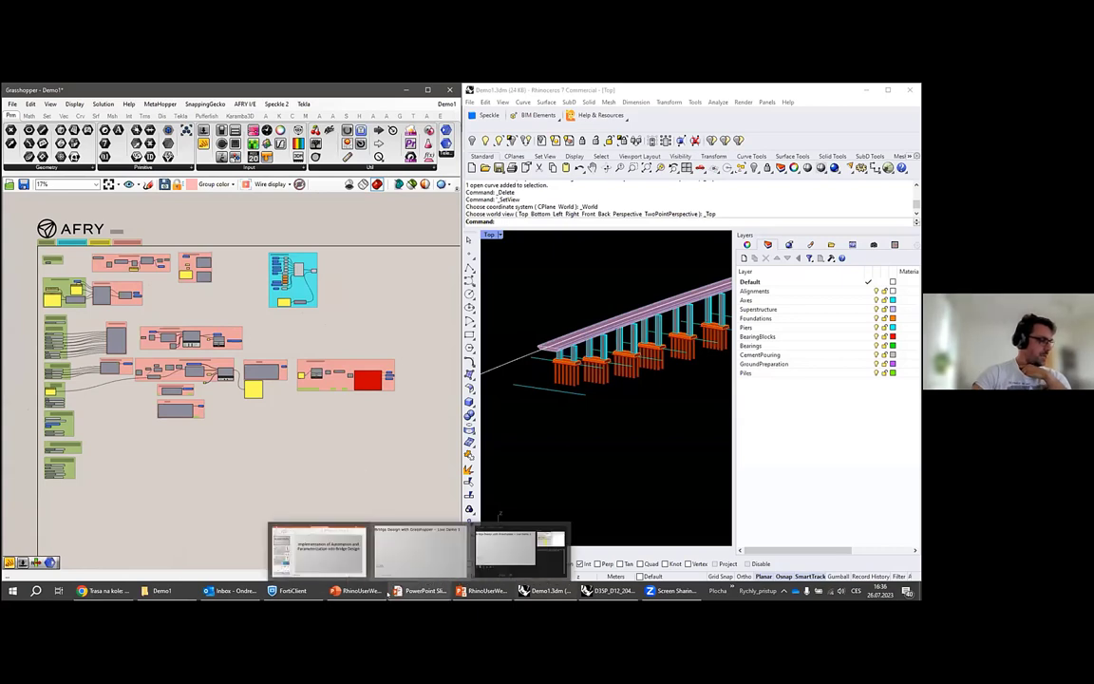
{"action": "left_click", "coordinate": [419, 551]}
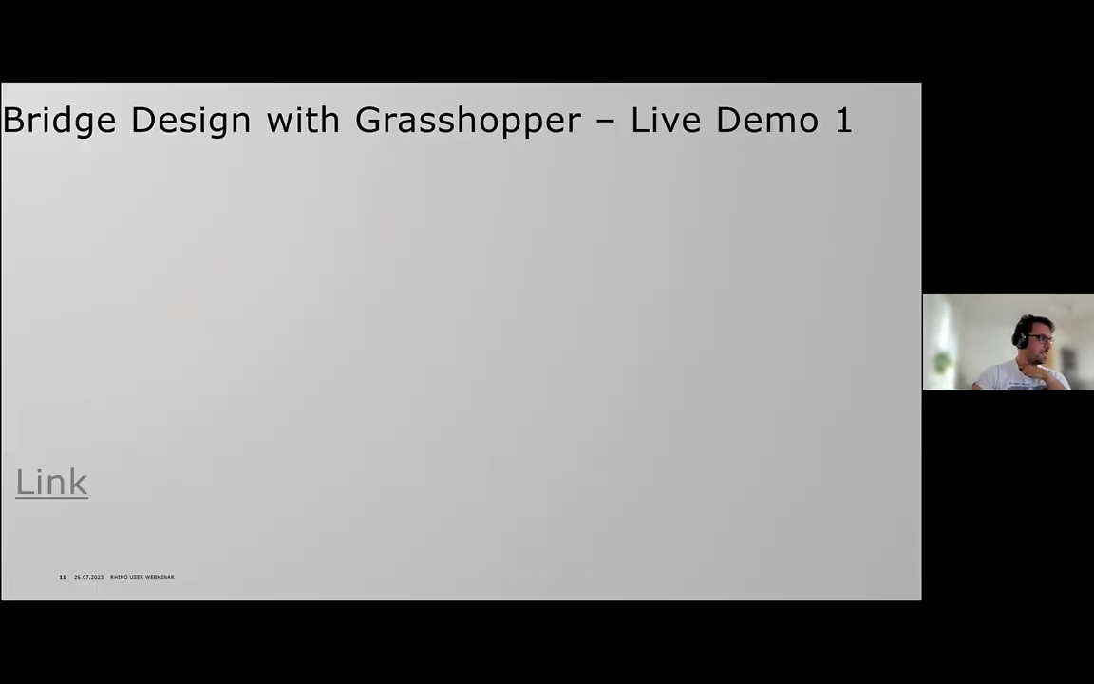
{"action": "left_click", "coordinate": [363, 426]}
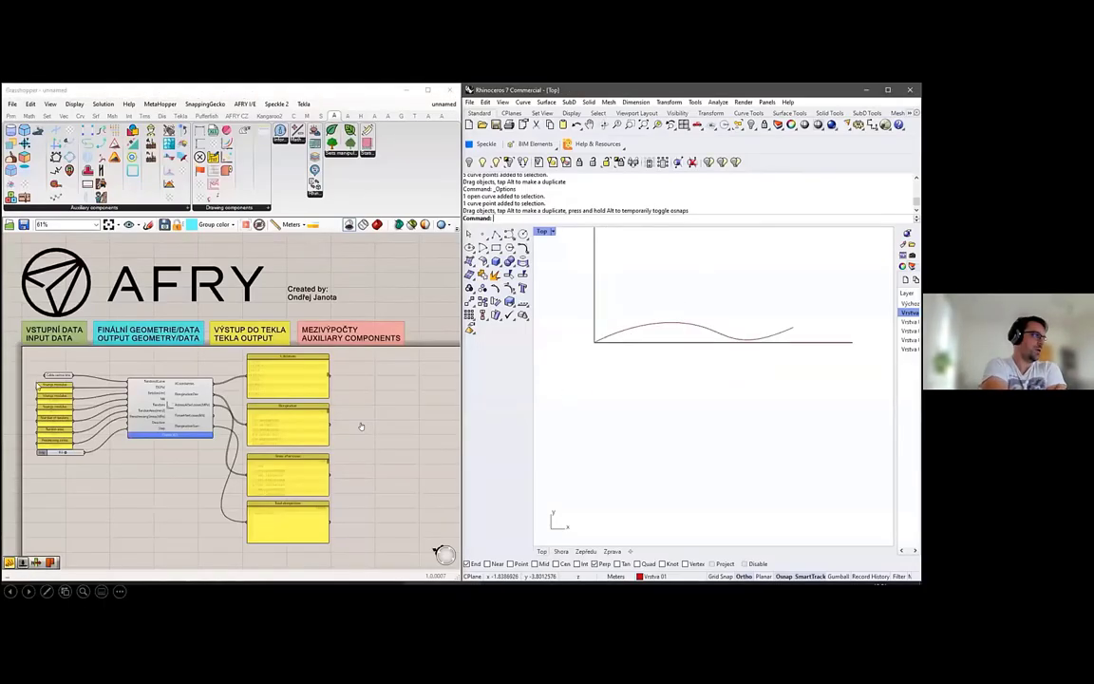
{"action": "left_click", "coordinate": [361, 426]}
Locate the Cable centre line parameter in the input data and turn on the shaded geometry preview.
{"action": "scroll", "coordinate": [360, 426], "scroll_direction": "up", "scroll_amount": 3}
{"action": "left_click", "coordinate": [195, 343]}
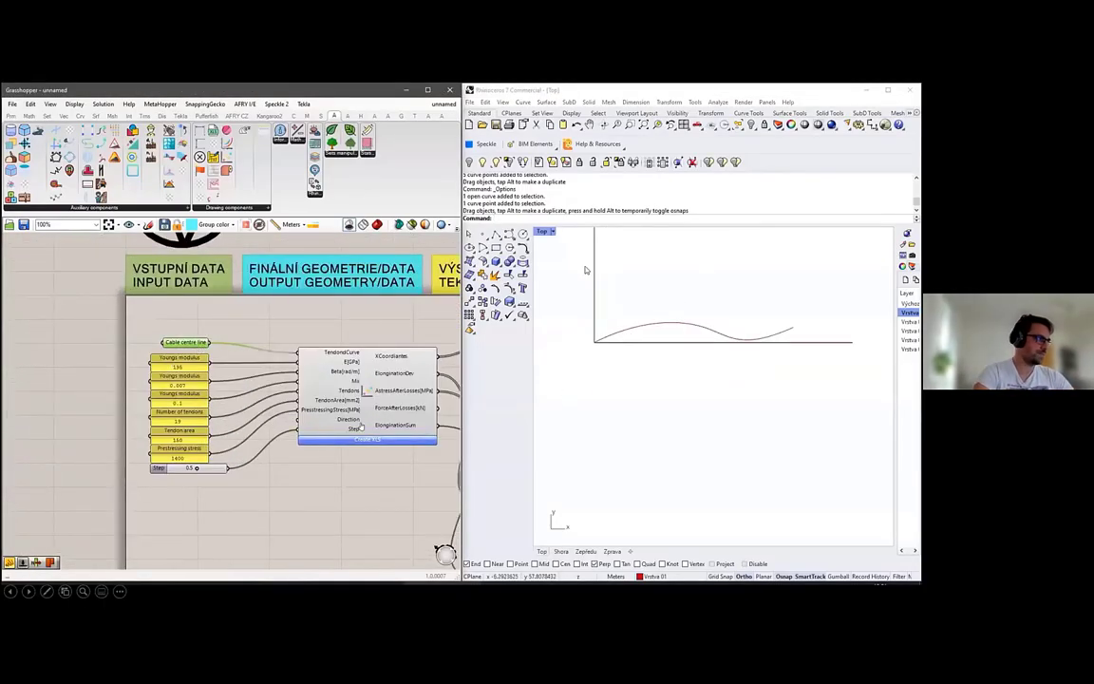
{"action": "left_click", "coordinate": [377, 226]}
{"action": "left_click", "coordinate": [226, 313]}
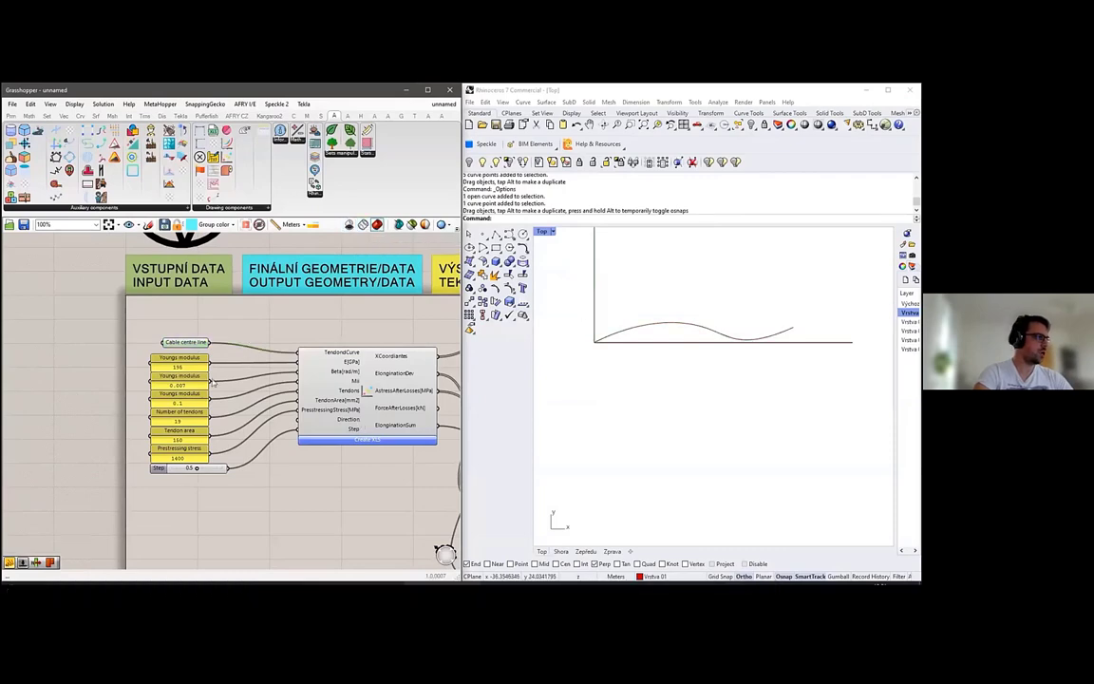
Review the X distances, Elongation and Stress after losses panels at the outputs of the tendon component.
{"action": "right_click_drag", "start_coordinate": [333, 480], "coordinate": [116, 411]}
{"action": "left_click_drag", "start_coordinate": [428, 316], "coordinate": [424, 245]}
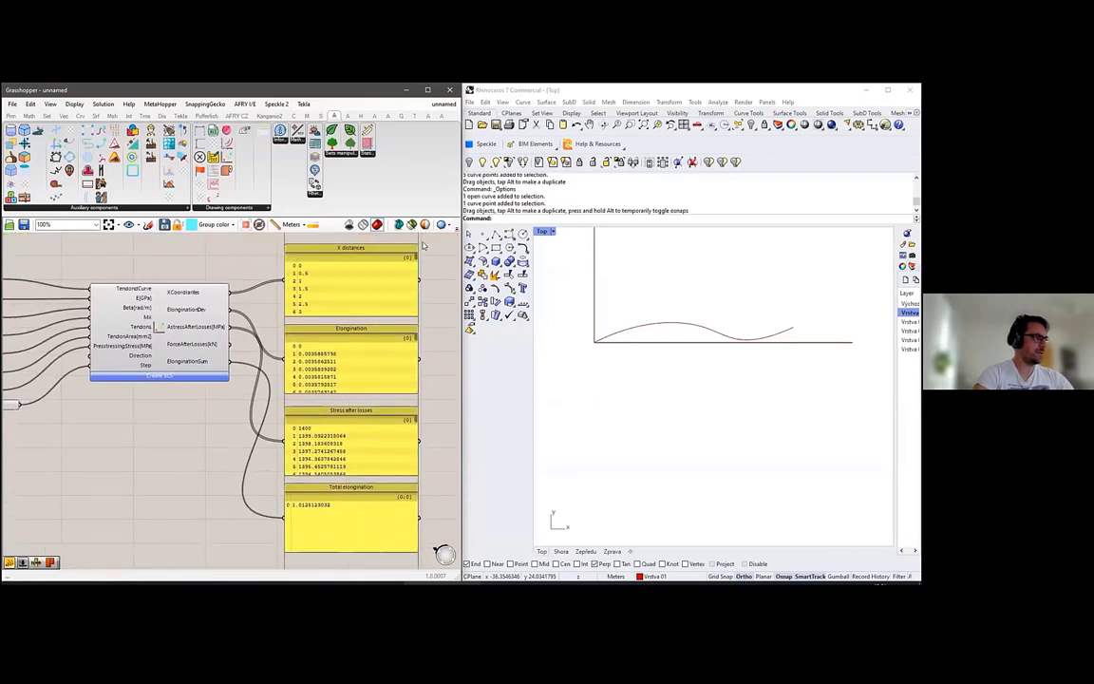
{"action": "mouse_move", "coordinate": [415, 359]}
{"action": "left_mouse_down"}
{"action": "mouse_move", "coordinate": [418, 374]}
{"action": "mouse_move", "coordinate": [426, 340]}
{"action": "left_mouse_up"}
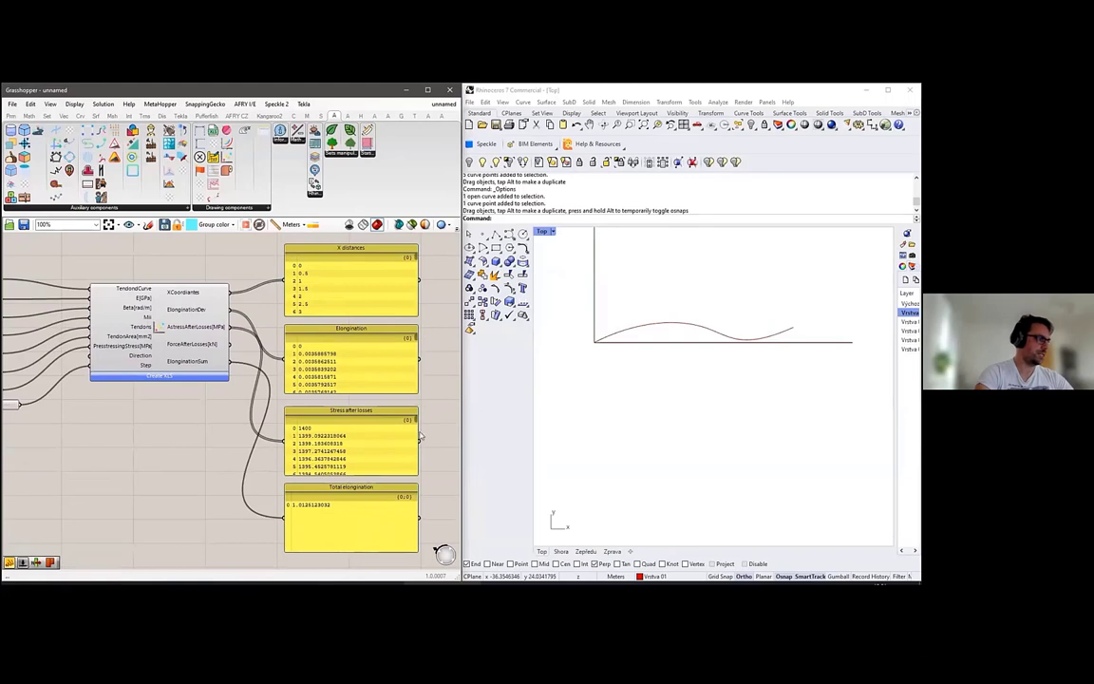
{"action": "mouse_move", "coordinate": [415, 420]}
{"action": "left_mouse_down"}
{"action": "mouse_move", "coordinate": [418, 479]}
{"action": "mouse_move", "coordinate": [416, 417]}
{"action": "left_mouse_up"}
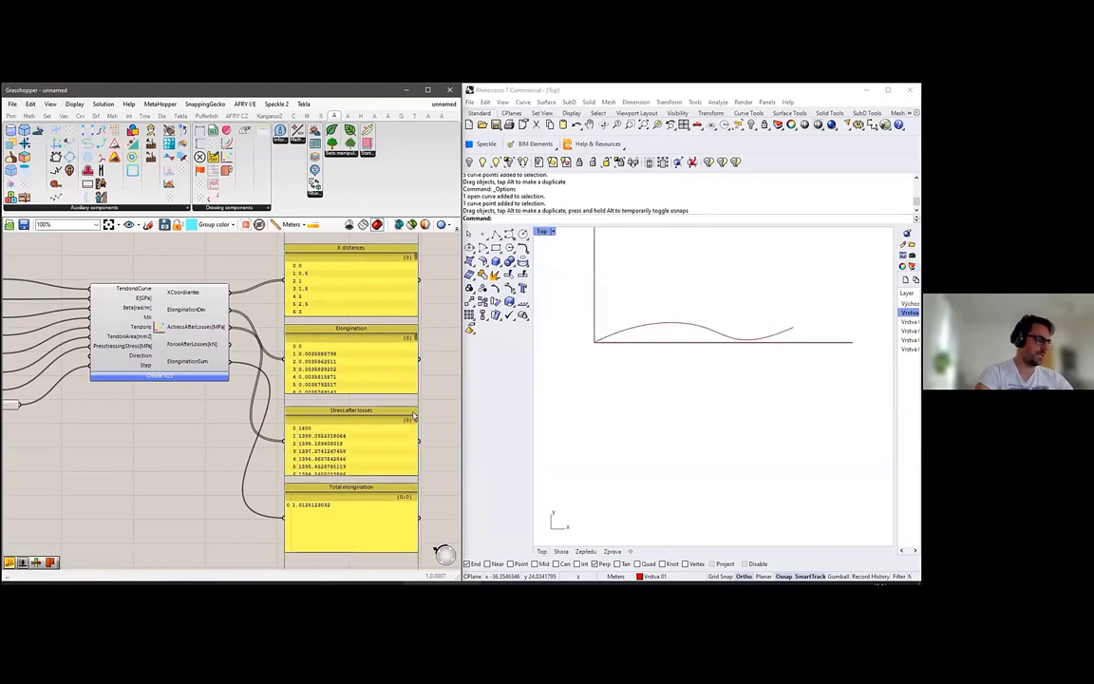
Reshape the tendon curve by lowering its third control point and moving its second control point below the horizontal line.
{"action": "left_click", "coordinate": [713, 326]}
{"action": "left_click", "coordinate": [716, 323]}
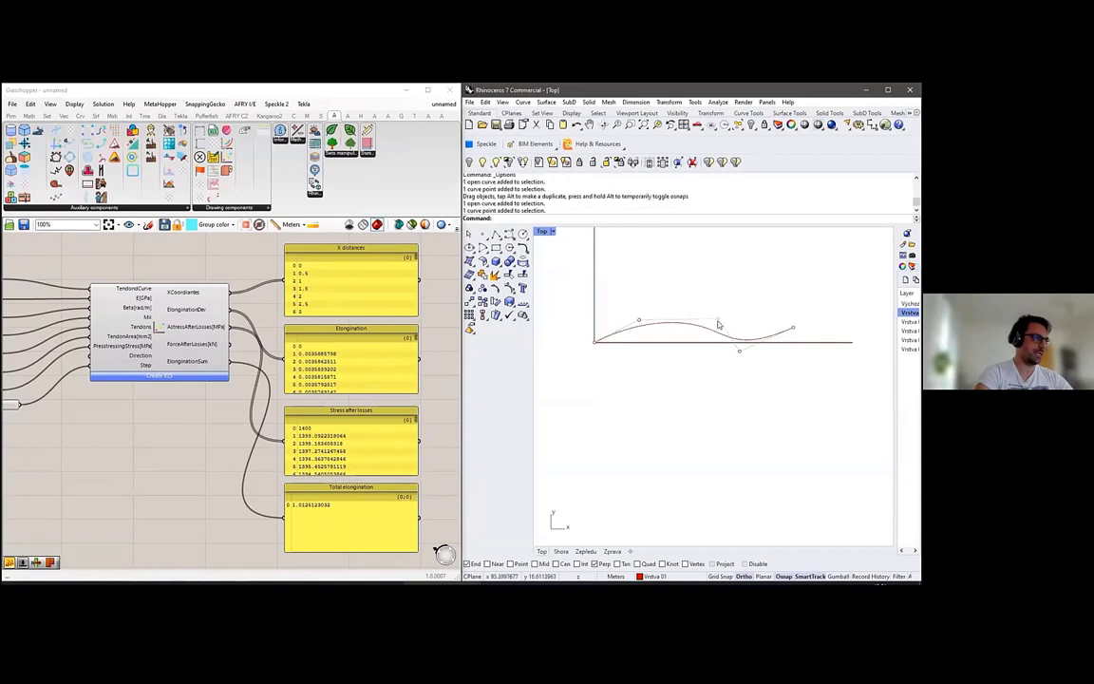
{"action": "mouse_move", "coordinate": [718, 325]}
{"action": "left_mouse_down"}
{"action": "mouse_move", "coordinate": [720, 342]}
{"action": "mouse_move", "coordinate": [714, 337]}
{"action": "left_mouse_up"}
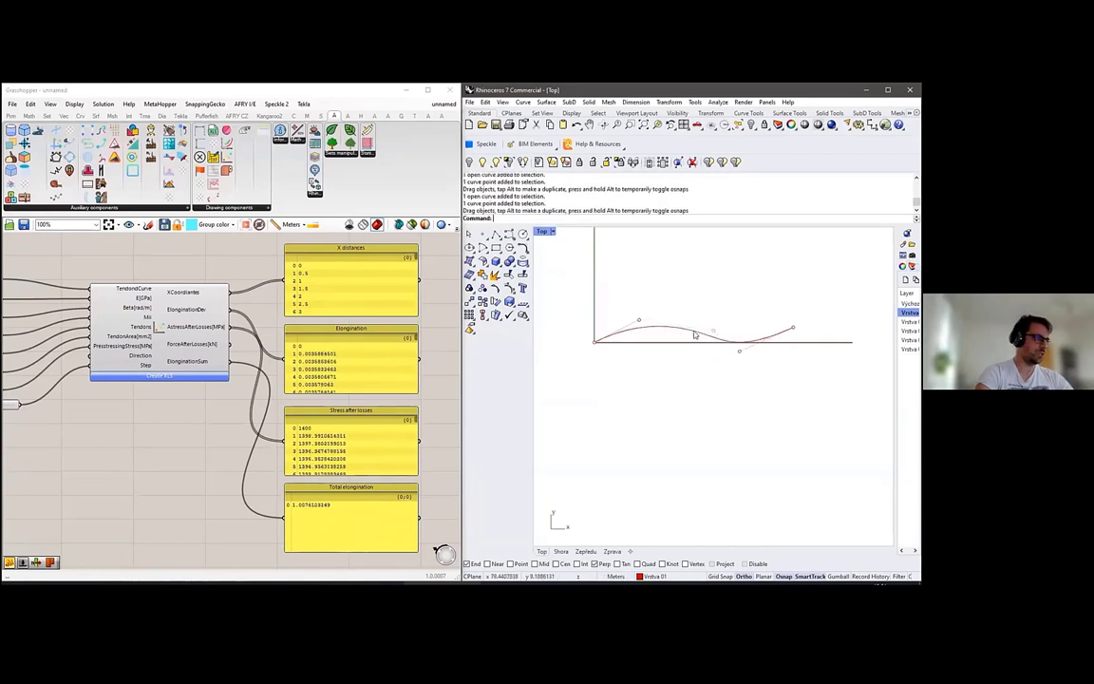
{"action": "left_click", "coordinate": [640, 322]}
{"action": "key", "text": "ctrl+a"}
{"action": "left_click_drag", "start_coordinate": [641, 322], "coordinate": [640, 353]}
{"action": "left_click", "coordinate": [640, 322]}
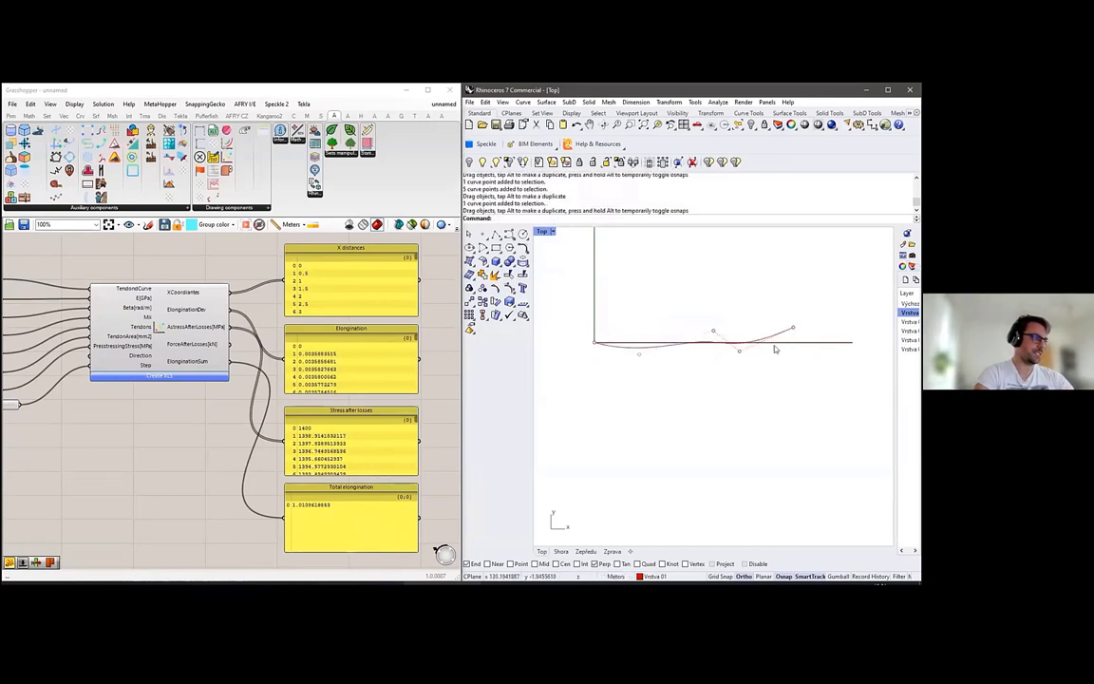
Delete the tendon curve's end control point and raise the new end point above the horizontal line.
{"action": "left_click", "coordinate": [739, 352]}
{"action": "left_click", "coordinate": [792, 328]}
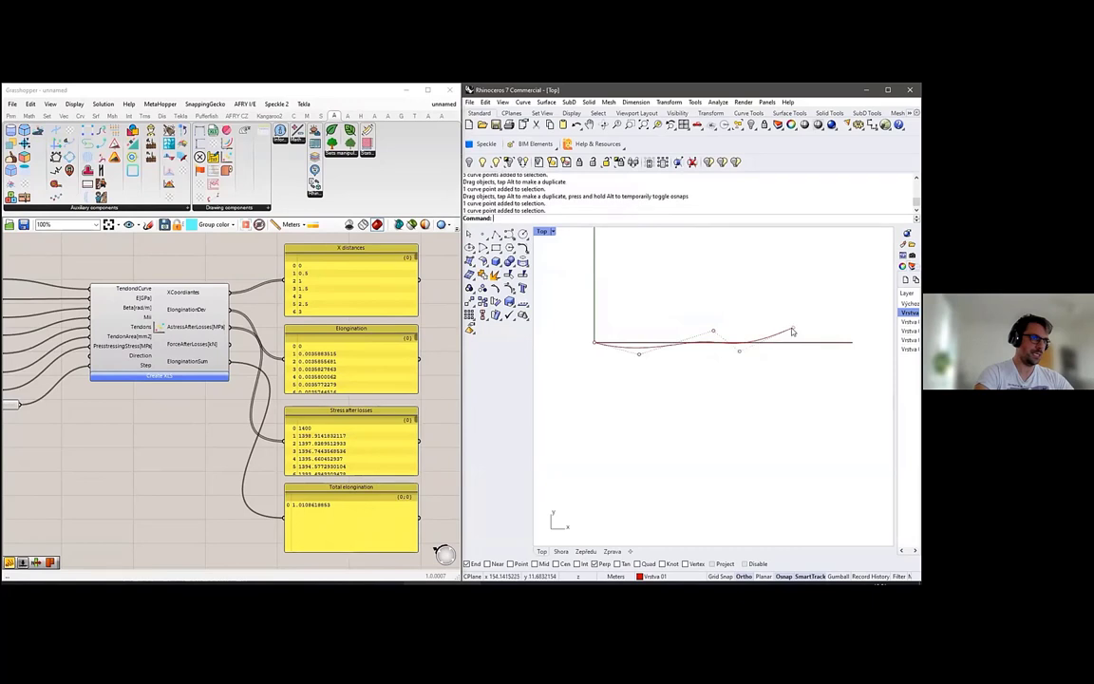
{"action": "key", "text": "Delete"}
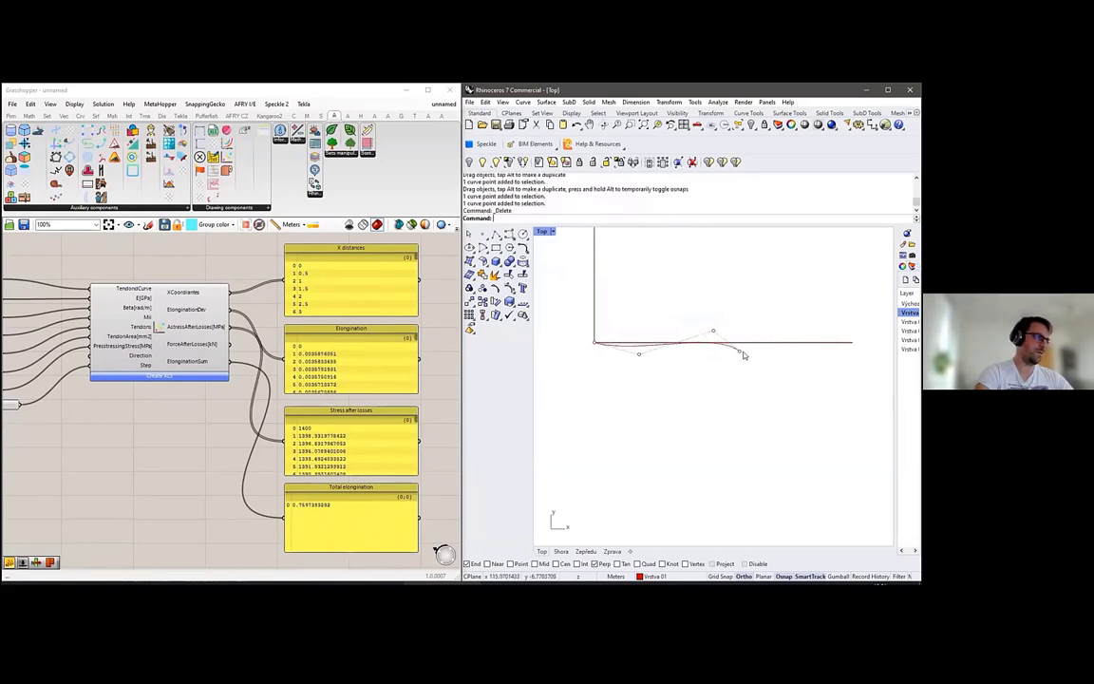
{"action": "left_click_drag", "start_coordinate": [741, 352], "coordinate": [740, 334]}
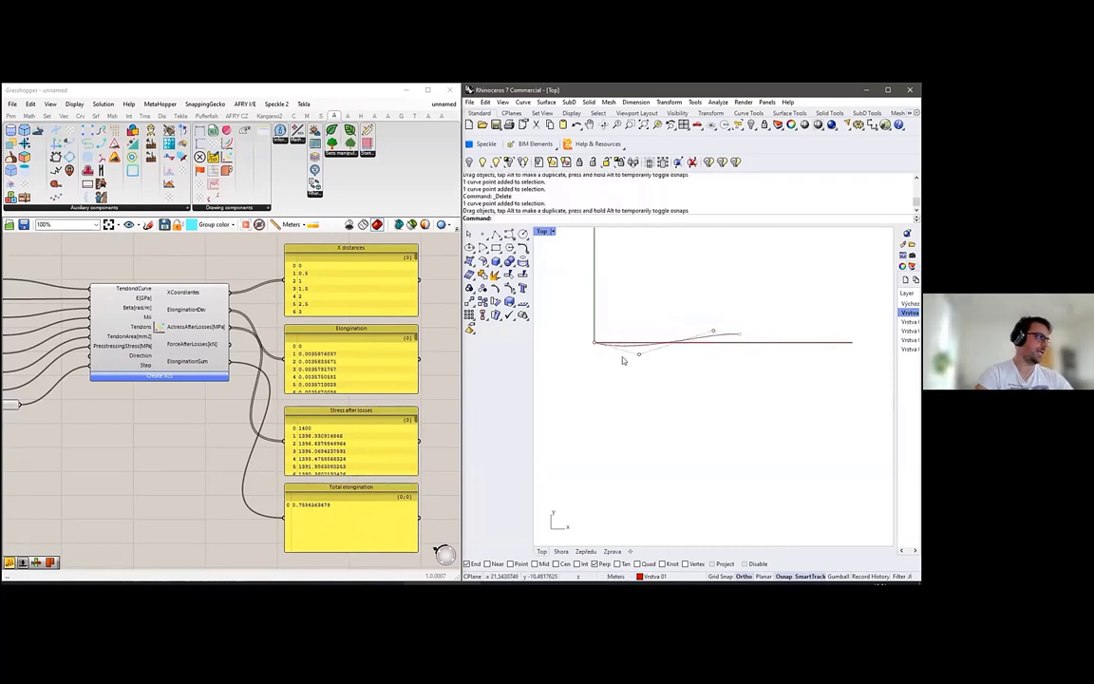
Raise the tendon curve's second, third and end control points well above the horizontal line.
{"action": "left_click_drag", "start_coordinate": [638, 354], "coordinate": [627, 245]}
{"action": "left_click", "coordinate": [719, 328]}
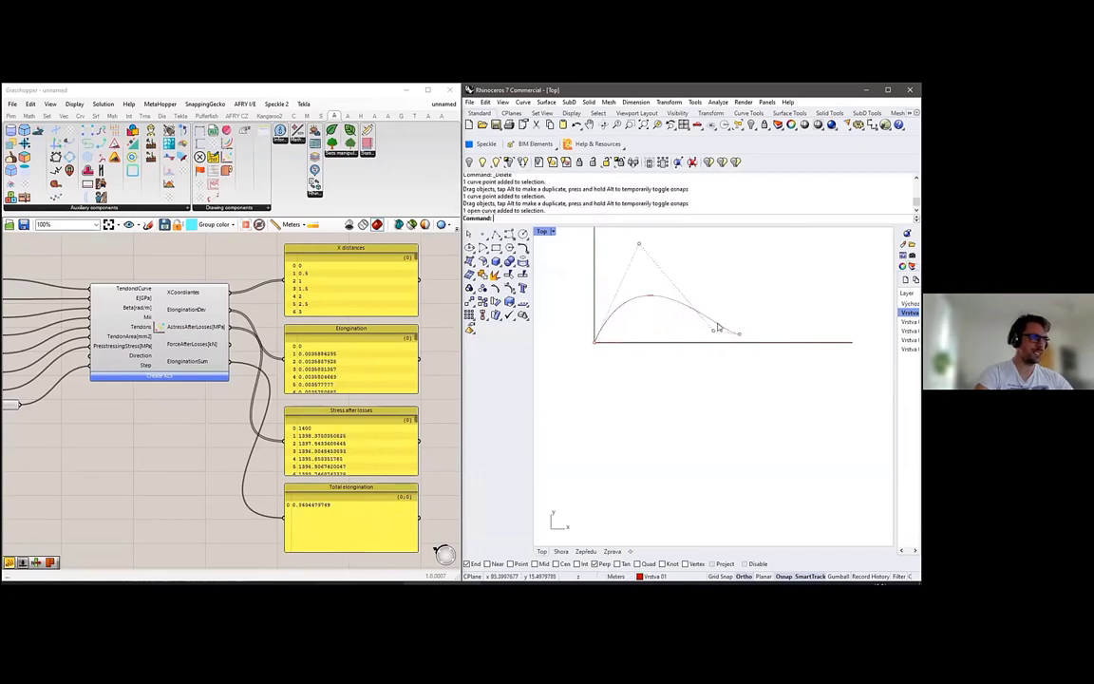
{"action": "left_click_drag", "start_coordinate": [719, 328], "coordinate": [756, 274]}
{"action": "left_click", "coordinate": [739, 335]}
{"action": "left_click_drag", "start_coordinate": [739, 335], "coordinate": [774, 252]}
{"action": "left_click", "coordinate": [774, 251]}
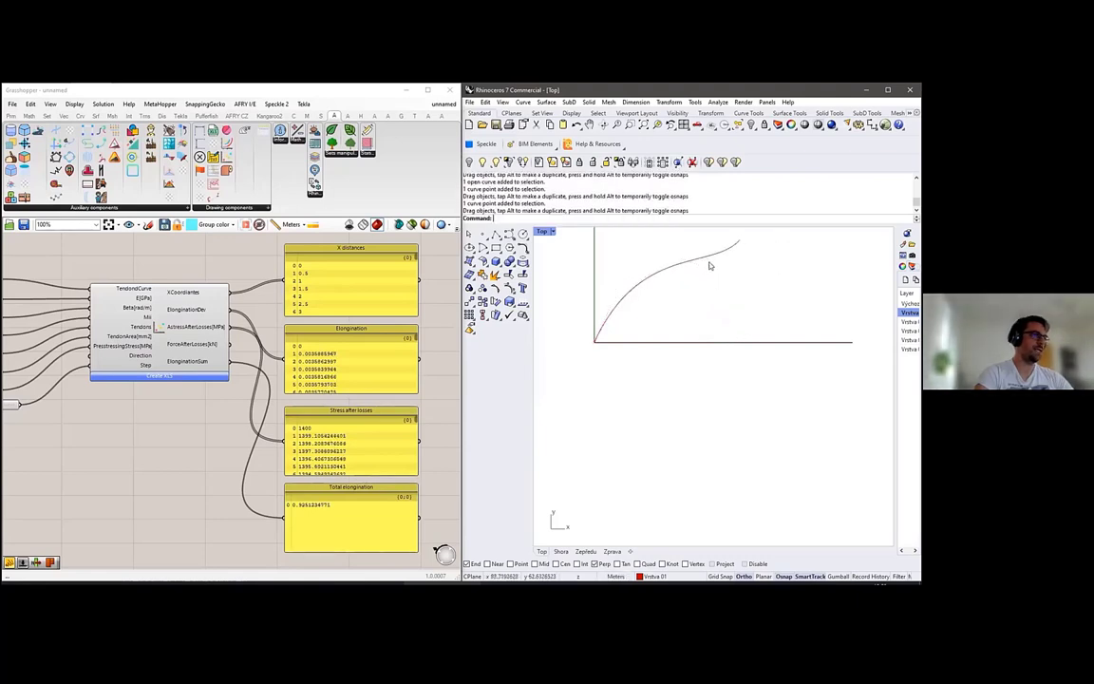
Pull the tendon curve's second control point far below the horizontal line.
{"action": "left_click", "coordinate": [711, 258]}
{"action": "left_click", "coordinate": [713, 270]}
{"action": "left_click", "coordinate": [638, 244]}
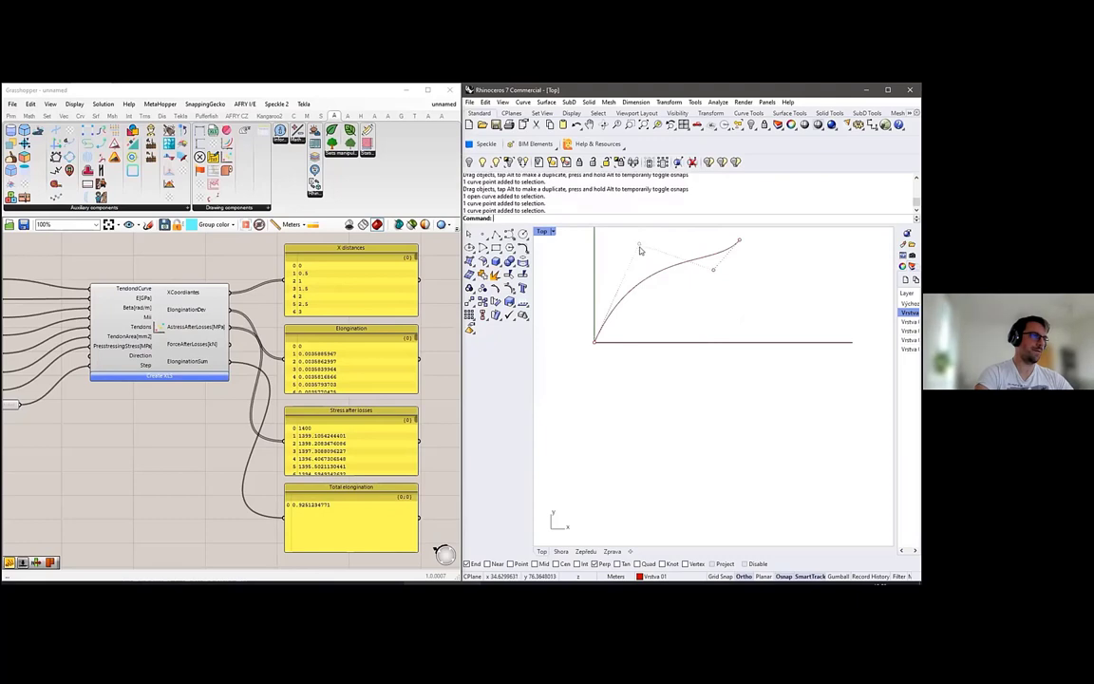
{"action": "left_click_drag", "start_coordinate": [638, 244], "coordinate": [655, 464]}
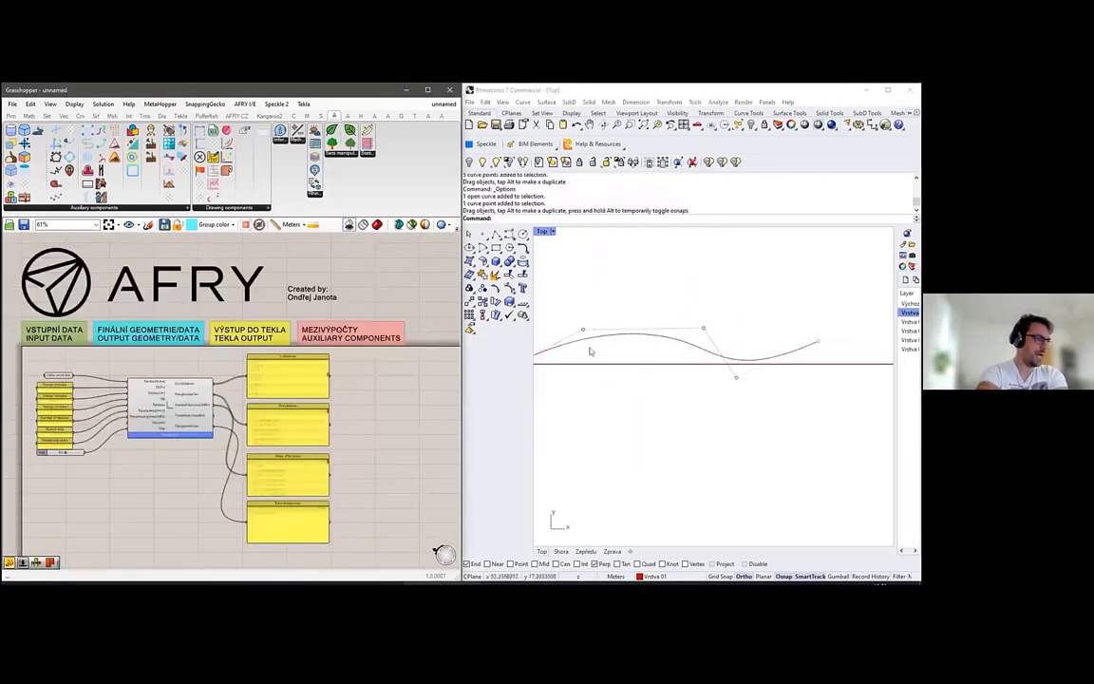
Select the Cable centre line parameter among the input data and enable shaded geometry preview.
{"action": "right_click_drag", "start_coordinate": [51, 384], "coordinate": [167, 361]}
{"action": "scroll", "coordinate": [167, 361], "scroll_direction": "up", "scroll_amount": 3}
{"action": "left_click", "coordinate": [199, 346]}
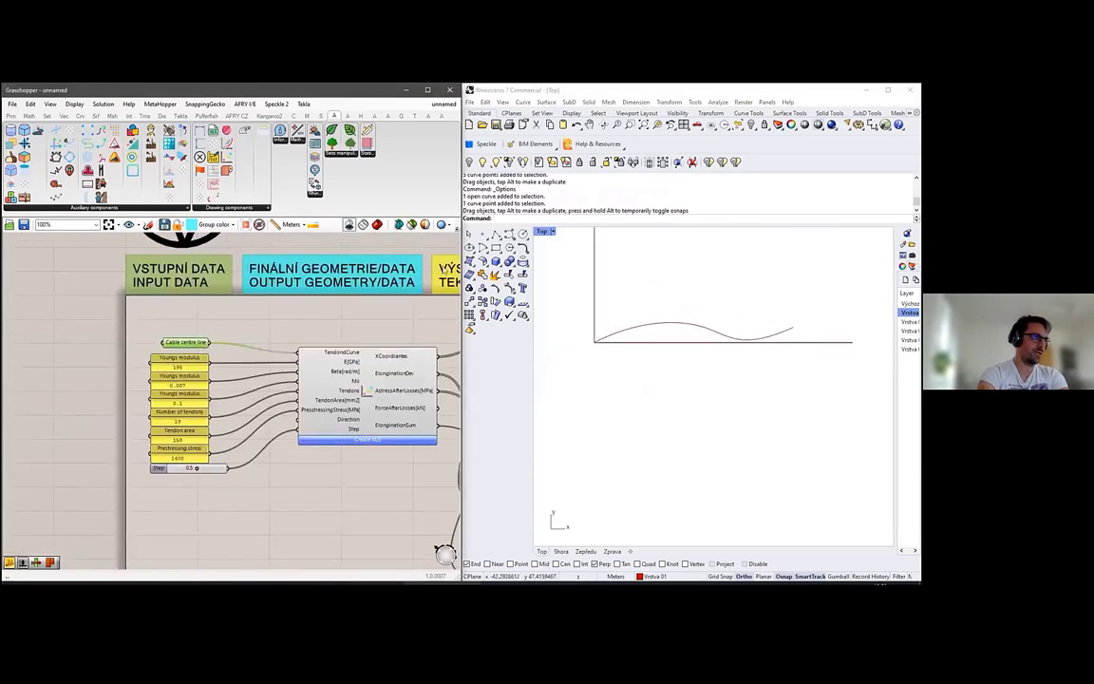
{"action": "left_click", "coordinate": [377, 225]}
{"action": "left_click", "coordinate": [250, 338]}
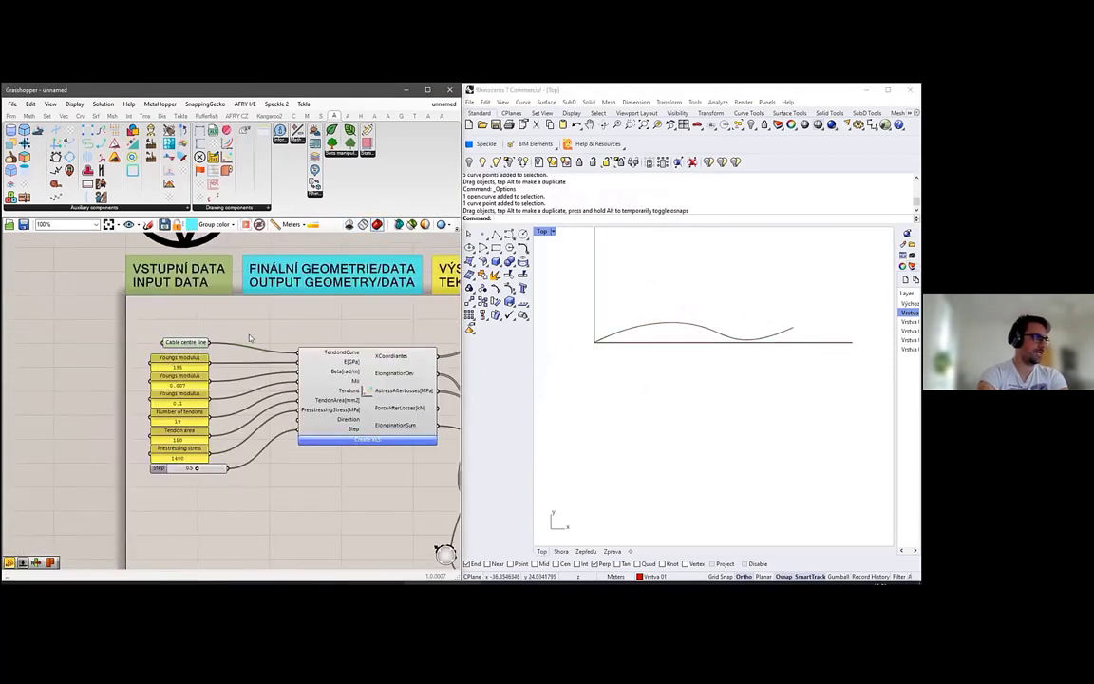
{"action": "key", "text": "alt+Tab"}
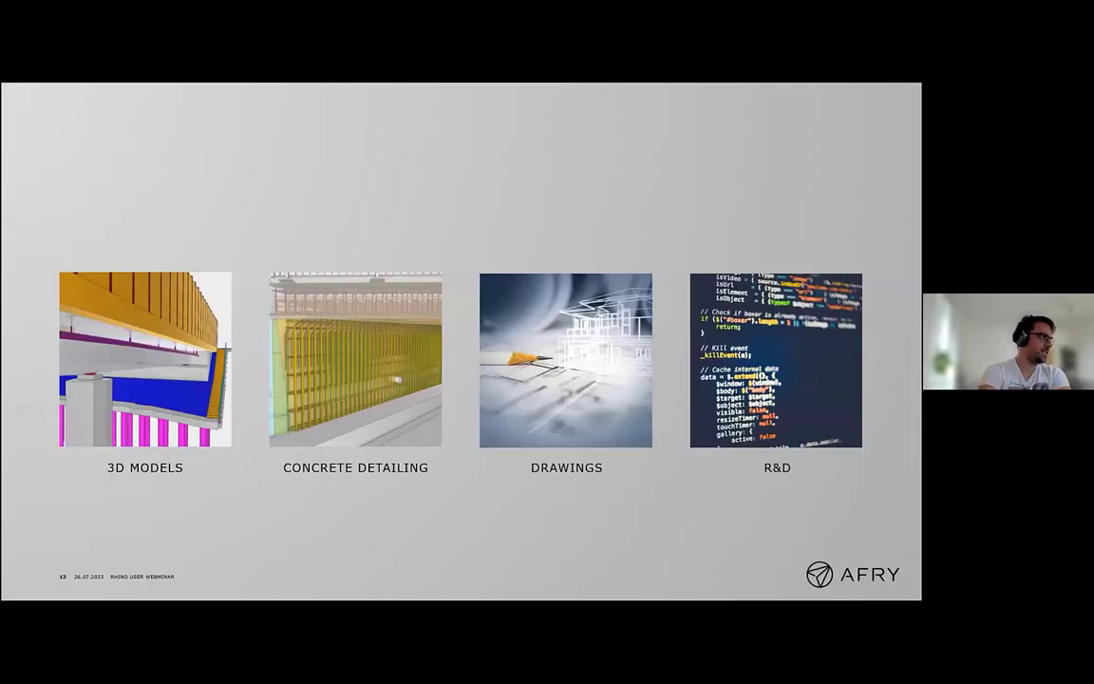
{"action": "key", "text": "Right"}
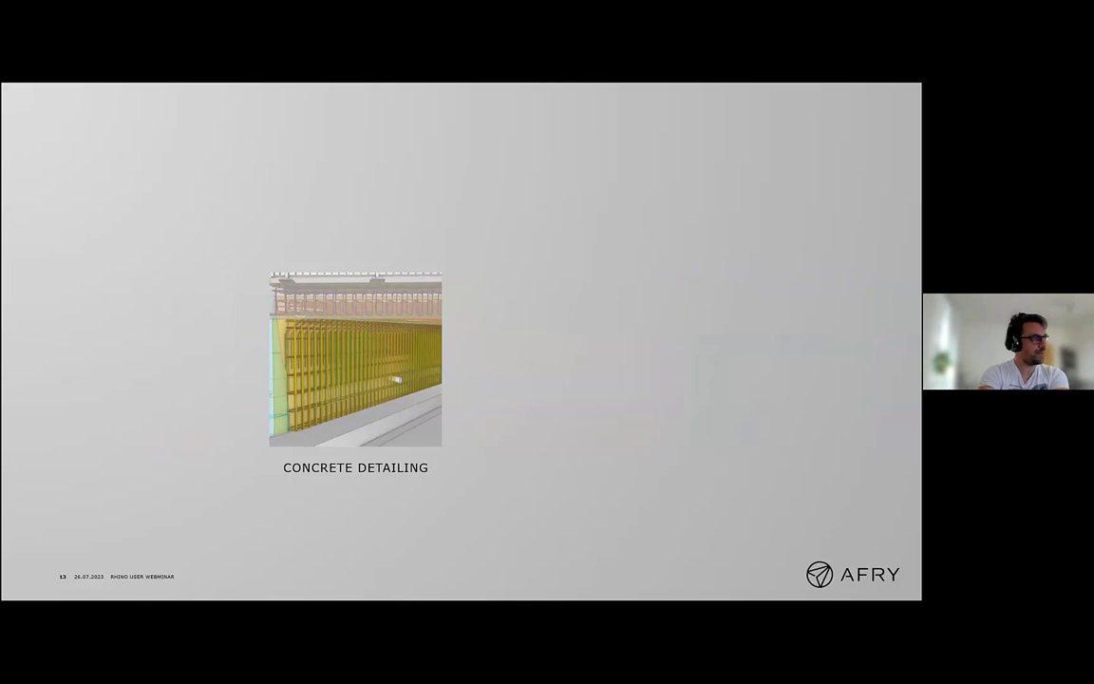
{"action": "key", "text": "Right"}
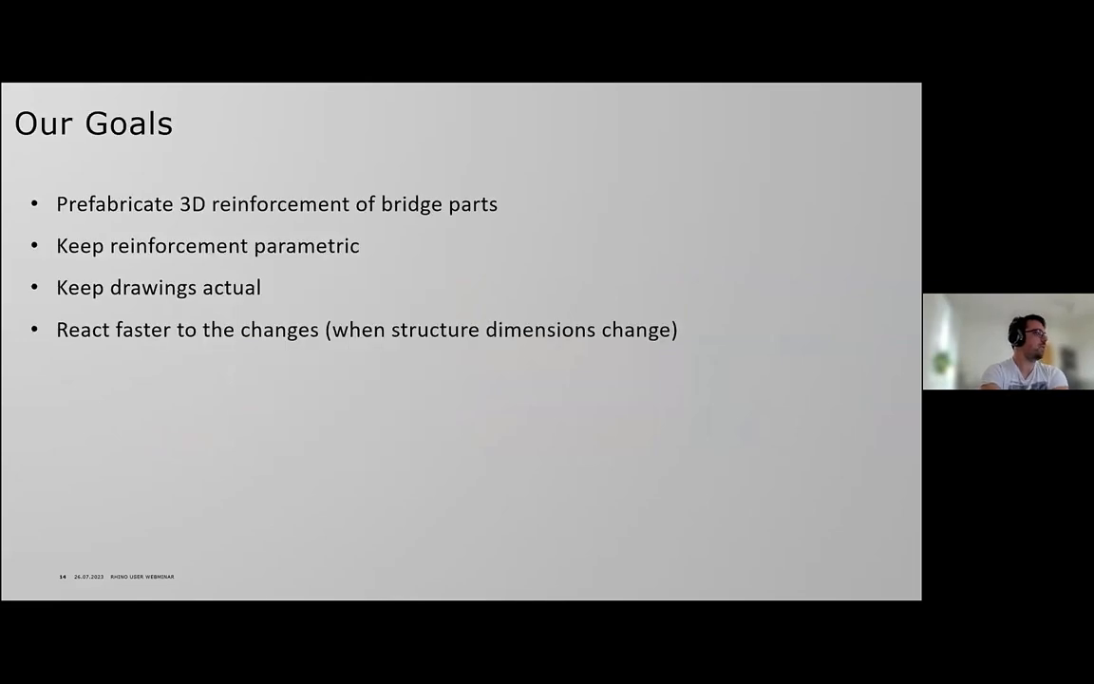
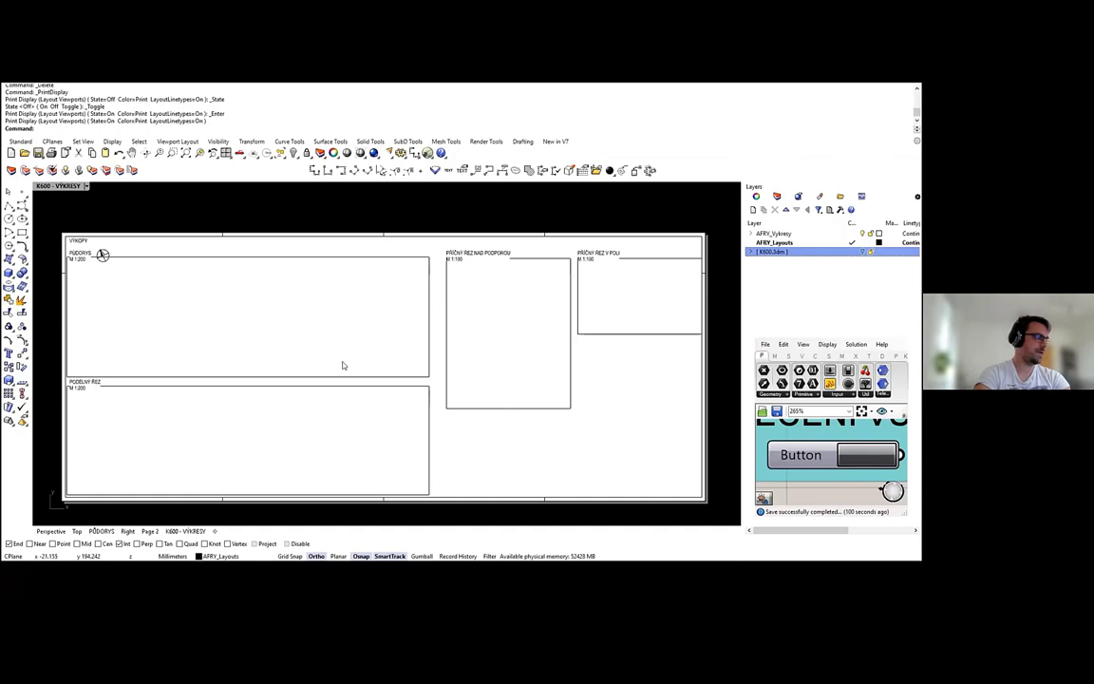
Activate the PŮDORYS detail on the K600 - VÝKRESY layout and trigger the Grasshopper button.
{"action": "double_click", "coordinate": [342, 366]}
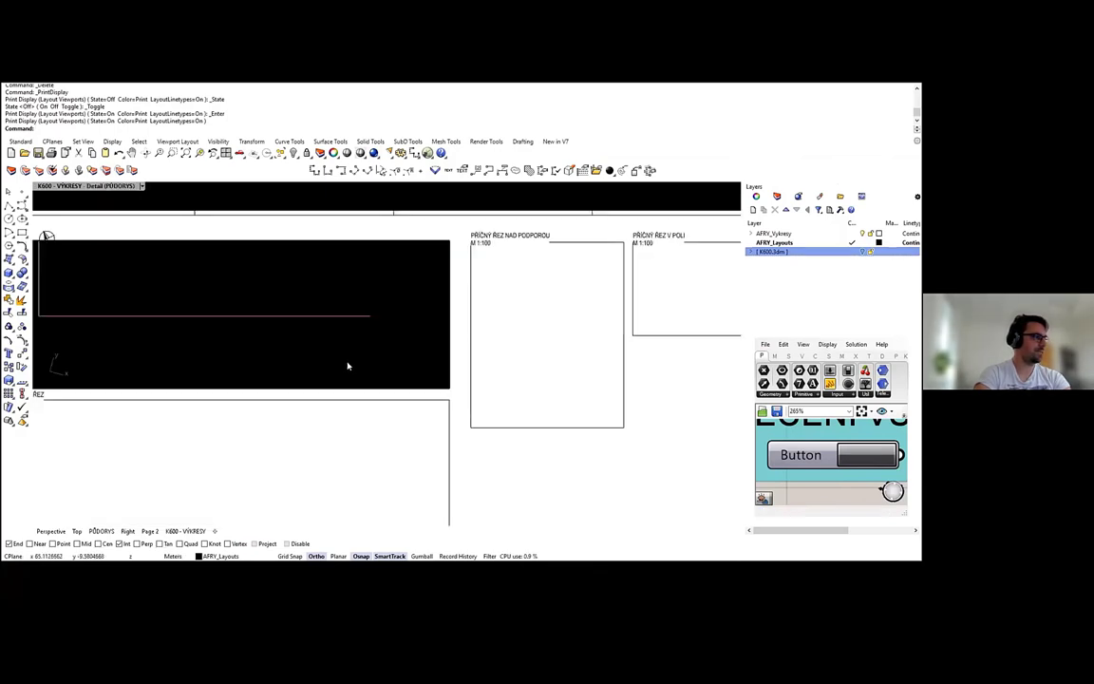
{"action": "scroll", "coordinate": [365, 369], "scroll_direction": "up", "scroll_amount": 2}
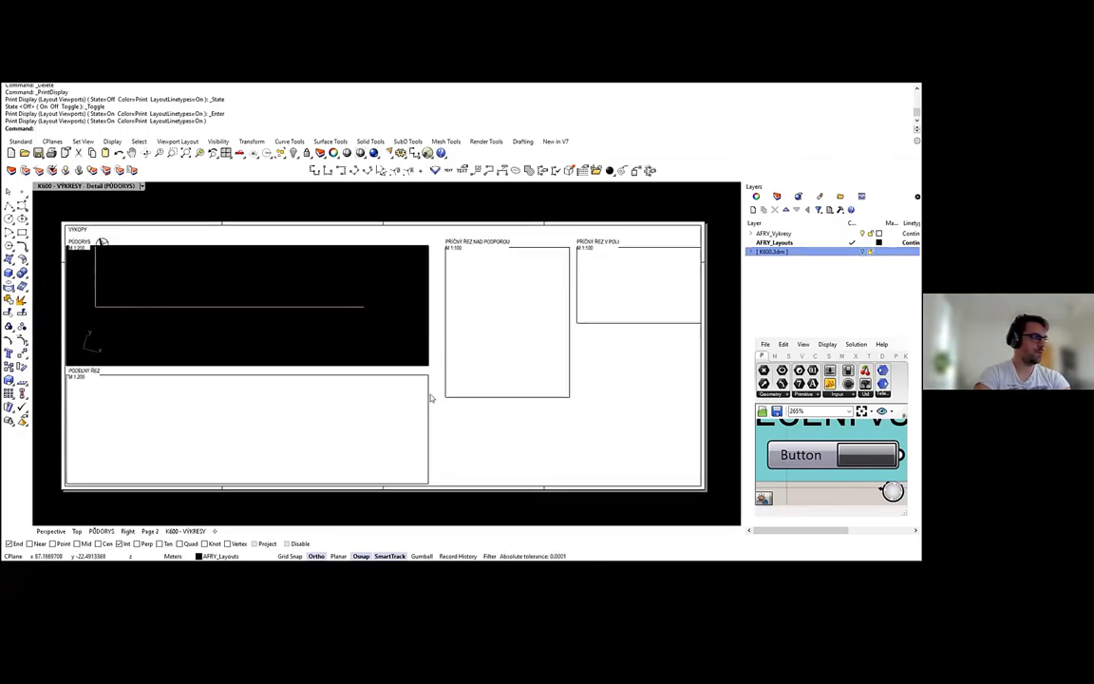
{"action": "left_click", "coordinate": [858, 456]}
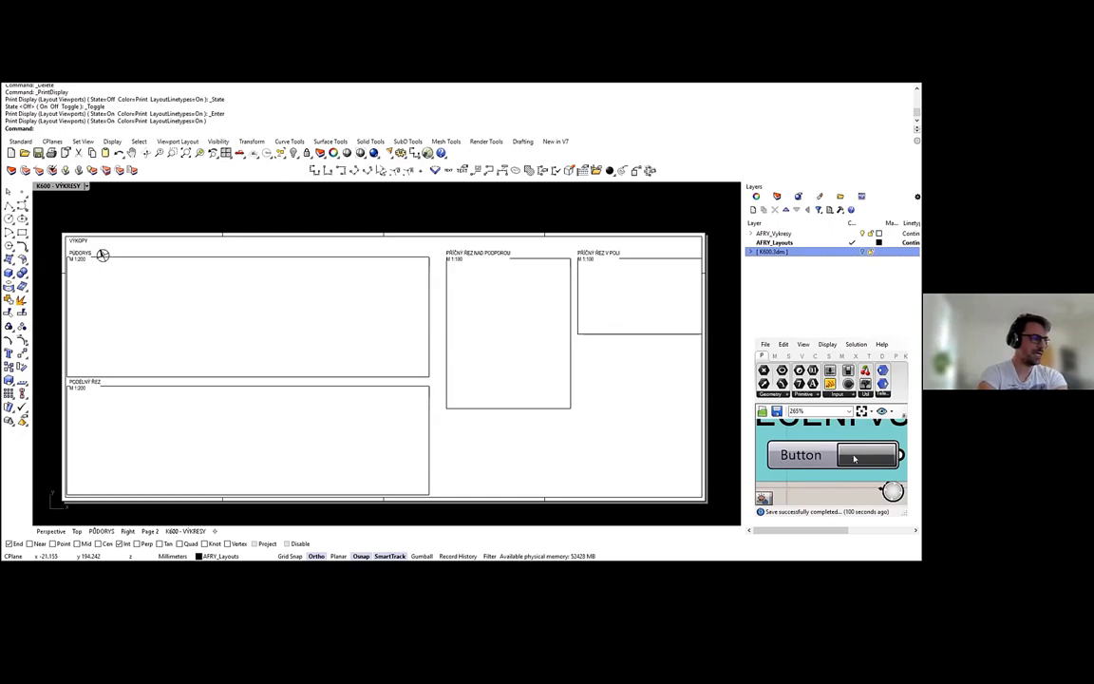
Switch from the slide show to the Rhino window with D35P_D12_204_11_TVO1.3dm.
{"action": "key", "text": "Right"}
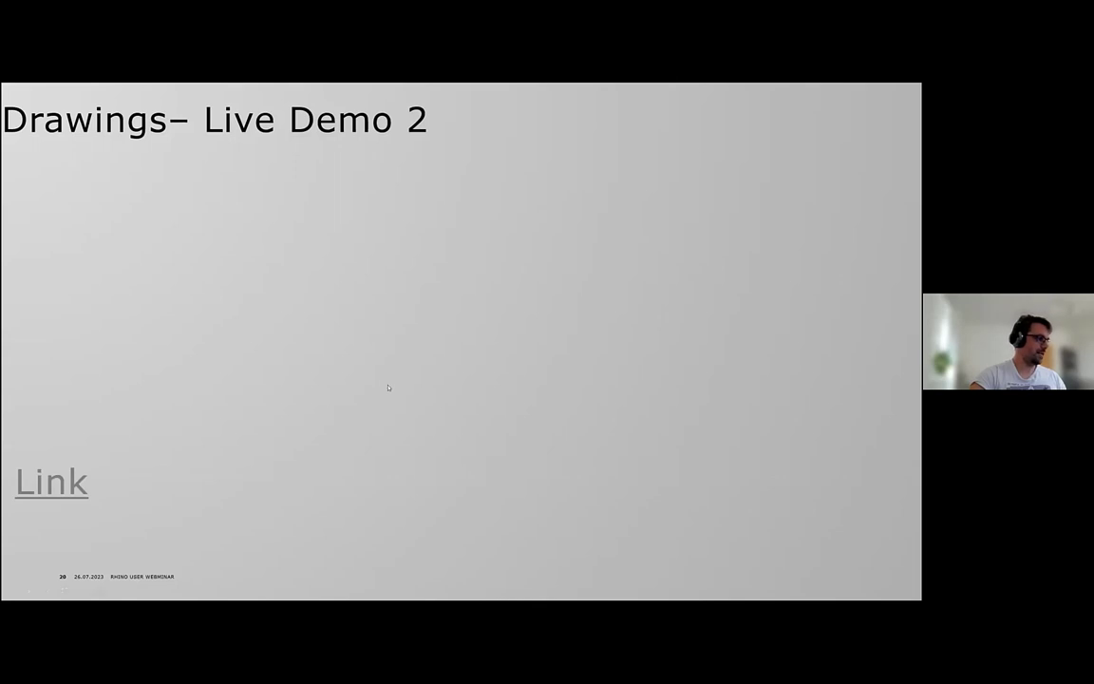
{"action": "key", "text": "alt+Tab"}
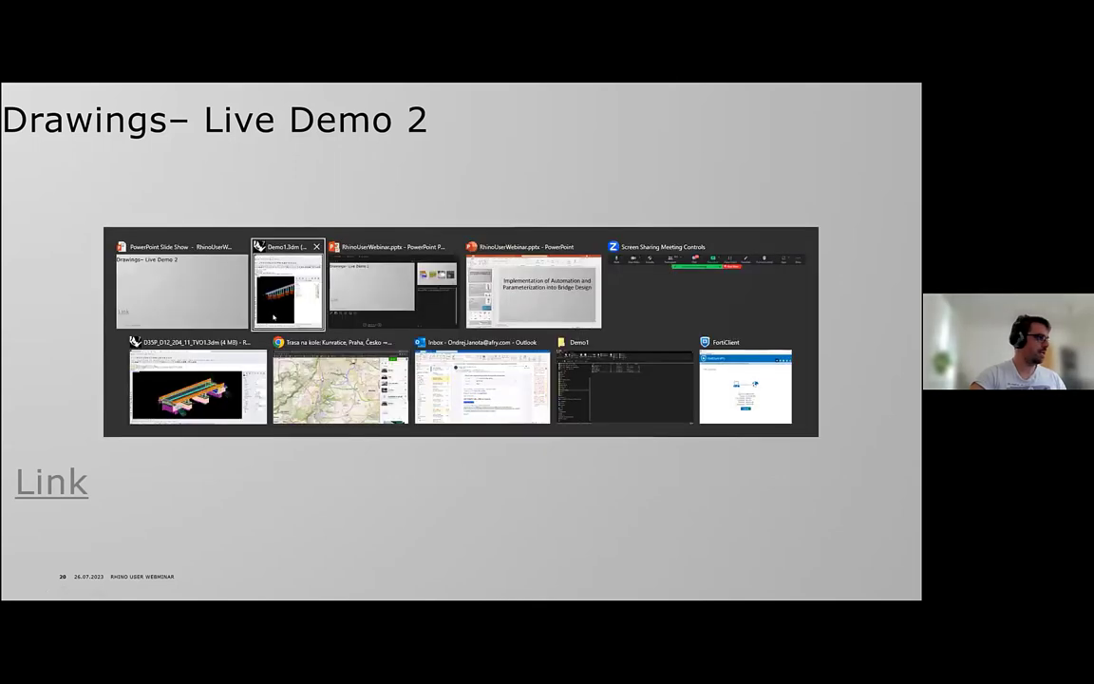
{"action": "left_click", "coordinate": [186, 370]}
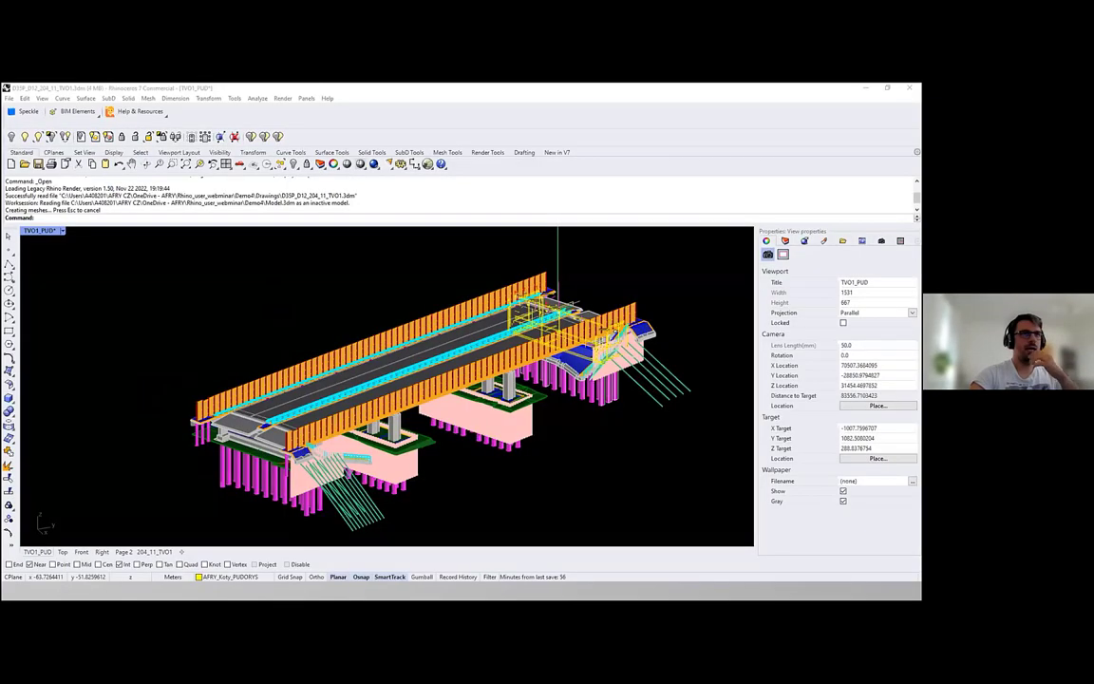
{"action": "left_click", "coordinate": [916, 90]}
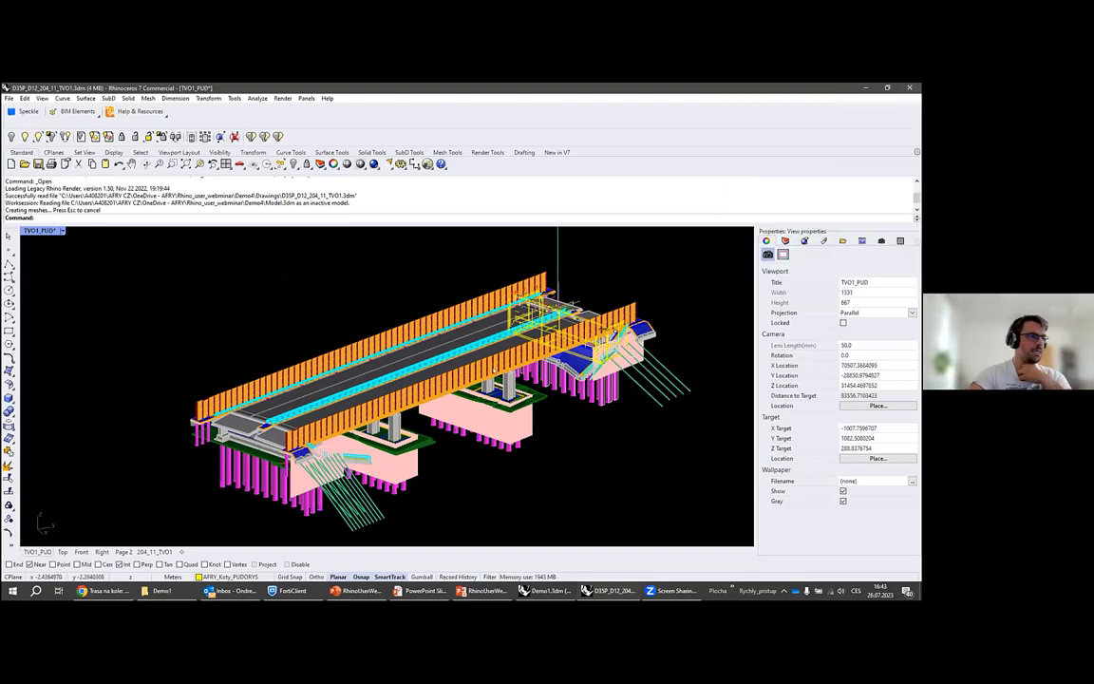
Display the layer list for the bridge model and hide the attached Model.3dm layer.
{"action": "scroll", "coordinate": [450, 355], "scroll_direction": "down", "scroll_amount": 4}
{"action": "right_click_drag", "start_coordinate": [449, 355], "coordinate": [487, 359]}
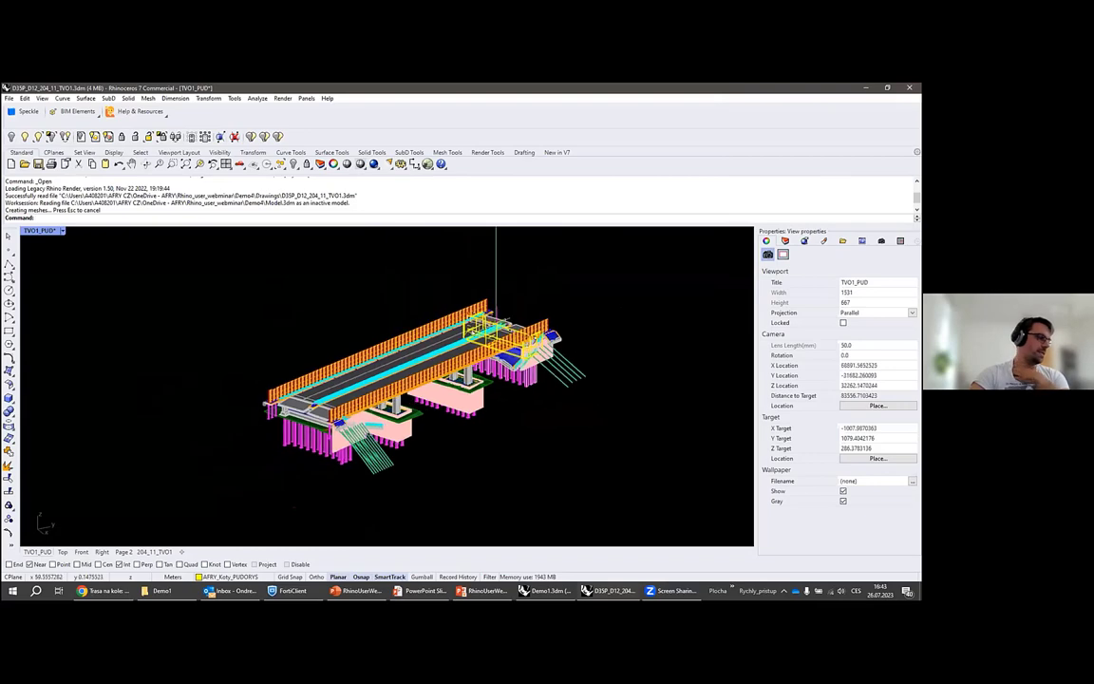
{"action": "scroll", "coordinate": [465, 353], "scroll_direction": "up", "scroll_amount": 5}
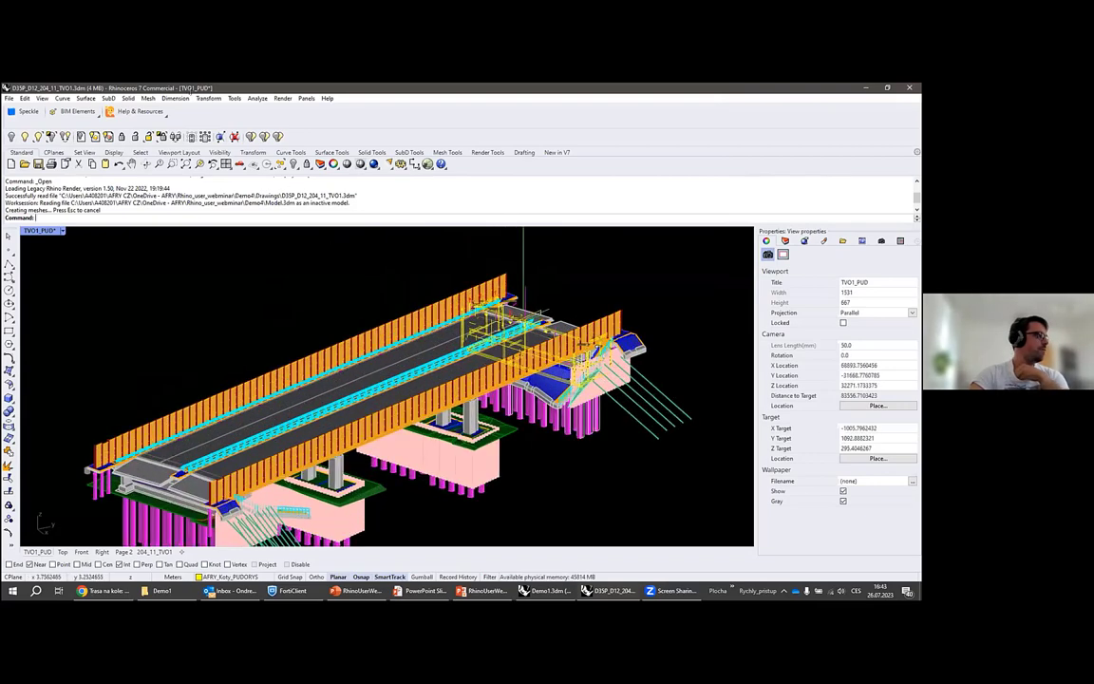
{"action": "right_click_drag", "start_coordinate": [465, 353], "coordinate": [389, 351]}
{"action": "scroll", "coordinate": [450, 304], "scroll_direction": "down", "scroll_amount": 3}
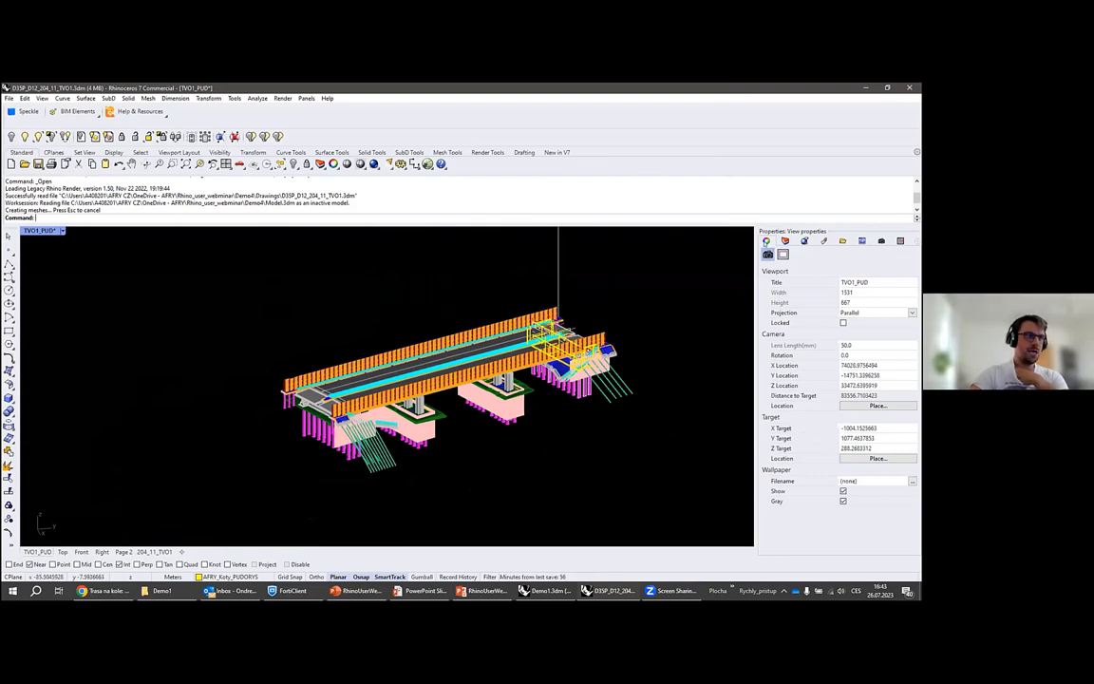
{"action": "left_click", "coordinate": [785, 241]}
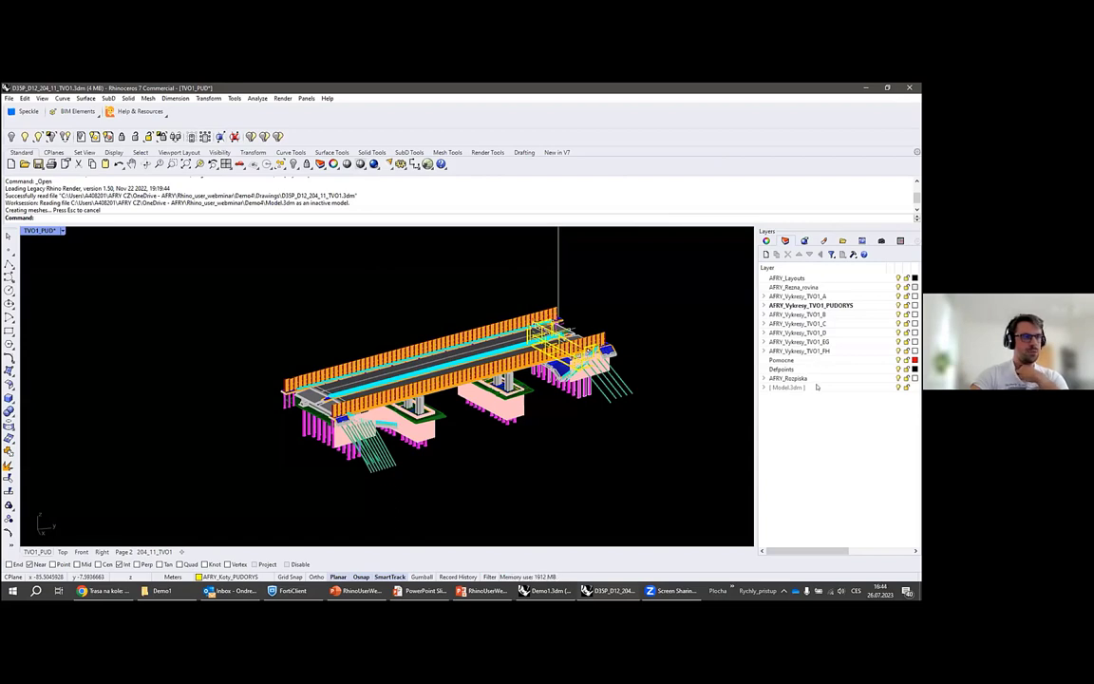
{"action": "left_click", "coordinate": [896, 388]}
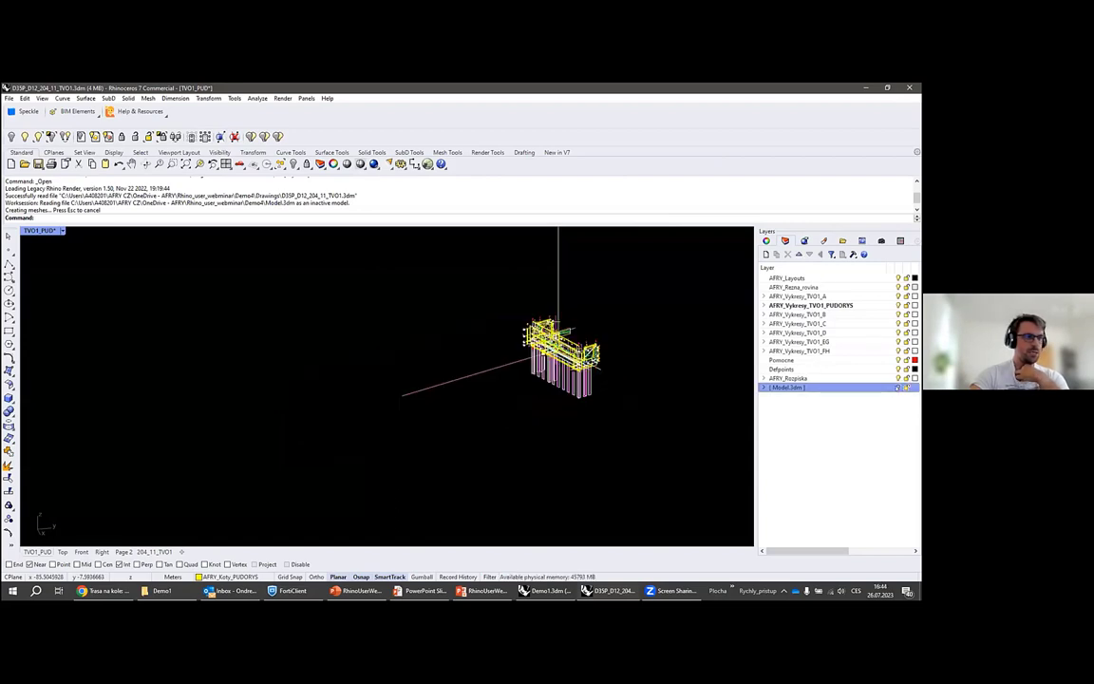
Examine the bridge and its annotated end abutment with Model.3dm shown, and turn that layer off to isolate the abutment drawing geometry.
{"action": "right_click_drag", "start_coordinate": [375, 375], "coordinate": [439, 382]}
{"action": "scroll", "coordinate": [440, 382], "scroll_direction": "up", "scroll_amount": 5}
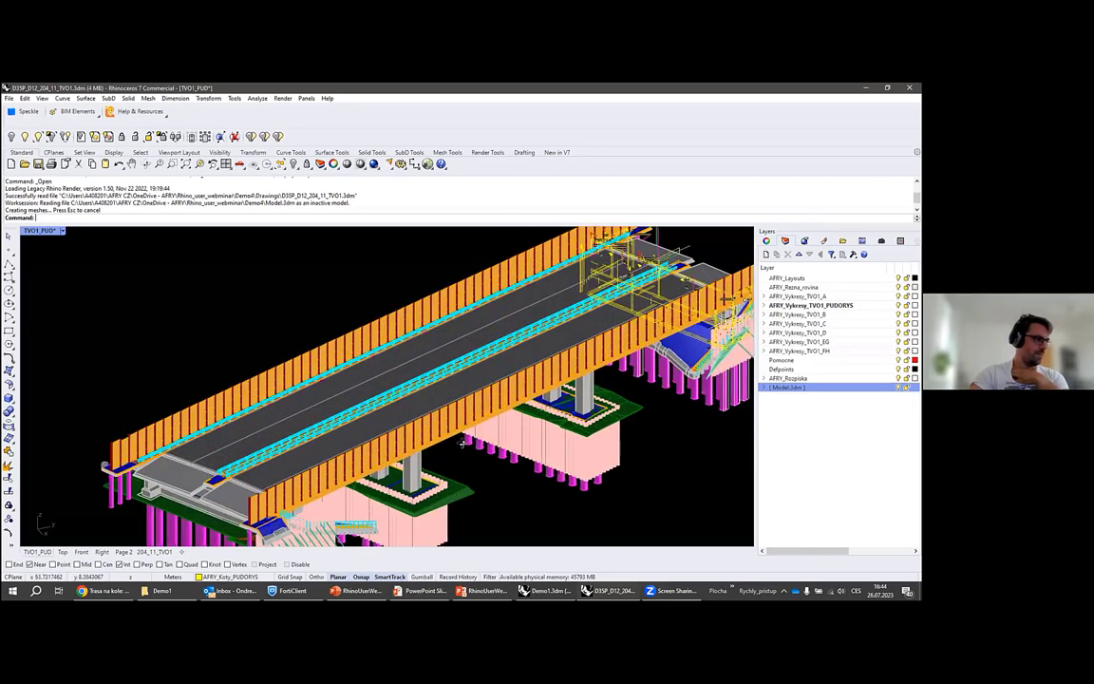
{"action": "right_click_drag", "start_coordinate": [463, 456], "coordinate": [398, 291]}
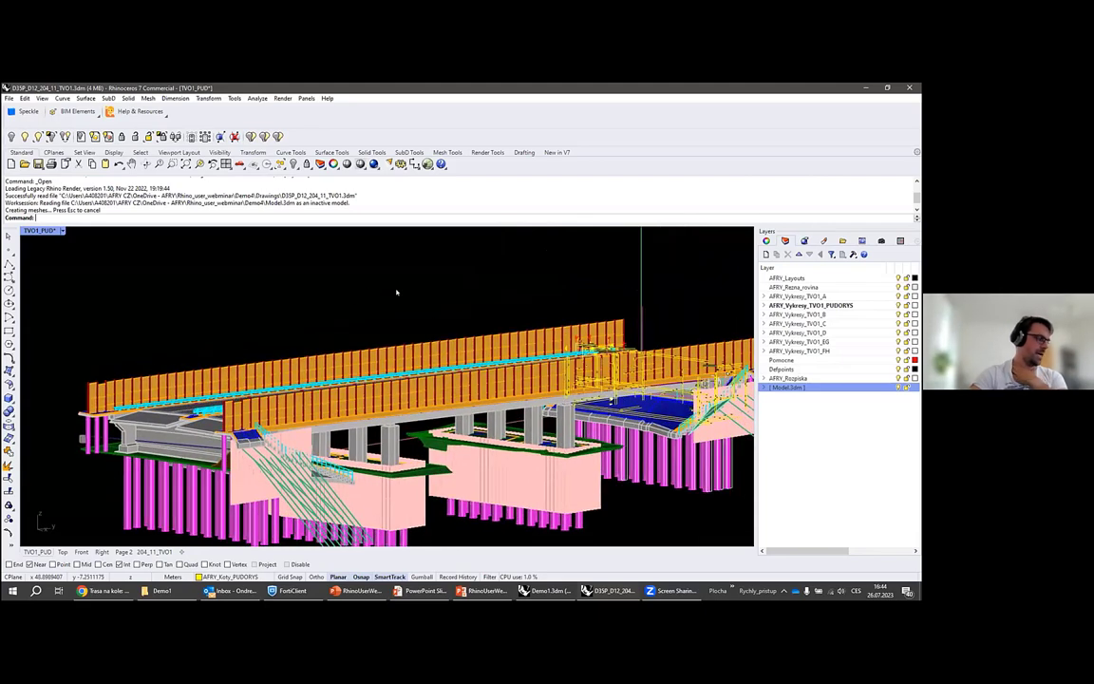
{"action": "scroll", "coordinate": [397, 292], "scroll_direction": "down", "scroll_amount": 3}
{"action": "scroll", "coordinate": [397, 293], "scroll_direction": "up", "scroll_amount": 5}
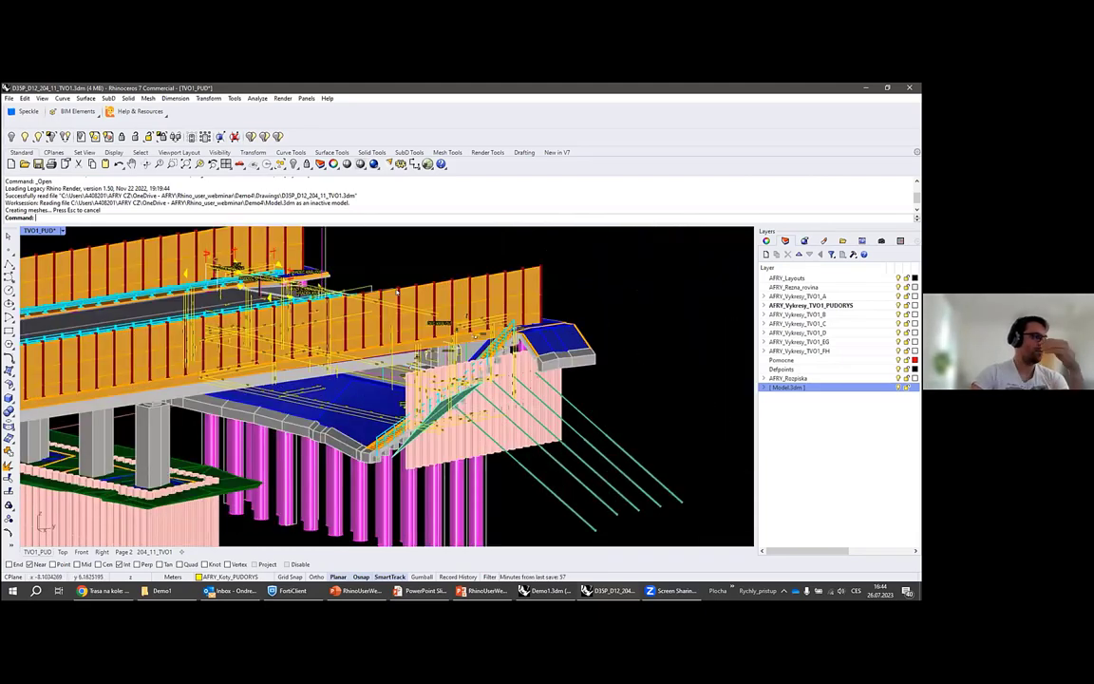
{"action": "scroll", "coordinate": [397, 292], "scroll_direction": "down", "scroll_amount": 4}
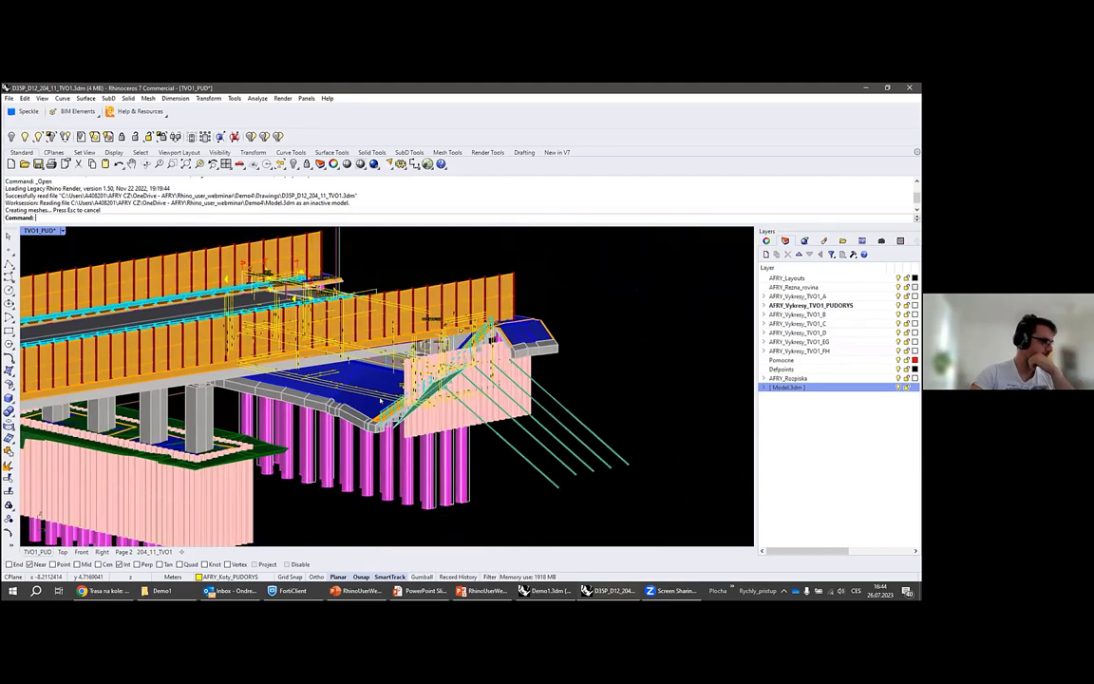
{"action": "scroll", "coordinate": [319, 385], "scroll_direction": "up", "scroll_amount": 2}
{"action": "left_click", "coordinate": [898, 387]}
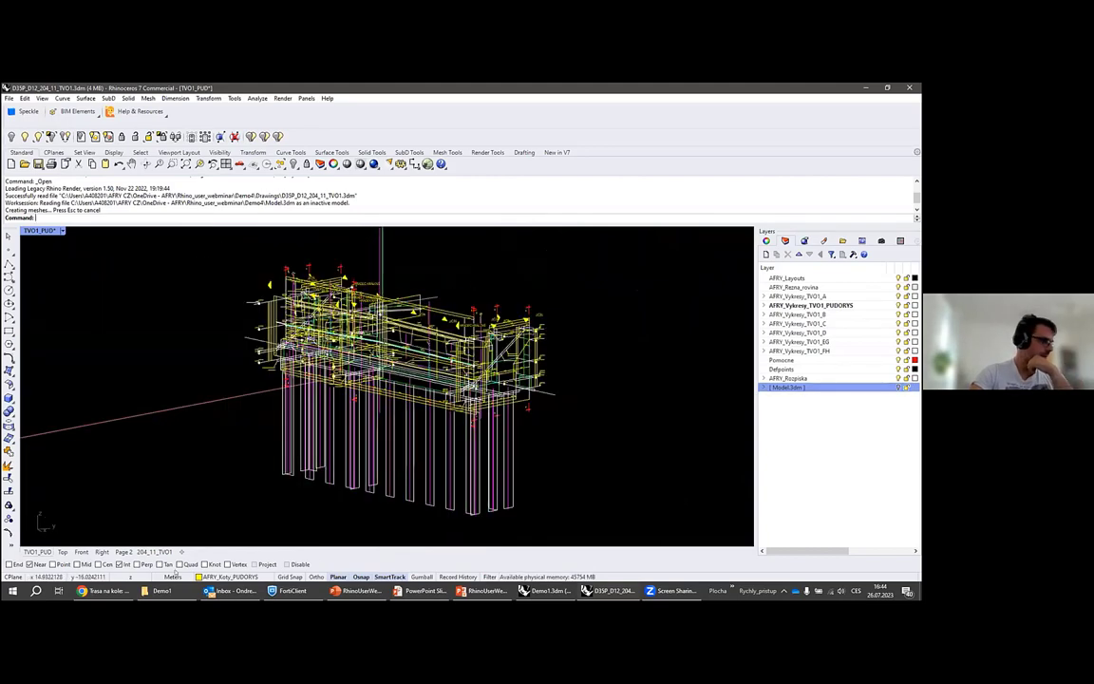
Open the 204_11_TVO1 layout and turn on print preview for the sheet.
{"action": "left_click", "coordinate": [154, 552]}
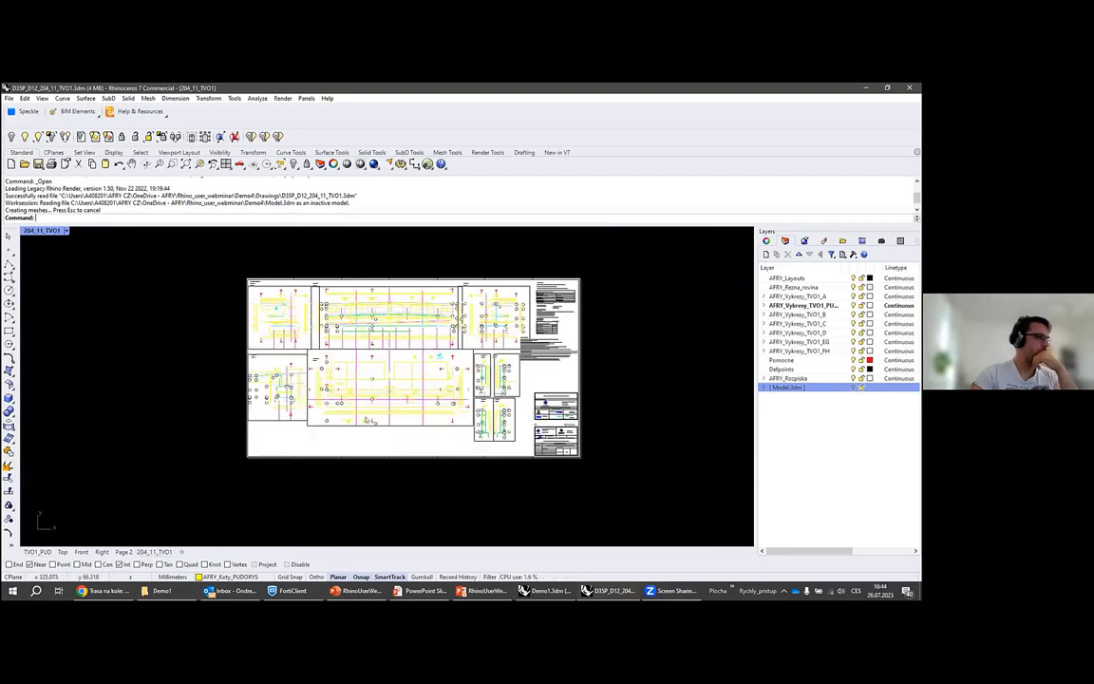
{"action": "scroll", "coordinate": [367, 420], "scroll_direction": "up", "scroll_amount": 4}
{"action": "left_click", "coordinate": [66, 231]}
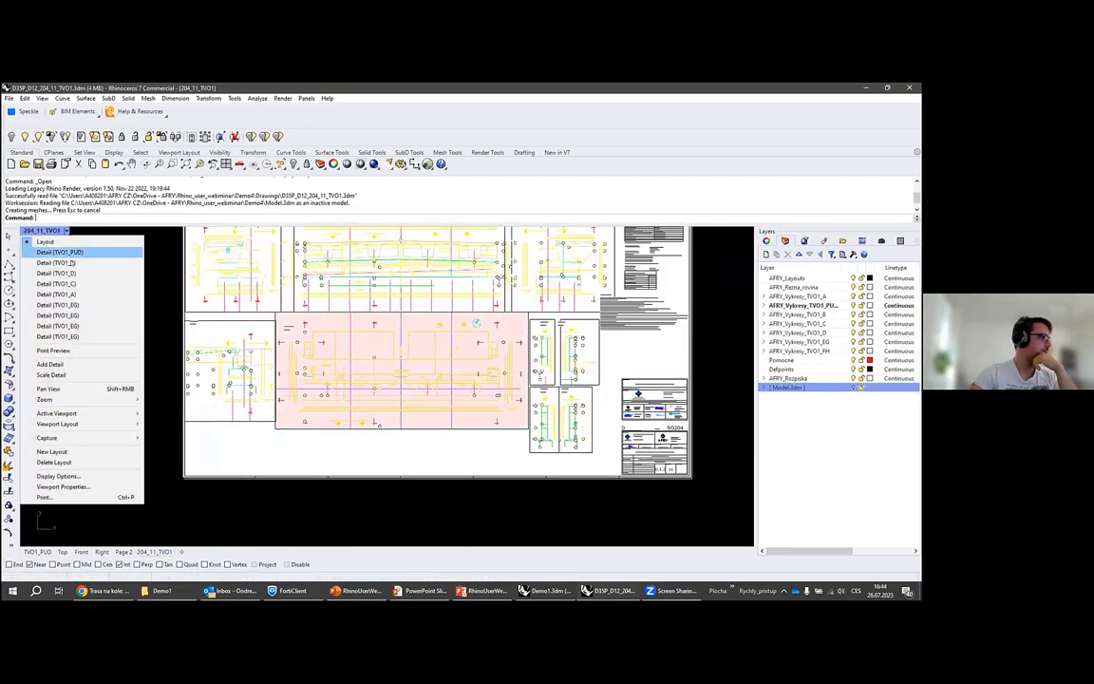
{"action": "left_click", "coordinate": [29, 315]}
{"action": "mouse_move", "coordinate": [290, 318]}
{"action": "right_mouse_down"}
{"action": "mouse_move", "coordinate": [272, 354]}
{"action": "mouse_move", "coordinate": [300, 335]}
{"action": "right_mouse_up"}
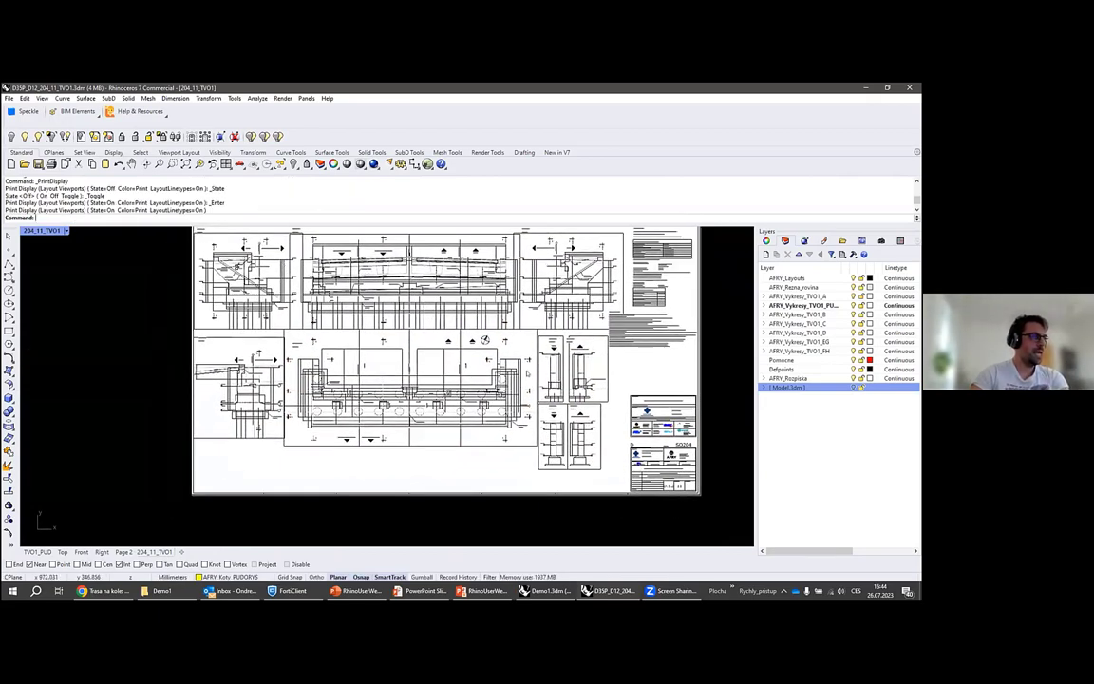
Examine the sheet's title block, material specification, concrete volumes and notes, and return to the TVO1_PUD model view.
{"action": "right_click_drag", "start_coordinate": [615, 426], "coordinate": [546, 410]}
{"action": "scroll", "coordinate": [587, 415], "scroll_direction": "up", "scroll_amount": 6}
{"action": "scroll", "coordinate": [582, 410], "scroll_direction": "down", "scroll_amount": 6}
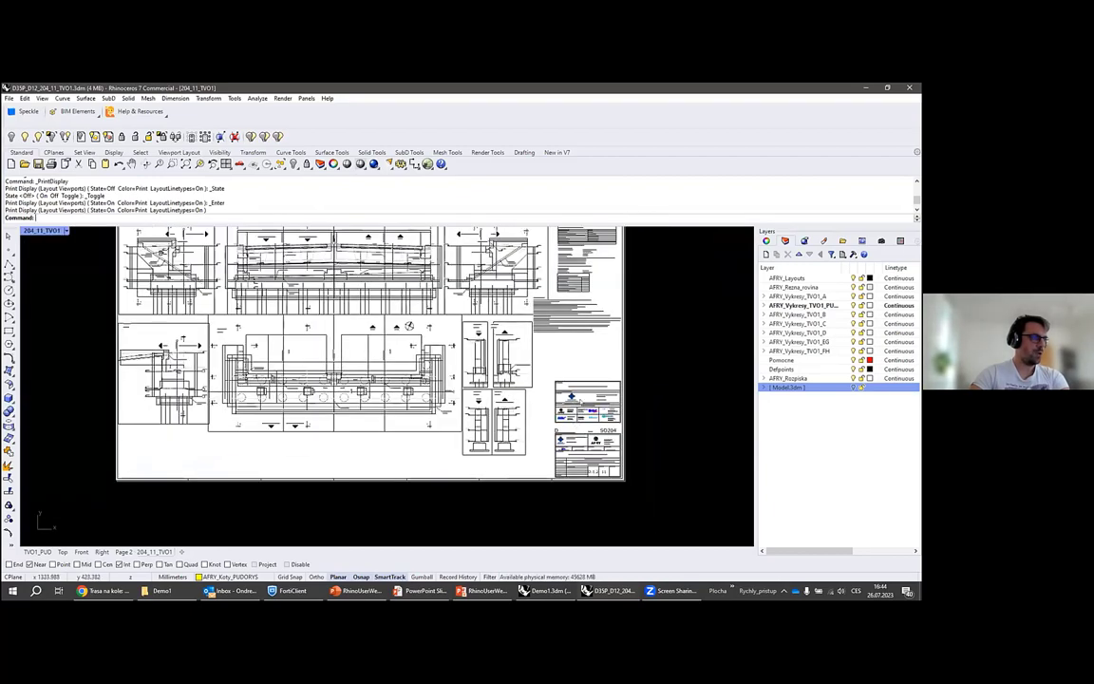
{"action": "scroll", "coordinate": [523, 409], "scroll_direction": "up", "scroll_amount": 5}
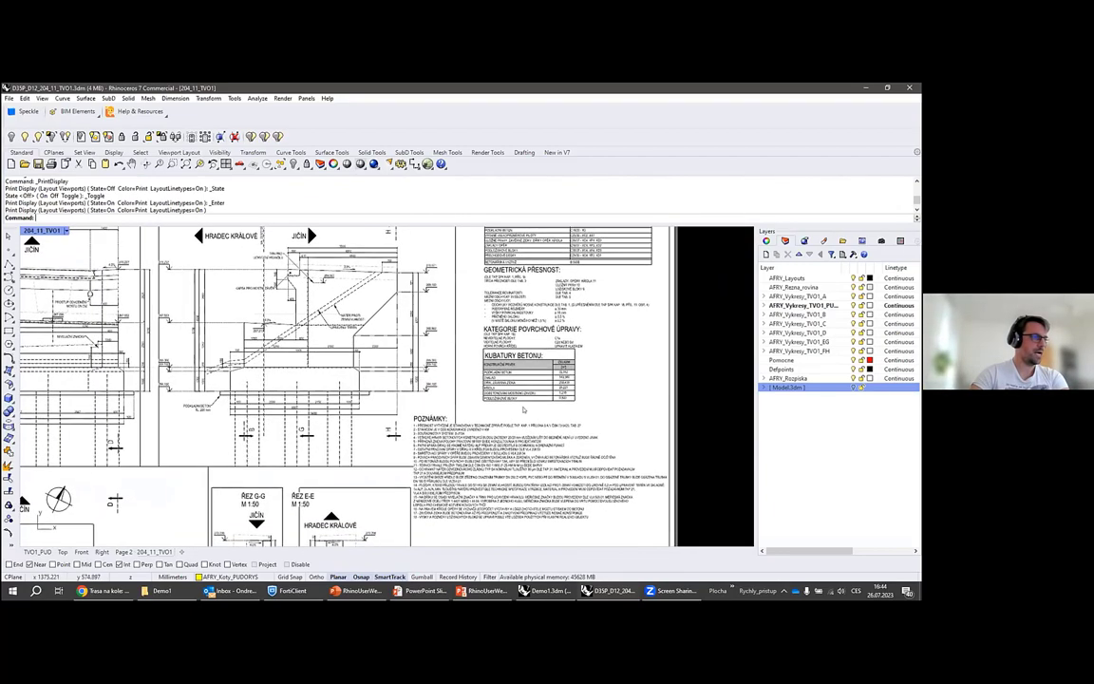
{"action": "right_click_drag", "start_coordinate": [524, 409], "coordinate": [511, 437]}
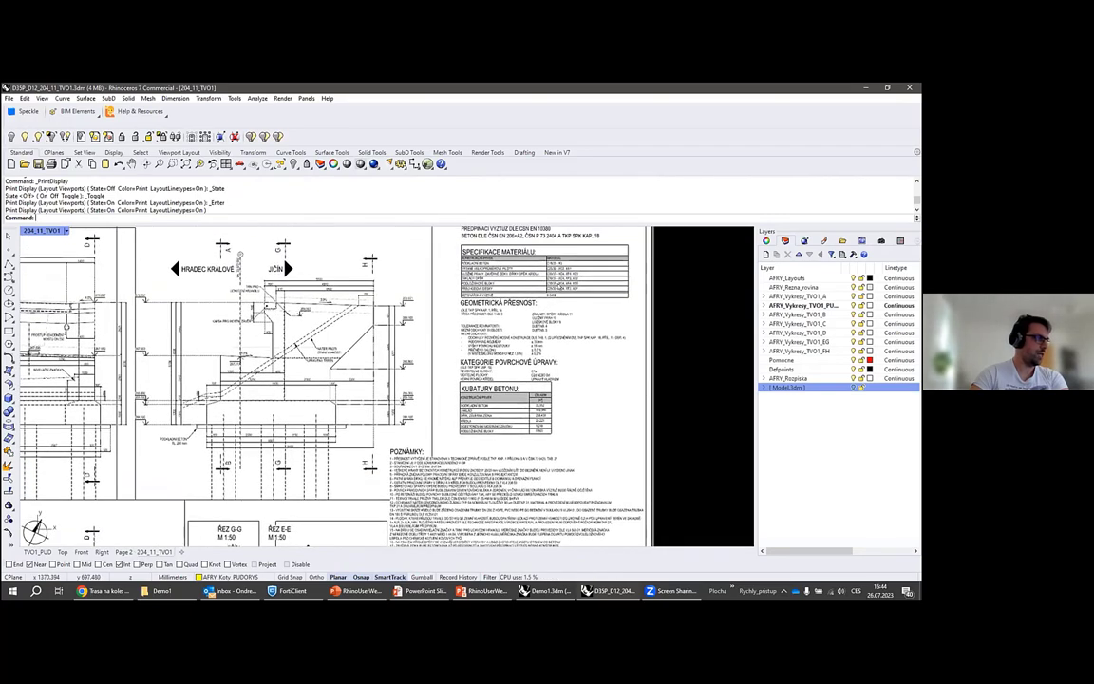
{"action": "scroll", "coordinate": [542, 300], "scroll_direction": "down", "scroll_amount": 7}
{"action": "right_click_drag", "start_coordinate": [542, 300], "coordinate": [749, 254]}
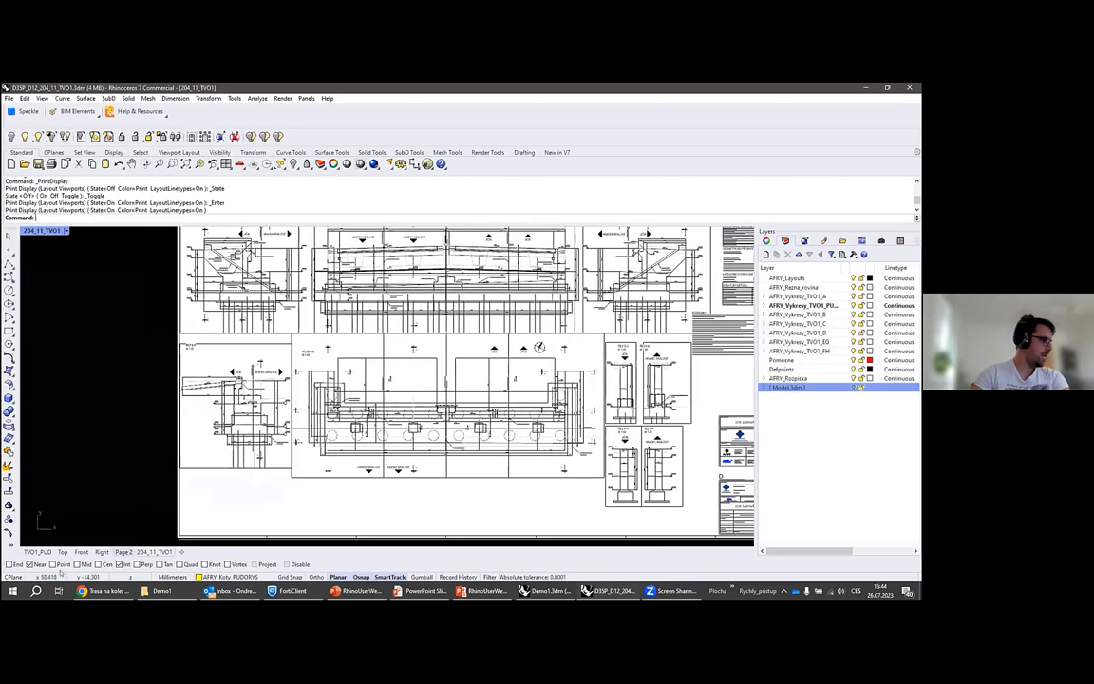
{"action": "left_click", "coordinate": [38, 551]}
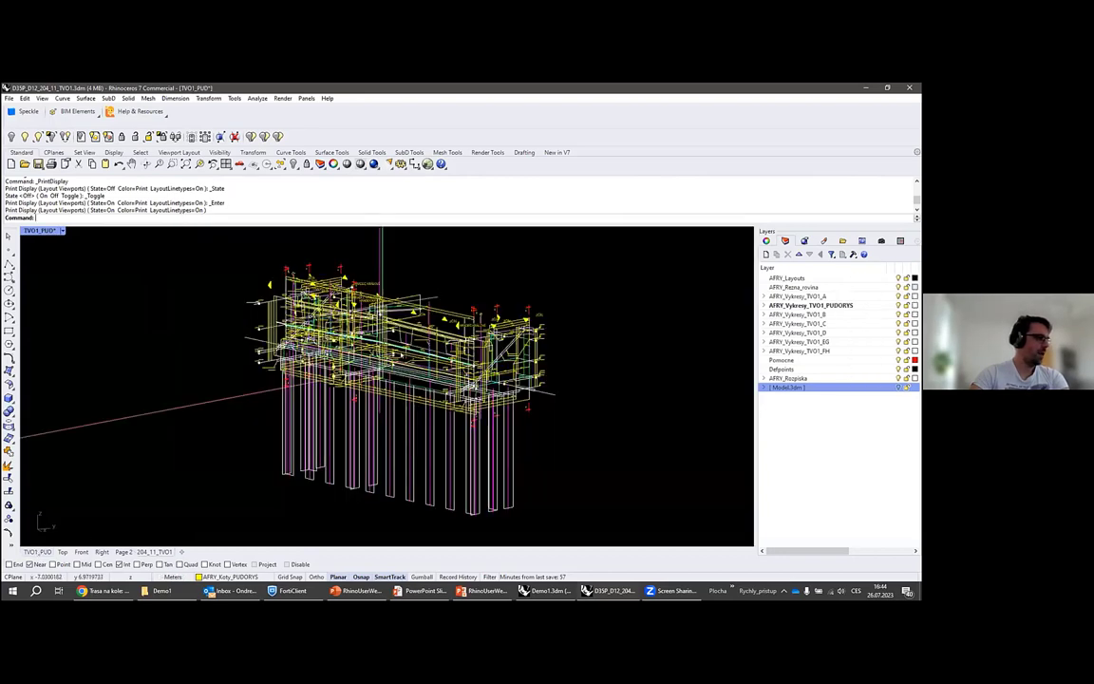
Examine the abutment drawing geometry in 3D and display the list of named construction planes.
{"action": "right_click_drag", "start_coordinate": [333, 297], "coordinate": [395, 378]}
{"action": "scroll", "coordinate": [412, 270], "scroll_direction": "down", "scroll_amount": 9}
{"action": "scroll", "coordinate": [412, 271], "scroll_direction": "up", "scroll_amount": 7}
{"action": "scroll", "coordinate": [342, 479], "scroll_direction": "down", "scroll_amount": 4}
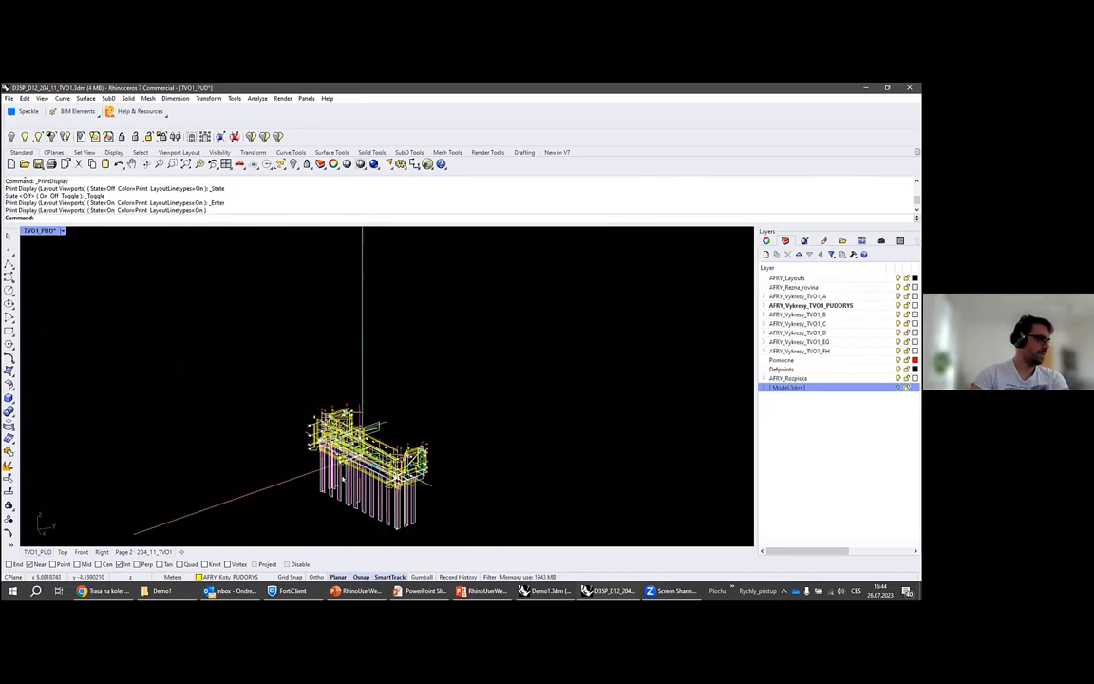
{"action": "scroll", "coordinate": [343, 477], "scroll_direction": "up", "scroll_amount": 4}
{"action": "scroll", "coordinate": [342, 478], "scroll_direction": "down", "scroll_amount": 1}
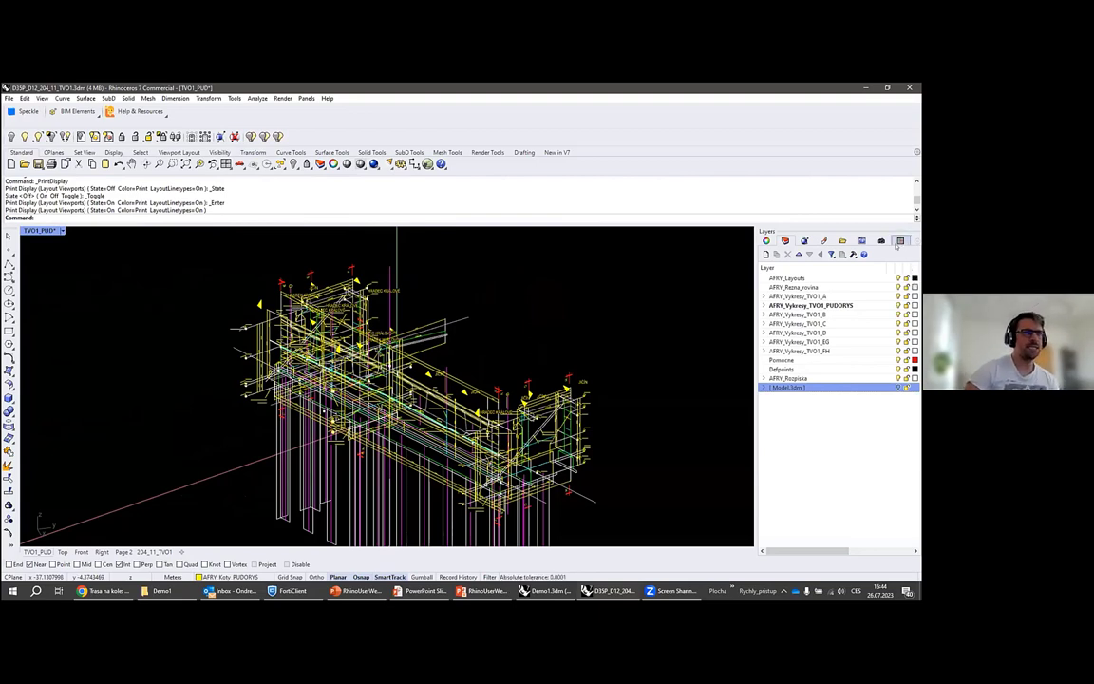
{"action": "left_click", "coordinate": [901, 241]}
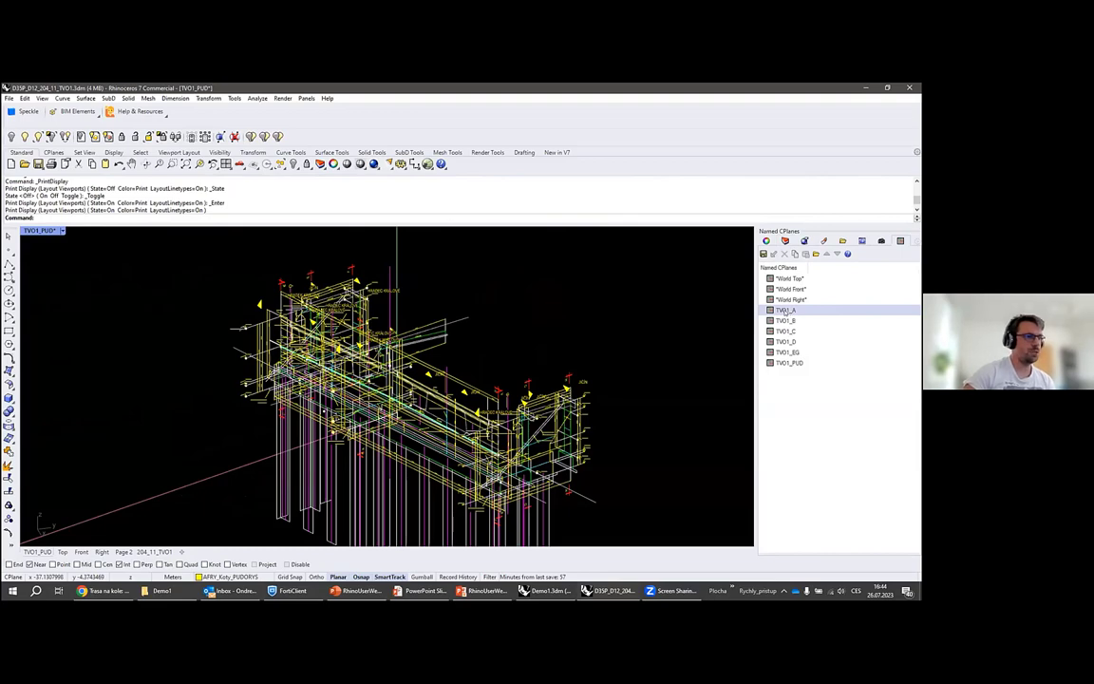
{"action": "scroll", "coordinate": [513, 355], "scroll_direction": "down", "scroll_amount": 2}
{"action": "right_click_drag", "start_coordinate": [513, 355], "coordinate": [539, 301], "text": "shift"}
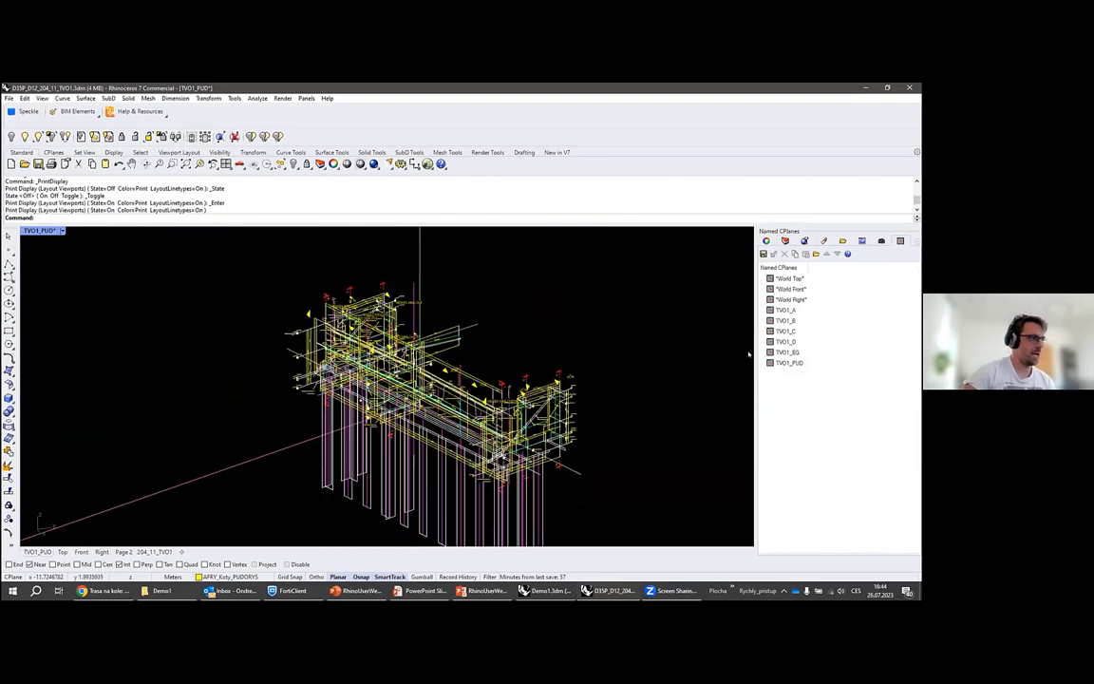
Restore the saved construction planes TVO1_A, TVO1_B, TVO1_C, TVO1_D, TVO1_EG and TVO1_PUD one after another.
{"action": "double_click", "coordinate": [788, 312]}
{"action": "double_click", "coordinate": [788, 322]}
{"action": "double_click", "coordinate": [790, 333]}
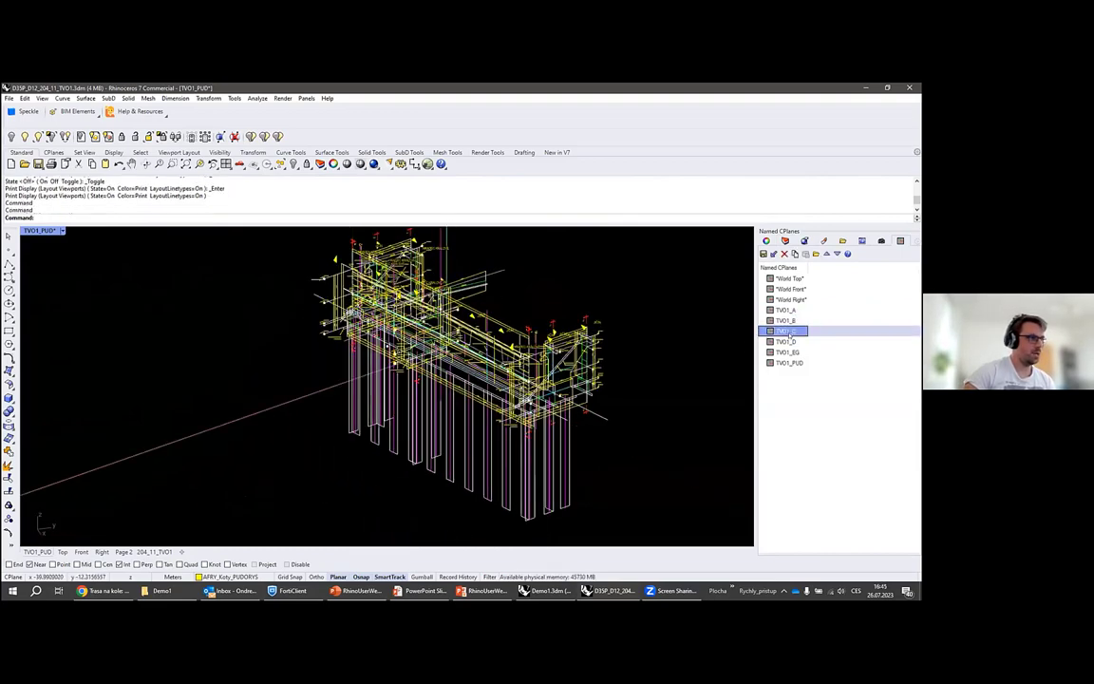
{"action": "double_click", "coordinate": [787, 341]}
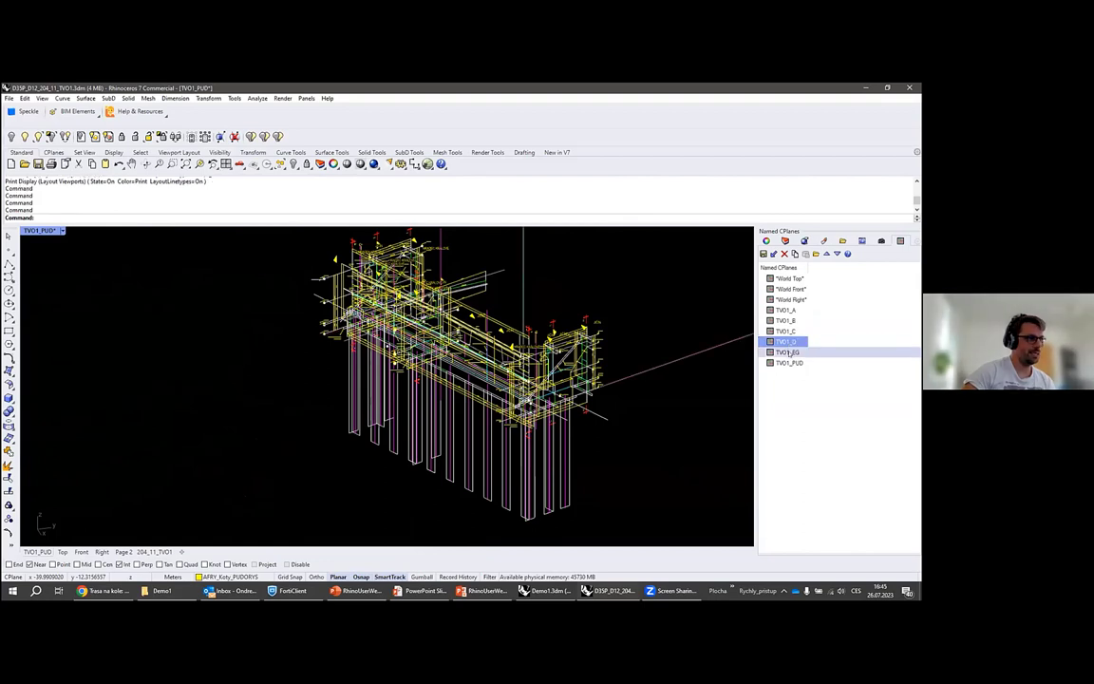
{"action": "double_click", "coordinate": [787, 351]}
{"action": "double_click", "coordinate": [788, 362]}
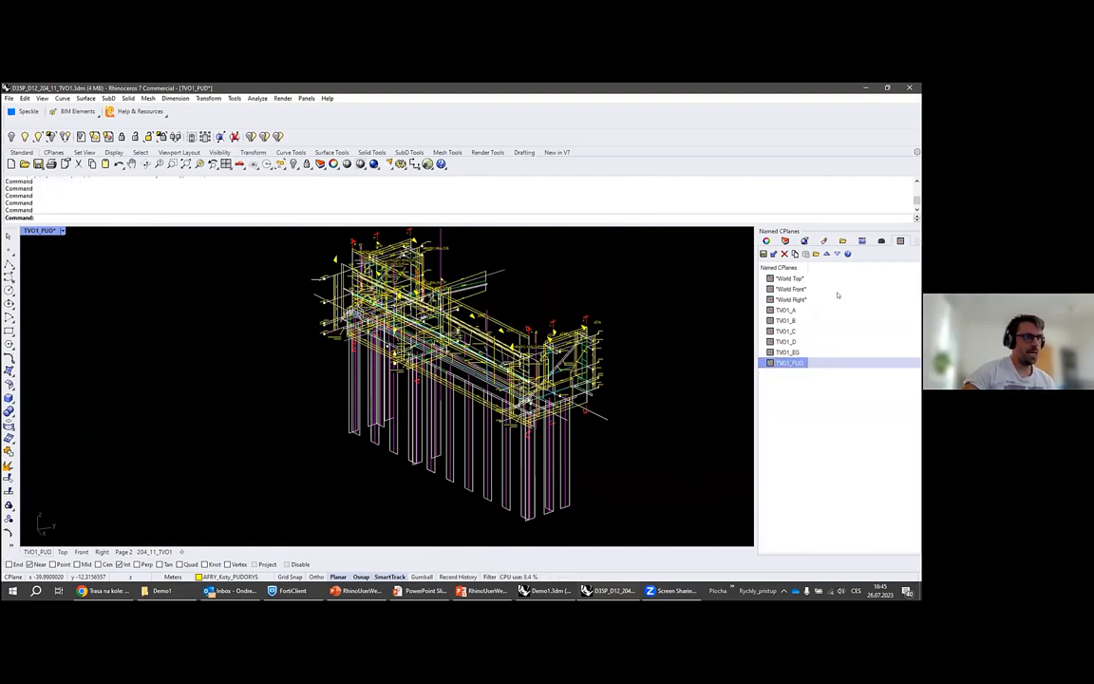
Display the named views and restore the TVO1_A view of the abutment.
{"action": "left_click", "coordinate": [880, 241]}
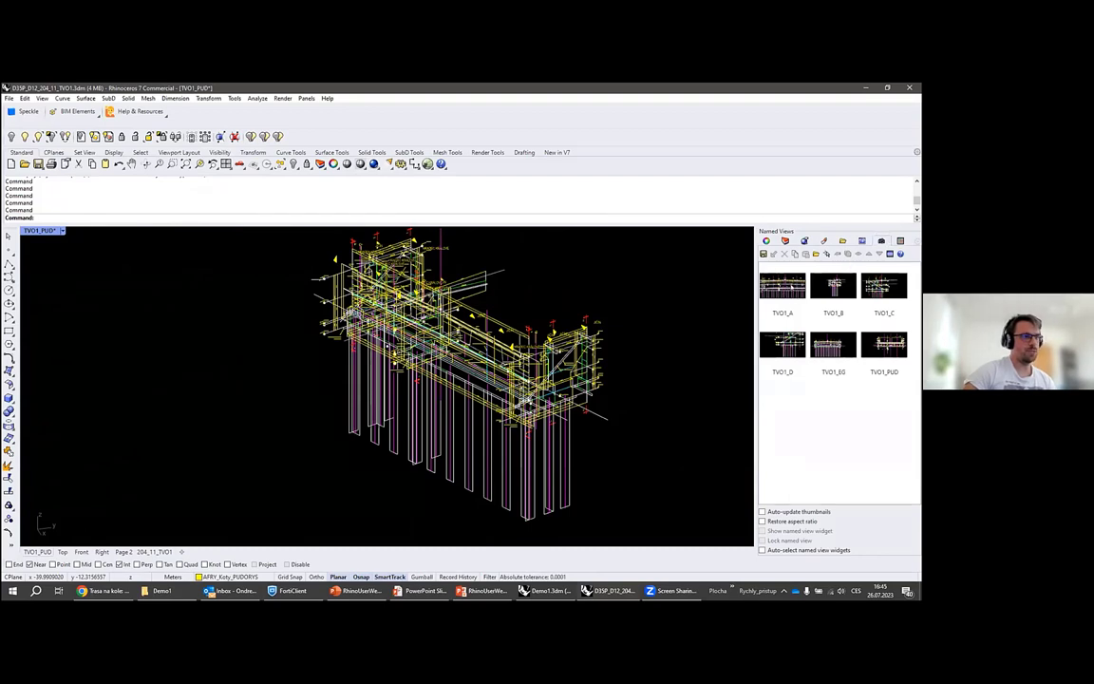
{"action": "double_click", "coordinate": [781, 285]}
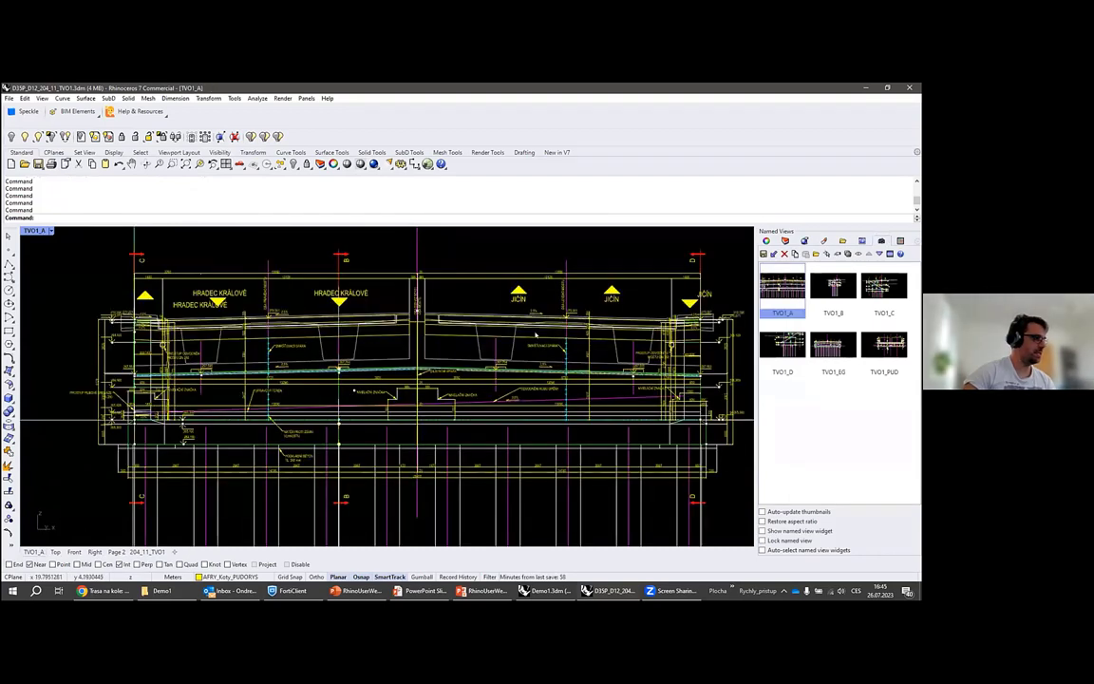
{"action": "scroll", "coordinate": [535, 335], "scroll_direction": "down", "scroll_amount": 3}
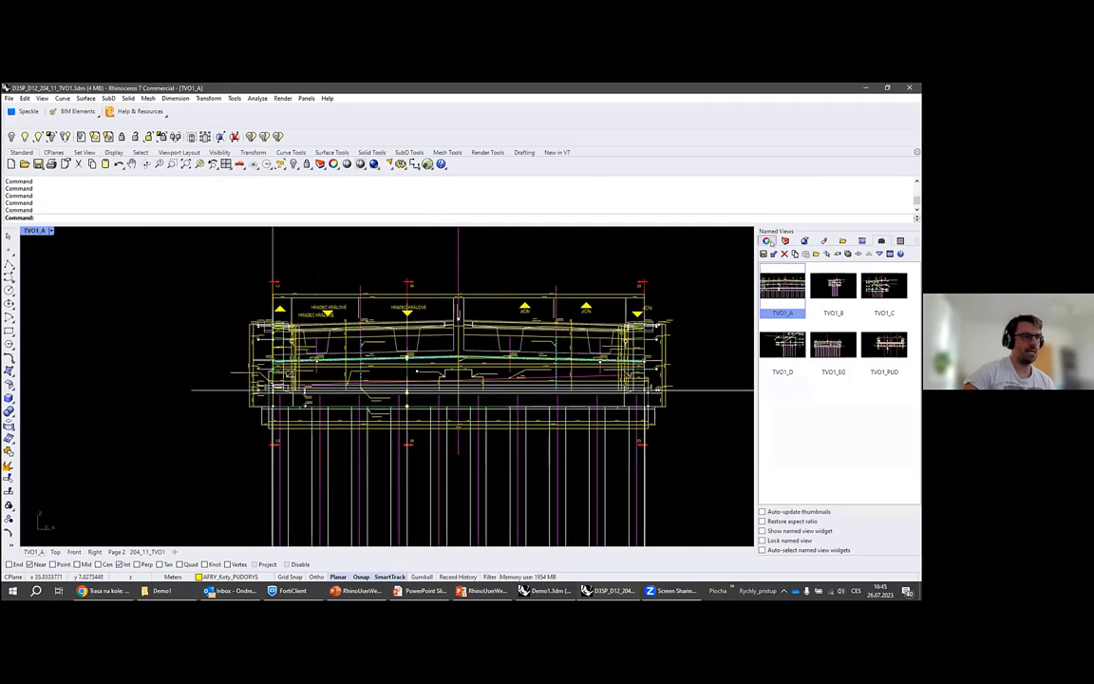
Make AFRY_Vykresy_TVO1_A the current layer and turn off the other drawing layers from AFRY_Vykresy_TVO1_PUDORYS to AFRY_Vykresy_TVO1_FH.
{"action": "left_click", "coordinate": [767, 240]}
{"action": "left_click", "coordinate": [786, 240]}
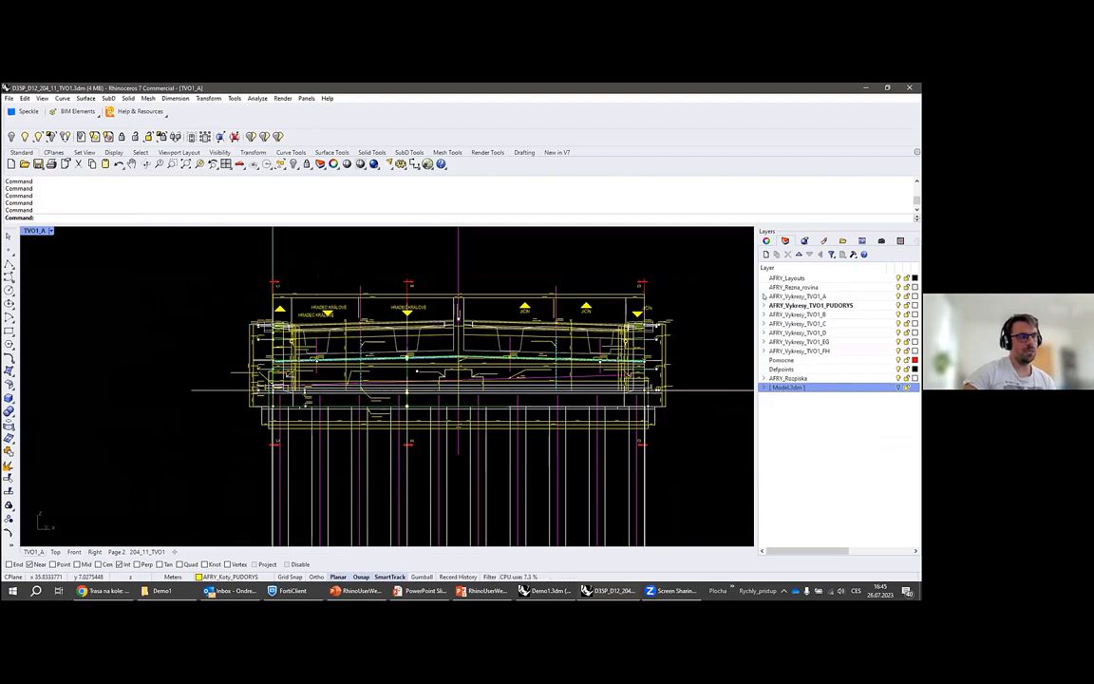
{"action": "left_click", "coordinate": [763, 296]}
{"action": "left_click", "coordinate": [764, 296]}
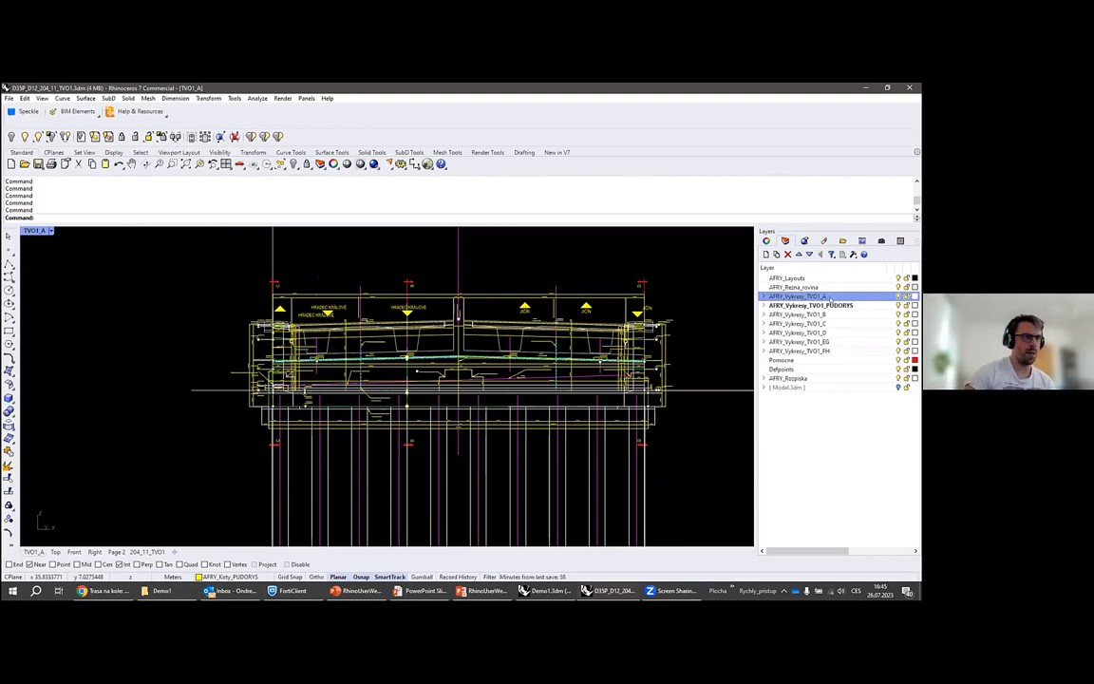
{"action": "left_click", "coordinate": [829, 352]}
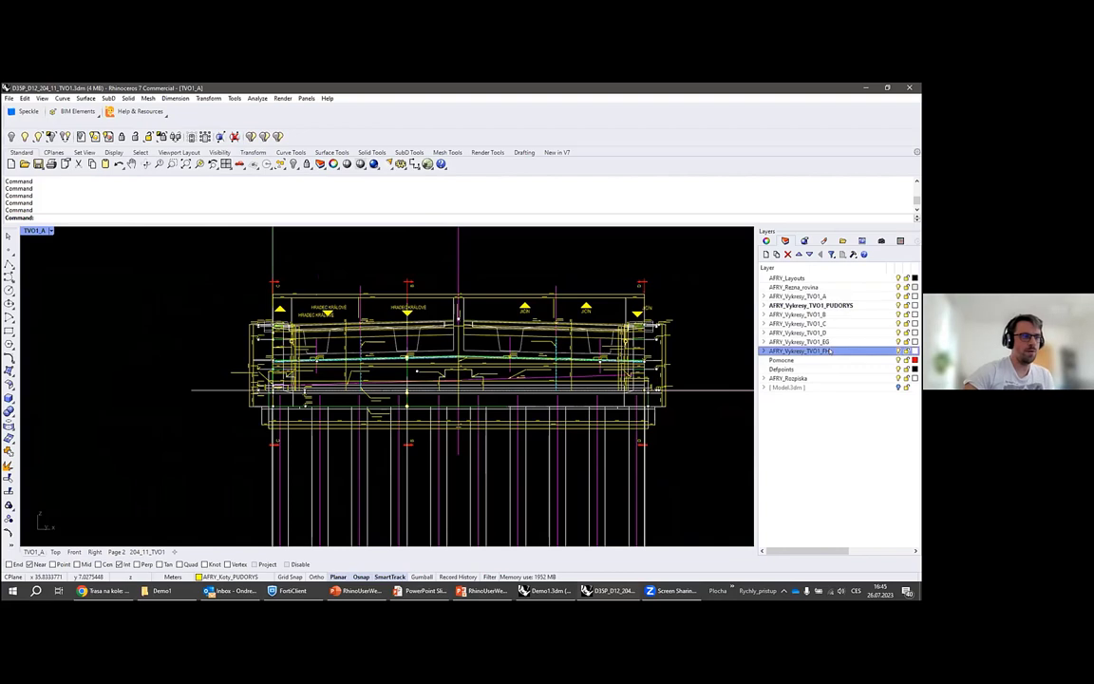
{"action": "left_click", "coordinate": [852, 306], "text": "shift"}
{"action": "double_click", "coordinate": [860, 296]}
{"action": "left_click", "coordinate": [861, 306]}
{"action": "left_click", "coordinate": [856, 351], "text": "shift"}
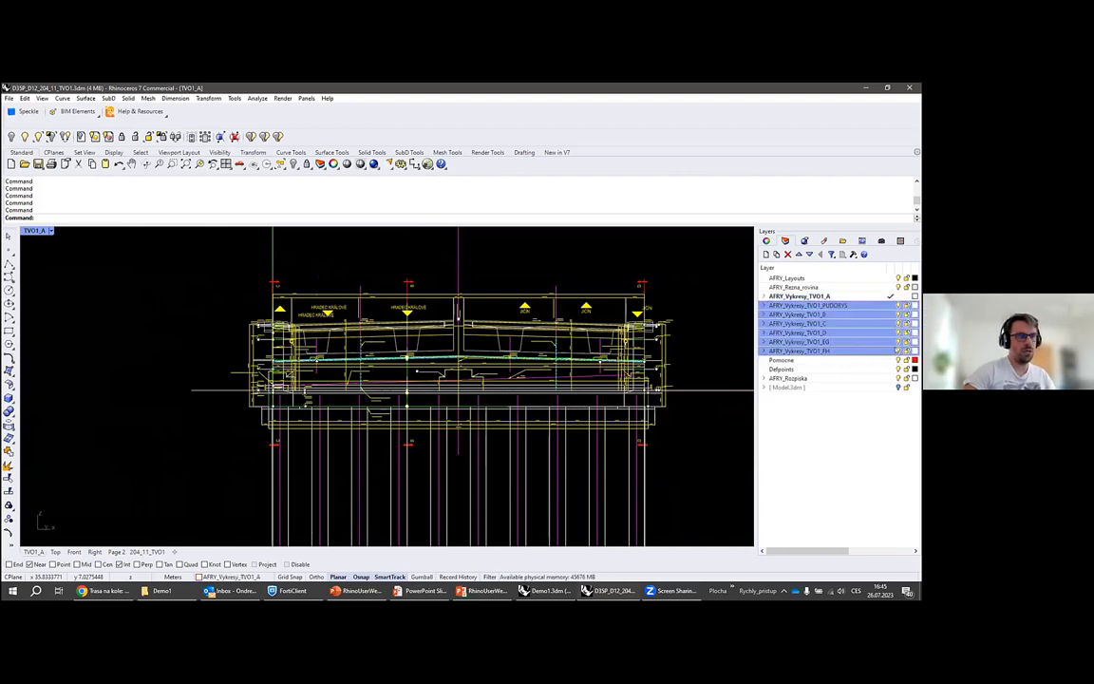
{"action": "left_click", "coordinate": [896, 351]}
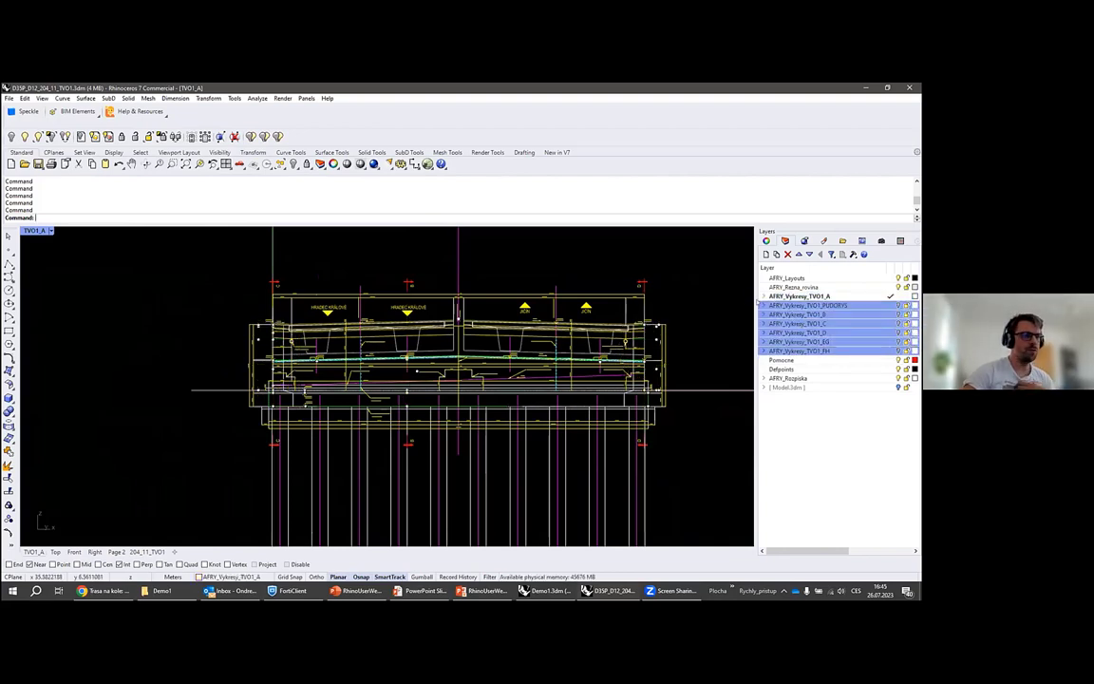
{"action": "left_click", "coordinate": [827, 296]}
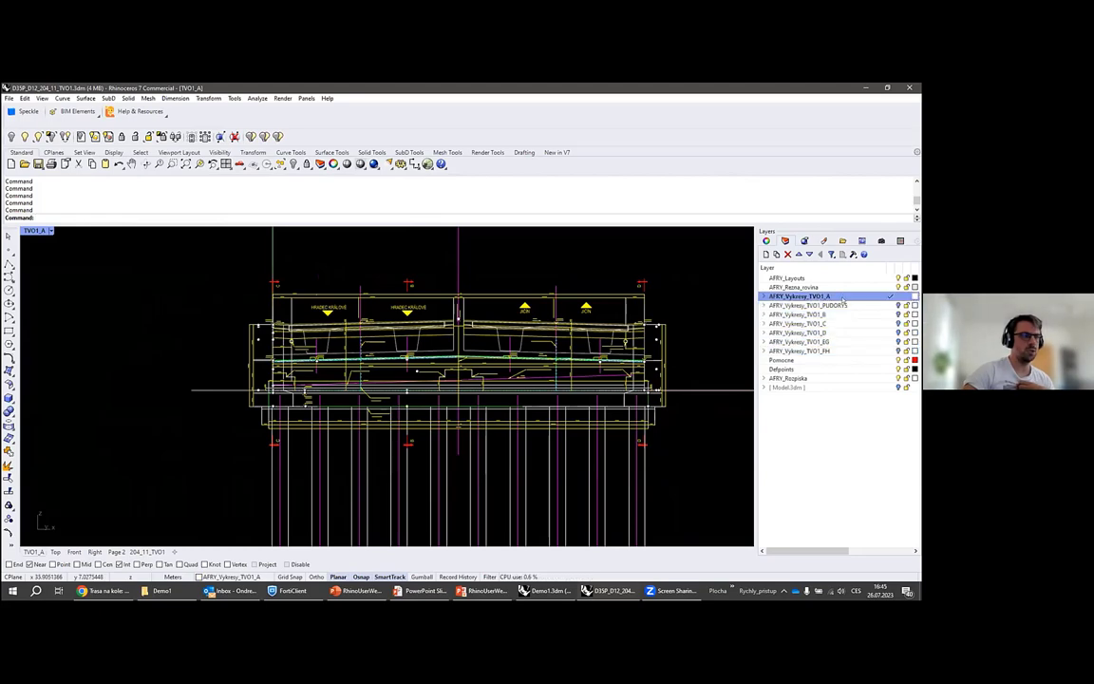
Examine the isolated section A drawing and its dimensions front-on, and orbit to see it as a plane in 3D.
{"action": "scroll", "coordinate": [489, 340], "scroll_direction": "up", "scroll_amount": 3}
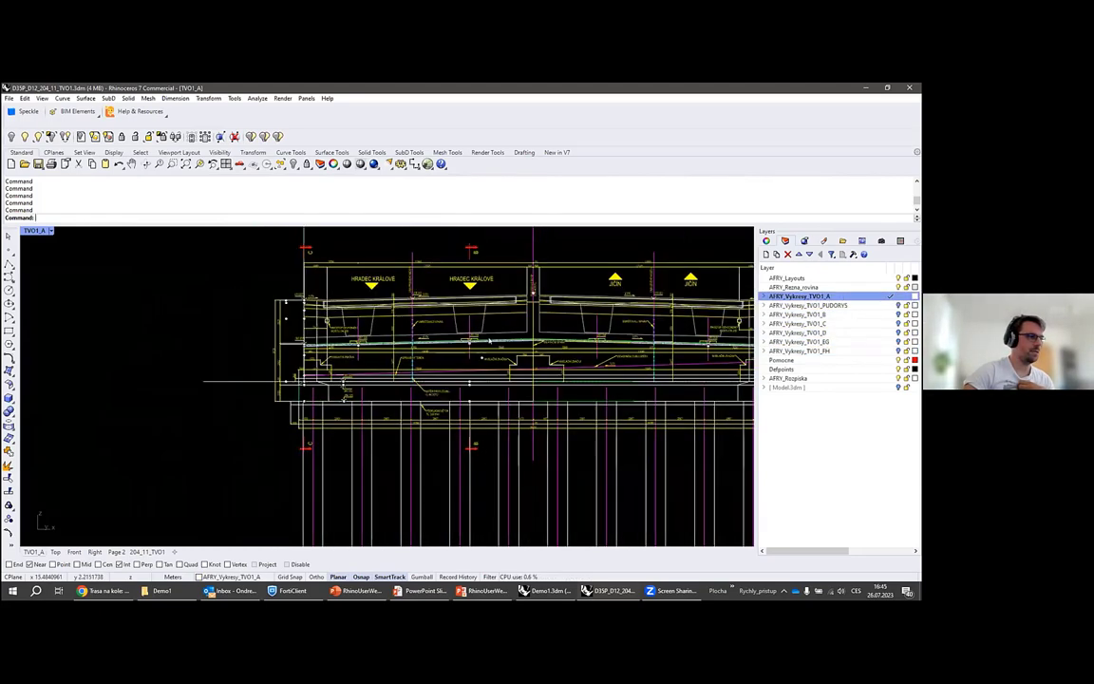
{"action": "mouse_move", "coordinate": [581, 355]}
{"action": "right_mouse_down"}
{"action": "mouse_move", "coordinate": [503, 350]}
{"action": "mouse_move", "coordinate": [503, 359]}
{"action": "right_mouse_up"}
{"action": "scroll", "coordinate": [551, 347], "scroll_direction": "up", "scroll_amount": 4}
{"action": "scroll", "coordinate": [551, 347], "scroll_direction": "down", "scroll_amount": 4}
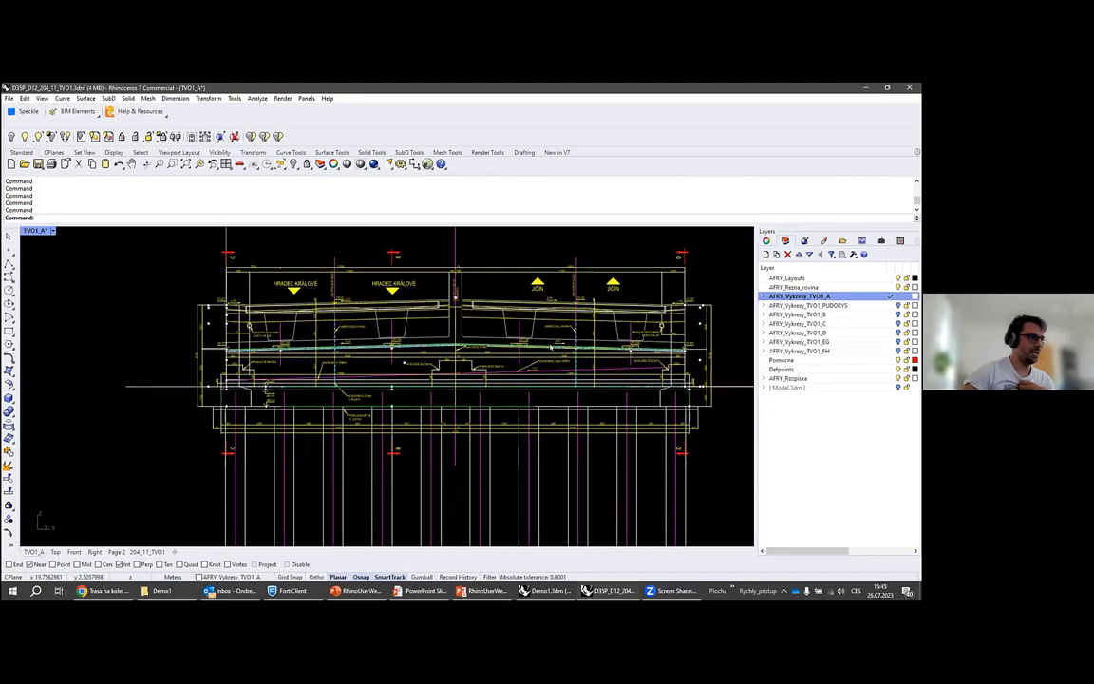
{"action": "scroll", "coordinate": [549, 349], "scroll_direction": "up", "scroll_amount": 3}
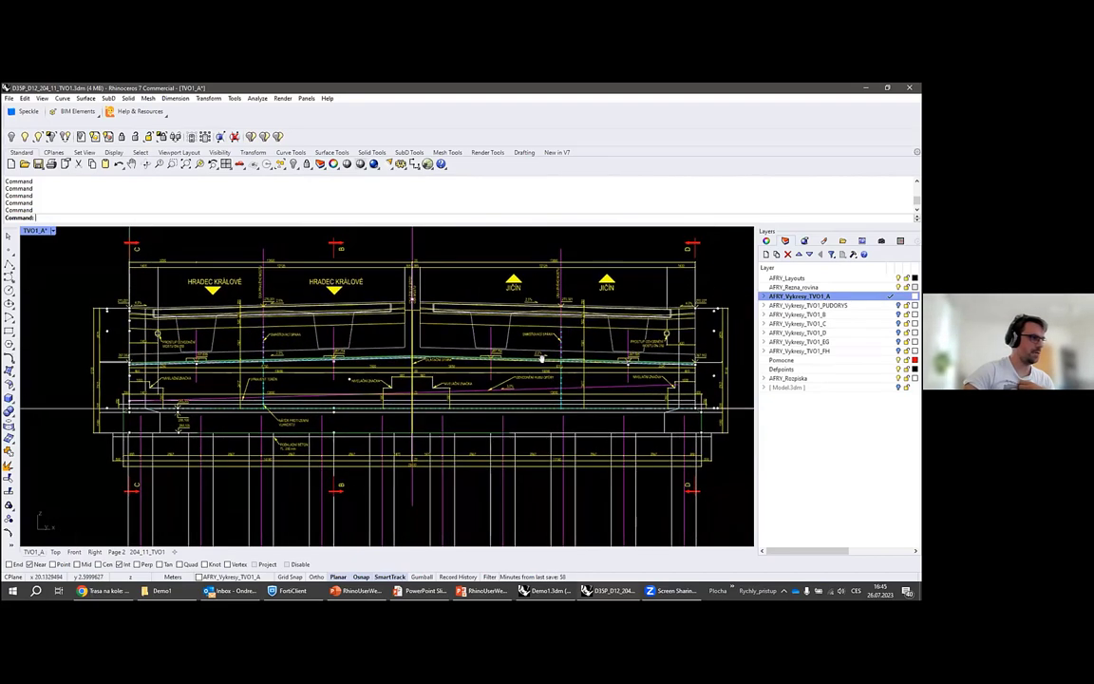
{"action": "right_click_drag", "start_coordinate": [541, 358], "coordinate": [539, 363]}
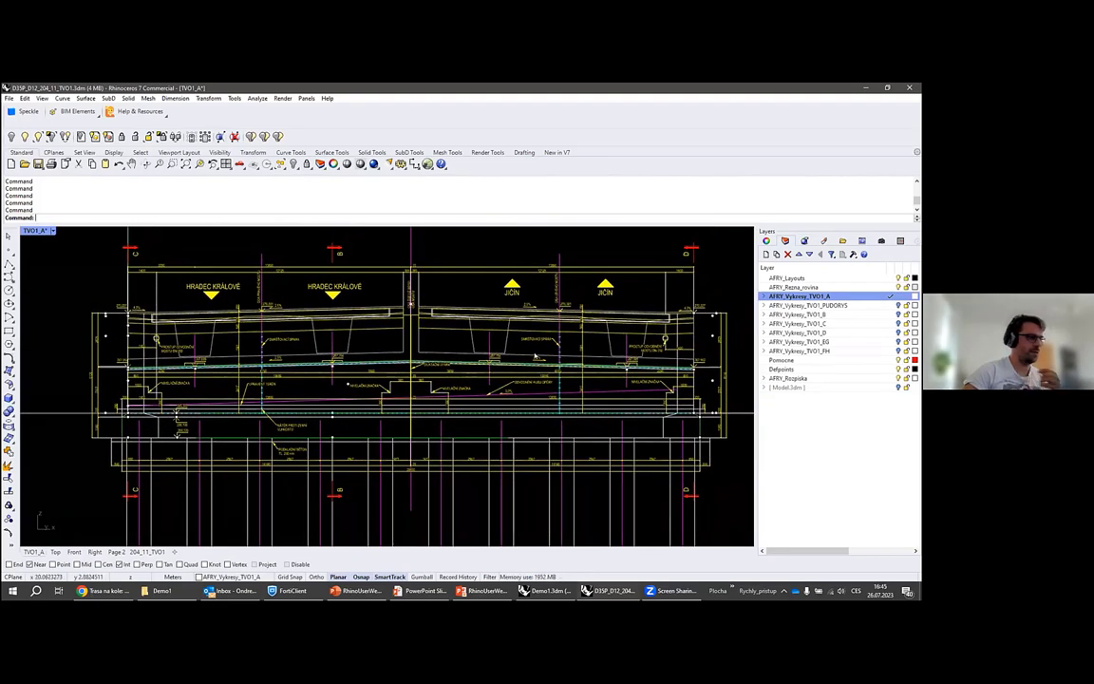
{"action": "right_click_drag", "start_coordinate": [547, 335], "coordinate": [549, 417]}
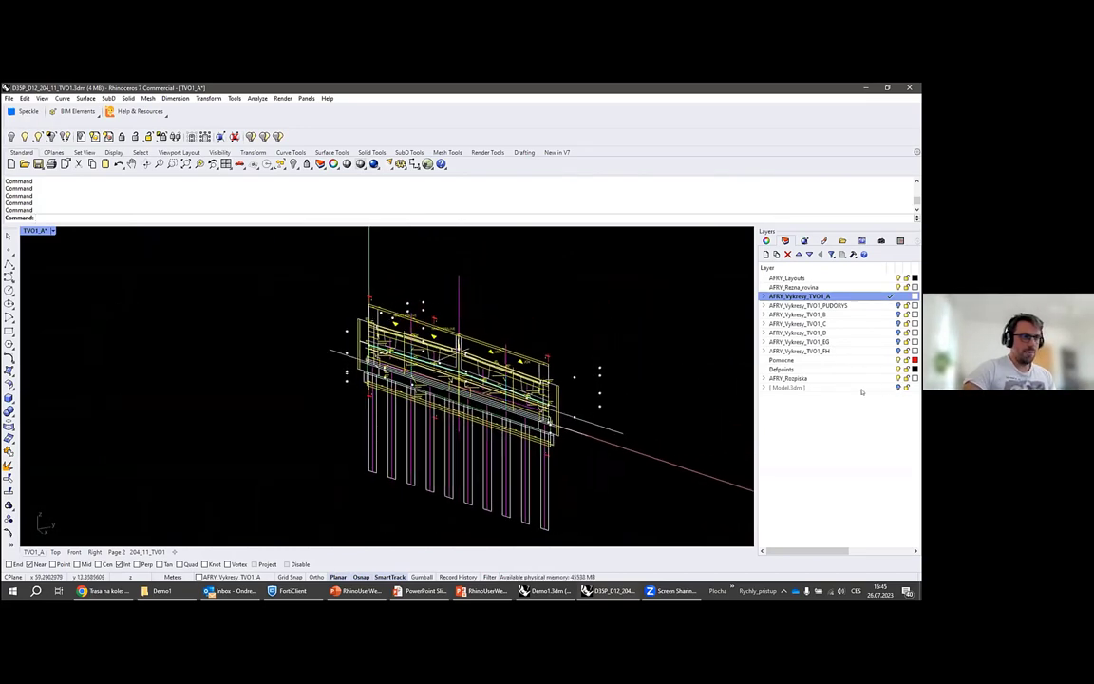
Turn the attached Model.3dm layer back on and expand its list of sublayers.
{"action": "left_click", "coordinate": [899, 388]}
{"action": "left_click", "coordinate": [764, 388]}
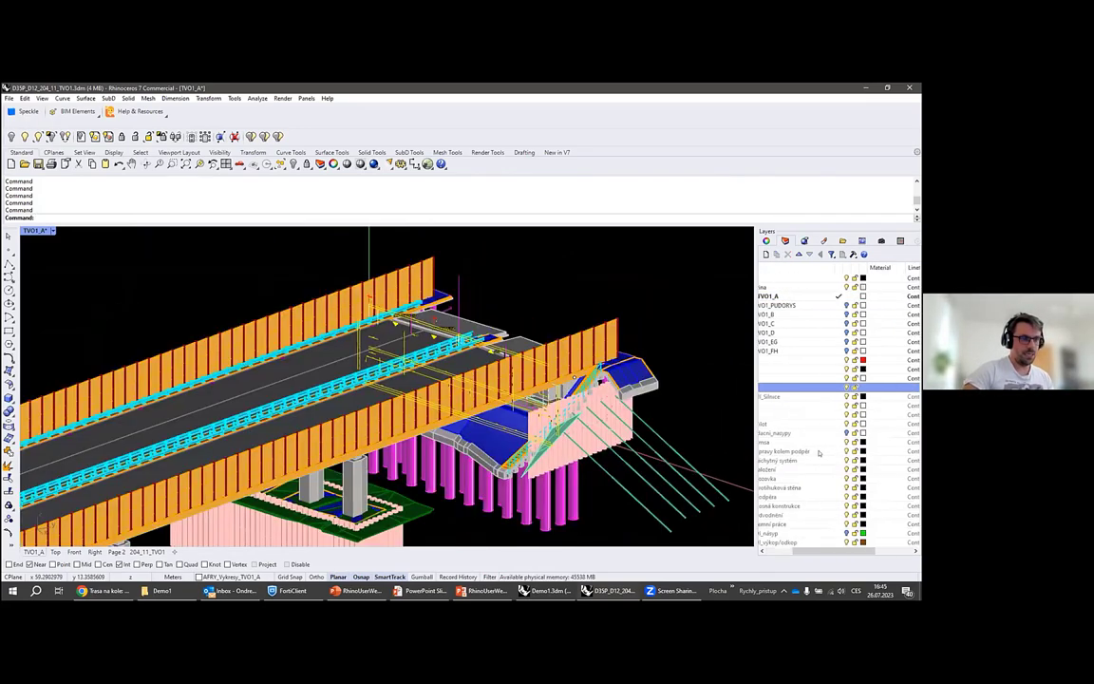
{"action": "left_click", "coordinate": [785, 524]}
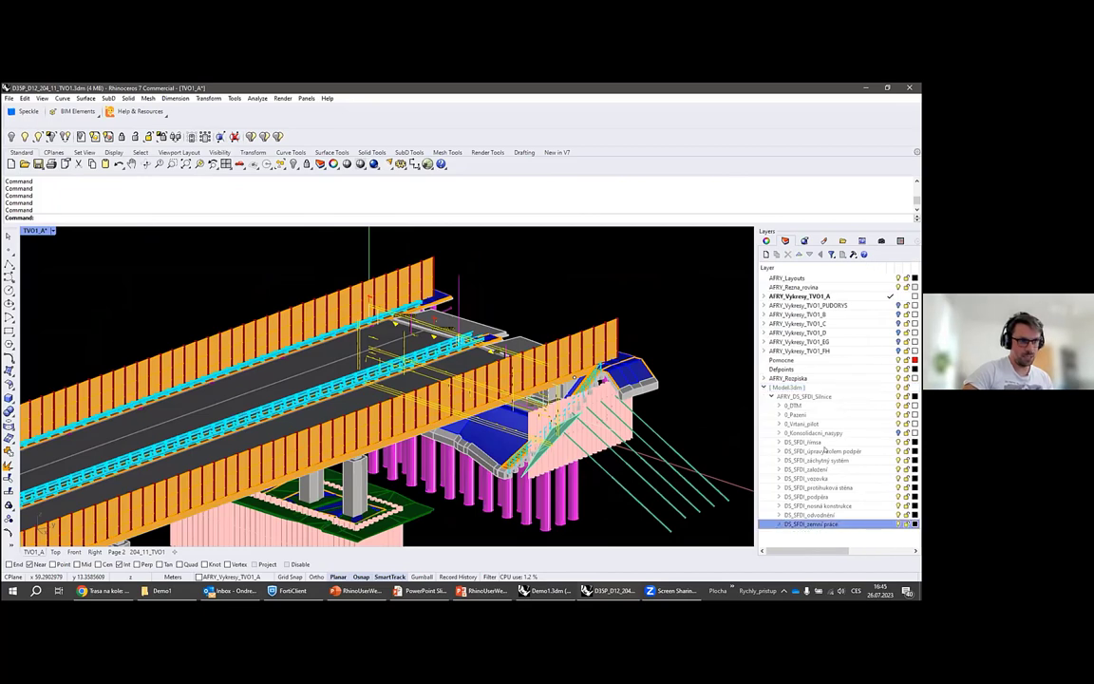
Turn off the Model.3dm sublayers, including terrain, railings, pavement, noise barrier, supports and superstructure, leaving only the section drawing shown.
{"action": "left_click", "coordinate": [899, 406]}
{"action": "left_click", "coordinate": [899, 415]}
{"action": "left_click", "coordinate": [899, 424]}
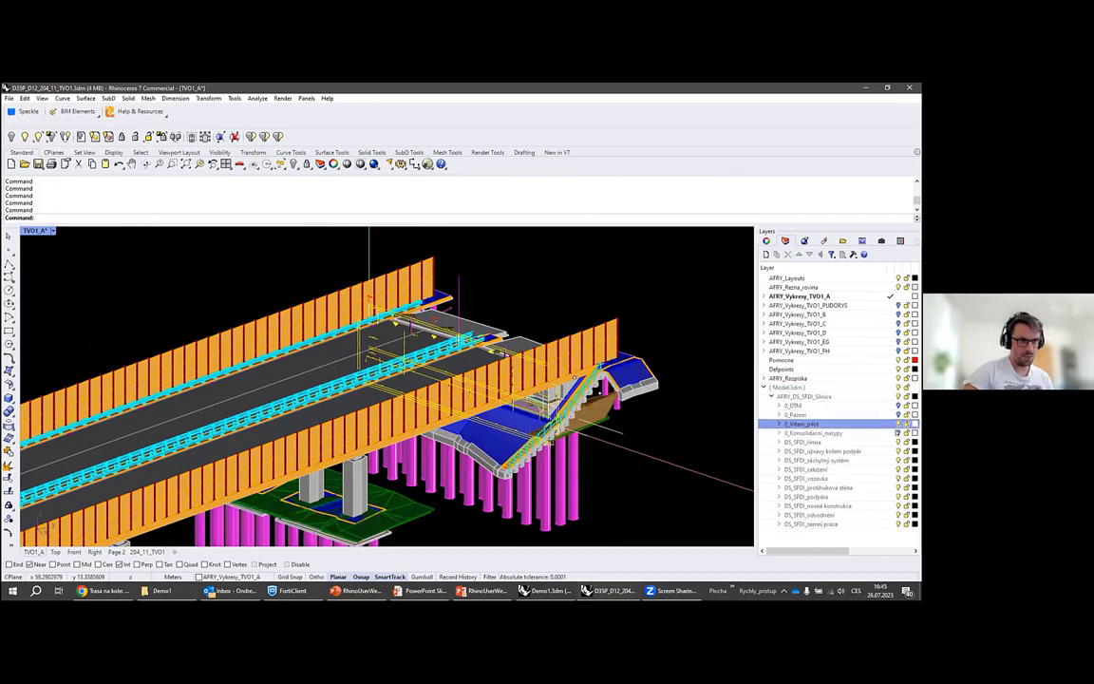
{"action": "left_click", "coordinate": [810, 452]}
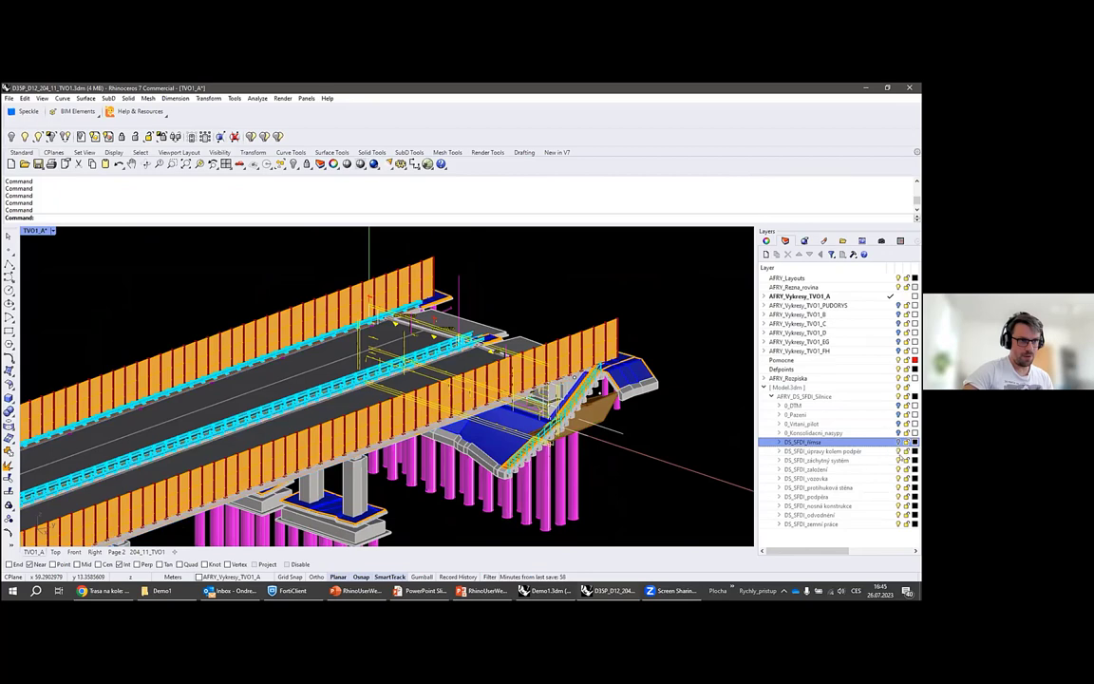
{"action": "left_click", "coordinate": [899, 461]}
{"action": "left_click", "coordinate": [899, 469]}
{"action": "left_click", "coordinate": [899, 478]}
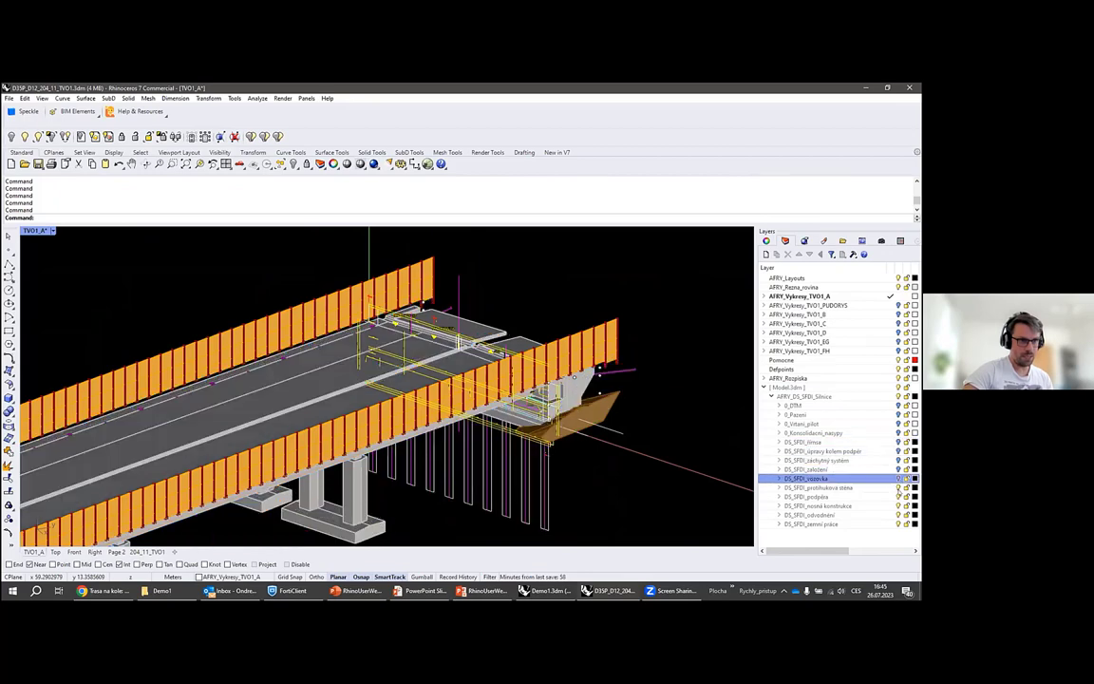
{"action": "left_click", "coordinate": [899, 487]}
{"action": "key", "text": "Down"}
{"action": "key", "text": "Down"}
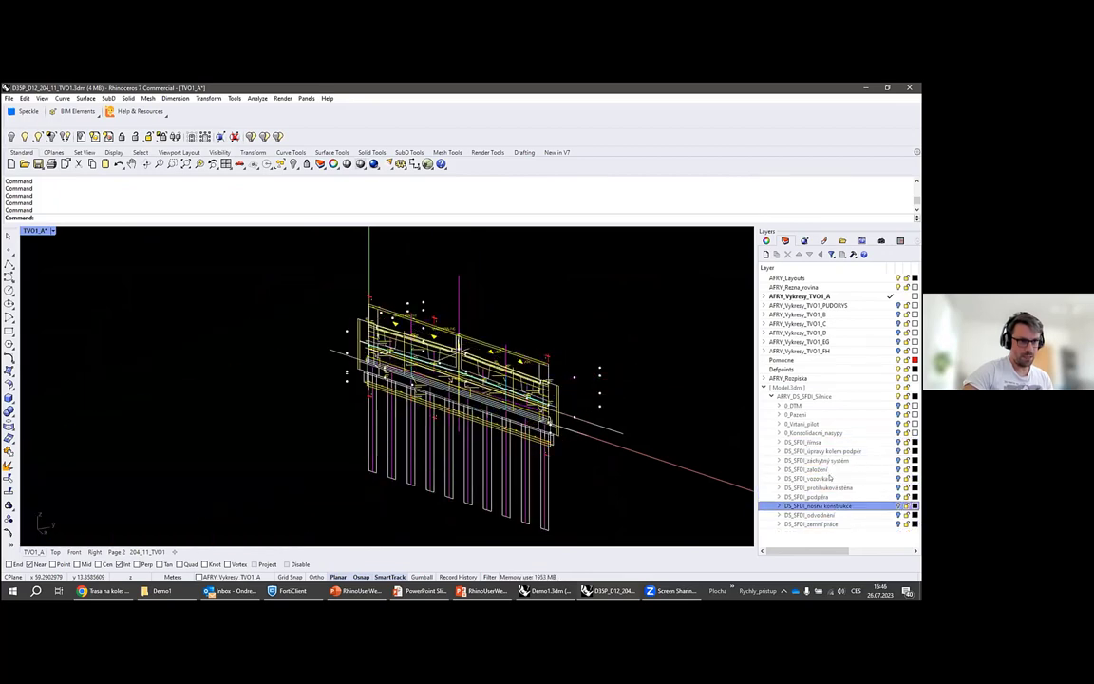
Check the foundation sublayer DS_SFDI_založení, hide it again, and turn on the supports sublayer DS_SFDI_podpěra.
{"action": "left_click", "coordinate": [819, 470]}
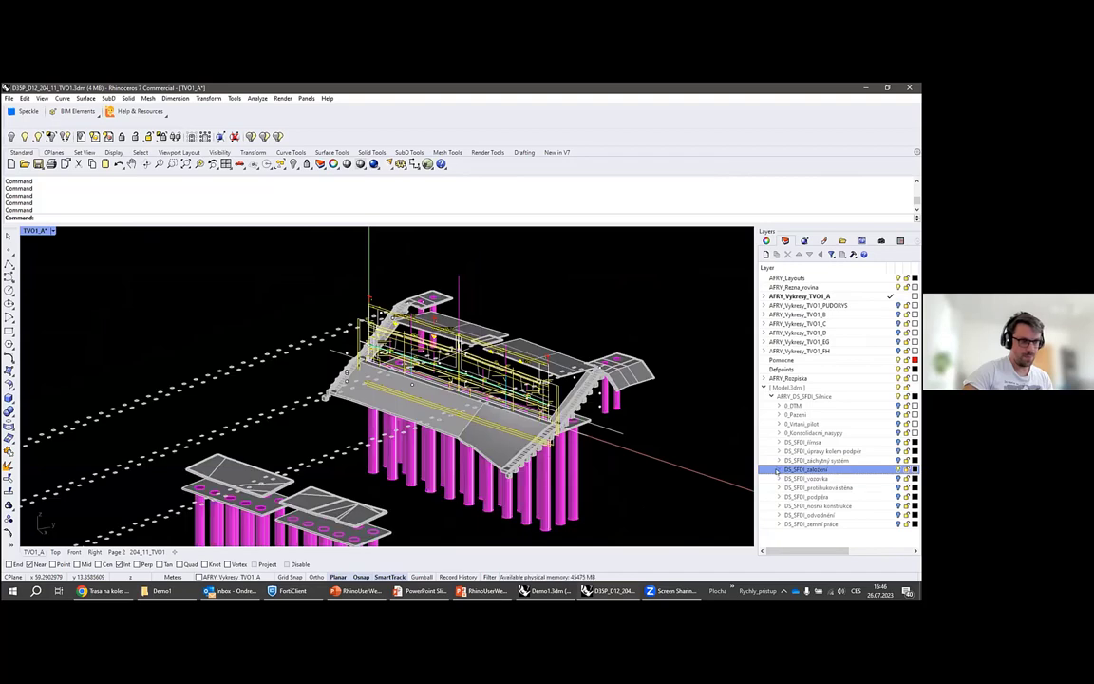
{"action": "left_click", "coordinate": [898, 470]}
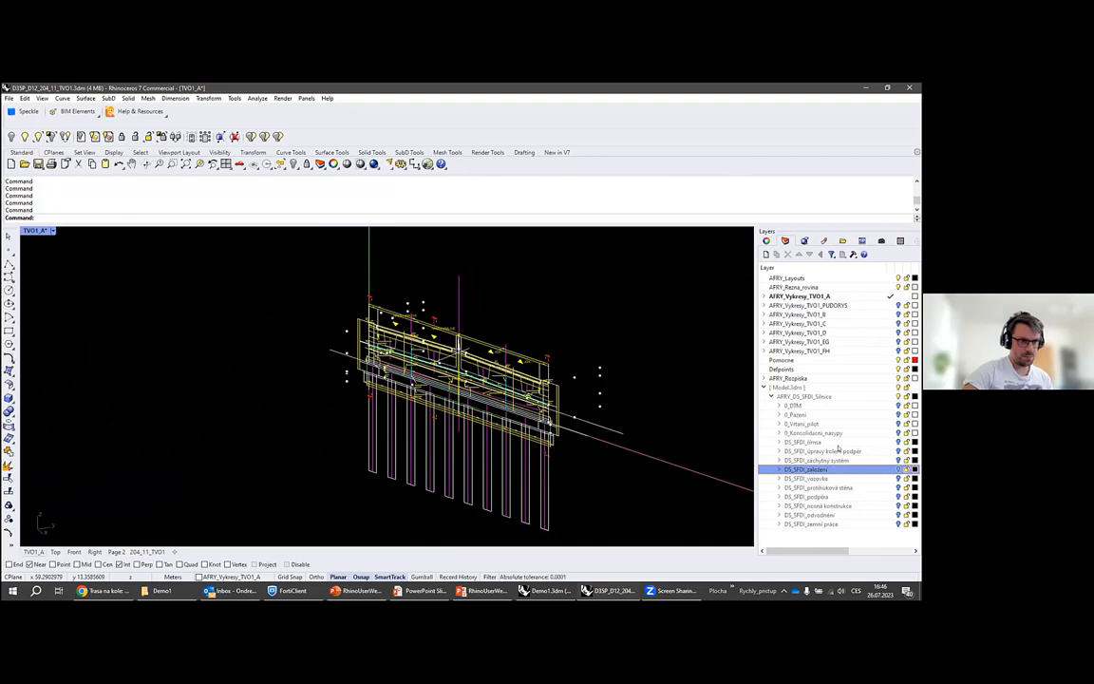
{"action": "left_click", "coordinate": [899, 497]}
Hide the intermediate piers and the far abutment, leaving only the end abutment with its section drawing.
{"action": "scroll", "coordinate": [595, 352], "scroll_direction": "down", "scroll_amount": 10}
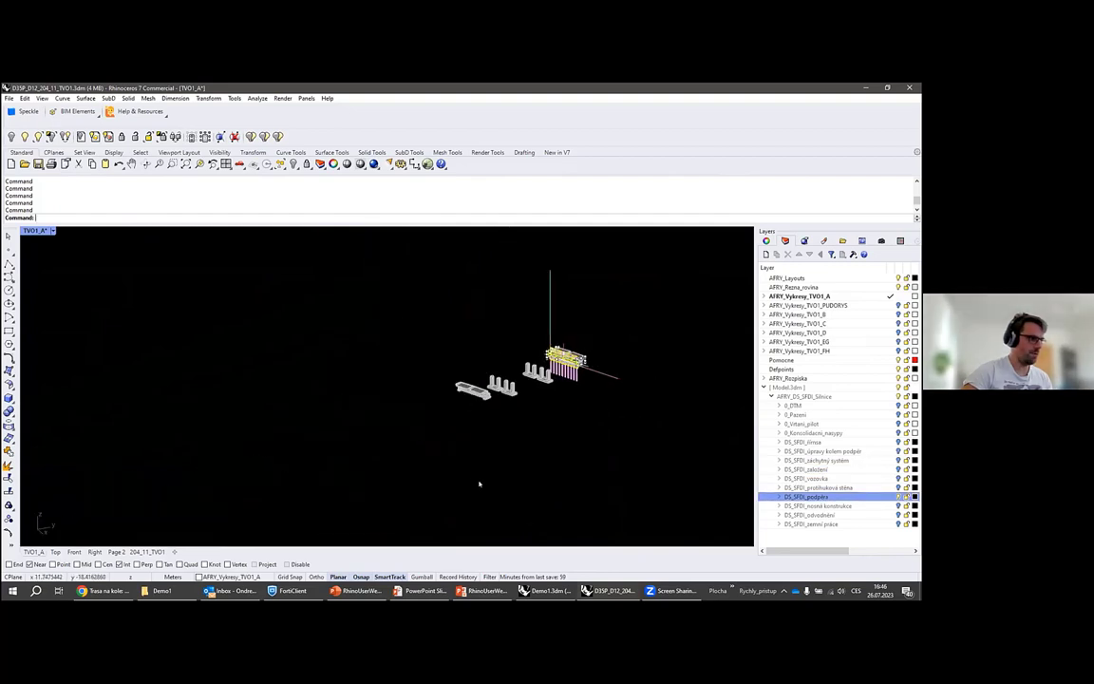
{"action": "right_click_drag", "start_coordinate": [481, 483], "coordinate": [380, 428]}
{"action": "left_click_drag", "start_coordinate": [342, 394], "coordinate": [497, 487]}
{"action": "left_click", "coordinate": [294, 164]}
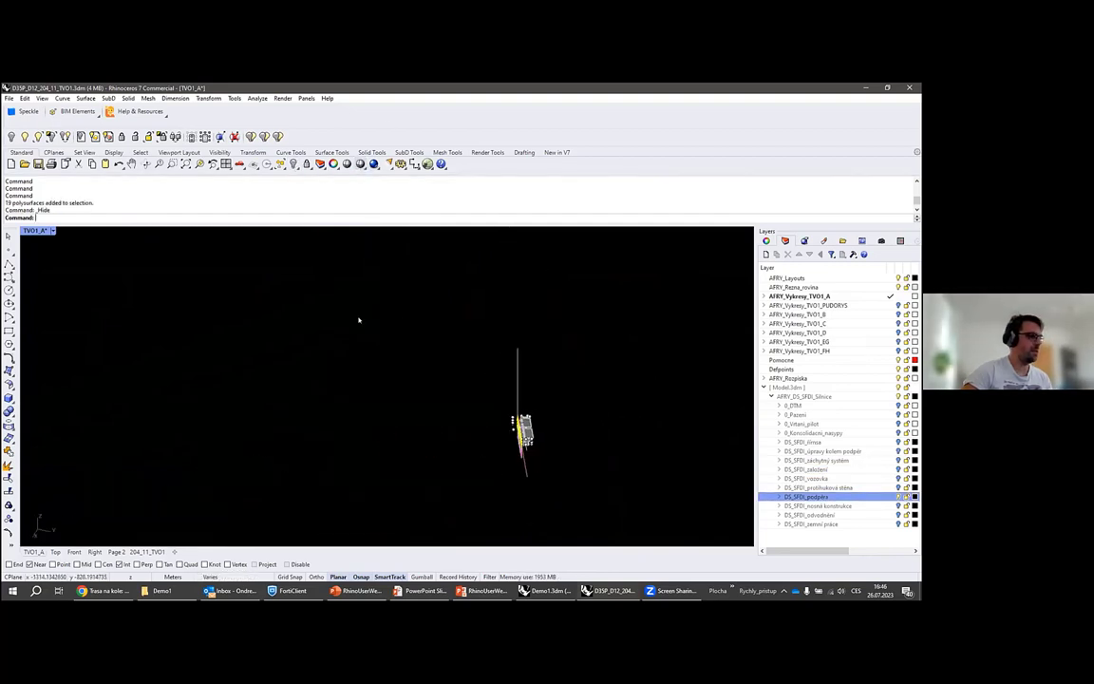
Examine how the section A dimensions and elevation labels line up with the 3D abutment's corner edges.
{"action": "right_click_drag", "start_coordinate": [359, 320], "coordinate": [628, 344]}
{"action": "scroll", "coordinate": [627, 344], "scroll_direction": "up", "scroll_amount": 8}
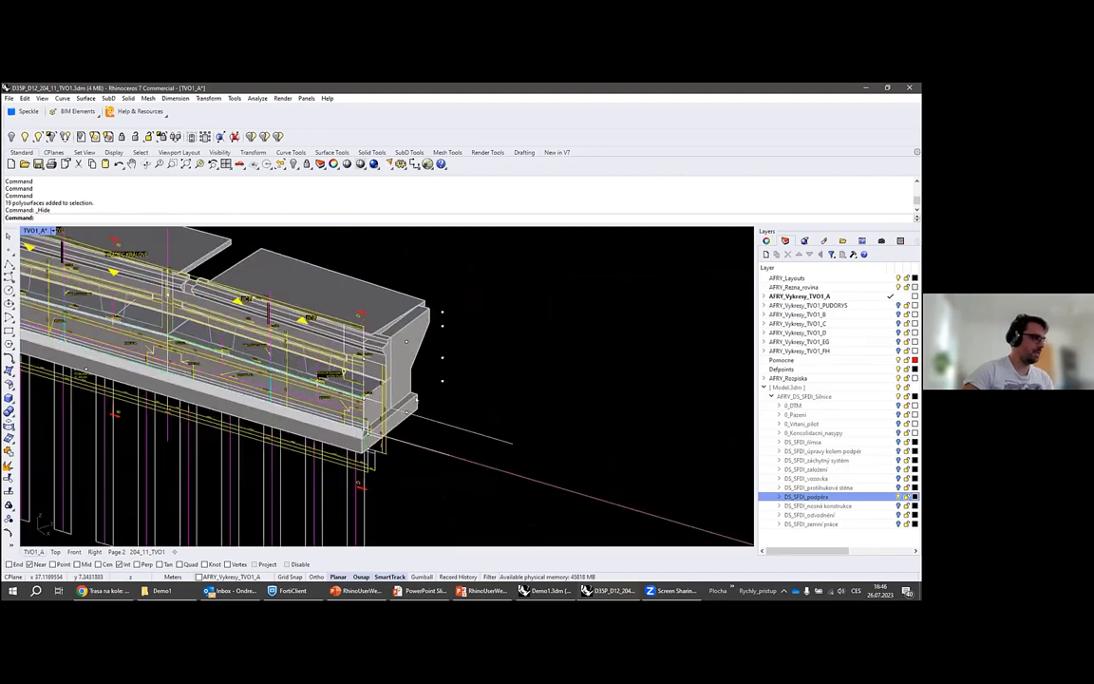
{"action": "scroll", "coordinate": [414, 319], "scroll_direction": "up", "scroll_amount": 5}
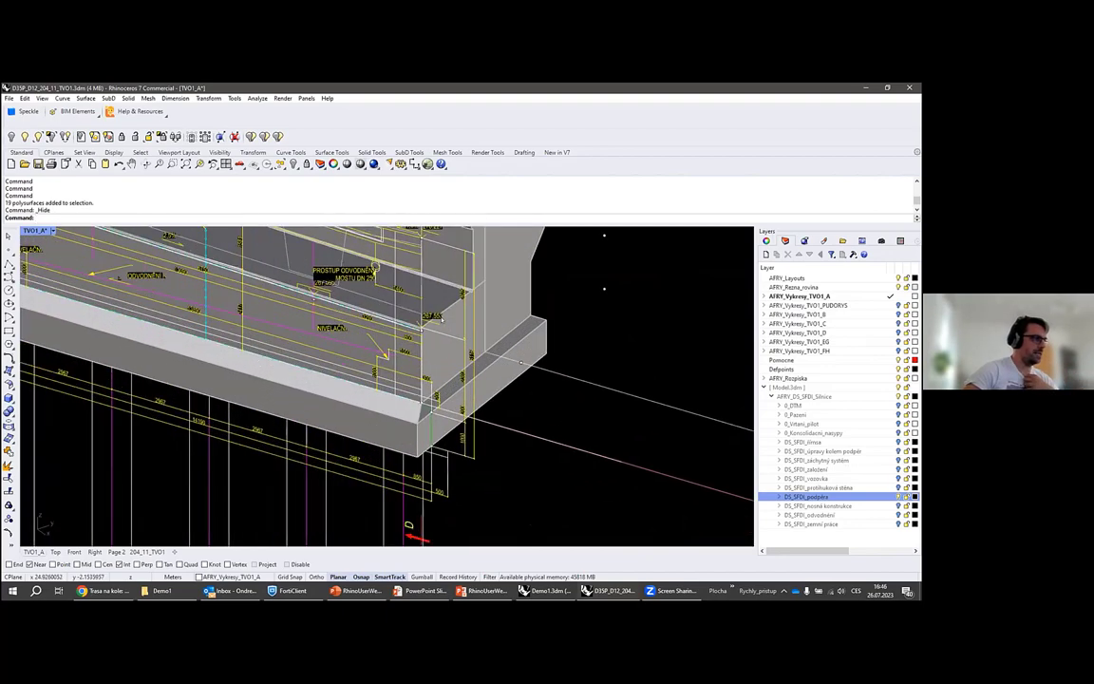
{"action": "scroll", "coordinate": [472, 318], "scroll_direction": "up", "scroll_amount": 6}
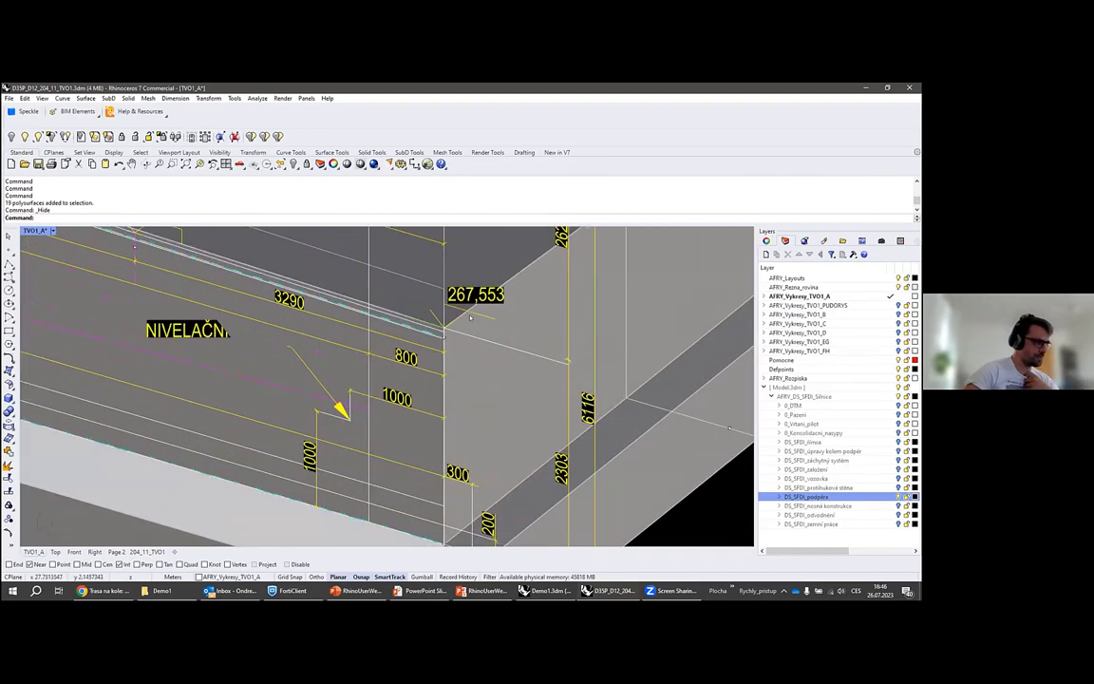
{"action": "scroll", "coordinate": [470, 317], "scroll_direction": "down", "scroll_amount": 6}
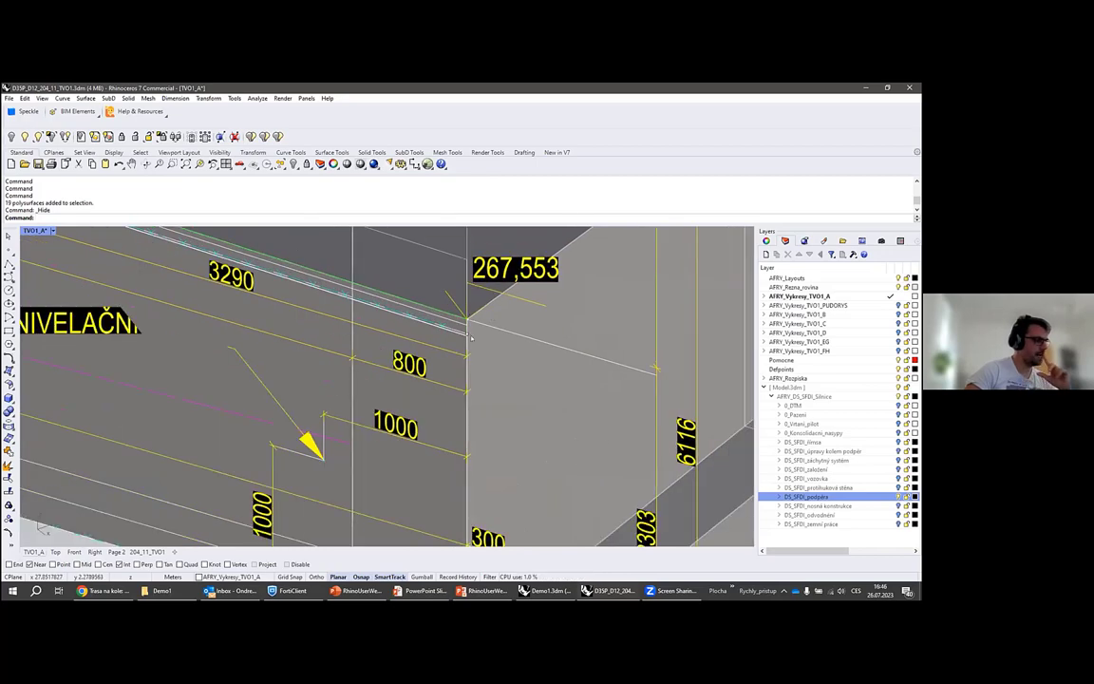
Examine the section A dimensions, elevation labels and drainage notes along the length of the abutment's front face.
{"action": "right_click_drag", "start_coordinate": [472, 351], "coordinate": [580, 364]}
{"action": "scroll", "coordinate": [579, 365], "scroll_direction": "down", "scroll_amount": 5}
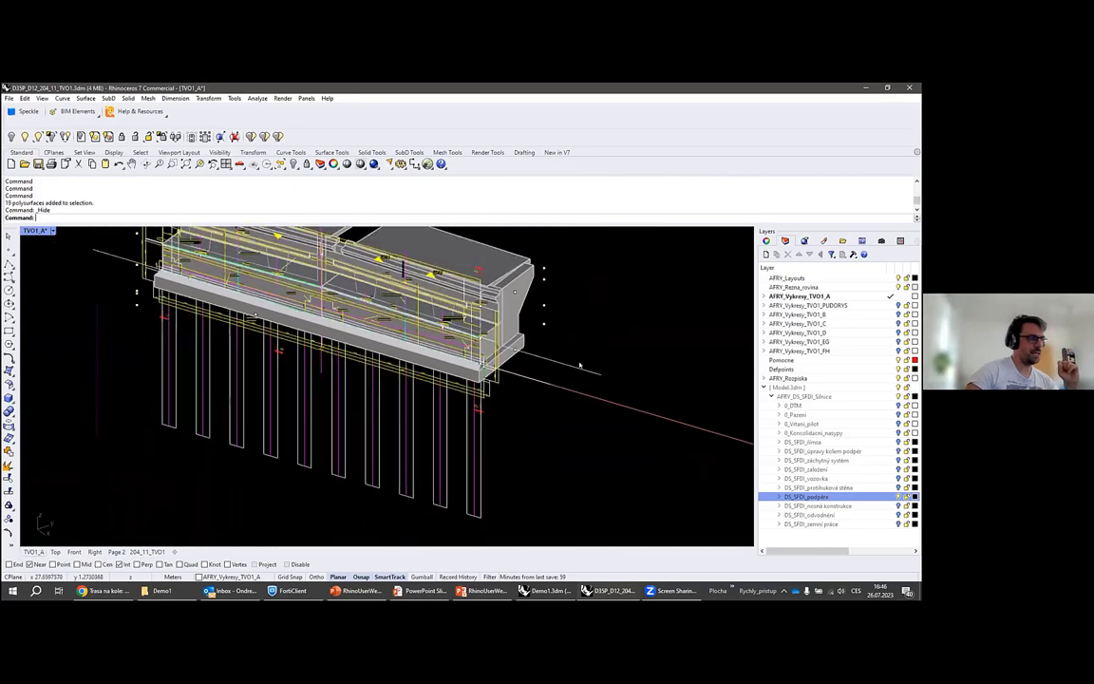
{"action": "scroll", "coordinate": [522, 328], "scroll_direction": "up", "scroll_amount": 5}
{"action": "scroll", "coordinate": [506, 348], "scroll_direction": "up", "scroll_amount": 3}
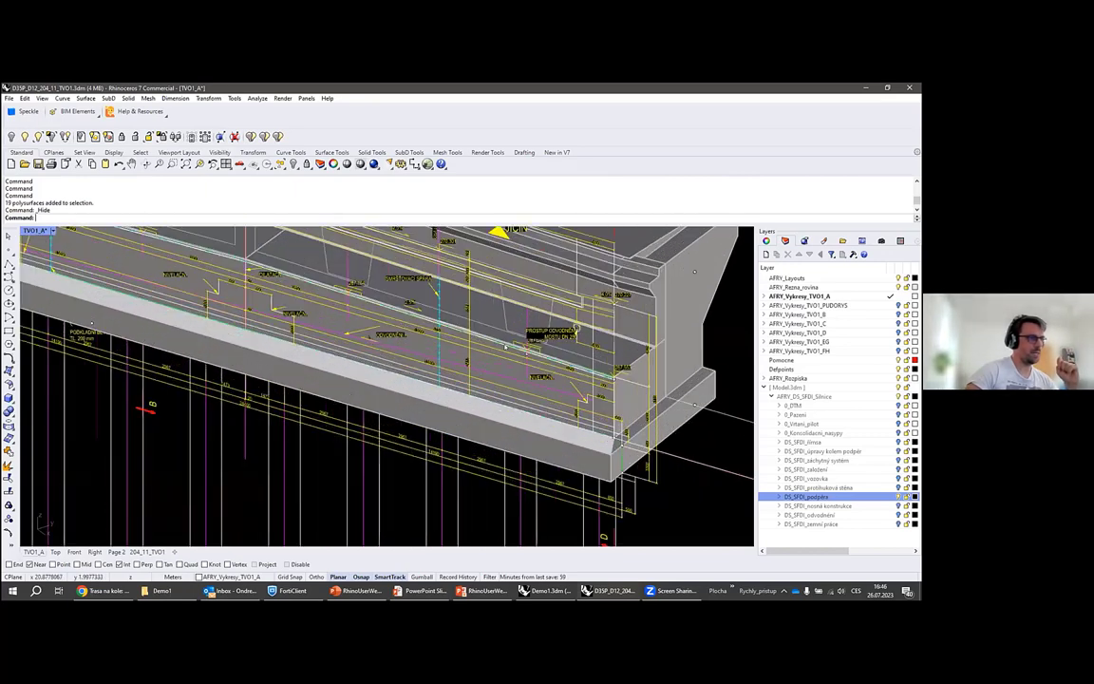
{"action": "scroll", "coordinate": [517, 332], "scroll_direction": "up", "scroll_amount": 2}
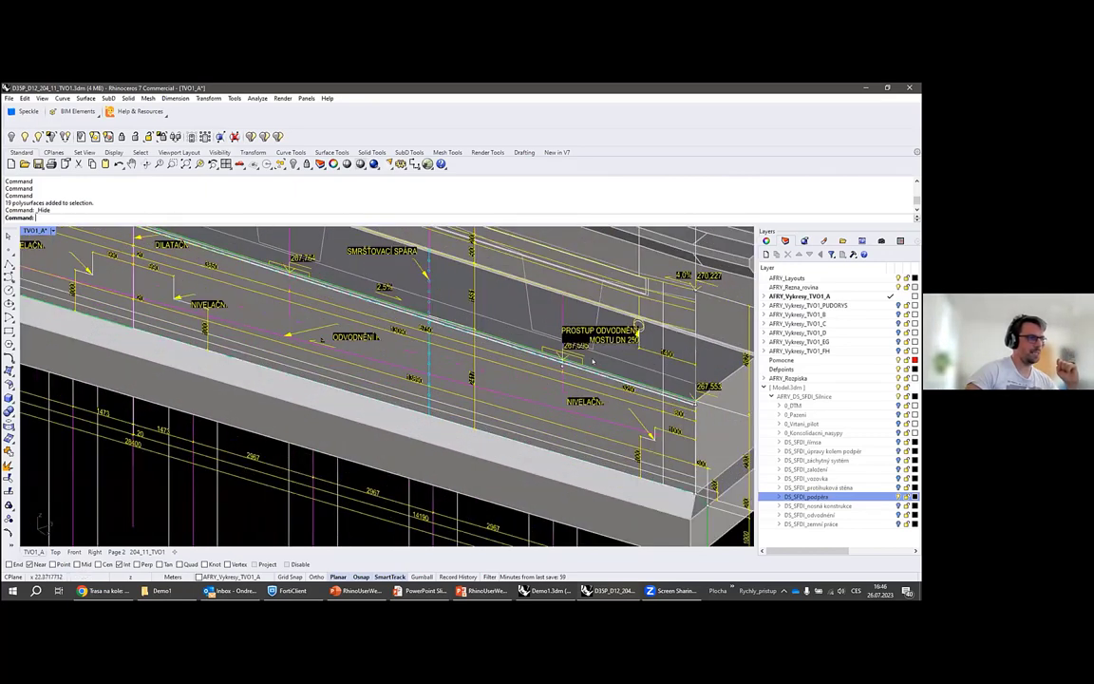
{"action": "scroll", "coordinate": [592, 361], "scroll_direction": "up", "scroll_amount": 3}
{"action": "scroll", "coordinate": [589, 357], "scroll_direction": "down", "scroll_amount": 3}
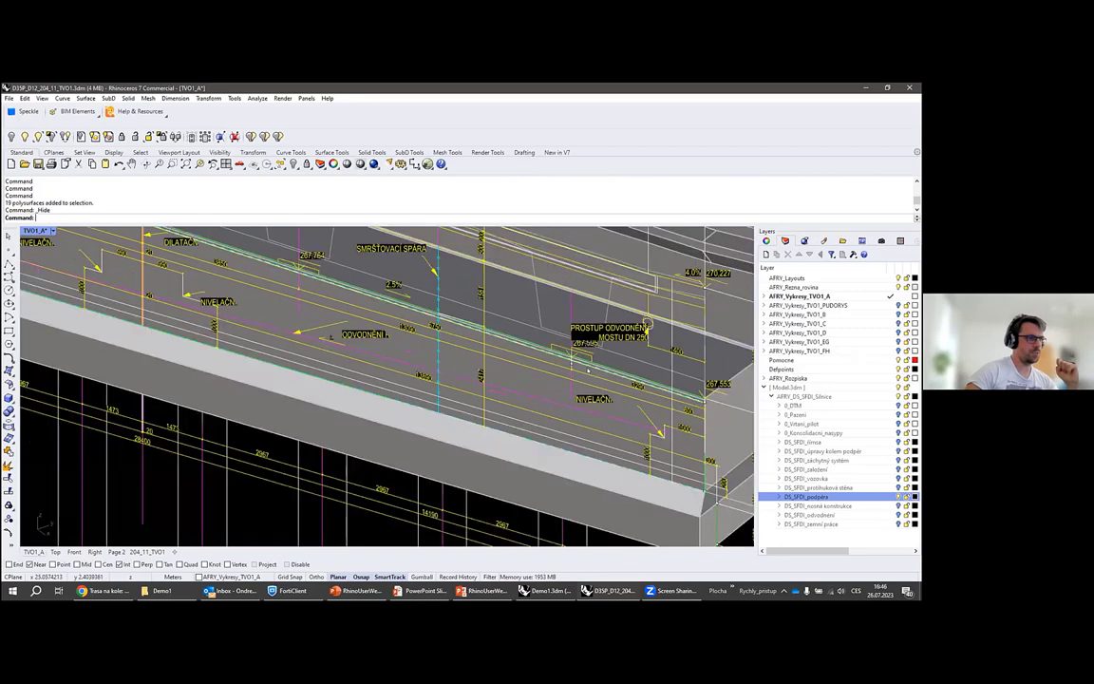
{"action": "scroll", "coordinate": [586, 372], "scroll_direction": "up", "scroll_amount": 4}
{"action": "scroll", "coordinate": [586, 379], "scroll_direction": "down", "scroll_amount": 5}
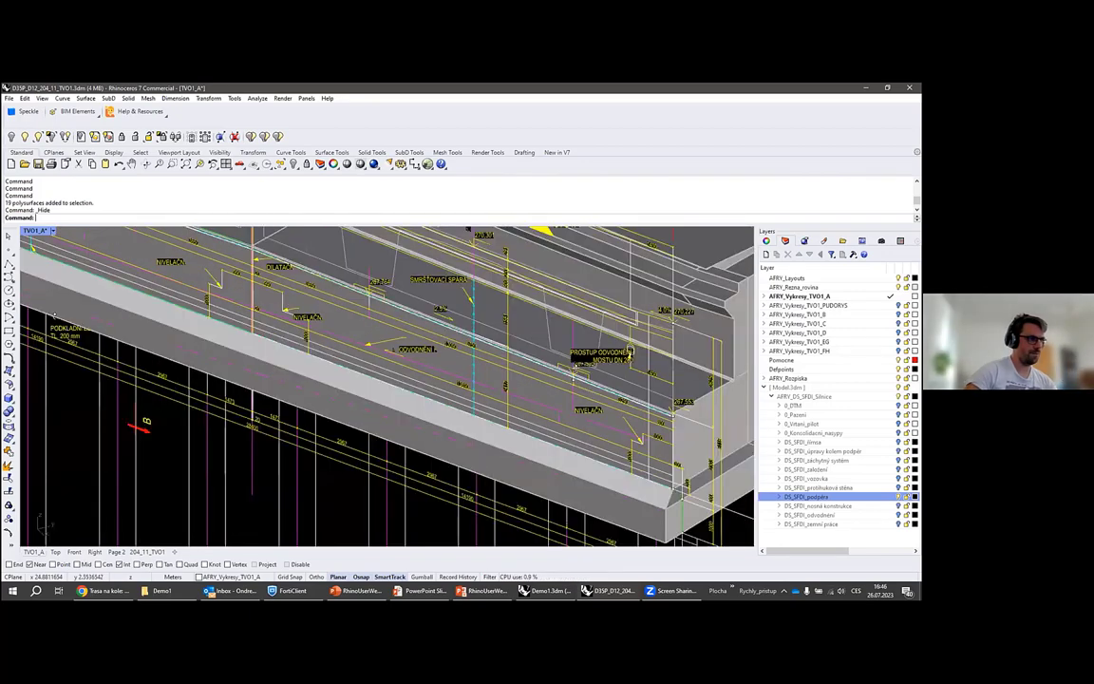
{"action": "right_click_drag", "start_coordinate": [552, 369], "coordinate": [617, 411]}
{"action": "scroll", "coordinate": [617, 411], "scroll_direction": "down", "scroll_amount": 5}
{"action": "scroll", "coordinate": [617, 411], "scroll_direction": "up", "scroll_amount": 5}
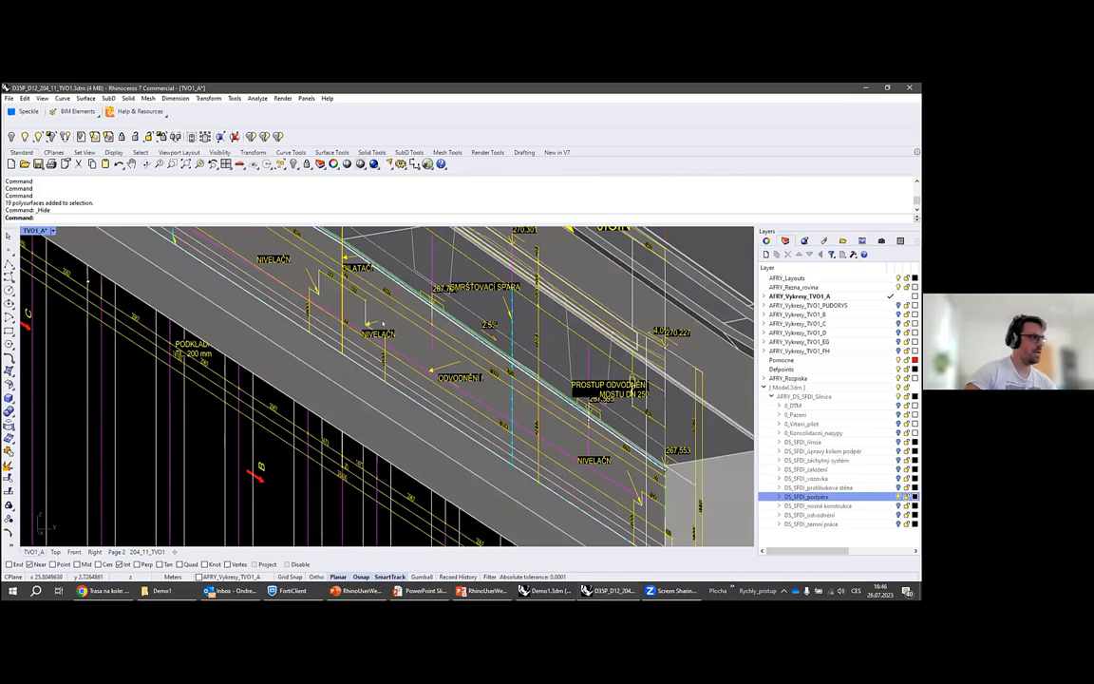
{"action": "scroll", "coordinate": [399, 370], "scroll_direction": "down", "scroll_amount": 6}
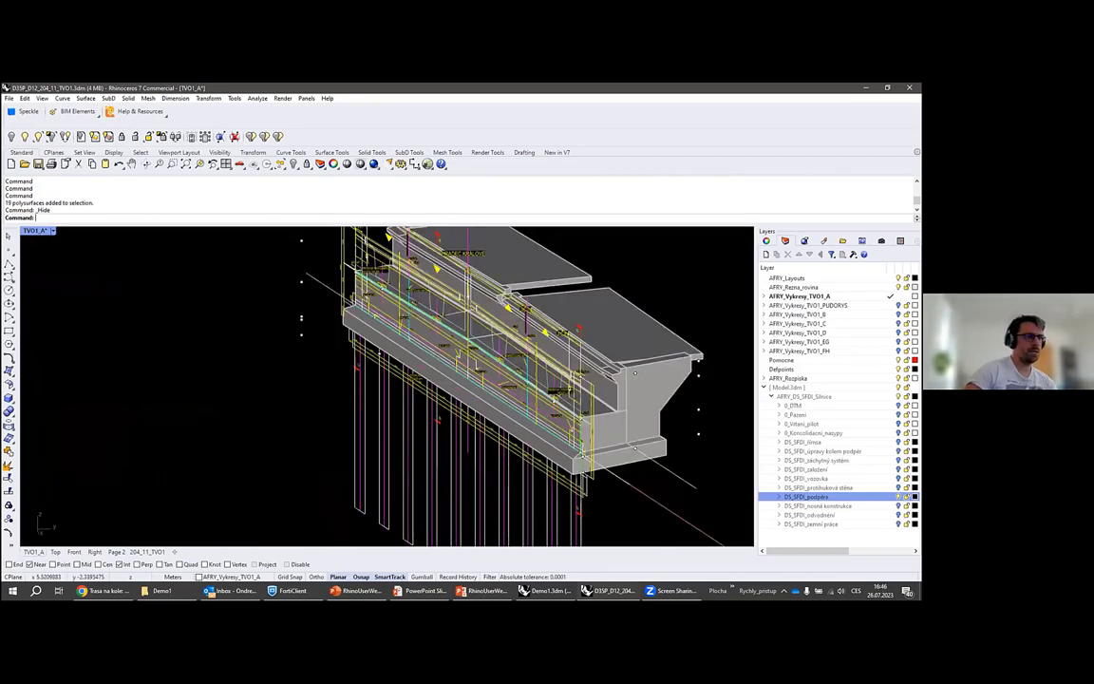
{"action": "scroll", "coordinate": [704, 356], "scroll_direction": "down", "scroll_amount": 3}
Show AFRY_Vykresy_TVO1_B as the current layer and hide AFRY_Vykresy_TVO1_A, viewing section B on the abutment.
{"action": "left_click", "coordinate": [763, 388]}
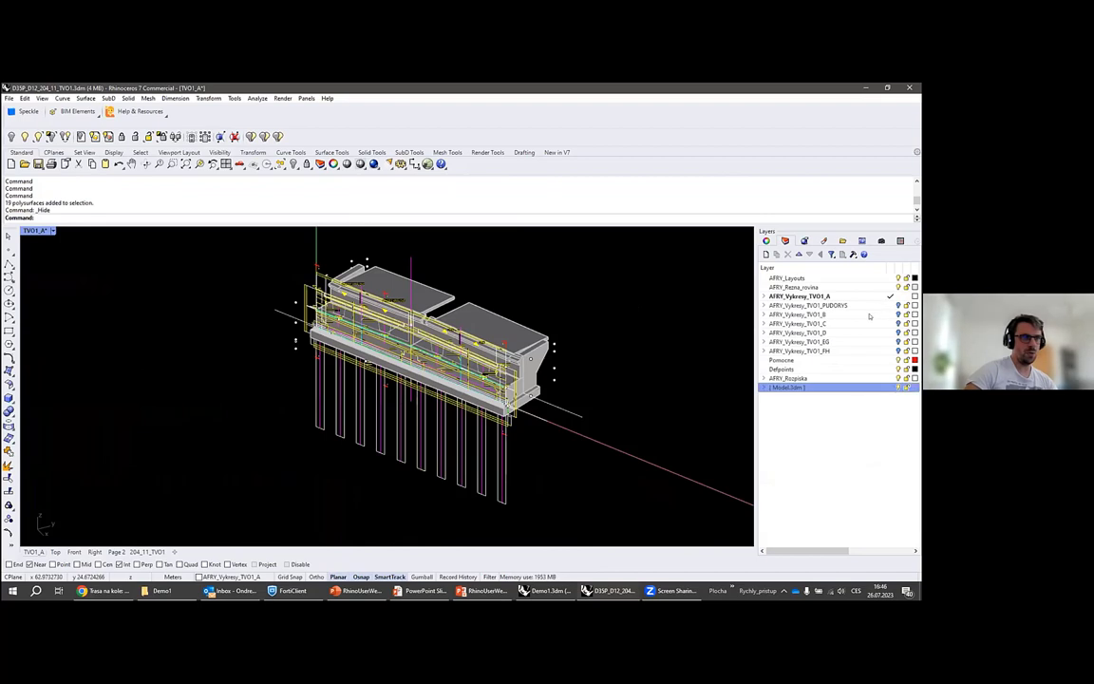
{"action": "left_click", "coordinate": [890, 314]}
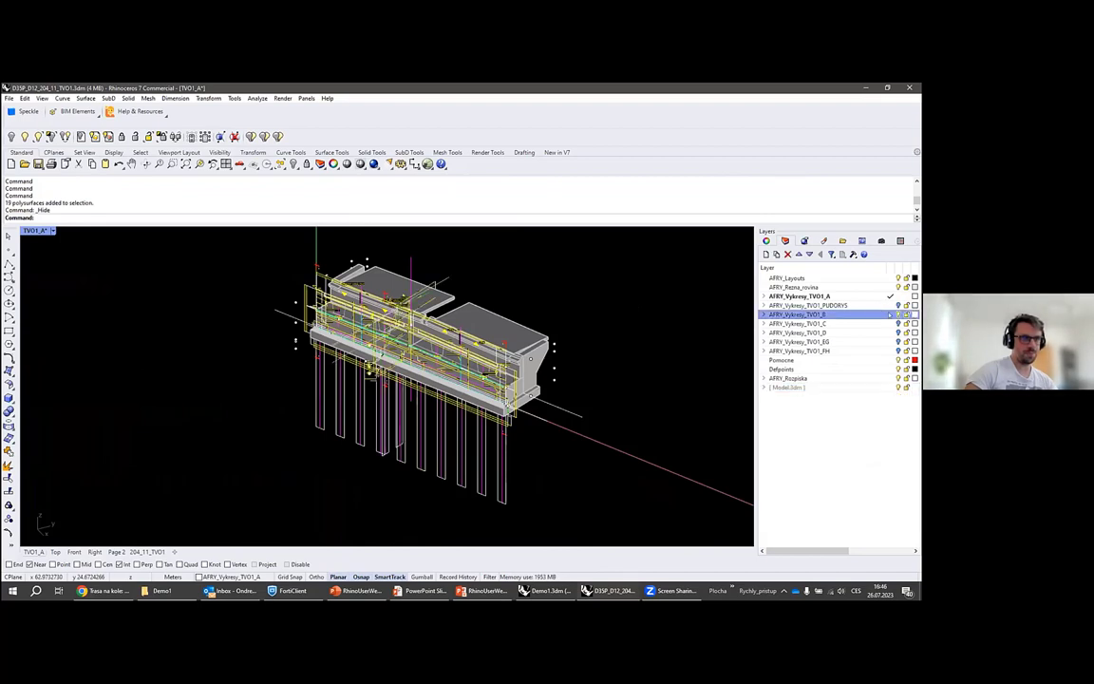
{"action": "left_click", "coordinate": [899, 297]}
{"action": "right_click_drag", "start_coordinate": [315, 353], "coordinate": [481, 362]}
{"action": "scroll", "coordinate": [325, 343], "scroll_direction": "up", "scroll_amount": 6}
{"action": "scroll", "coordinate": [602, 288], "scroll_direction": "up", "scroll_amount": 3}
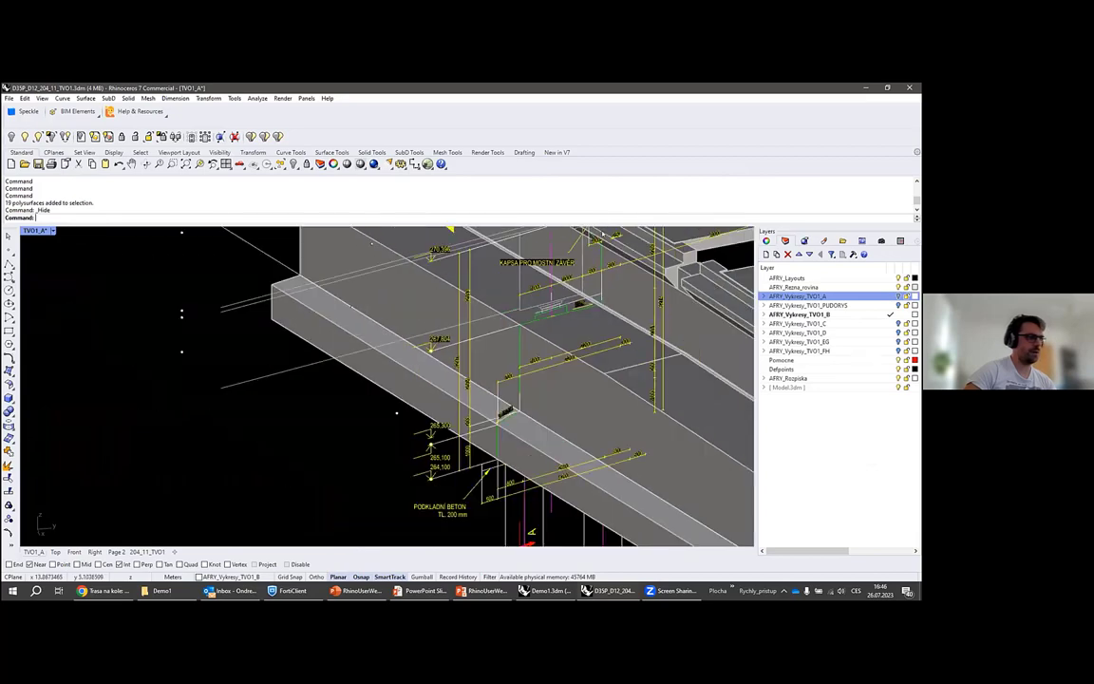
{"action": "scroll", "coordinate": [603, 287], "scroll_direction": "down", "scroll_amount": 4}
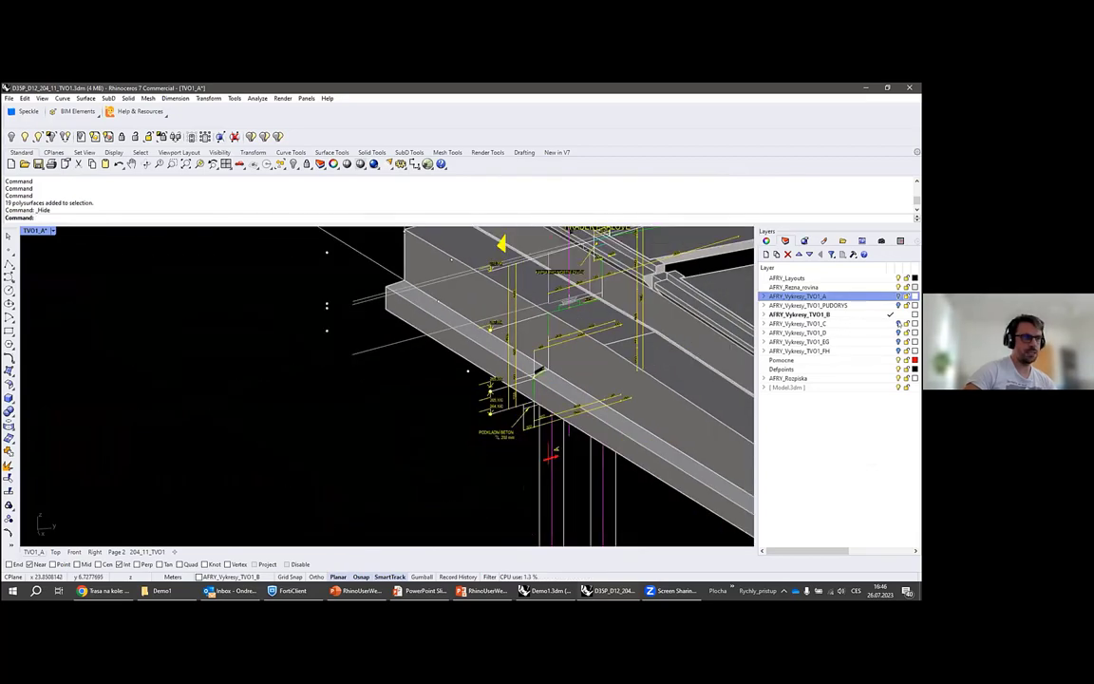
Show AFRY_Vykresy_TVO1_C as the current layer and hide AFRY_Vykresy_TVO1_B, viewing section C on the abutment's end face.
{"action": "left_click", "coordinate": [898, 324]}
{"action": "left_click", "coordinate": [890, 324]}
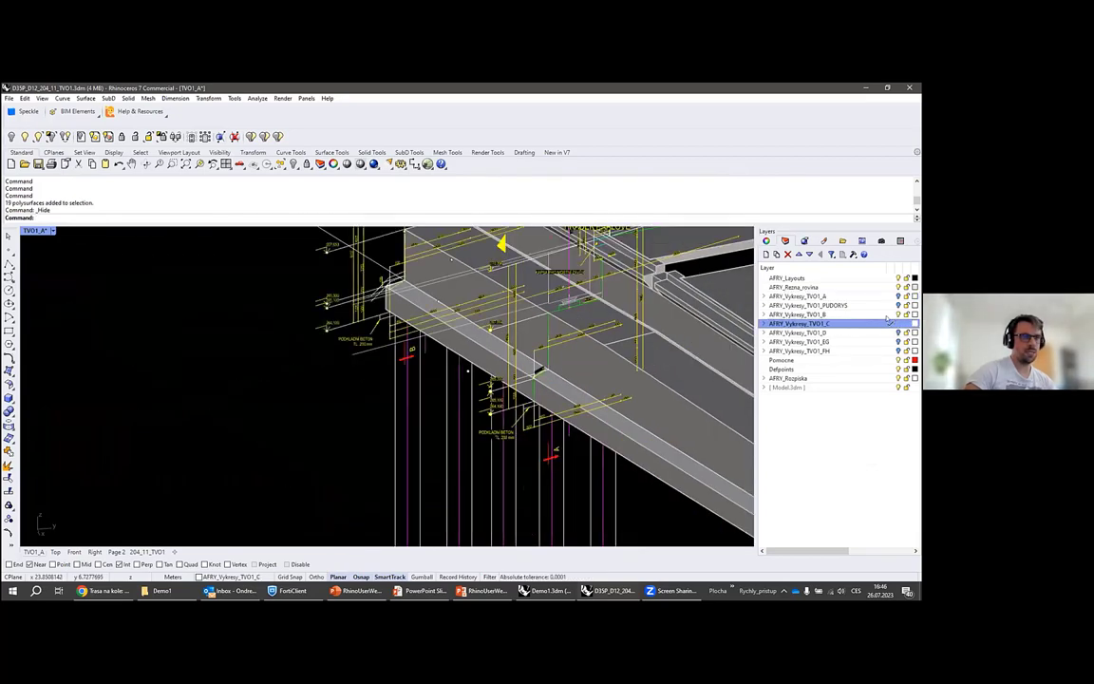
{"action": "left_click", "coordinate": [899, 314]}
{"action": "scroll", "coordinate": [525, 365], "scroll_direction": "down", "scroll_amount": 6}
{"action": "mouse_move", "coordinate": [372, 388]}
{"action": "right_mouse_down"}
{"action": "mouse_move", "coordinate": [201, 411]}
{"action": "mouse_move", "coordinate": [156, 398]}
{"action": "right_mouse_up"}
{"action": "scroll", "coordinate": [249, 319], "scroll_direction": "up", "scroll_amount": 2}
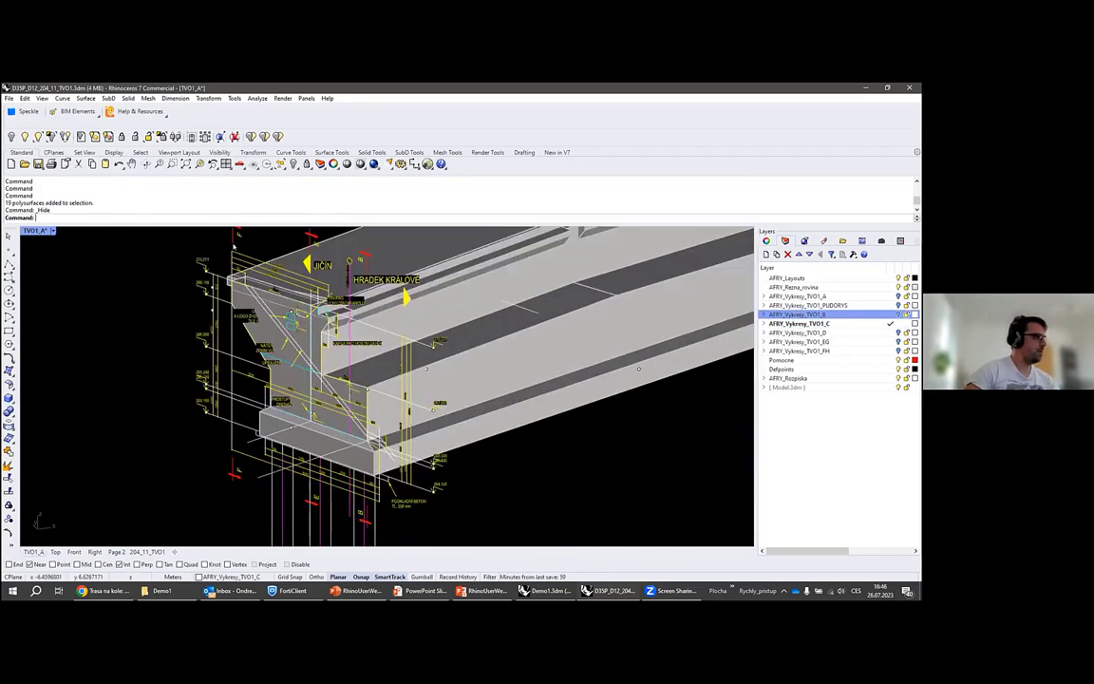
Examine the section C dimensions, notes and elevation marks against the abutment's end face and its overhanging upper corner.
{"action": "scroll", "coordinate": [348, 268], "scroll_direction": "up", "scroll_amount": 2}
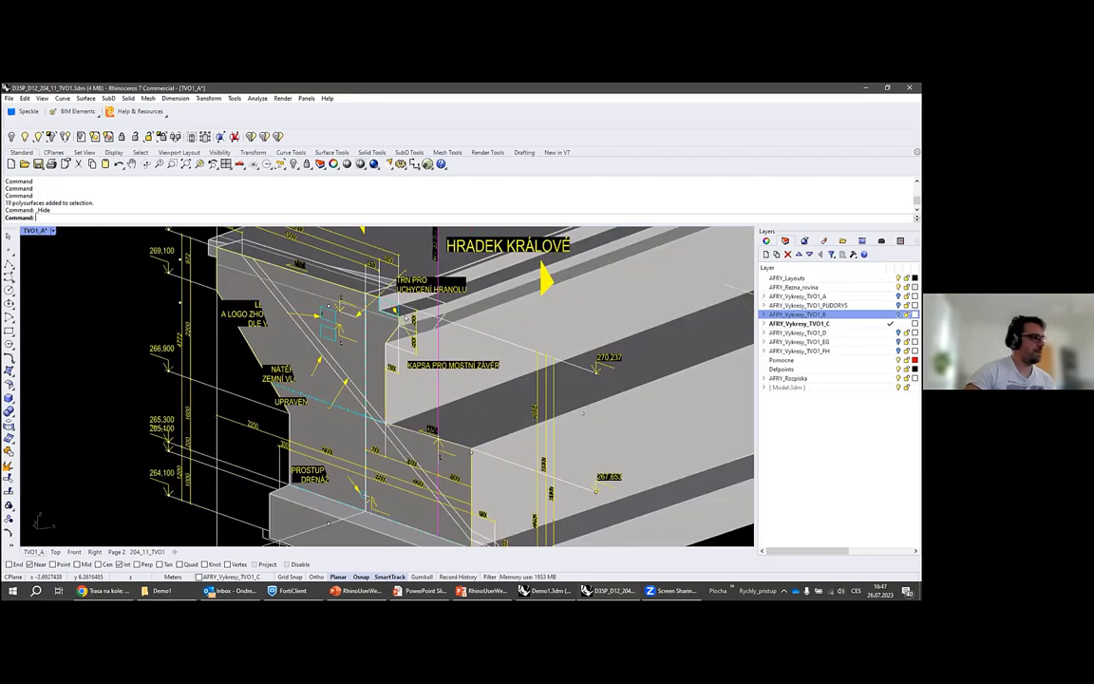
{"action": "scroll", "coordinate": [451, 400], "scroll_direction": "down", "scroll_amount": 2}
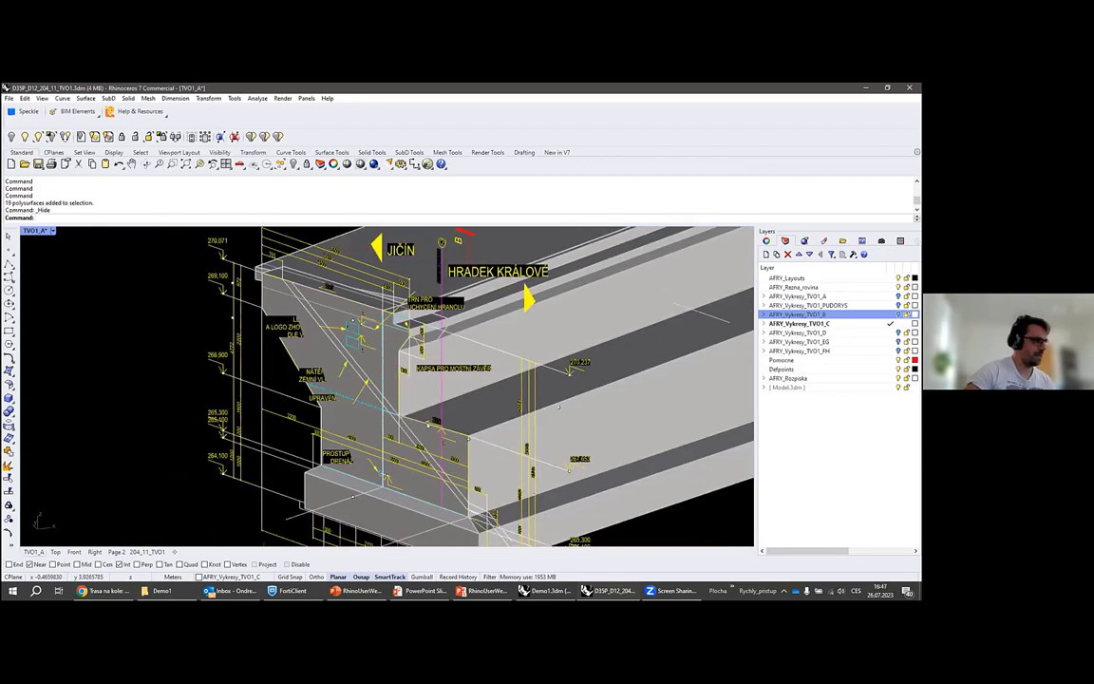
{"action": "scroll", "coordinate": [558, 407], "scroll_direction": "down", "scroll_amount": 1}
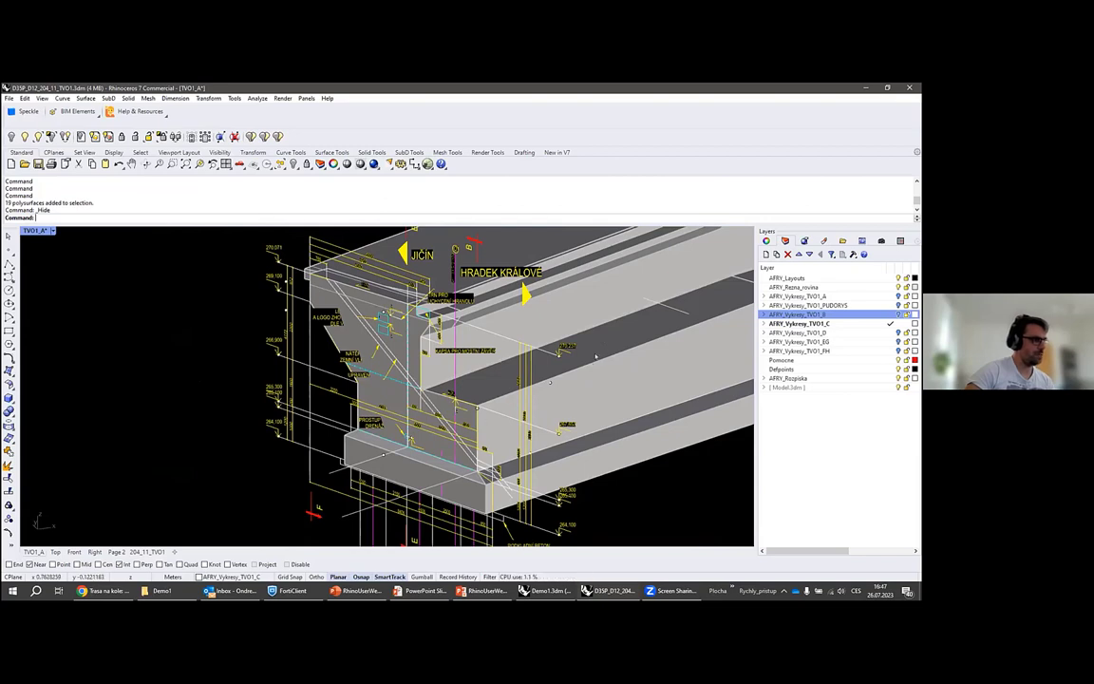
{"action": "scroll", "coordinate": [276, 255], "scroll_direction": "up", "scroll_amount": 3}
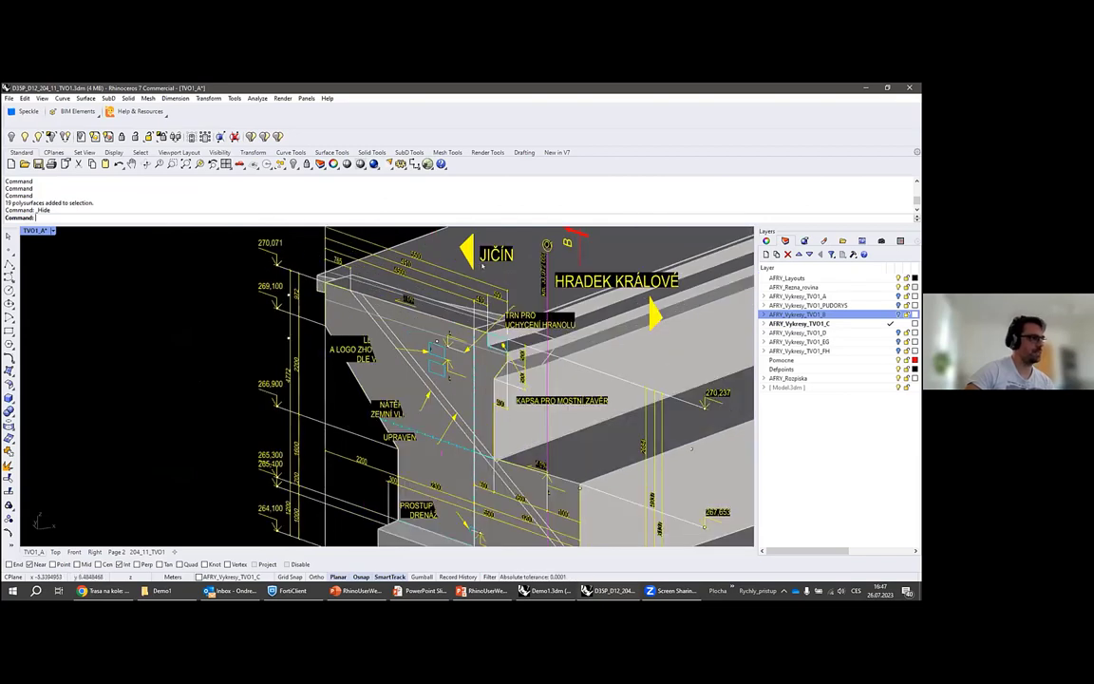
{"action": "scroll", "coordinate": [480, 296], "scroll_direction": "down", "scroll_amount": 1}
{"action": "scroll", "coordinate": [275, 290], "scroll_direction": "down", "scroll_amount": 1}
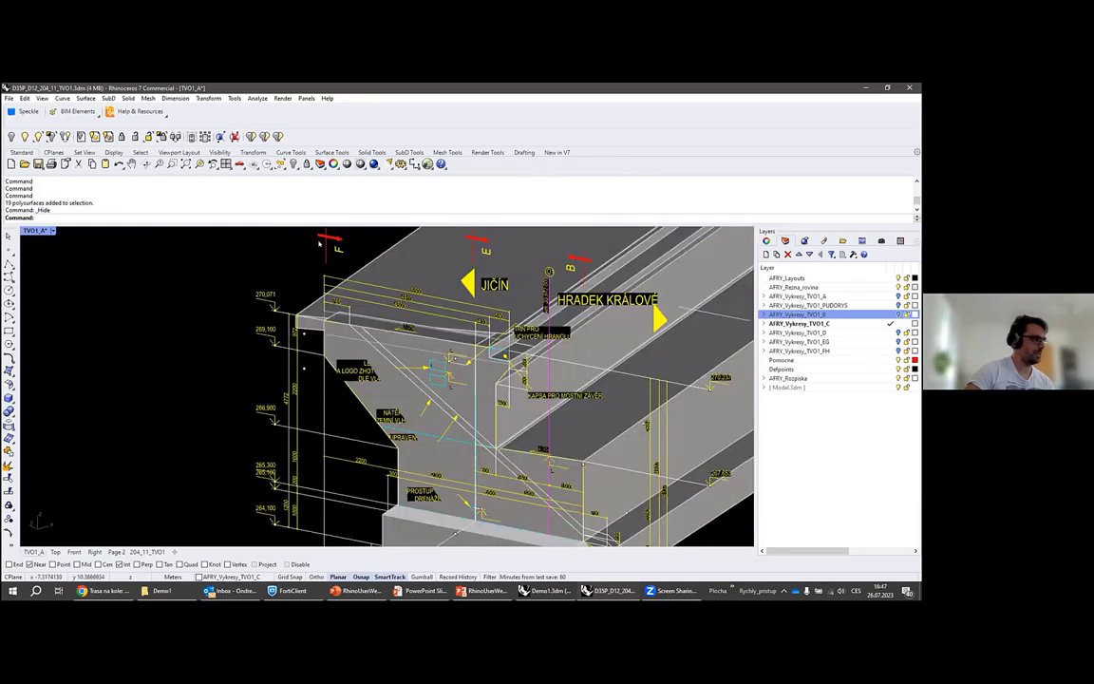
{"action": "scroll", "coordinate": [319, 262], "scroll_direction": "up", "scroll_amount": 2}
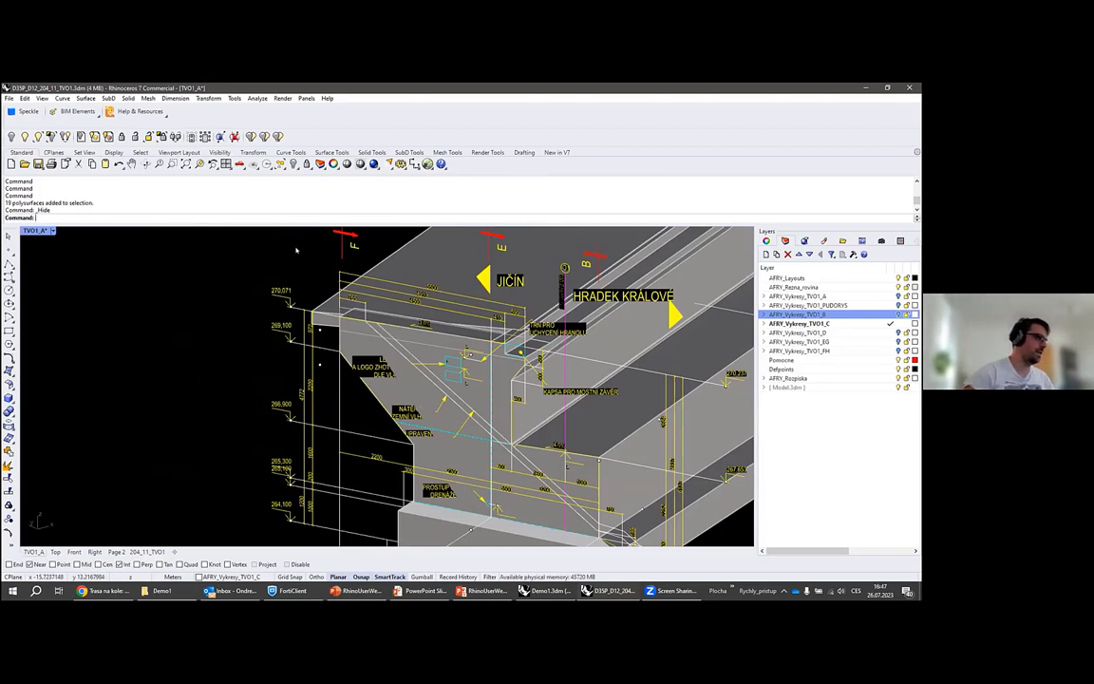
{"action": "scroll", "coordinate": [288, 271], "scroll_direction": "up", "scroll_amount": 2}
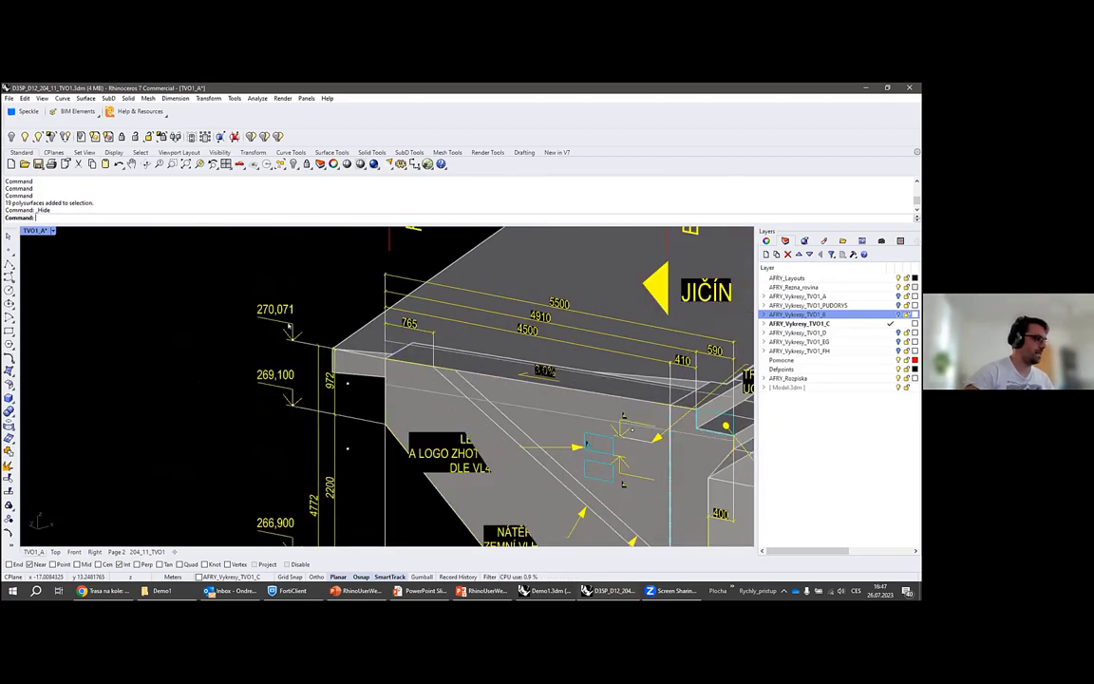
{"action": "scroll", "coordinate": [289, 328], "scroll_direction": "up", "scroll_amount": 2}
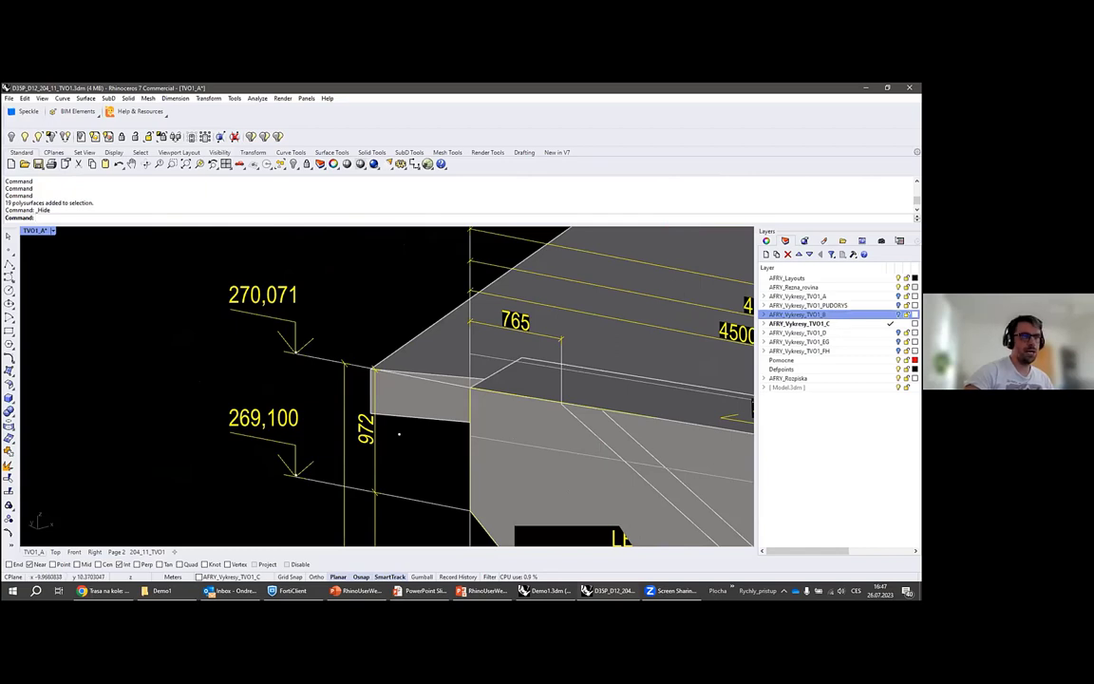
Restore the named construction plane TVO1_C for the section C drawing.
{"action": "left_click", "coordinate": [900, 242]}
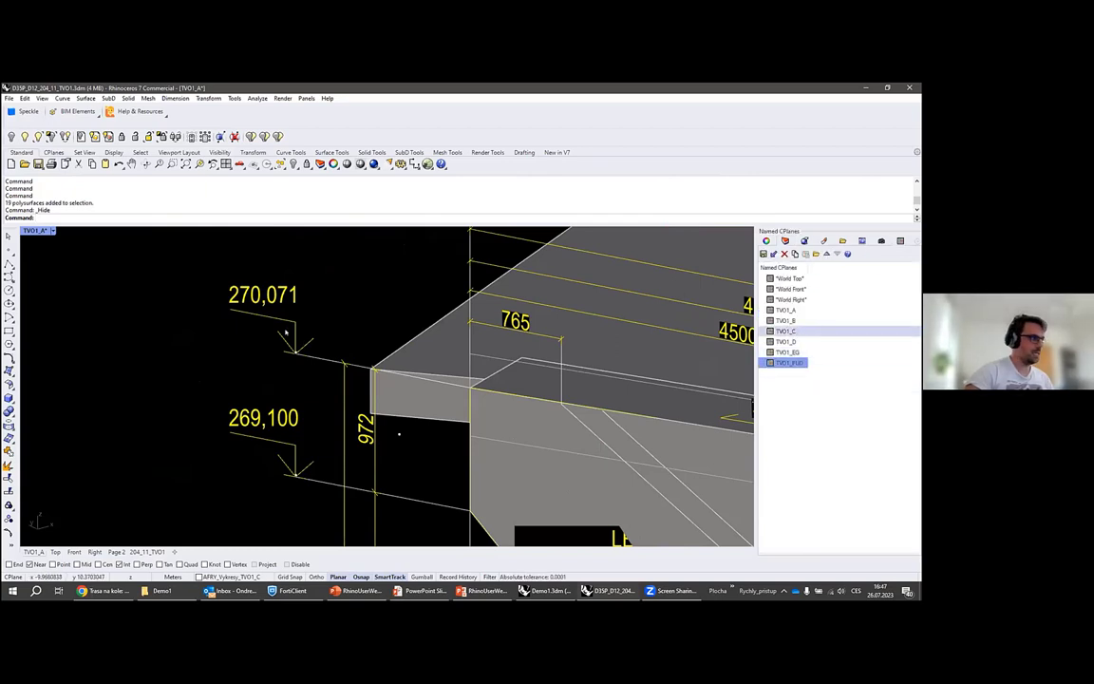
{"action": "scroll", "coordinate": [302, 327], "scroll_direction": "down", "scroll_amount": 5}
{"action": "scroll", "coordinate": [317, 324], "scroll_direction": "up", "scroll_amount": 5}
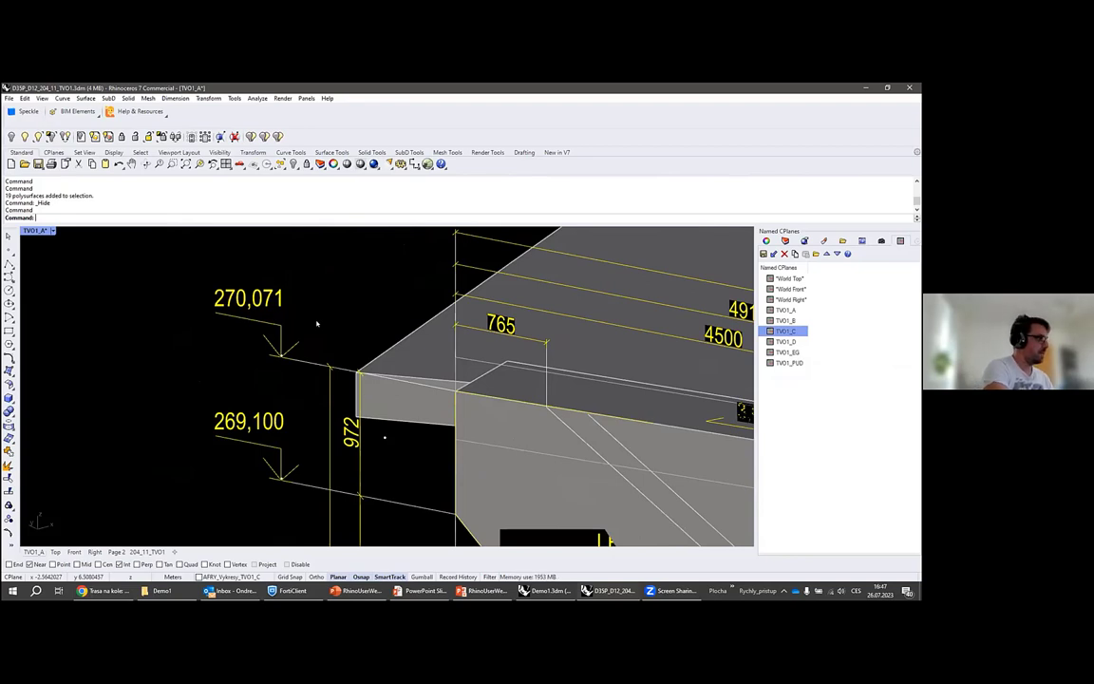
Place a trial elevation mark with AddKacena on the point beneath the abutment's overhanging corner, using the 3D plane option.
{"action": "type", "text": "AddDrawingPage"}
{"action": "key", "text": "Down"}
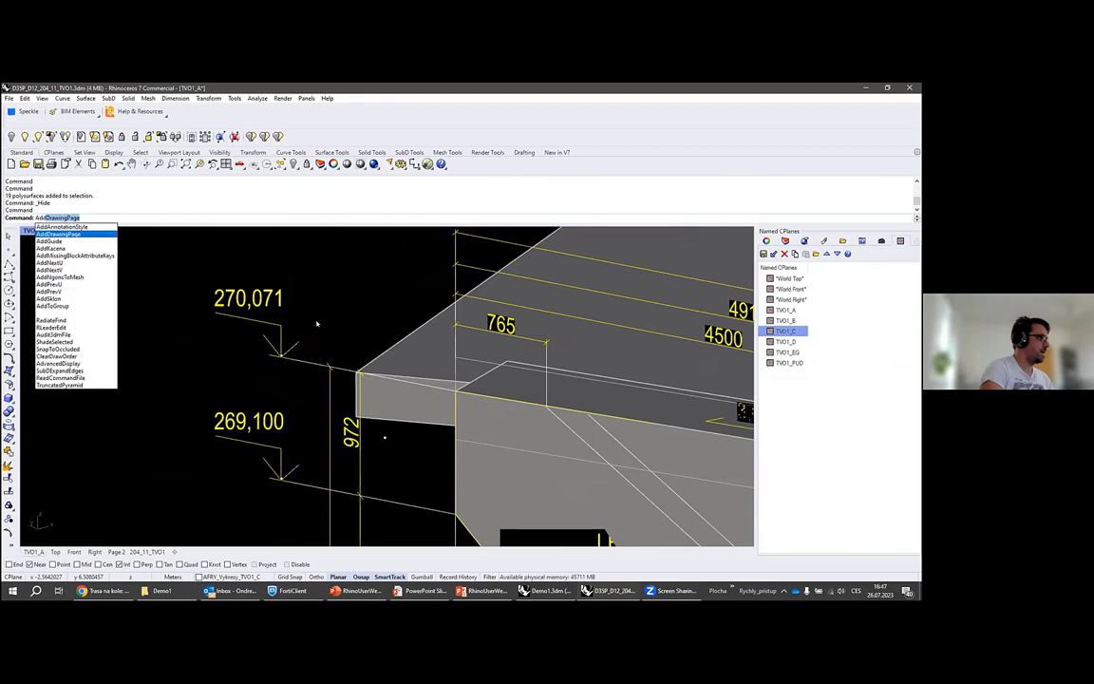
{"action": "key", "text": "Down"}
{"action": "key", "text": "Down"}
{"action": "key", "text": "Return"}
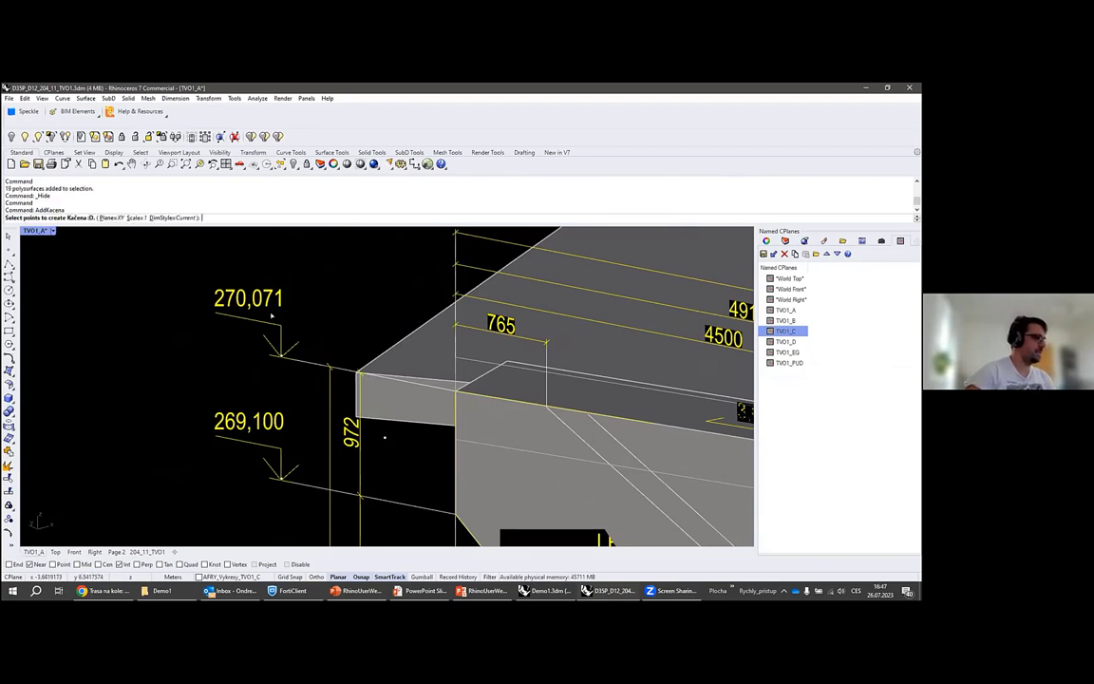
{"action": "scroll", "coordinate": [265, 344], "scroll_direction": "up", "scroll_amount": 12}
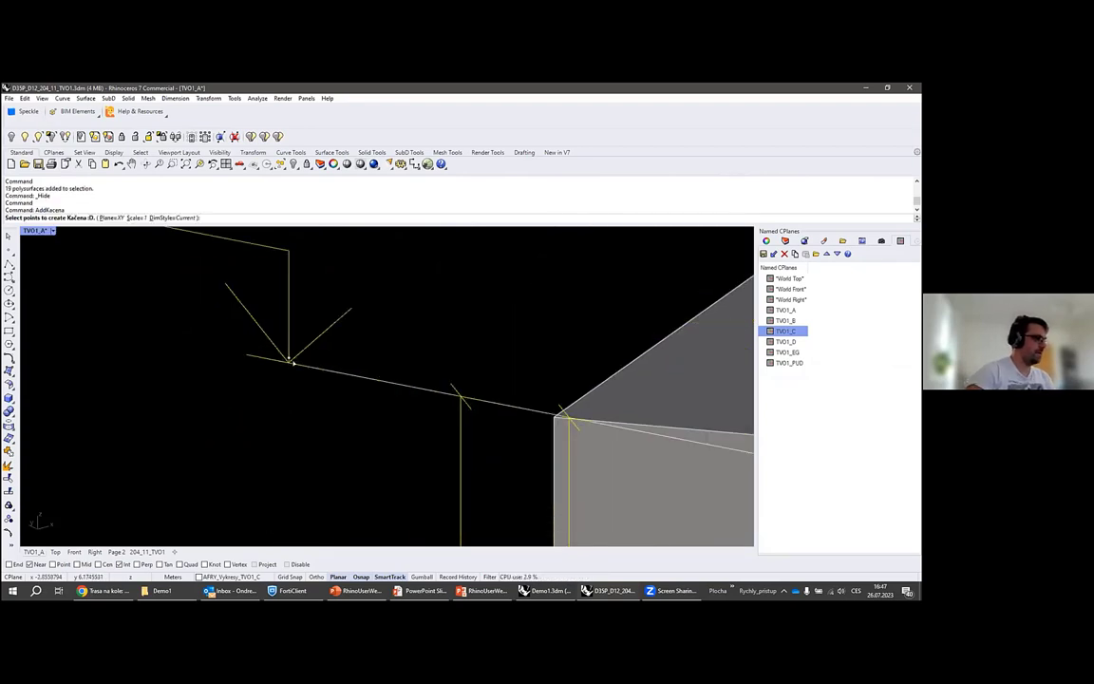
{"action": "scroll", "coordinate": [292, 362], "scroll_direction": "down", "scroll_amount": 14}
{"action": "left_click", "coordinate": [371, 441]}
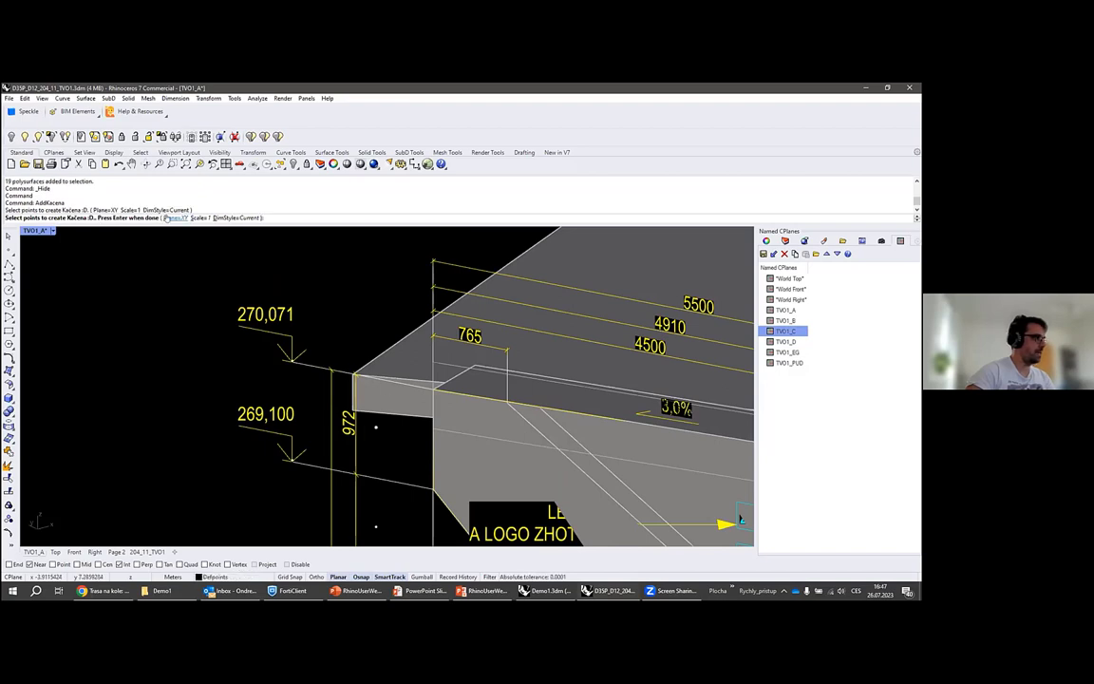
{"action": "left_click", "coordinate": [192, 218]}
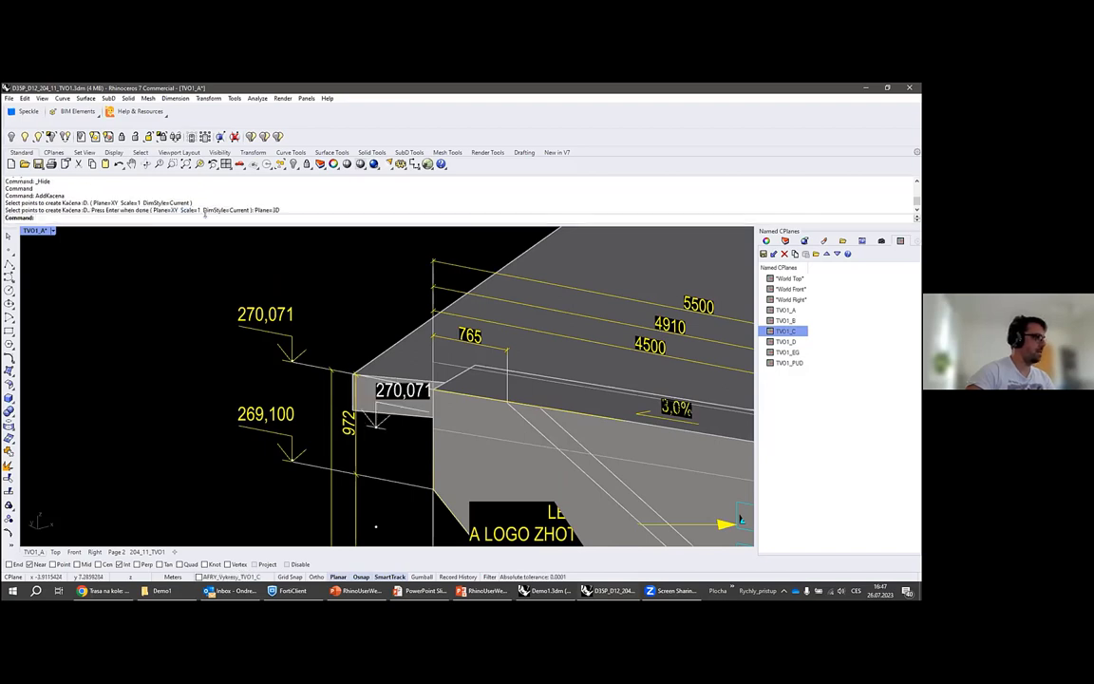
Select the grouped trial elevation mark beneath the overhanging corner and delete it.
{"action": "scroll", "coordinate": [389, 435], "scroll_direction": "up", "scroll_amount": 2}
{"action": "left_click", "coordinate": [380, 419]}
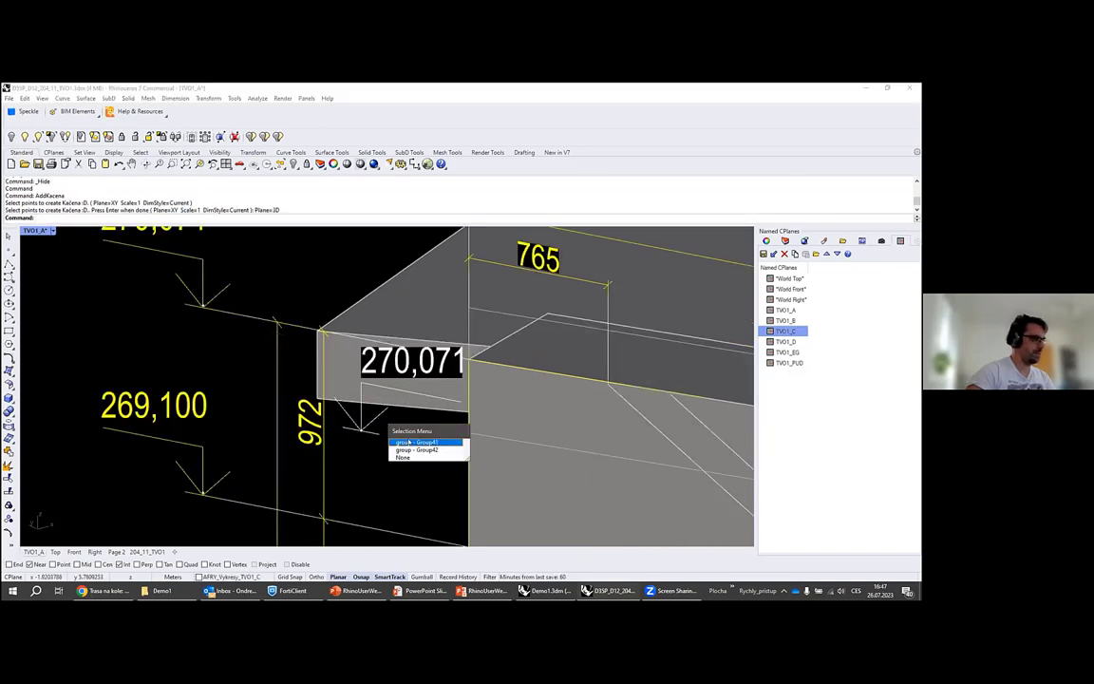
{"action": "left_click", "coordinate": [410, 443]}
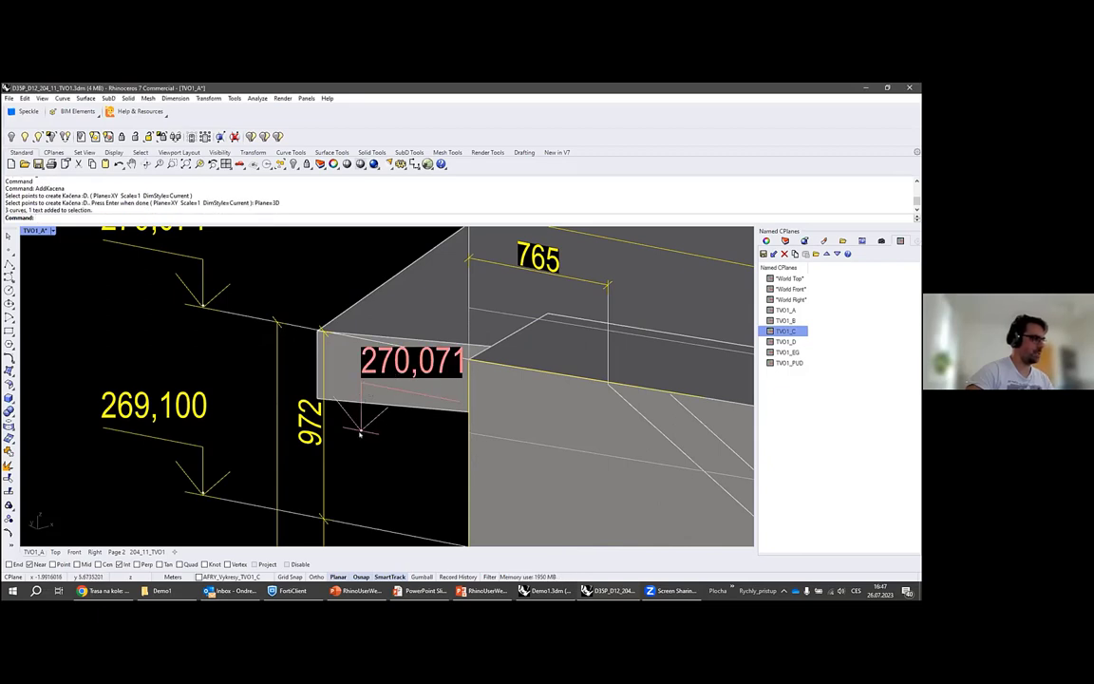
{"action": "left_click", "coordinate": [376, 433]}
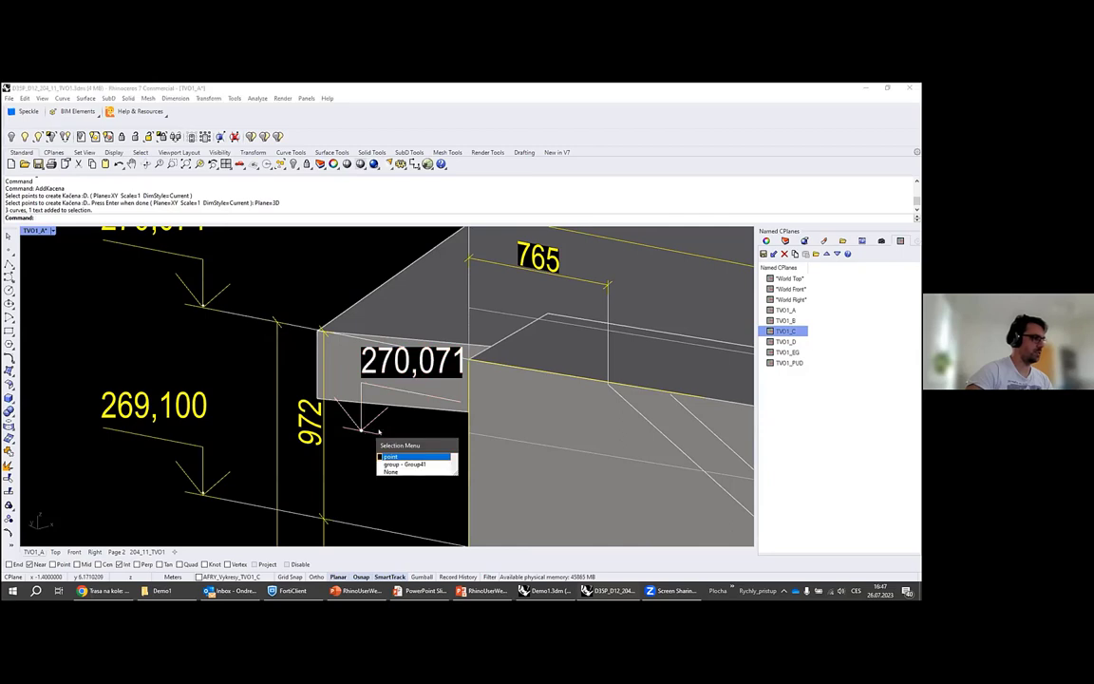
{"action": "left_click", "coordinate": [381, 431]}
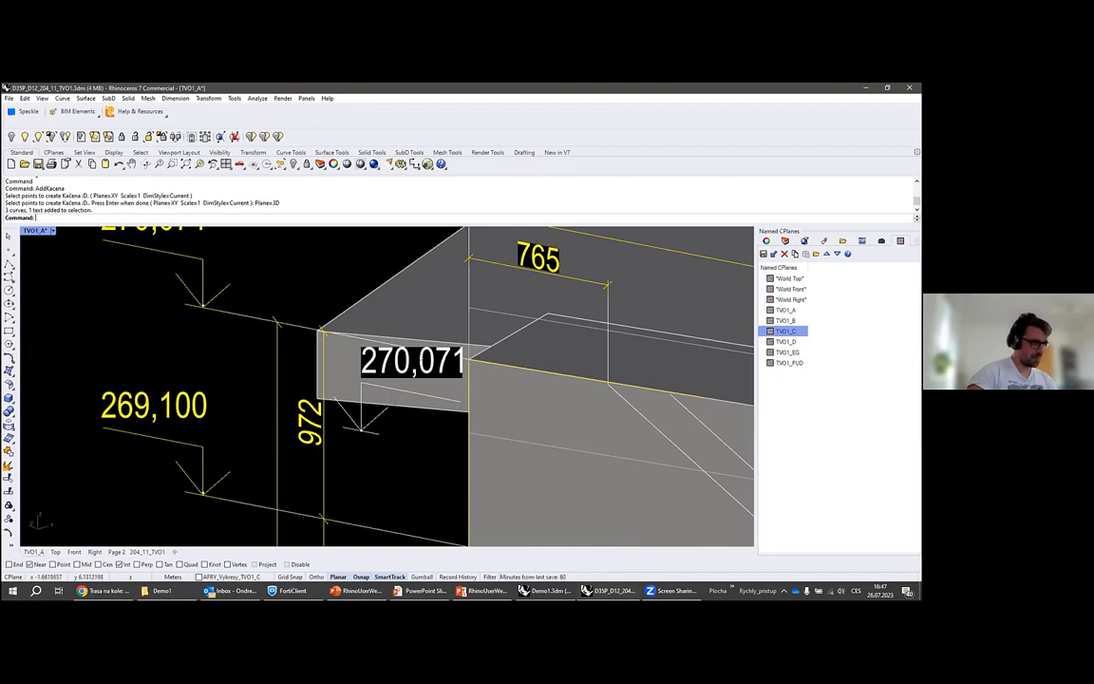
{"action": "left_click", "coordinate": [372, 418]}
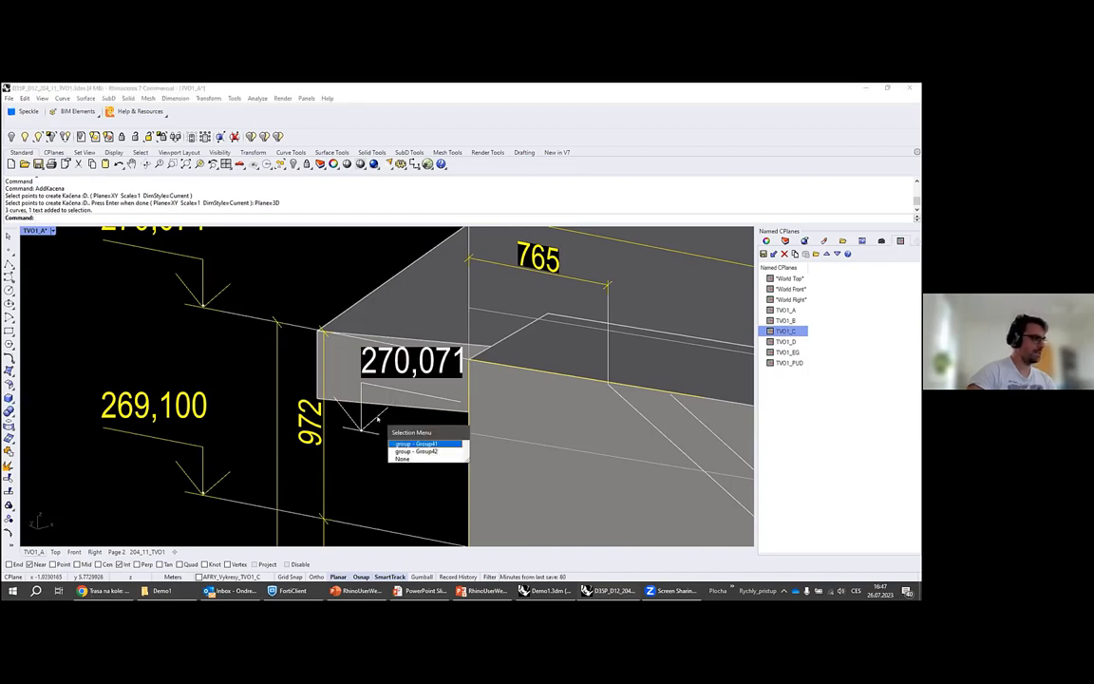
{"action": "key", "text": "Return"}
{"action": "key", "text": "Delete"}
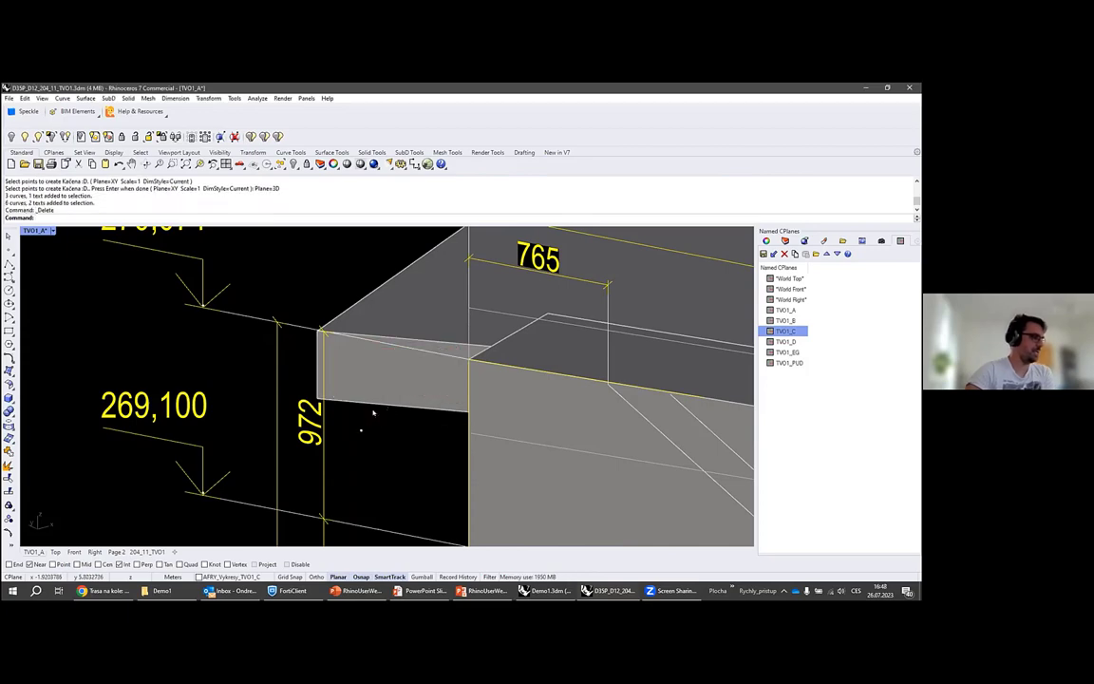
{"action": "scroll", "coordinate": [373, 412], "scroll_direction": "down", "scroll_amount": 3}
{"action": "scroll", "coordinate": [371, 408], "scroll_direction": "down", "scroll_amount": 5}
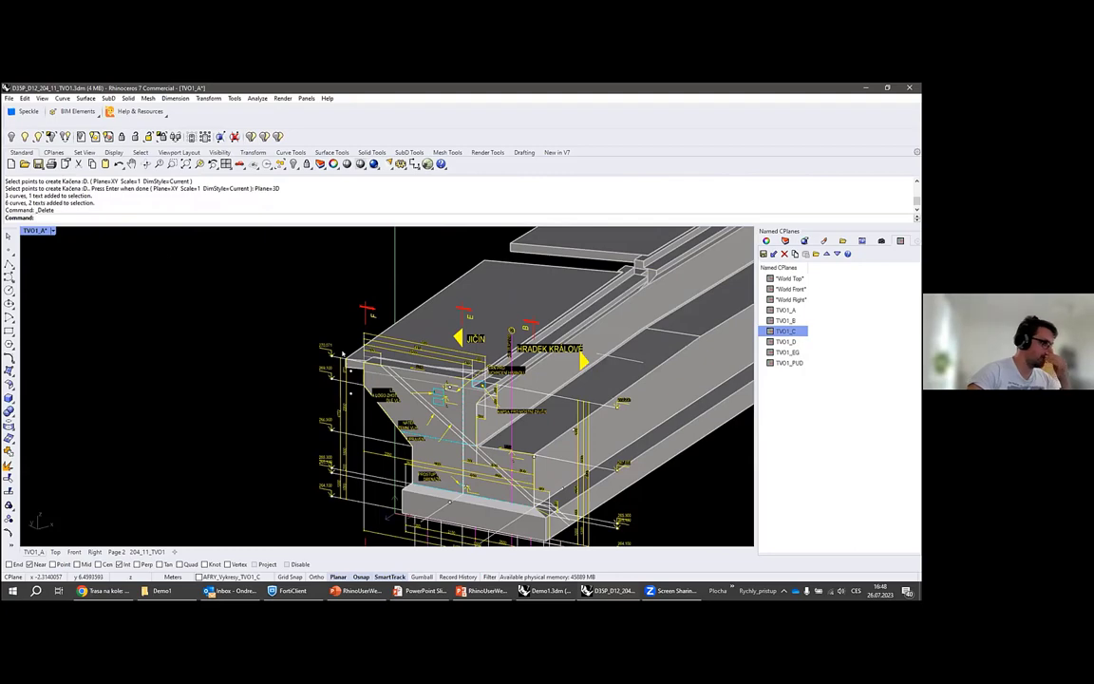
Open the 204_11_TVO1 layout and turn on the AFRY_Vykresy_TVO1 drawing layers A, PUD, B, D, EG and FH.
{"action": "scroll", "coordinate": [359, 368], "scroll_direction": "up", "scroll_amount": 5}
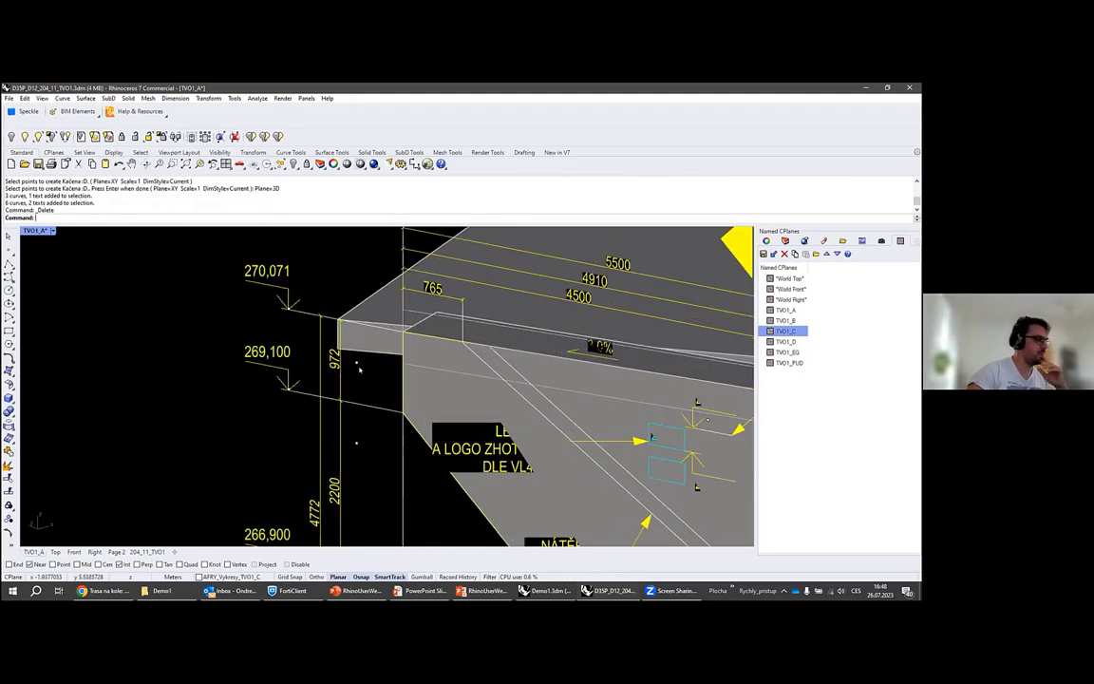
{"action": "scroll", "coordinate": [359, 368], "scroll_direction": "down", "scroll_amount": 6}
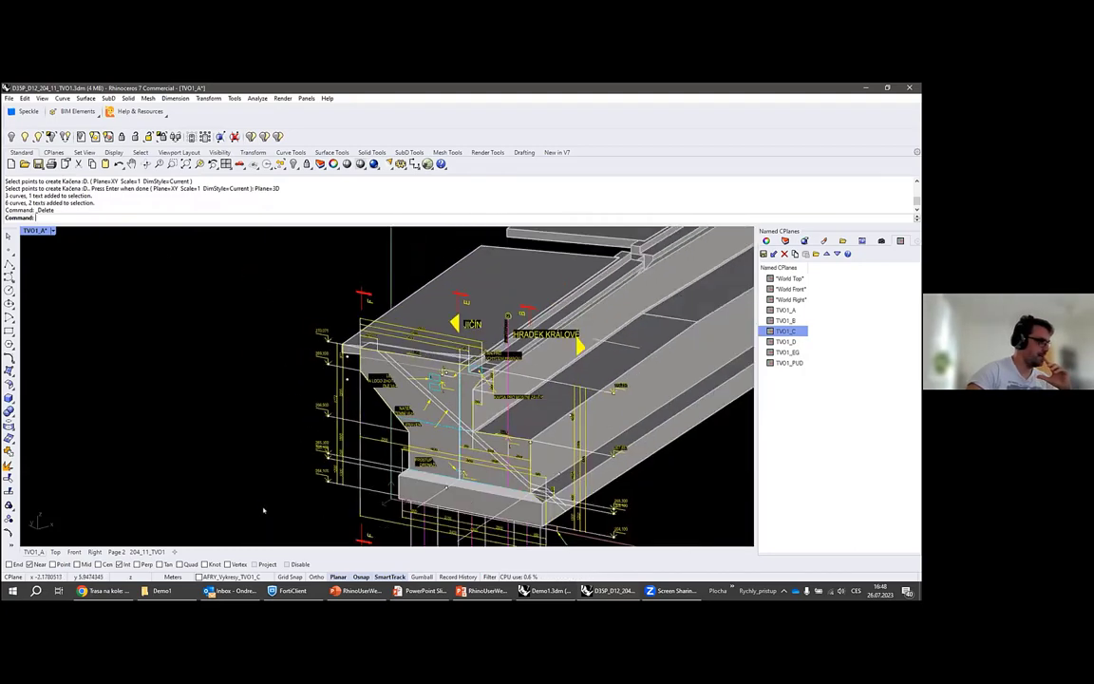
{"action": "scroll", "coordinate": [299, 456], "scroll_direction": "down", "scroll_amount": 4}
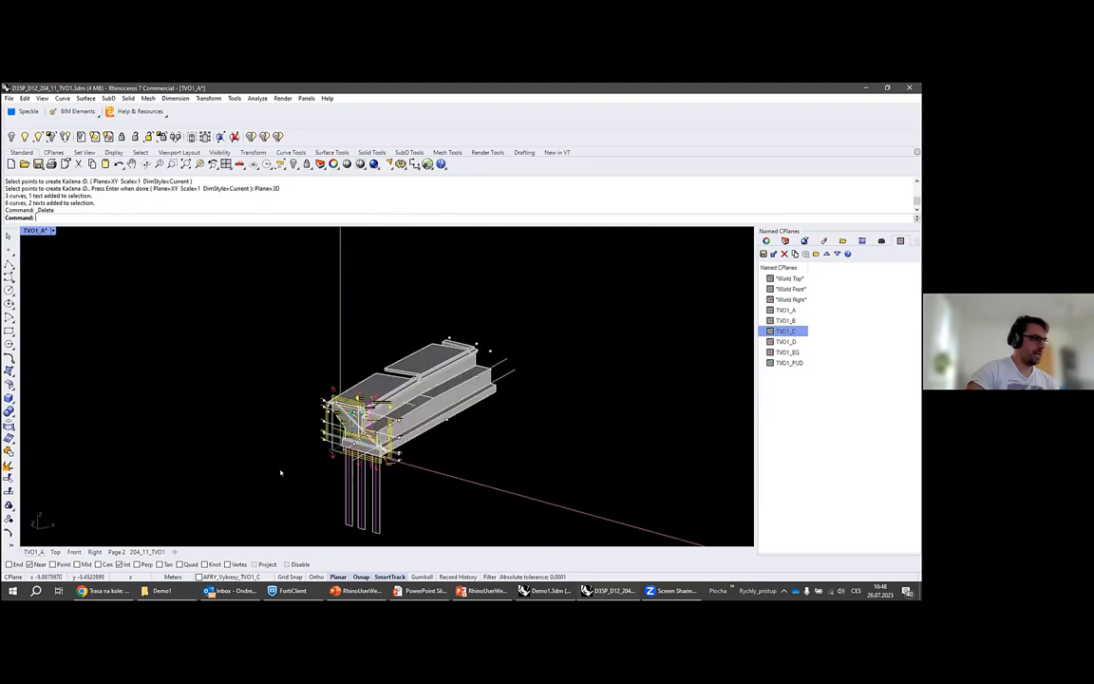
{"action": "left_click", "coordinate": [147, 552]}
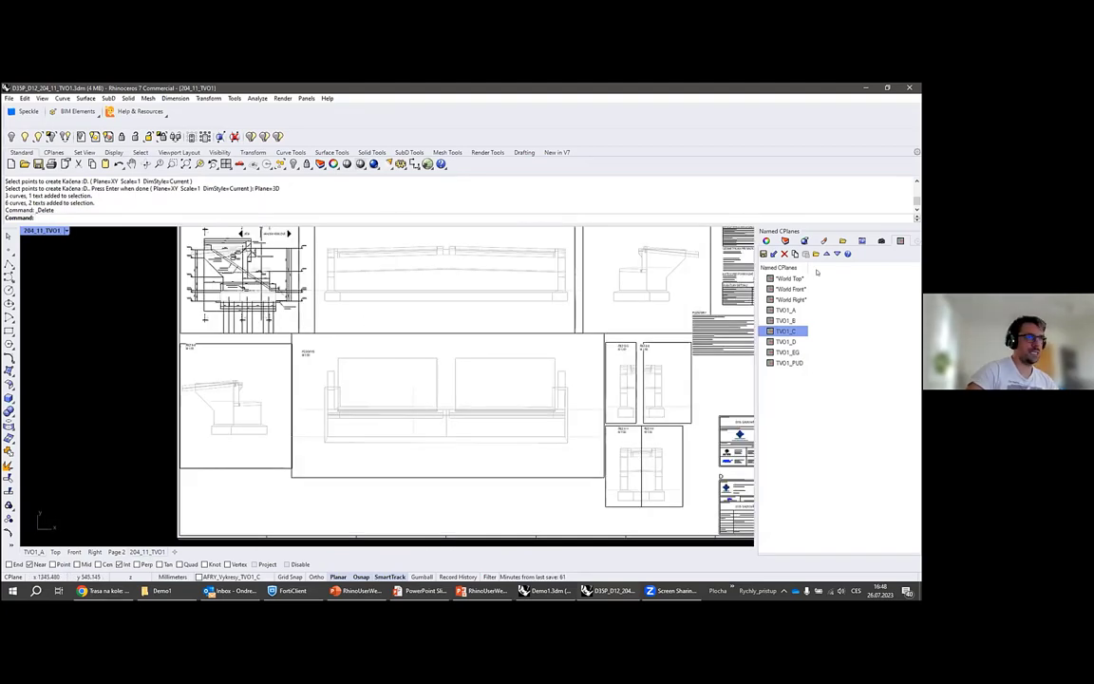
{"action": "left_click", "coordinate": [853, 296]}
{"action": "left_click", "coordinate": [853, 306]}
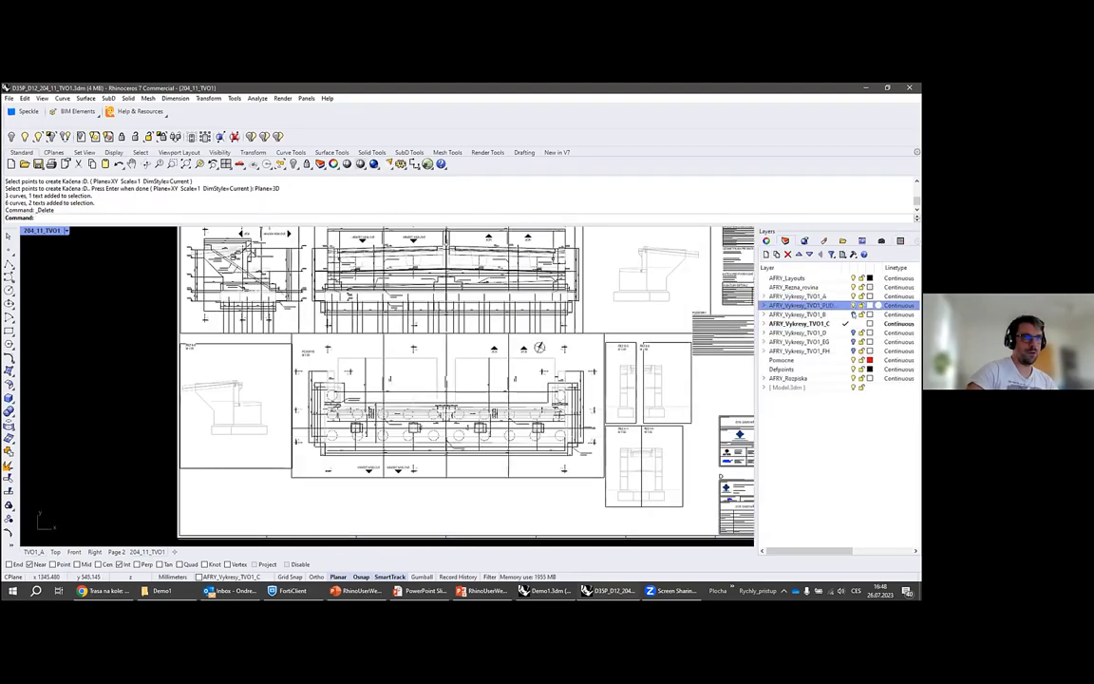
{"action": "left_click", "coordinate": [853, 315]}
{"action": "left_click", "coordinate": [853, 333]}
{"action": "left_click", "coordinate": [853, 342]}
{"action": "left_click", "coordinate": [853, 351]}
Activate the TVO1_PUD plan detail to examine its per-detail layer settings and the saved named views, leaving the detail when done.
{"action": "right_click_drag", "start_coordinate": [602, 396], "coordinate": [551, 369]}
{"action": "left_click", "coordinate": [403, 453]}
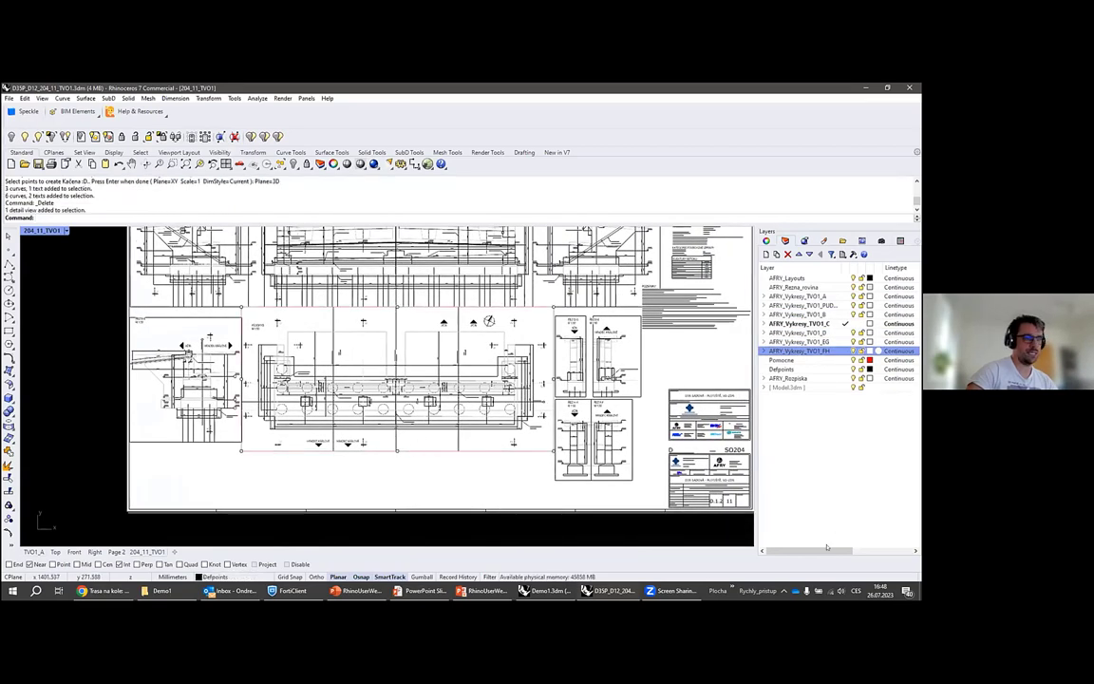
{"action": "left_click_drag", "start_coordinate": [825, 551], "coordinate": [874, 551]}
{"action": "double_click", "coordinate": [426, 389]}
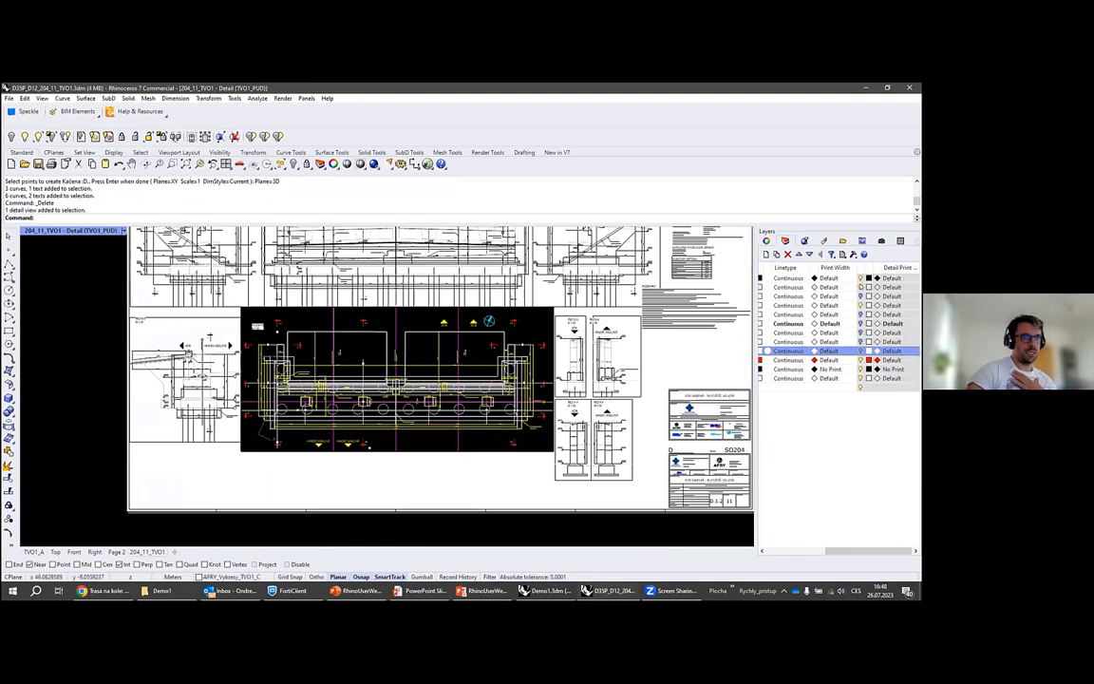
{"action": "left_click", "coordinate": [850, 305]}
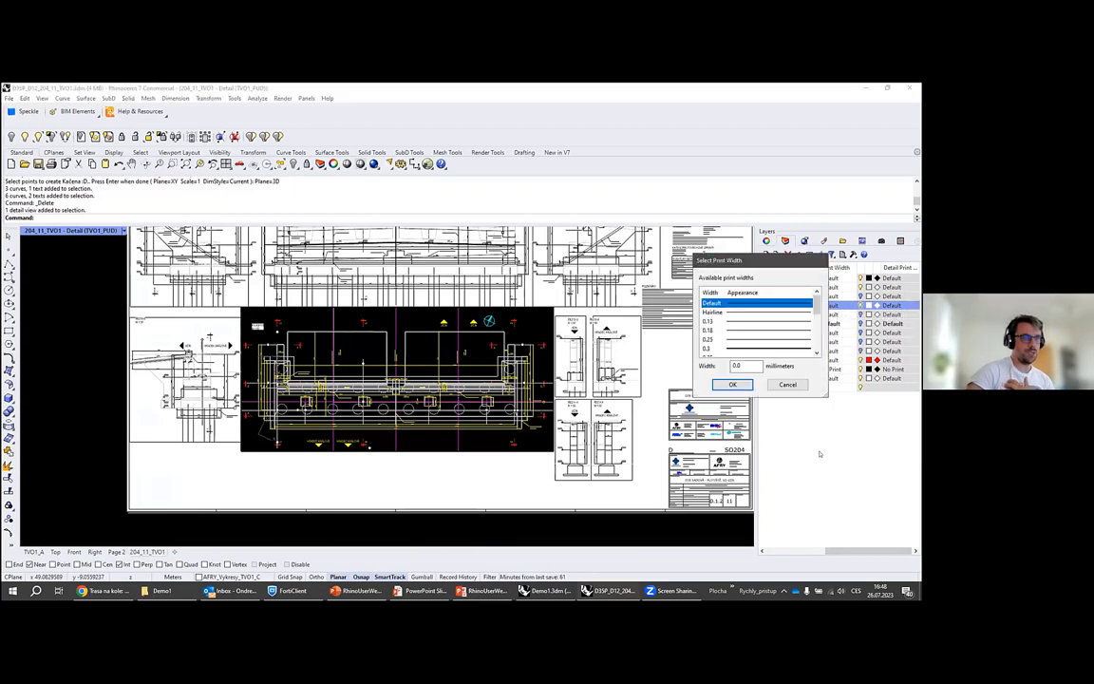
{"action": "left_click", "coordinate": [798, 384]}
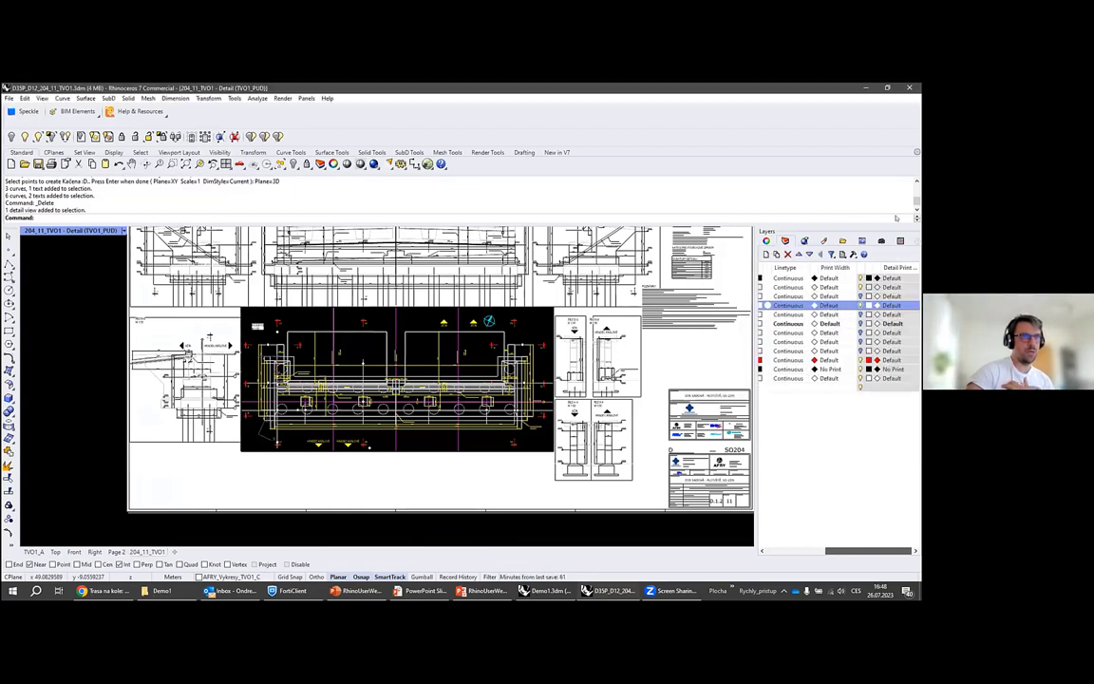
{"action": "left_click", "coordinate": [881, 240]}
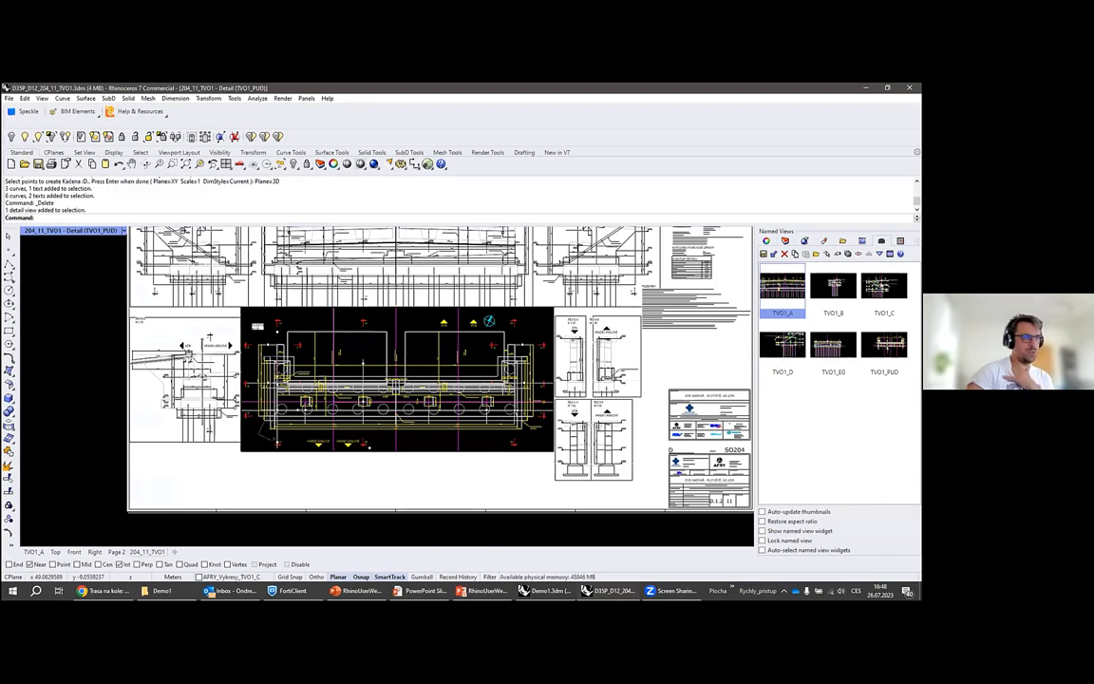
{"action": "double_click", "coordinate": [39, 519]}
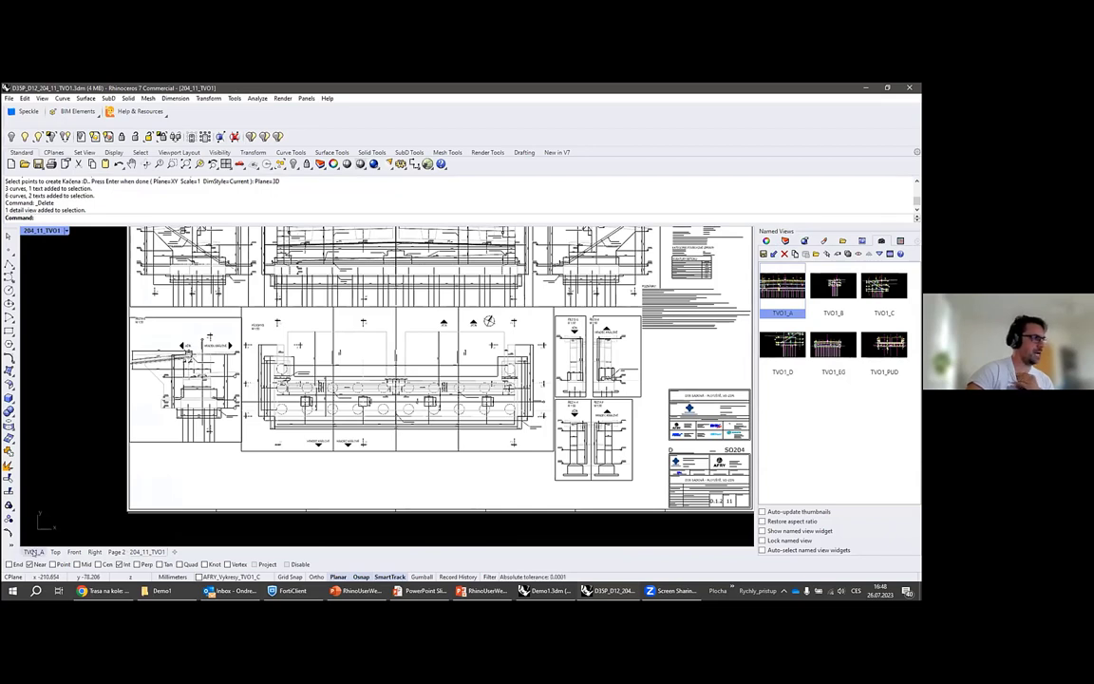
Examine how the dimensions and marks of all the section drawings sit on the 3D abutment model in the TVO1_A viewport.
{"action": "left_click", "coordinate": [33, 551]}
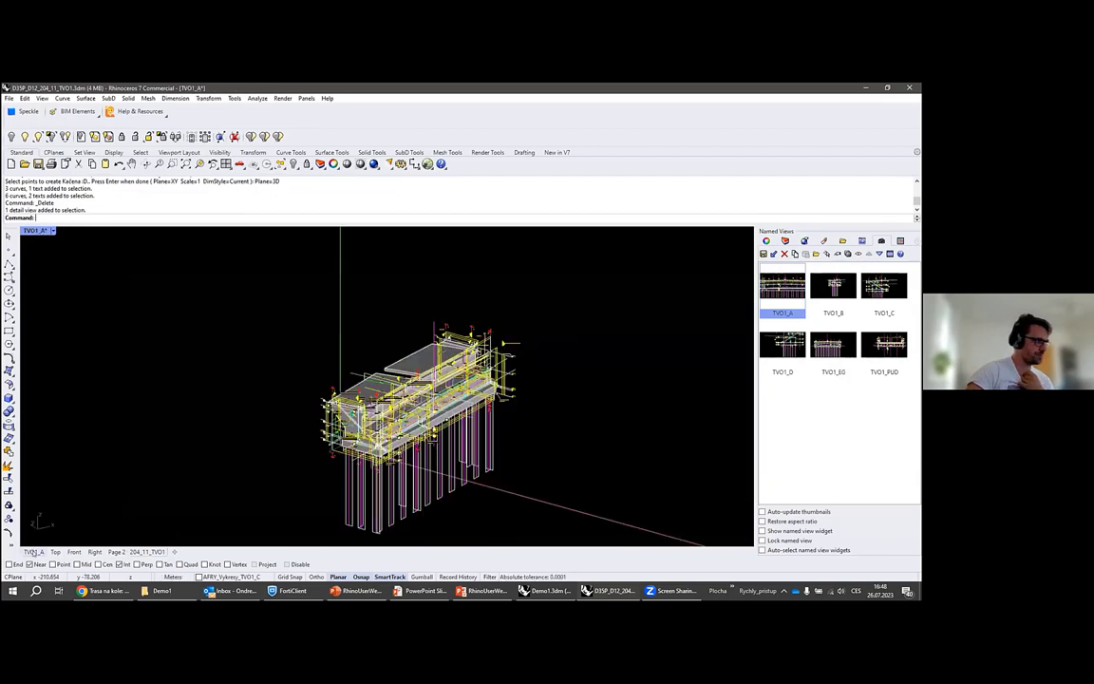
{"action": "scroll", "coordinate": [349, 434], "scroll_direction": "up", "scroll_amount": 5}
{"action": "scroll", "coordinate": [349, 434], "scroll_direction": "down", "scroll_amount": 4}
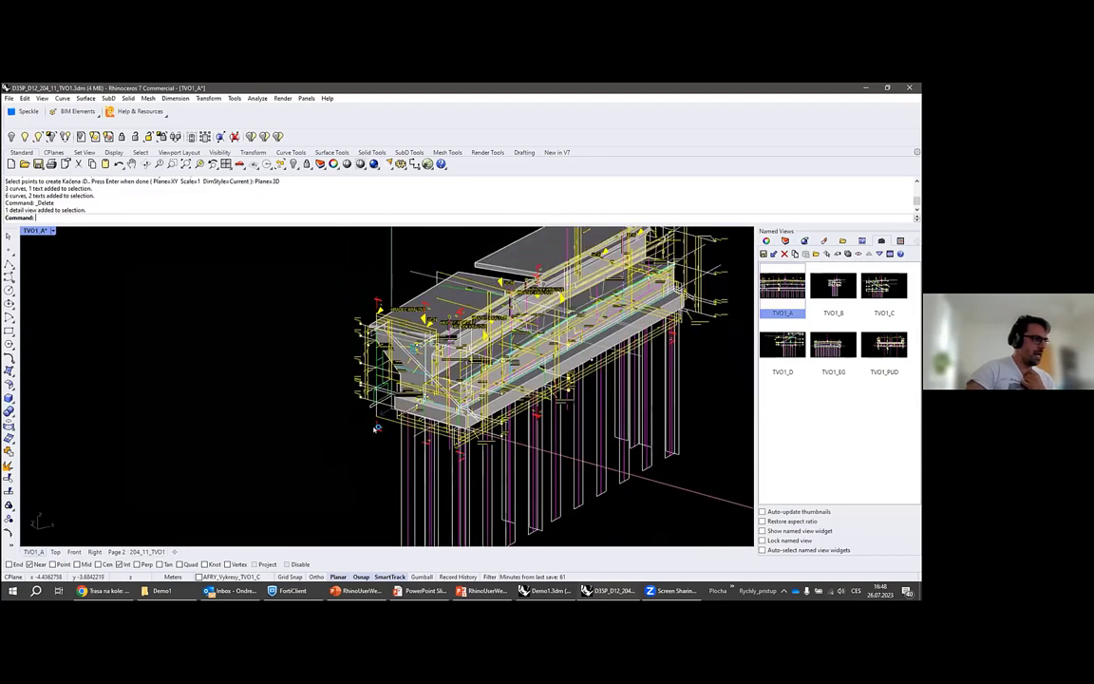
{"action": "scroll", "coordinate": [549, 379], "scroll_direction": "up", "scroll_amount": 3}
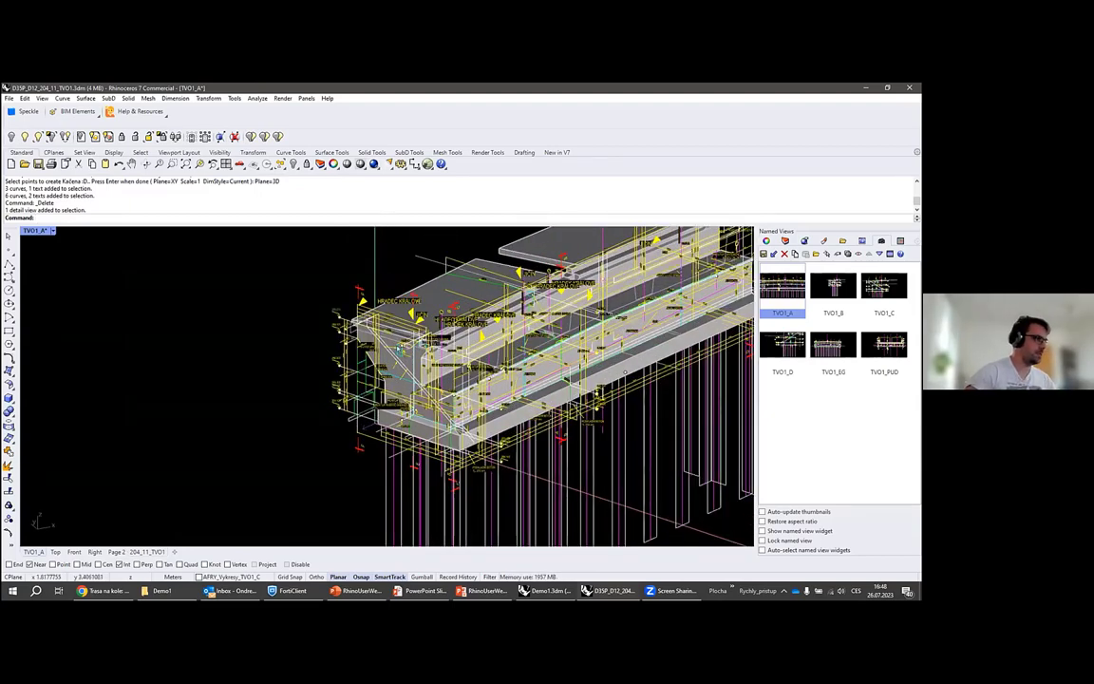
{"action": "right_click_drag", "start_coordinate": [625, 372], "coordinate": [576, 363]}
{"action": "scroll", "coordinate": [576, 363], "scroll_direction": "up", "scroll_amount": 3}
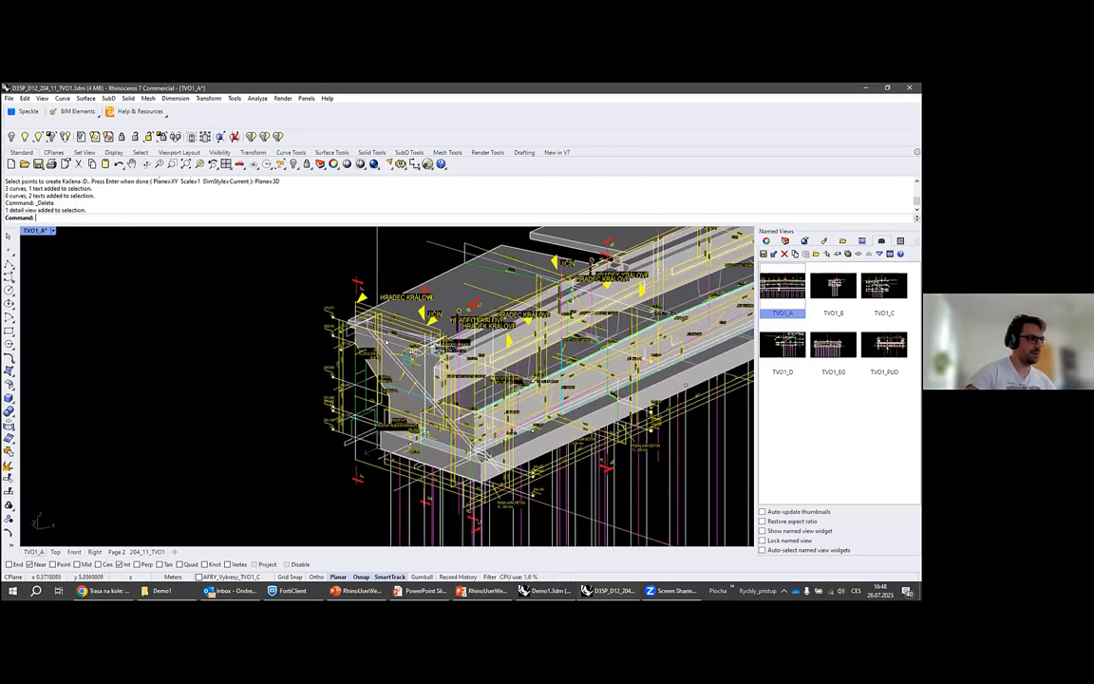
{"action": "scroll", "coordinate": [386, 342], "scroll_direction": "down", "scroll_amount": 7}
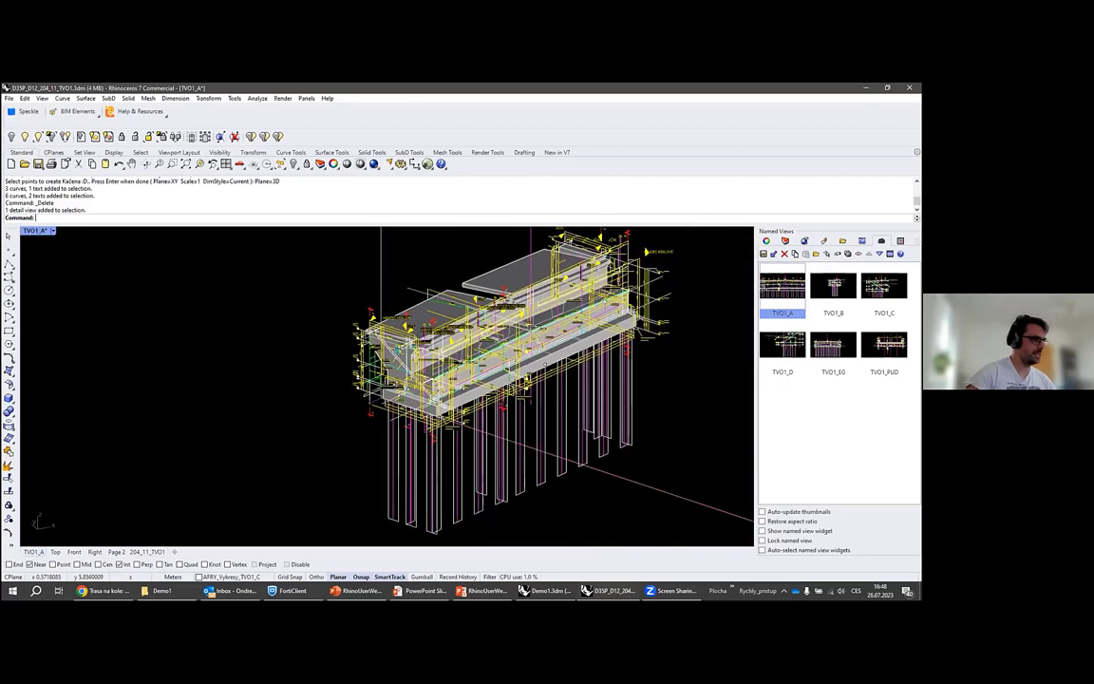
{"action": "right_click_drag", "start_coordinate": [386, 342], "coordinate": [650, 274]}
{"action": "scroll", "coordinate": [532, 309], "scroll_direction": "up", "scroll_amount": 3}
{"action": "scroll", "coordinate": [532, 309], "scroll_direction": "up", "scroll_amount": 2}
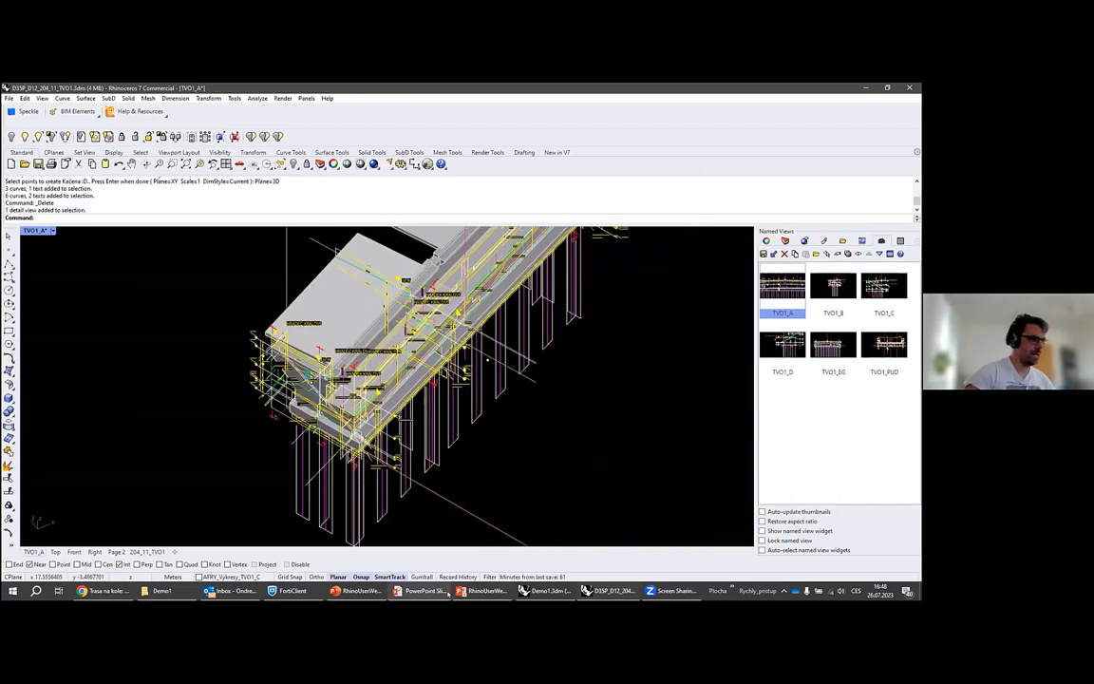
Switch to the PowerPoint slide show and advance from the Drawings live demo slide to the Our Goals slide.
{"action": "mouse_move", "coordinate": [424, 591]}
{"action": "left_click", "coordinate": [418, 553]}
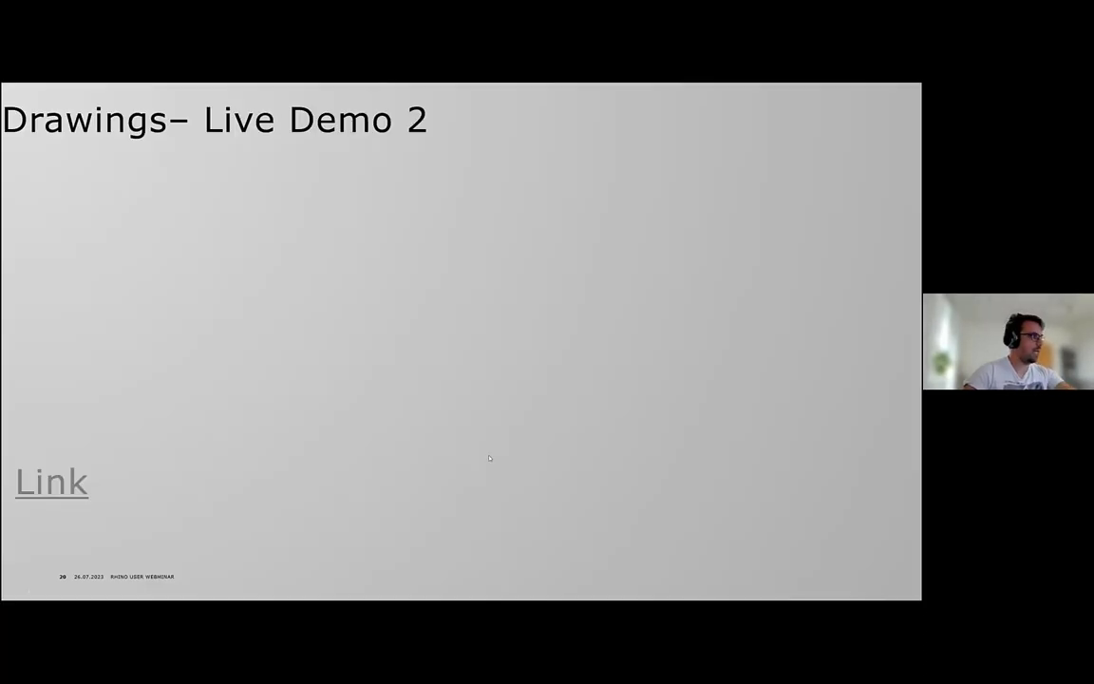
{"action": "key", "text": "Right"}
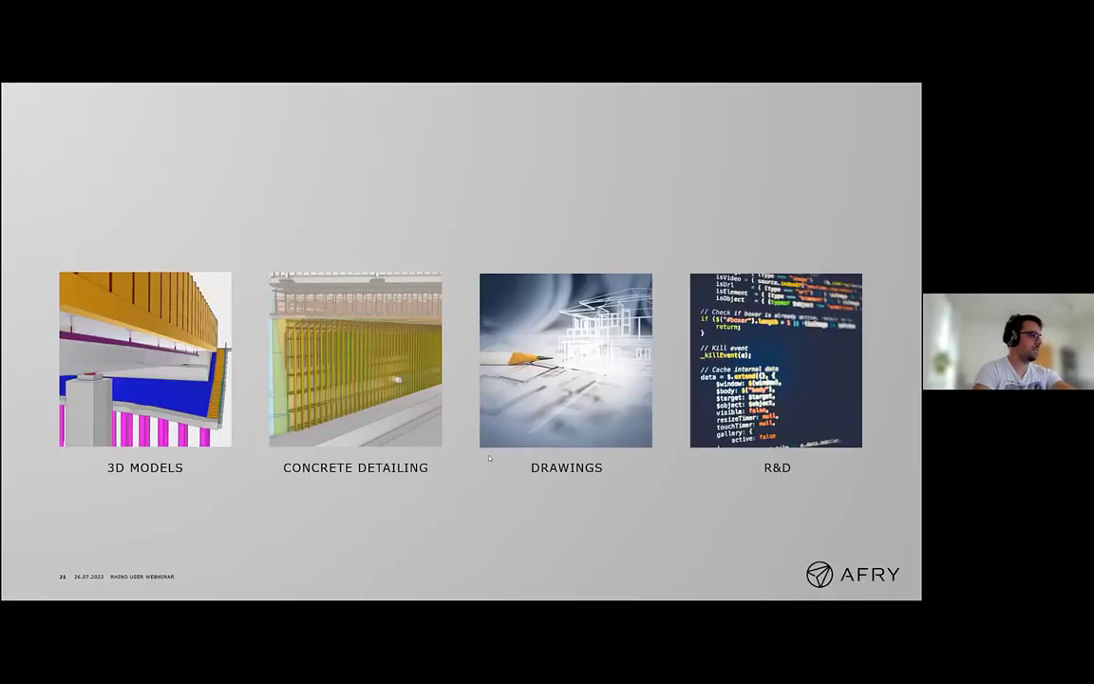
{"action": "key", "text": "Right"}
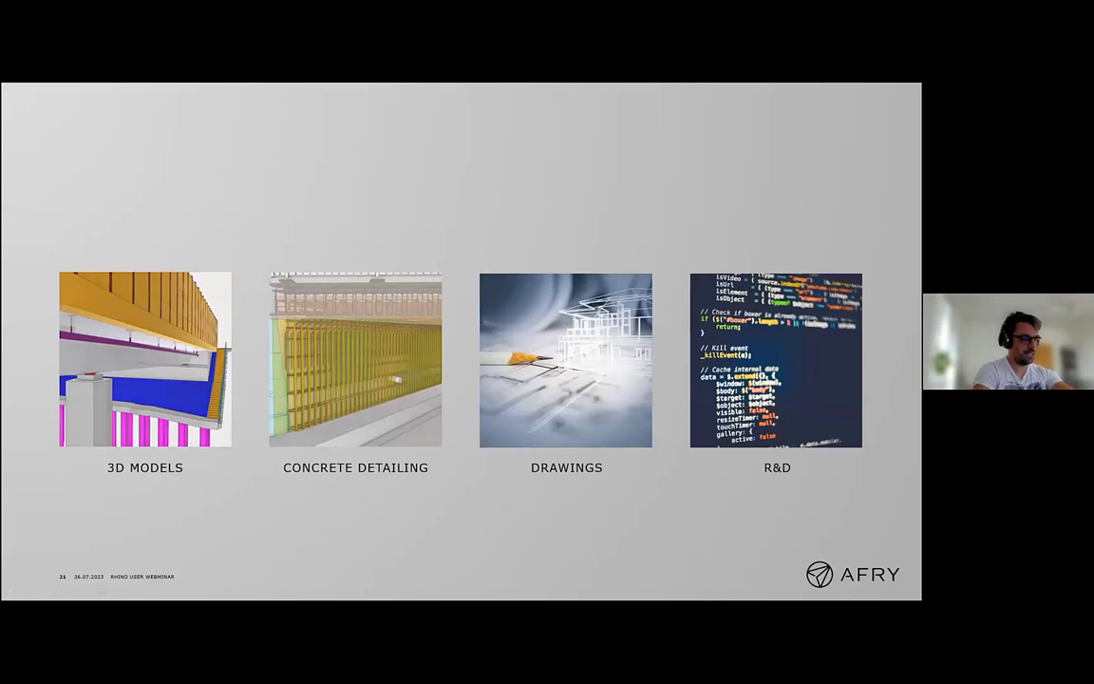
{"action": "key", "text": "Right"}
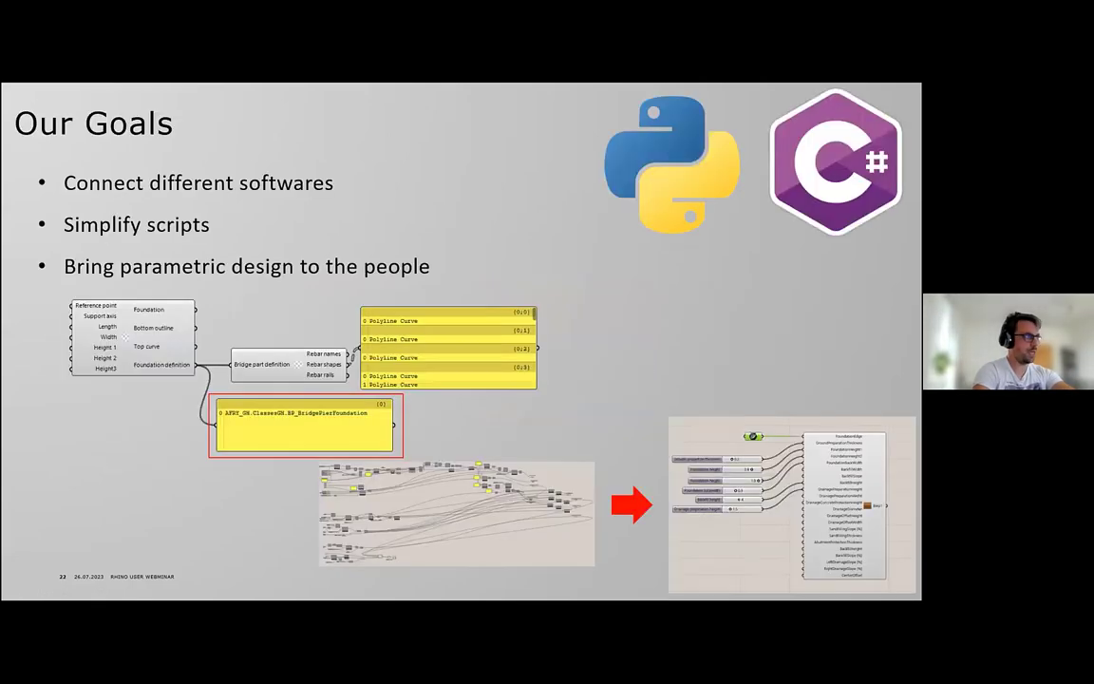